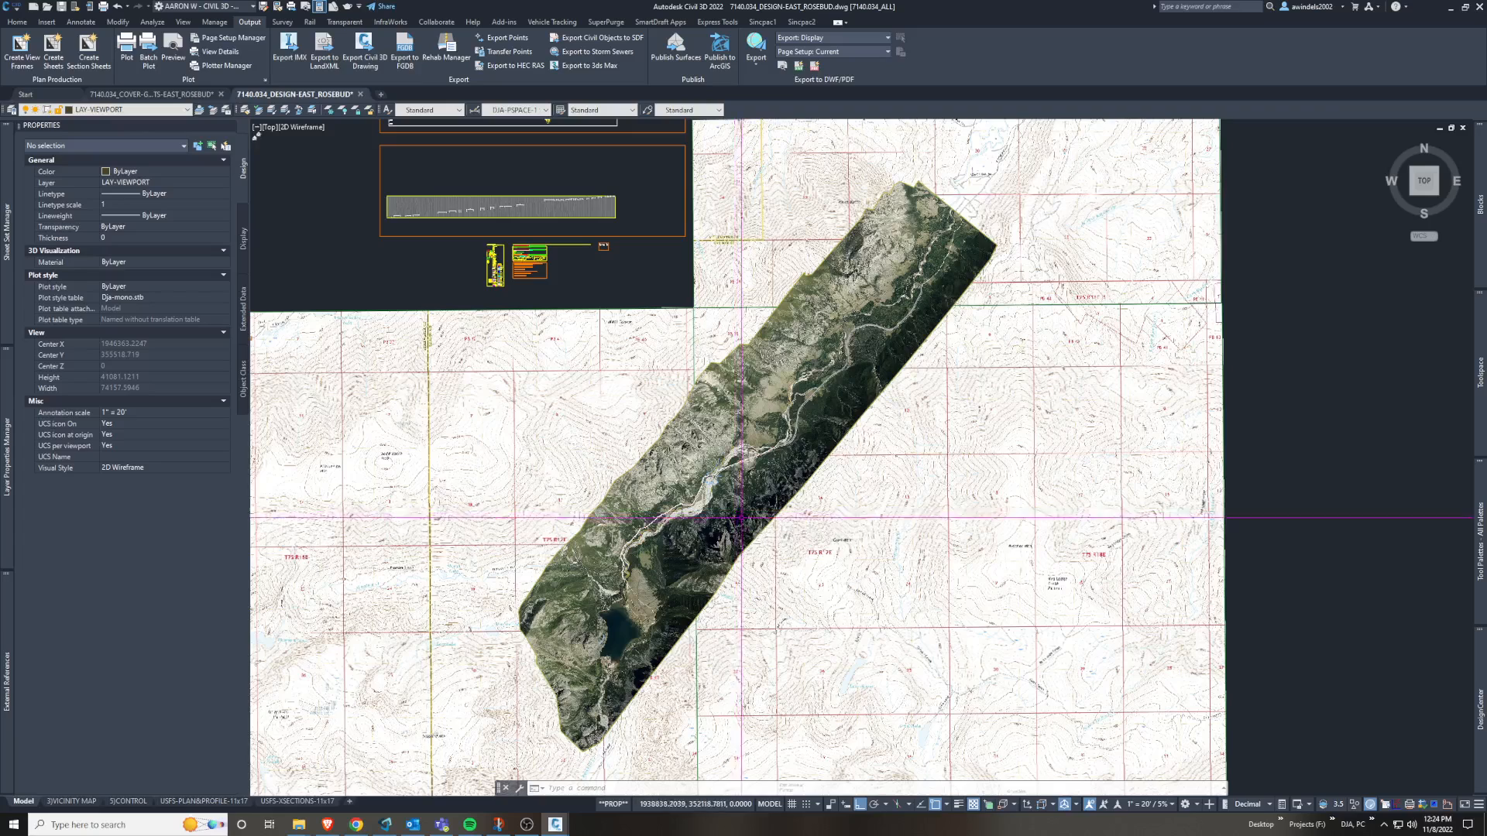
- Examine the profile view, inspecting its existing ground profile and the design profile near PVI station 28+80
{"action": "middle_click_drag", "start_coordinate": [735, 513], "coordinate": [798, 572]}
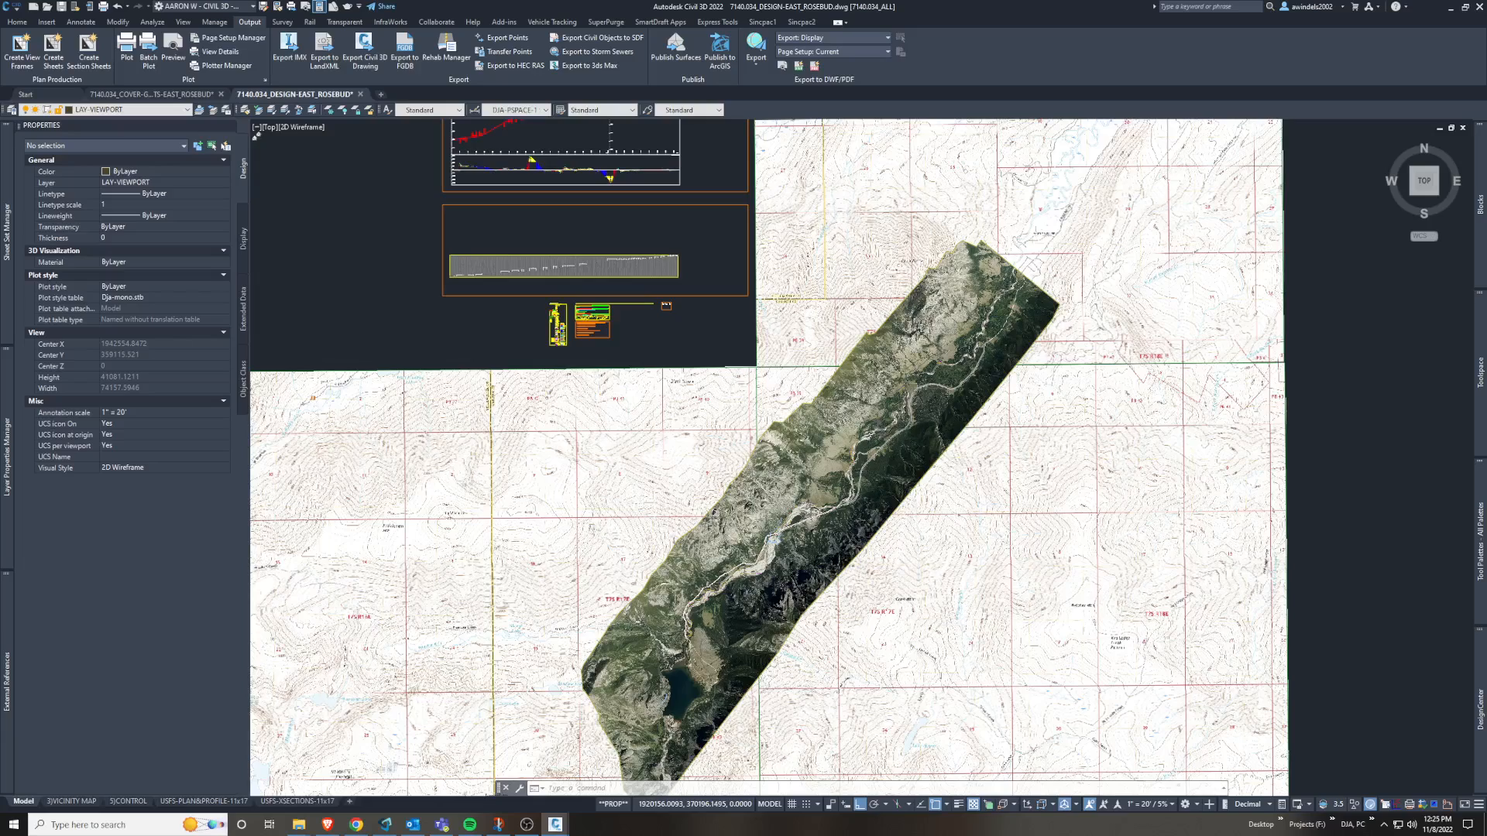
{"action": "scroll", "coordinate": [493, 275], "scroll_direction": "up", "scroll_amount": 6}
{"action": "middle_click_drag", "start_coordinate": [492, 275], "coordinate": [859, 440]}
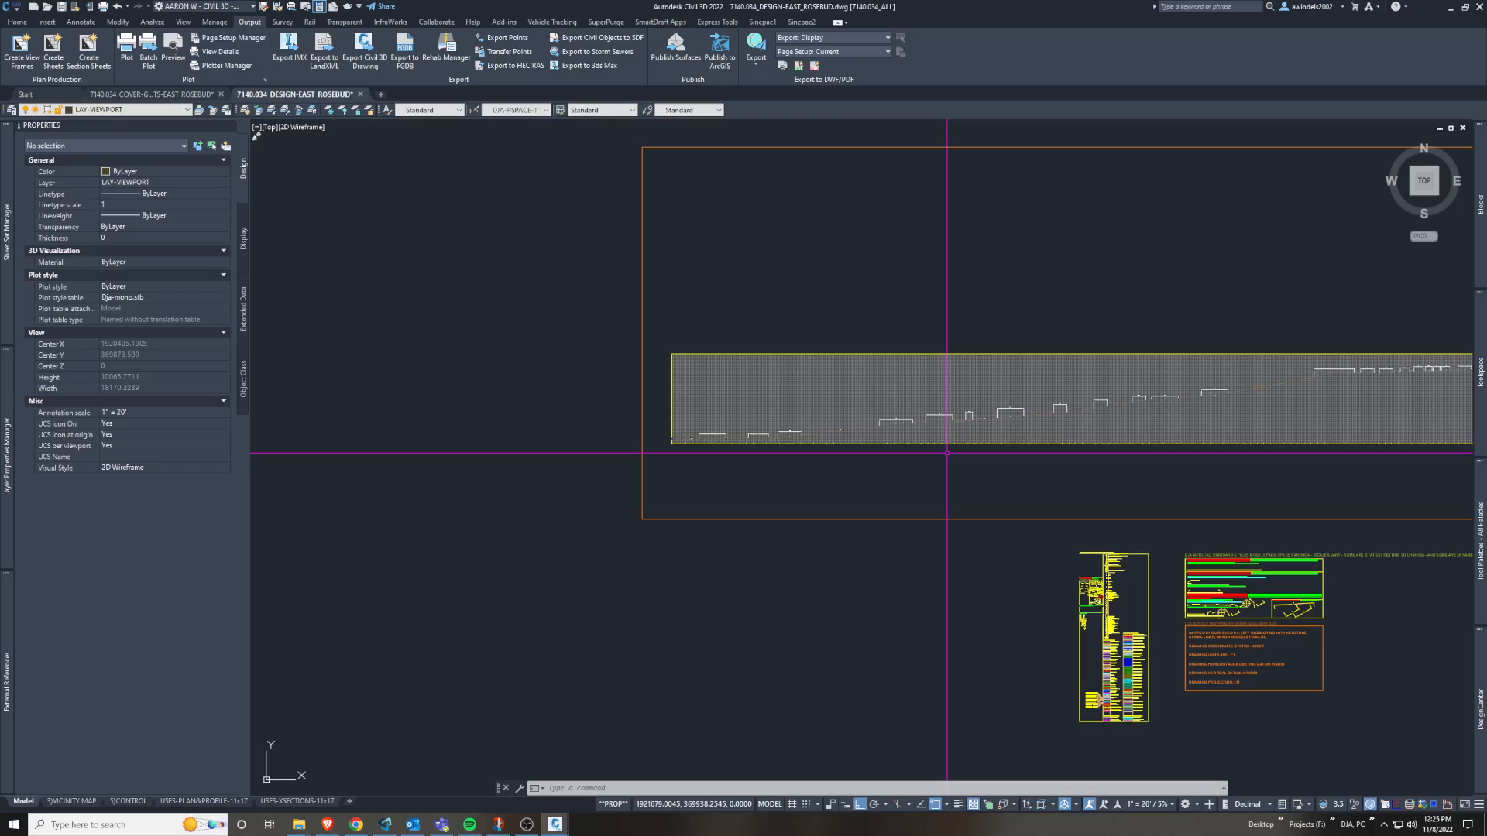
{"action": "scroll", "coordinate": [969, 406], "scroll_direction": "up", "scroll_amount": 5}
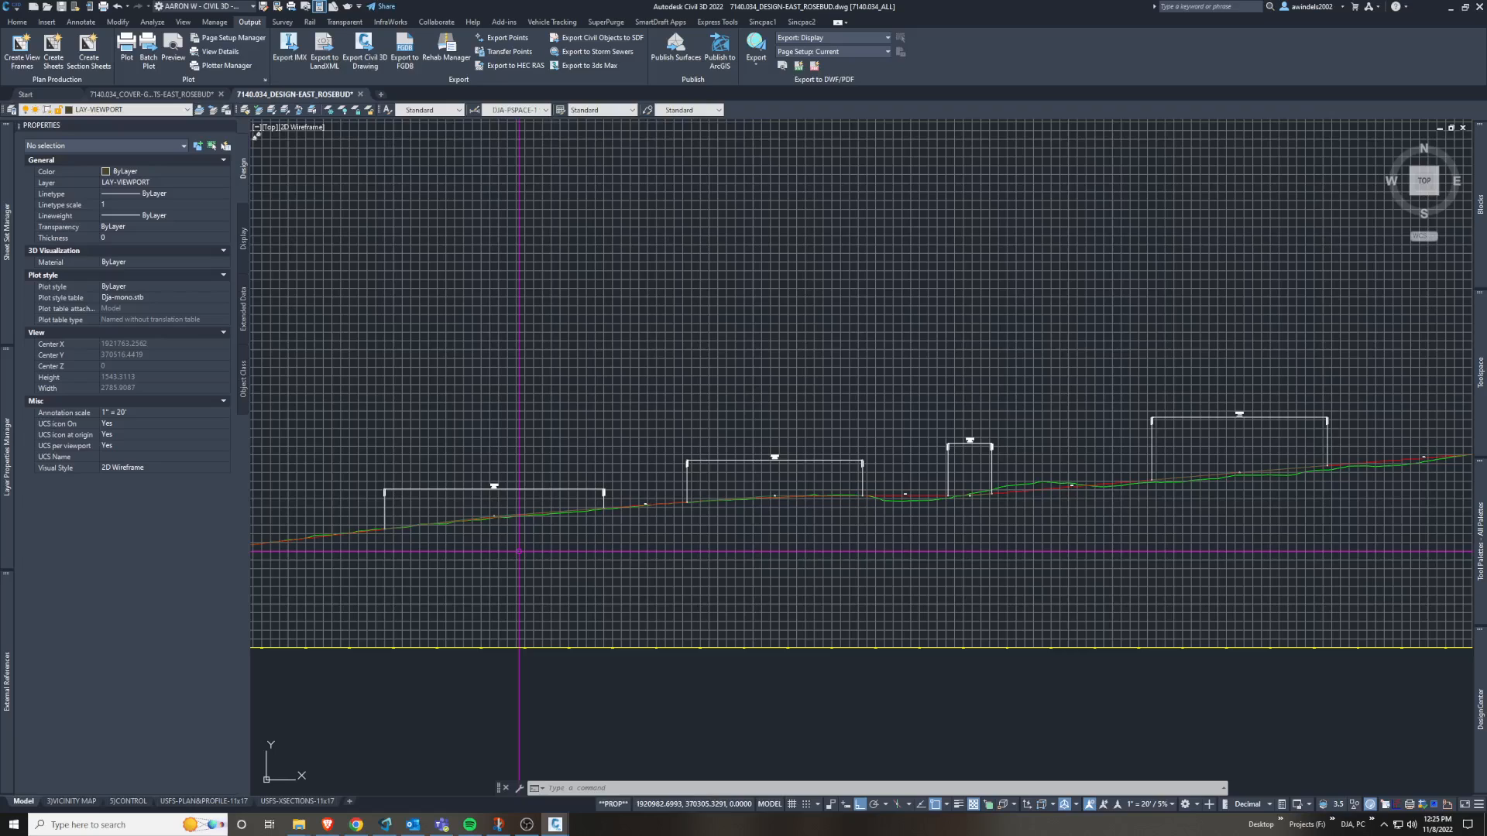
{"action": "middle_click_drag", "start_coordinate": [519, 601], "coordinate": [1053, 586]}
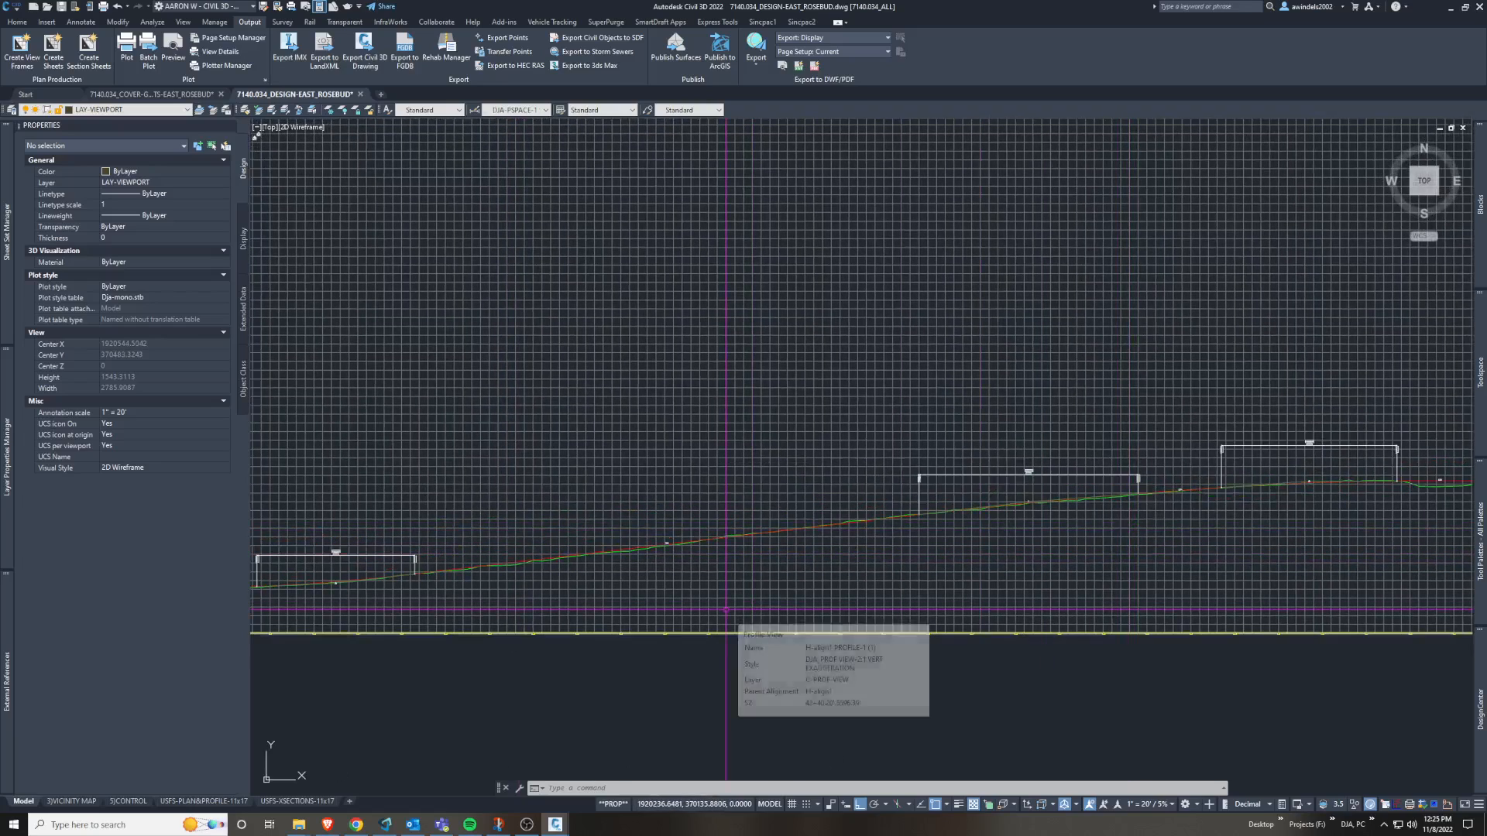
{"action": "scroll", "coordinate": [1162, 612], "scroll_direction": "down", "scroll_amount": 2}
{"action": "scroll", "coordinate": [752, 568], "scroll_direction": "up", "scroll_amount": 6}
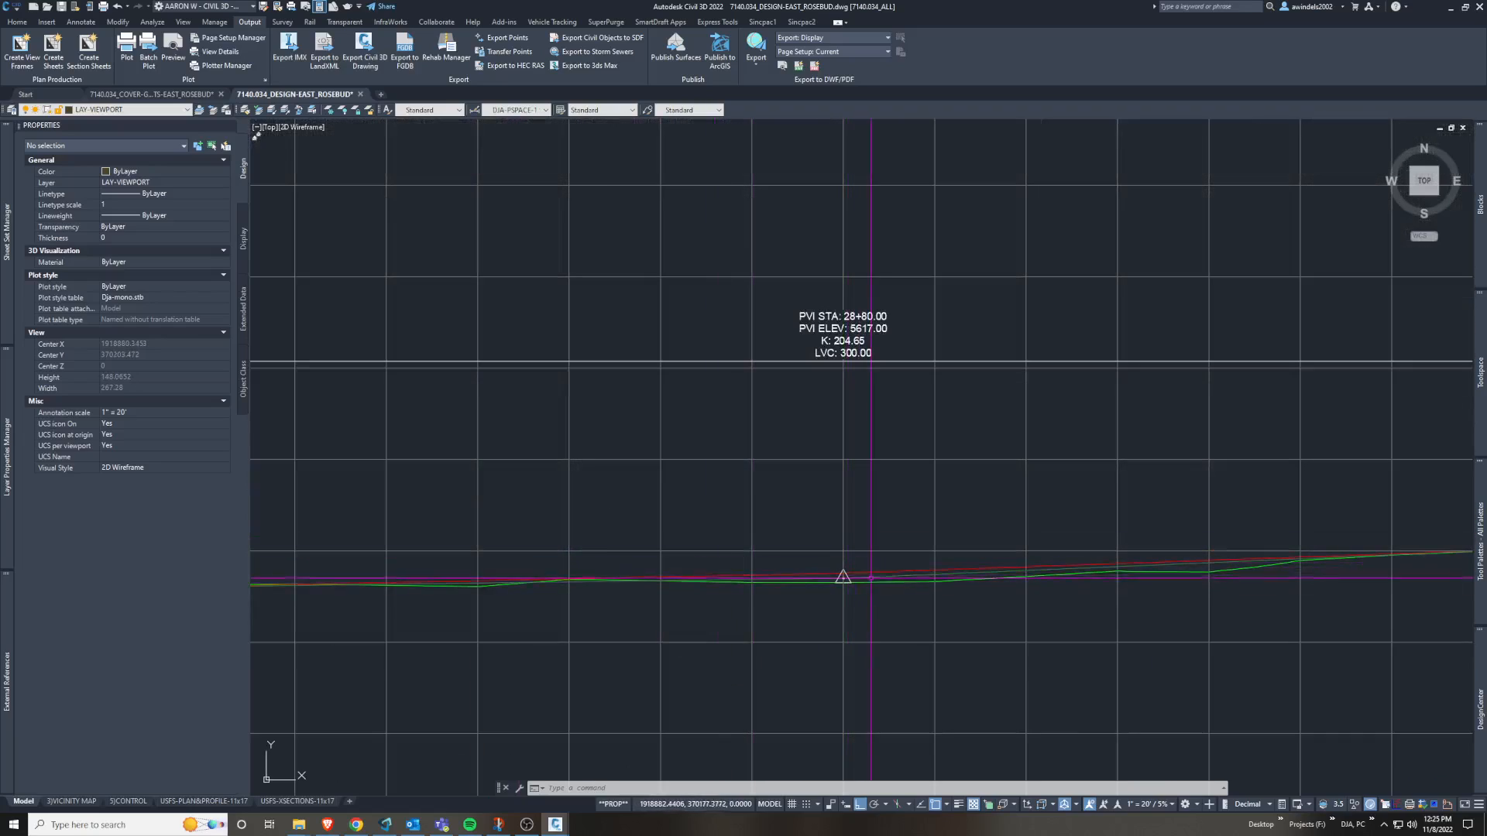
{"action": "left_click", "coordinate": [872, 583]}
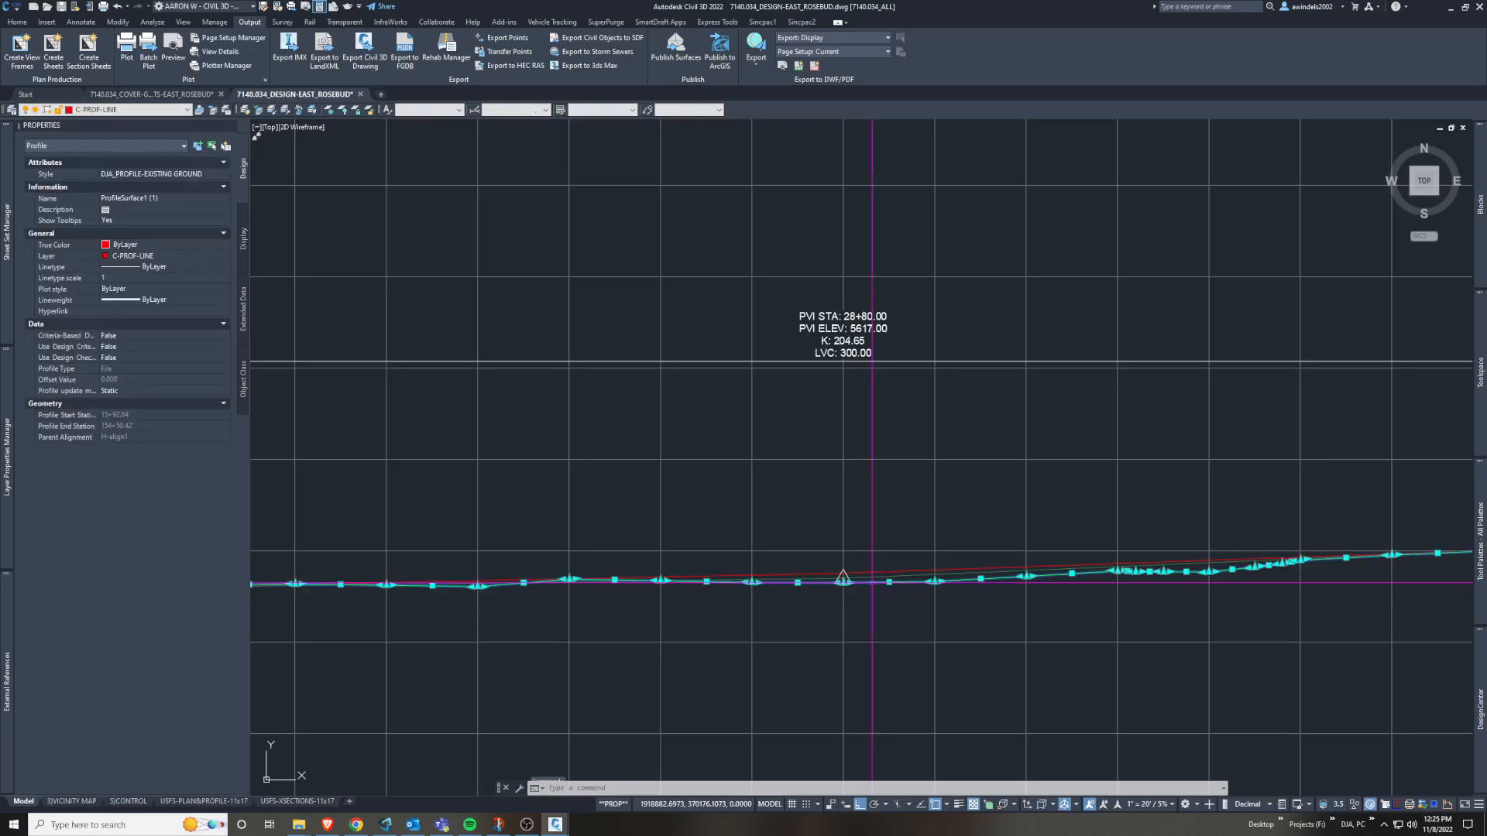
{"action": "key", "text": "Escape"}
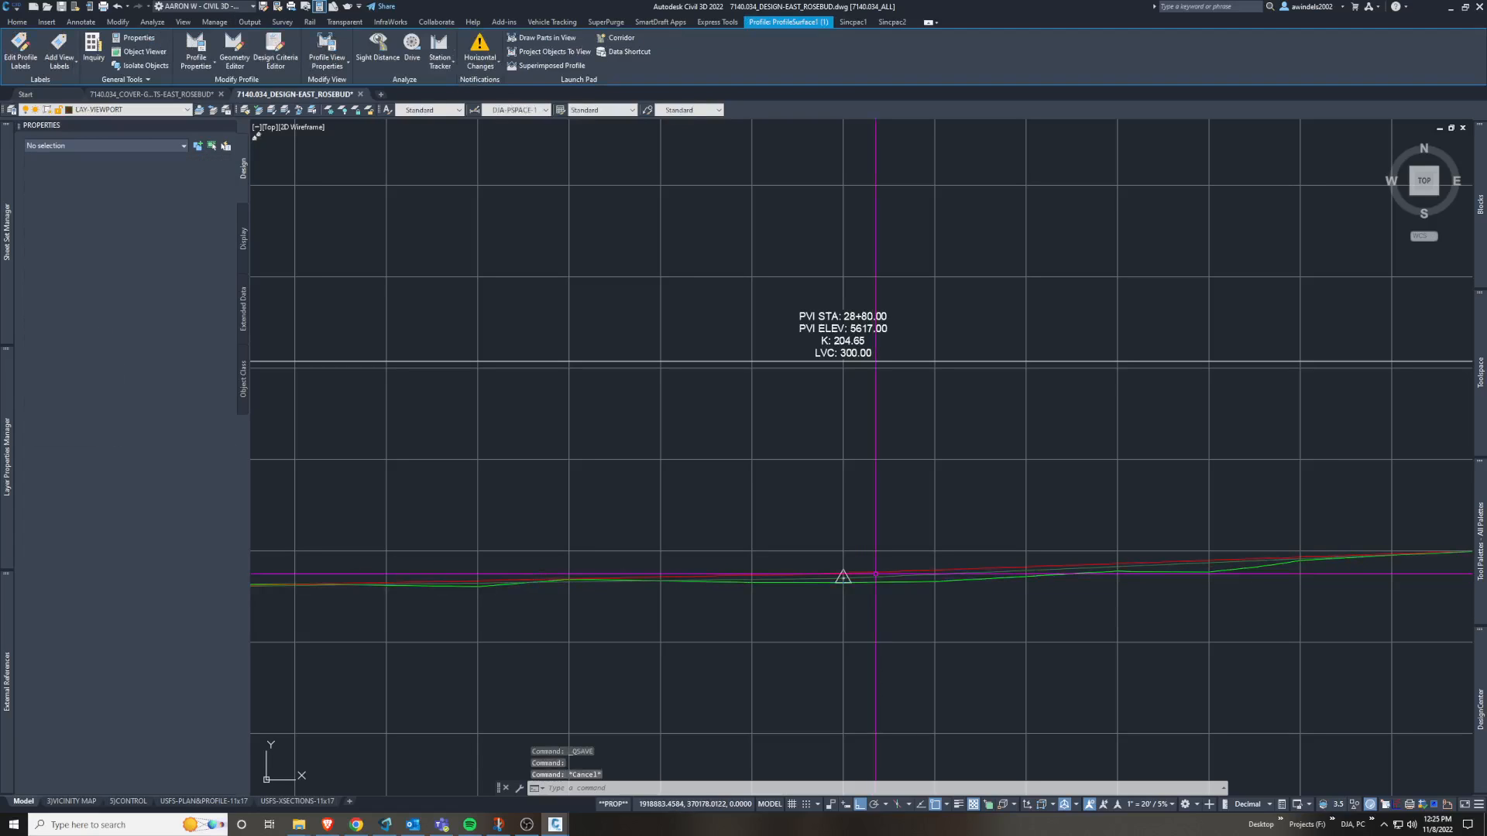
{"action": "left_click", "coordinate": [874, 573]}
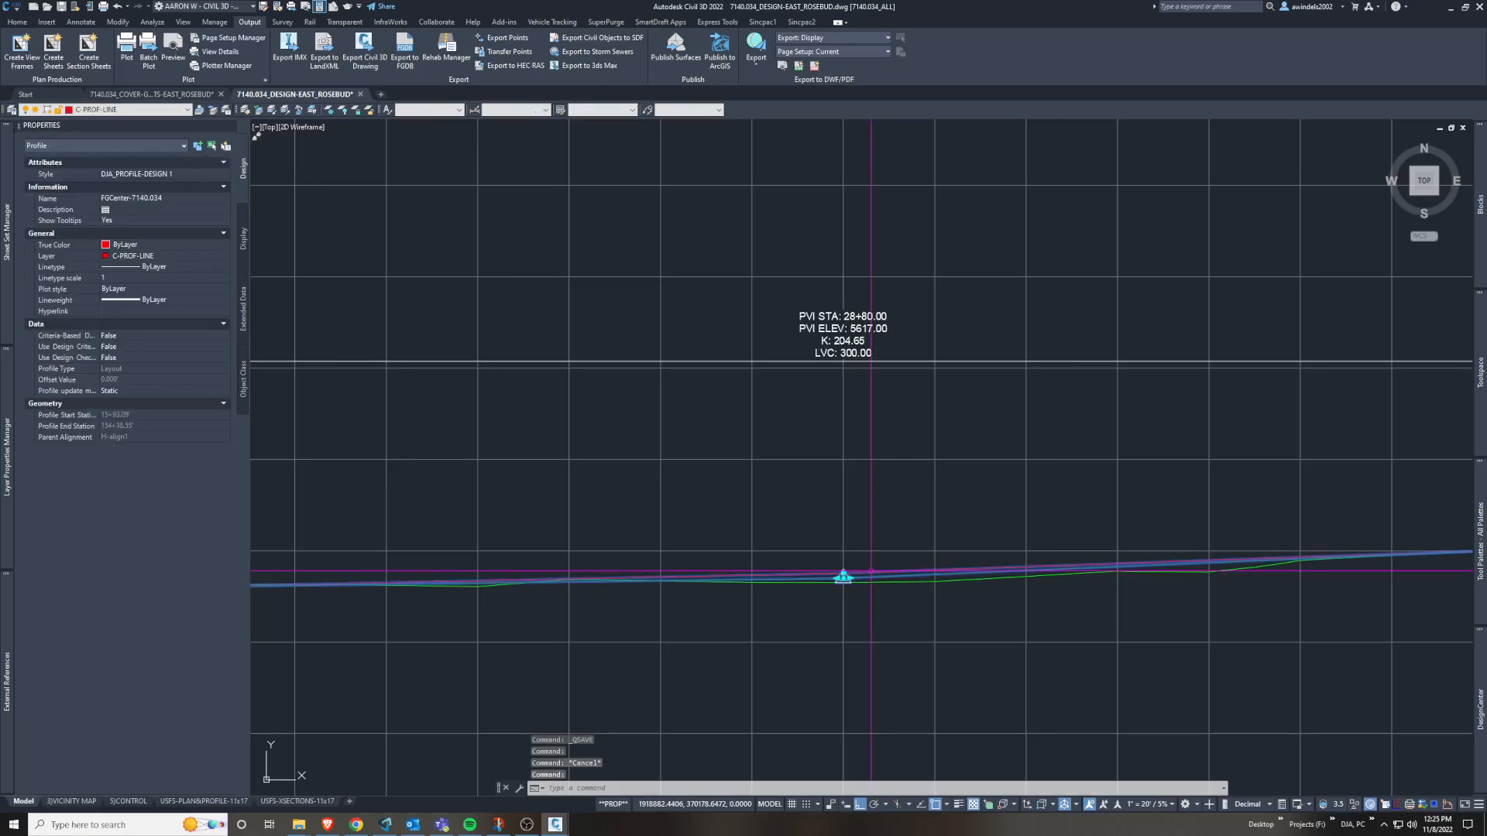
{"action": "key", "text": "Escape"}
{"action": "scroll", "coordinate": [1051, 519], "scroll_direction": "down", "scroll_amount": 10}
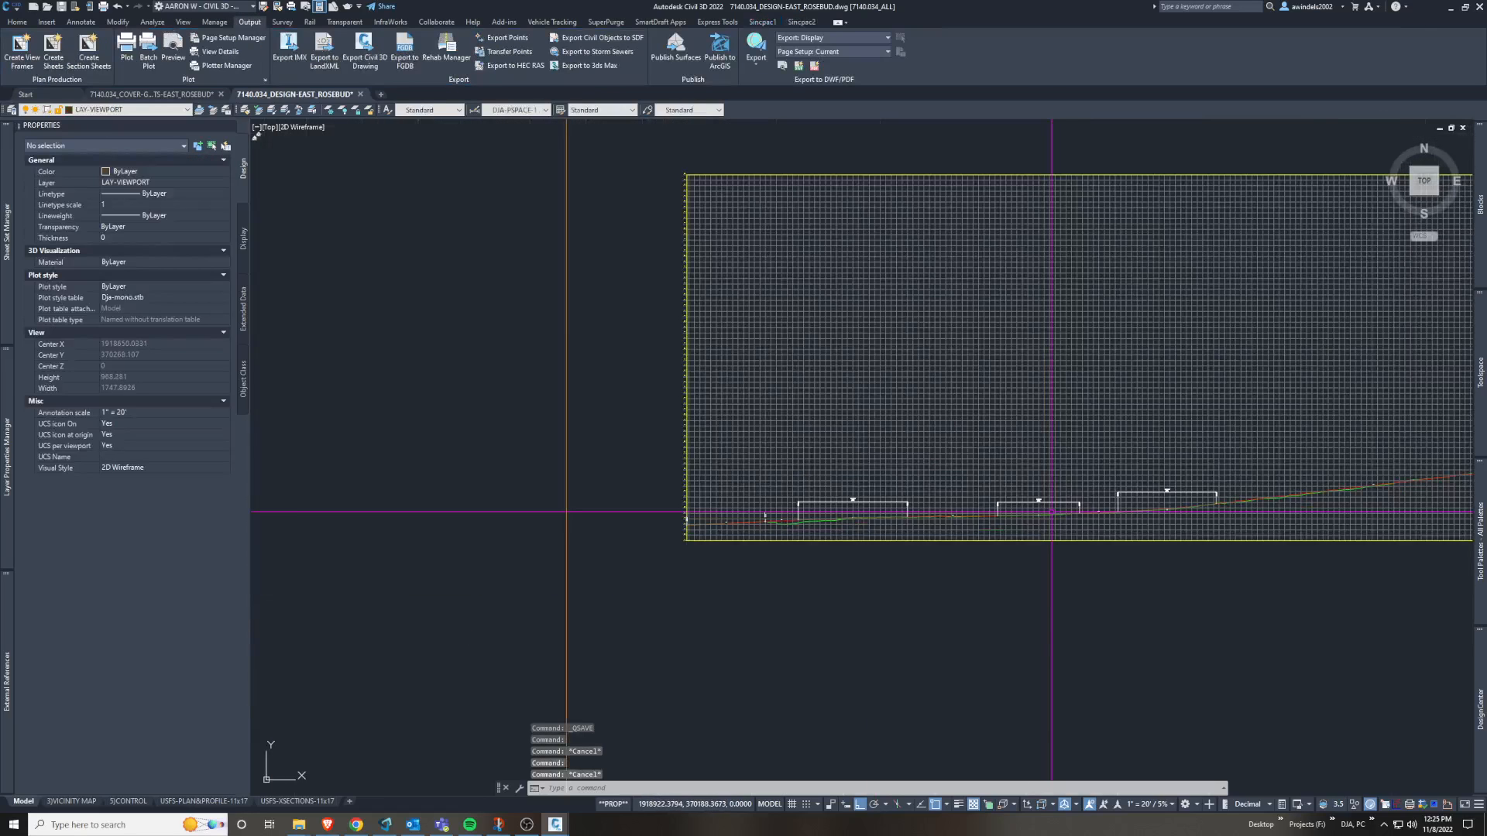
{"action": "scroll", "coordinate": [715, 445], "scroll_direction": "down", "scroll_amount": 5}
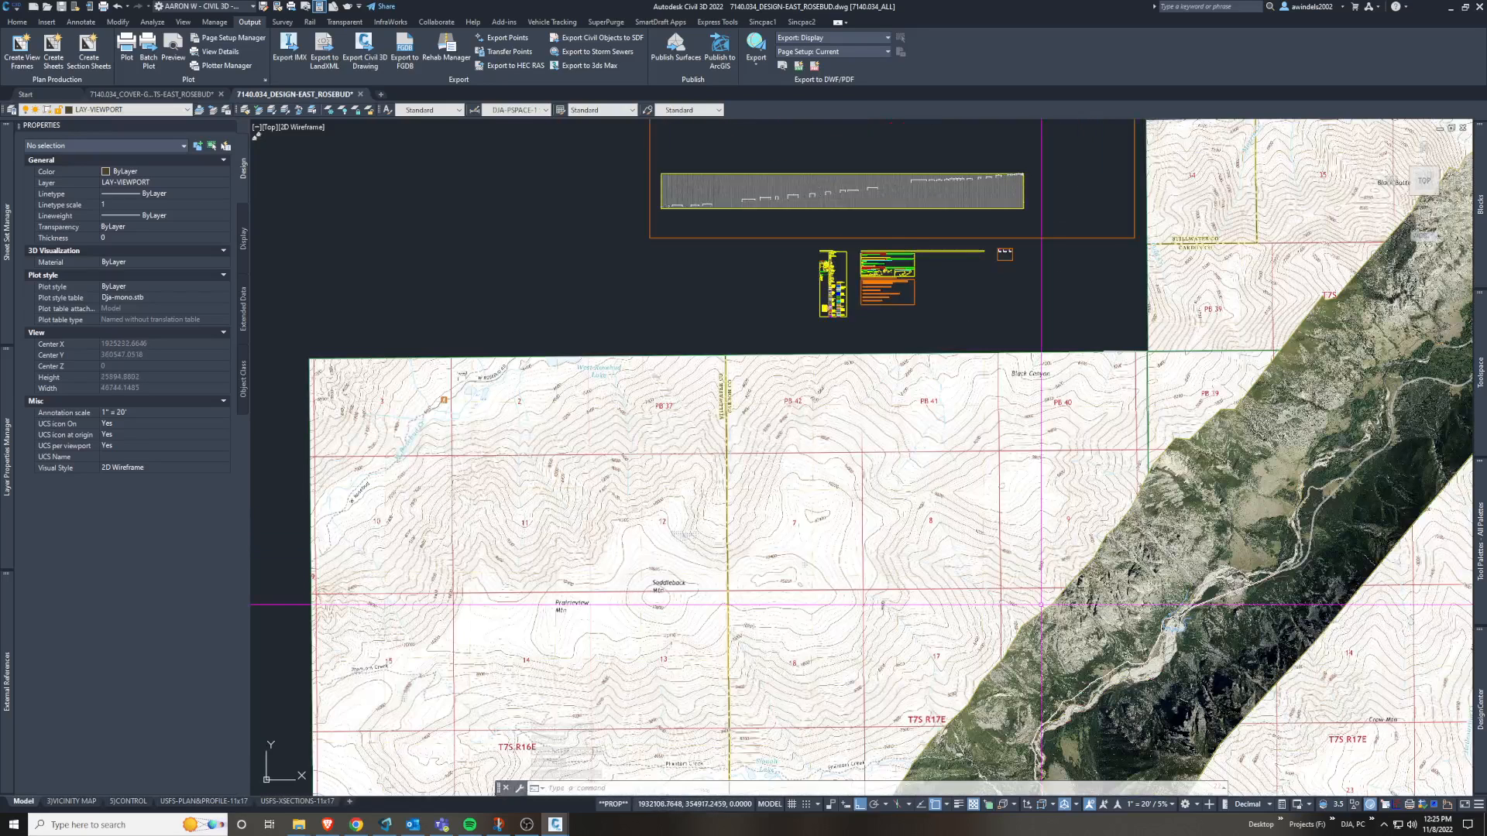
{"action": "key", "text": "Escape"}
{"action": "key", "text": "Escape"}
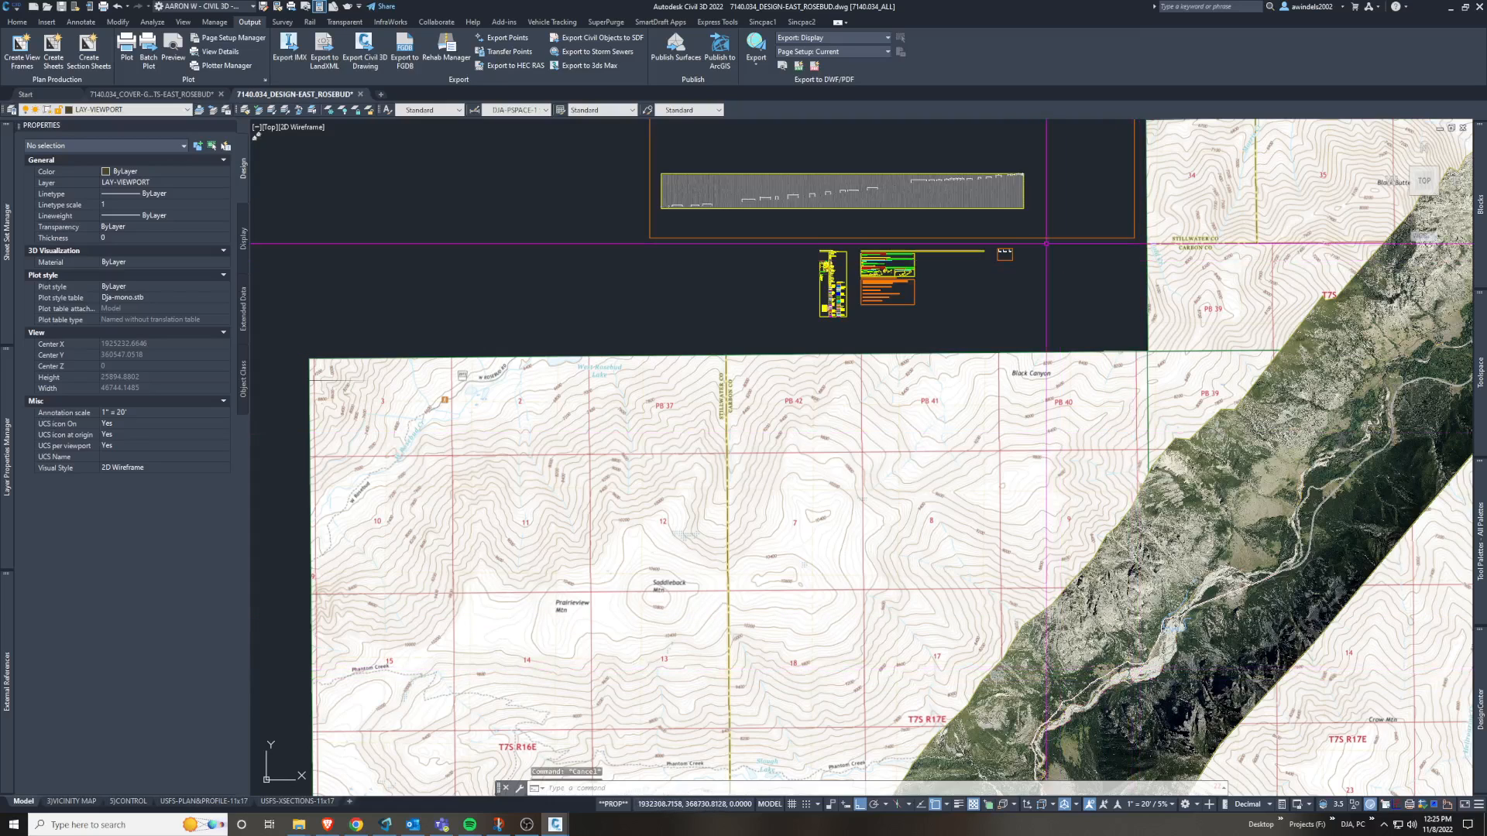
{"action": "mouse_move", "coordinate": [925, 166]}
{"action": "middle_mouse_down"}
{"action": "mouse_move", "coordinate": [1178, 364]}
{"action": "mouse_move", "coordinate": [1222, 442]}
{"action": "middle_mouse_up"}
{"action": "middle_click_drag", "start_coordinate": [1121, 347], "coordinate": [992, 438]}
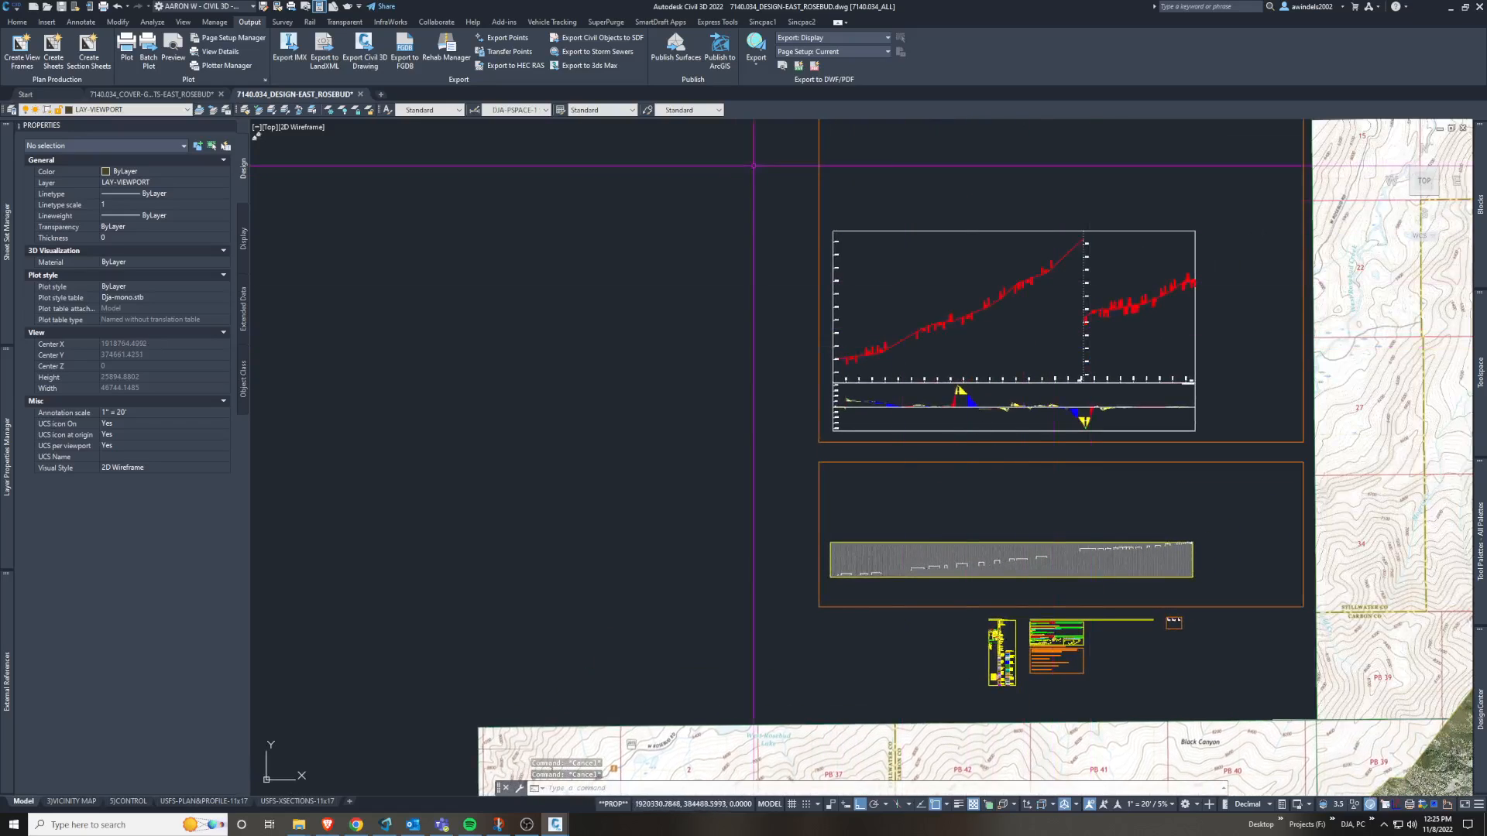
{"action": "left_click", "coordinate": [714, 160]}
{"action": "key", "text": "Escape"}
{"action": "key", "text": "Escape"}
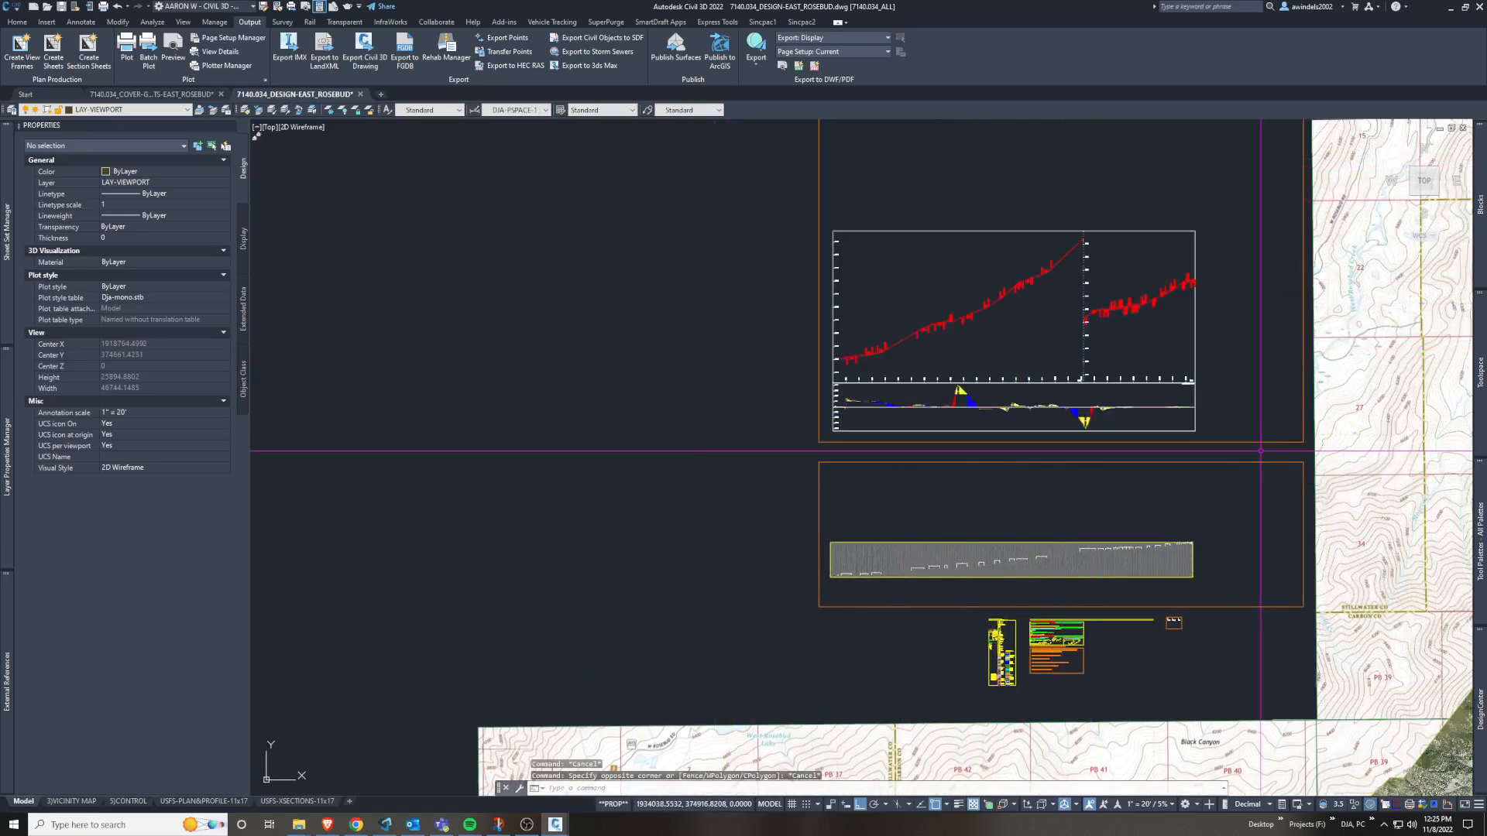
- Start creating view frames and choose H-align1 as the alignment for the sheets
{"action": "mouse_move", "coordinate": [1039, 562]}
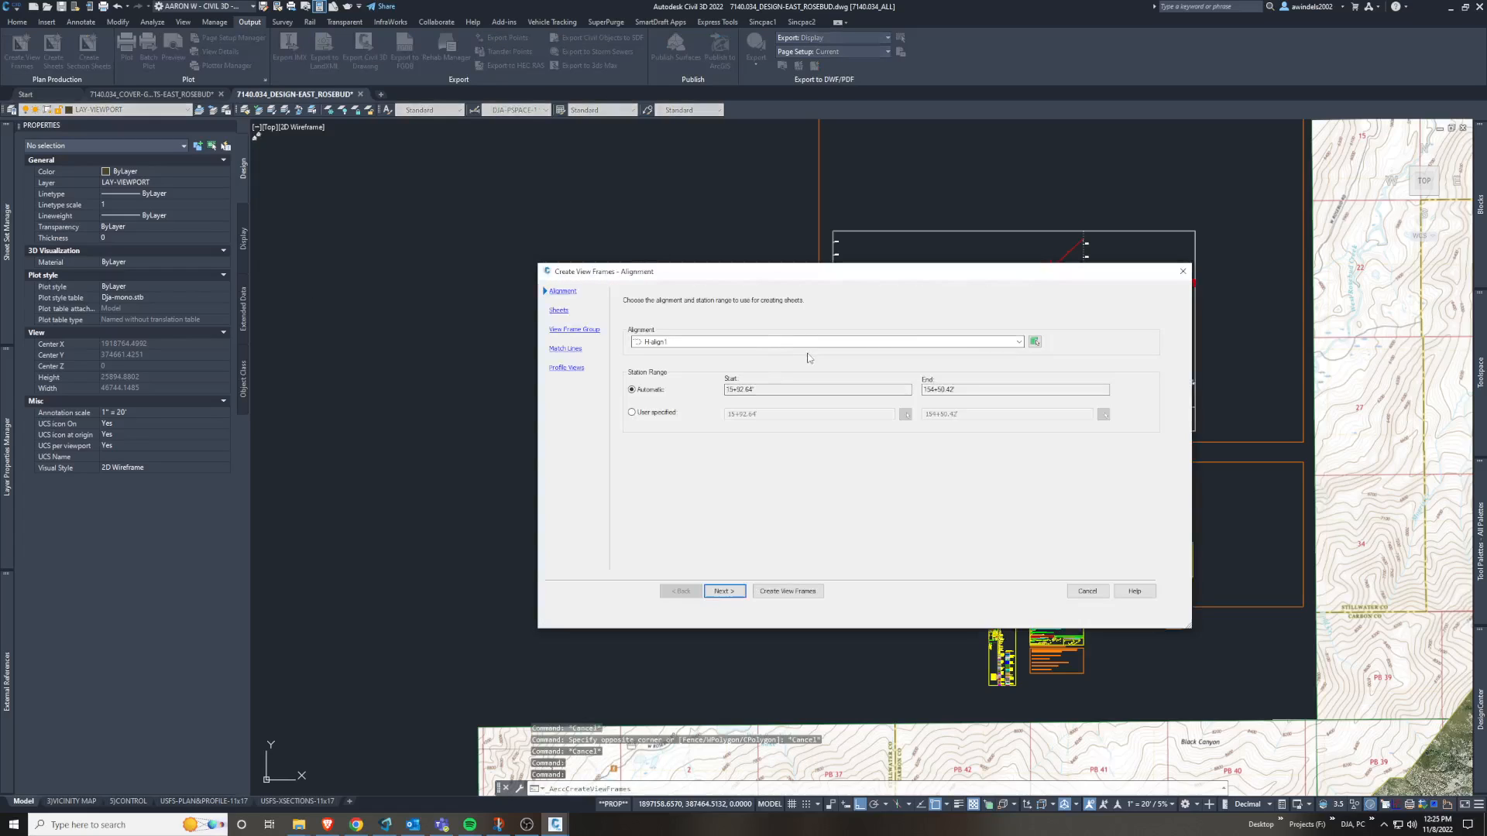
{"action": "left_click", "coordinate": [937, 349]}
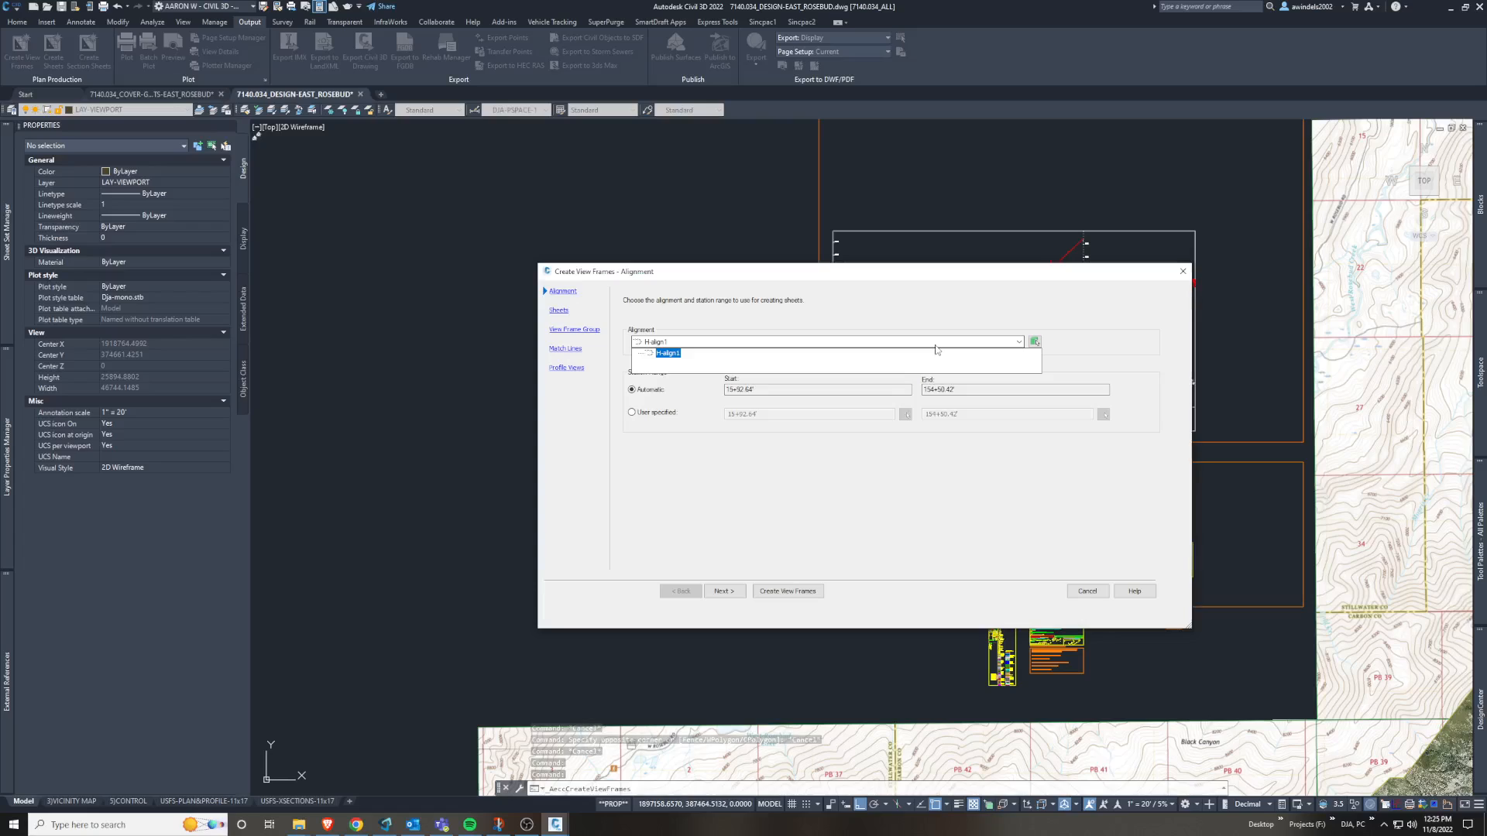
{"action": "left_click", "coordinate": [937, 350]}
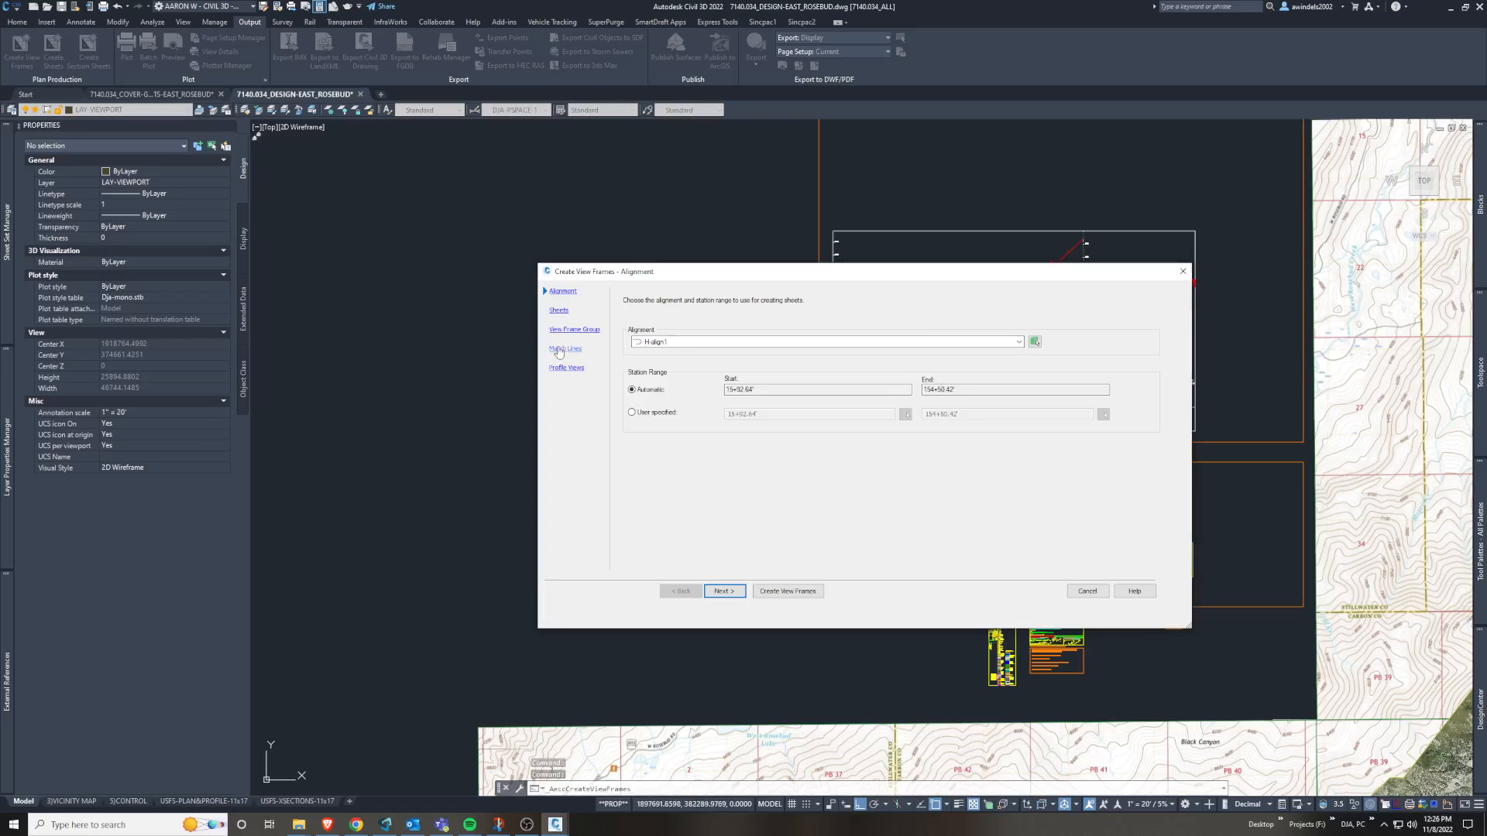
{"action": "left_click", "coordinate": [790, 343]}
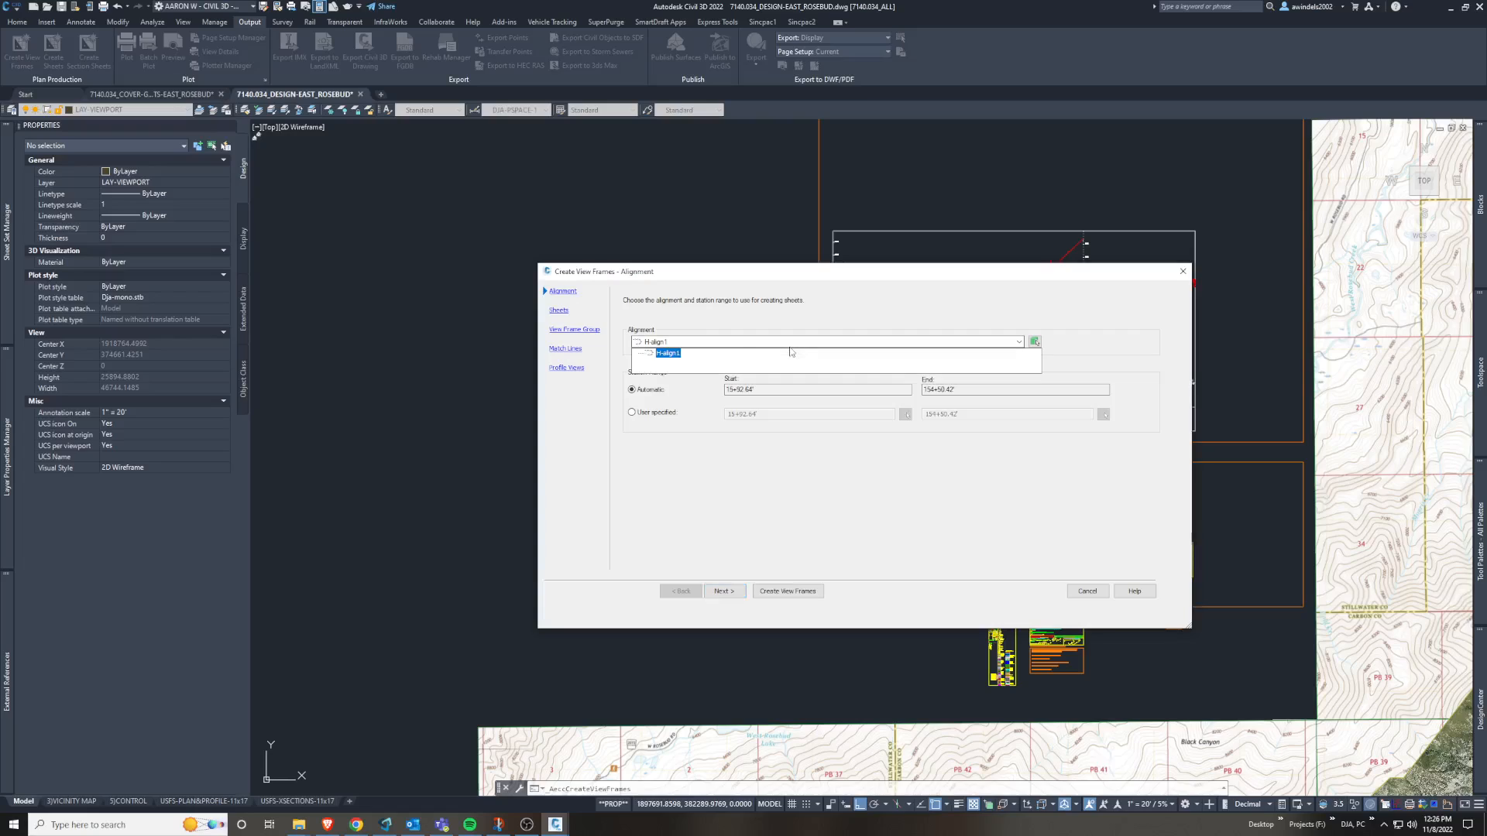
{"action": "left_click", "coordinate": [668, 353]}
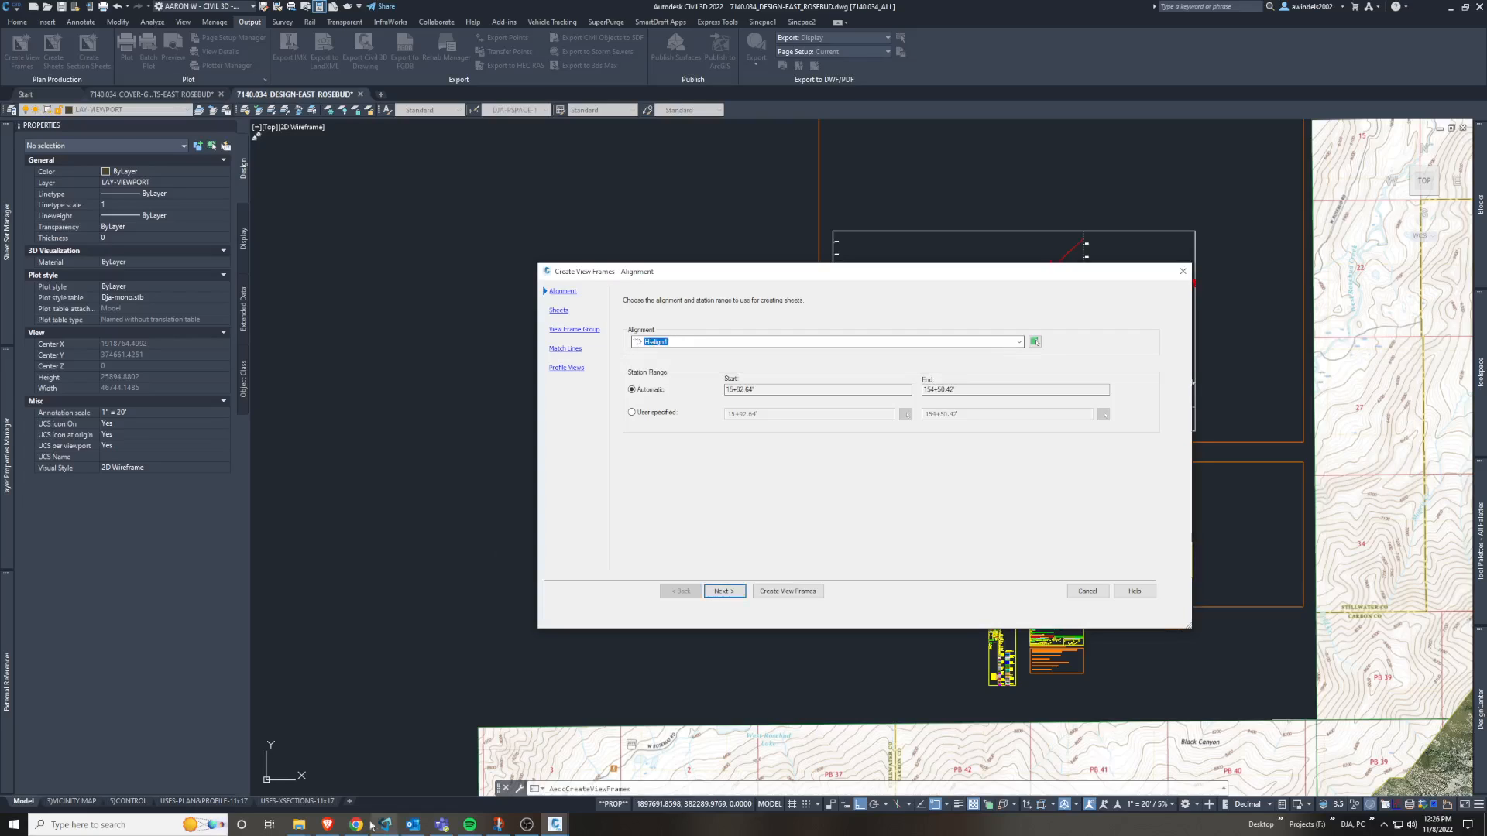
{"action": "left_click", "coordinate": [14, 825]}
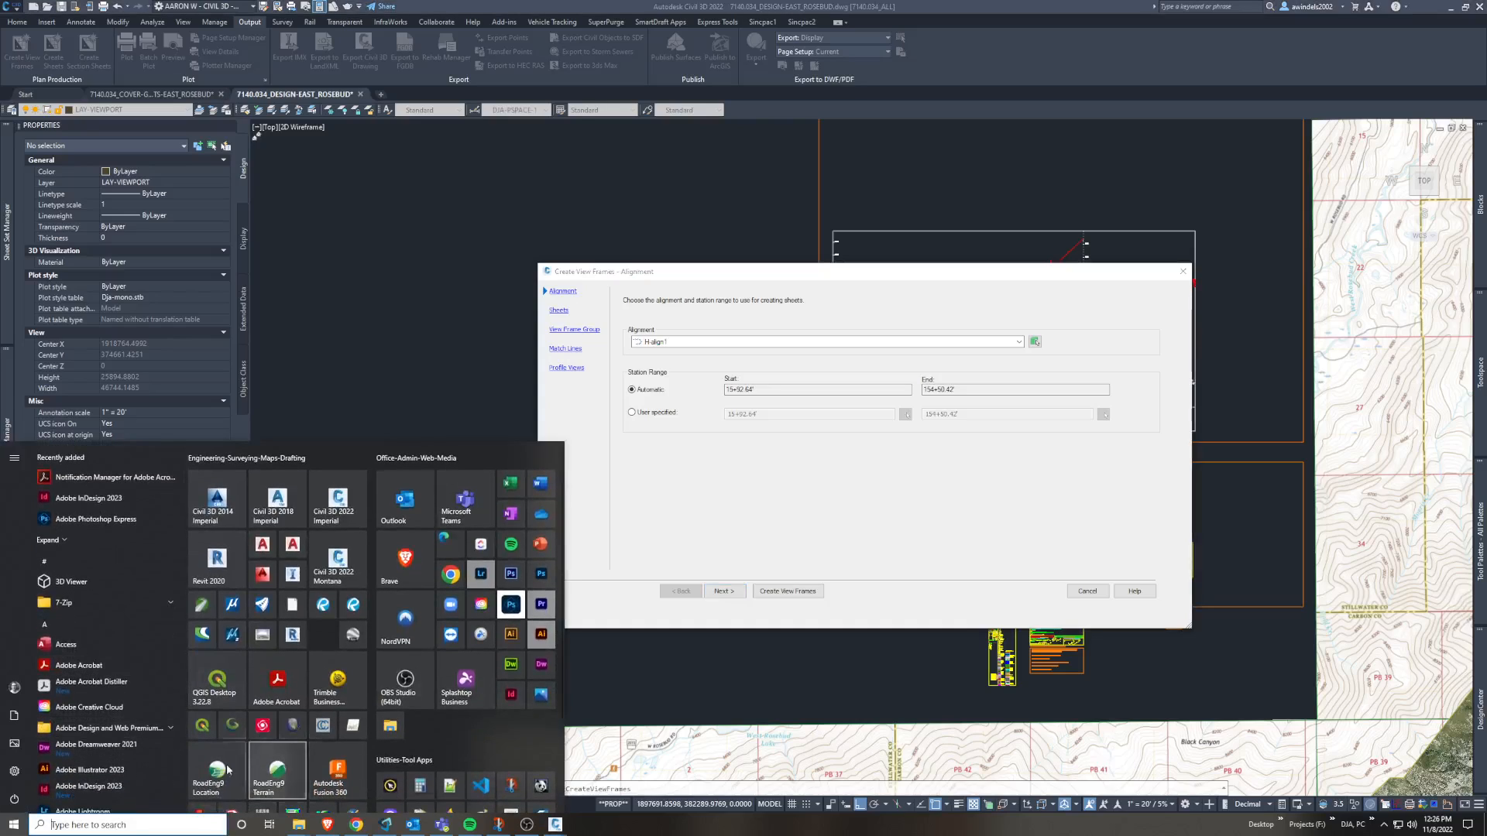
{"action": "left_click", "coordinate": [21, 828]}
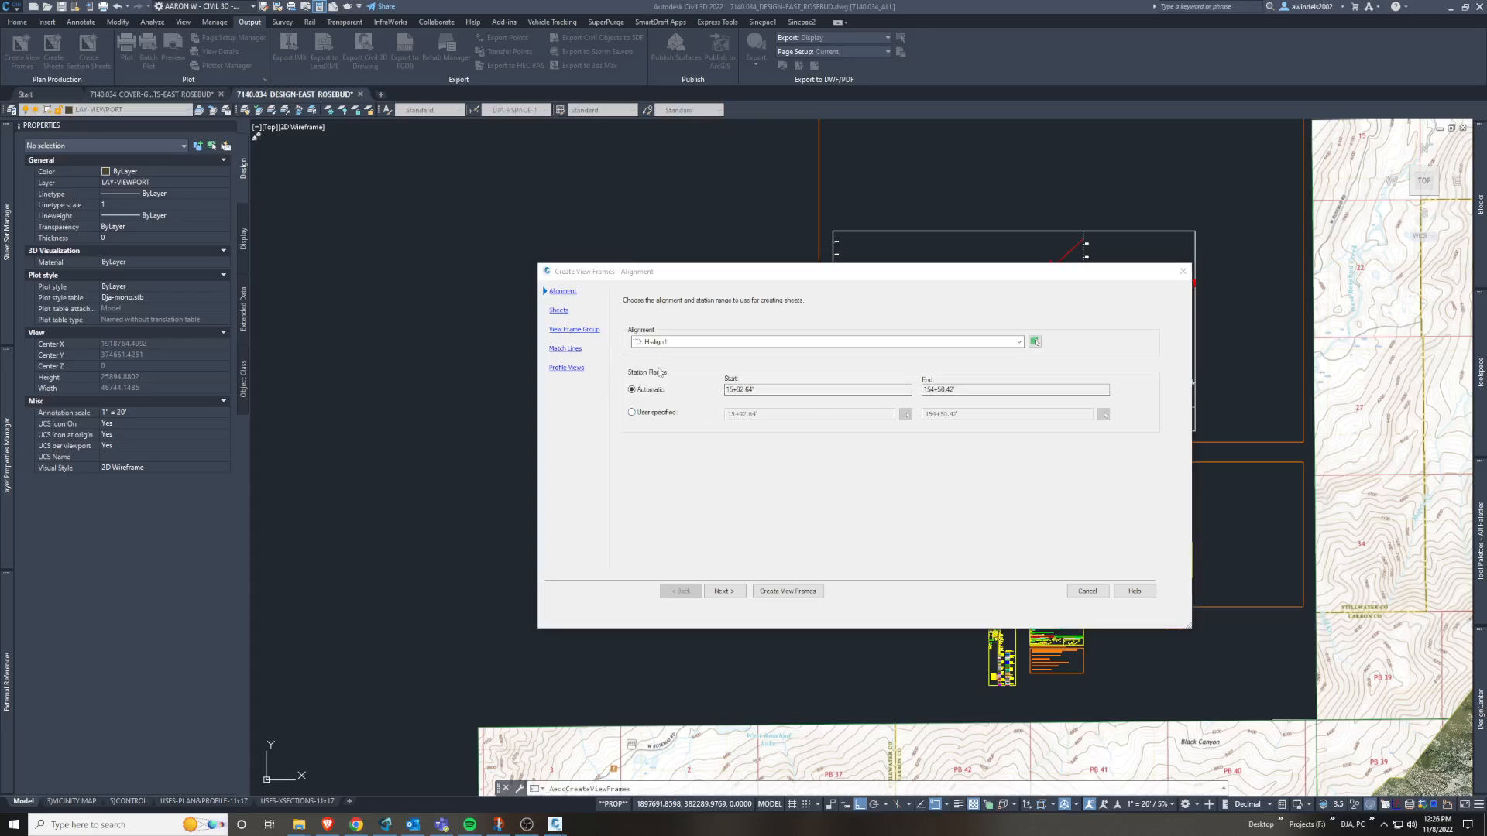
- Try the user-specified station range for the view frames and set it back to automatic
{"action": "left_click", "coordinate": [664, 417]}
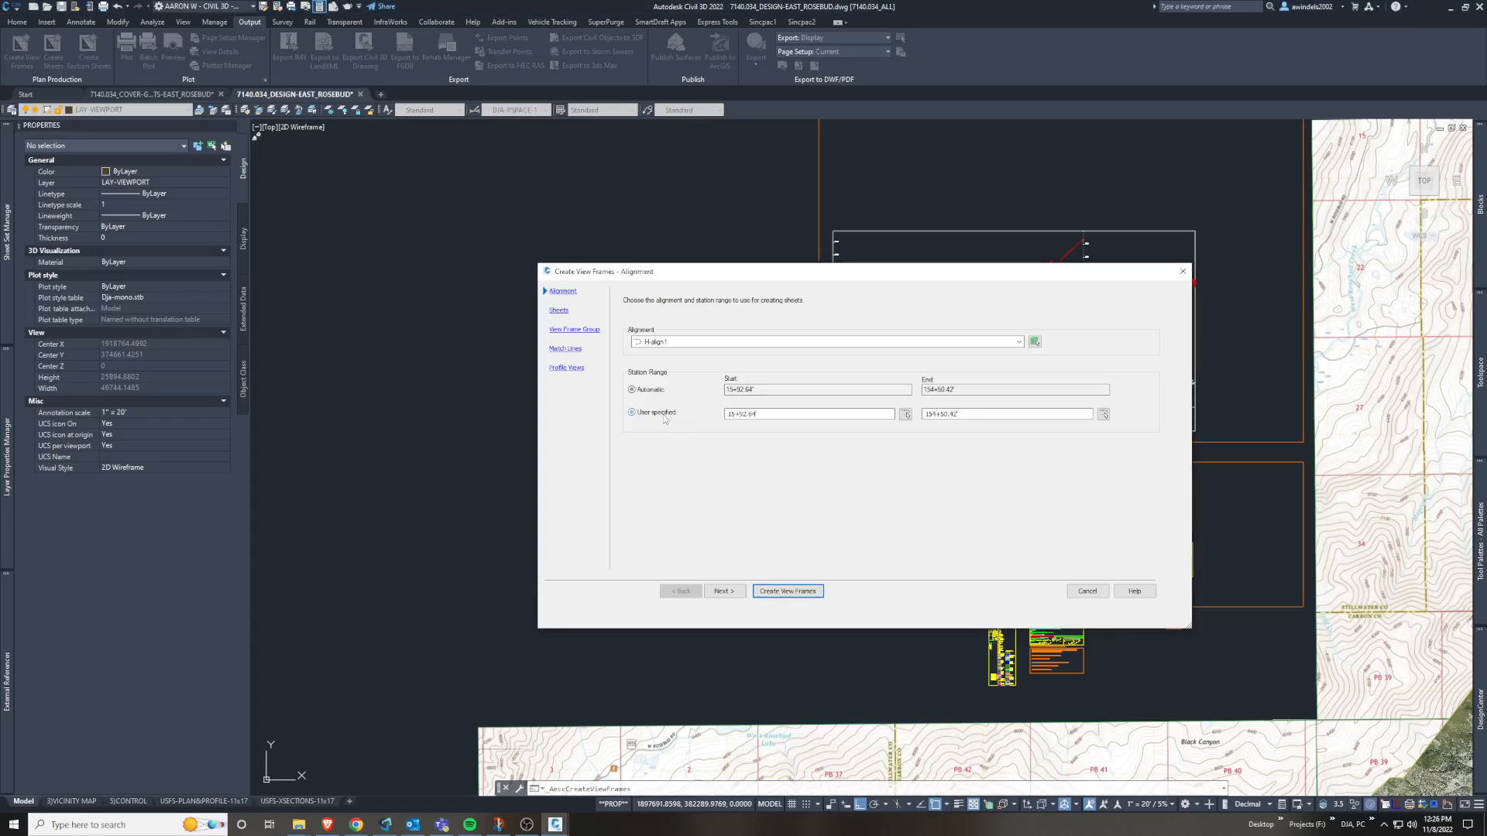
{"action": "left_click", "coordinate": [651, 390]}
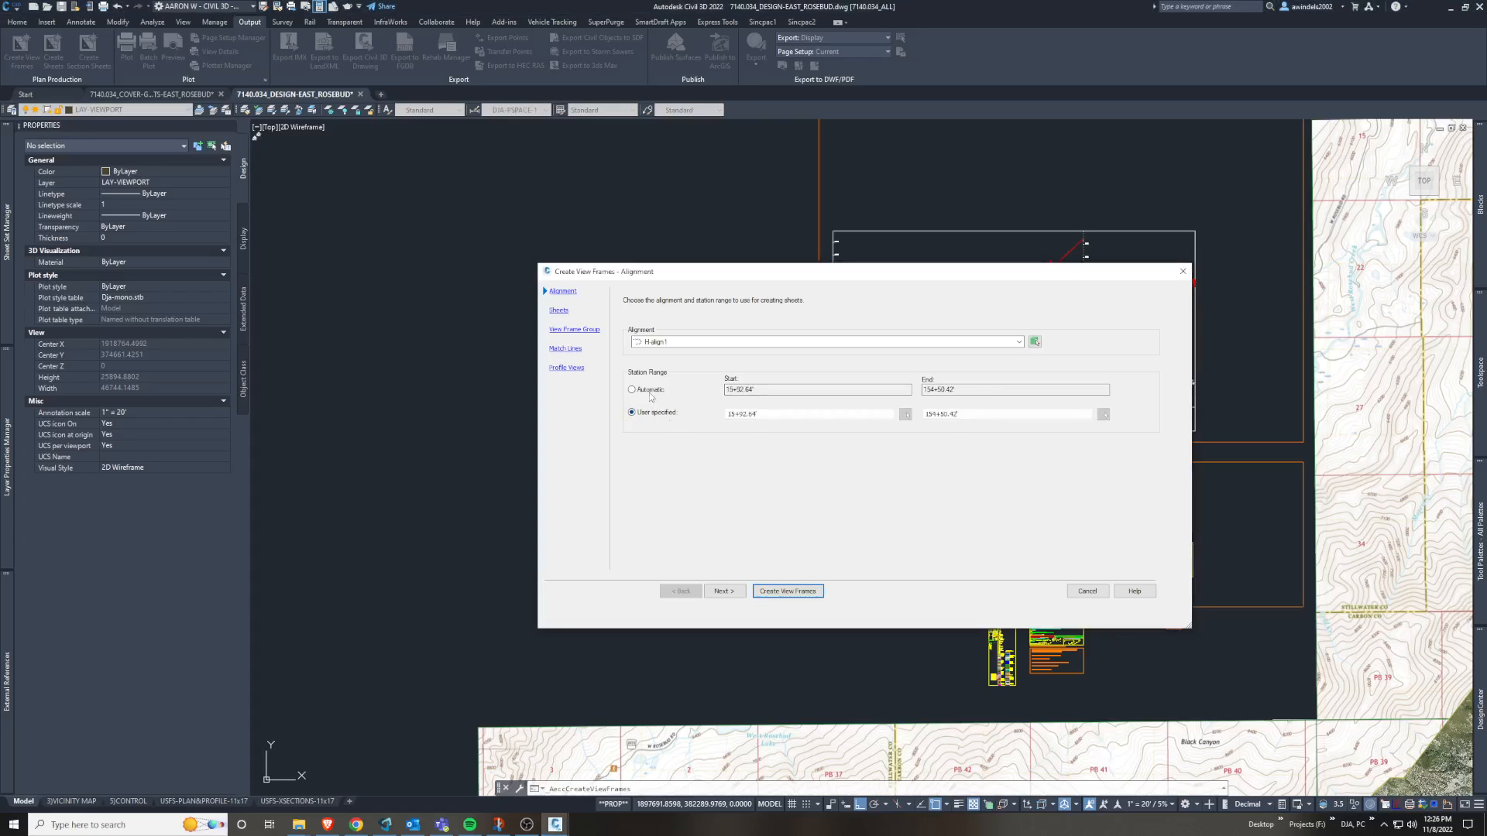
- Open the layout template selection for the Plan and Profile sheets and review the full template file path
{"action": "left_click", "coordinate": [587, 311]}
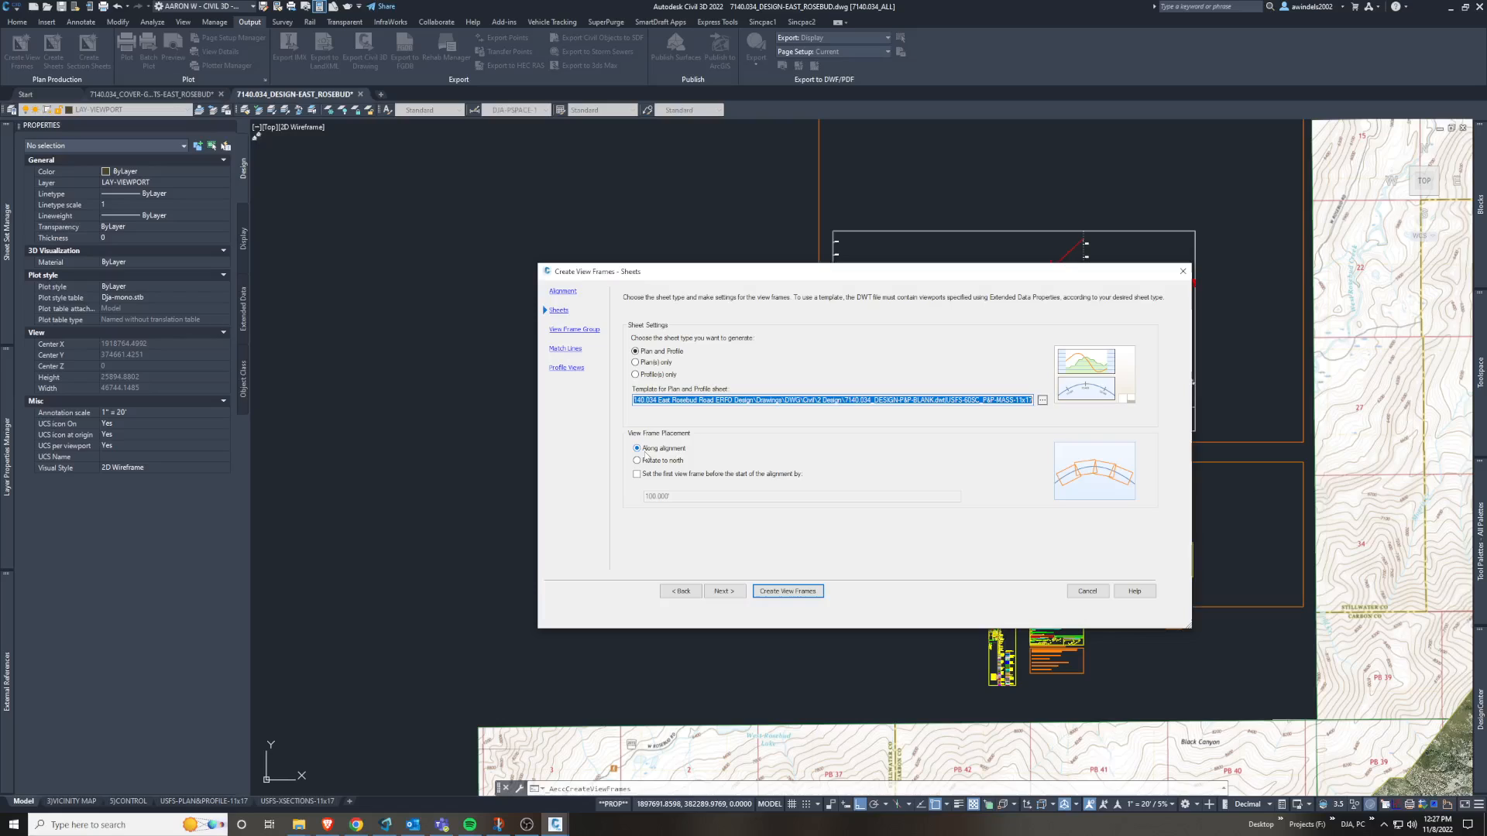
{"action": "left_click", "coordinate": [1043, 400]}
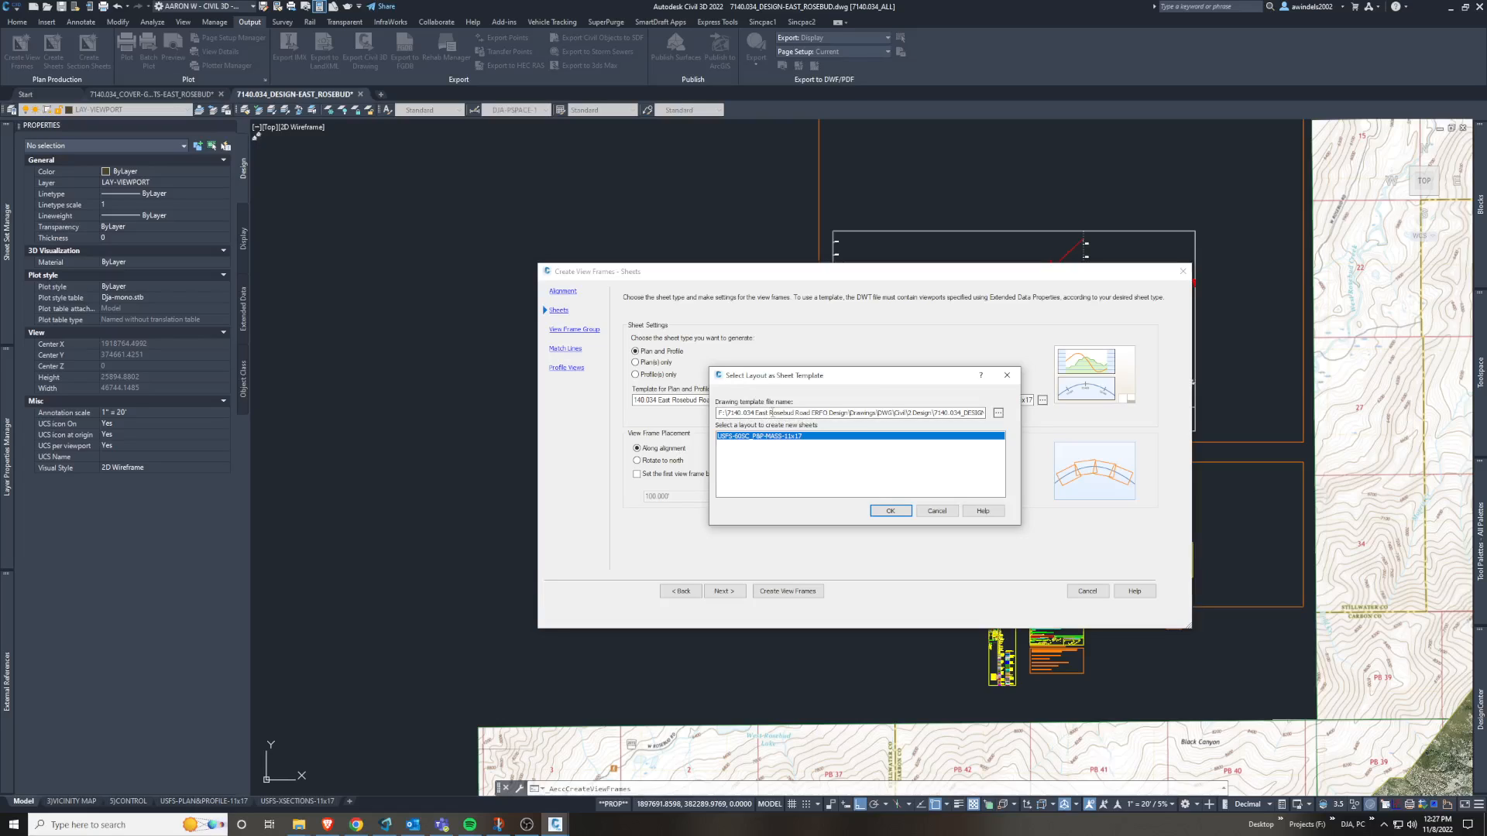
{"action": "left_click_drag", "start_coordinate": [769, 413], "coordinate": [1120, 410]}
{"action": "left_click", "coordinate": [954, 413]}
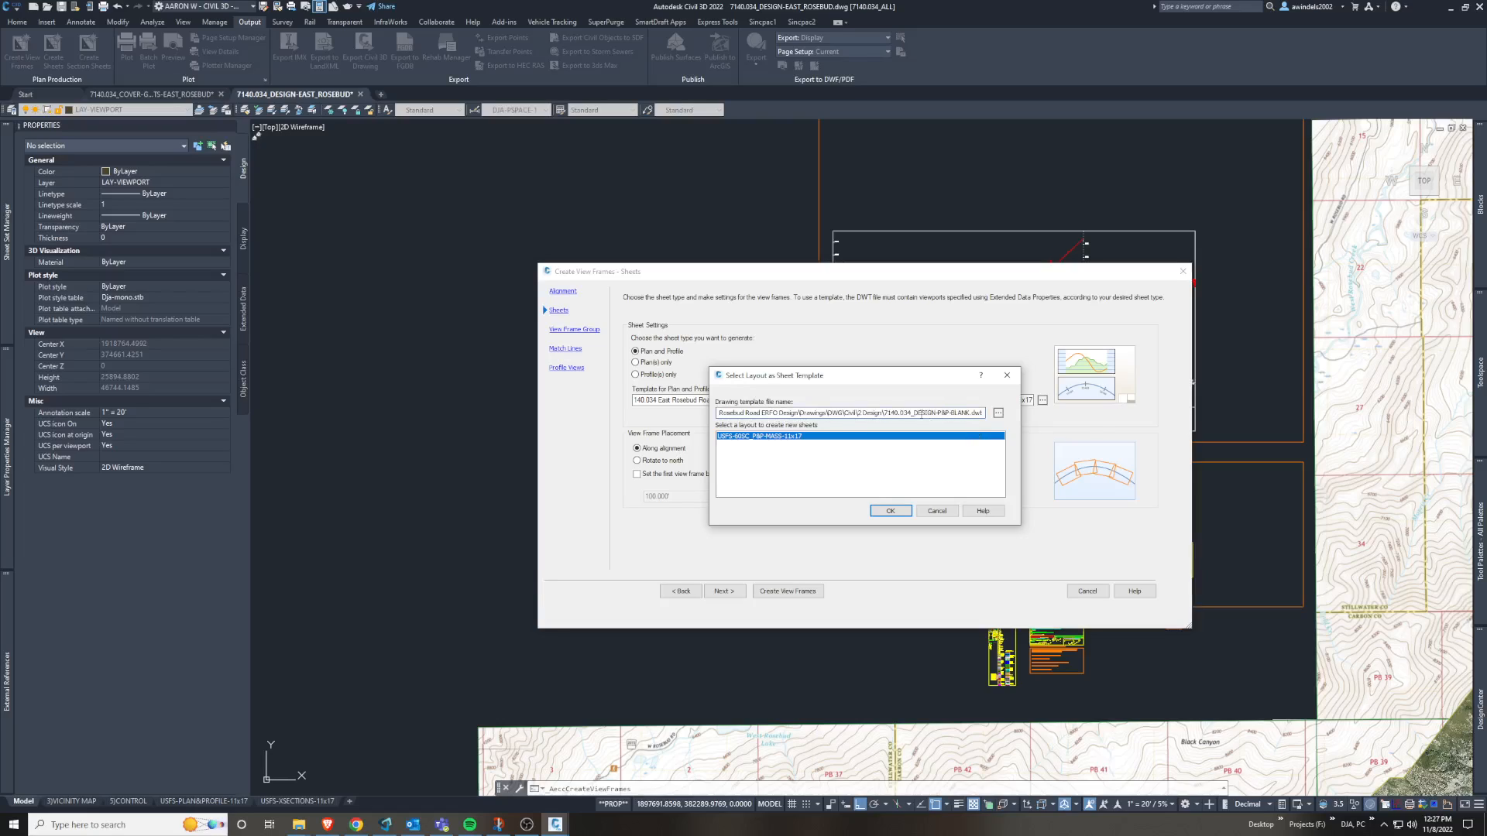
{"action": "left_click_drag", "start_coordinate": [884, 415], "coordinate": [982, 414]}
- Browse from the desktop project folder through Drawings, DWG and Civil to 2 Design, and select 7140.034_DESIGN-P&P-BLANK.dwt as the sheet template
{"action": "left_click", "coordinate": [999, 413]}
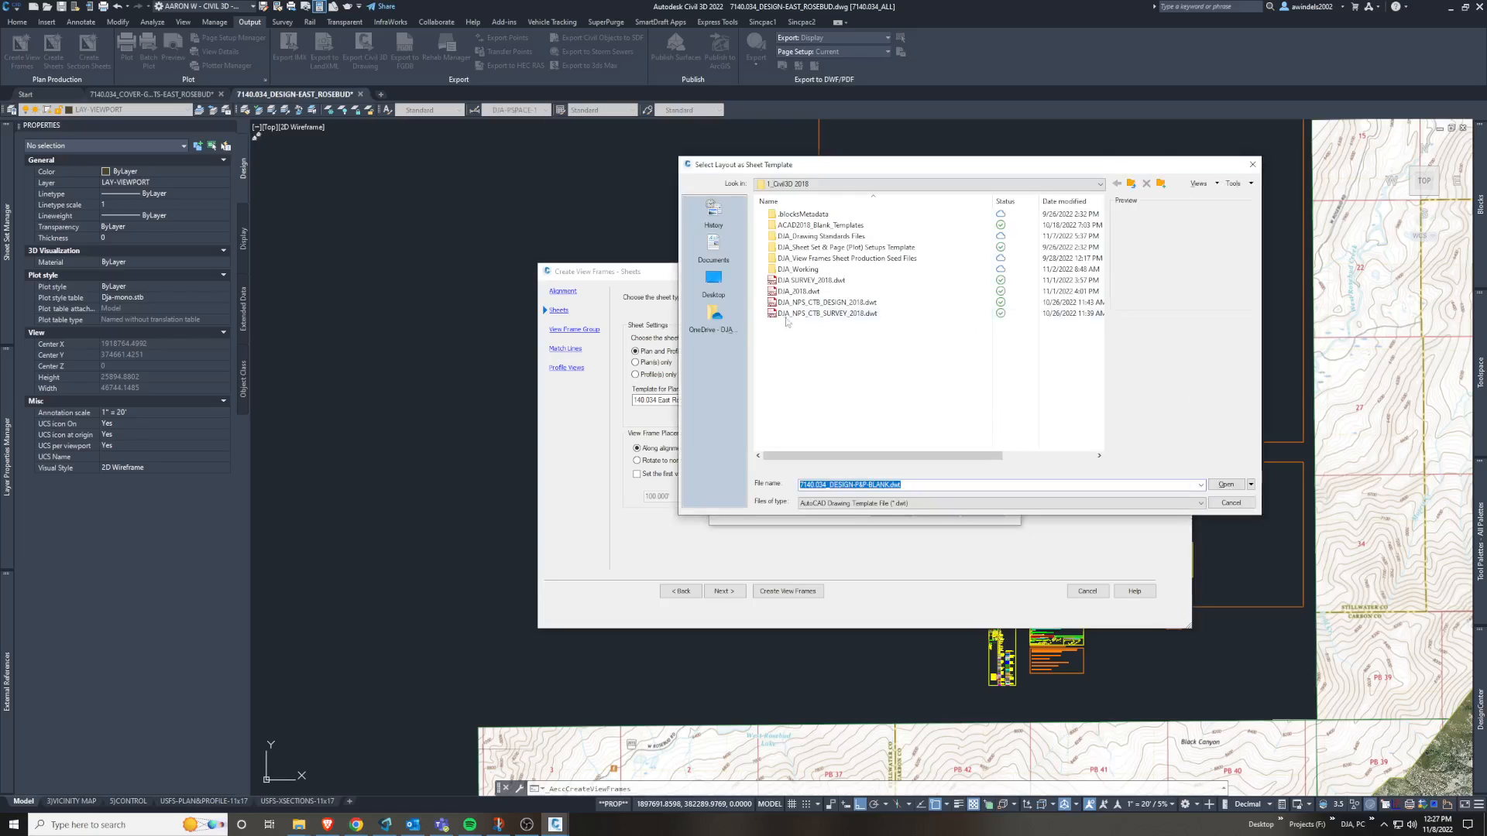
{"action": "left_click", "coordinate": [714, 280]}
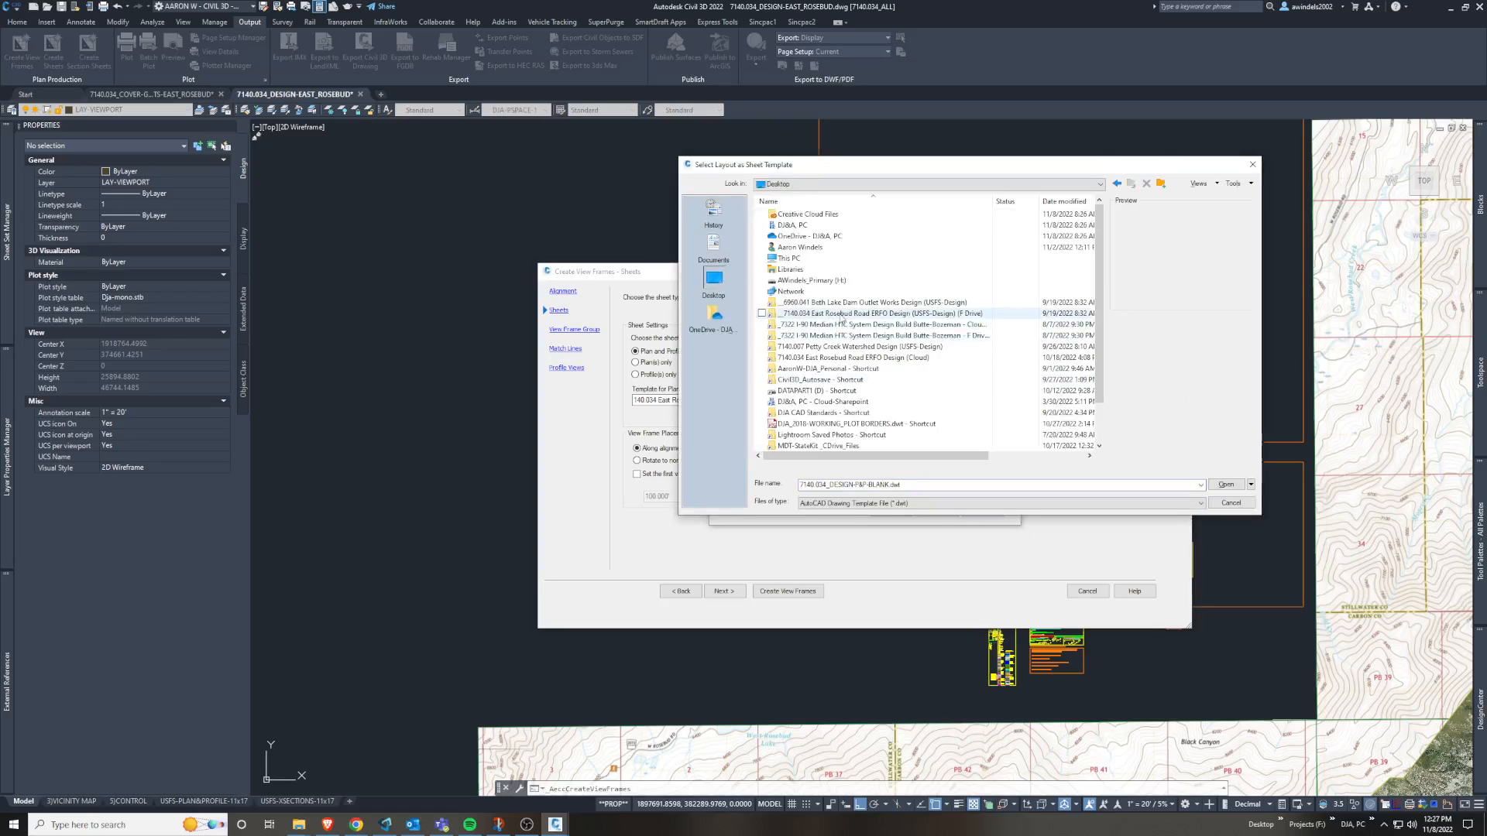
{"action": "double_click", "coordinate": [840, 313]}
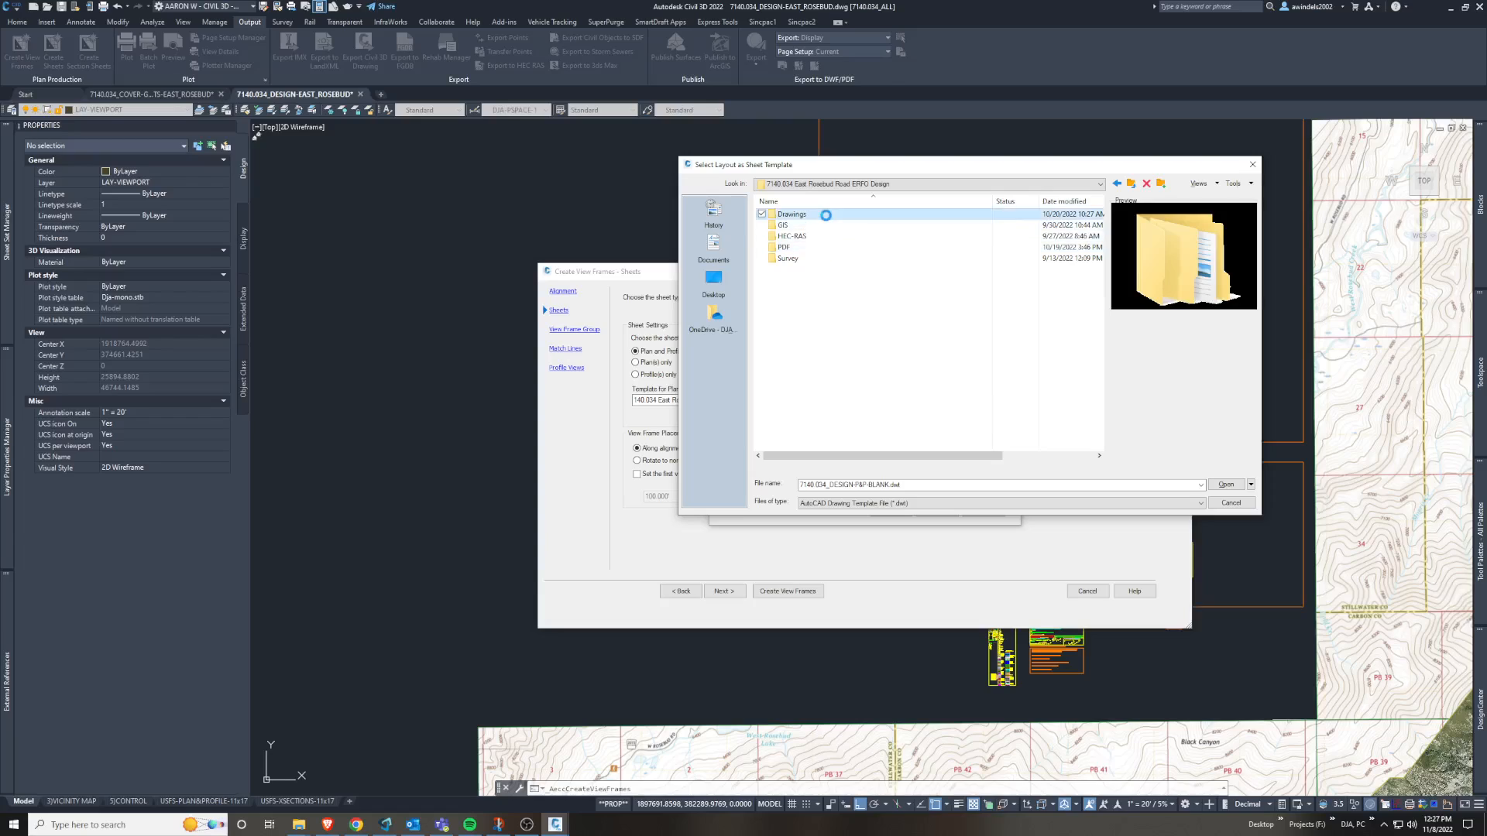
{"action": "double_click", "coordinate": [823, 213]}
{"action": "left_click", "coordinate": [817, 236]}
{"action": "double_click", "coordinate": [817, 236]}
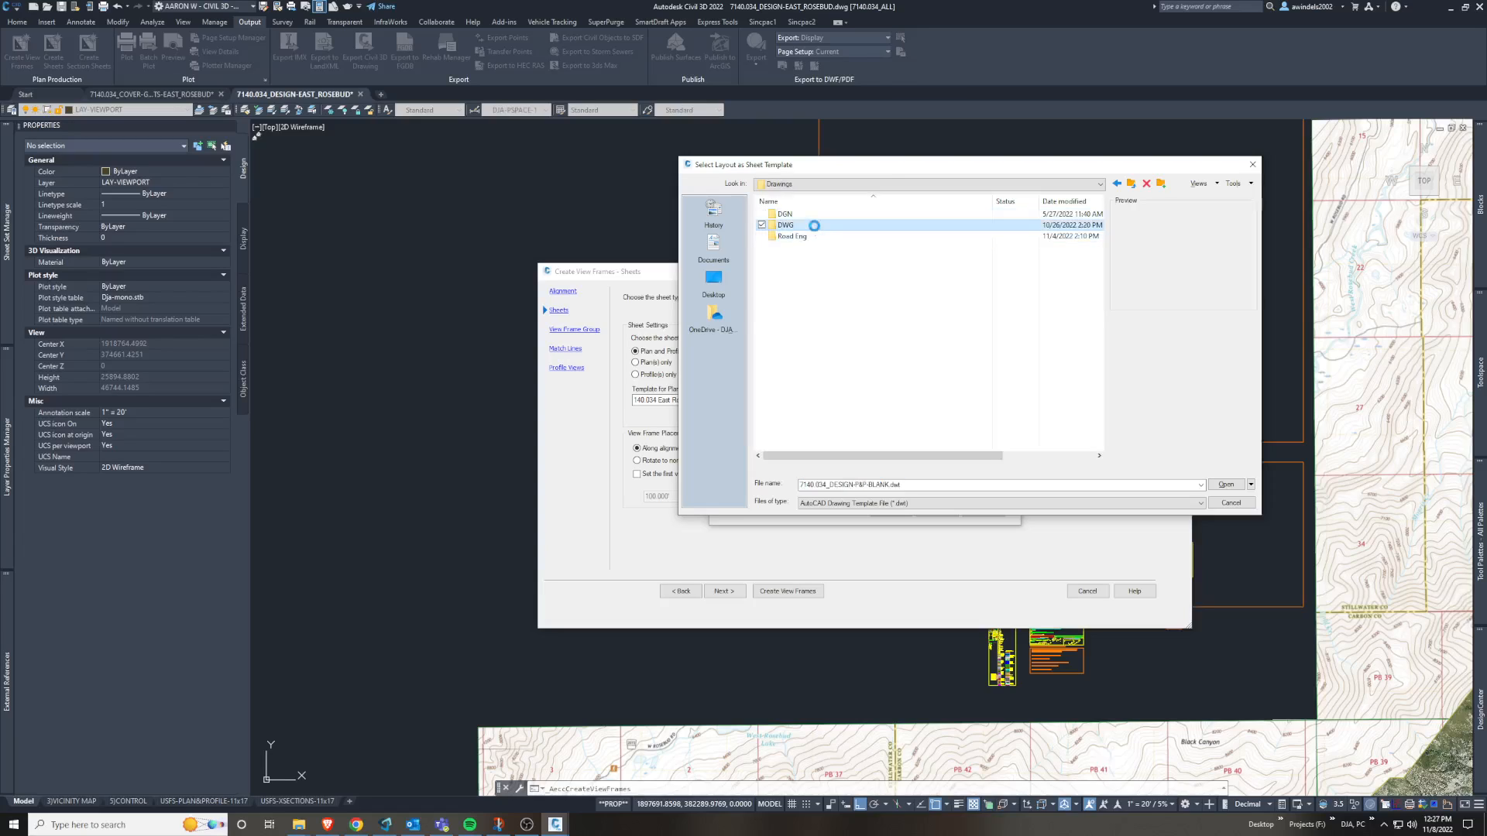
{"action": "double_click", "coordinate": [824, 225]}
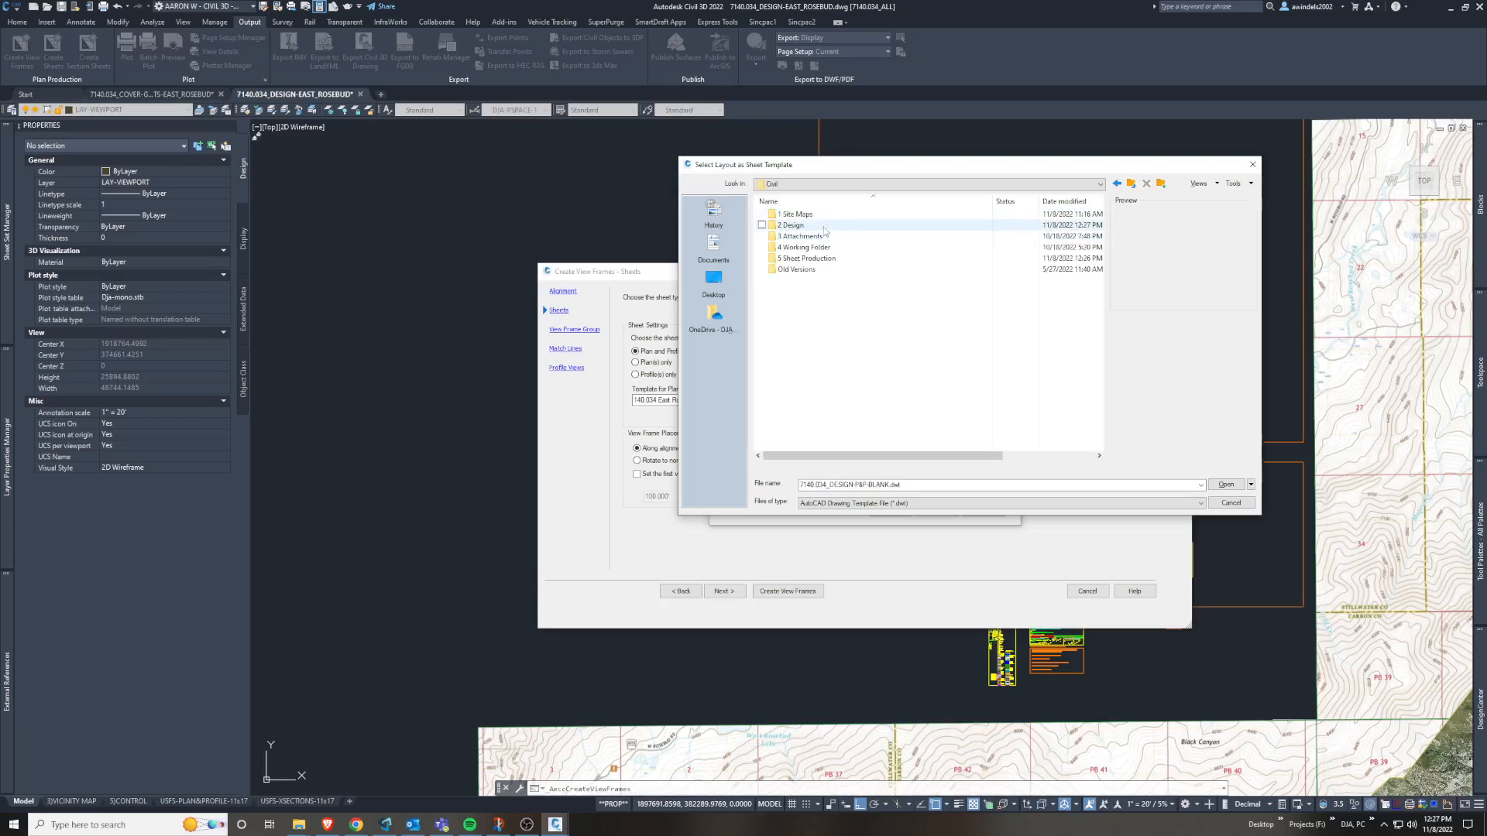
{"action": "double_click", "coordinate": [823, 225]}
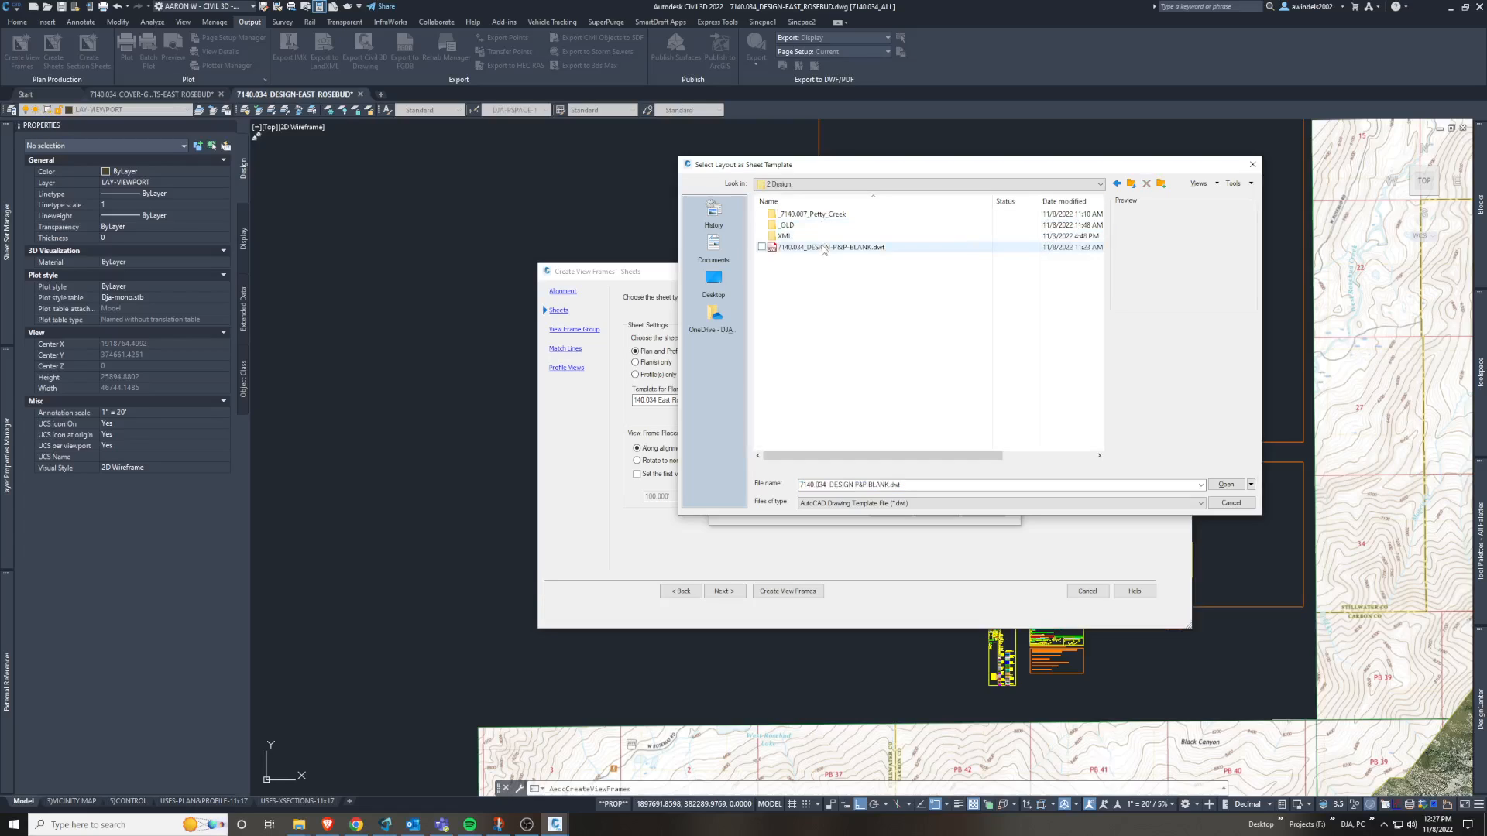
{"action": "left_click", "coordinate": [825, 247]}
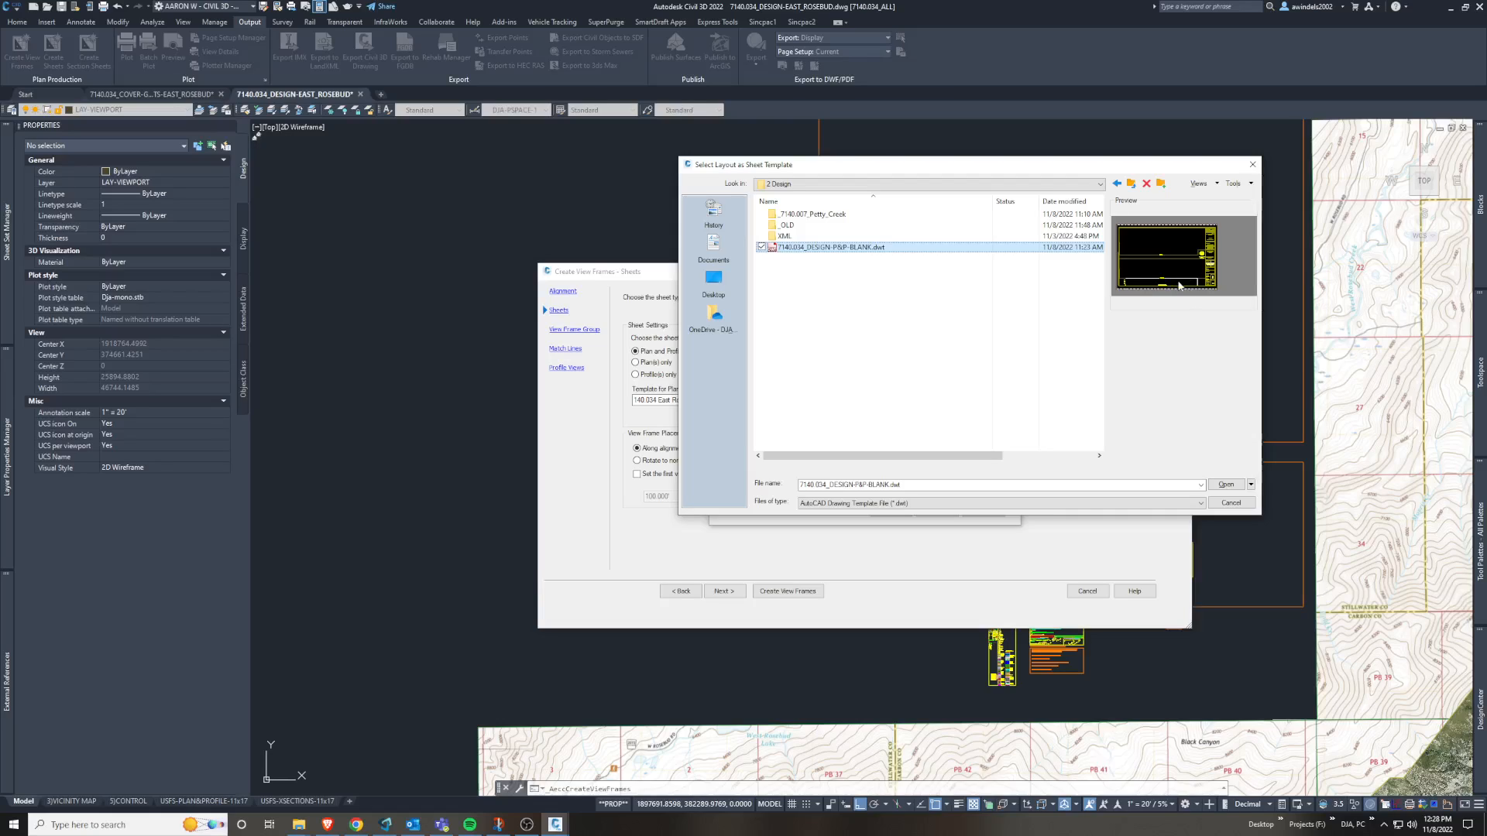
{"action": "key", "text": "ctrl+2"}
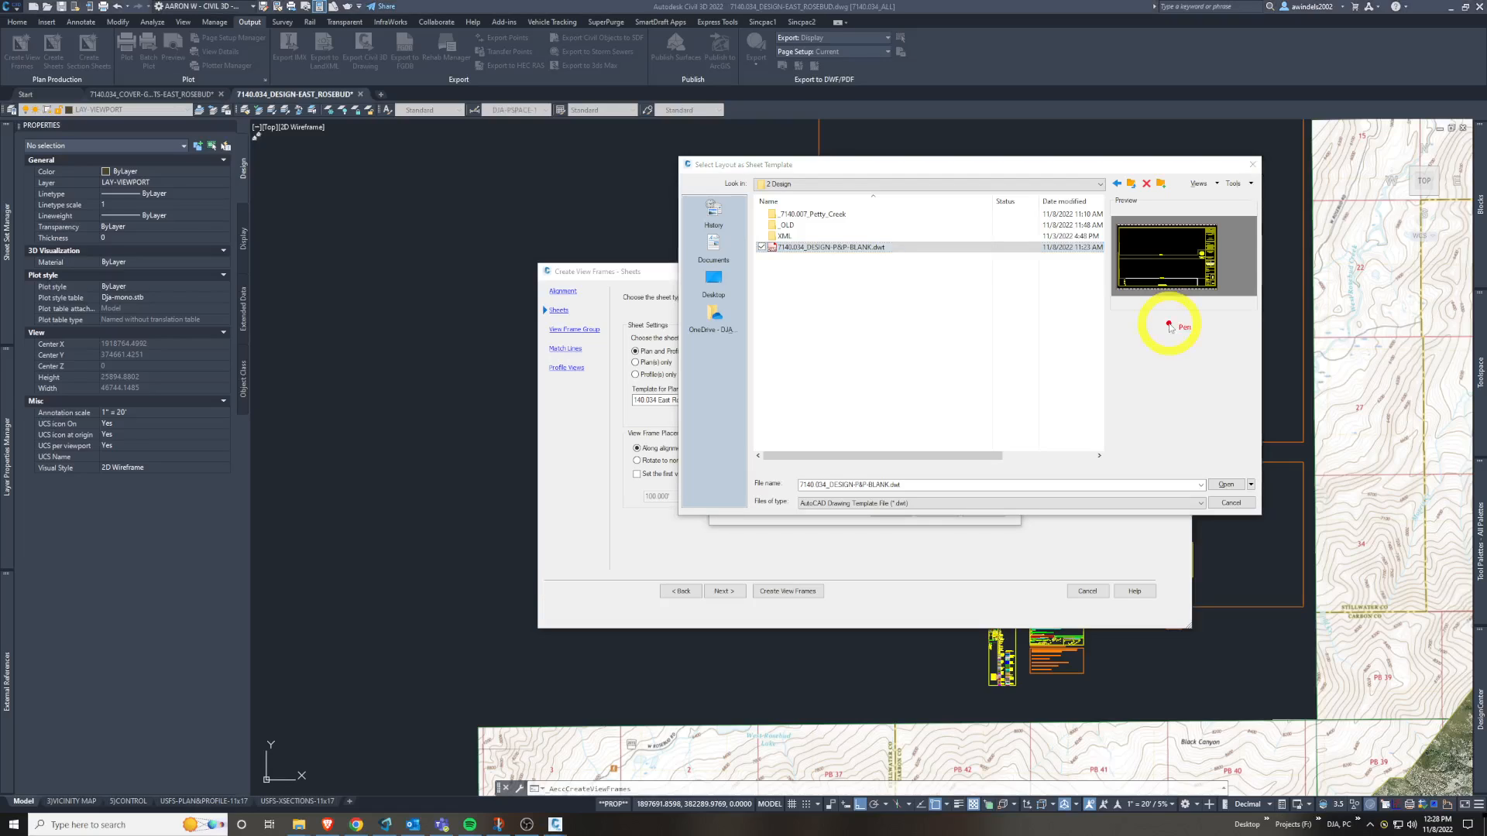
{"action": "mouse_move", "coordinate": [1152, 207]}
{"action": "left_mouse_down"}
{"action": "mouse_move", "coordinate": [1116, 212]}
{"action": "mouse_move", "coordinate": [1112, 316]}
{"action": "mouse_move", "coordinate": [1248, 292]}
{"action": "mouse_move", "coordinate": [1178, 203]}
{"action": "mouse_move", "coordinate": [1217, 210]}
{"action": "mouse_move", "coordinate": [1309, 140]}
{"action": "left_mouse_up"}
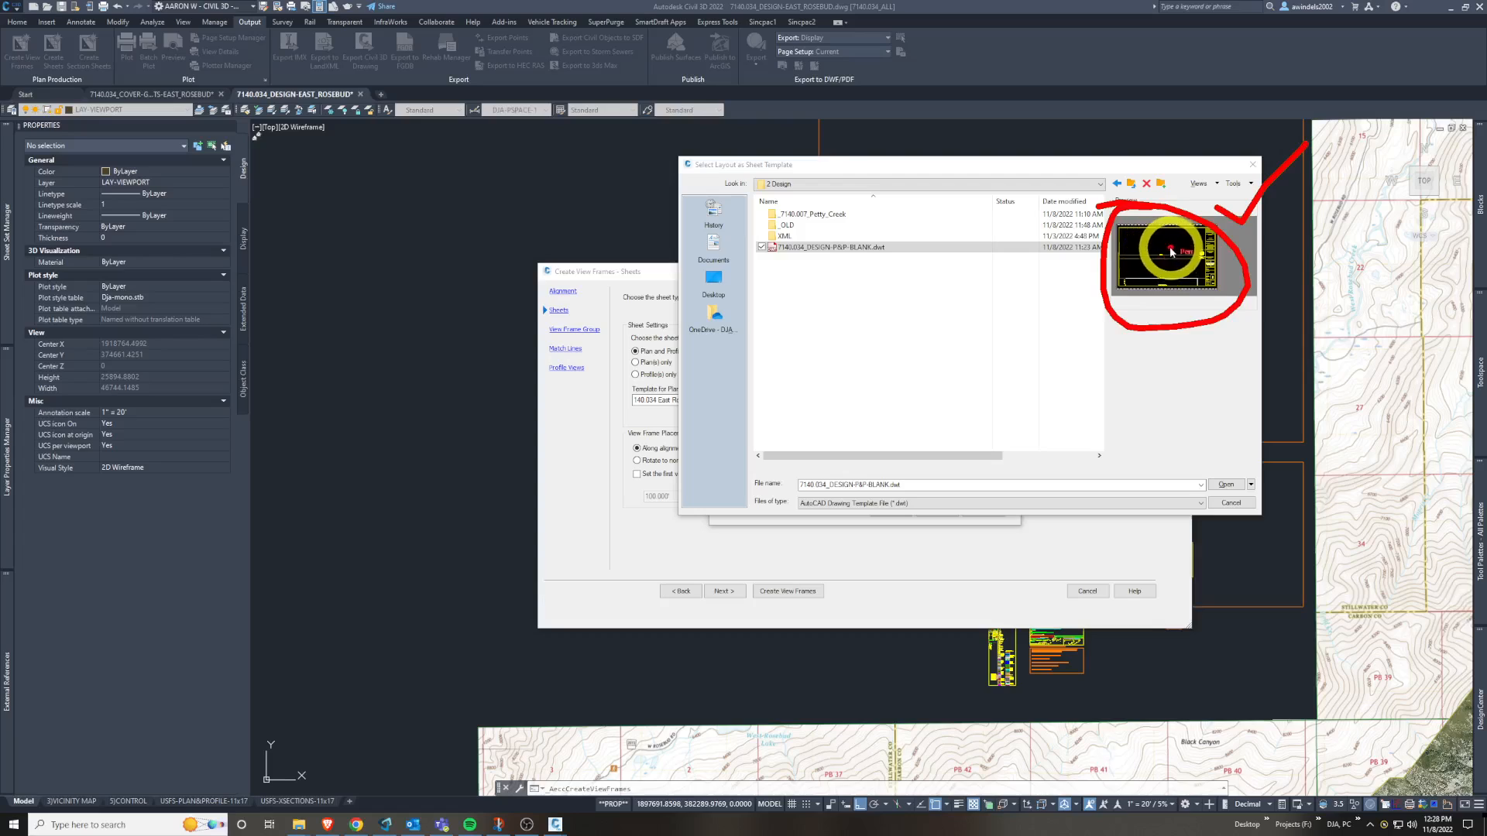
{"action": "mouse_move", "coordinate": [1161, 250]}
{"action": "left_mouse_down"}
{"action": "mouse_move", "coordinate": [1162, 293]}
{"action": "mouse_move", "coordinate": [1164, 279]}
{"action": "left_mouse_up"}
{"action": "mouse_move", "coordinate": [1207, 252]}
{"action": "left_mouse_down"}
{"action": "mouse_move", "coordinate": [1193, 255]}
{"action": "mouse_move", "coordinate": [1206, 250]}
{"action": "mouse_move", "coordinate": [1226, 289]}
{"action": "mouse_move", "coordinate": [1194, 278]}
{"action": "left_mouse_up"}
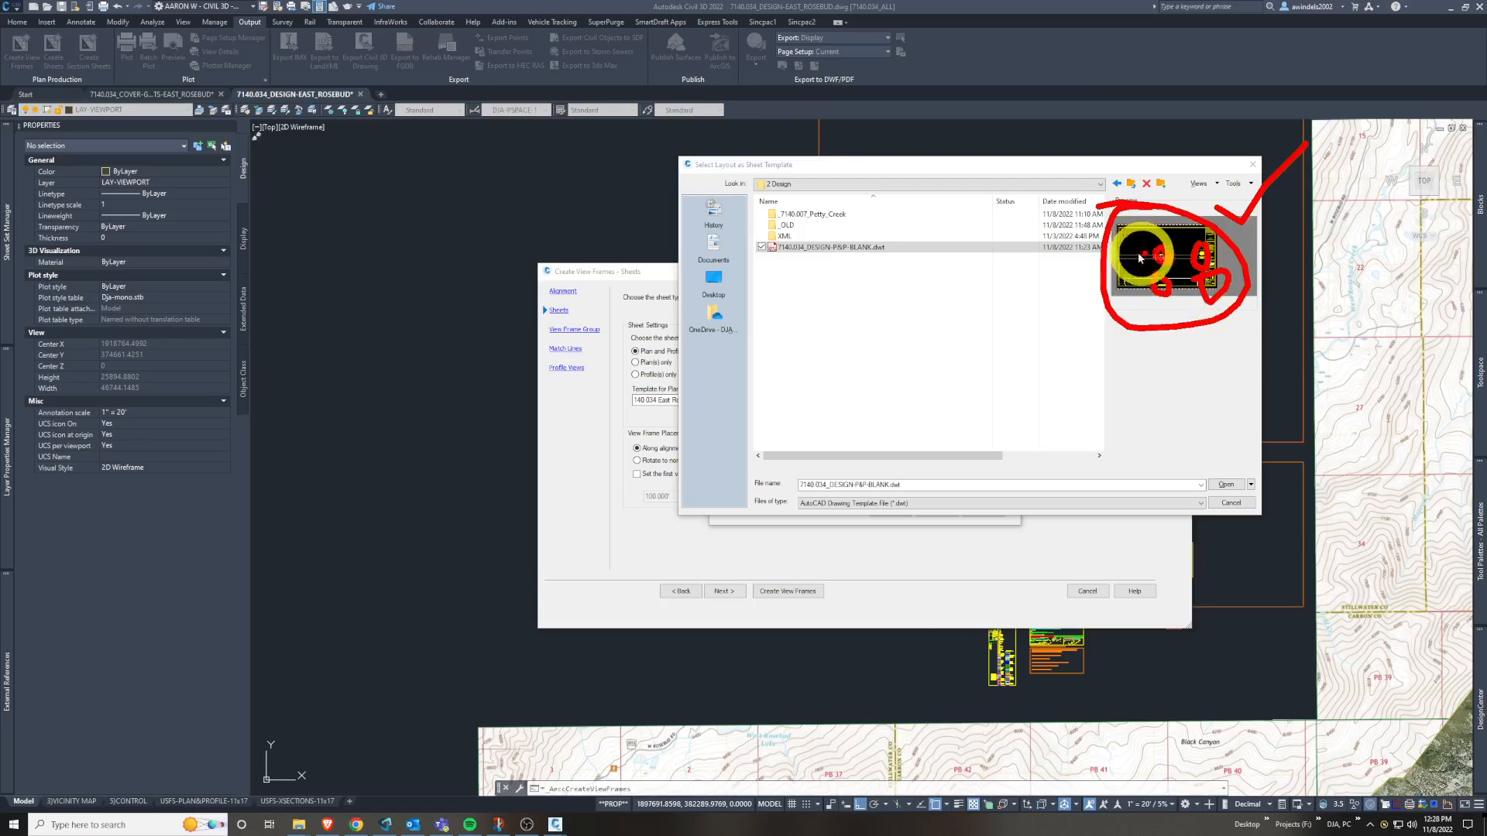
- Accept the selected template file and use its USFS-60SC_P&P-MASS-11x17 layout for the new sheets
{"action": "mouse_move", "coordinate": [1131, 371]}
{"action": "left_mouse_down"}
{"action": "mouse_move", "coordinate": [1128, 292]}
{"action": "mouse_move", "coordinate": [1146, 266]}
{"action": "mouse_move", "coordinate": [1138, 292]}
{"action": "left_mouse_up"}
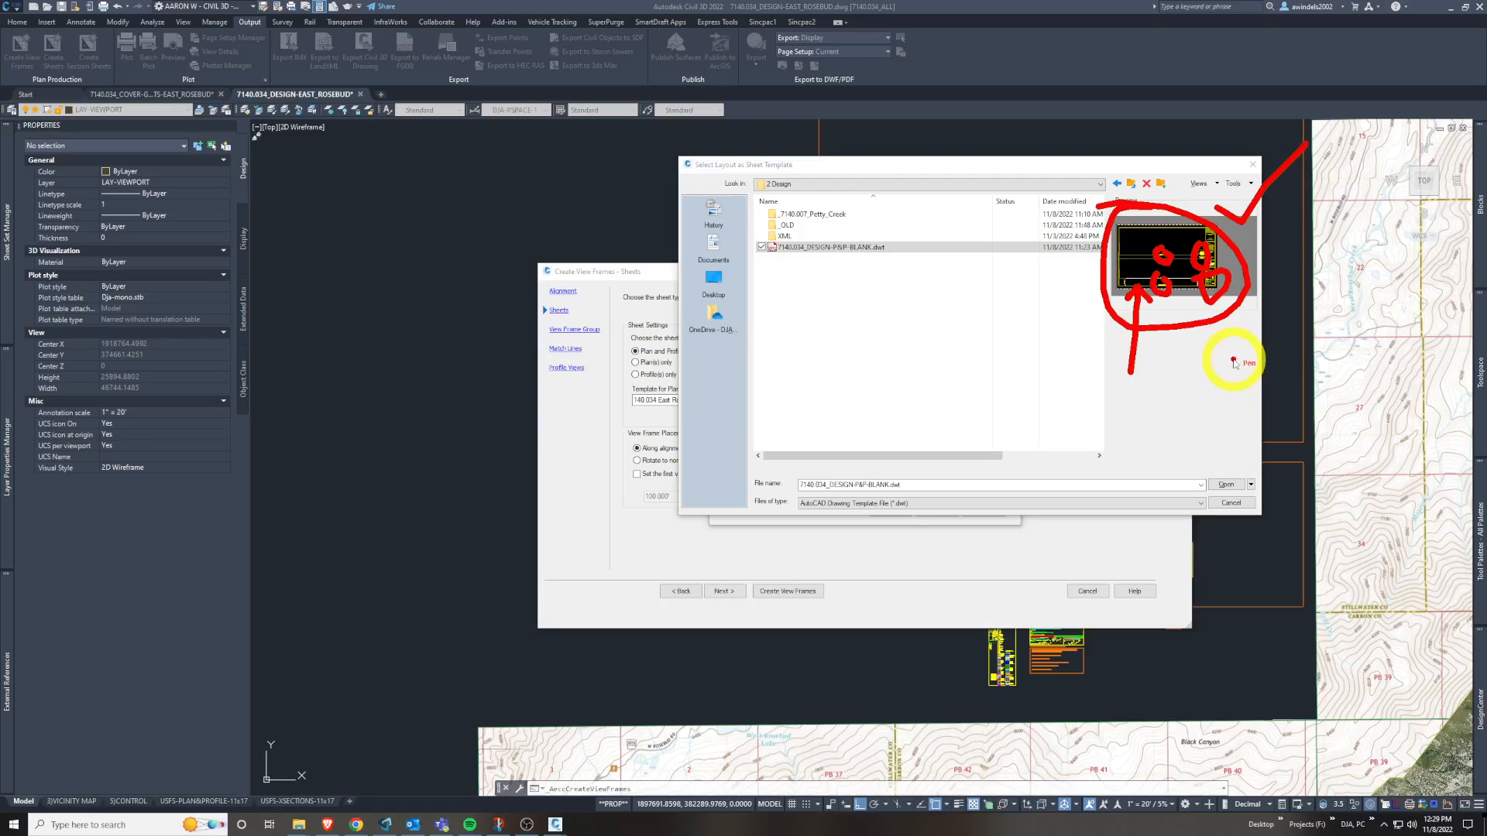
{"action": "key", "text": "Escape"}
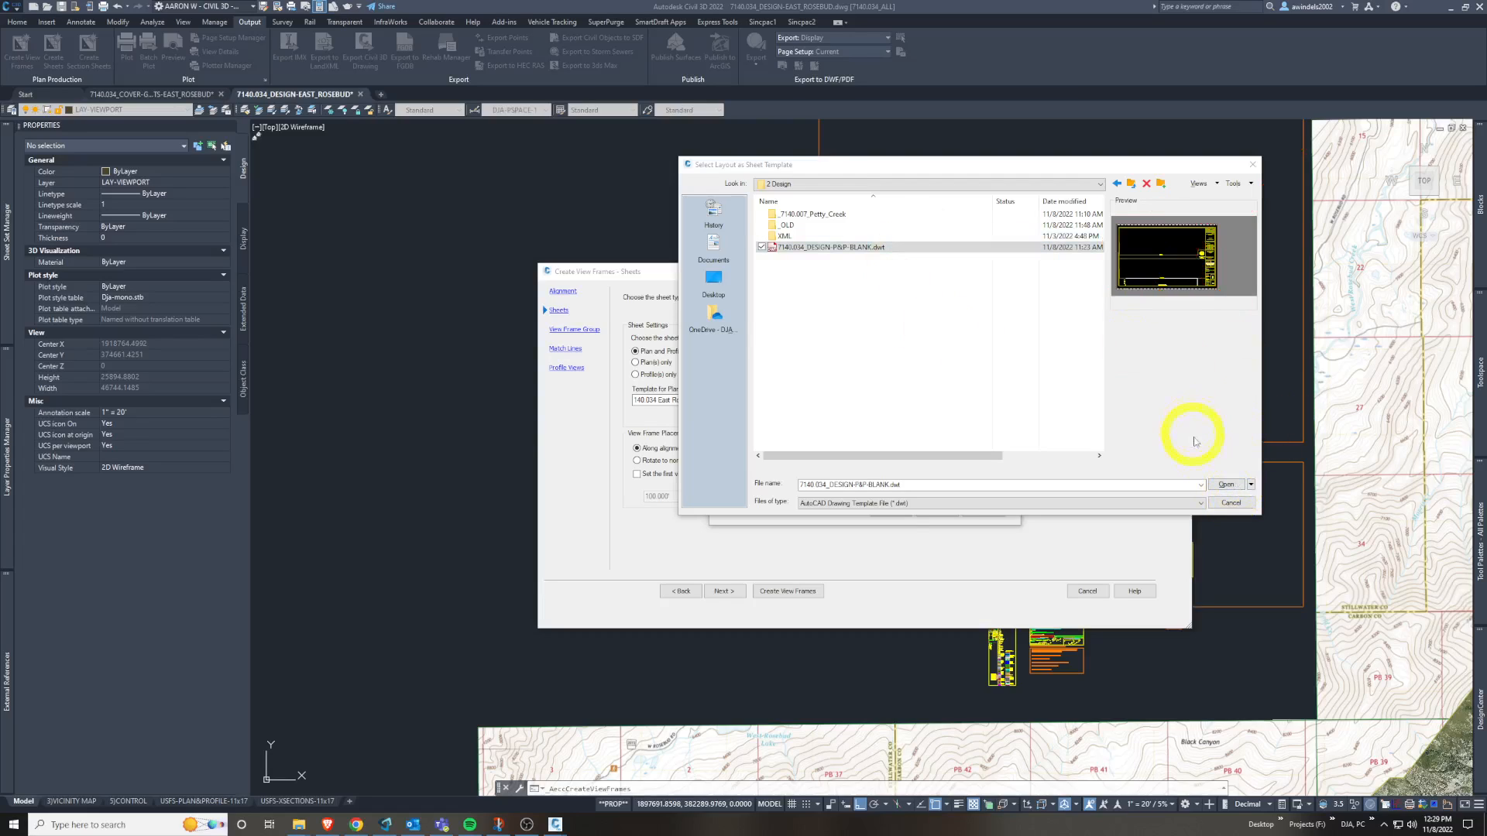
{"action": "left_click", "coordinate": [1225, 486]}
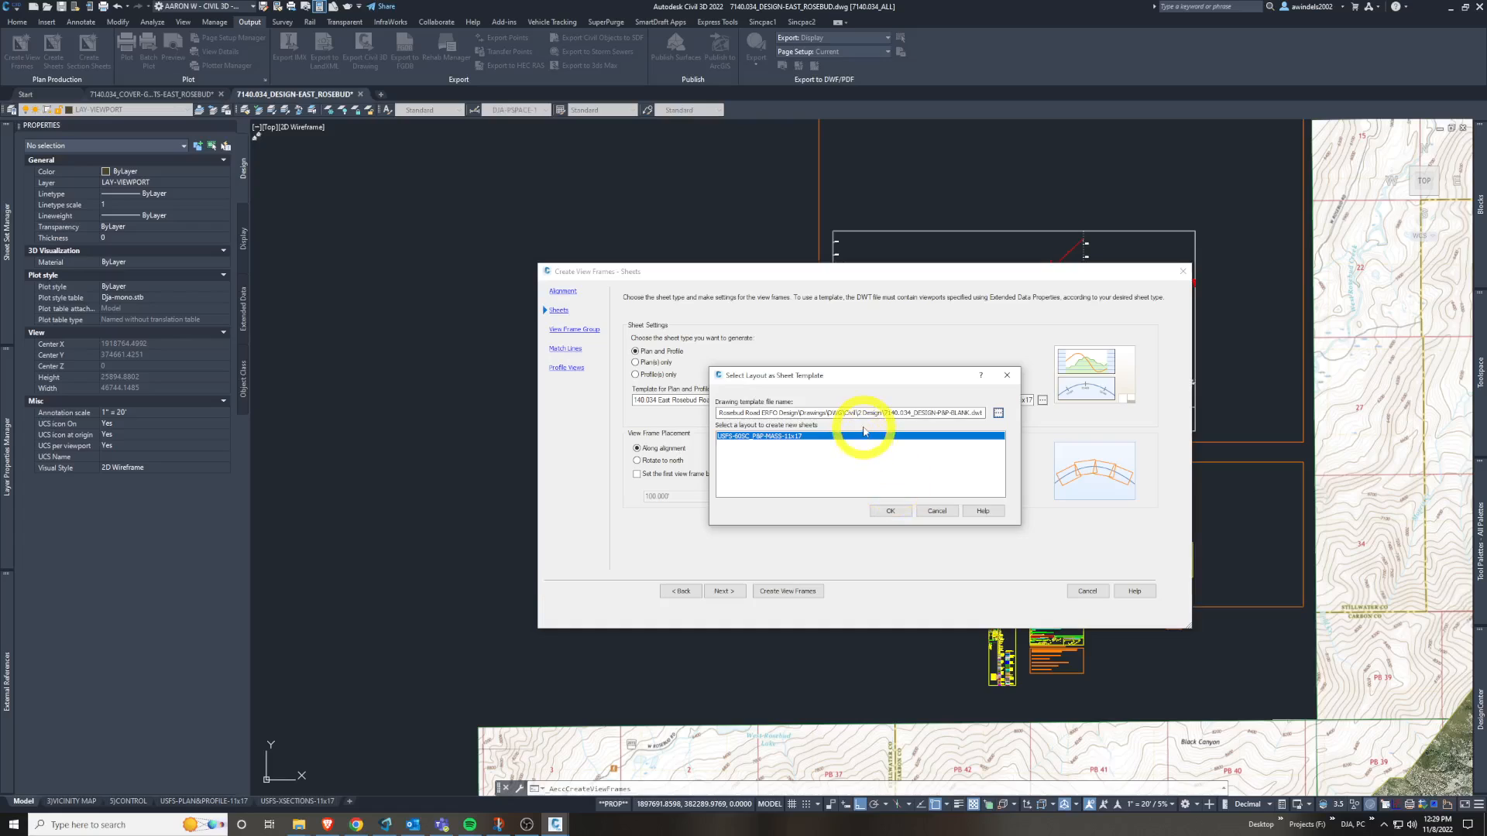
{"action": "left_click", "coordinate": [889, 511]}
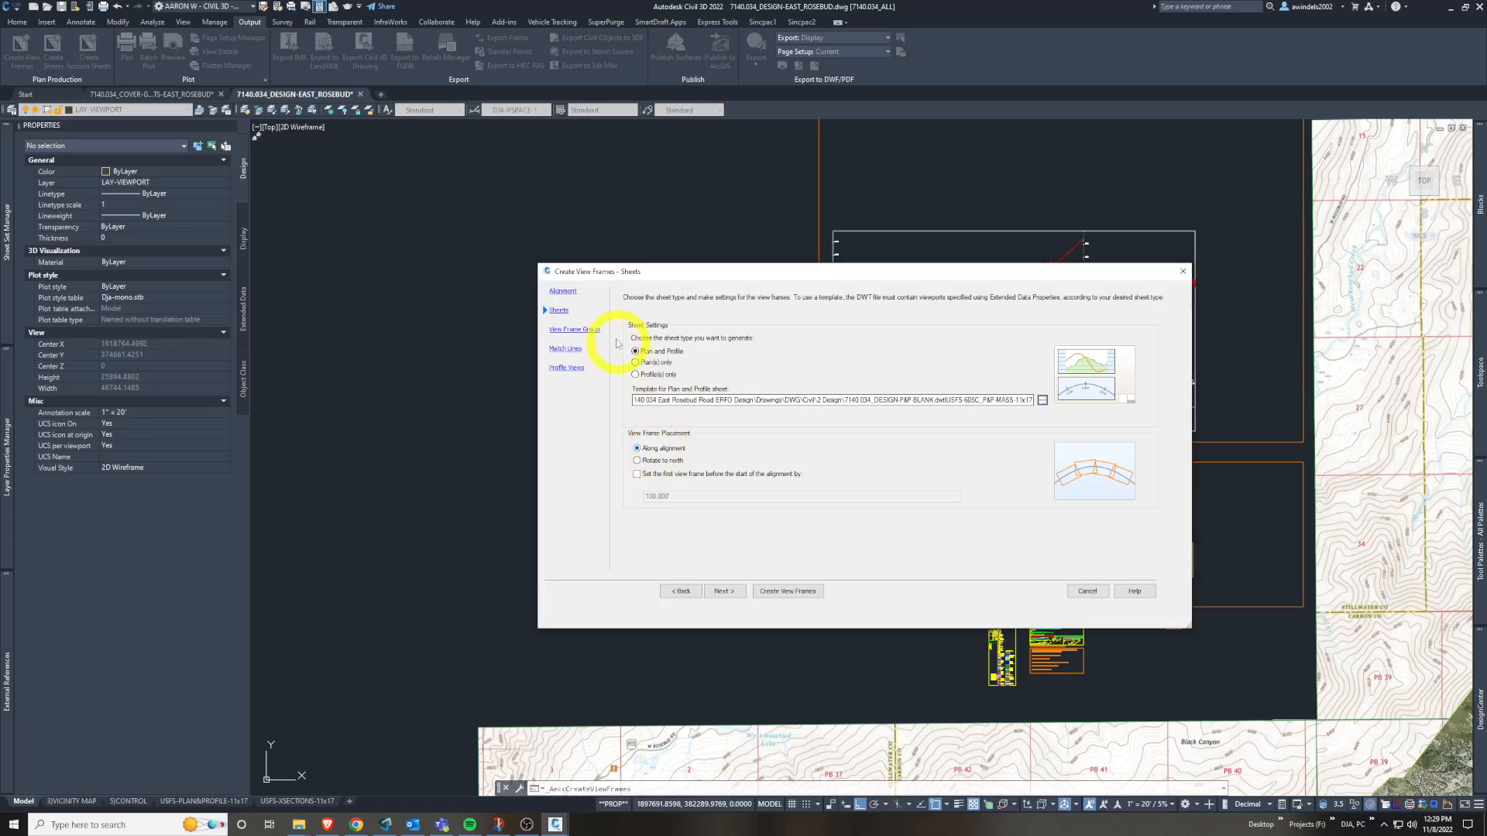
- Go to the View Frame Group settings and examine the group's name template with its alignment name and counter fields
{"action": "left_click", "coordinate": [588, 329]}
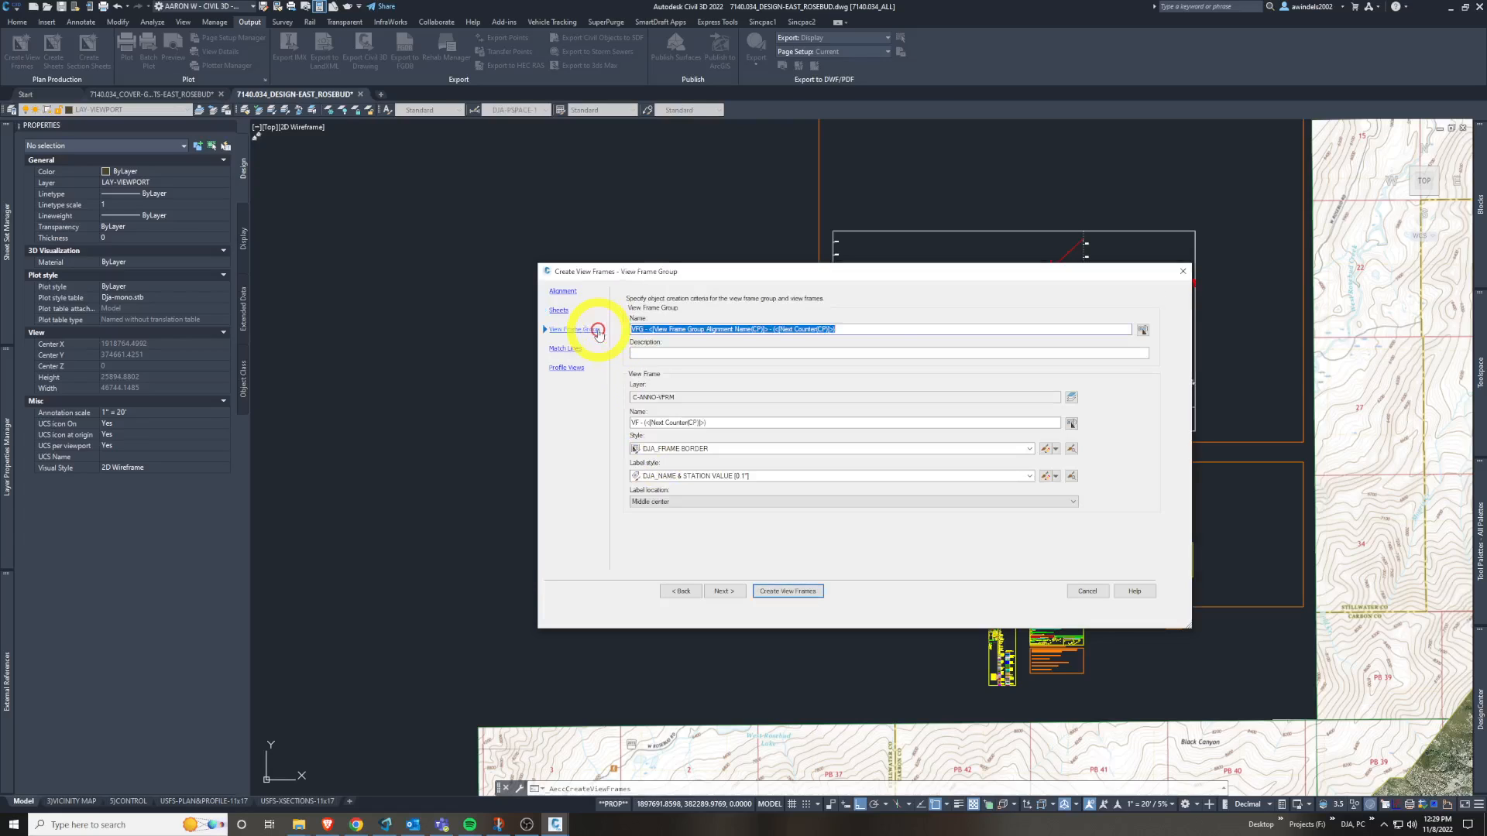
{"action": "left_click", "coordinate": [932, 333]}
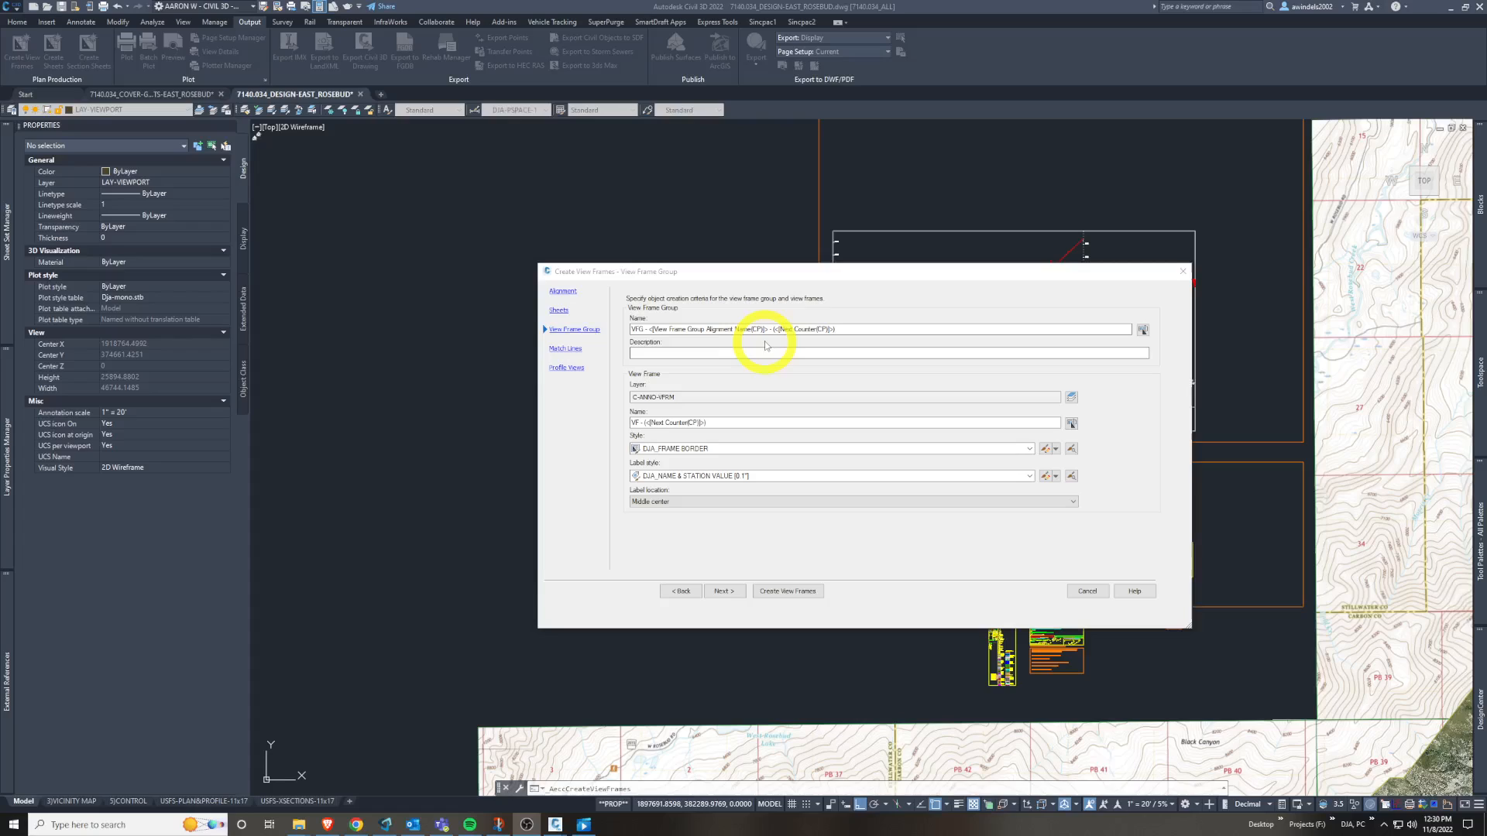
{"action": "left_click", "coordinate": [751, 330]}
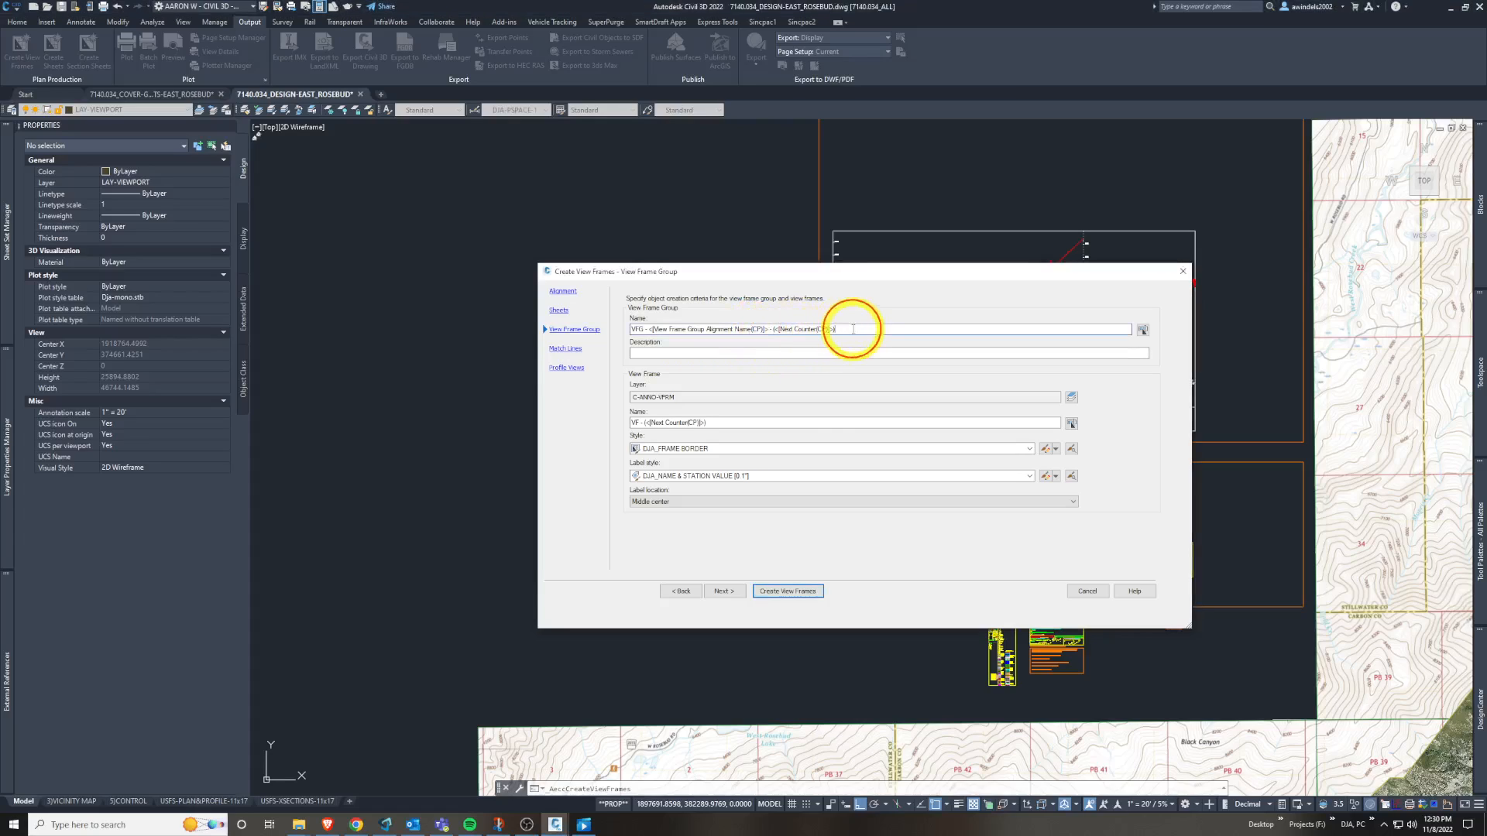
{"action": "left_click_drag", "start_coordinate": [853, 329], "coordinate": [574, 303]}
{"action": "left_click", "coordinate": [746, 332]}
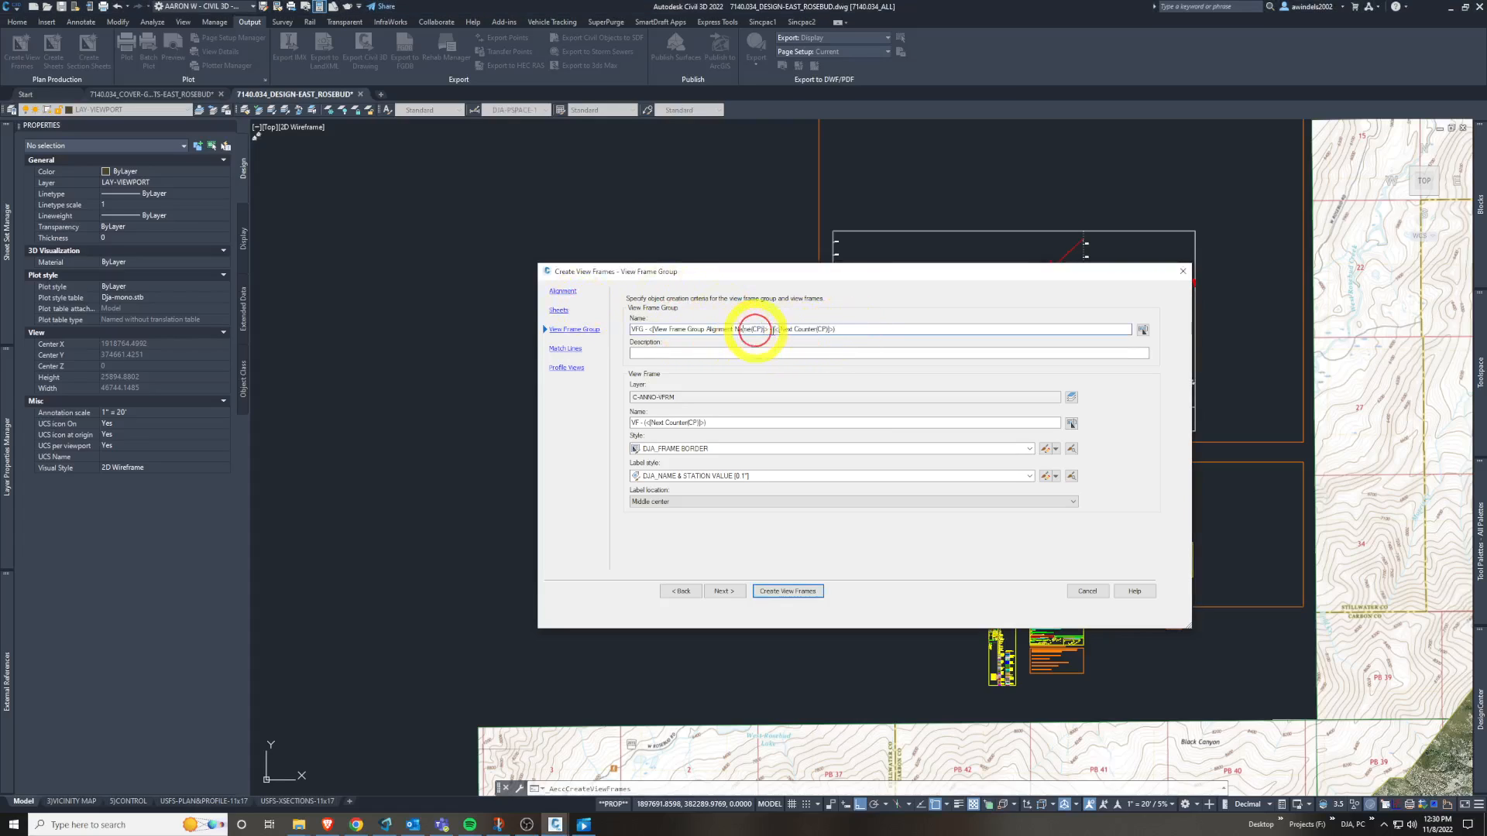
{"action": "left_click_drag", "start_coordinate": [768, 330], "coordinate": [647, 330]}
{"action": "left_click", "coordinate": [834, 331]}
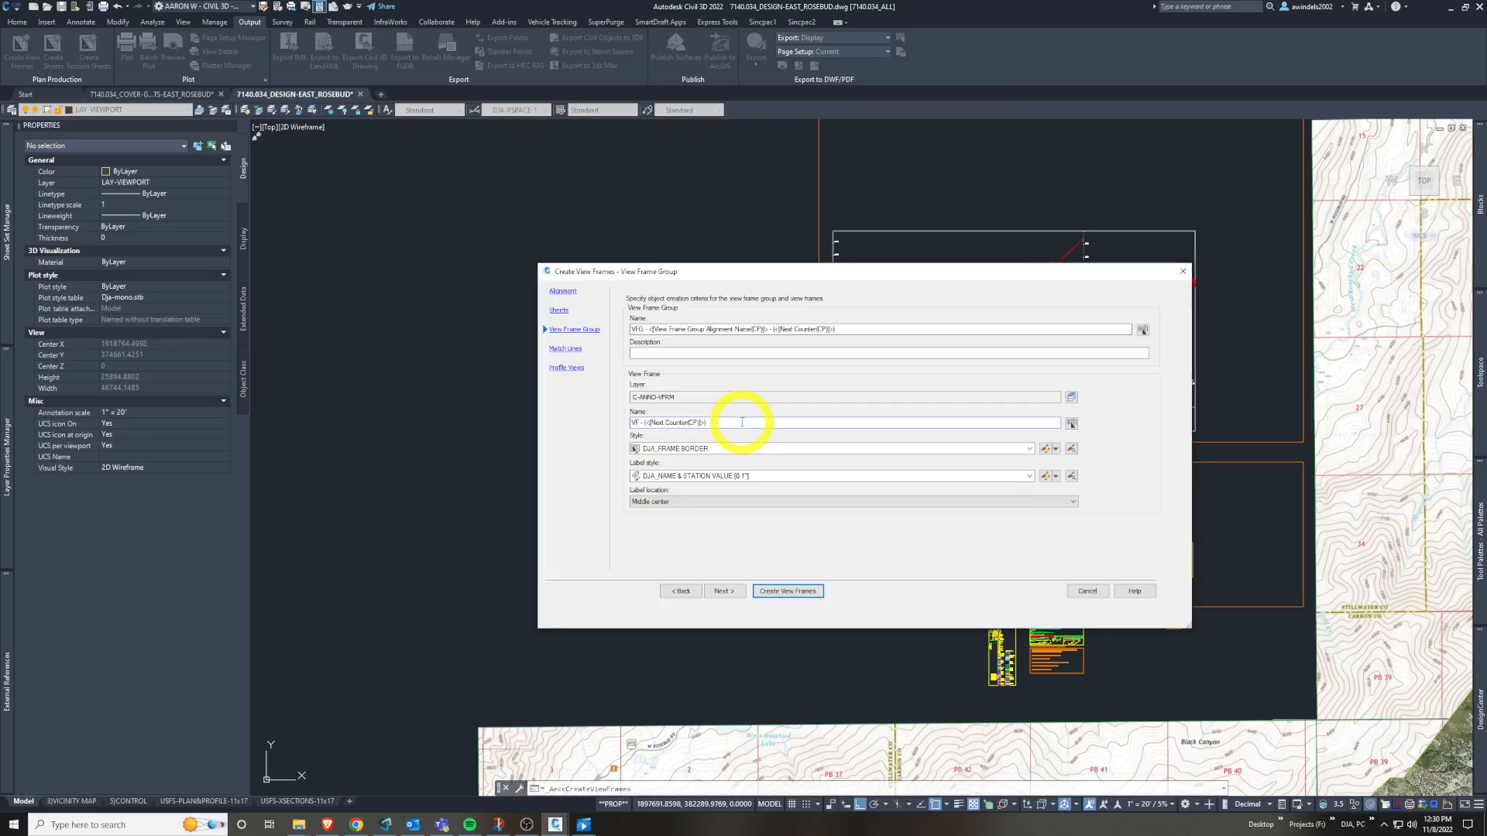
- Review the view frame's name template, style and label style, and choose Middle center as the label location
{"action": "left_click", "coordinate": [676, 423]}
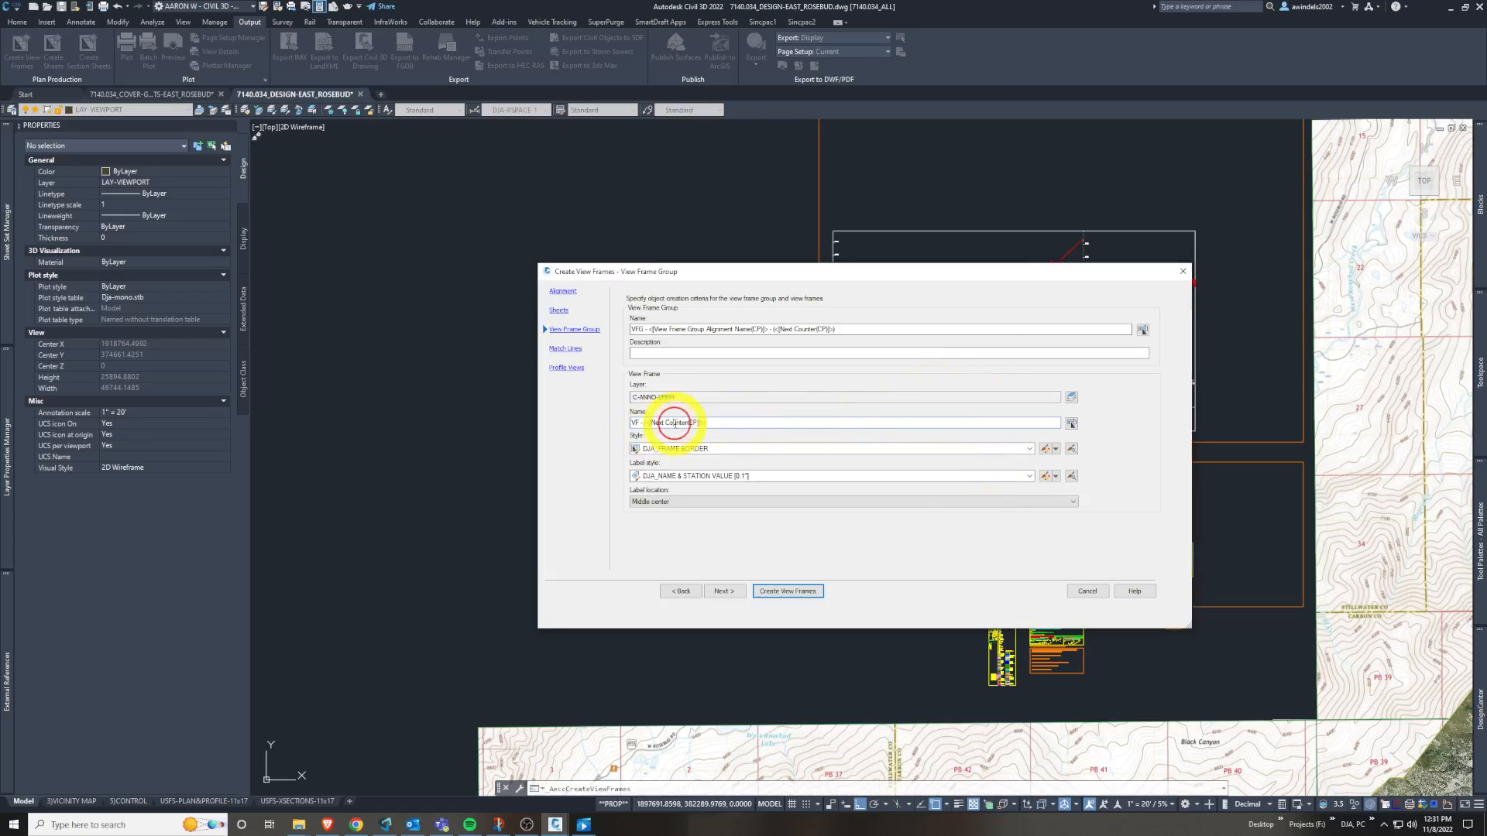
{"action": "left_click_drag", "start_coordinate": [720, 423], "coordinate": [608, 422]}
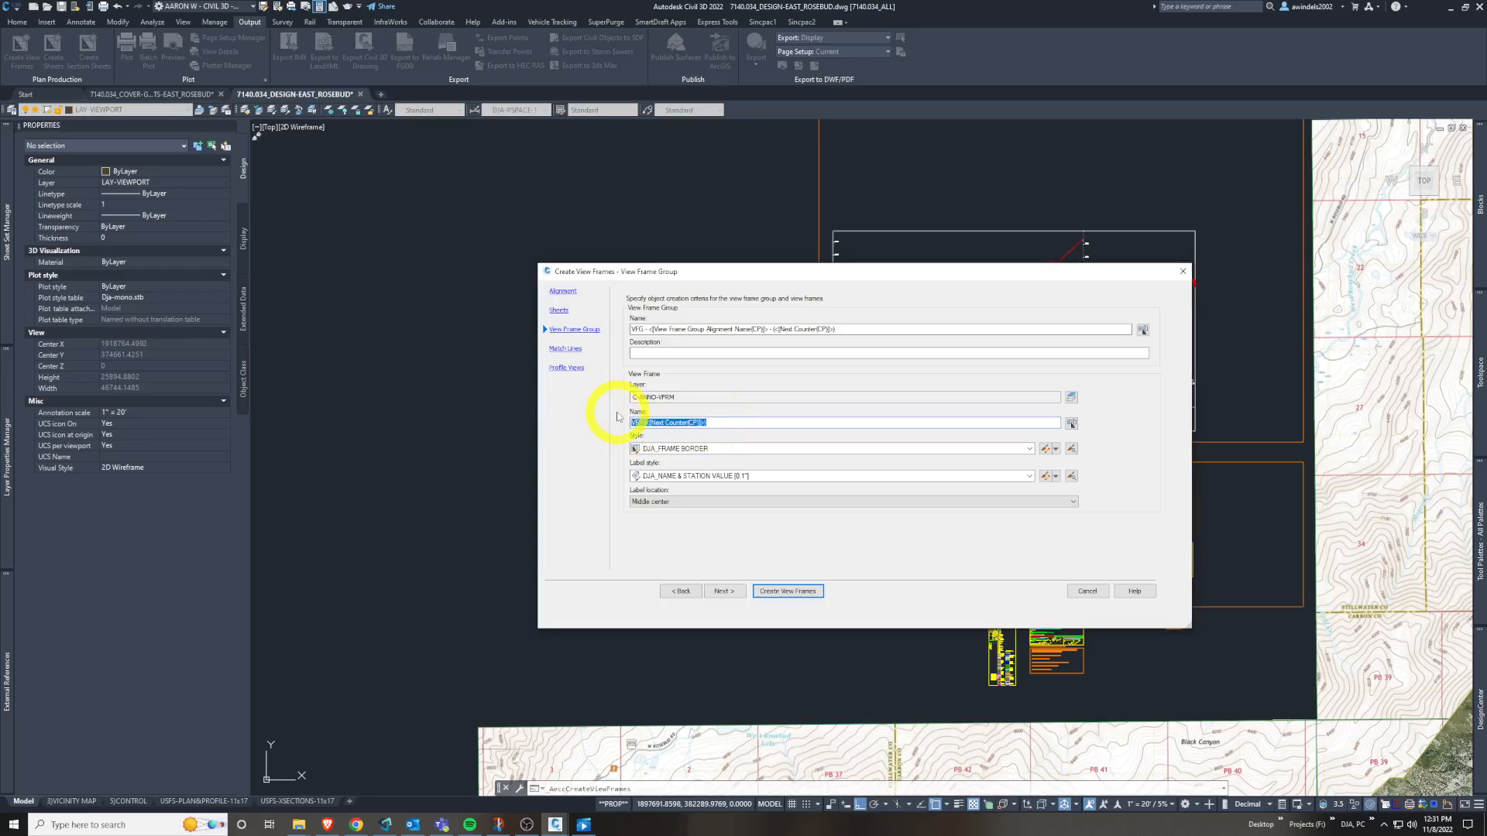
{"action": "left_click", "coordinate": [706, 451]}
{"action": "left_click", "coordinate": [672, 476]}
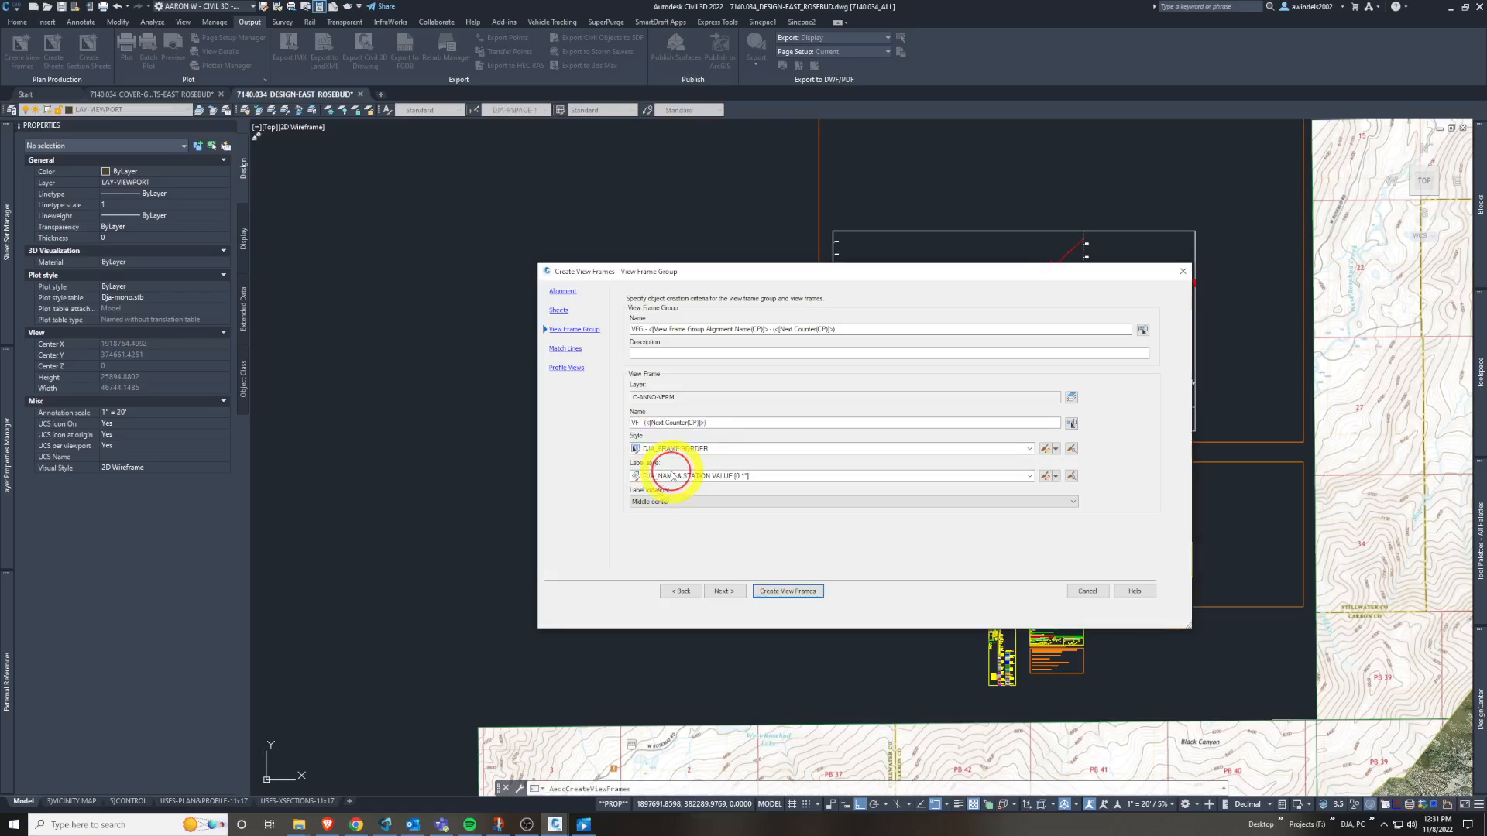
{"action": "left_click", "coordinate": [724, 477]}
{"action": "left_click", "coordinate": [724, 477]}
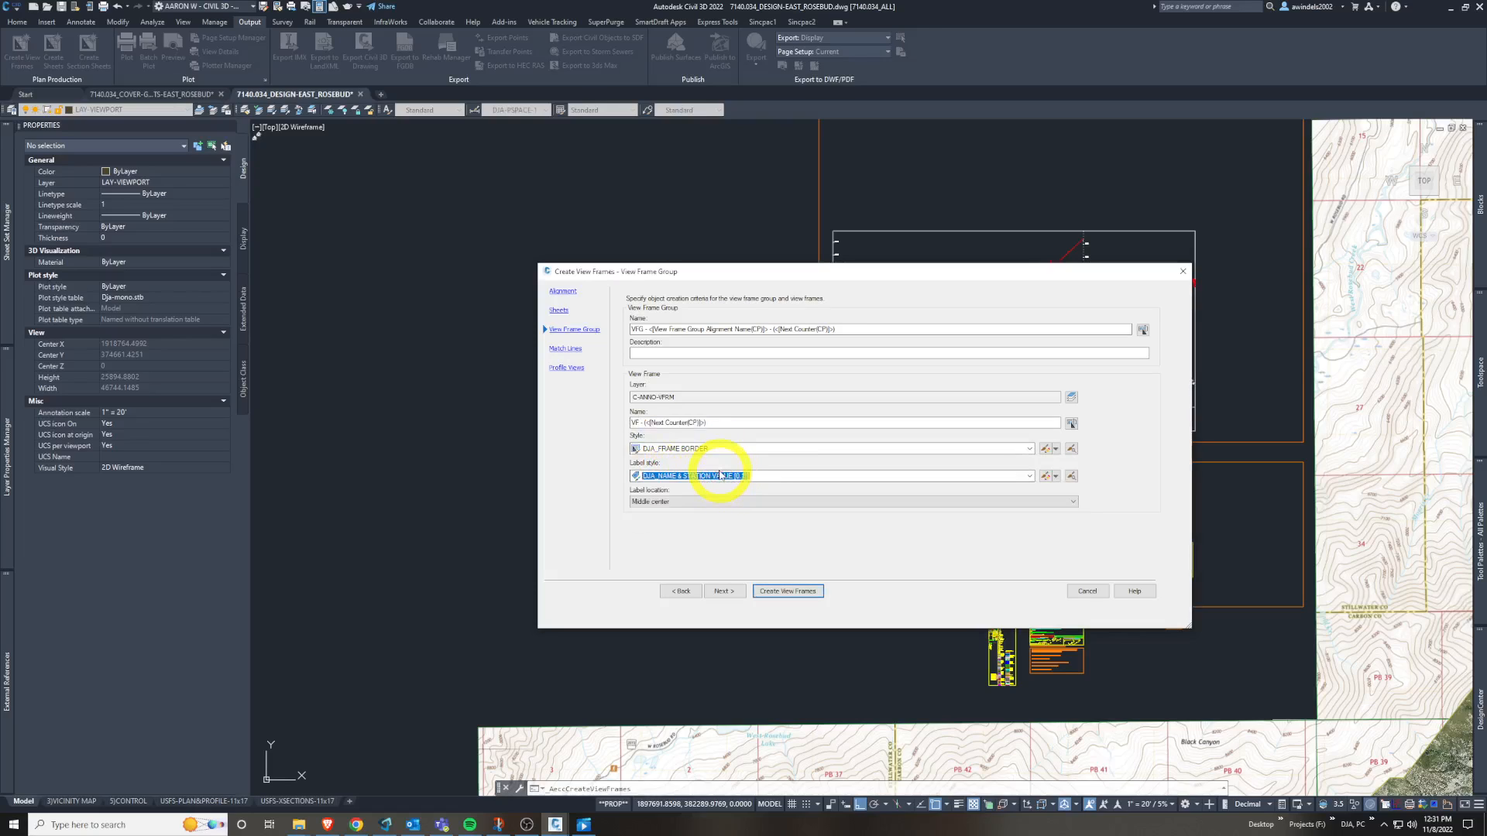
{"action": "left_click", "coordinate": [721, 502]}
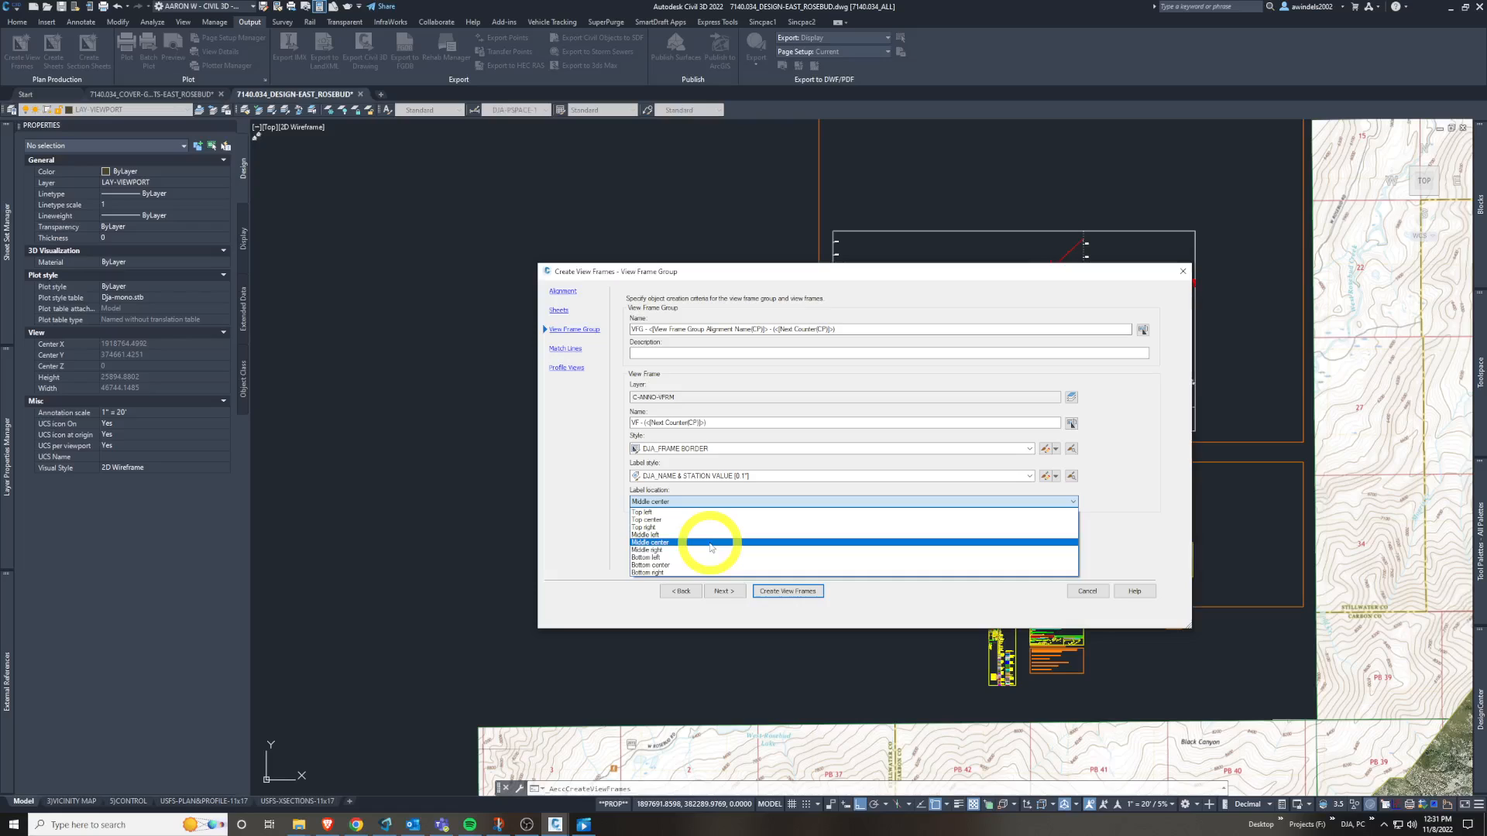
{"action": "left_click", "coordinate": [711, 544]}
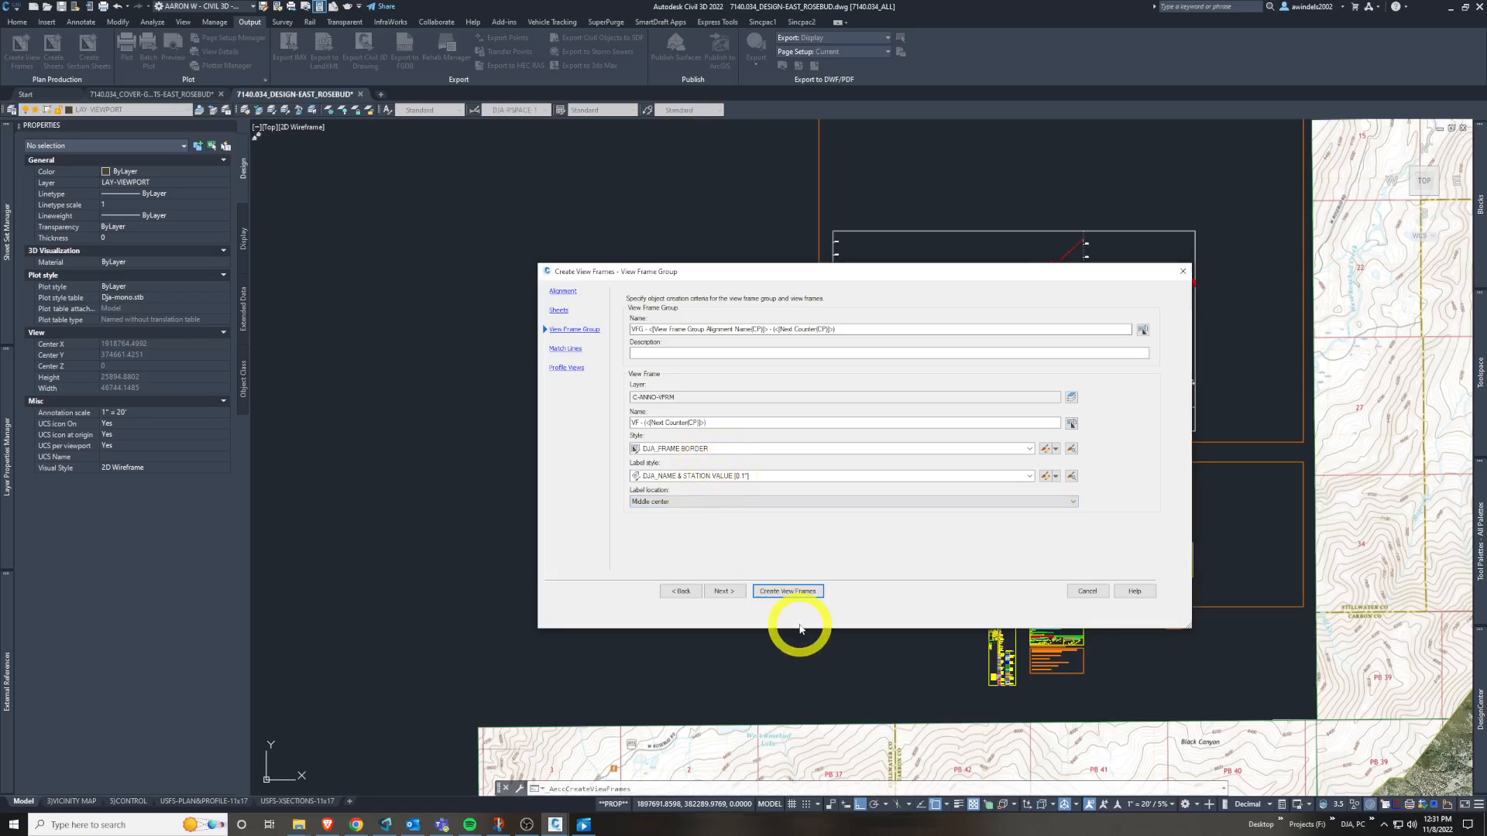
- Proceed to the match line settings and snap station values down to the nearest 10
{"action": "left_click", "coordinate": [724, 593]}
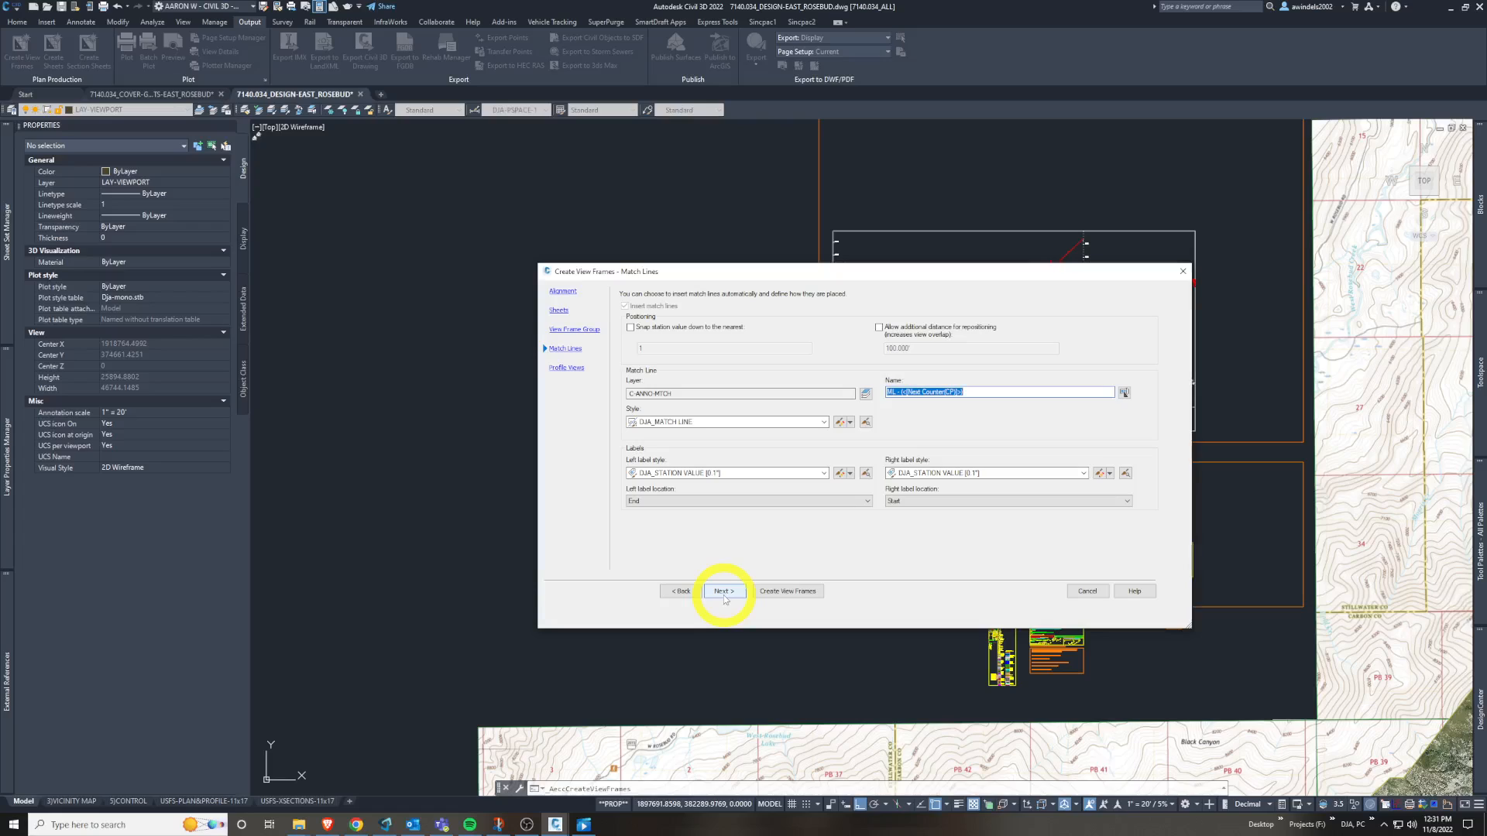
{"action": "left_click", "coordinate": [668, 330]}
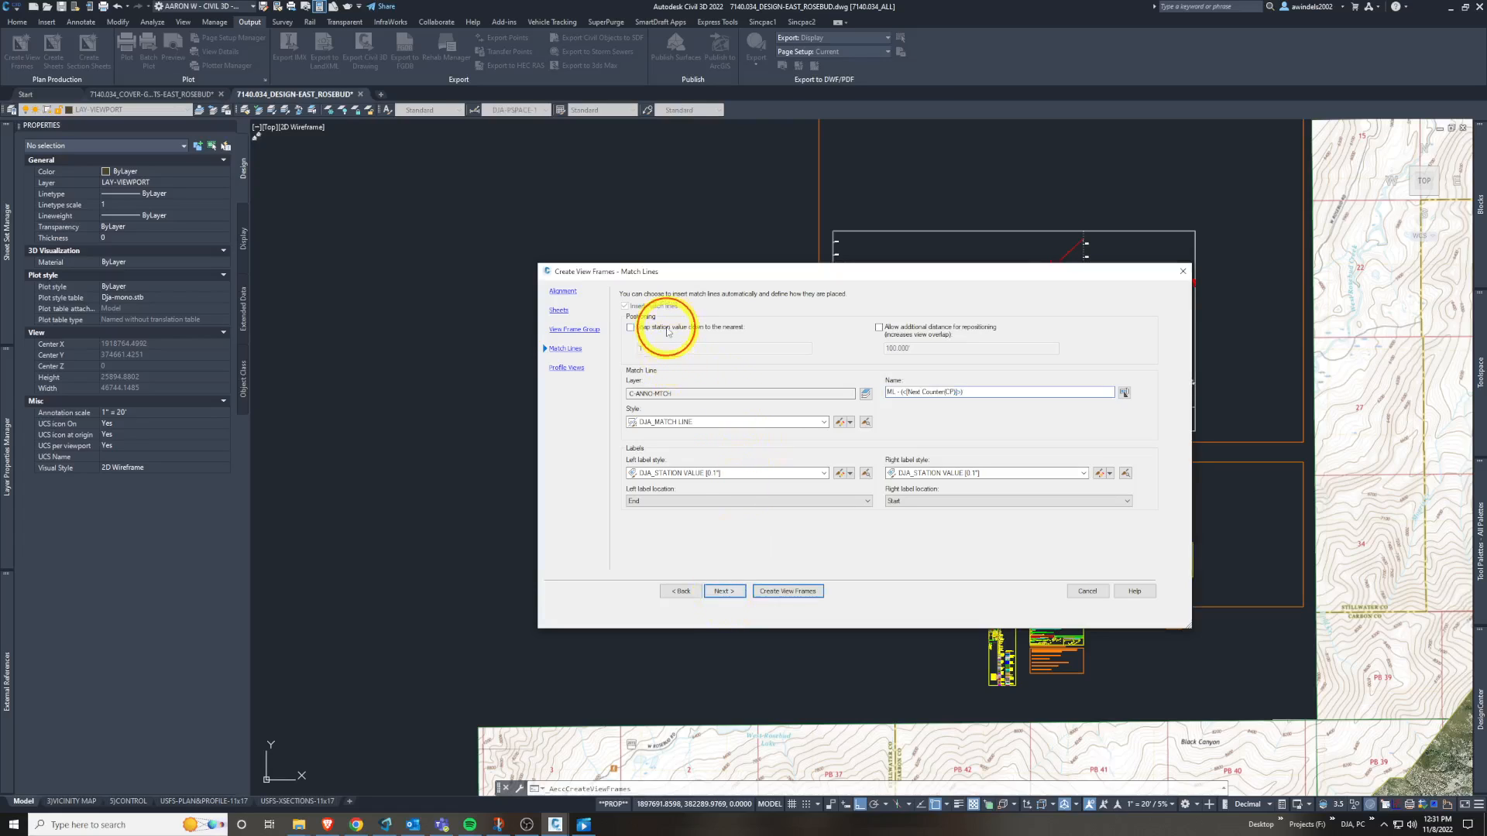
{"action": "left_click", "coordinate": [715, 346]}
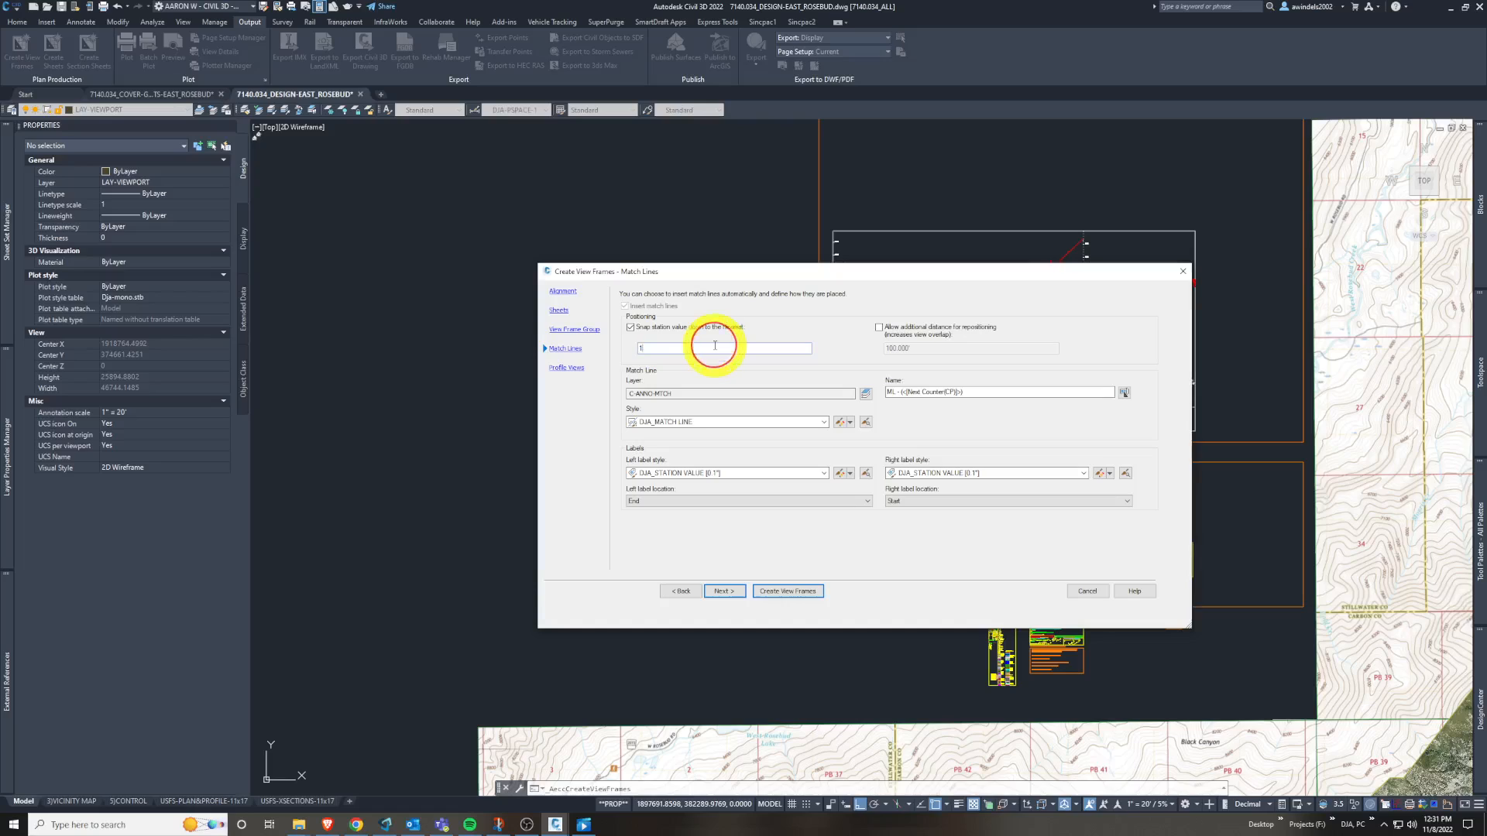
{"action": "left_click_drag", "start_coordinate": [714, 345], "coordinate": [299, 384]}
{"action": "left_click_drag", "start_coordinate": [680, 353], "coordinate": [494, 346]}
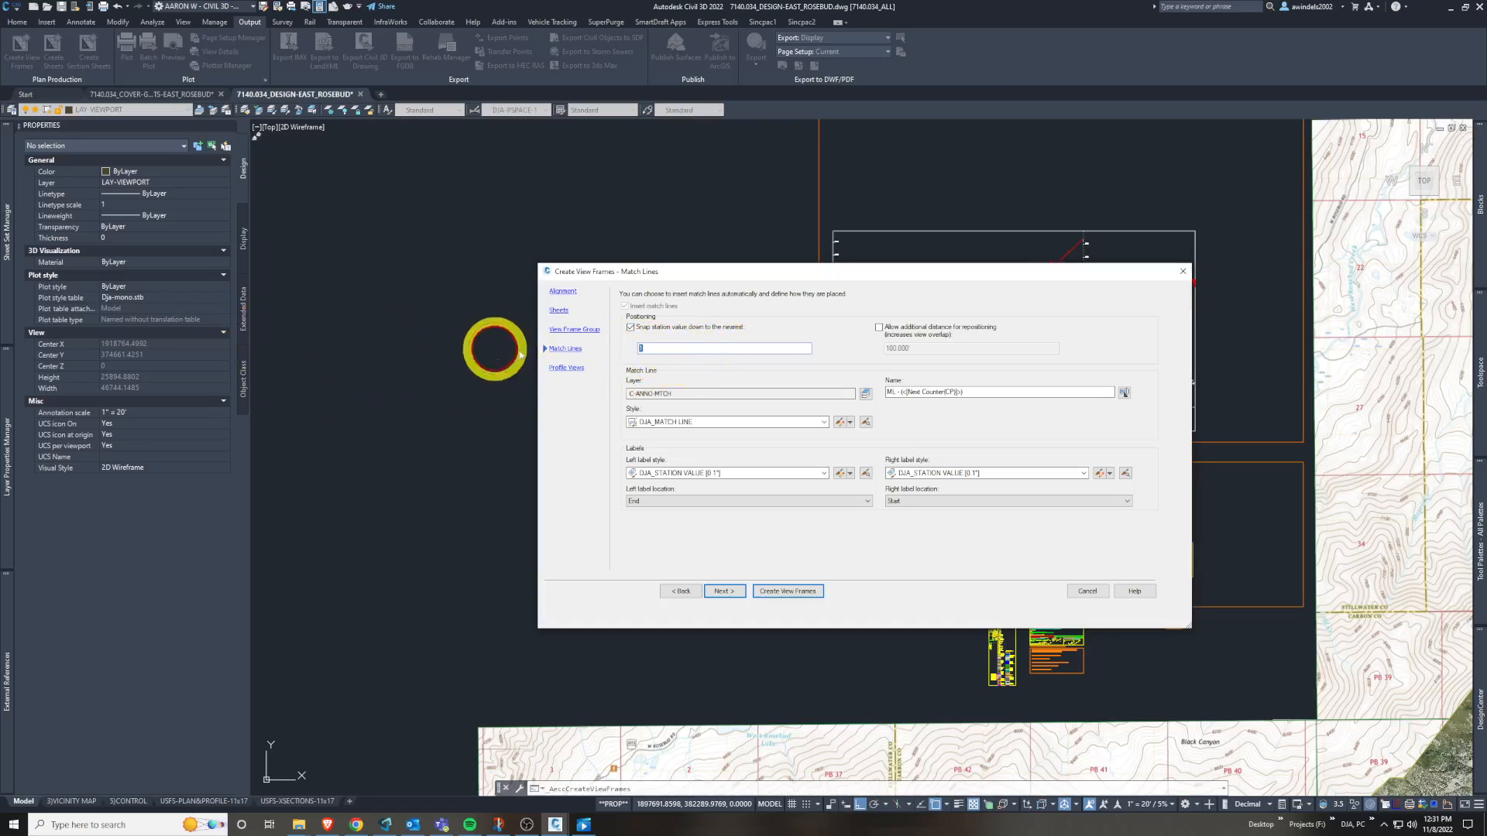
{"action": "left_click", "coordinate": [752, 345]}
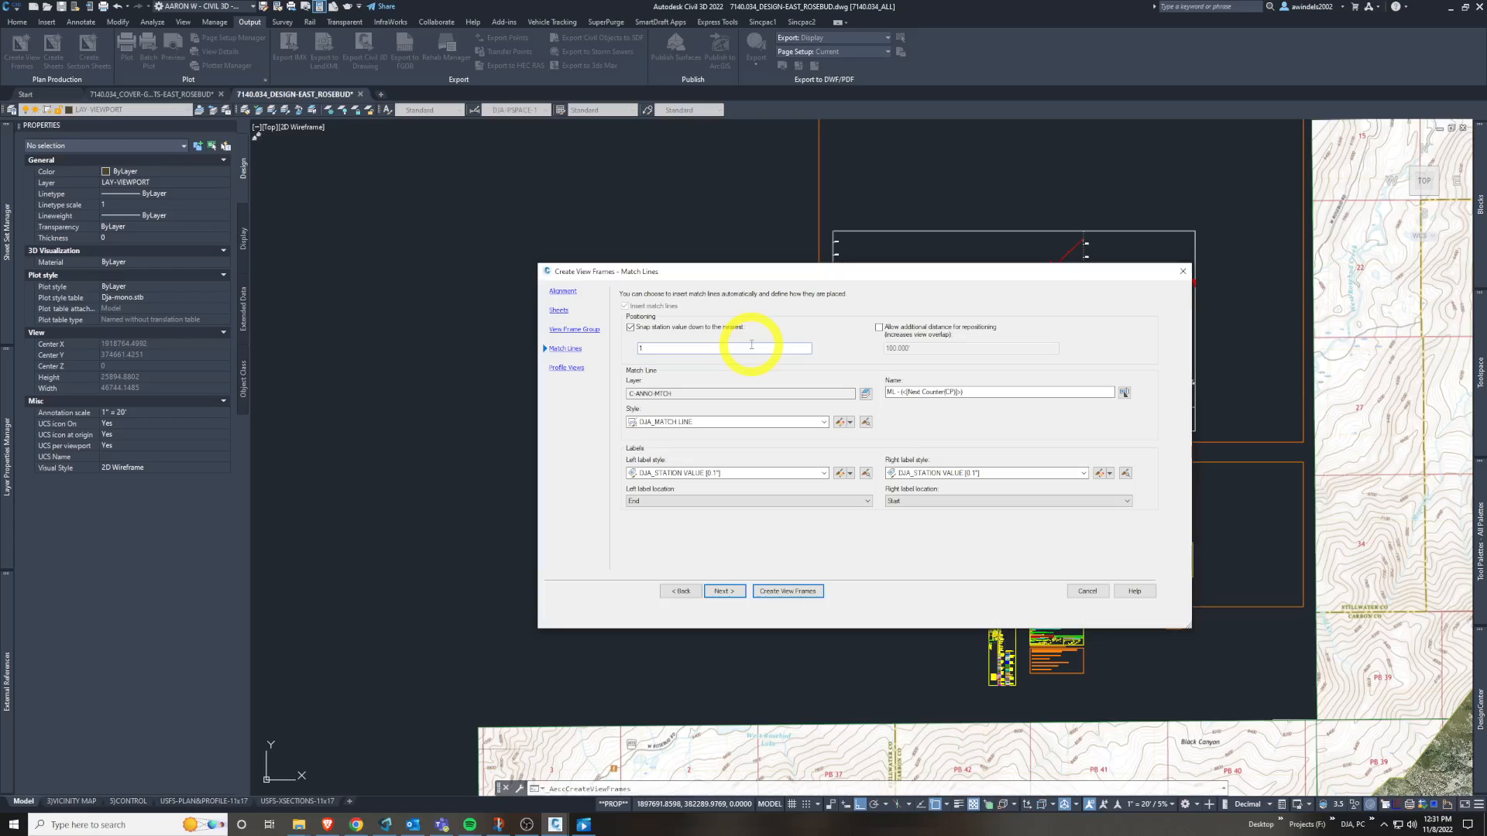
{"action": "left_click_drag", "start_coordinate": [687, 351], "coordinate": [556, 348]}
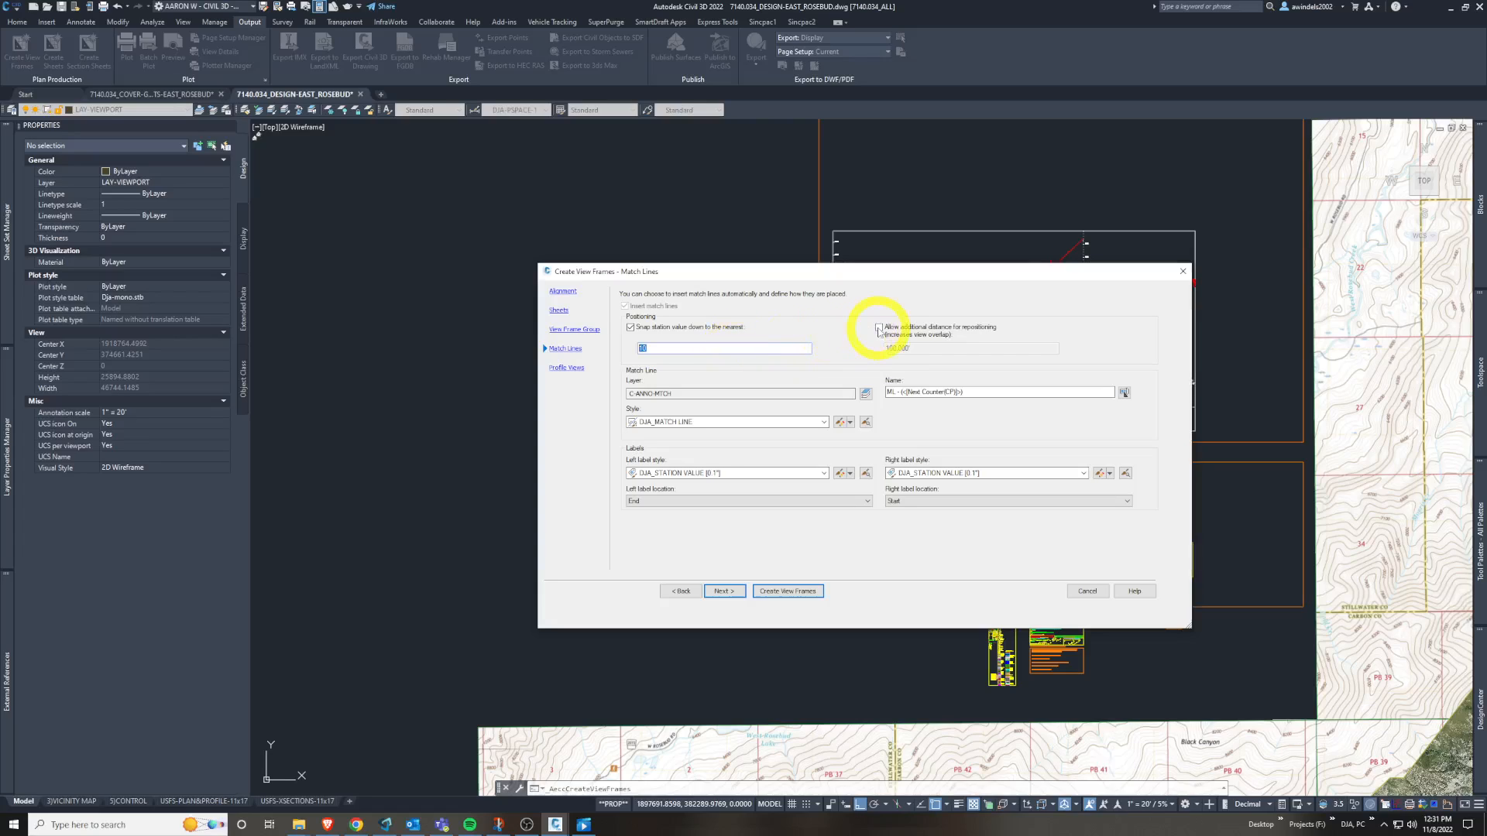
- Allow additional distance for repositioning the match lines and set that distance to 10
{"action": "left_click", "coordinate": [883, 325]}
{"action": "left_click", "coordinate": [882, 324]}
{"action": "left_click", "coordinate": [880, 330]}
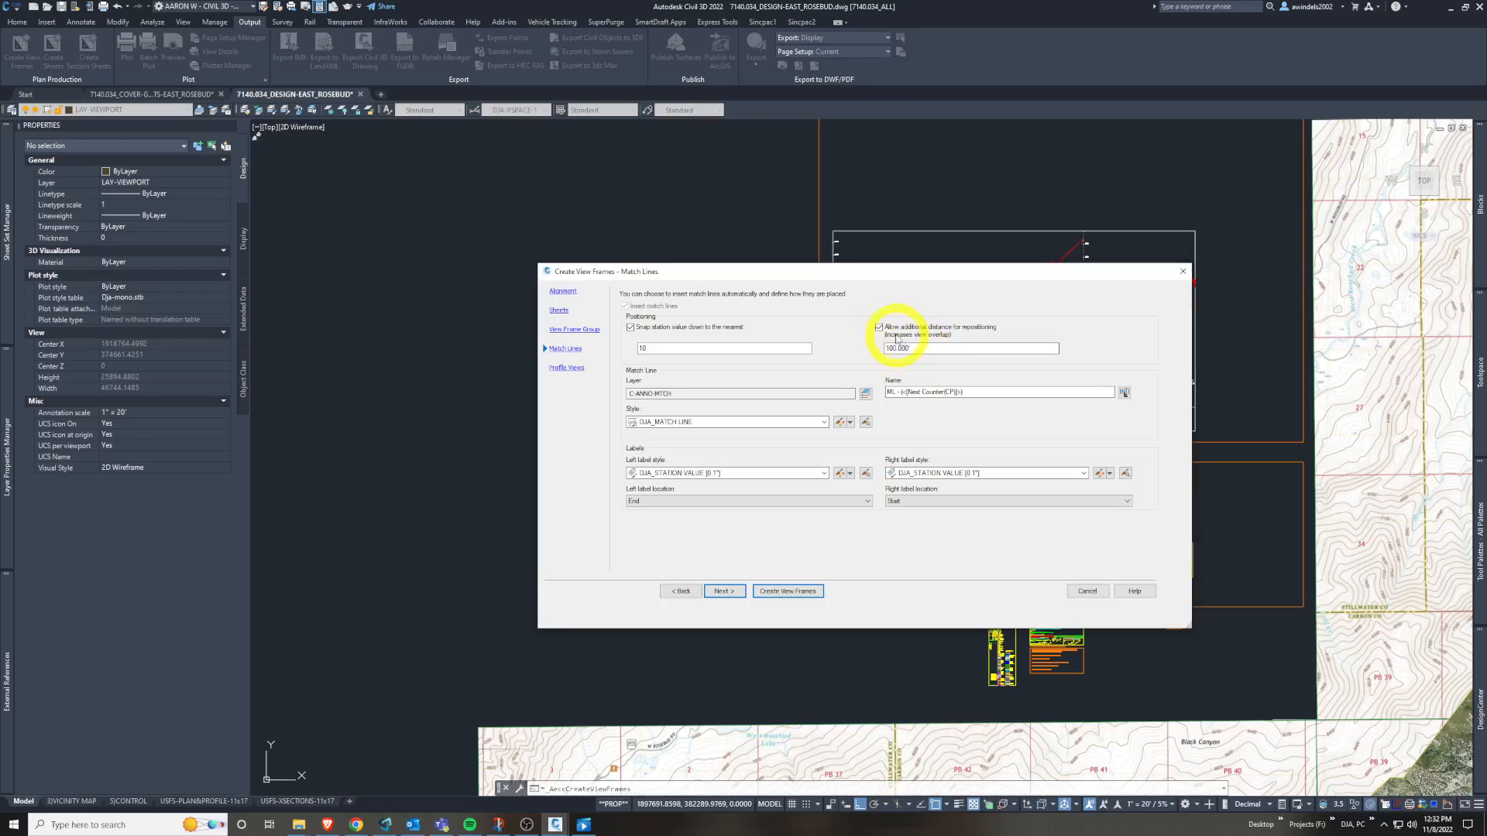
{"action": "left_click", "coordinate": [881, 328]}
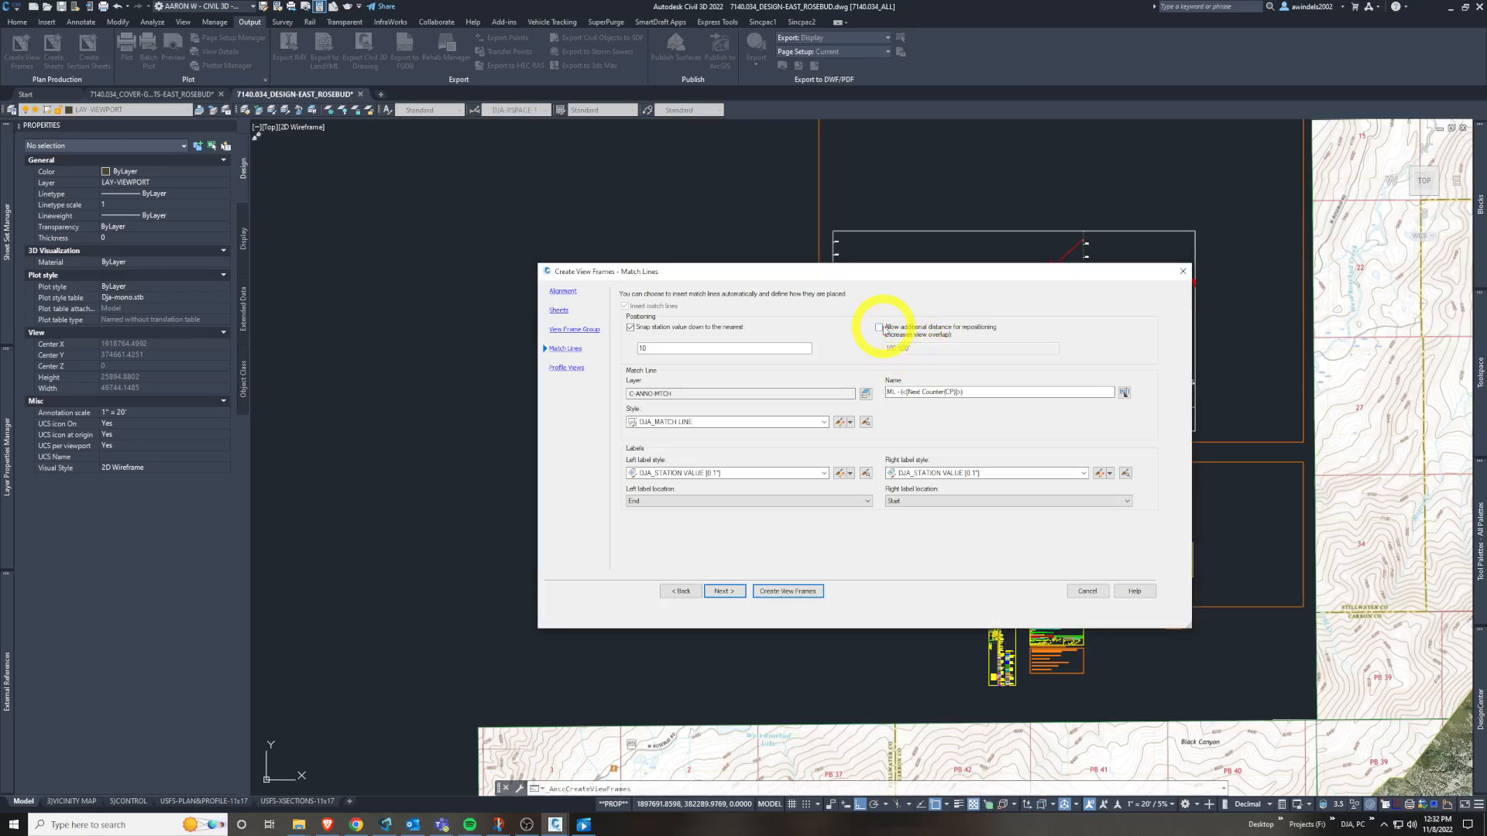
{"action": "left_click", "coordinate": [880, 329]}
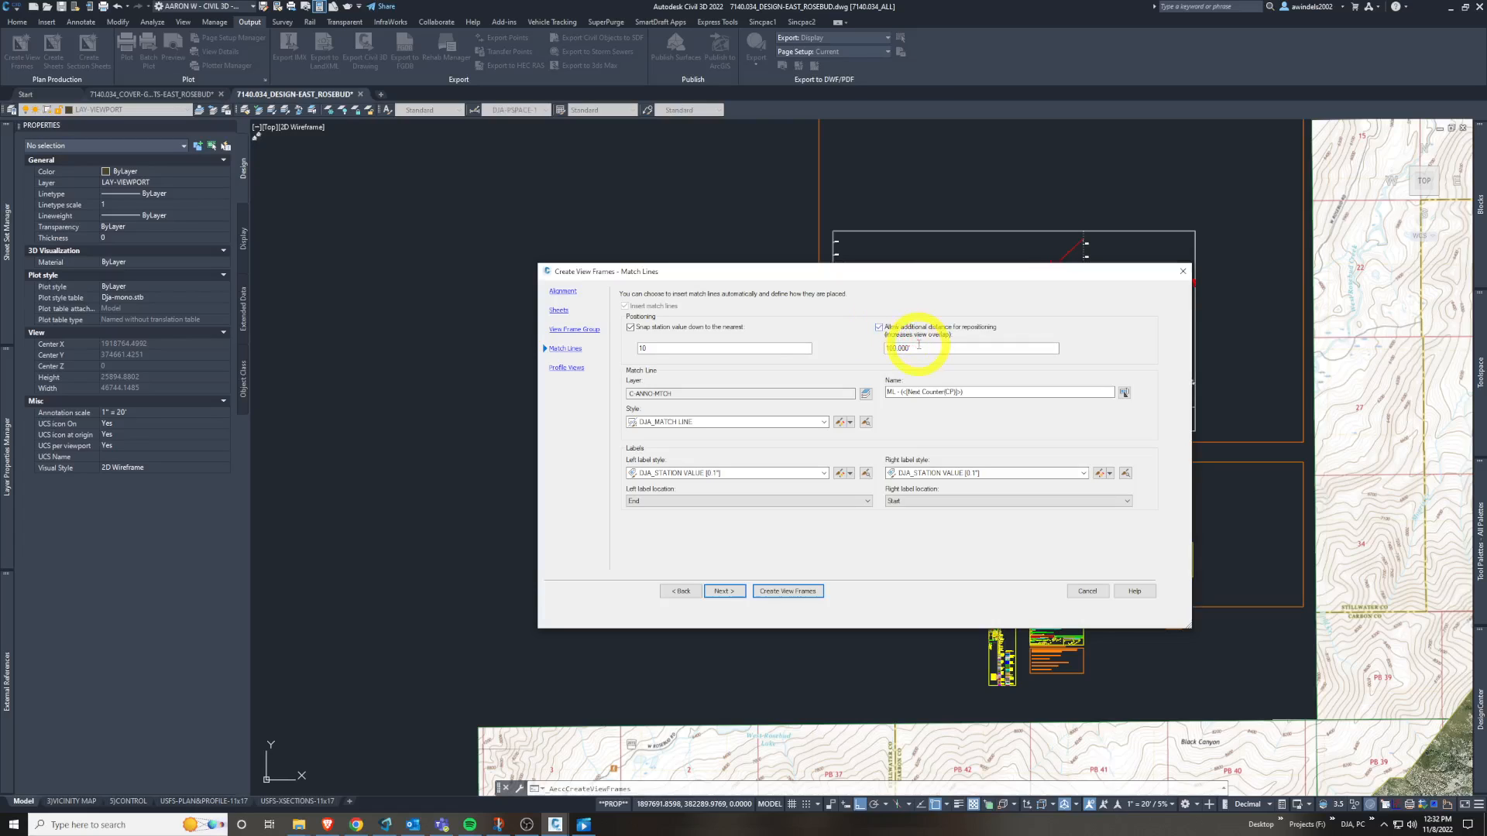
{"action": "type", "text": "10"}
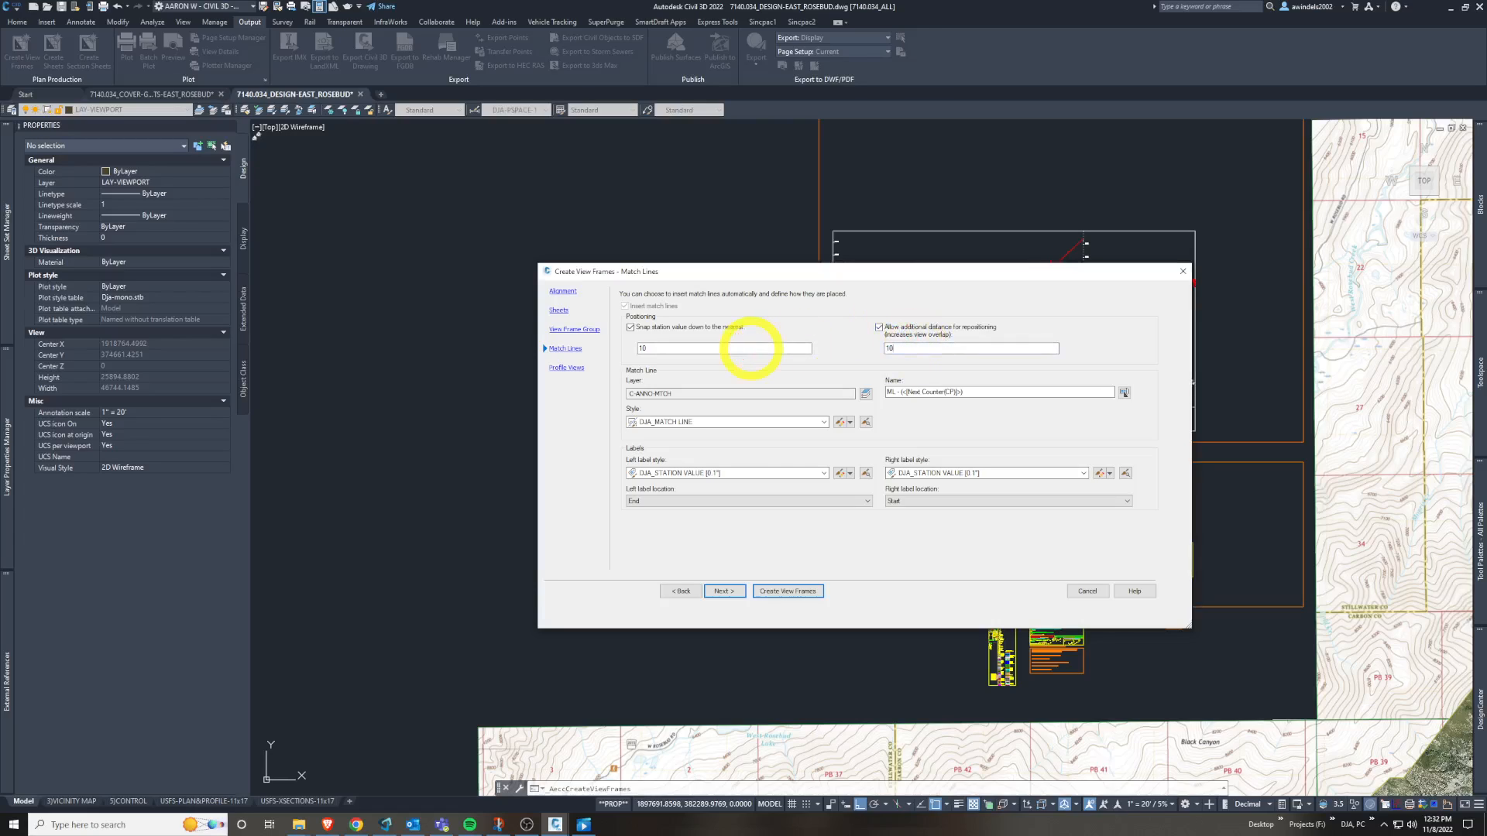
{"action": "left_click", "coordinate": [751, 349]}
- Change the additional repositioning distance for the match lines to 5 feet
{"action": "left_click_drag", "start_coordinate": [951, 350], "coordinate": [703, 361]}
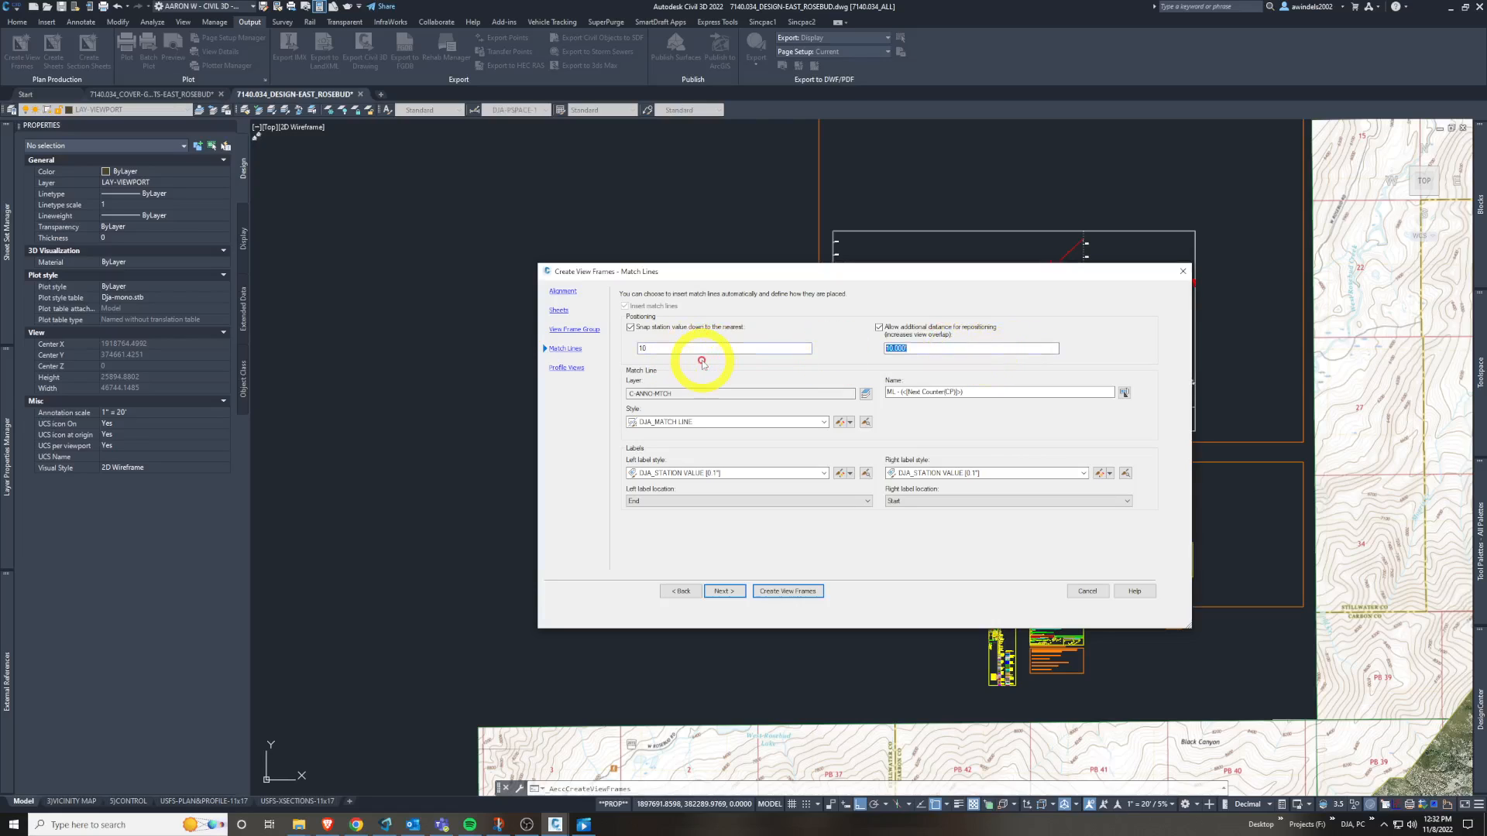
{"action": "type", "text": "5"}
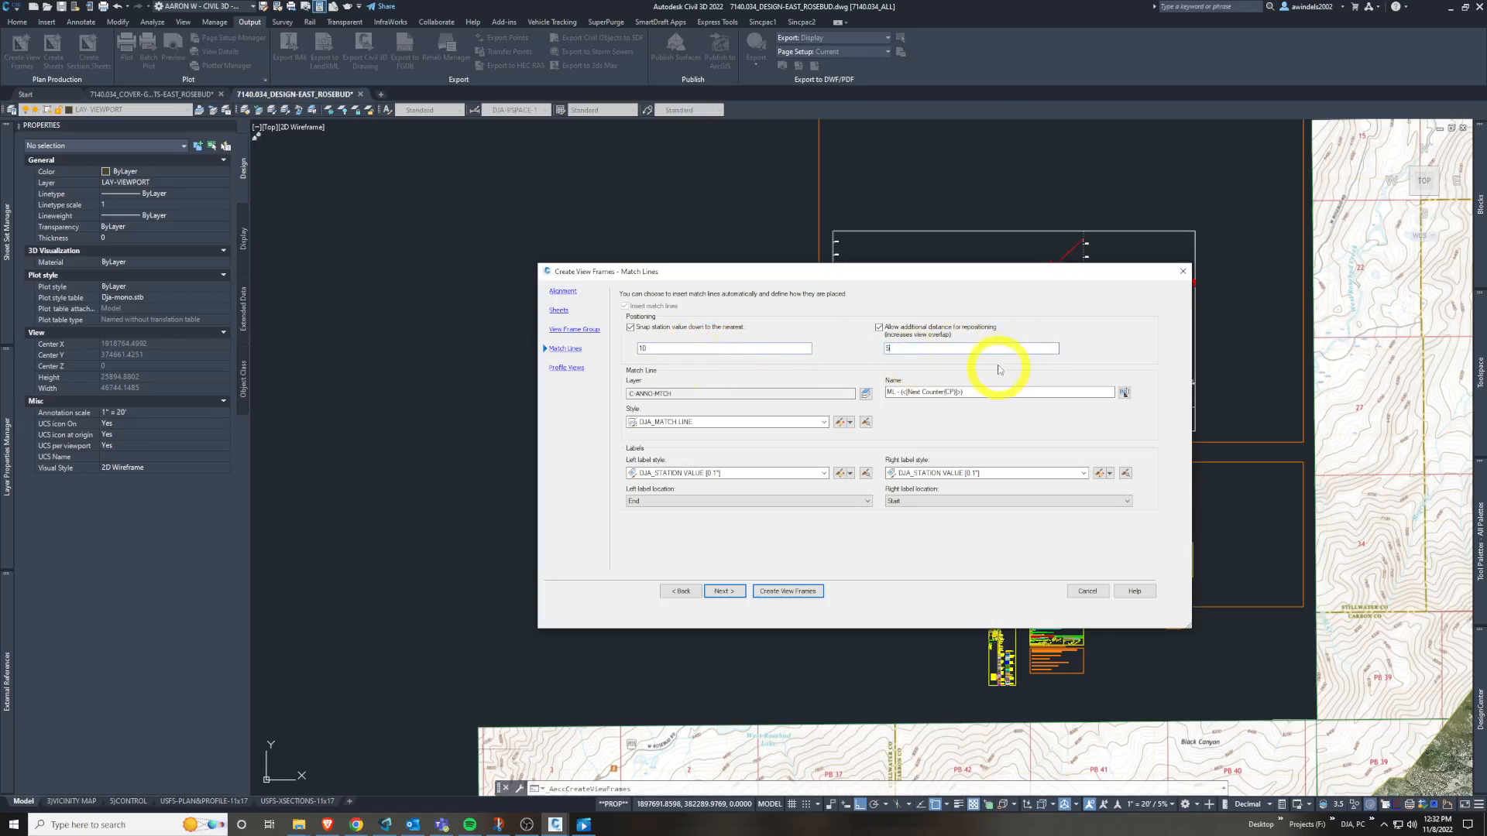
{"action": "left_click", "coordinate": [757, 349]}
{"action": "left_click", "coordinate": [964, 346]}
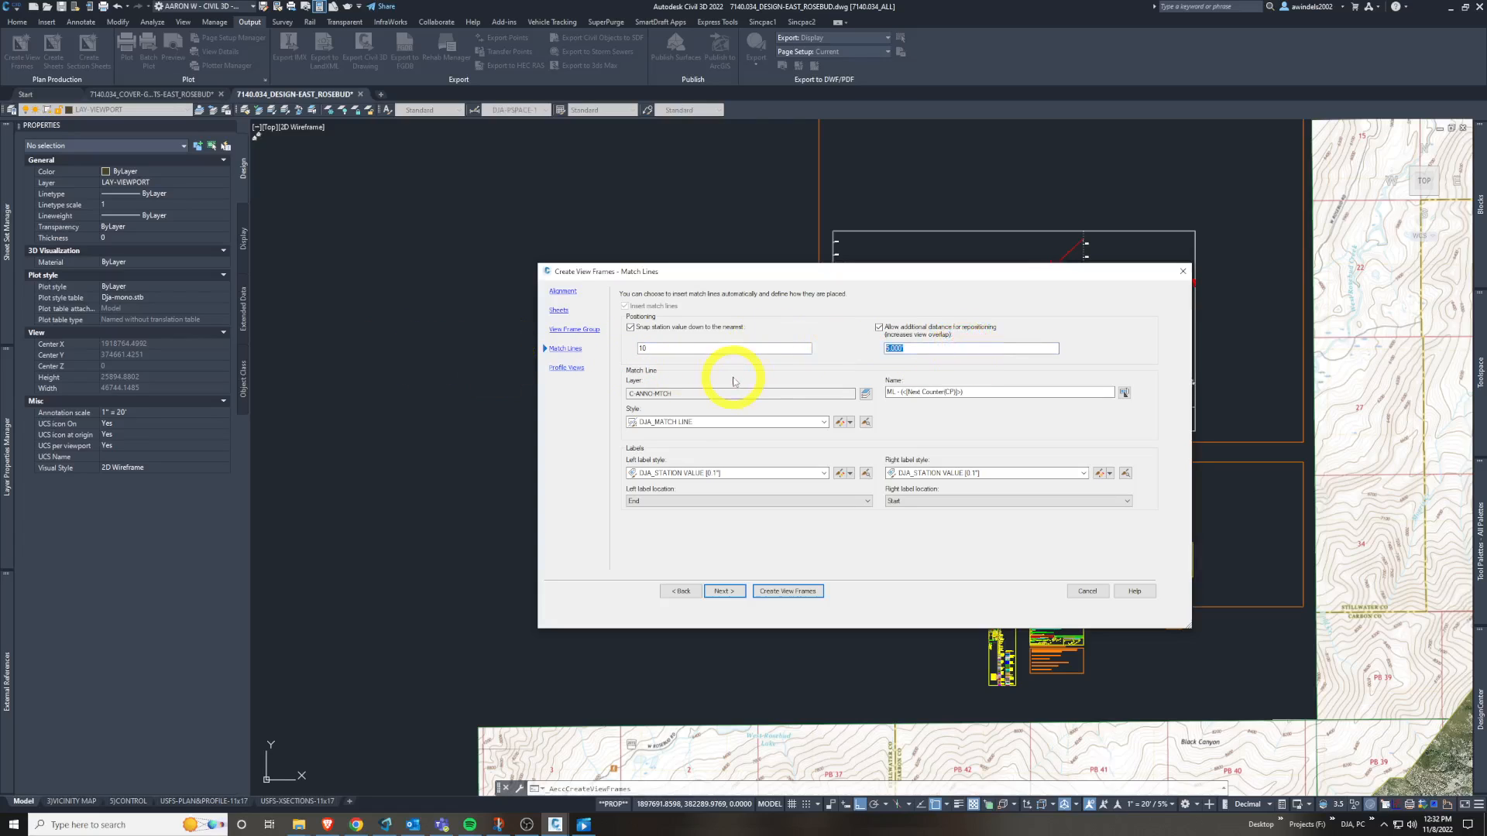
{"action": "double_click", "coordinate": [955, 346]}
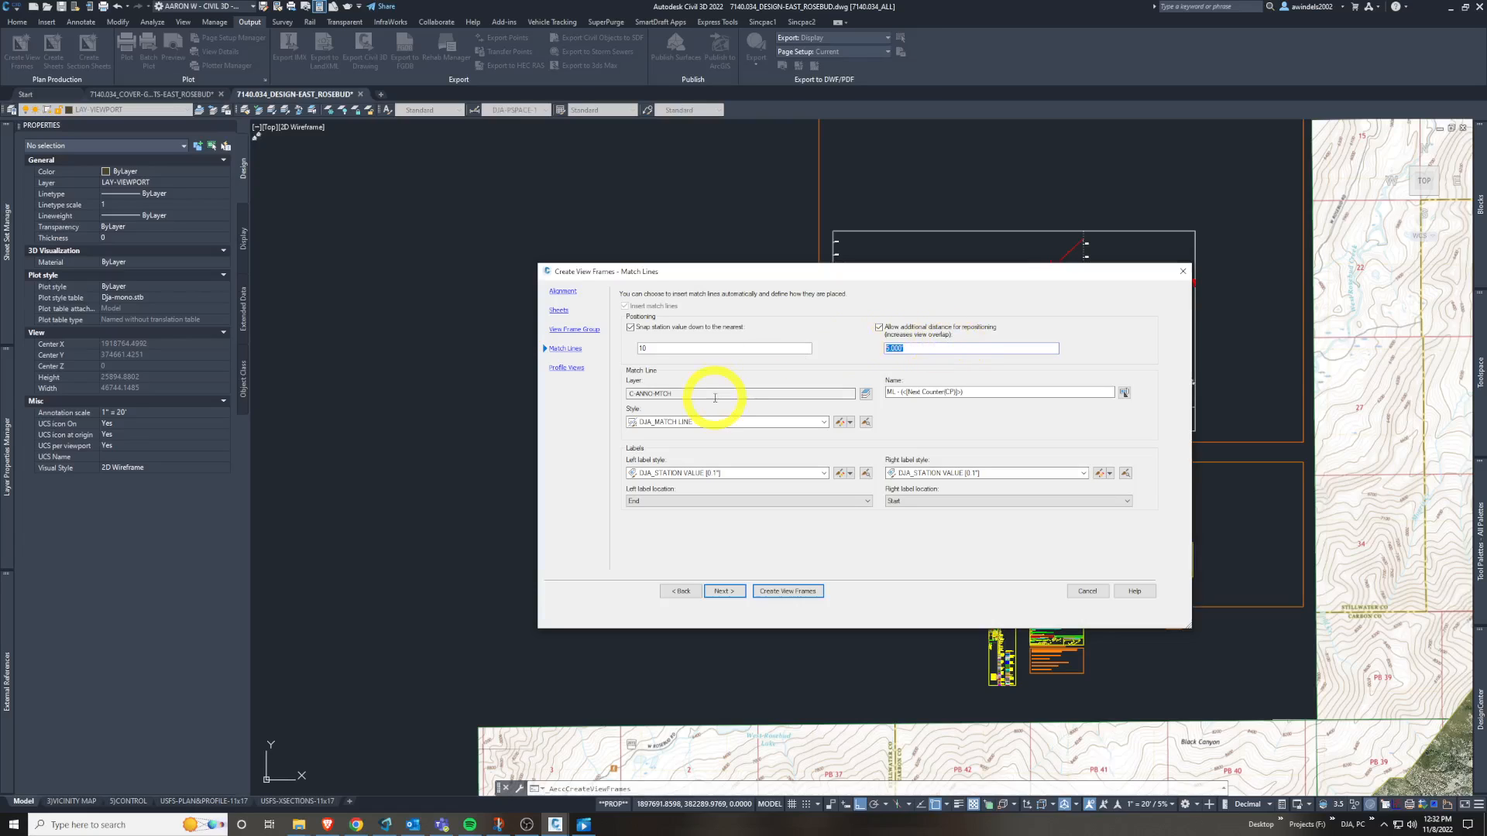
{"action": "left_click_drag", "start_coordinate": [922, 349], "coordinate": [860, 348]}
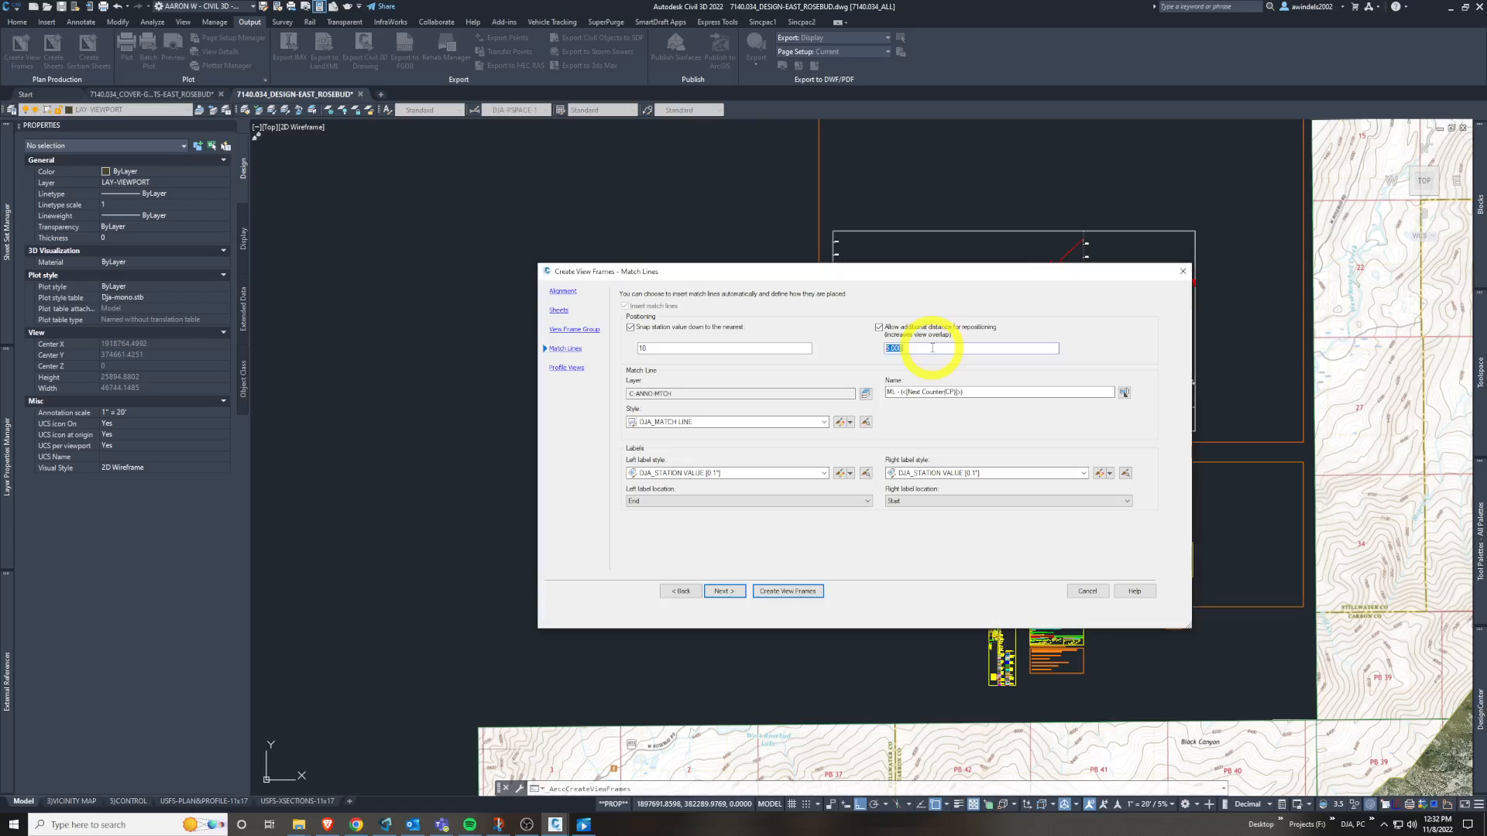
- Examine the match line's name template, including its prefix and next counter field
{"action": "left_click", "coordinate": [995, 398]}
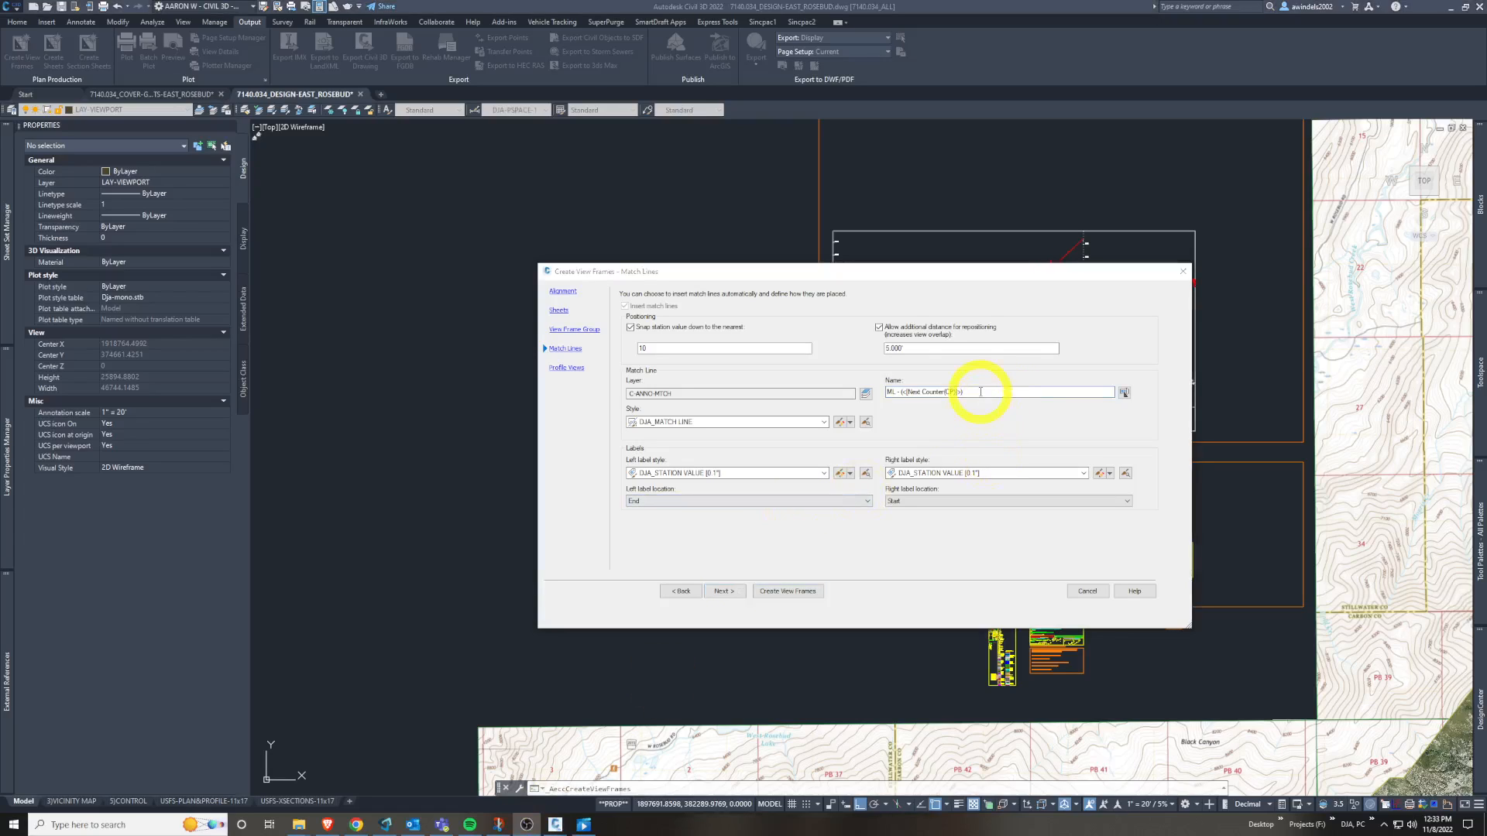
{"action": "left_click", "coordinate": [981, 392]}
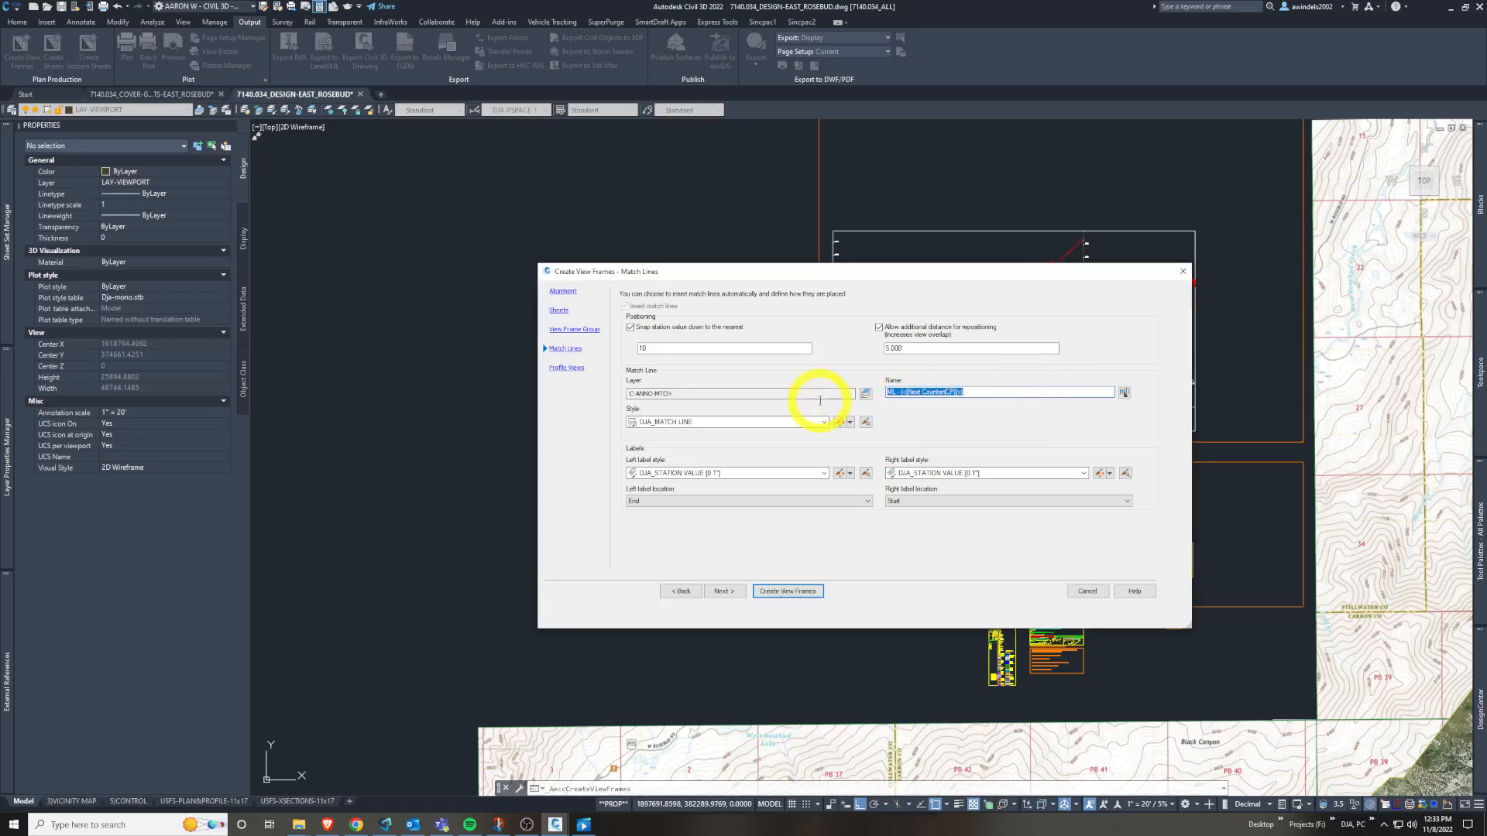
{"action": "left_click", "coordinate": [945, 393]}
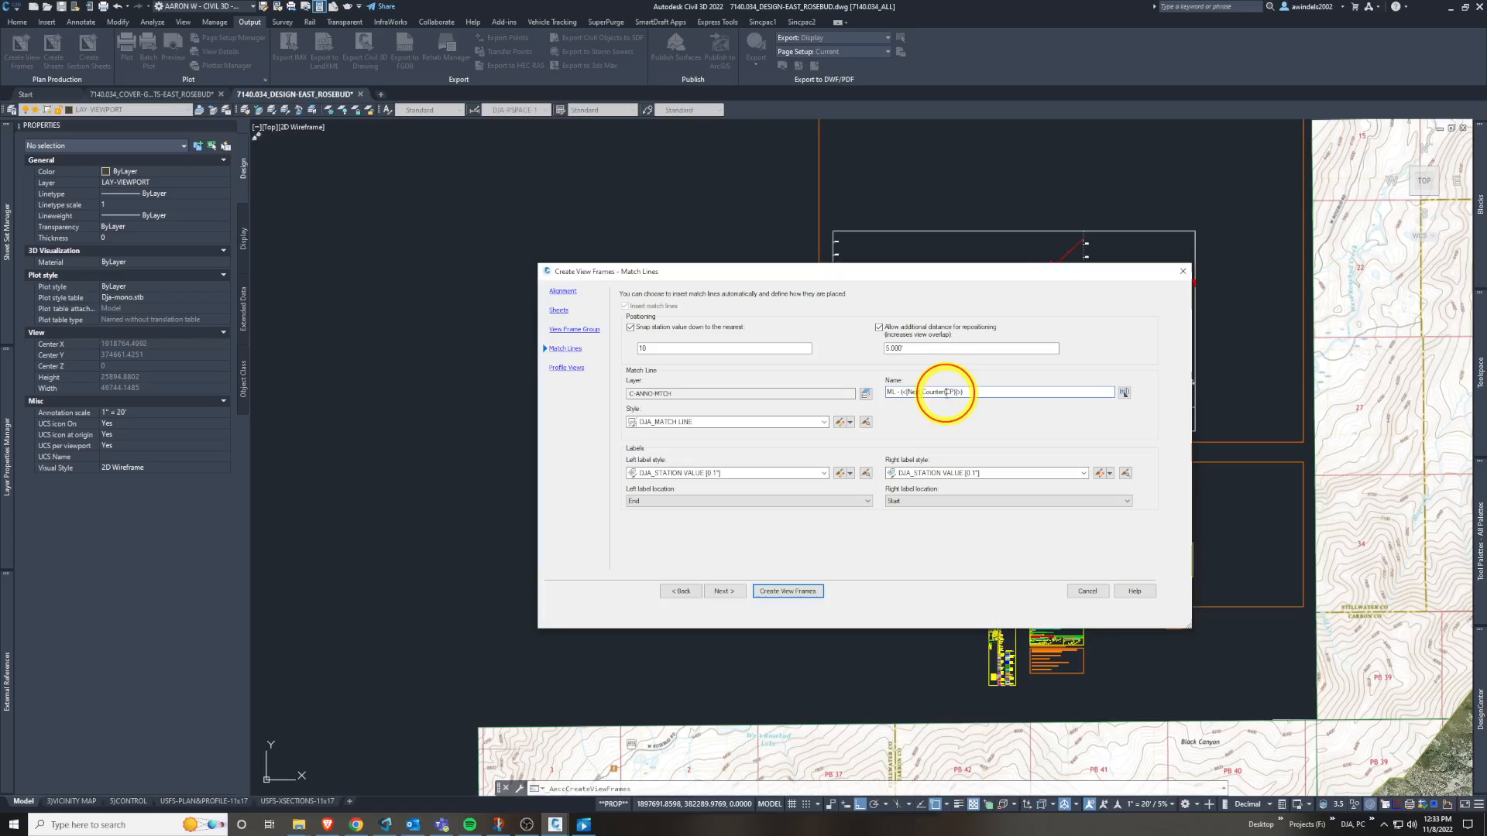
{"action": "double_click", "coordinate": [945, 393]}
{"action": "left_click", "coordinate": [946, 393]}
{"action": "left_click", "coordinate": [946, 393]}
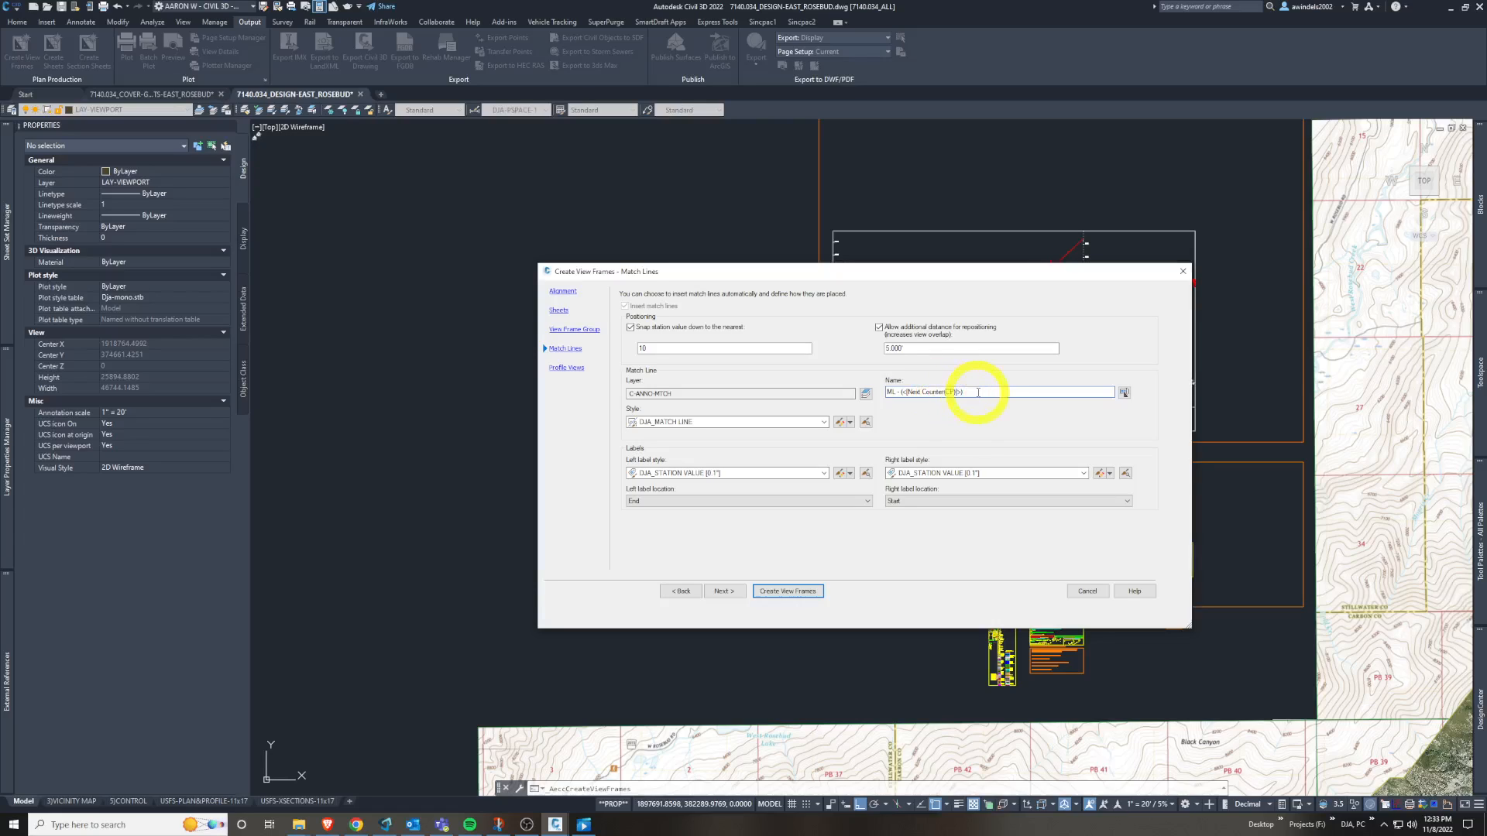
{"action": "left_click_drag", "start_coordinate": [978, 393], "coordinate": [900, 393]}
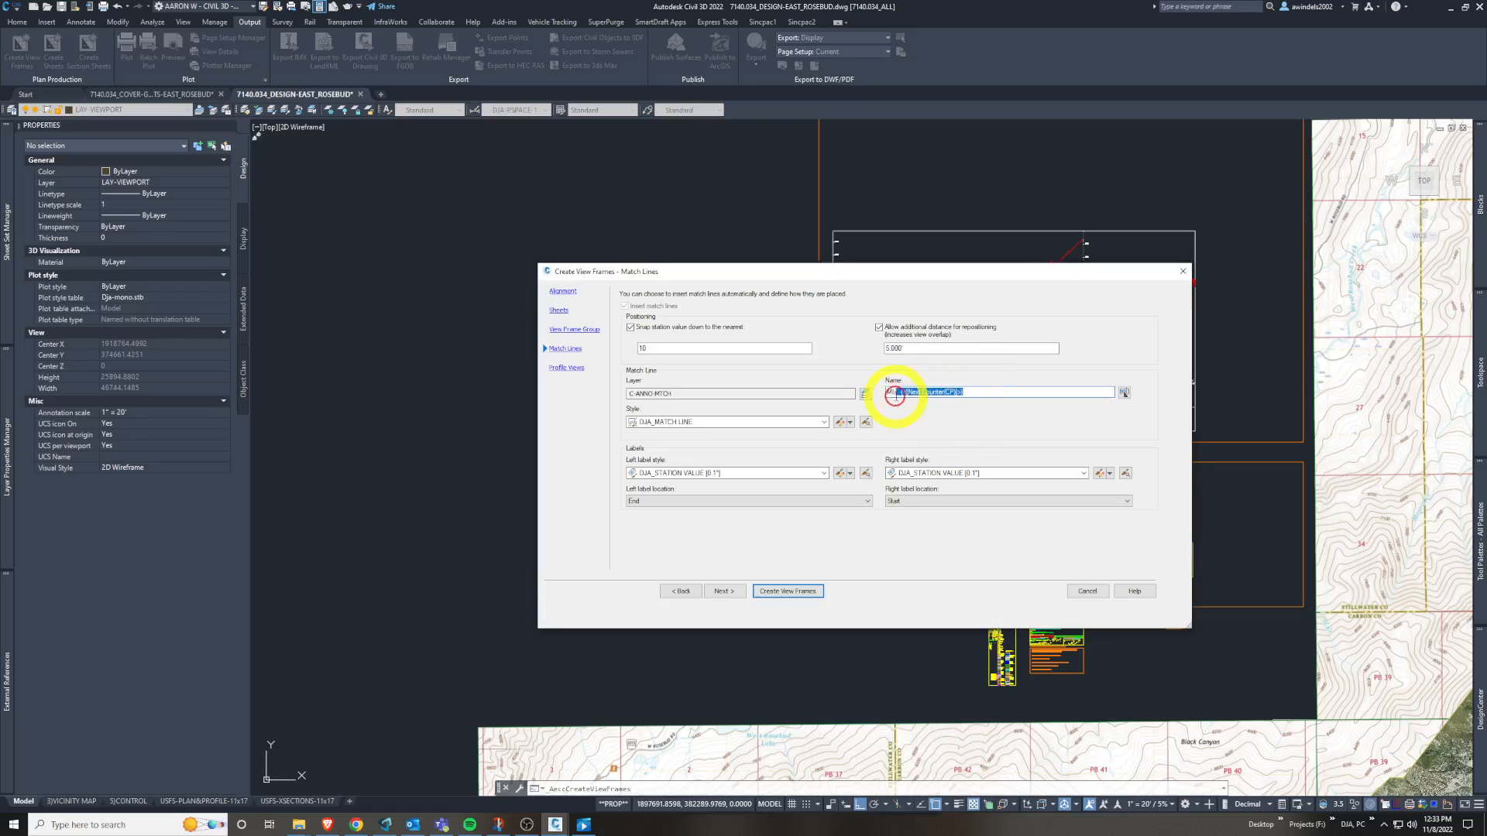
- Review the property fields available for the match line name template, including Match Line Raw Station
{"action": "left_click", "coordinate": [1124, 393]}
{"action": "left_click", "coordinate": [597, 372]}
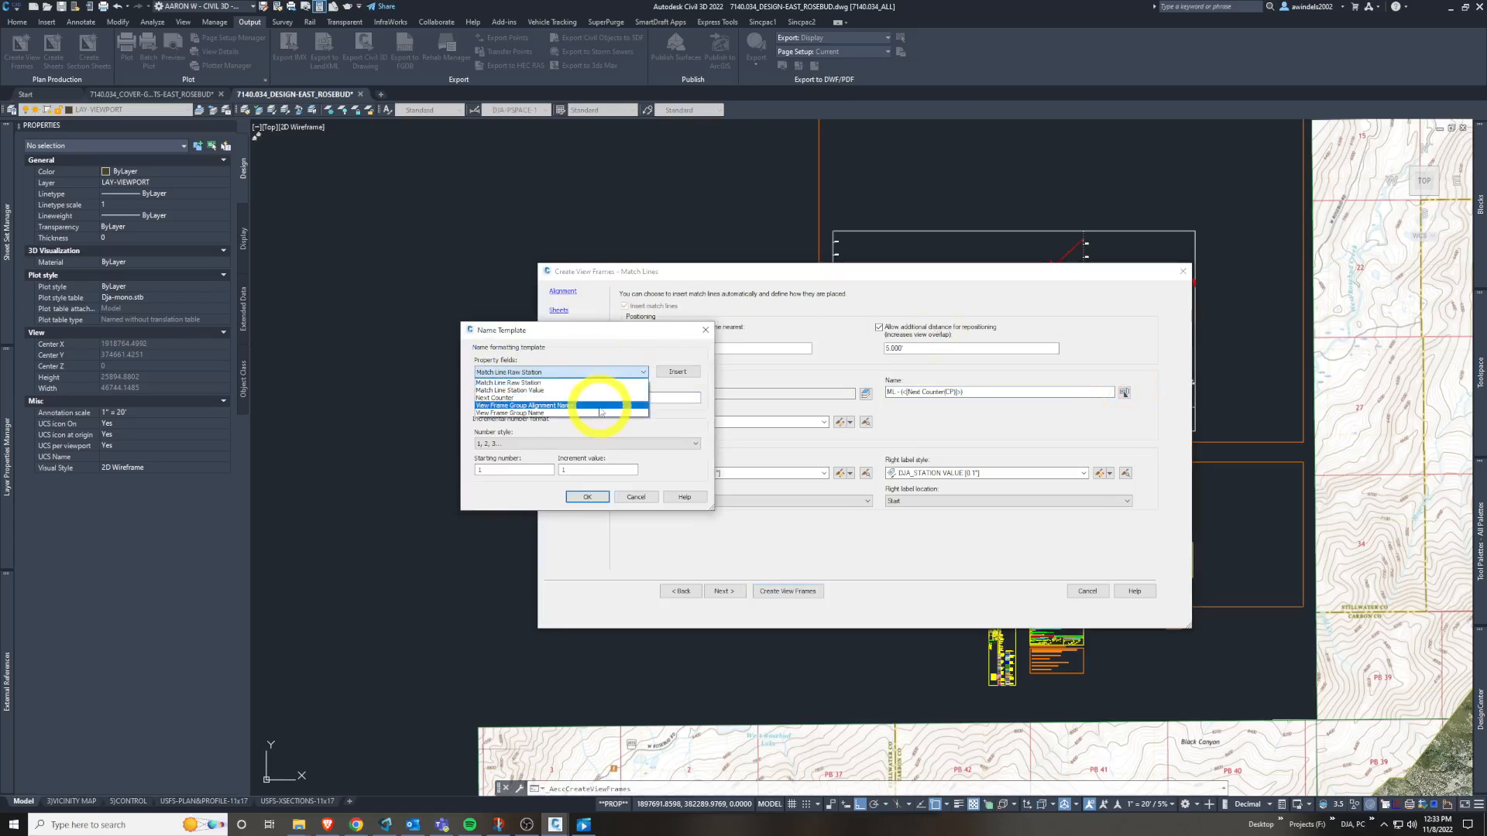
{"action": "left_click", "coordinate": [597, 383]}
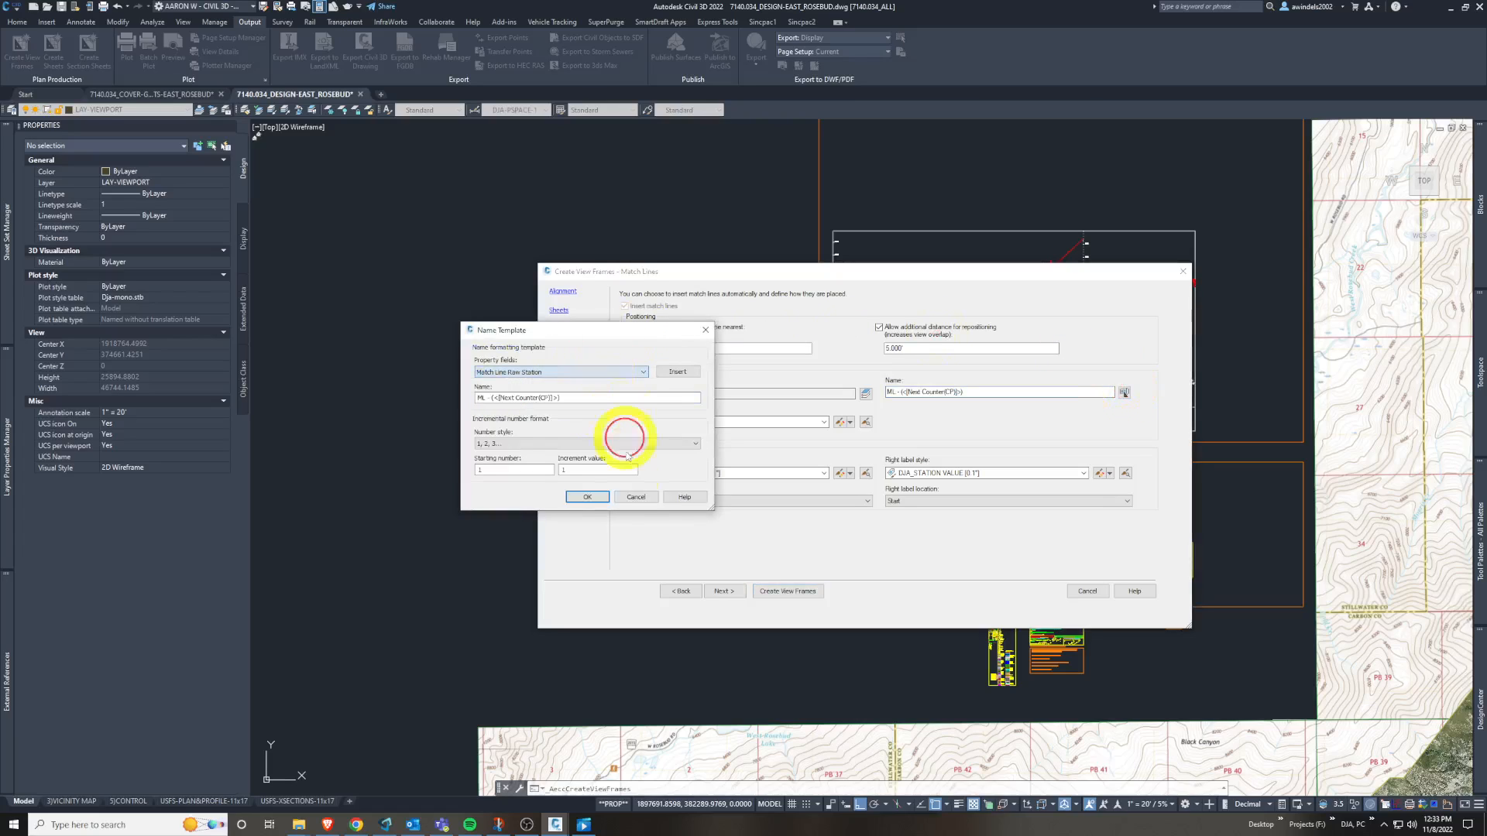
{"action": "left_click", "coordinate": [636, 498]}
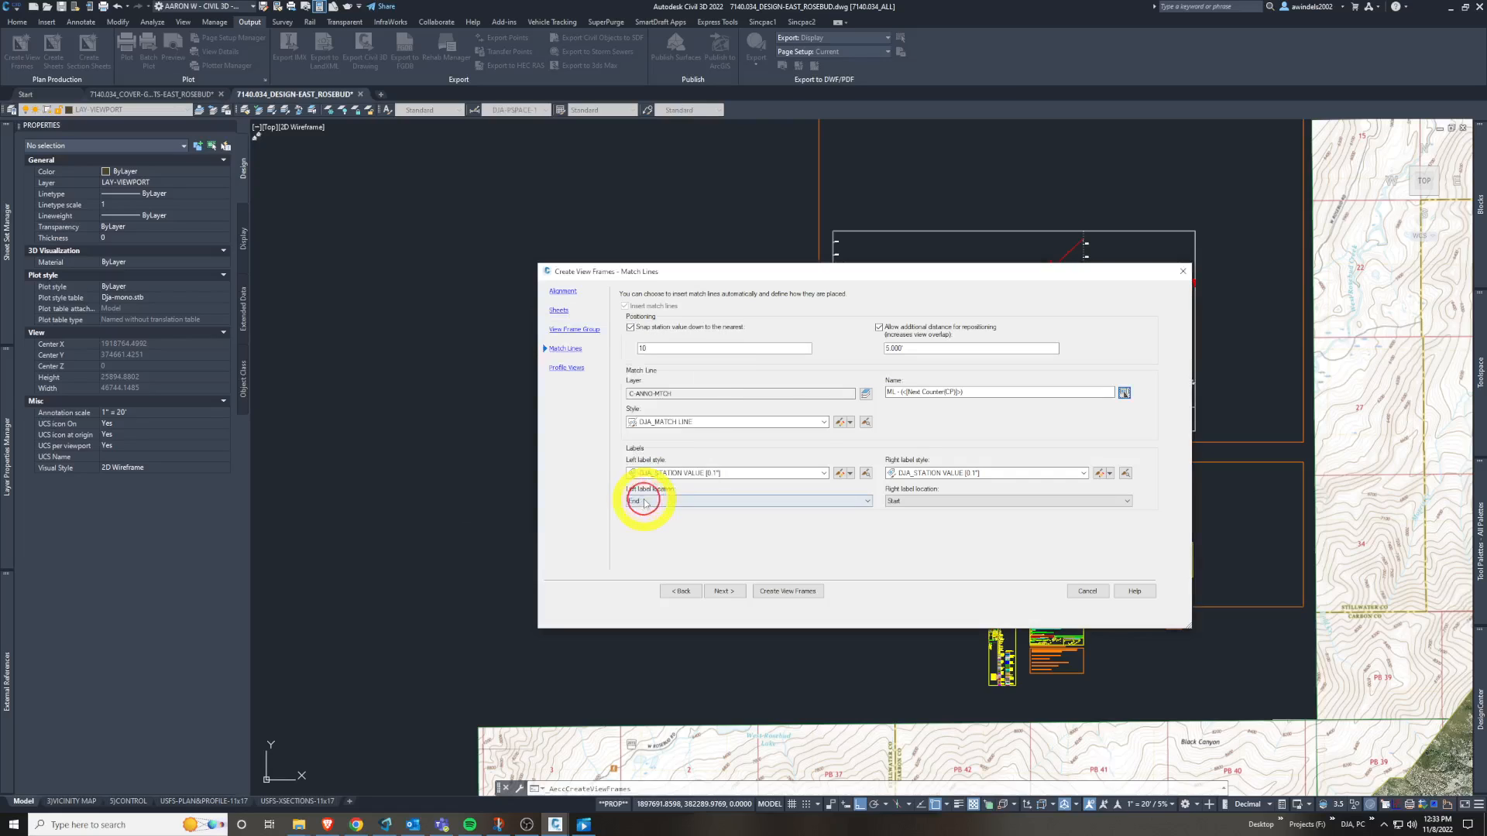
- Keep the DJA_STATION VALUE style for the left match line label and set both the left and right label locations to Middle
{"action": "left_click", "coordinate": [738, 477]}
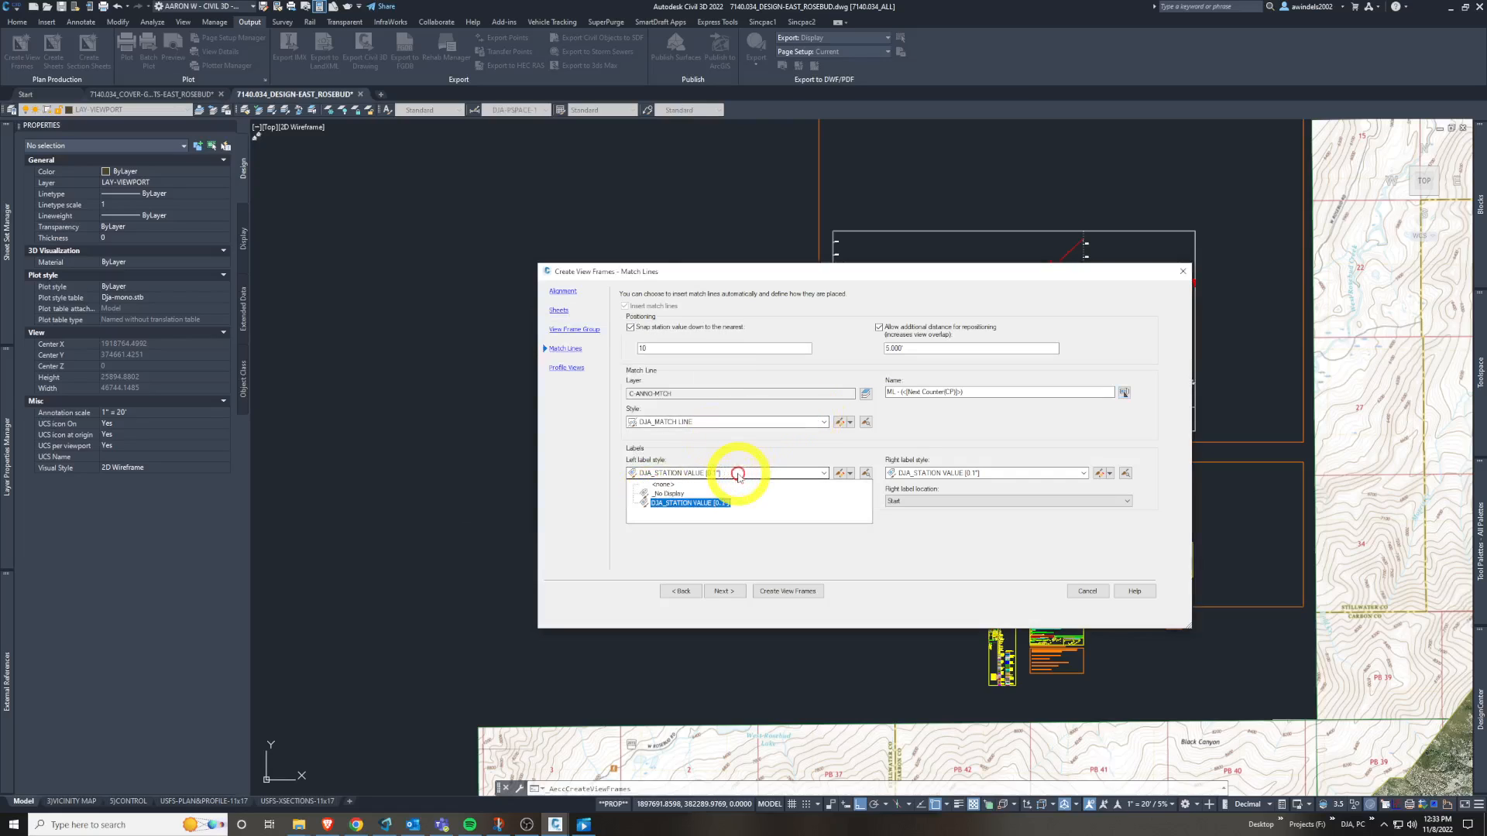
{"action": "left_click", "coordinate": [691, 499]}
{"action": "left_click", "coordinate": [685, 501]}
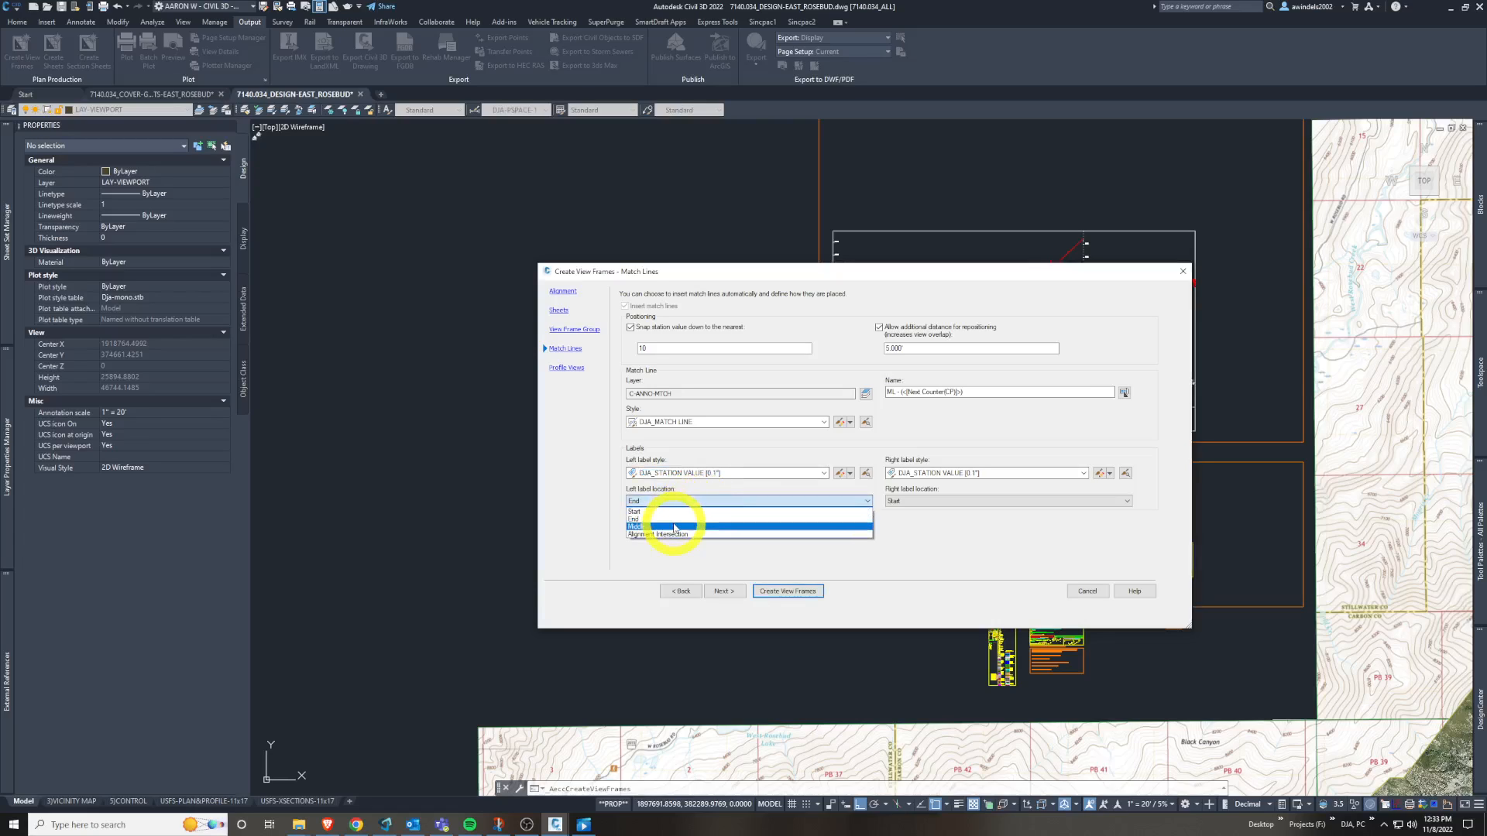
{"action": "left_click", "coordinate": [674, 527]}
{"action": "left_click", "coordinate": [929, 501]}
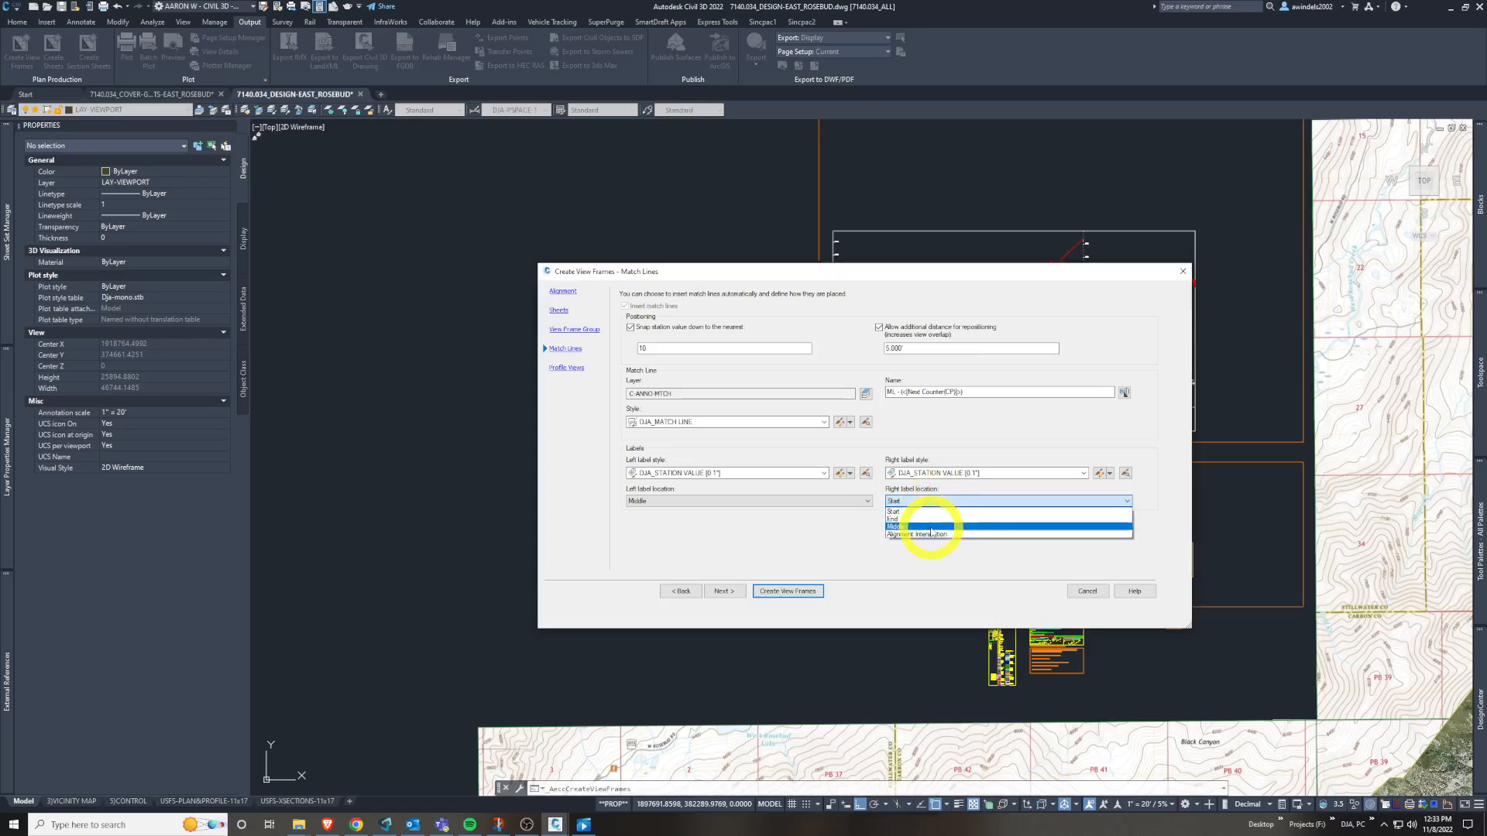
{"action": "left_click", "coordinate": [931, 527]}
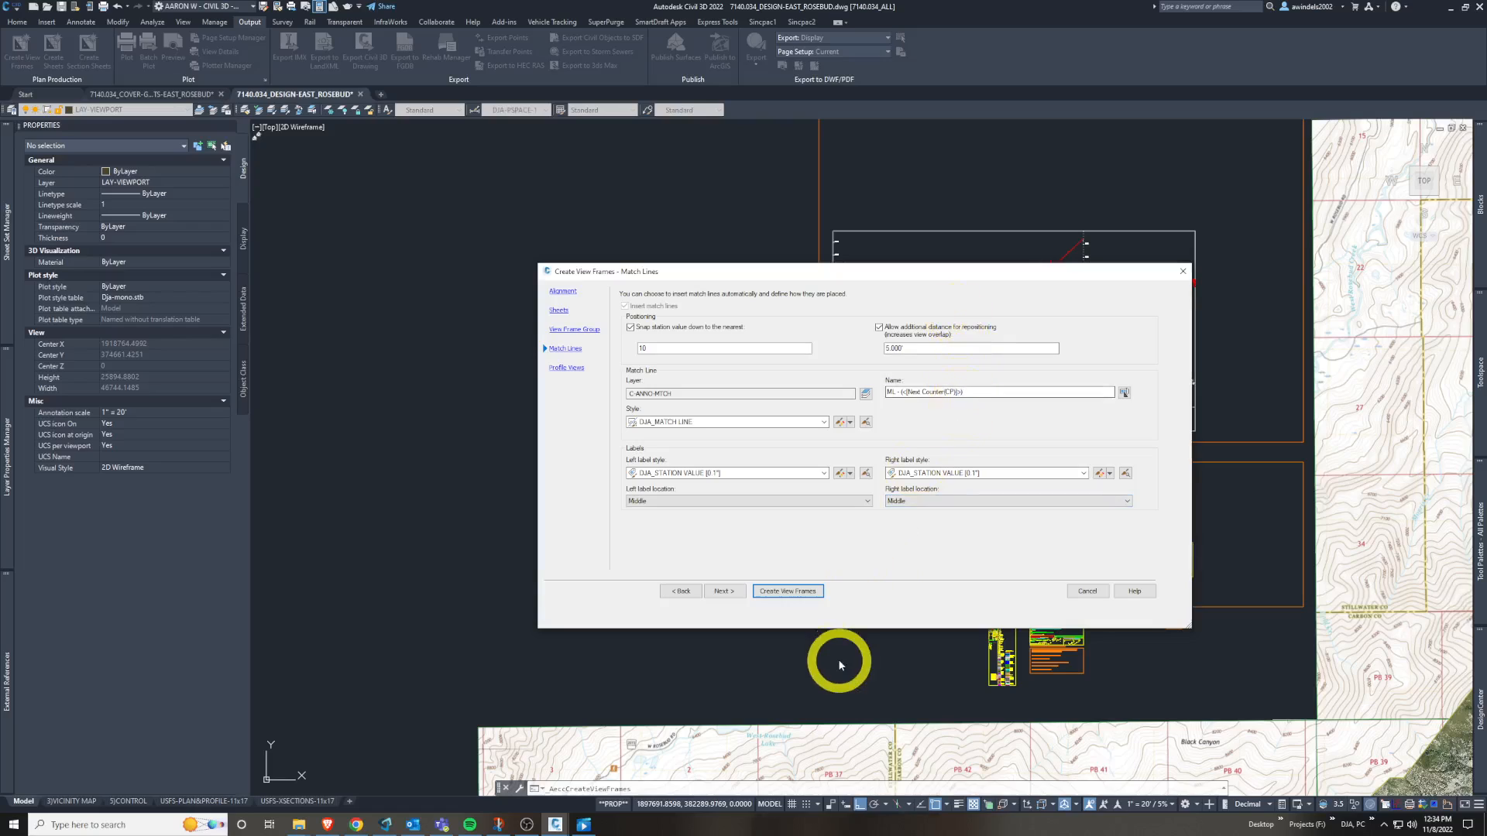
- Proceed to the profile view settings and choose the DJA_PROF VIEW-3:1 VERT EXAGGERATION profile view style
{"action": "left_click", "coordinate": [724, 591]}
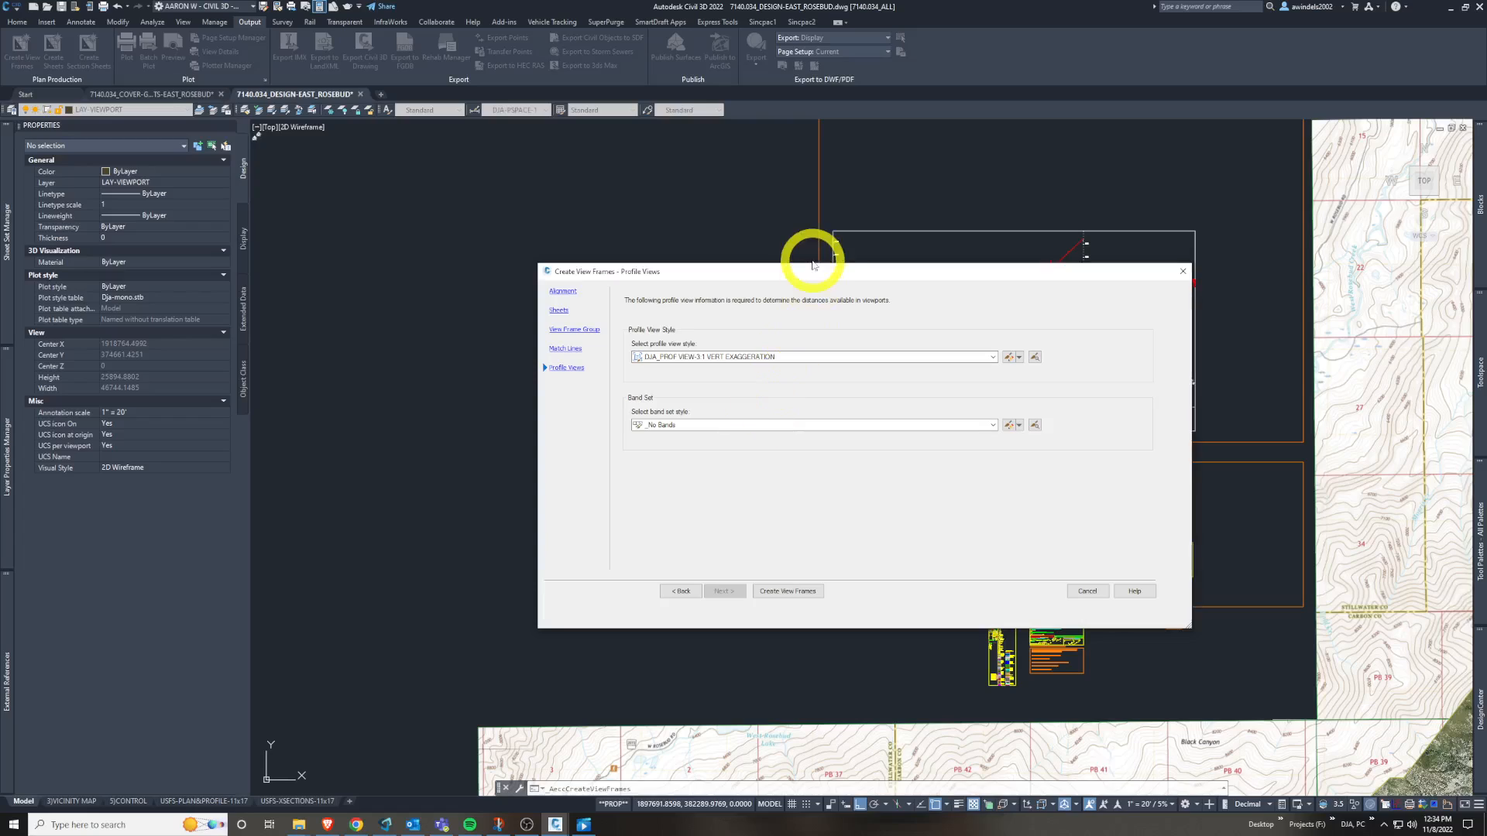
{"action": "left_click", "coordinate": [772, 357]}
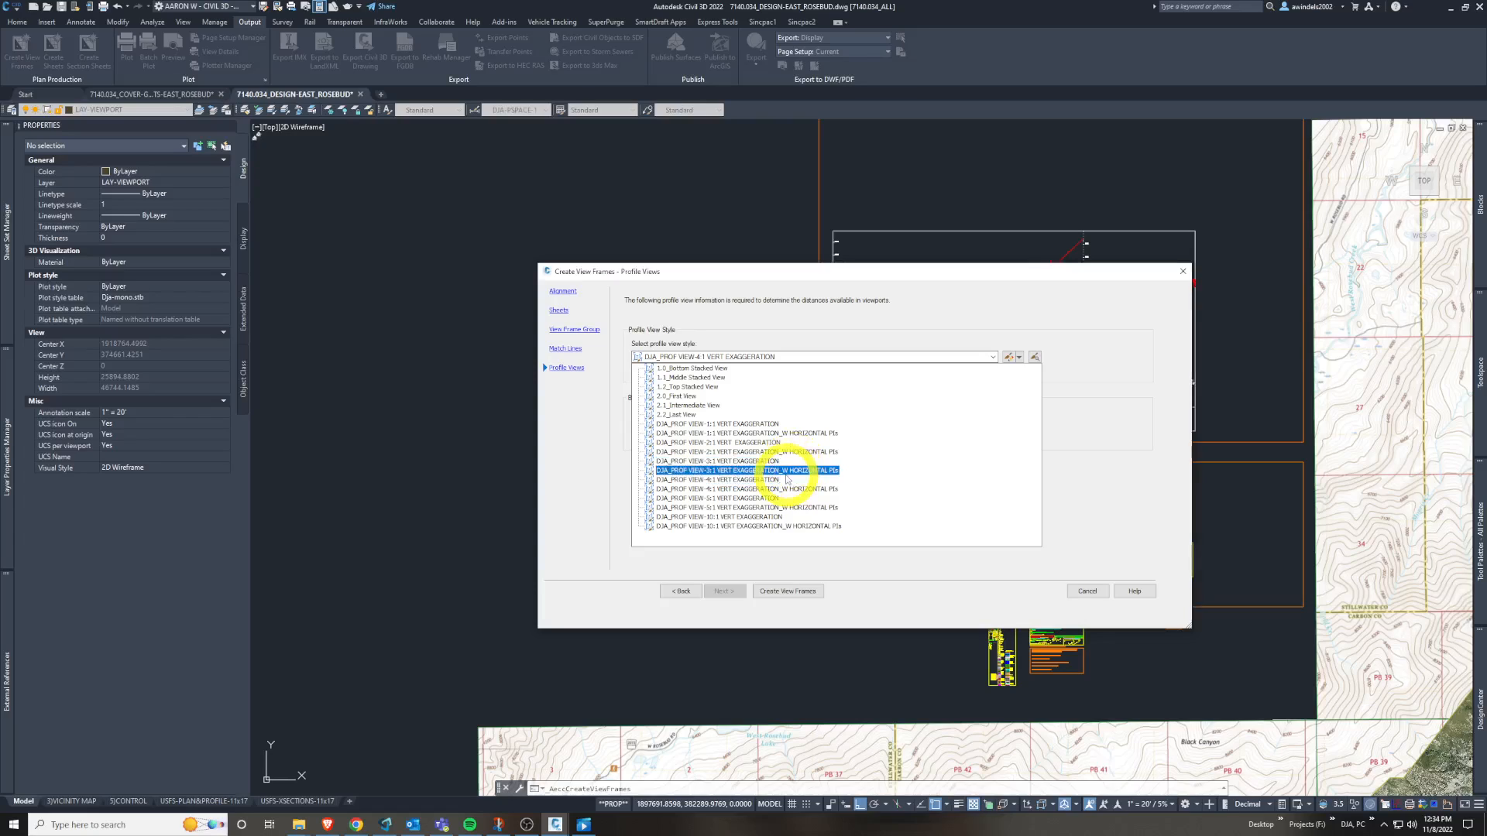
{"action": "left_click", "coordinate": [735, 463]}
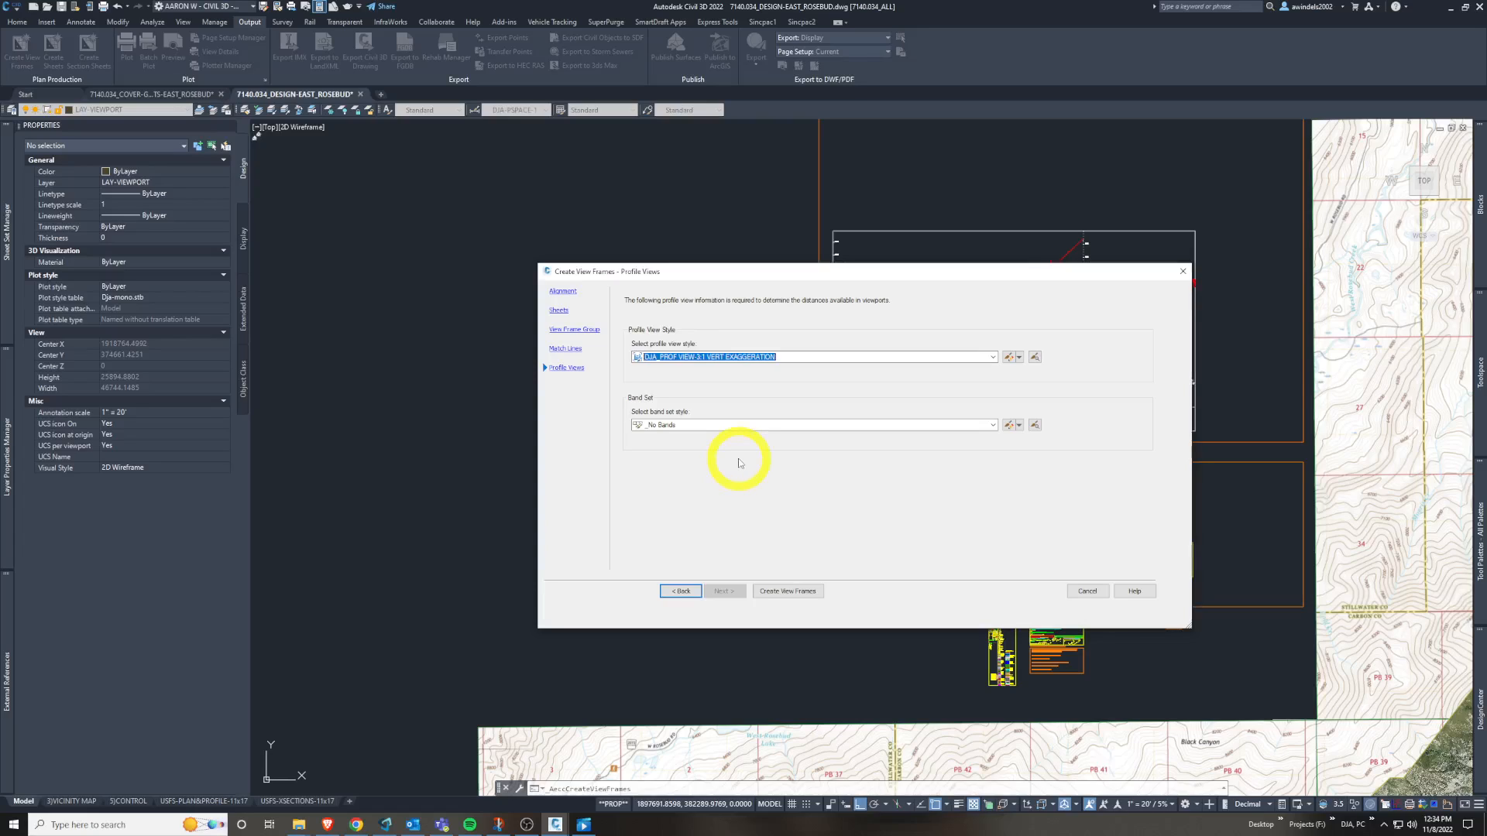
{"action": "double_click", "coordinate": [743, 358]}
{"action": "left_click", "coordinate": [744, 359]}
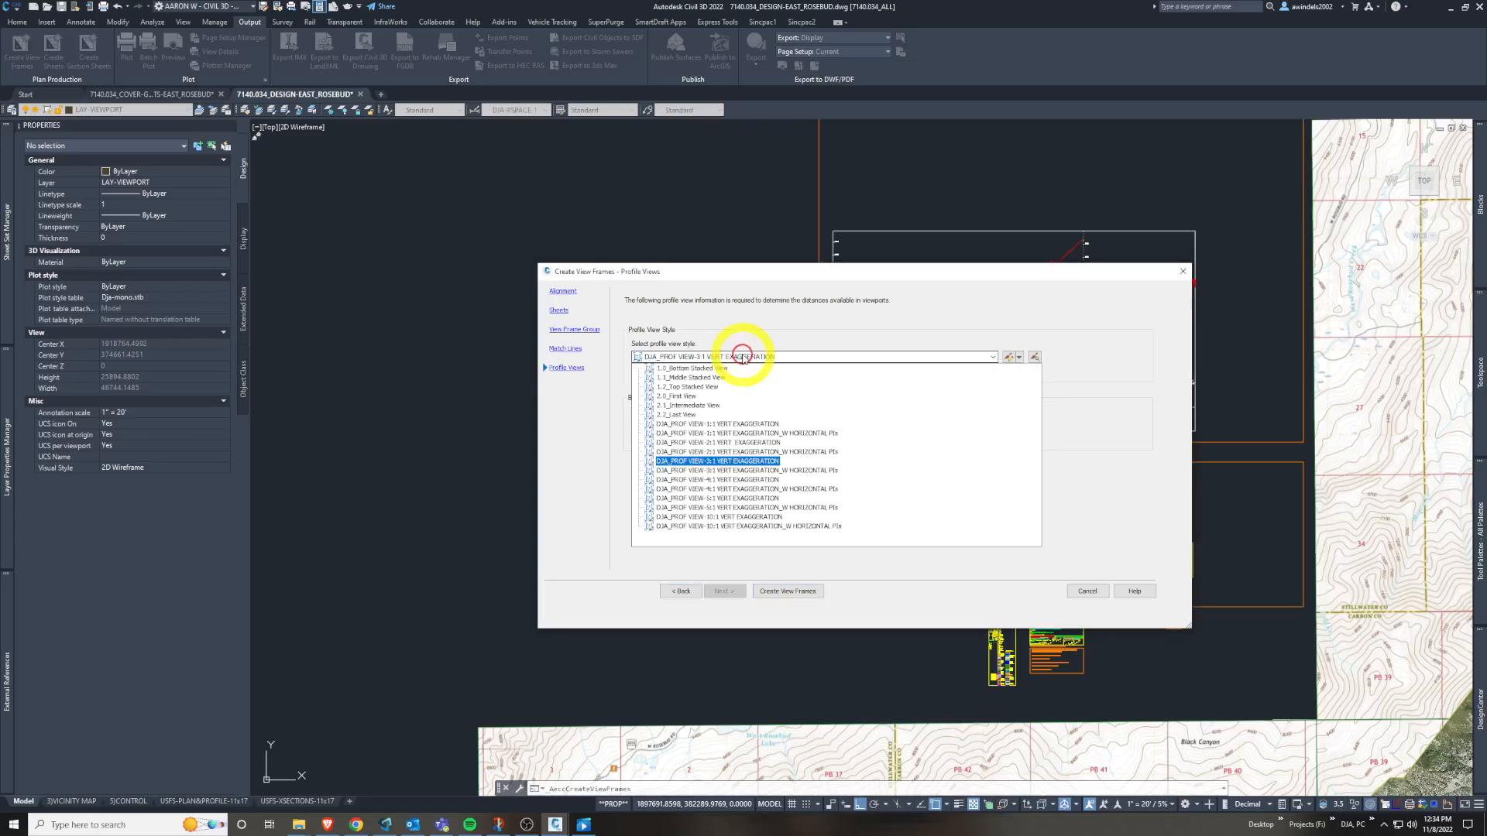
{"action": "left_click", "coordinate": [744, 359]}
{"action": "left_click", "coordinate": [744, 359]}
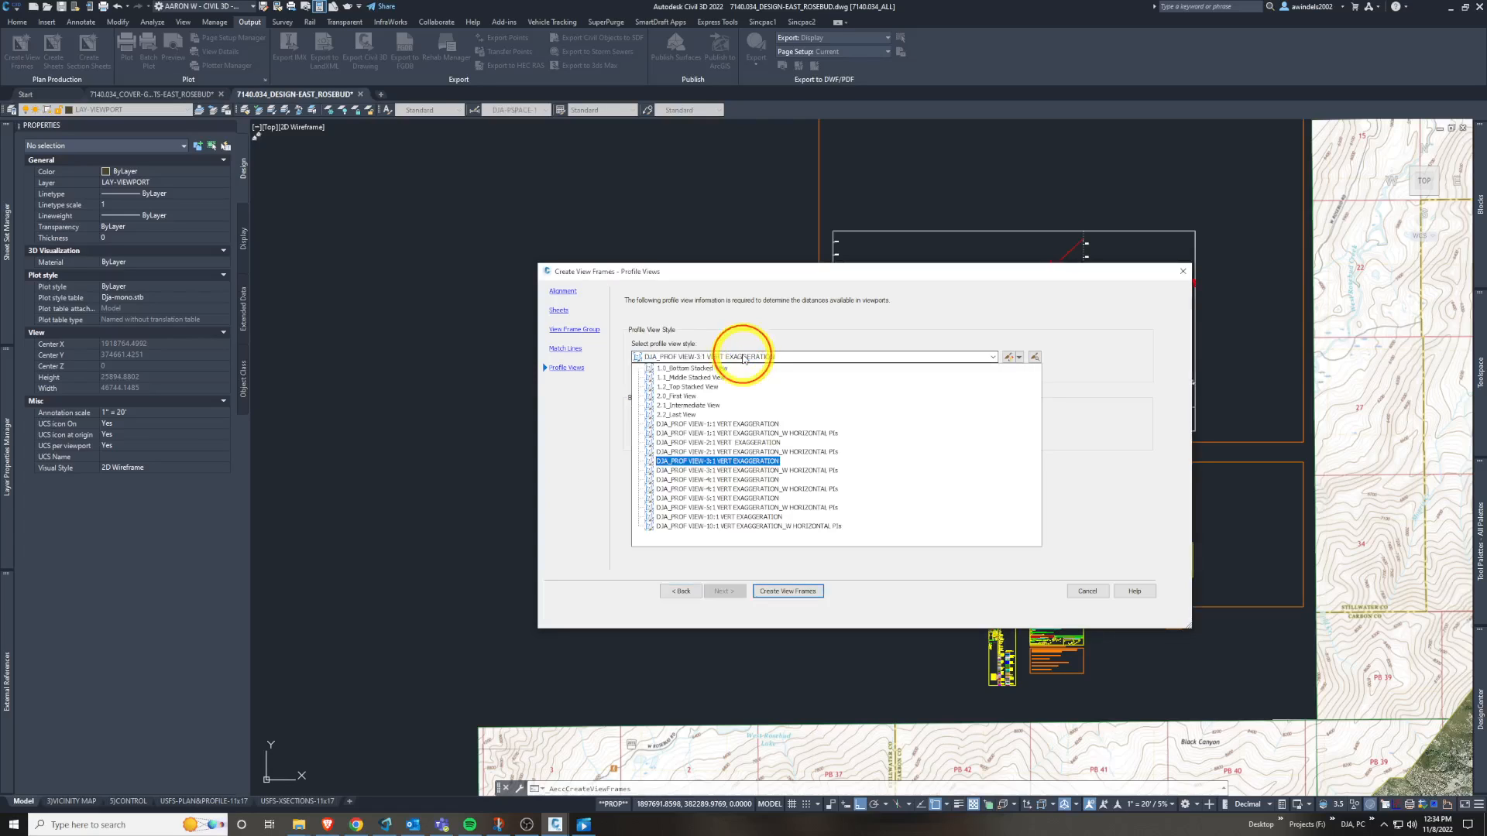
{"action": "left_click", "coordinate": [766, 461]}
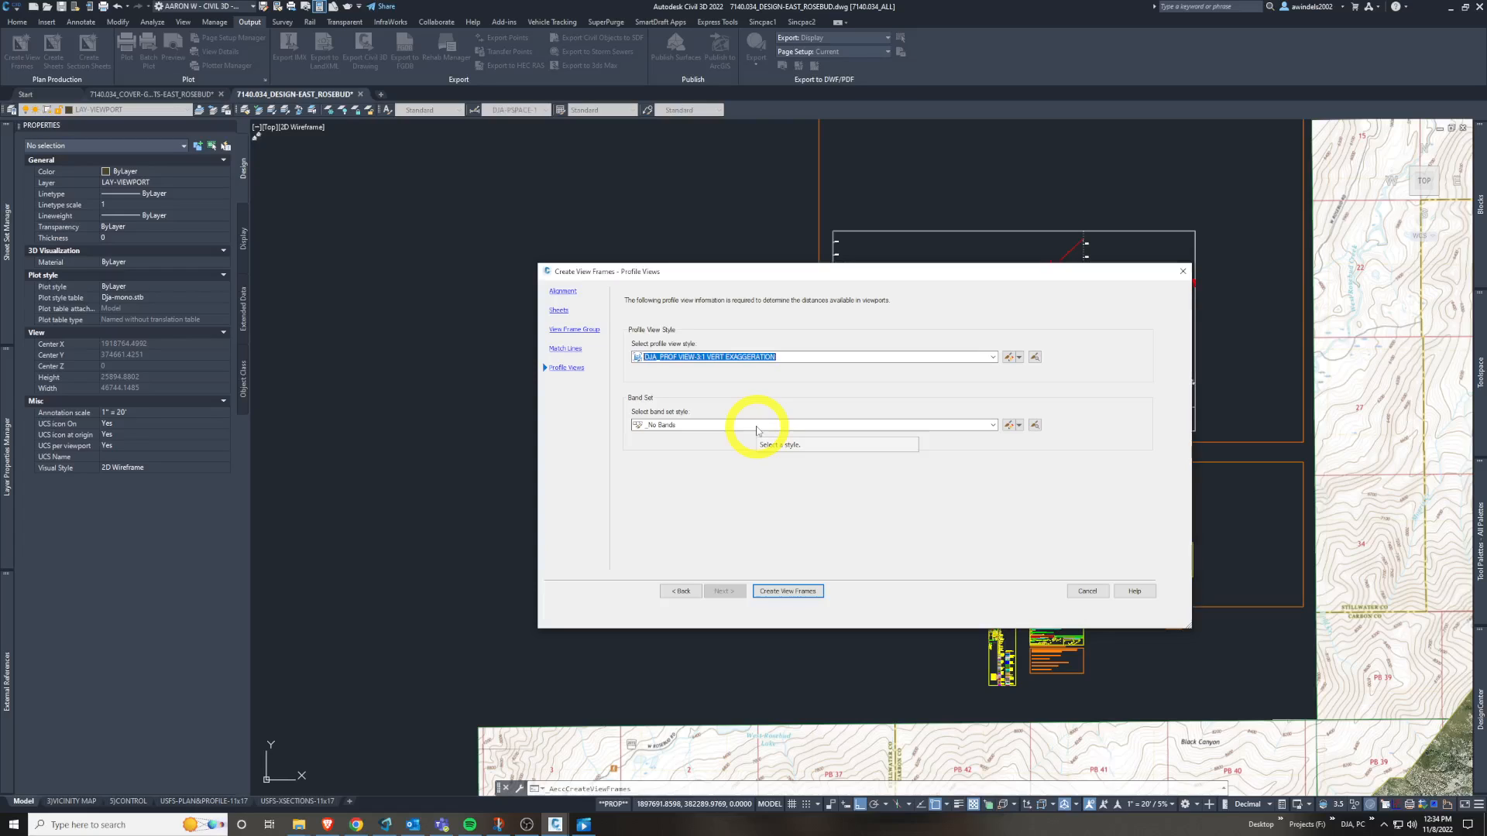
- Choose P&P Creation Bands as the band set style and open that band set for editing
{"action": "left_click", "coordinate": [757, 431]}
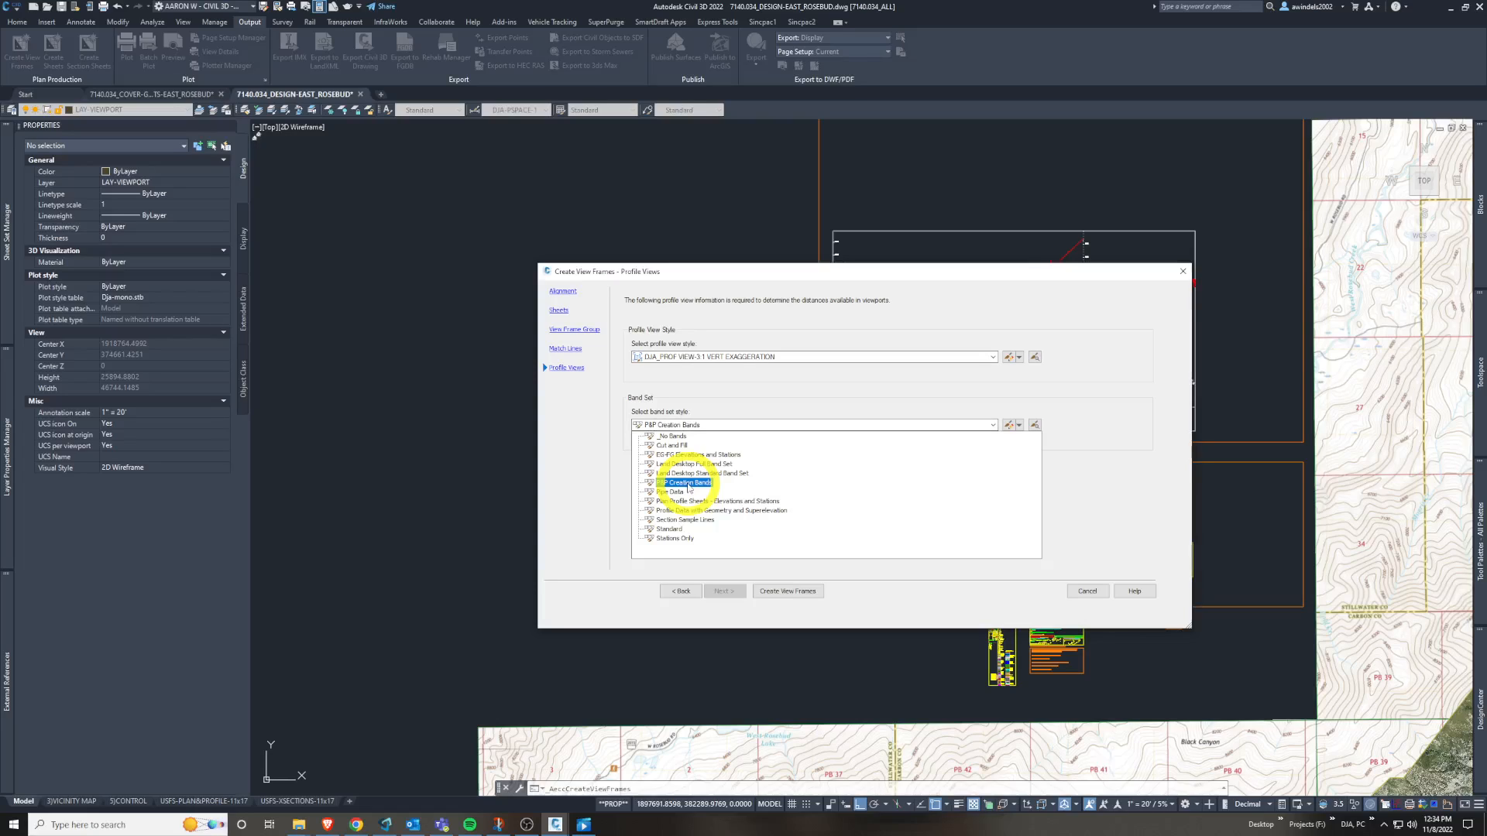
{"action": "left_click", "coordinate": [685, 483]}
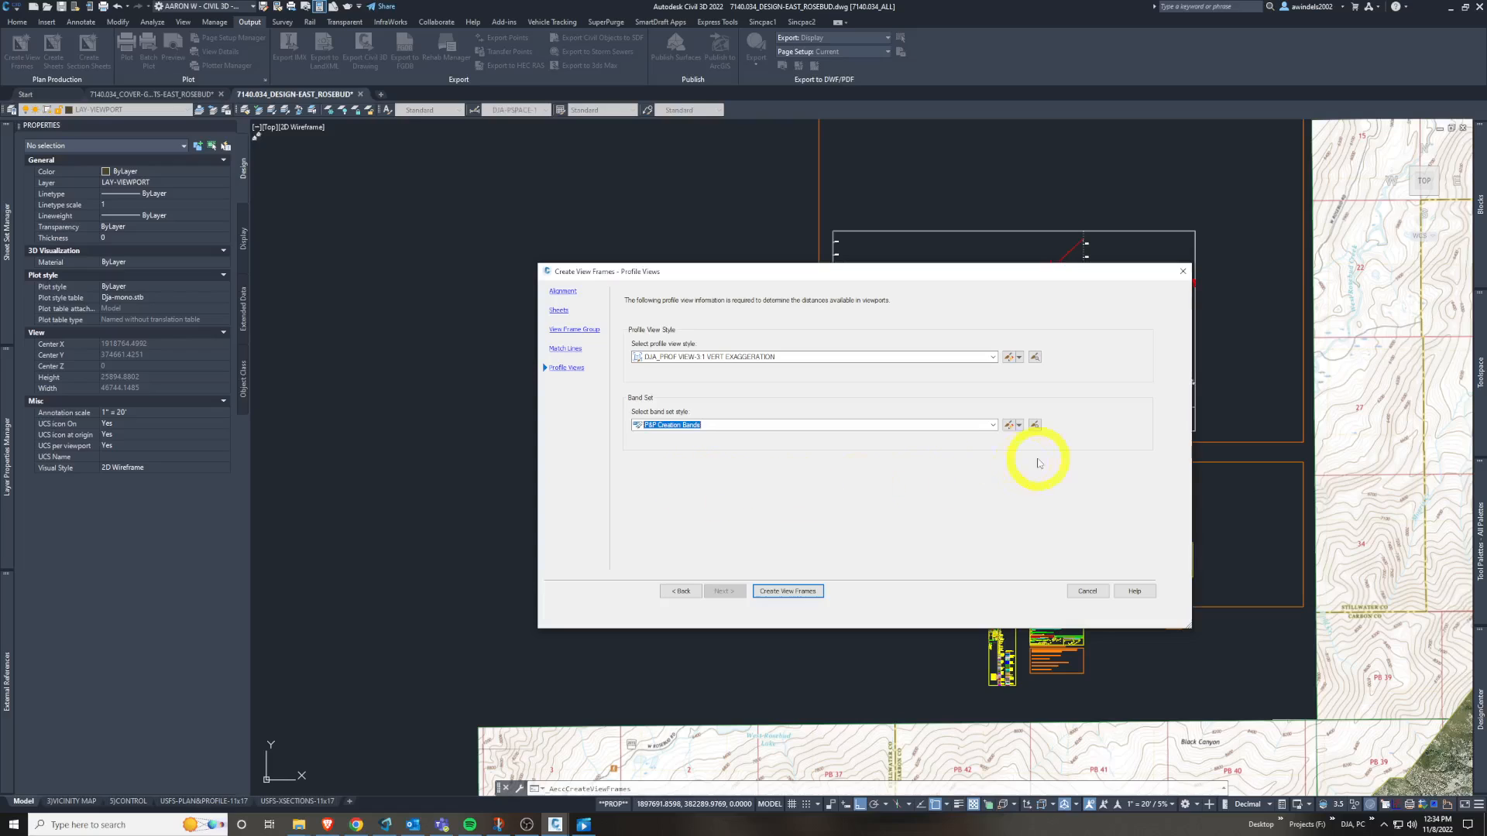
{"action": "left_click", "coordinate": [1010, 426]}
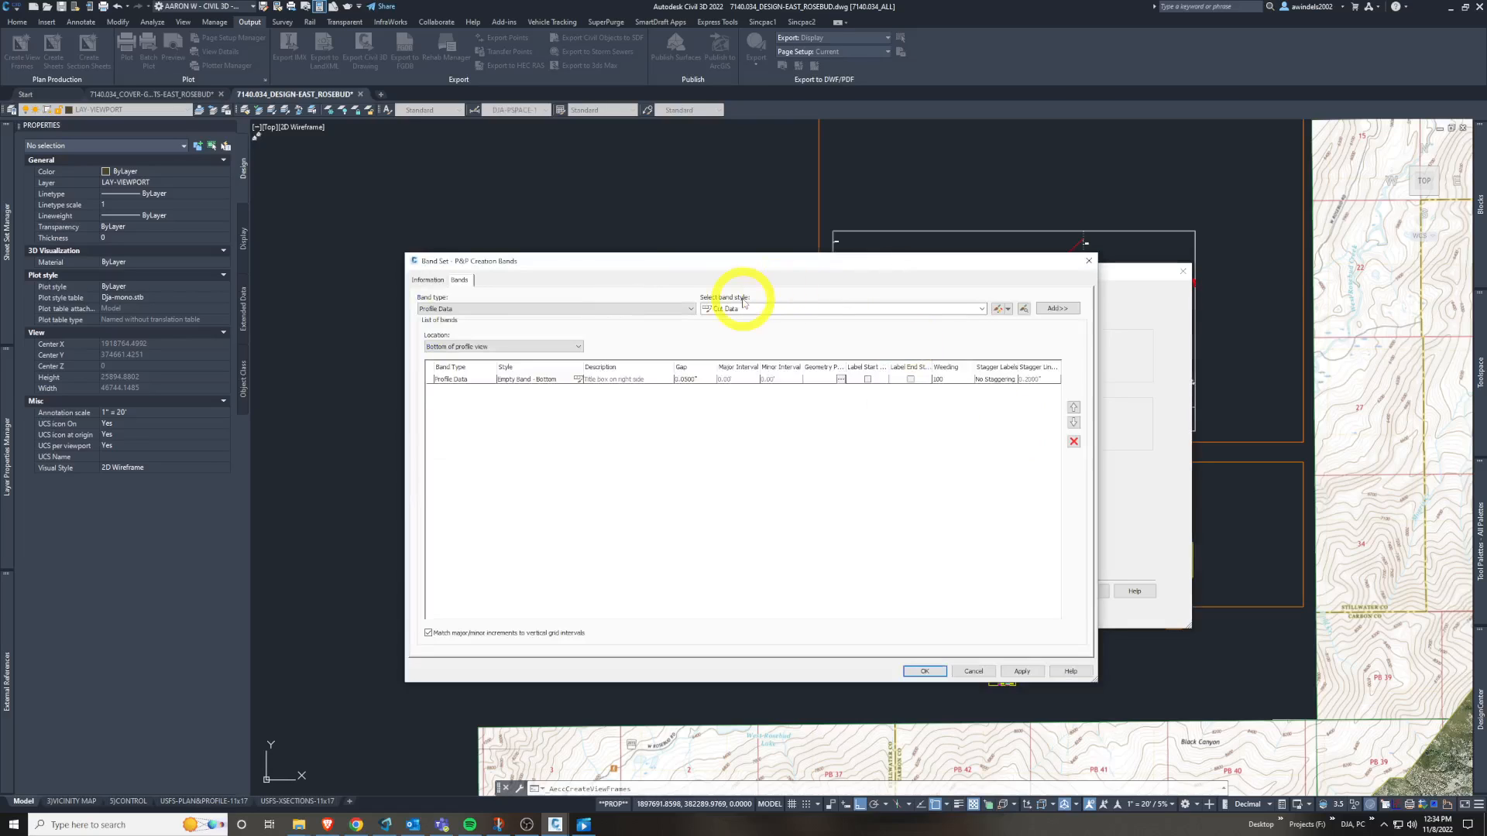
- Examine the band styles and gaps of the profile data bands at the bottom and top of the profile view
{"action": "left_click", "coordinate": [717, 308]}
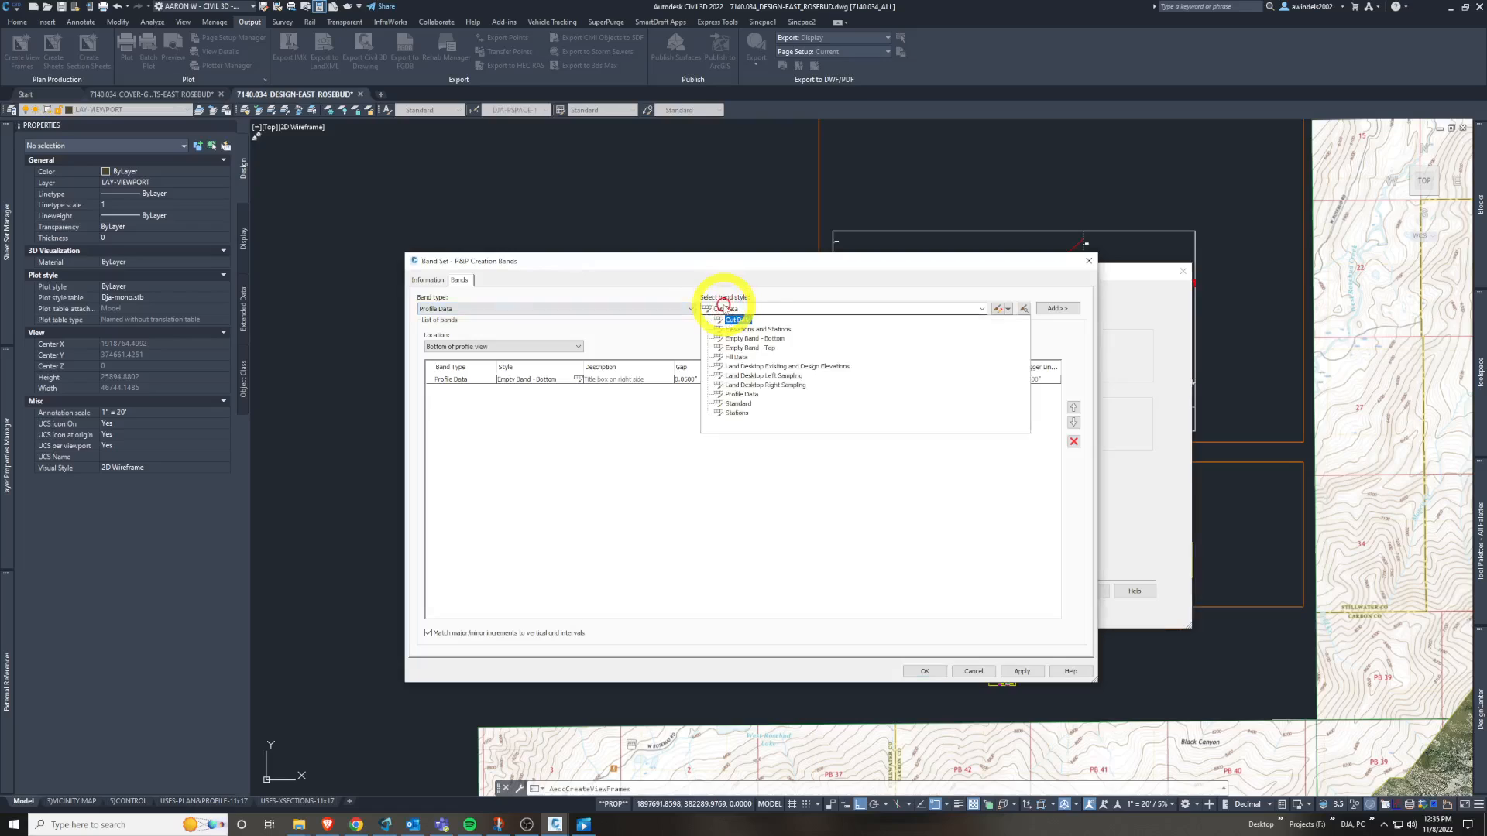
{"action": "left_click", "coordinate": [701, 309]}
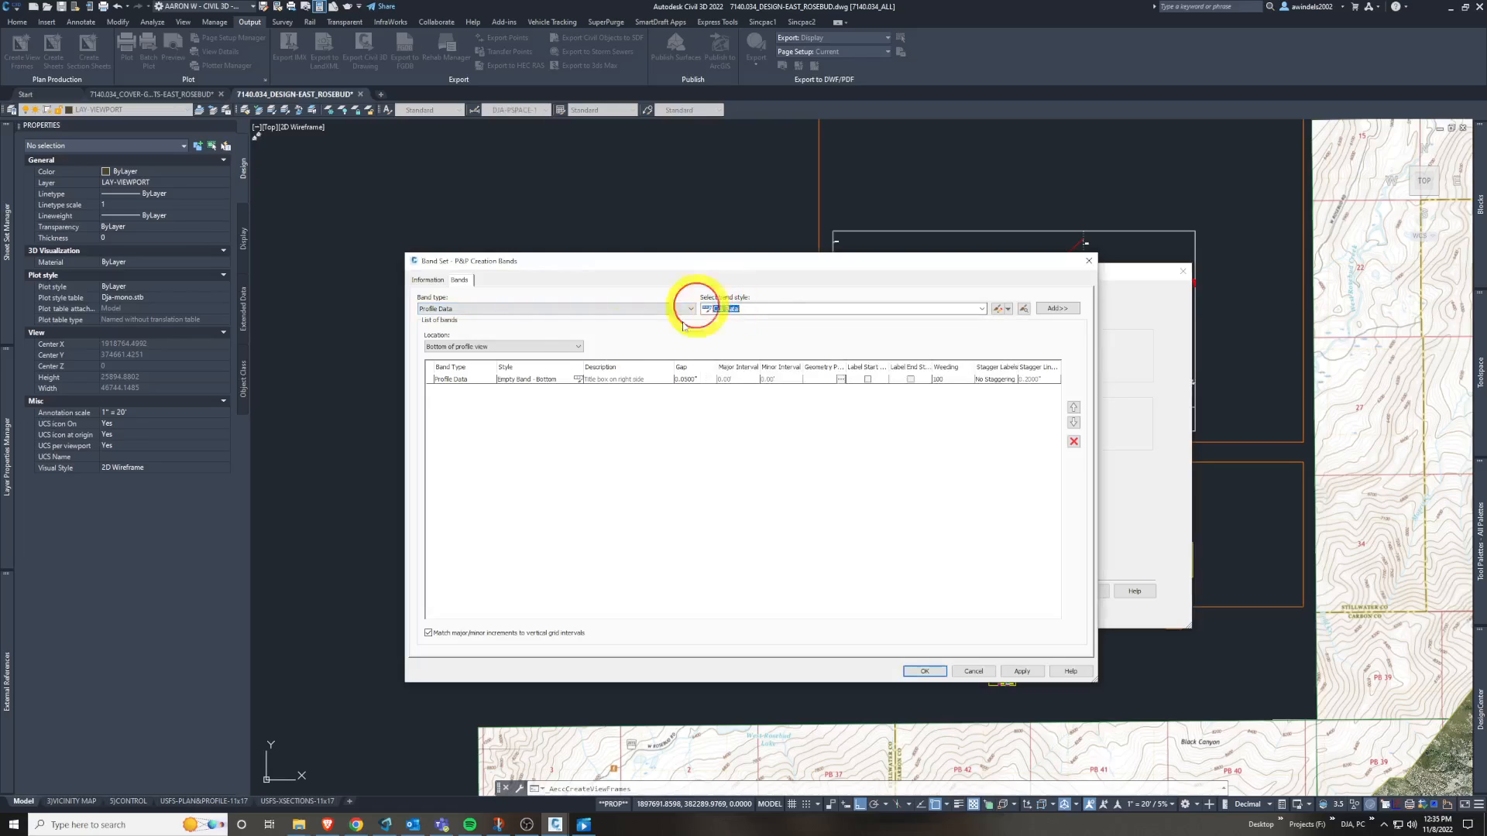
{"action": "left_click", "coordinate": [530, 387]}
{"action": "left_click", "coordinate": [690, 390]}
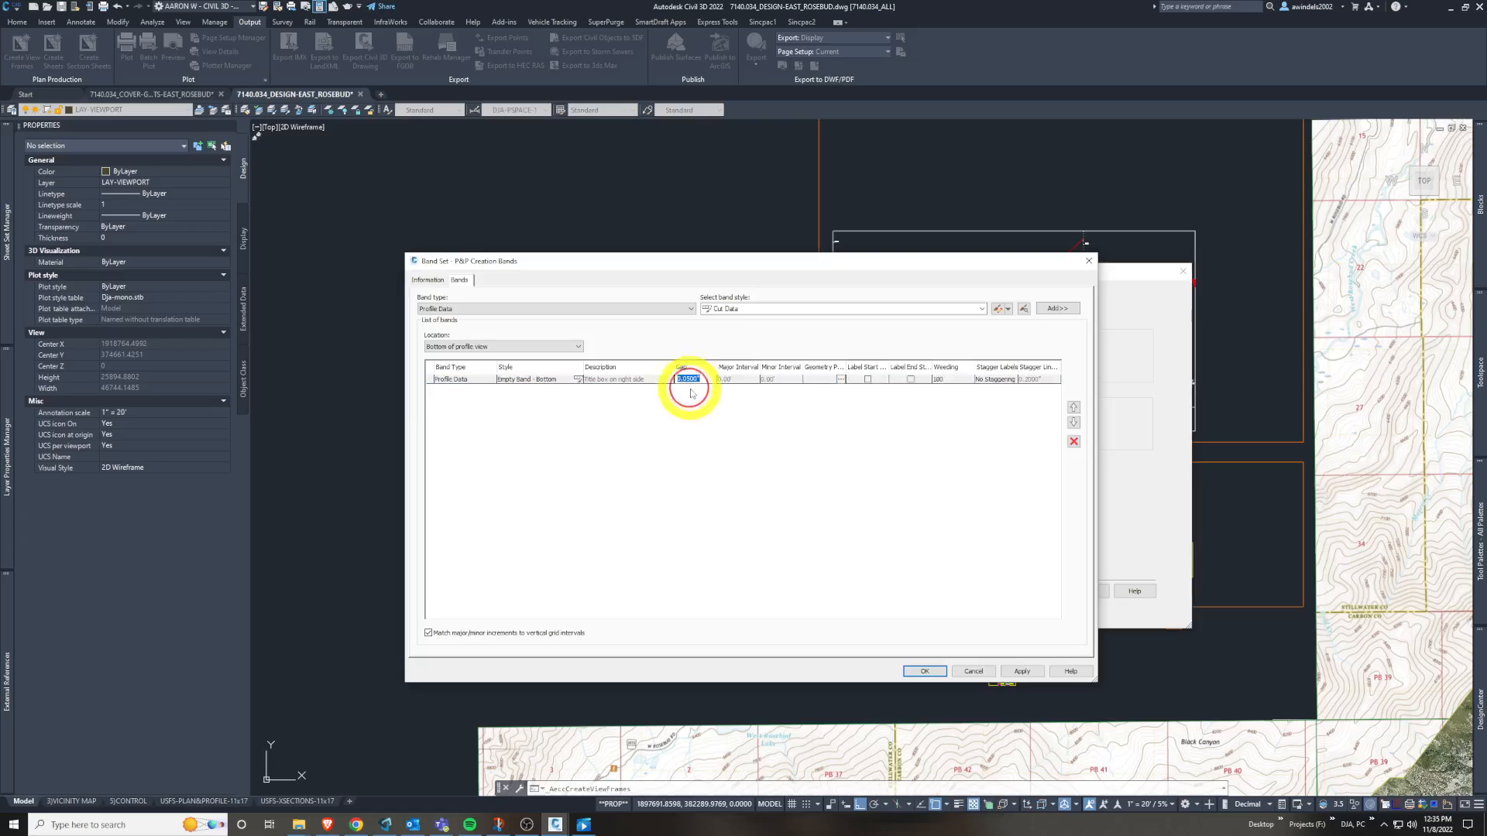
{"action": "left_click", "coordinate": [700, 379]}
{"action": "left_click", "coordinate": [514, 347]}
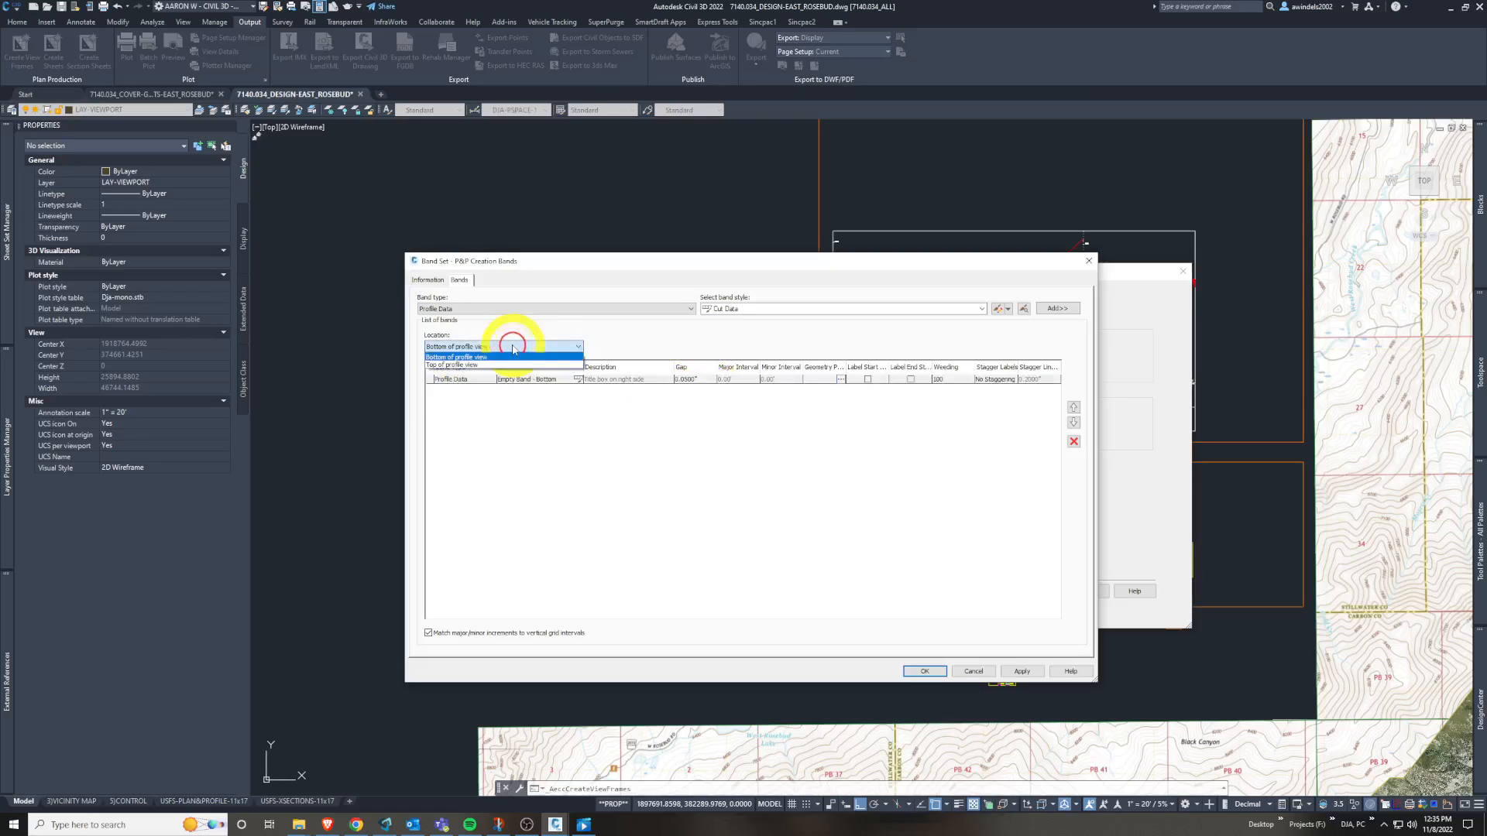
{"action": "left_click", "coordinate": [504, 365]}
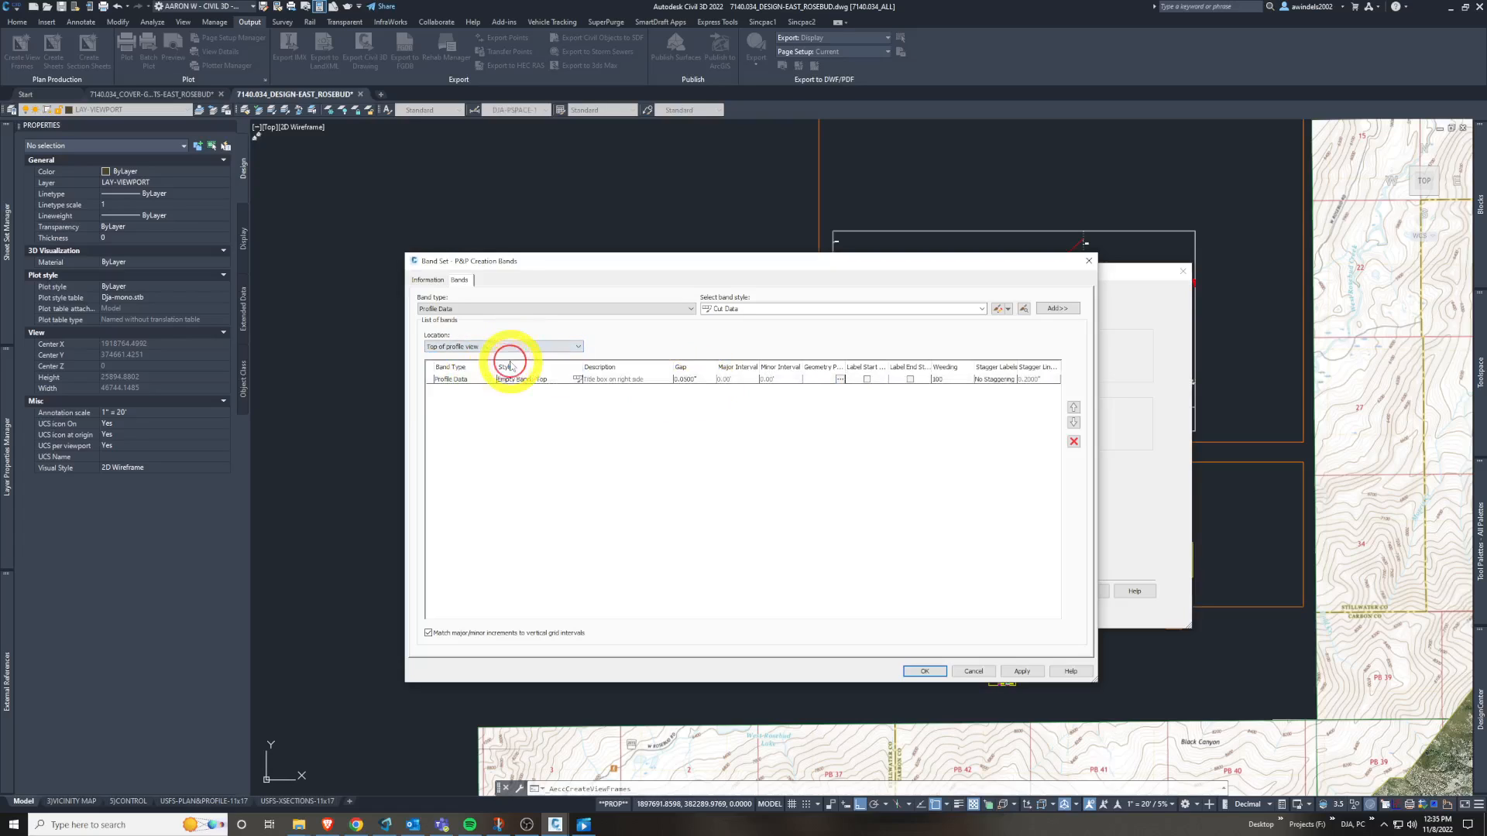
{"action": "left_click", "coordinate": [696, 380]}
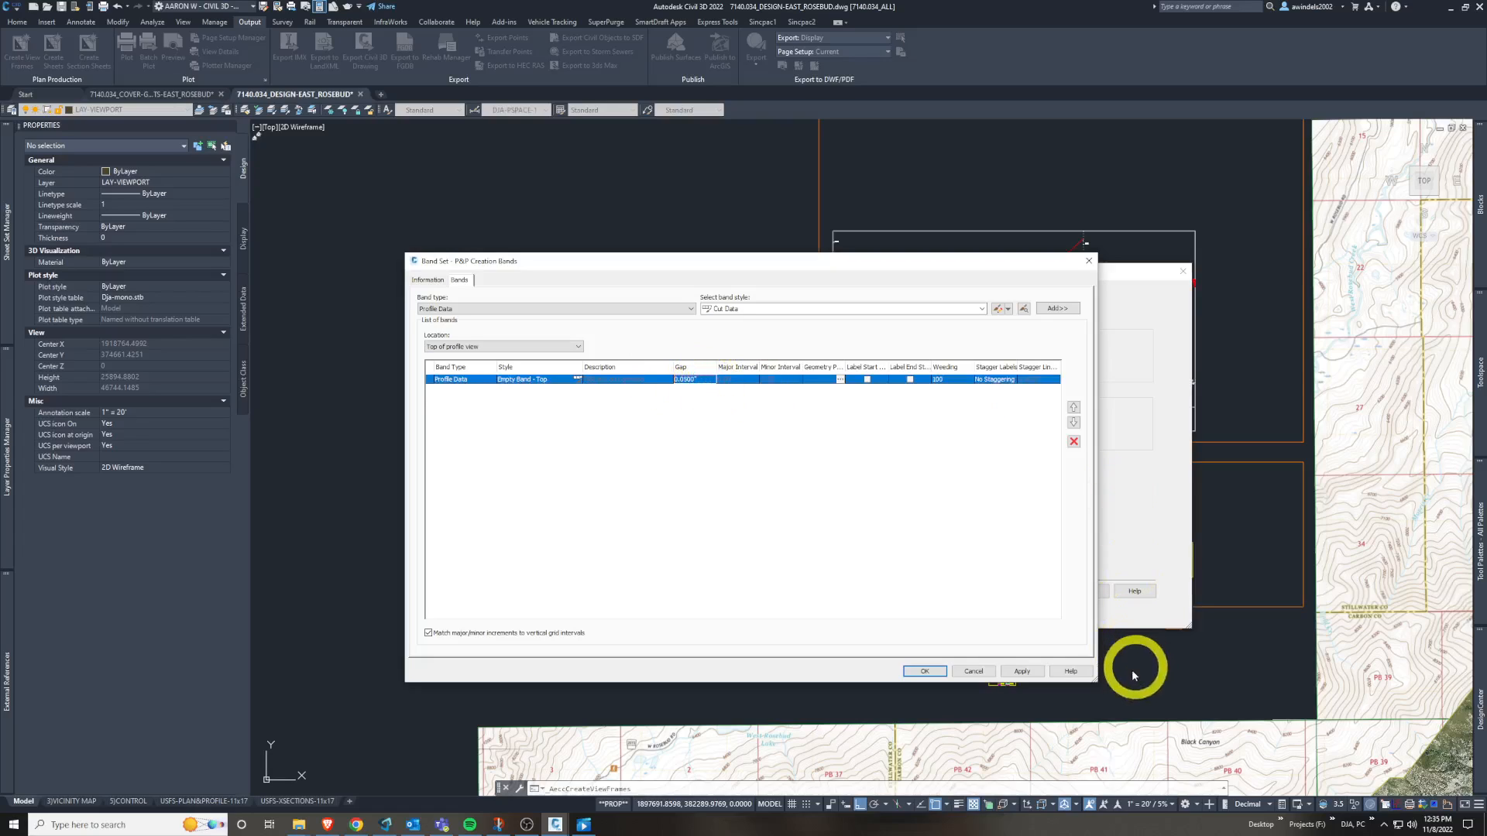
- Enlarge the band set window and look through the available profile data band styles and band types
{"action": "left_click_drag", "start_coordinate": [1093, 681], "coordinate": [1305, 670]}
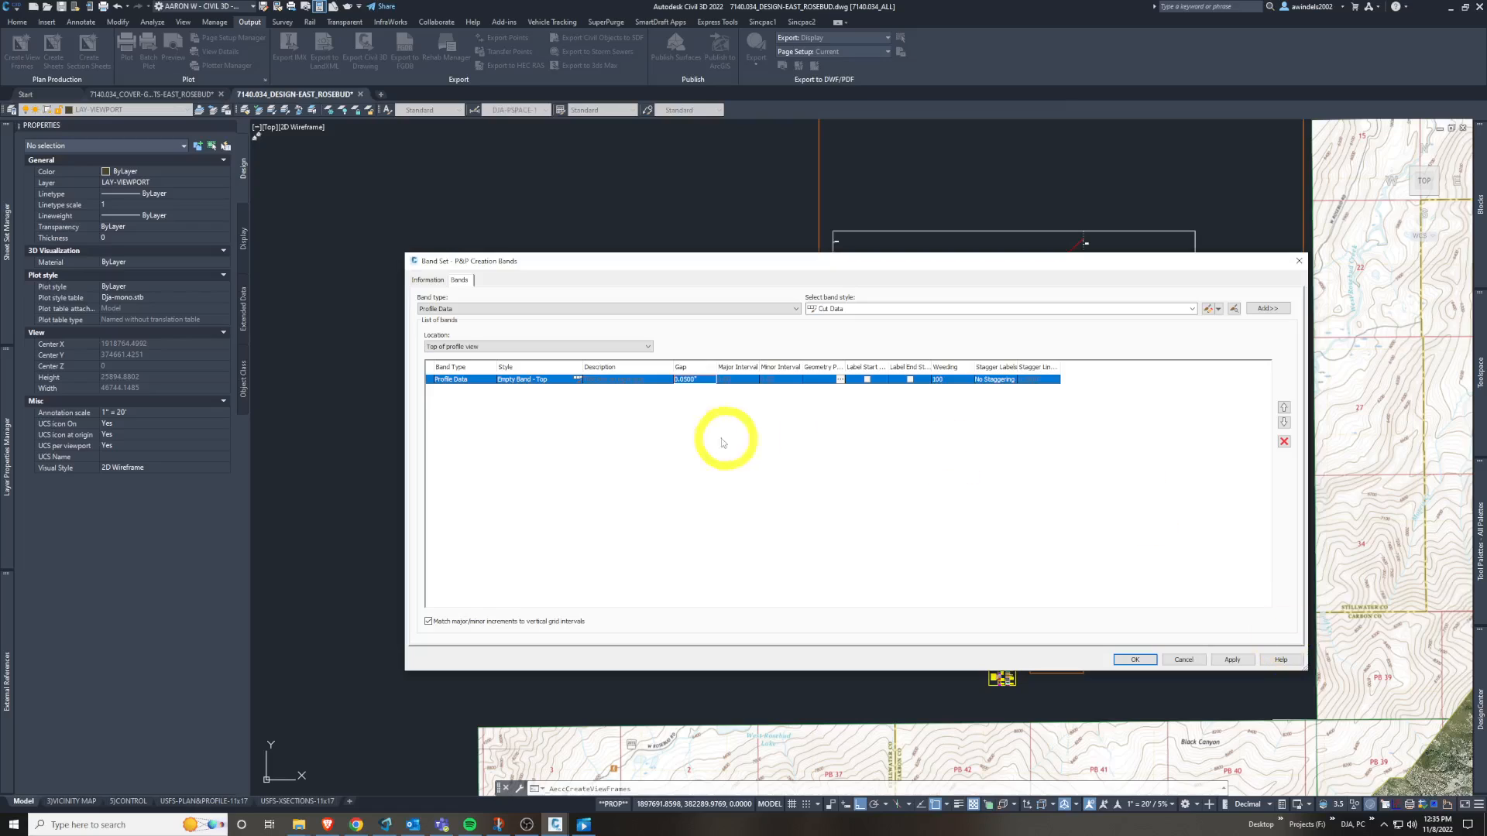
{"action": "left_click_drag", "start_coordinate": [745, 268], "coordinate": [710, 262]}
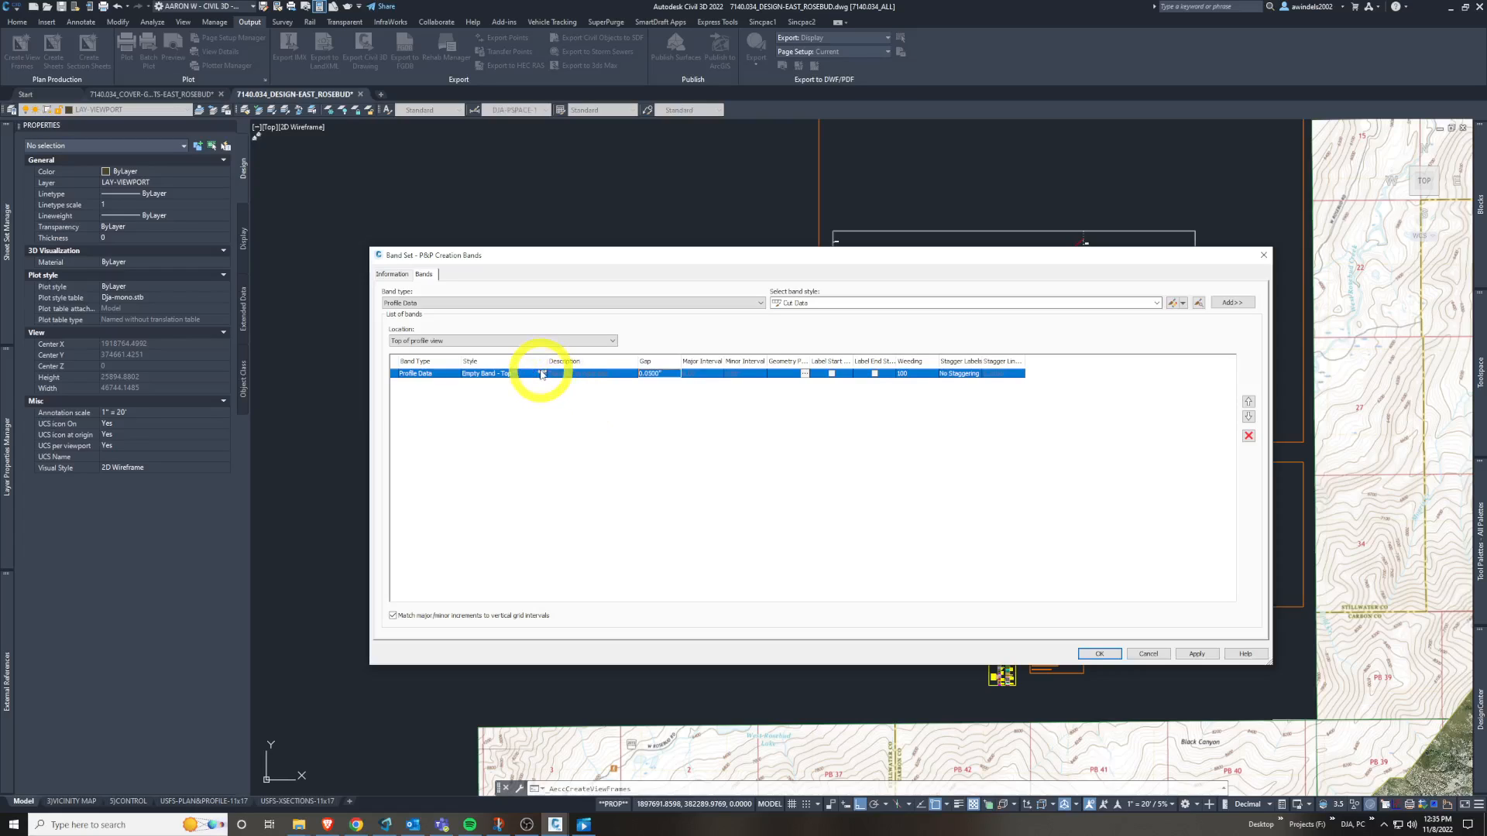
{"action": "left_click", "coordinate": [928, 299]}
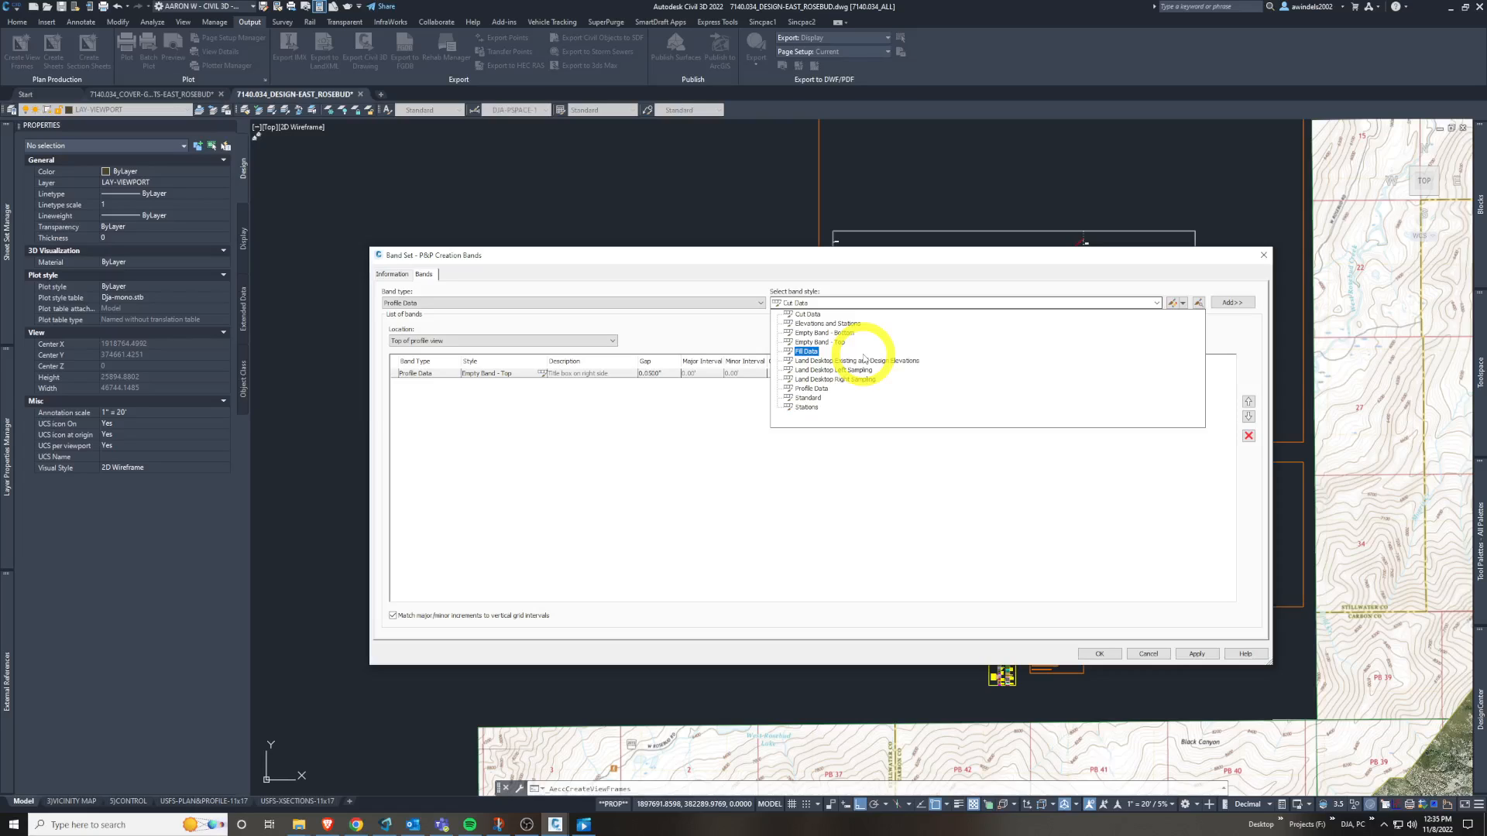
{"action": "key", "text": "Escape"}
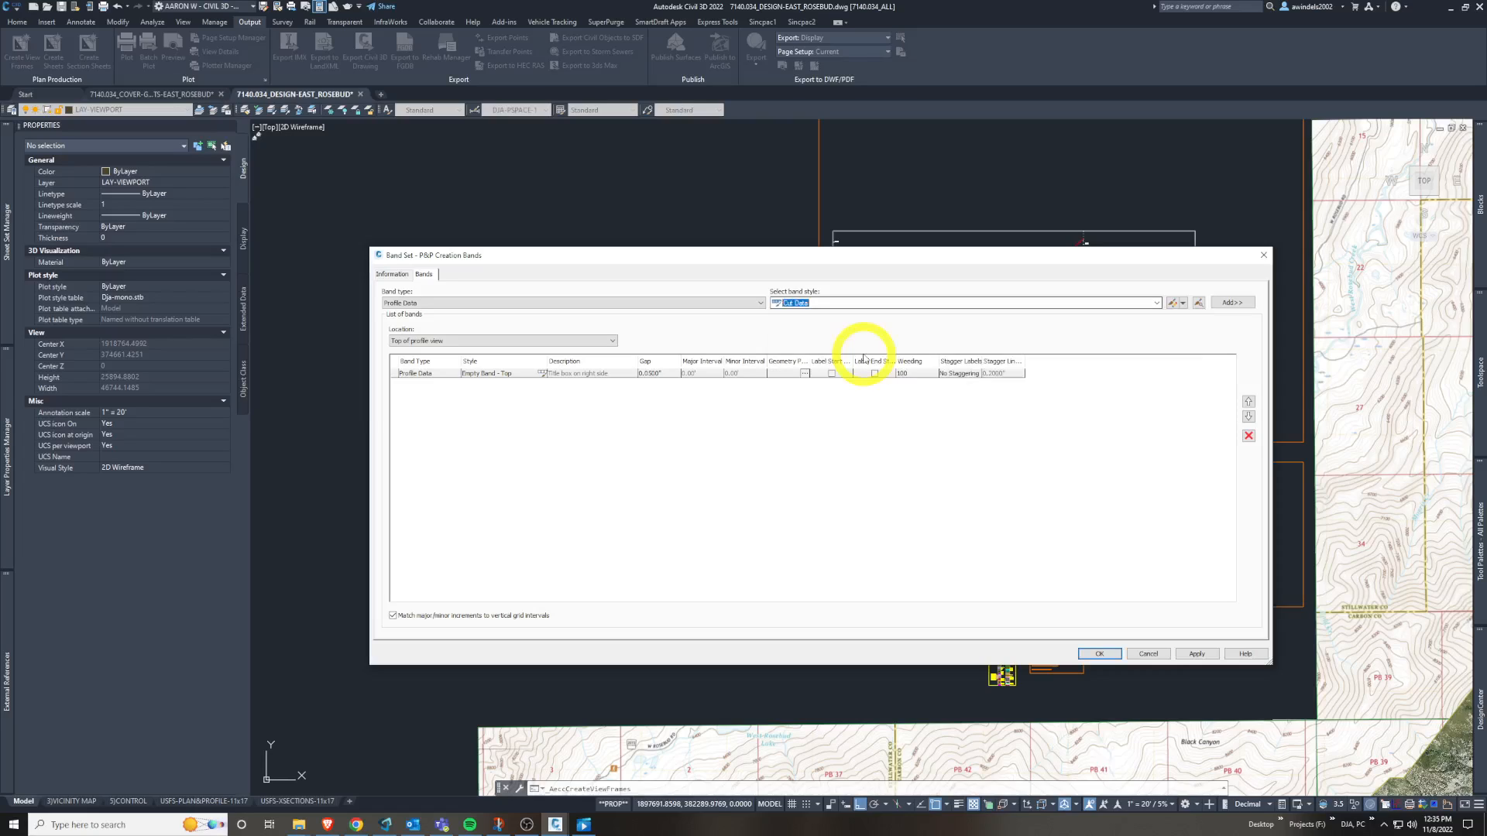
{"action": "left_click", "coordinate": [455, 303]}
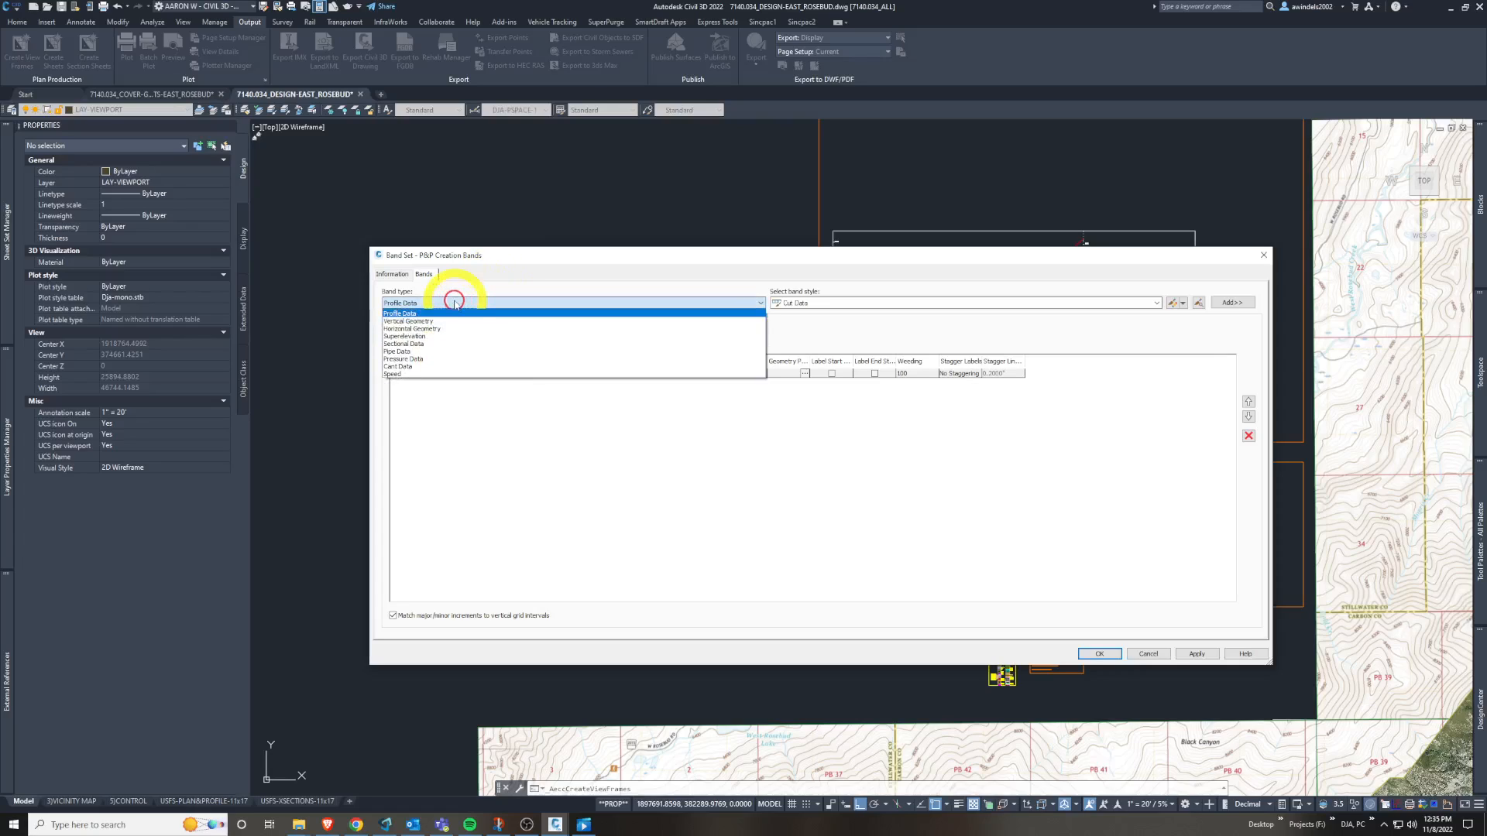
{"action": "key", "text": "Escape"}
- Review the band set's name, description and modification information, and close the band set
{"action": "left_click", "coordinate": [392, 274]}
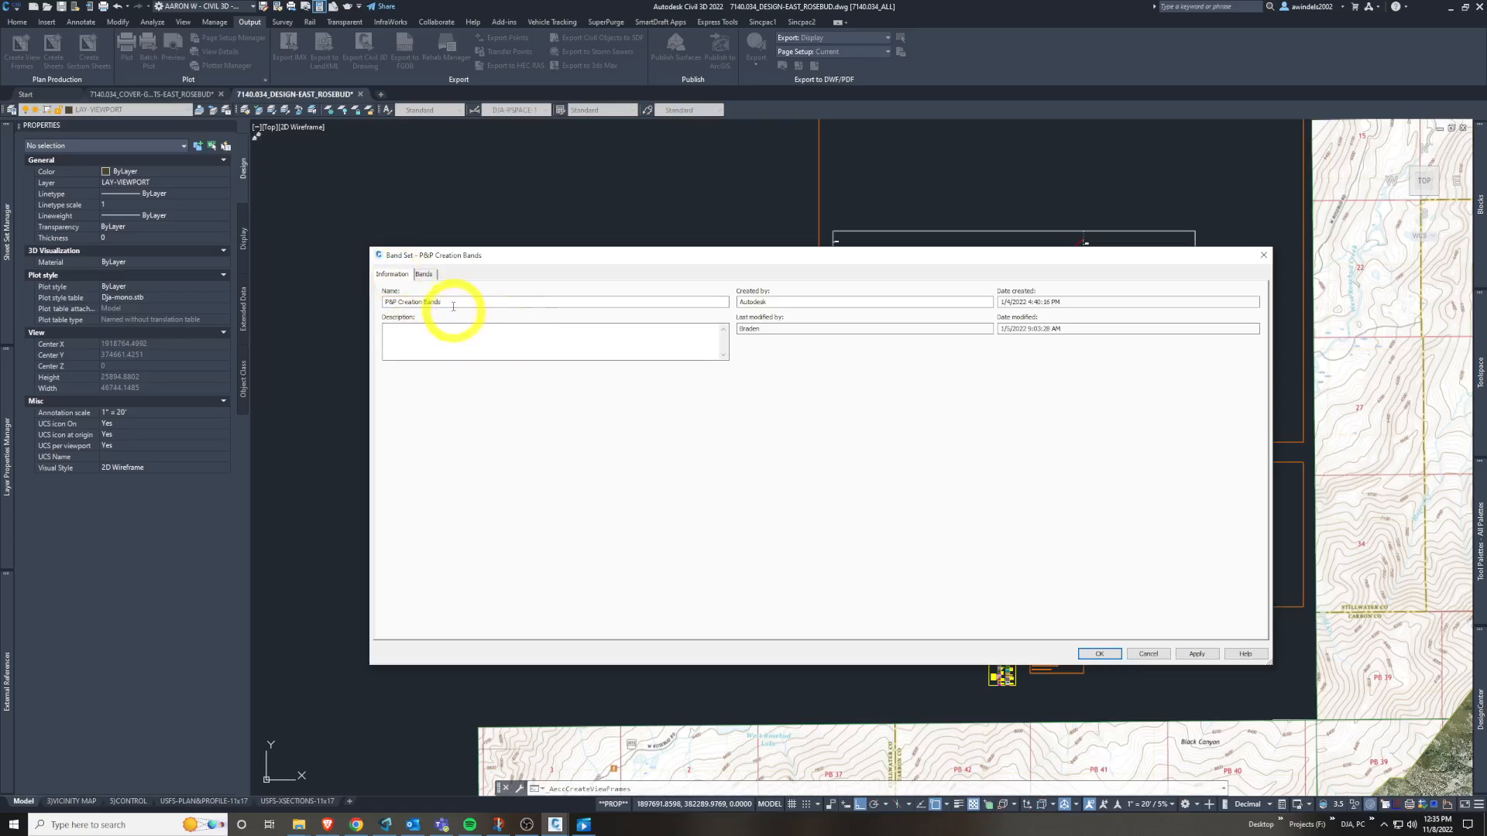
{"action": "left_click_drag", "start_coordinate": [454, 305], "coordinate": [323, 316]}
{"action": "left_click", "coordinate": [627, 324]}
{"action": "double_click", "coordinate": [780, 328]}
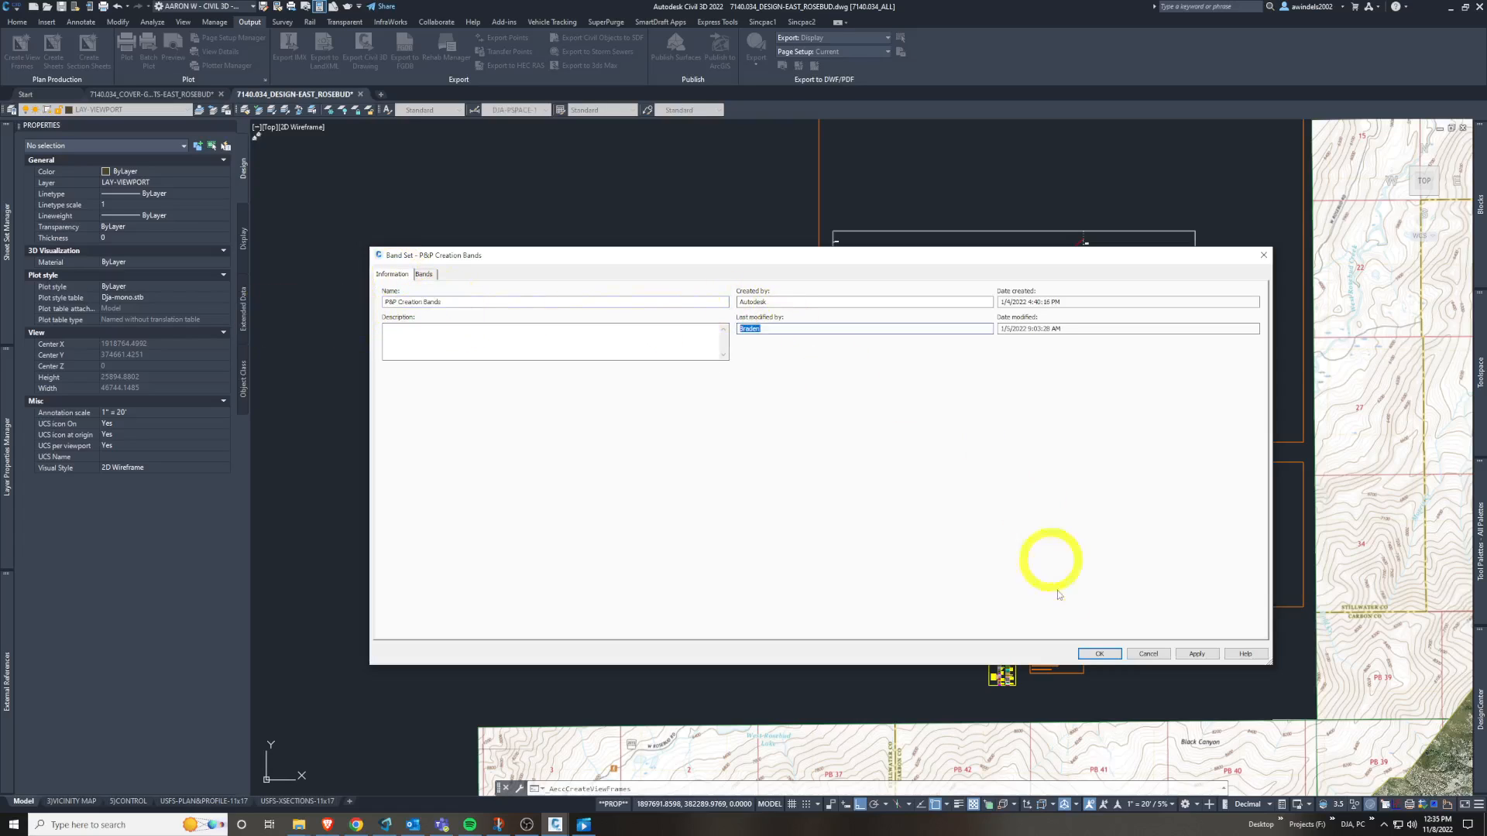
{"action": "left_click", "coordinate": [1117, 658]}
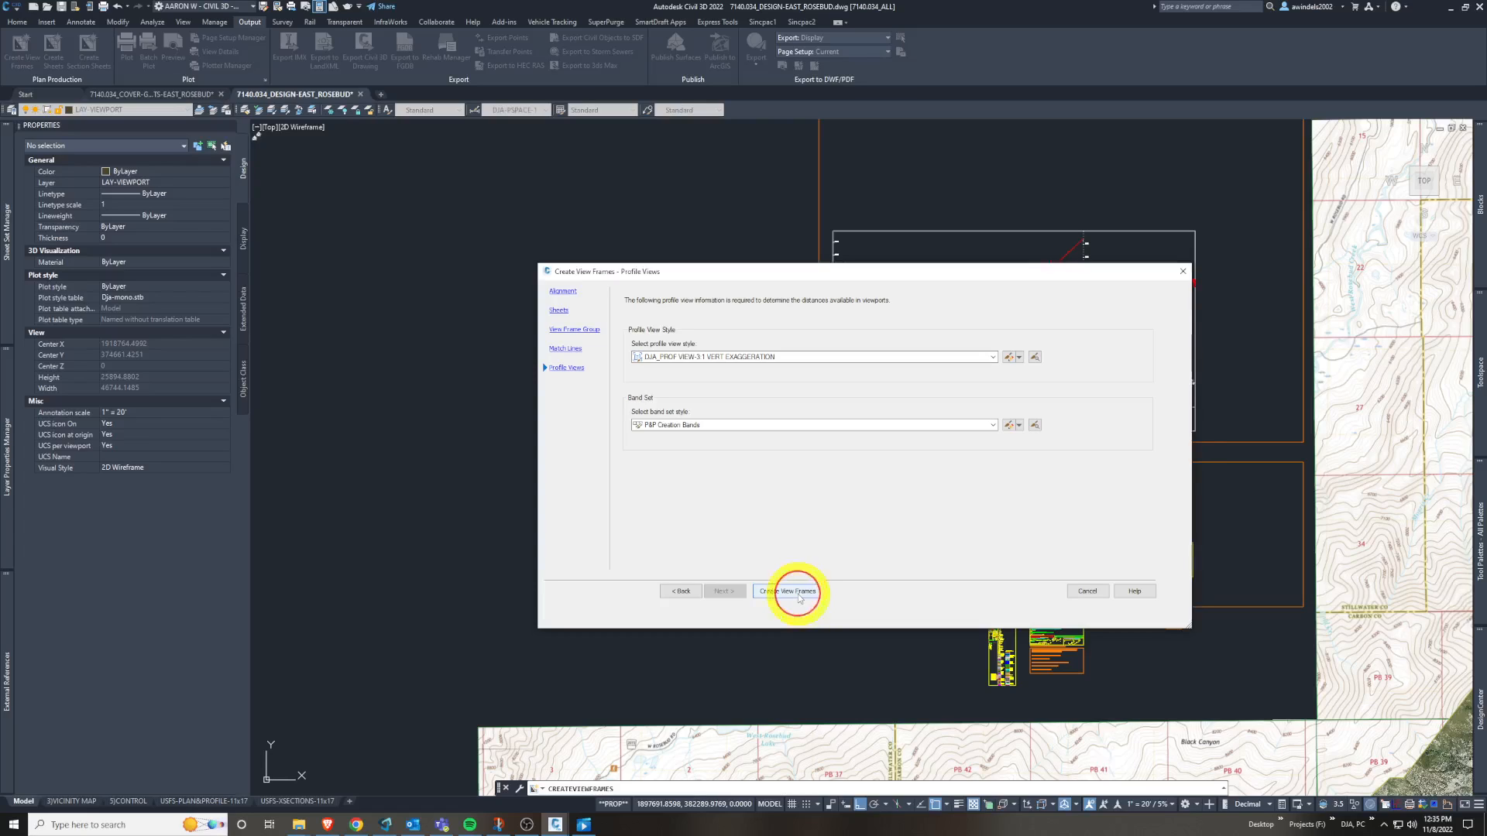
- Create the view frames with the configured settings and inspect the frames and match lines along the road alignment
{"action": "left_click", "coordinate": [798, 597]}
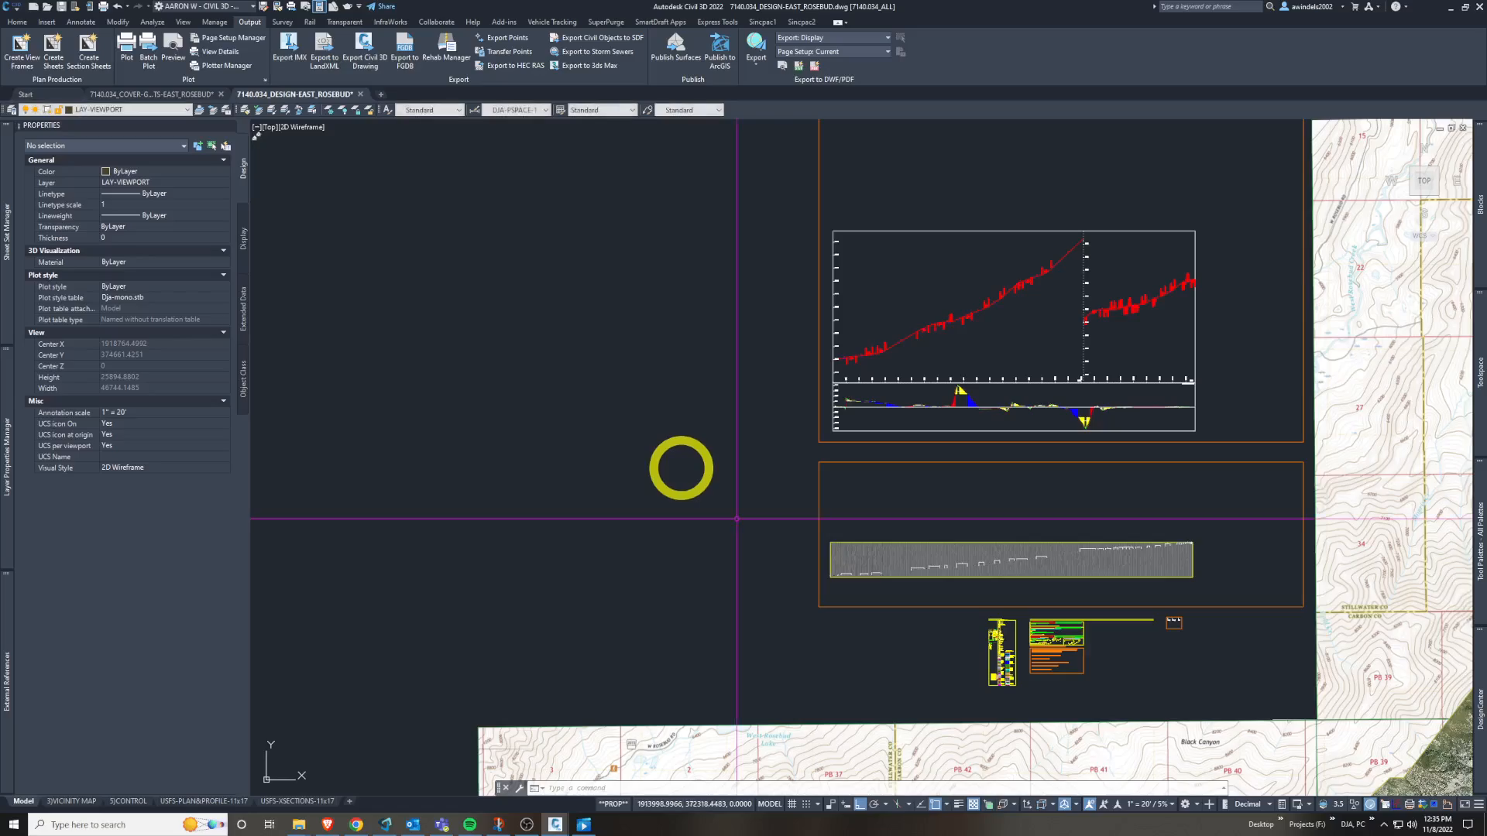
{"action": "middle_click_drag", "start_coordinate": [681, 468], "coordinate": [1079, 400]}
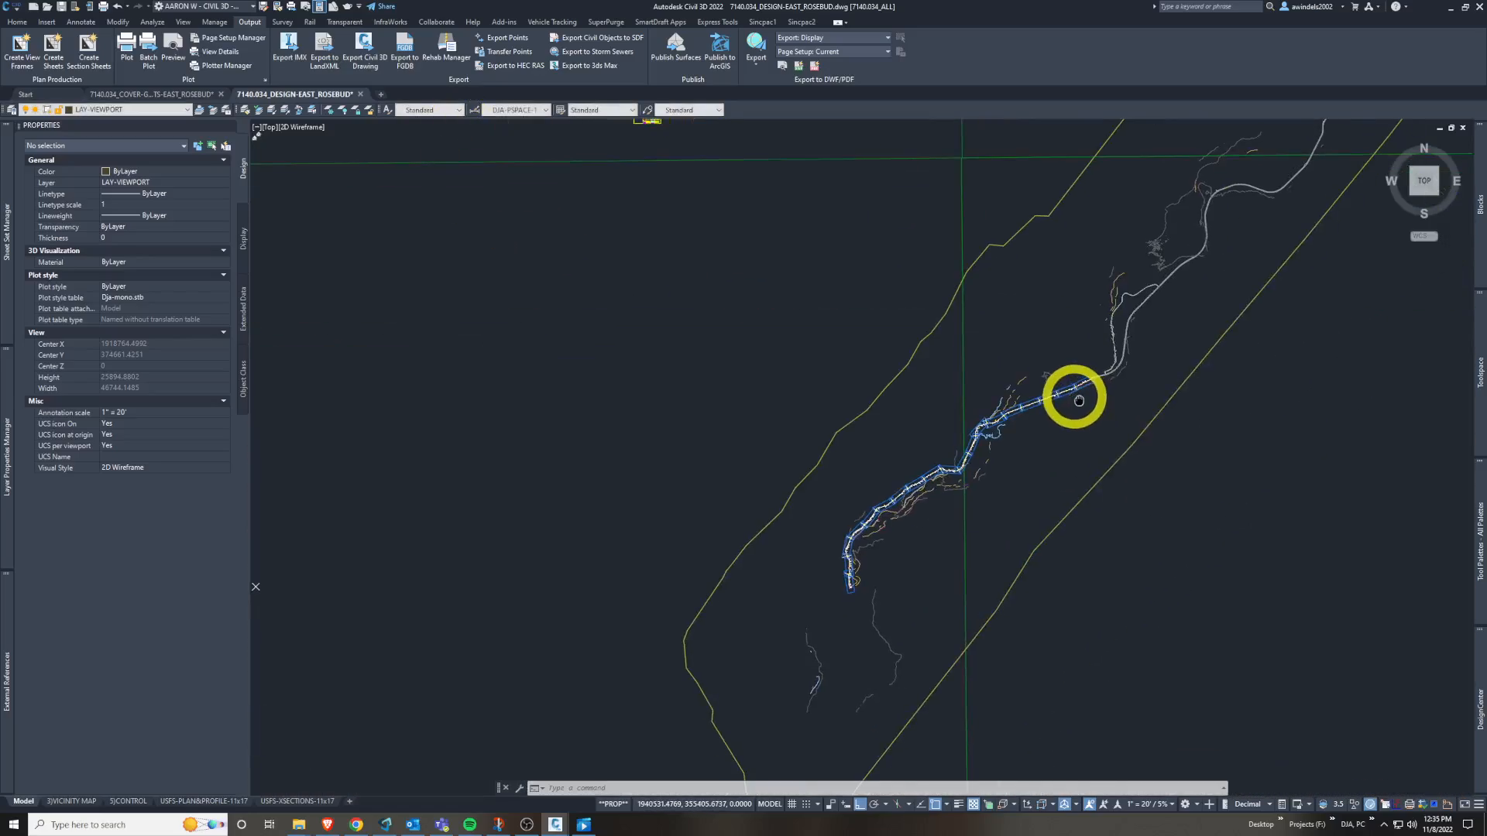
{"action": "scroll", "coordinate": [1079, 401], "scroll_direction": "up", "scroll_amount": 5}
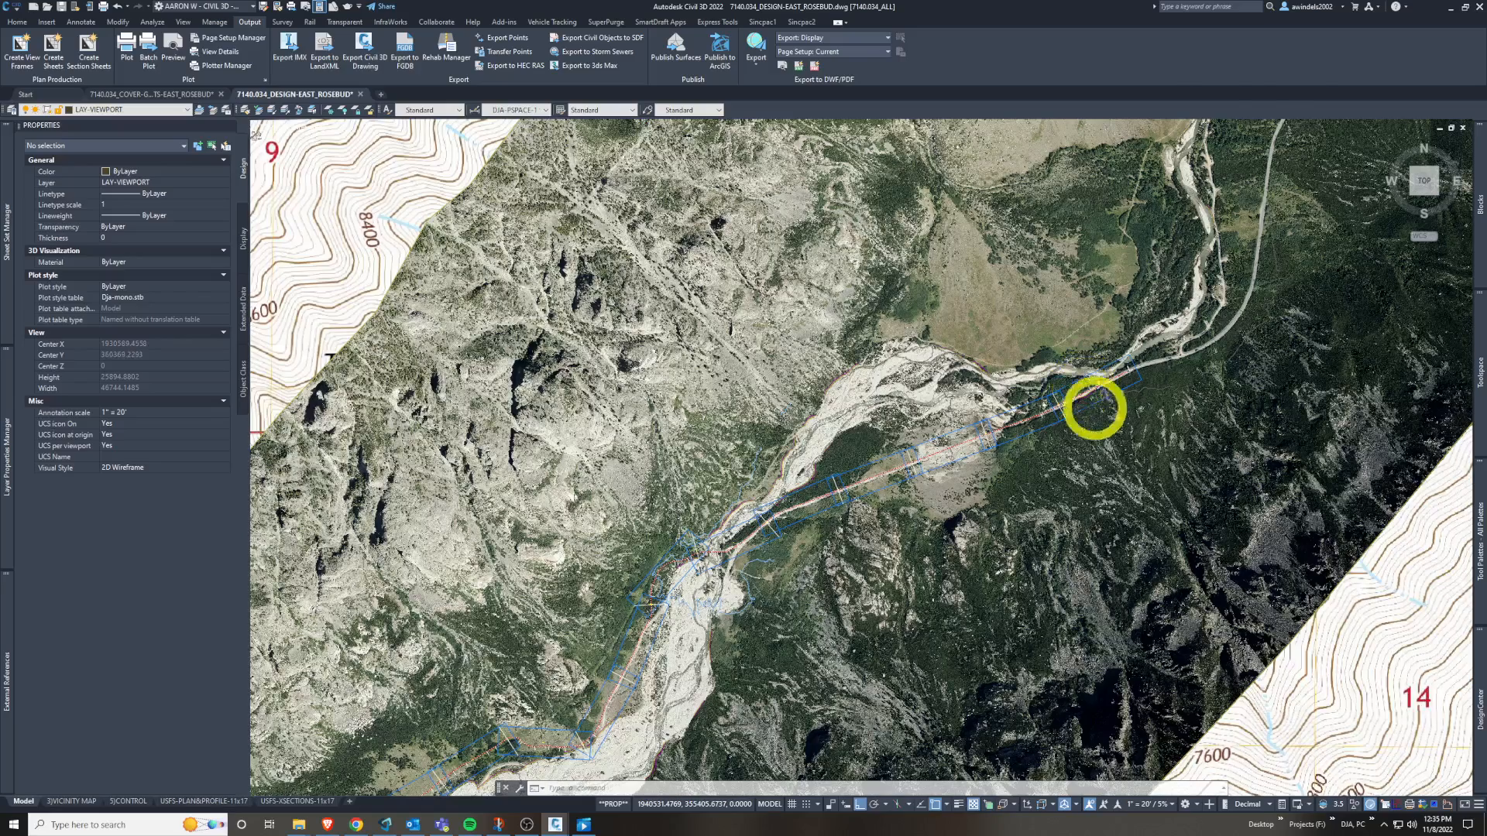
{"action": "scroll", "coordinate": [1095, 408], "scroll_direction": "up", "scroll_amount": 3}
{"action": "scroll", "coordinate": [1139, 453], "scroll_direction": "up", "scroll_amount": 5}
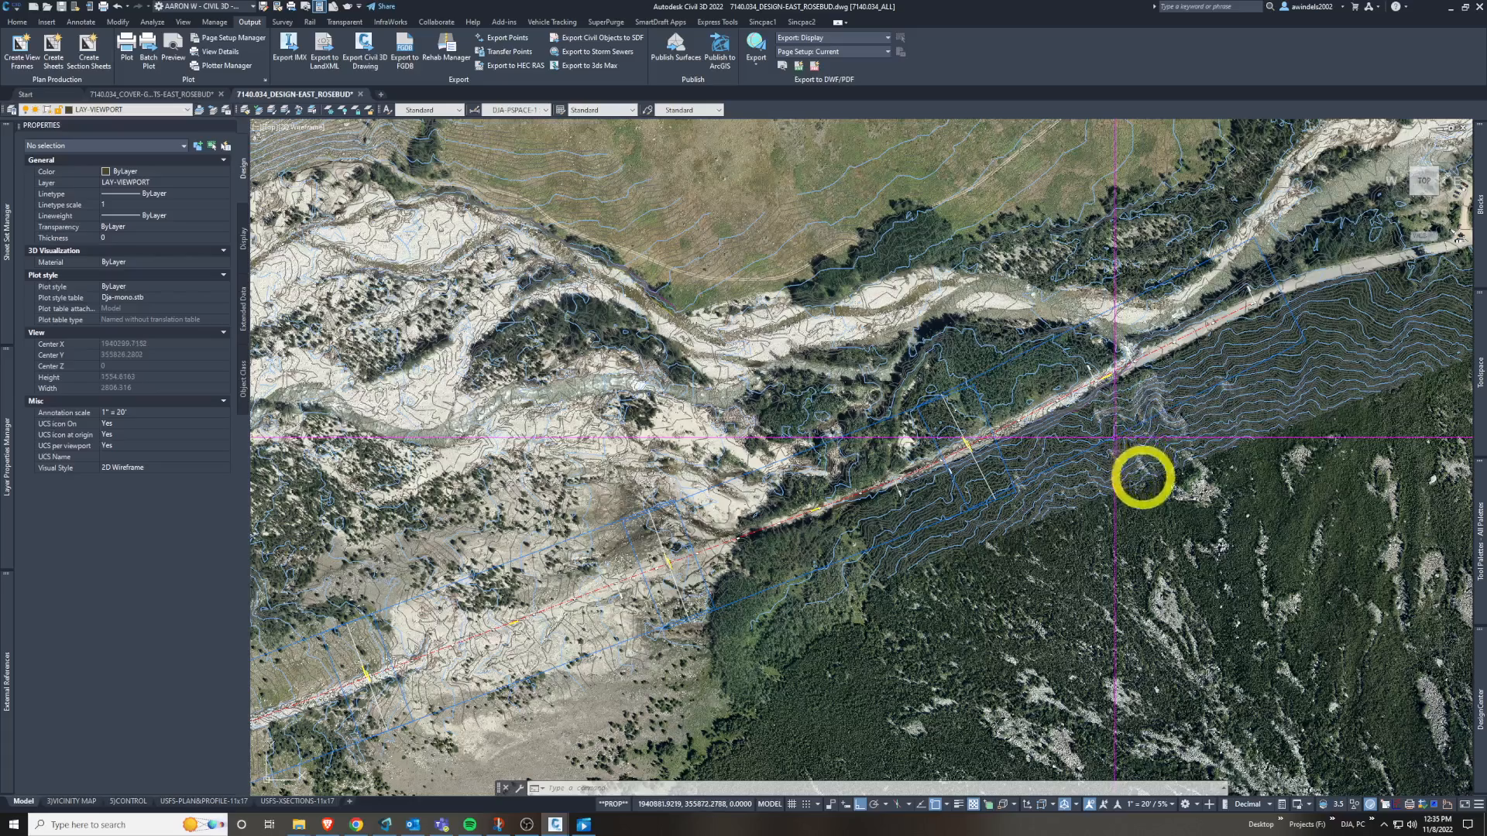
{"action": "middle_click_drag", "start_coordinate": [1142, 475], "coordinate": [1085, 538]}
{"action": "scroll", "coordinate": [1084, 539], "scroll_direction": "up", "scroll_amount": 2}
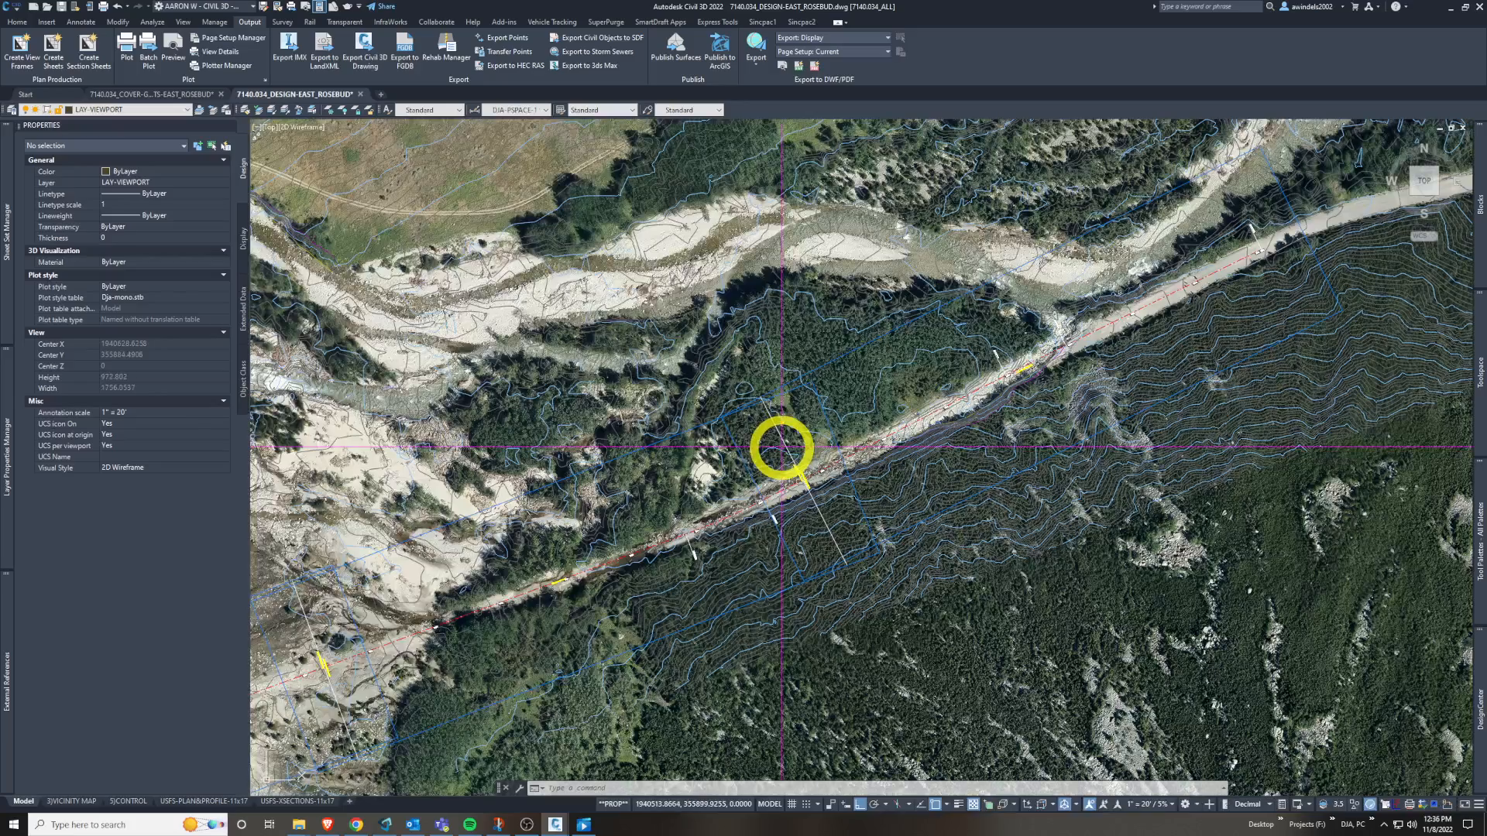
- Select two neighbouring match lines and the view frame between them to examine how the frame overlaps them, and clear the selection
{"action": "left_click", "coordinate": [780, 448]}
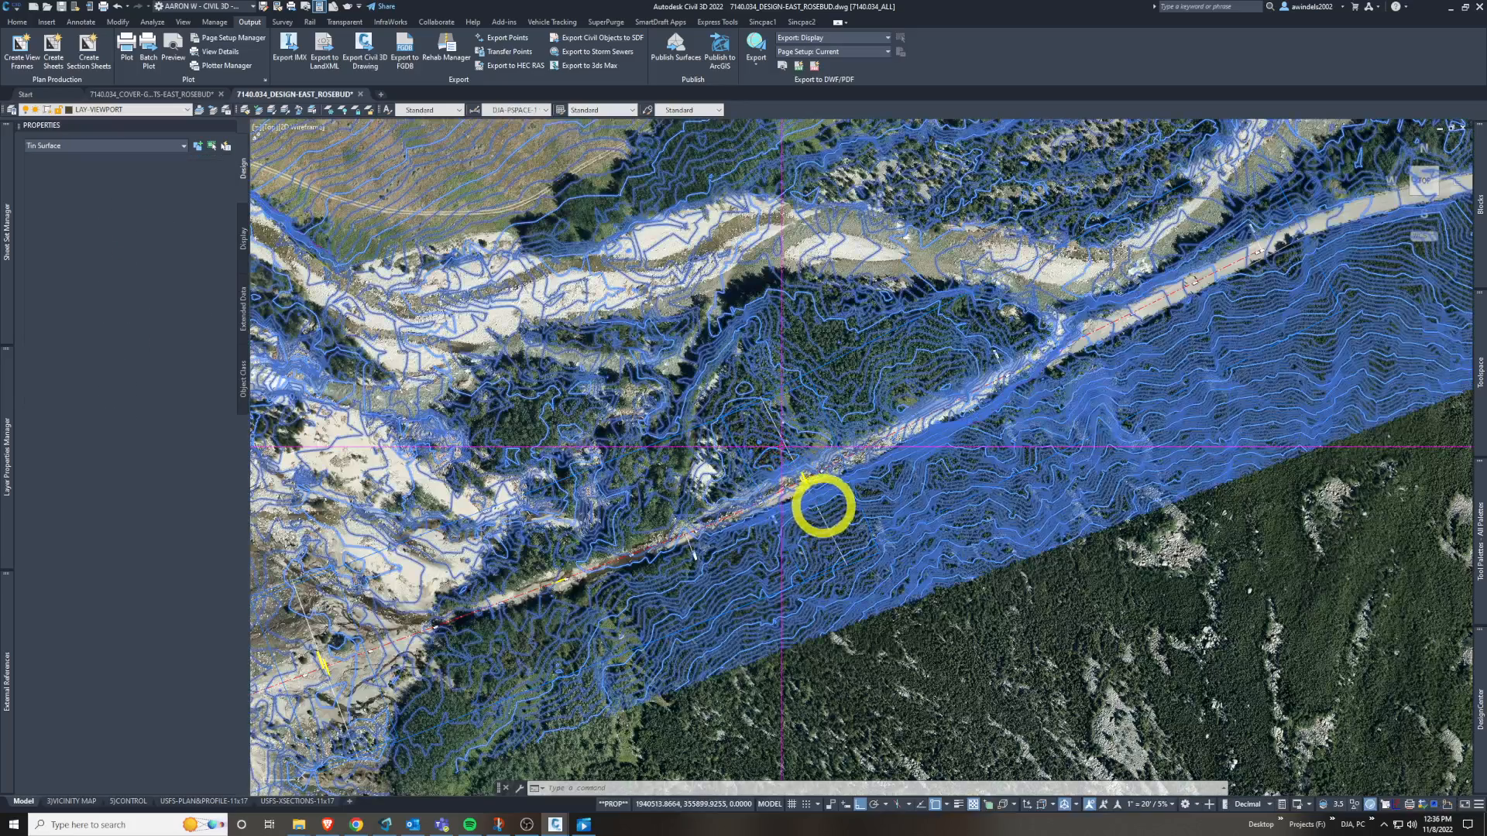
{"action": "key", "text": "Escape"}
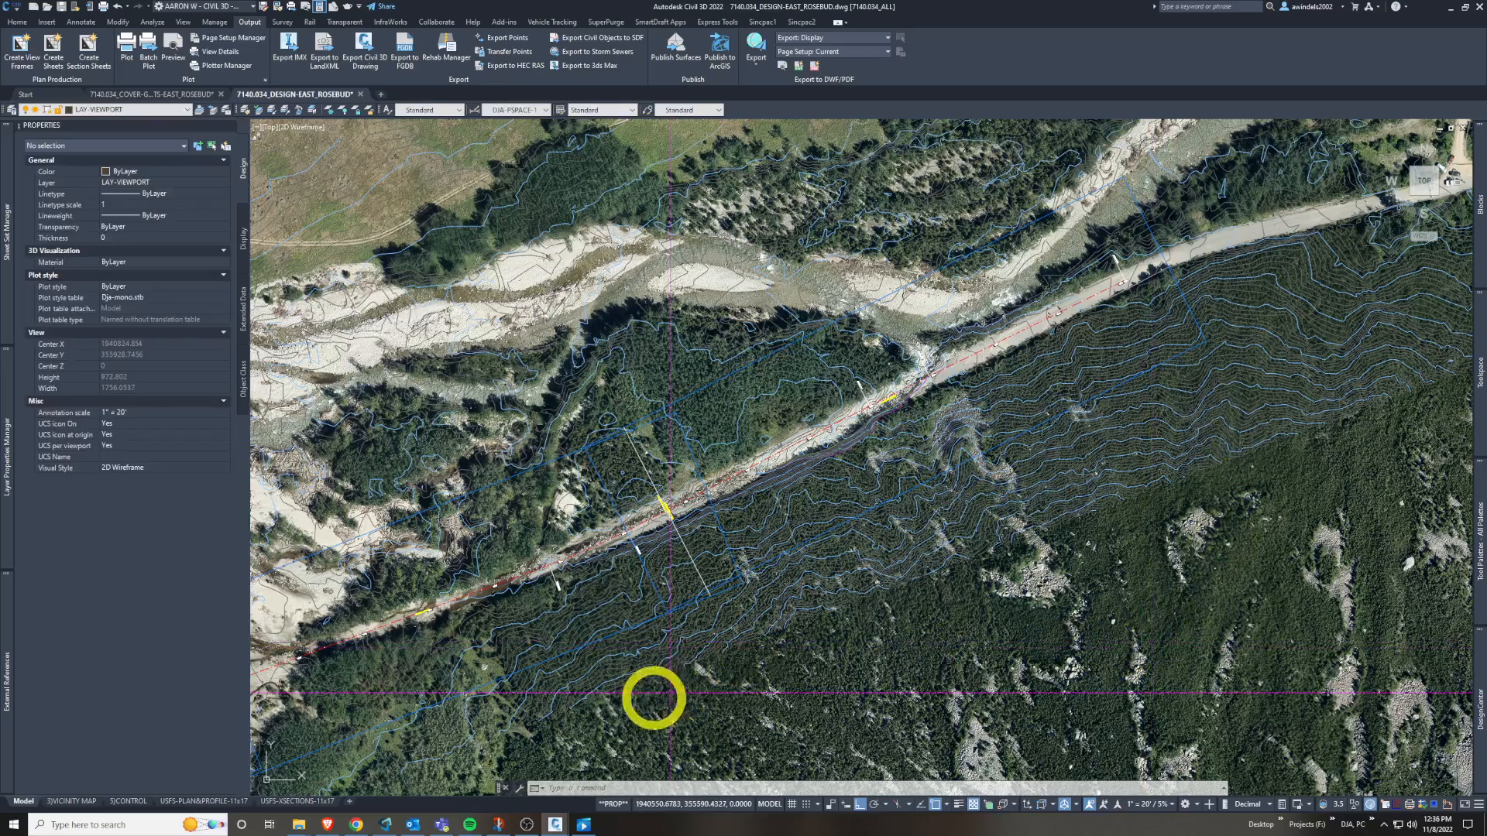
{"action": "middle_click_drag", "start_coordinate": [663, 605], "coordinate": [1301, 338]}
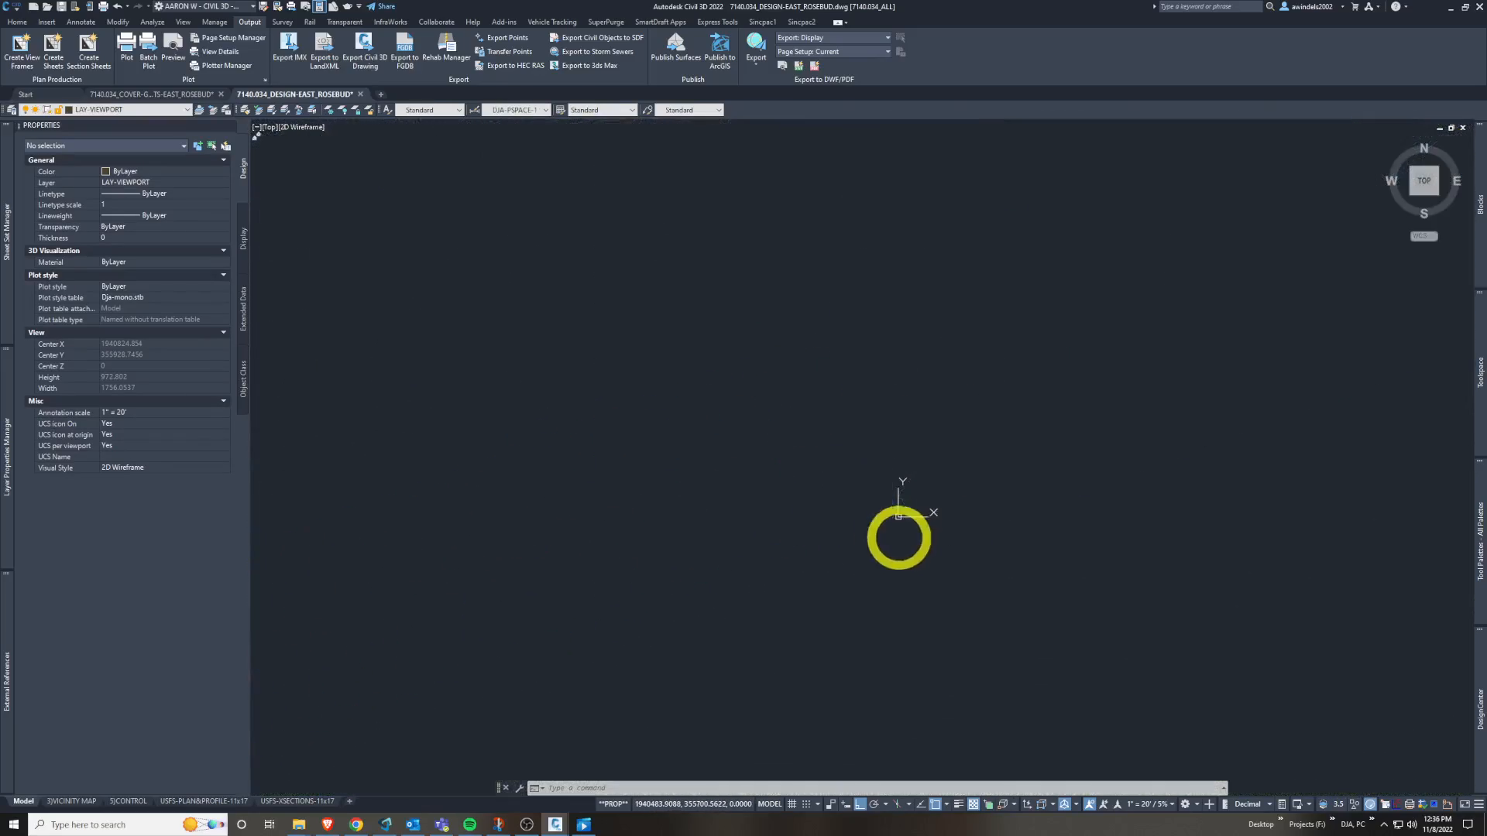
{"action": "left_click", "coordinate": [831, 460]}
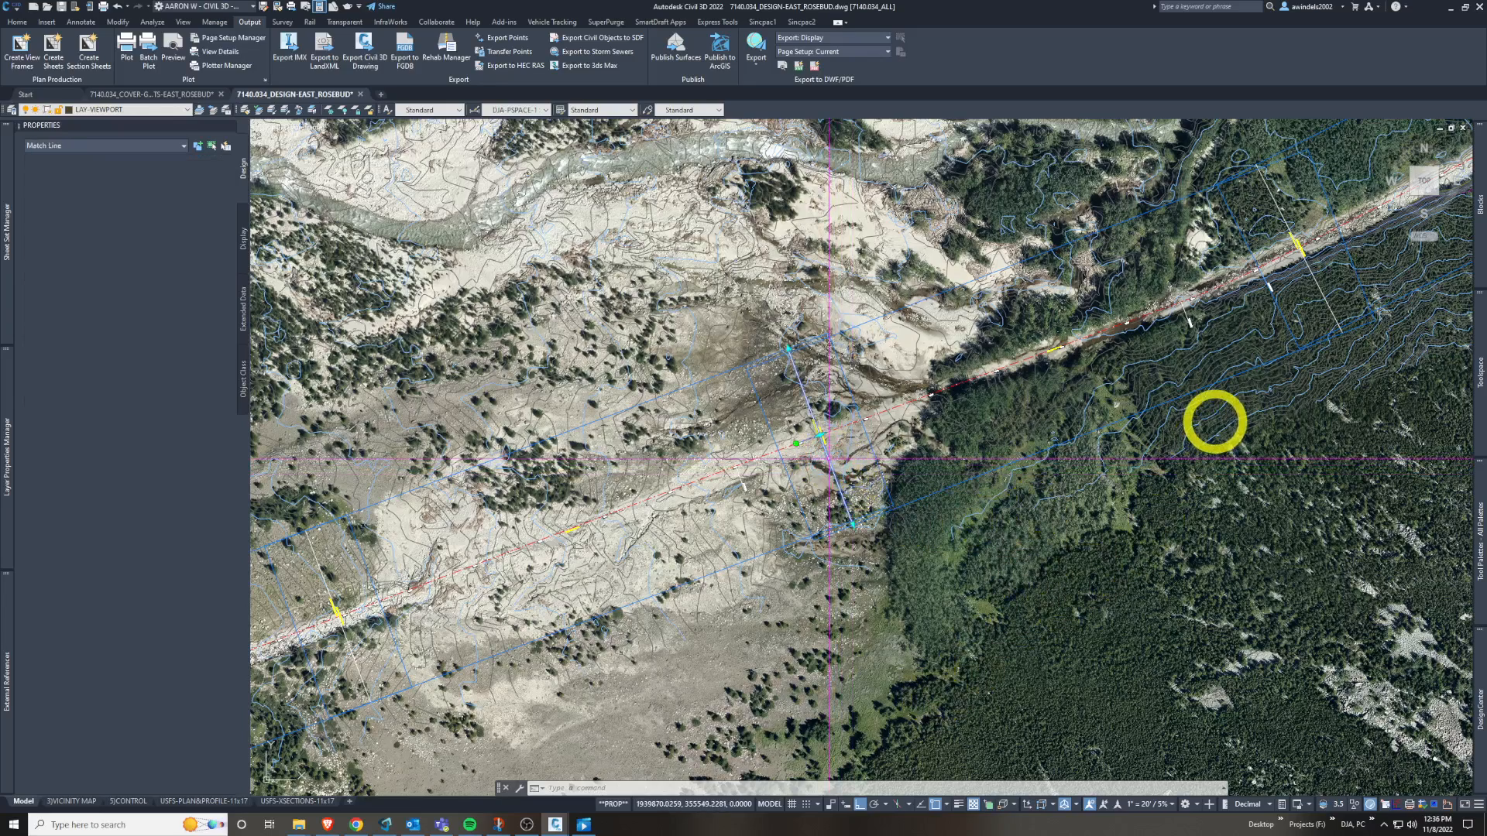
{"action": "middle_click_drag", "start_coordinate": [1215, 422], "coordinate": [1110, 613]}
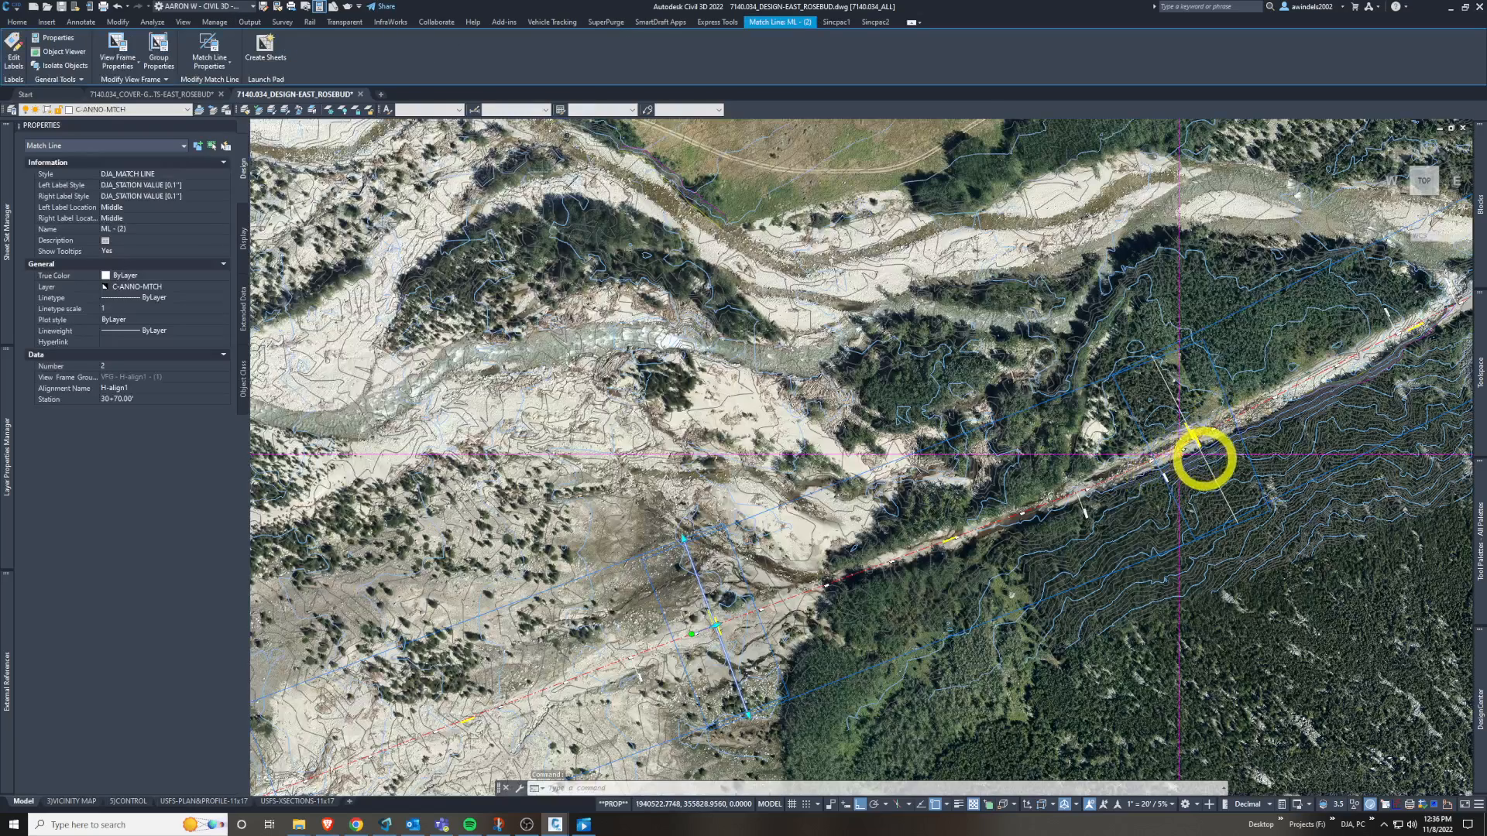
{"action": "left_click", "coordinate": [1211, 461]}
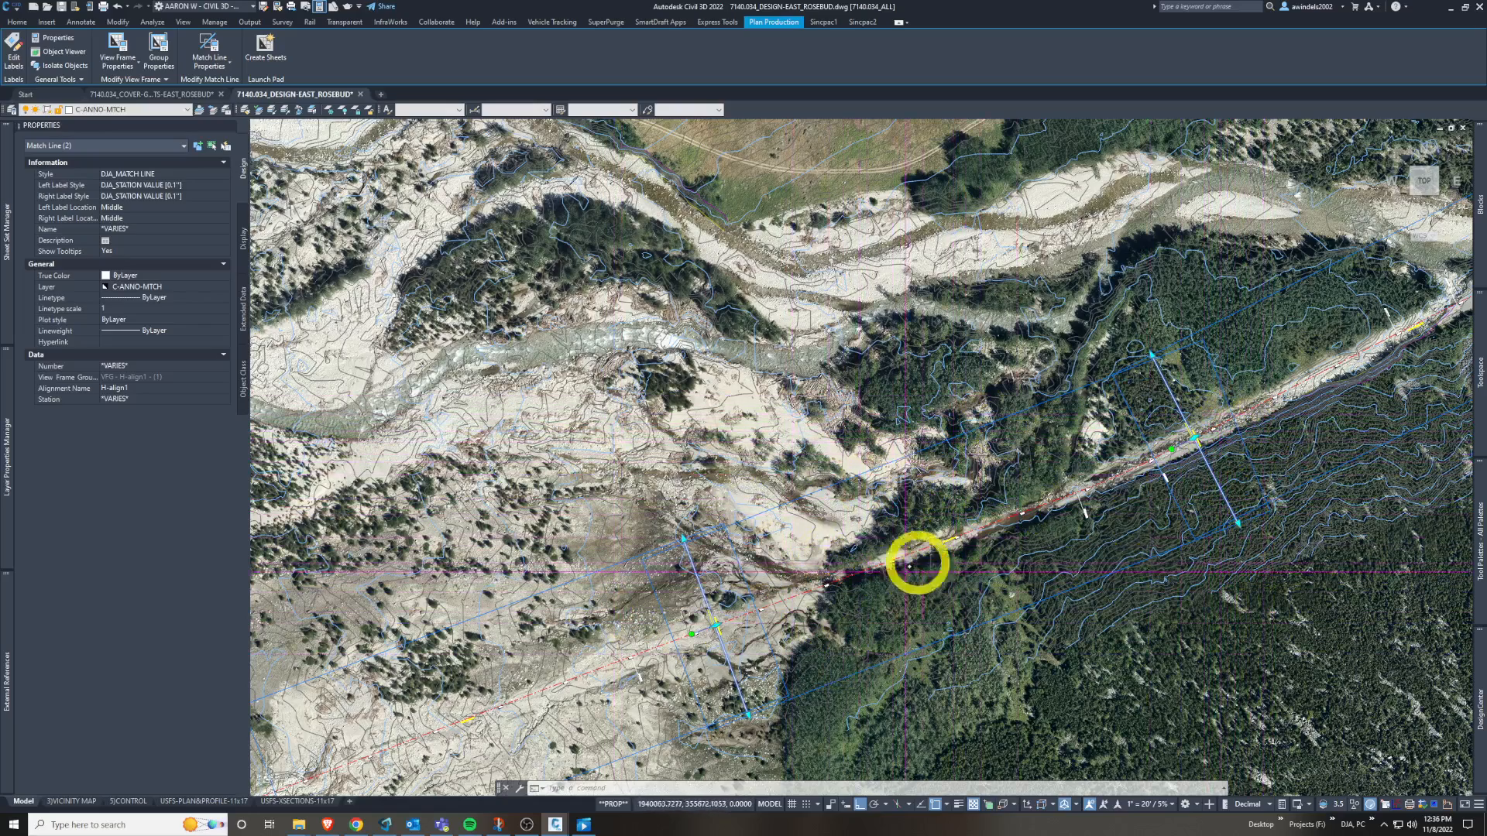
{"action": "key", "text": "ctrl"}
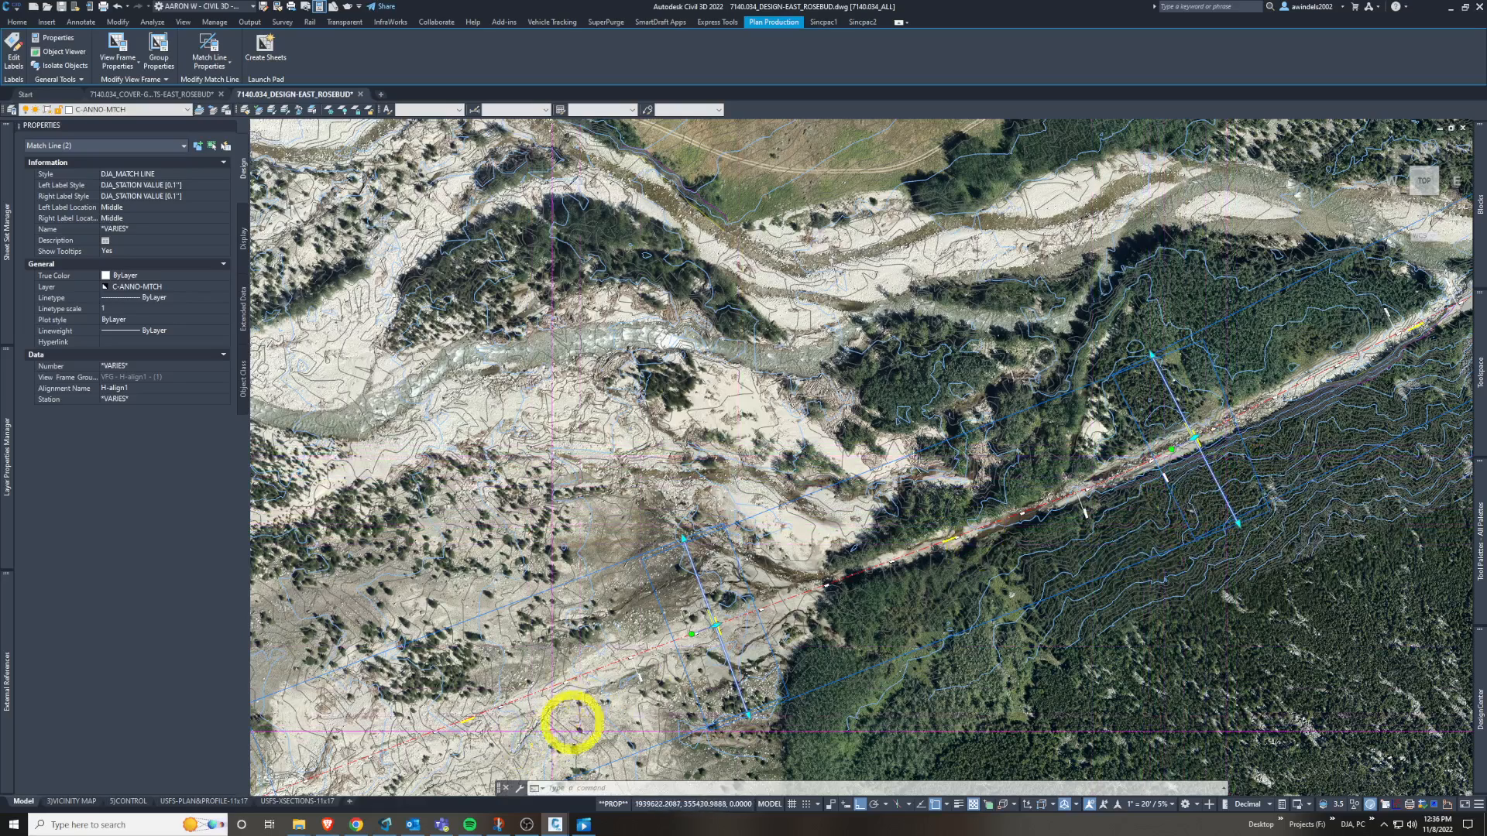
{"action": "key", "text": "ctrl"}
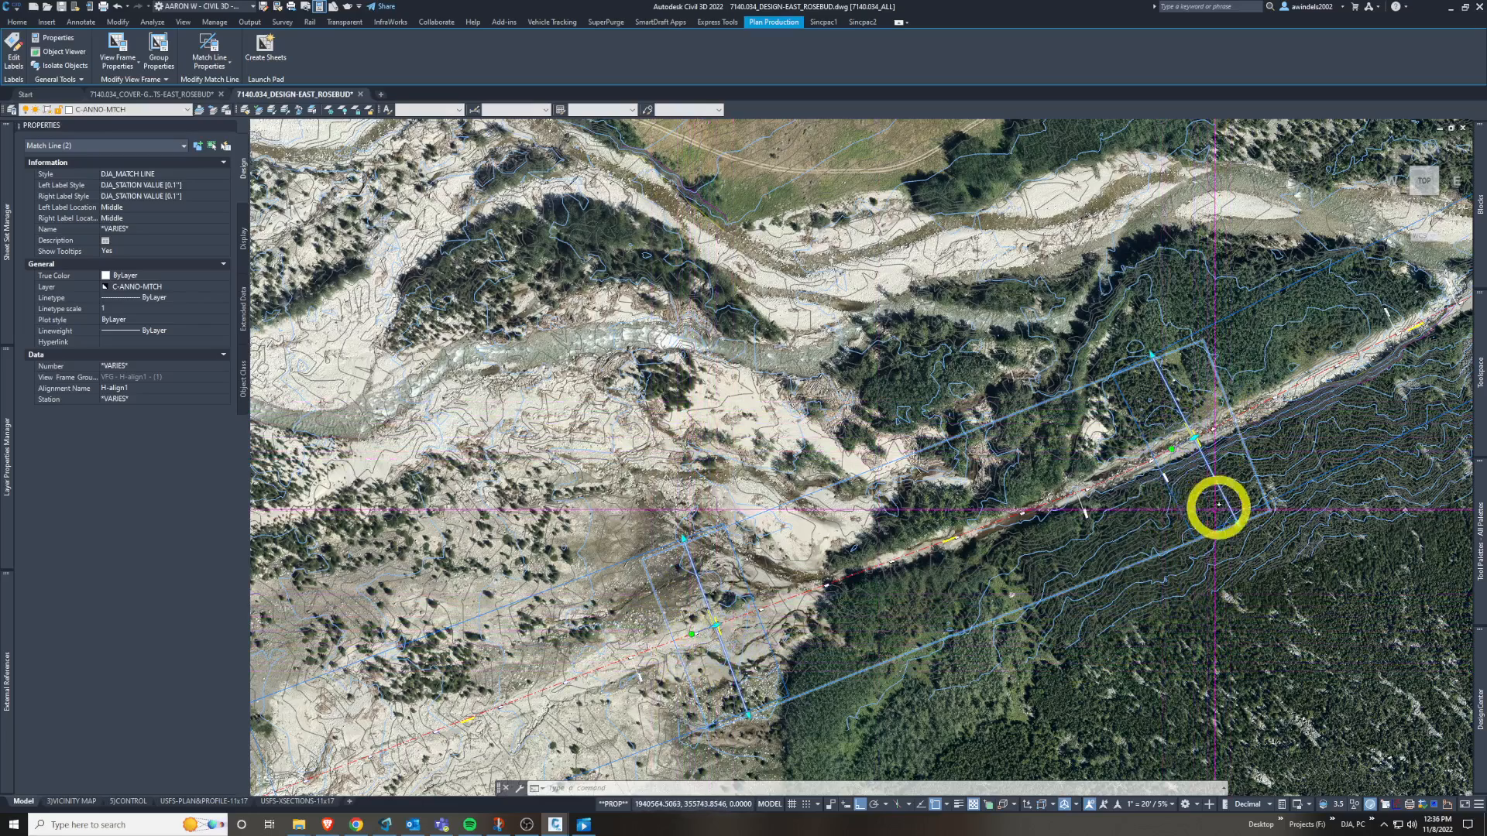
{"action": "left_click", "coordinate": [1264, 513]}
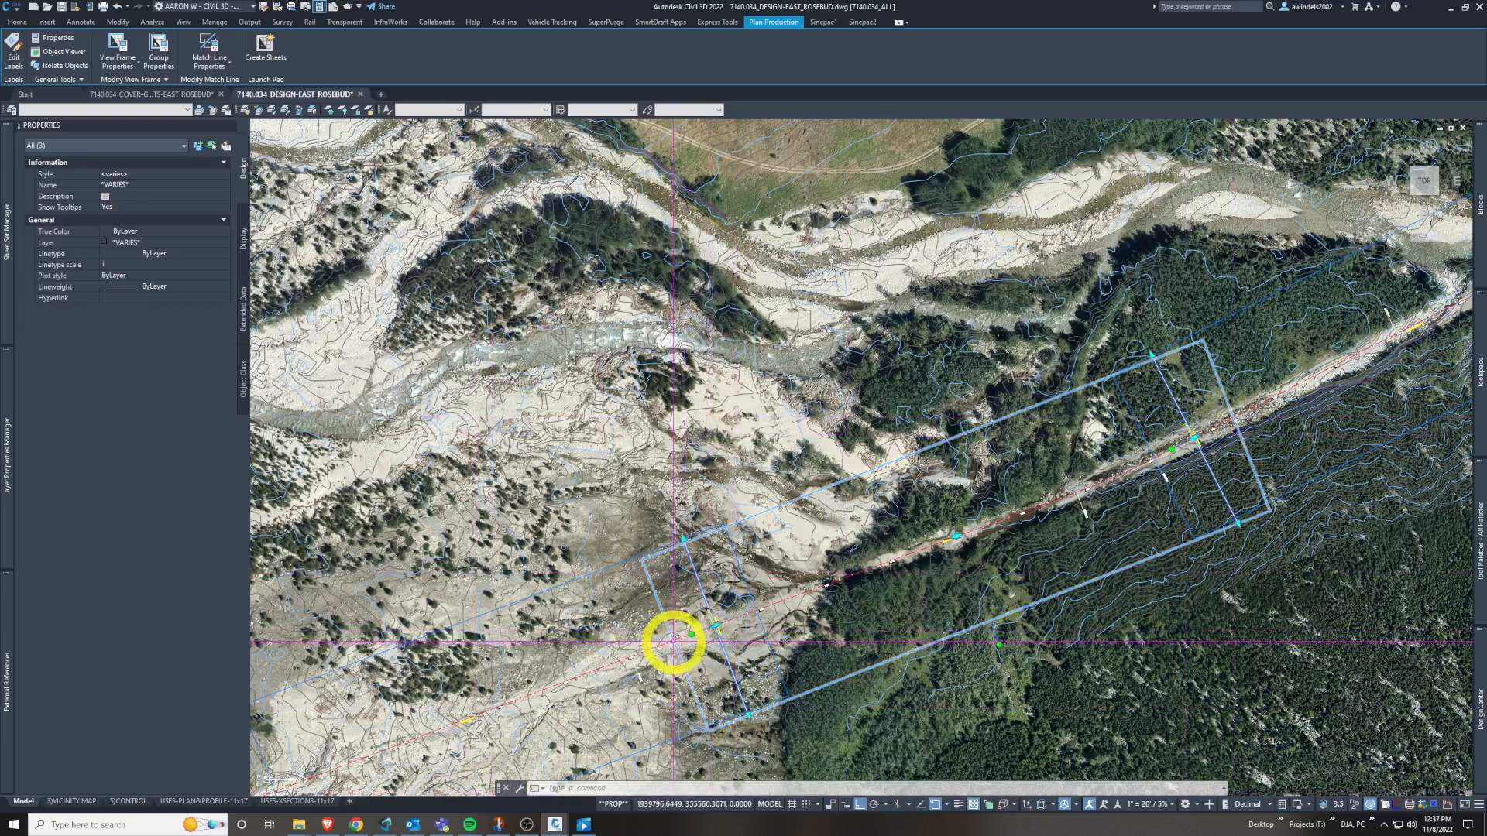
{"action": "middle_click_drag", "start_coordinate": [1033, 629], "coordinate": [951, 596]}
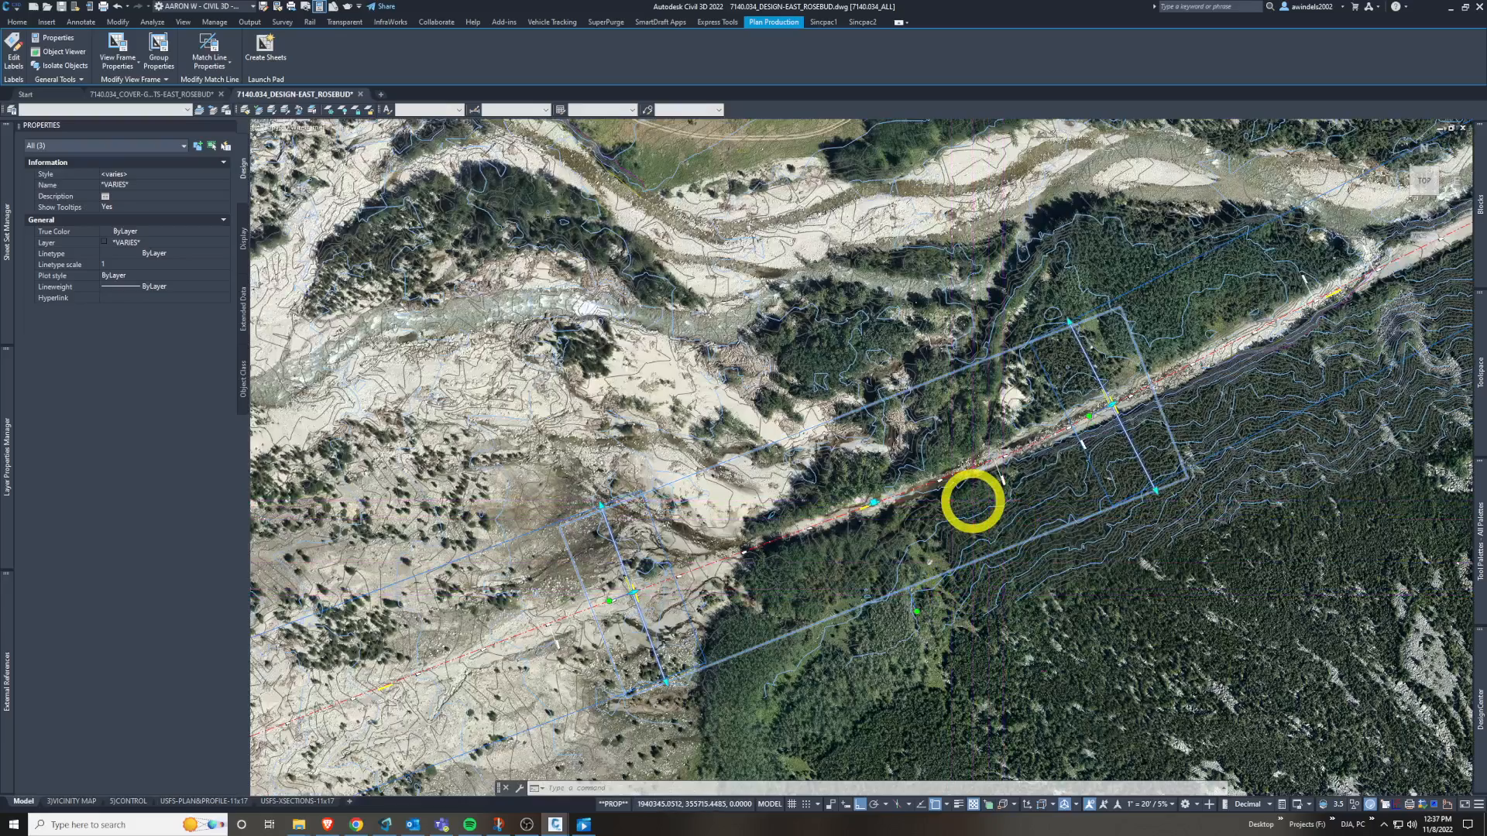
{"action": "scroll", "coordinate": [968, 436], "scroll_direction": "down", "scroll_amount": 4}
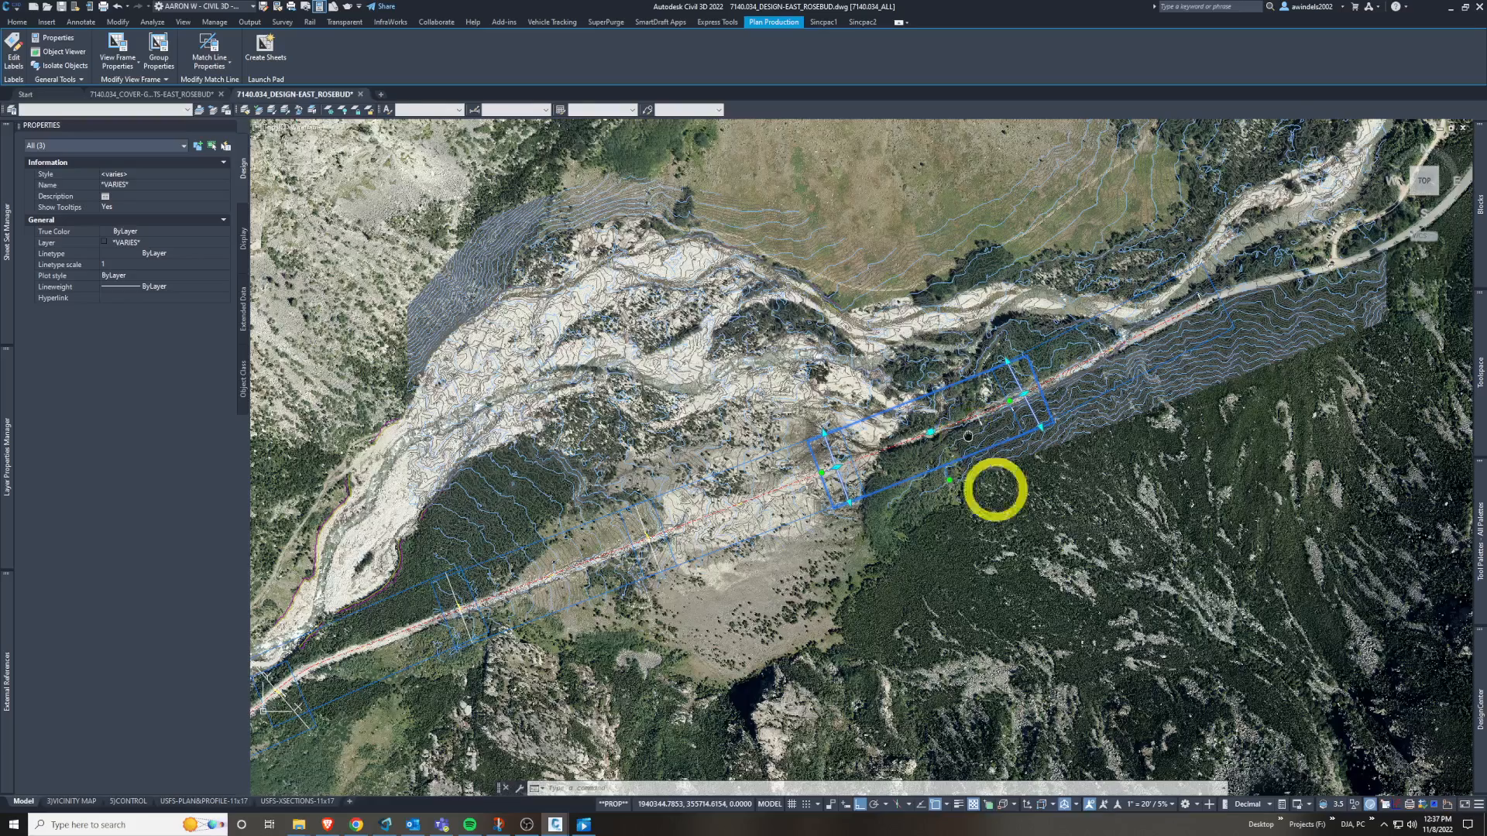
{"action": "middle_click_drag", "start_coordinate": [1041, 590], "coordinate": [1055, 570]}
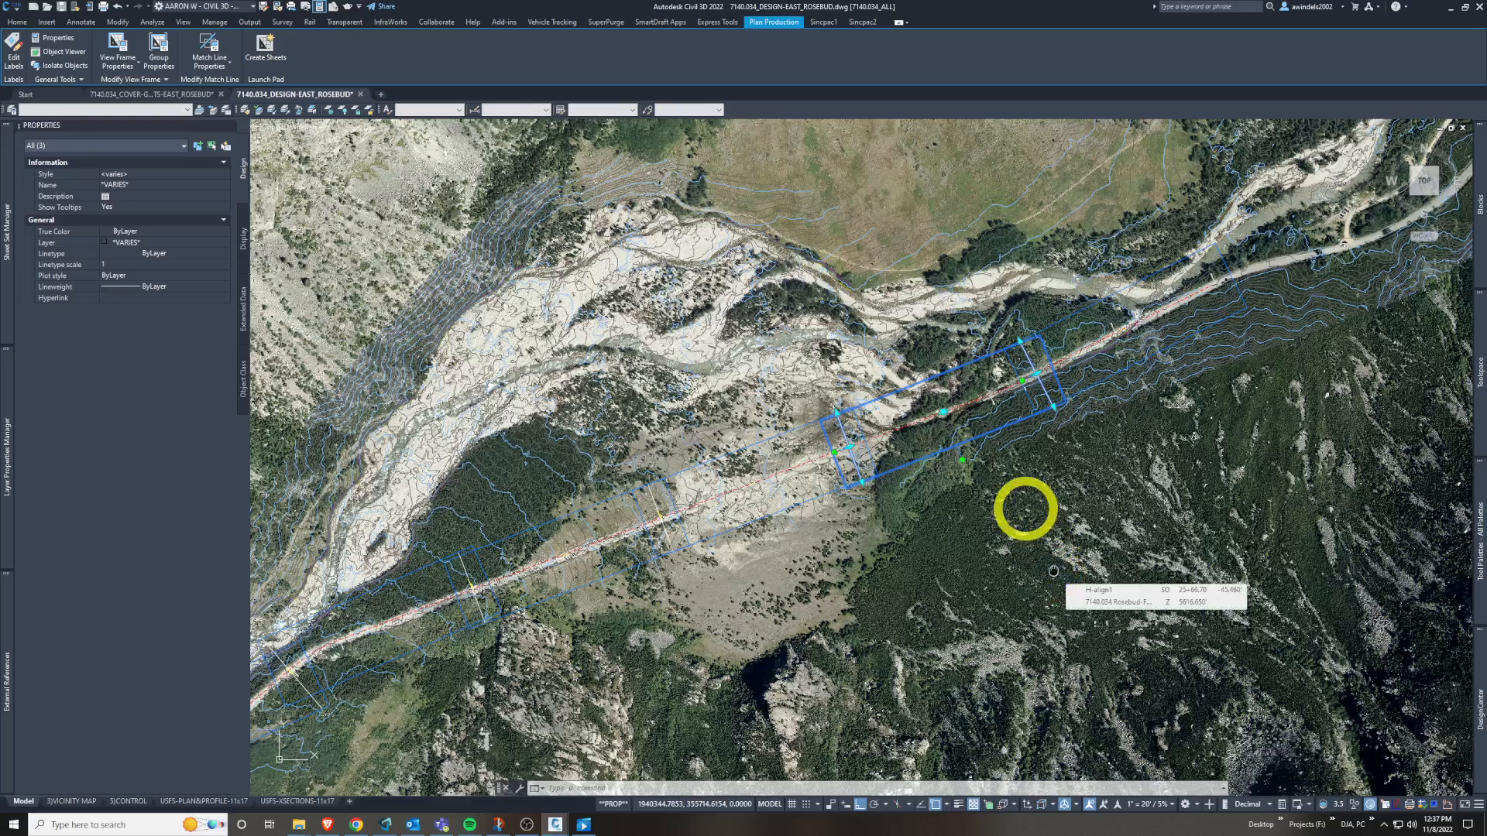
{"action": "left_click", "coordinate": [1025, 509]}
{"action": "key", "text": "Escape"}
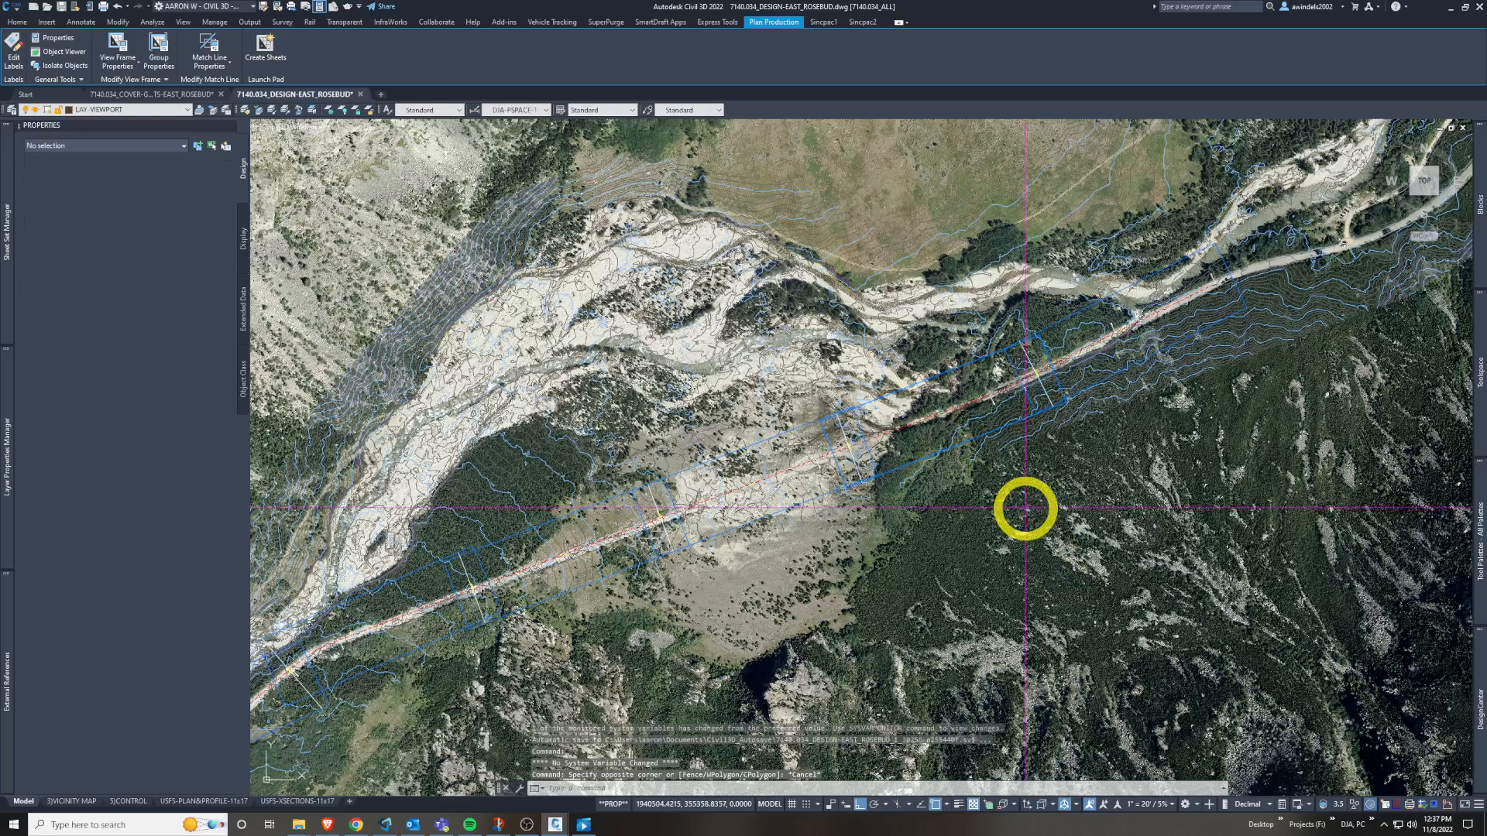
- Inspect the remaining view frames and match lines along the full length of the road alignment
{"action": "scroll", "coordinate": [966, 572], "scroll_direction": "down", "scroll_amount": 2}
{"action": "mouse_move", "coordinate": [966, 577]}
{"action": "middle_mouse_down"}
{"action": "mouse_move", "coordinate": [1046, 541]}
{"action": "mouse_move", "coordinate": [1198, 321]}
{"action": "middle_mouse_up"}
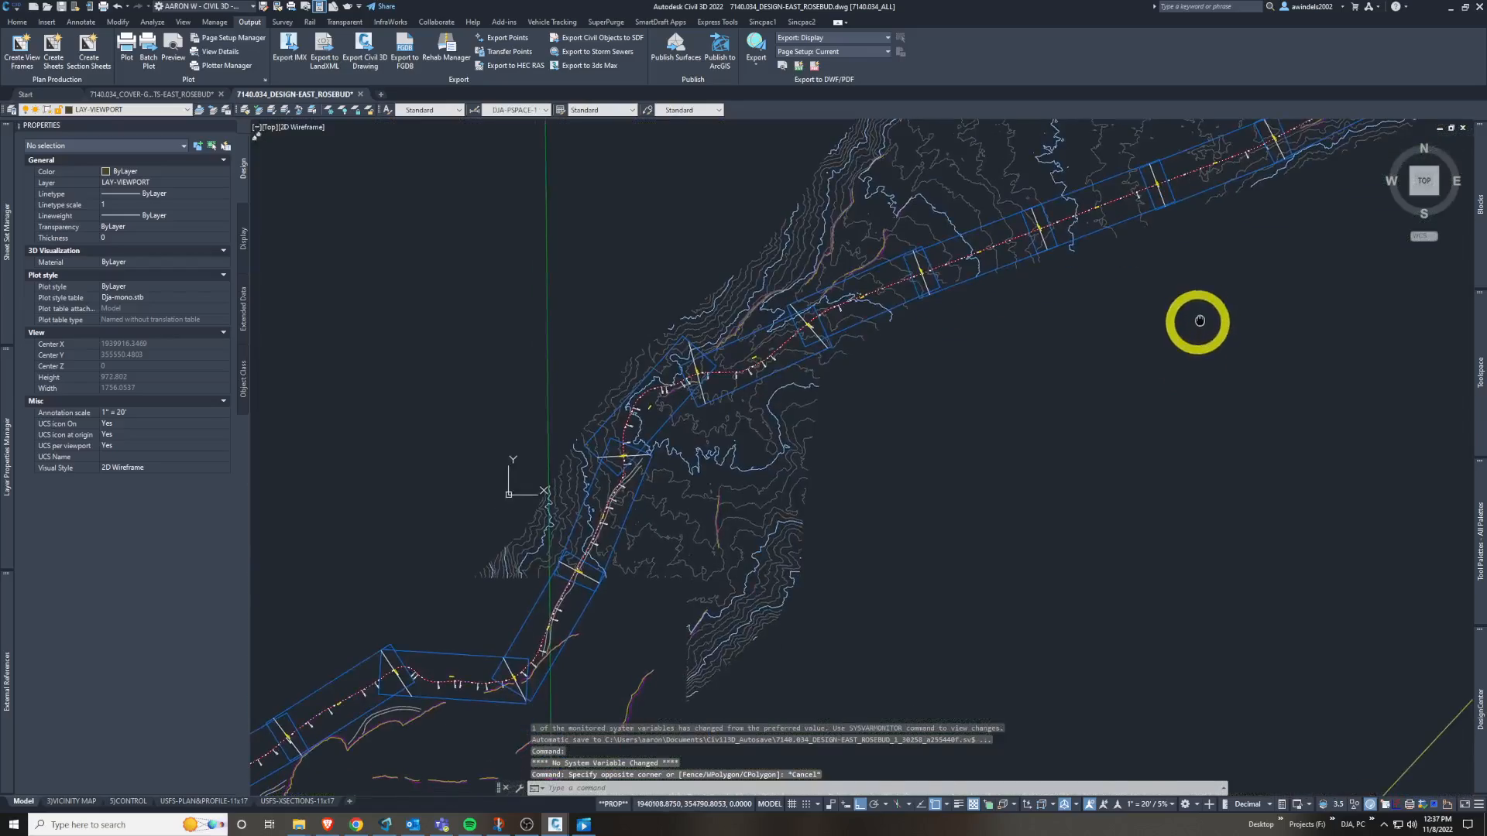
{"action": "middle_click_drag", "start_coordinate": [1015, 570], "coordinate": [1403, 280]}
{"action": "middle_click_drag", "start_coordinate": [872, 626], "coordinate": [1250, 311]}
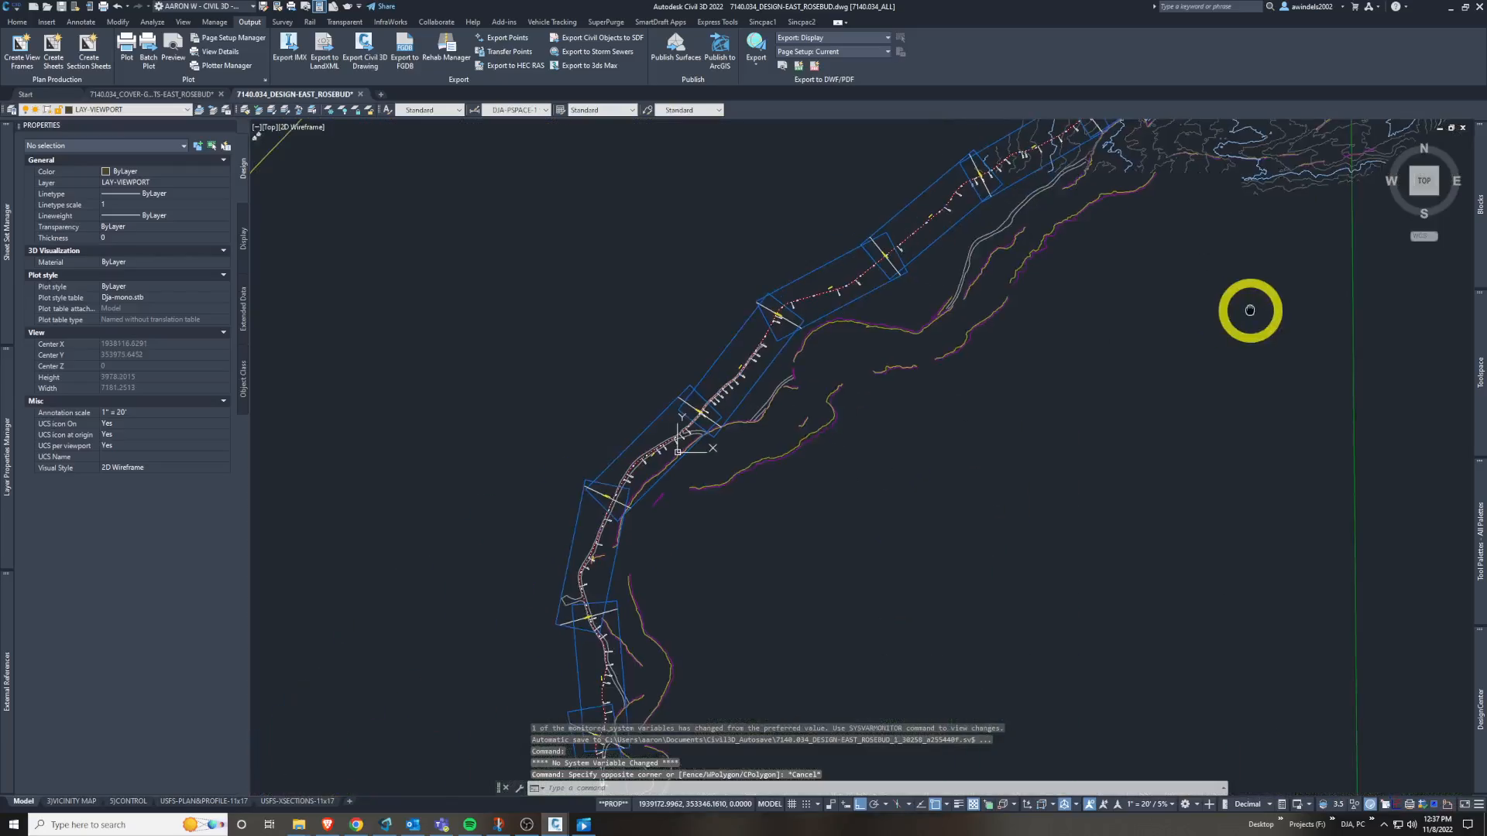
{"action": "middle_click_drag", "start_coordinate": [1080, 566], "coordinate": [1095, 306]}
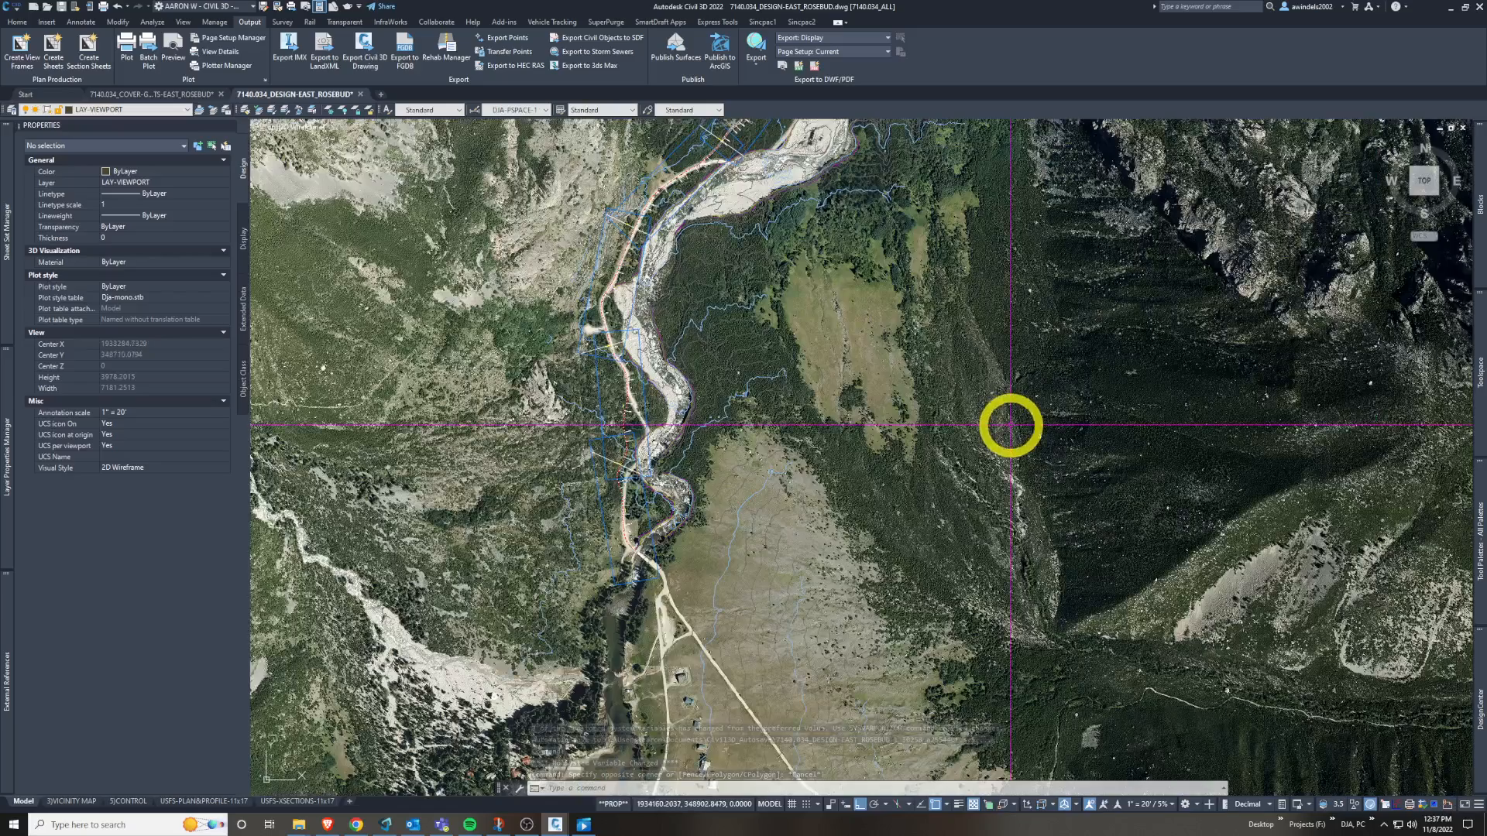
{"action": "middle_click_drag", "start_coordinate": [1041, 400], "coordinate": [985, 559]}
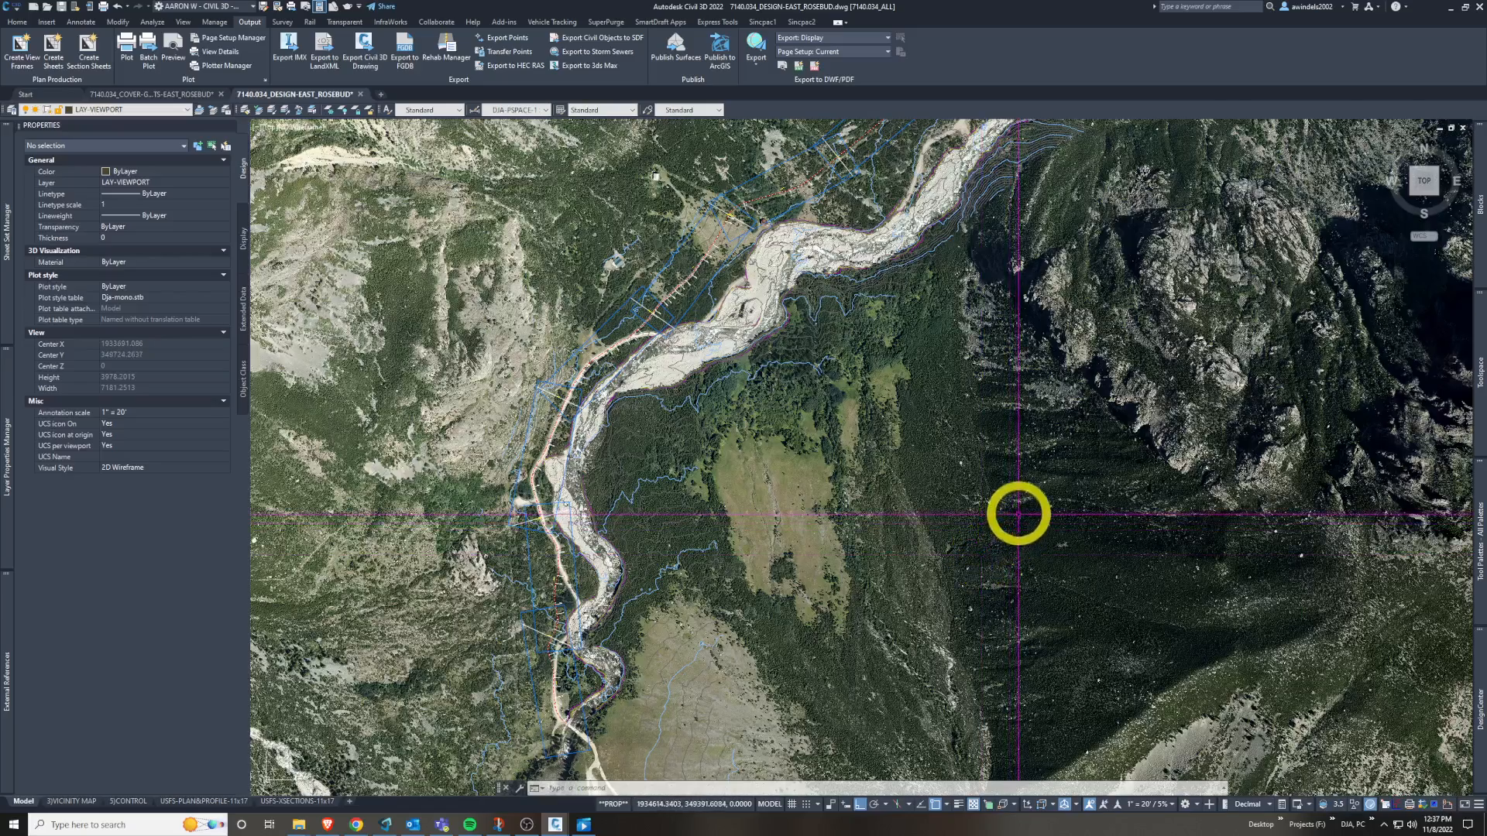
{"action": "scroll", "coordinate": [1053, 498], "scroll_direction": "down", "scroll_amount": 2}
{"action": "middle_click_drag", "start_coordinate": [1052, 498], "coordinate": [696, 734]}
{"action": "middle_click_drag", "start_coordinate": [1051, 419], "coordinate": [840, 624]}
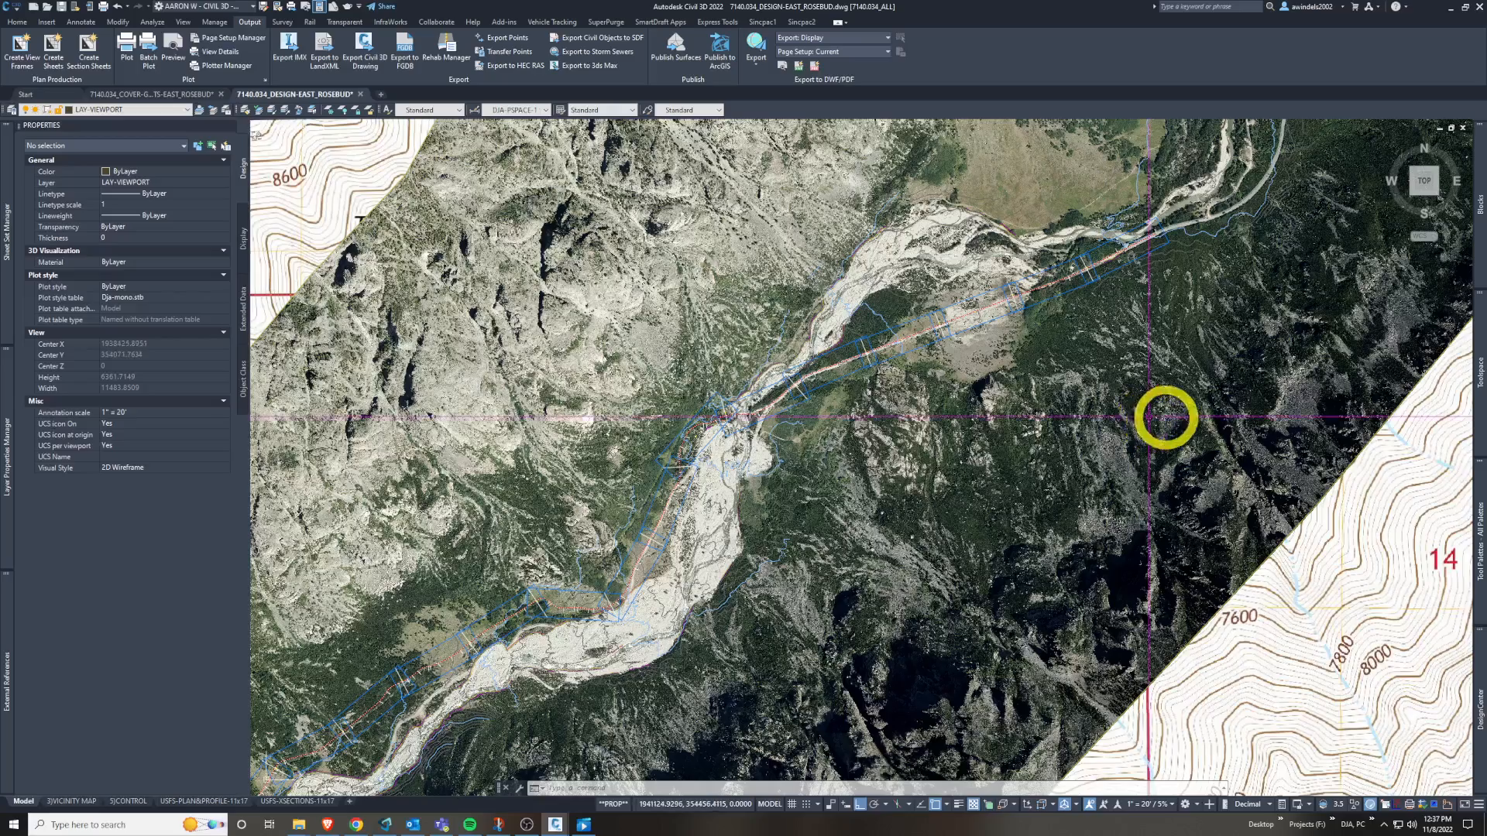
{"action": "middle_click_drag", "start_coordinate": [1166, 418], "coordinate": [1011, 462]}
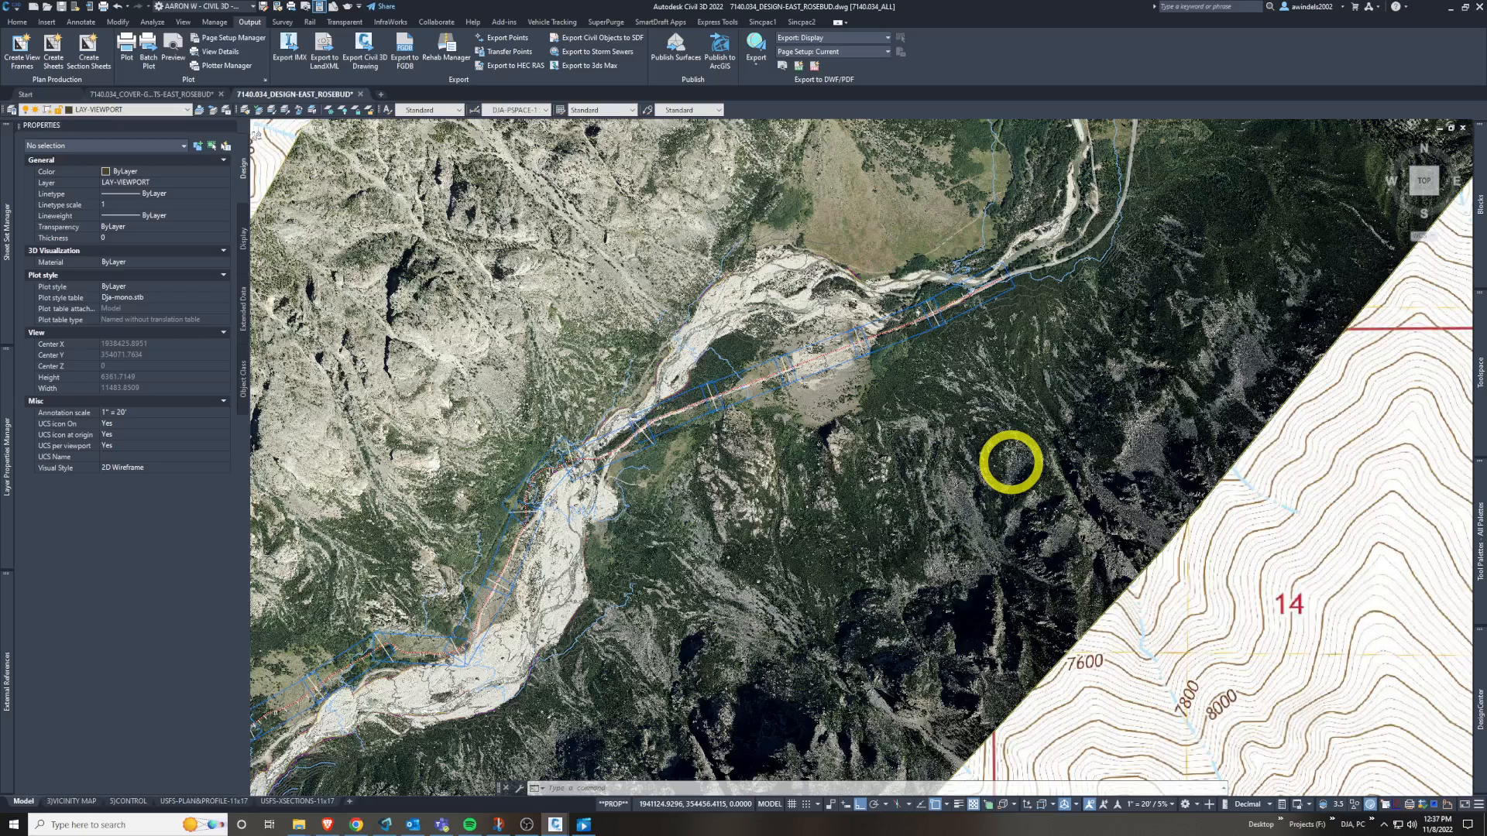
{"action": "key", "text": "Escape"}
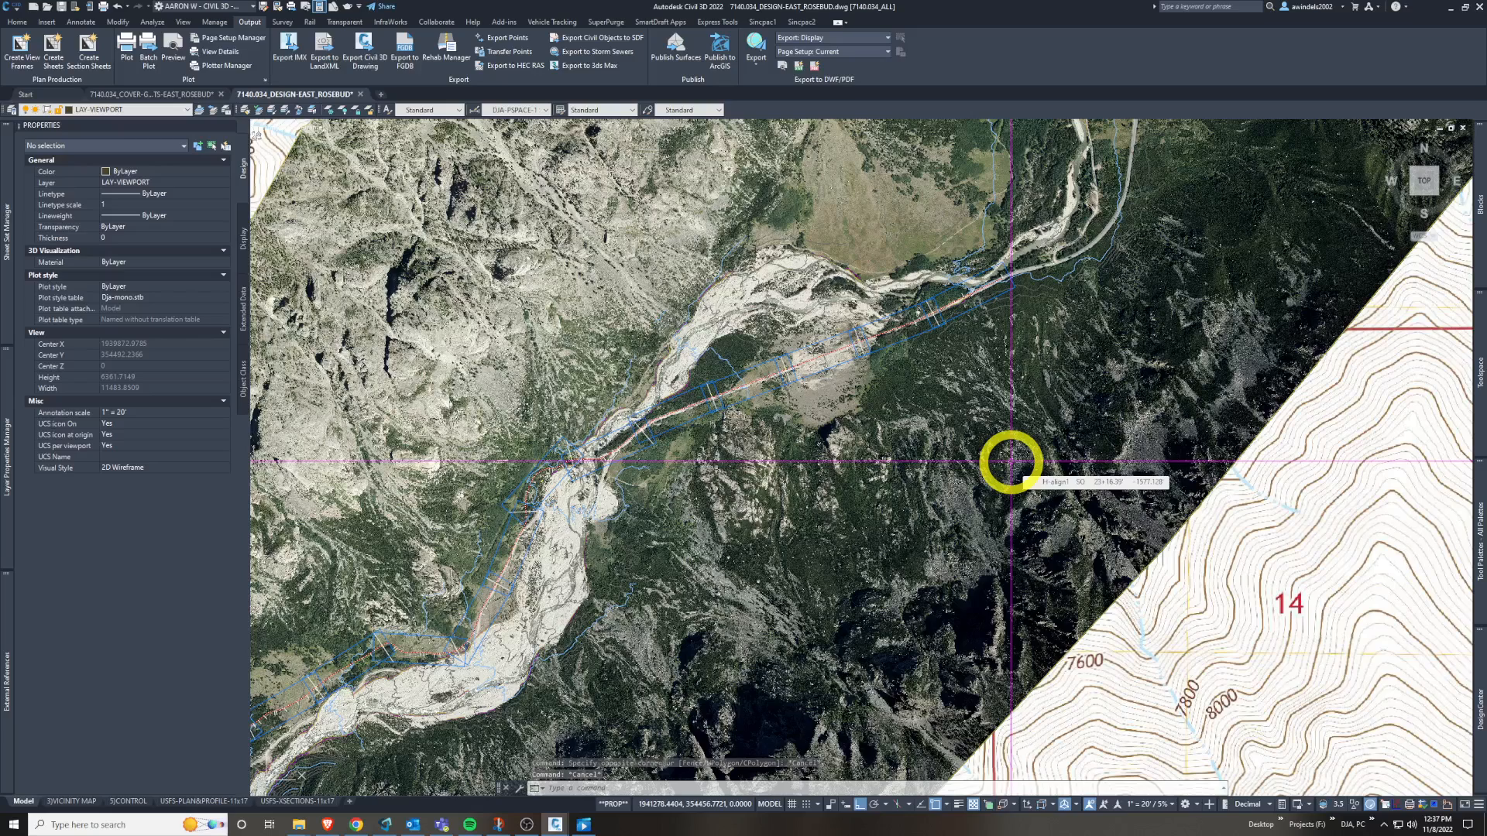
- Look through the view frames and match lines of view frame group VFG - H-align1 - (1) in the design drawing's object tree
{"action": "left_click", "coordinate": [257, 30]}
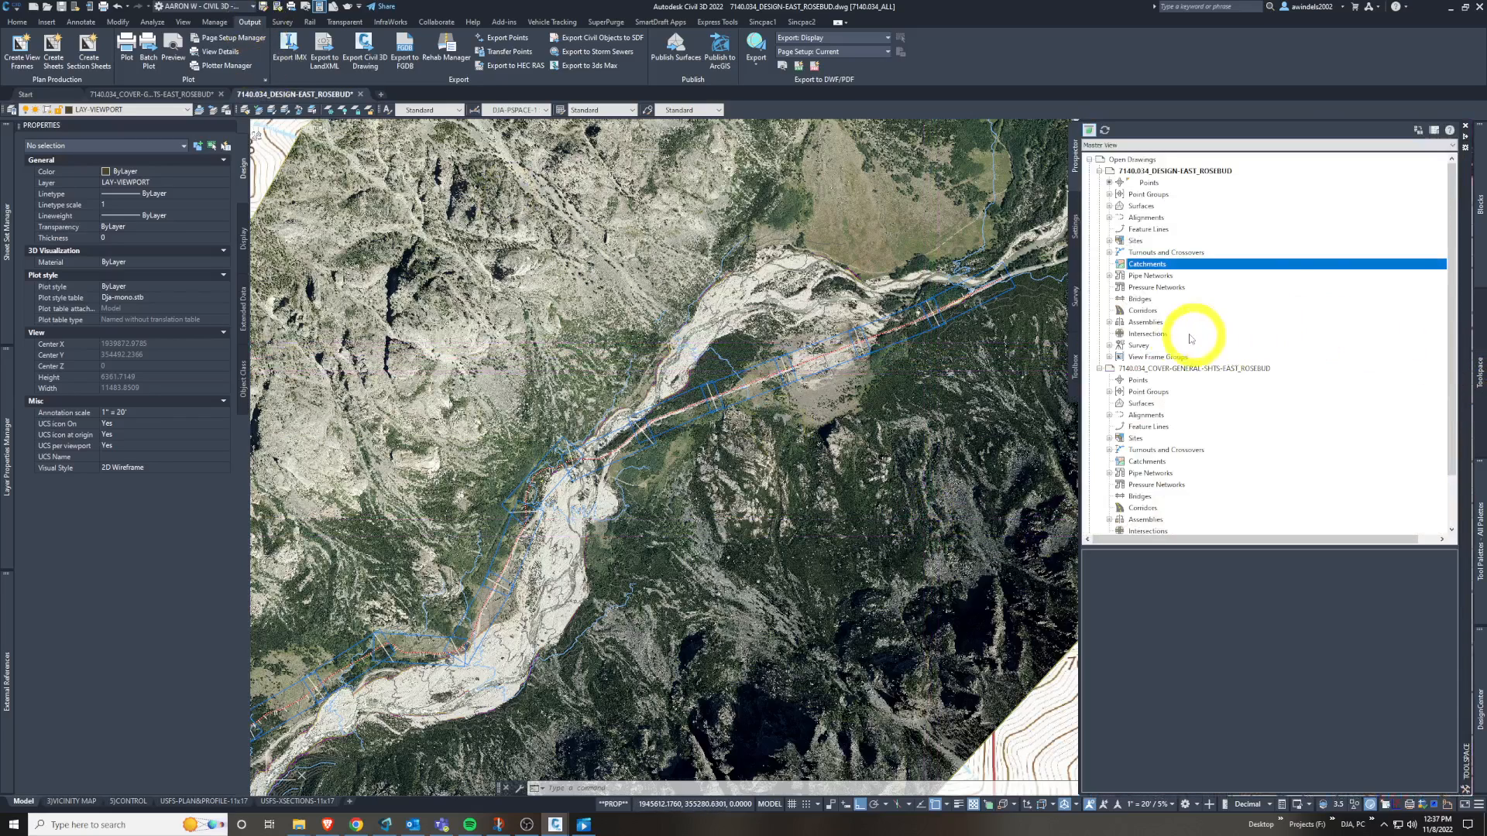
{"action": "left_click", "coordinate": [1100, 369]}
{"action": "left_click", "coordinate": [1109, 358]}
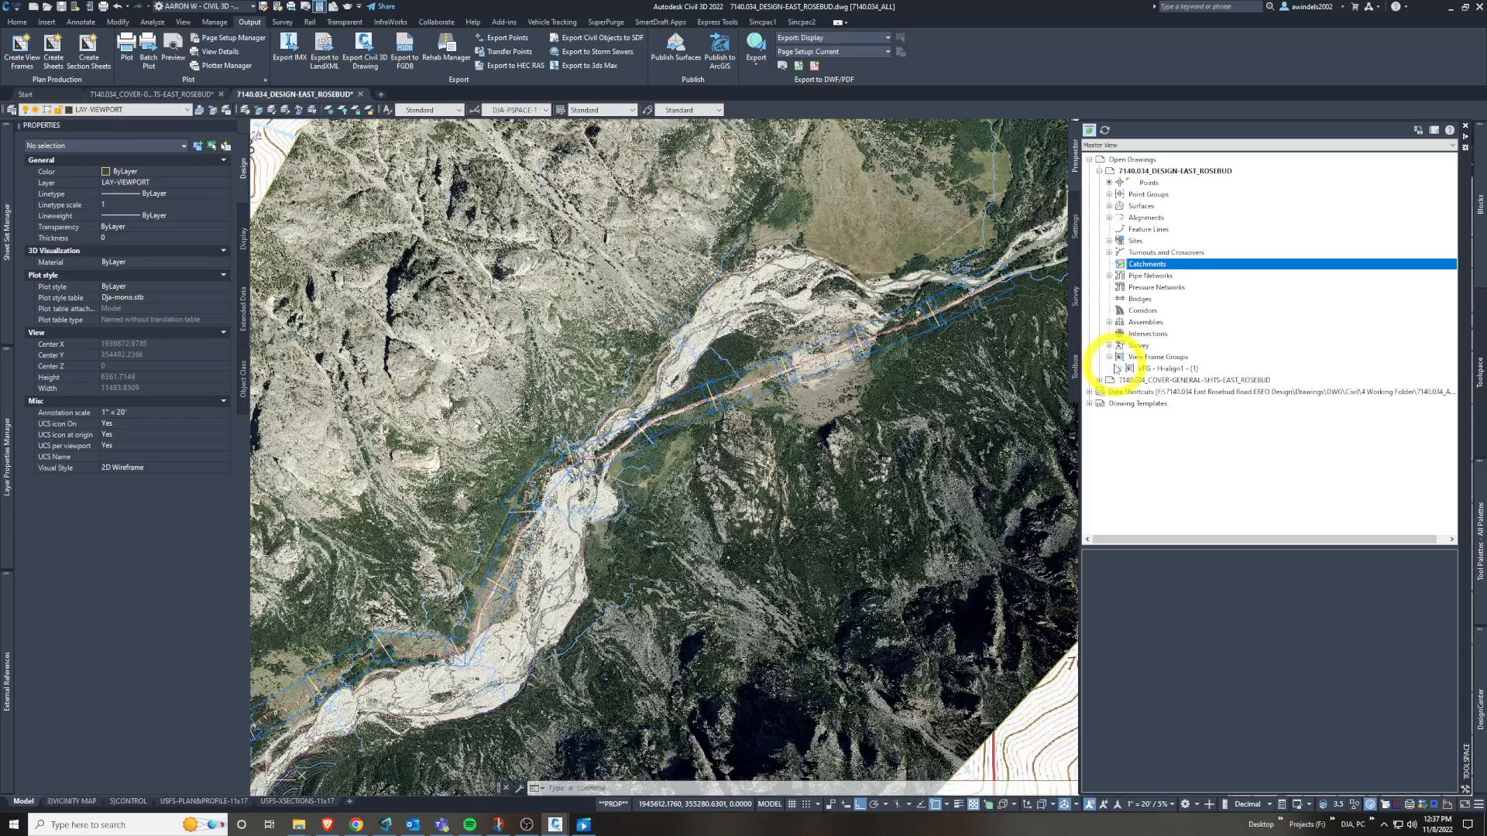
{"action": "left_click", "coordinate": [1120, 369]}
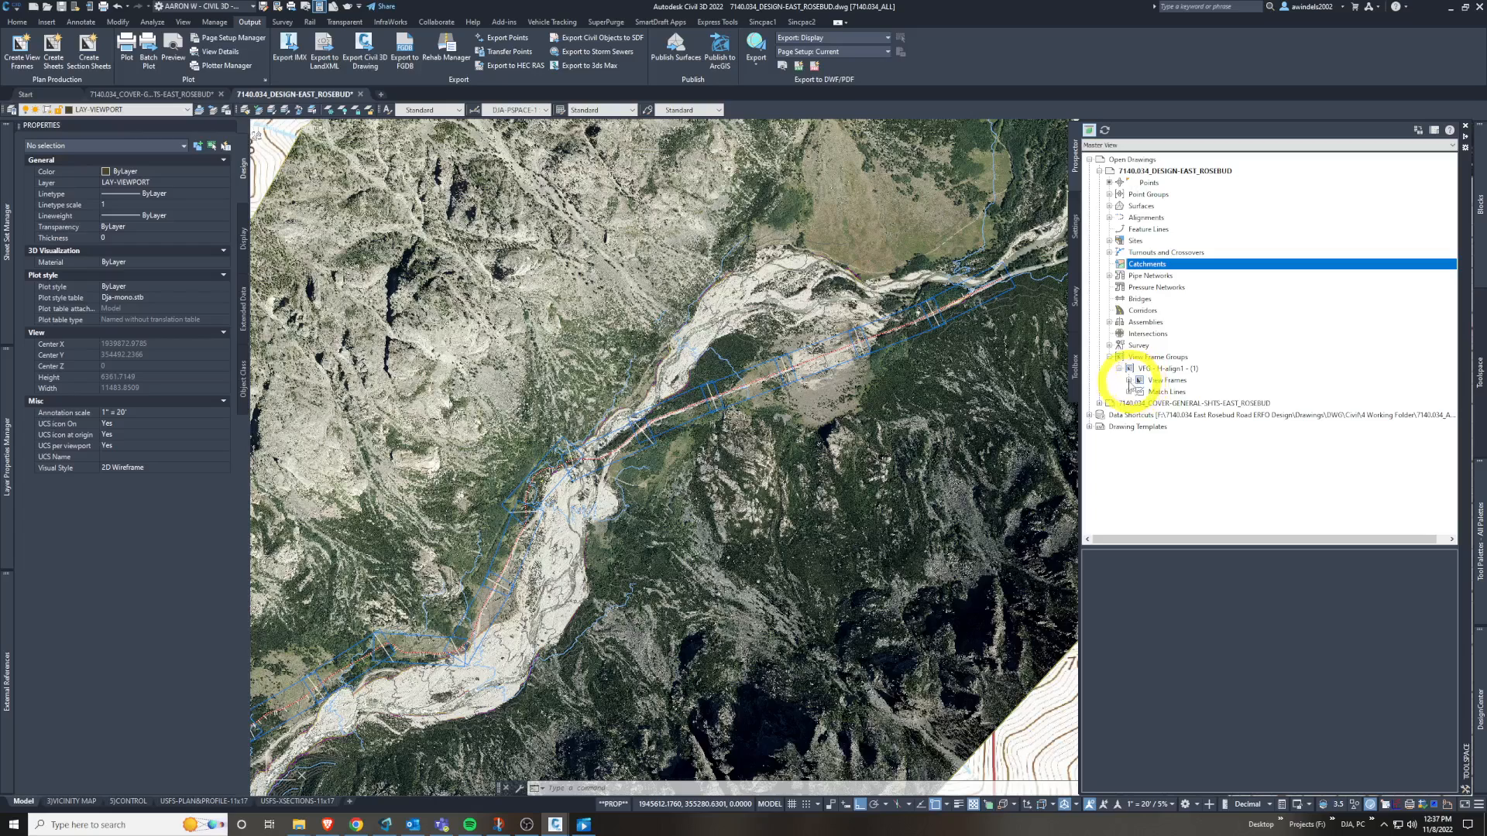
{"action": "left_click", "coordinate": [1128, 380]}
{"action": "left_click", "coordinate": [1129, 300]}
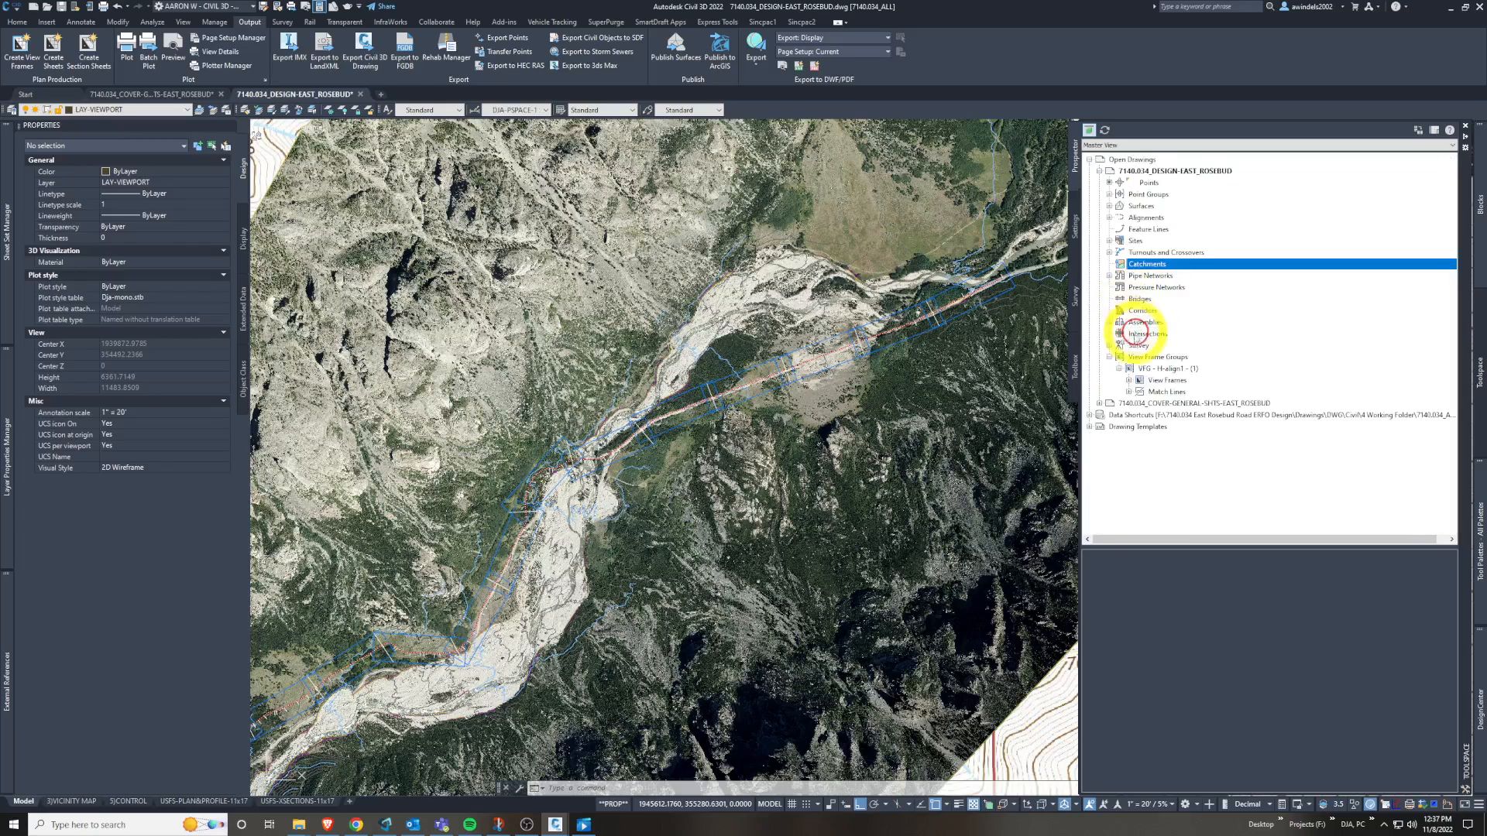
{"action": "left_click", "coordinate": [1128, 391]}
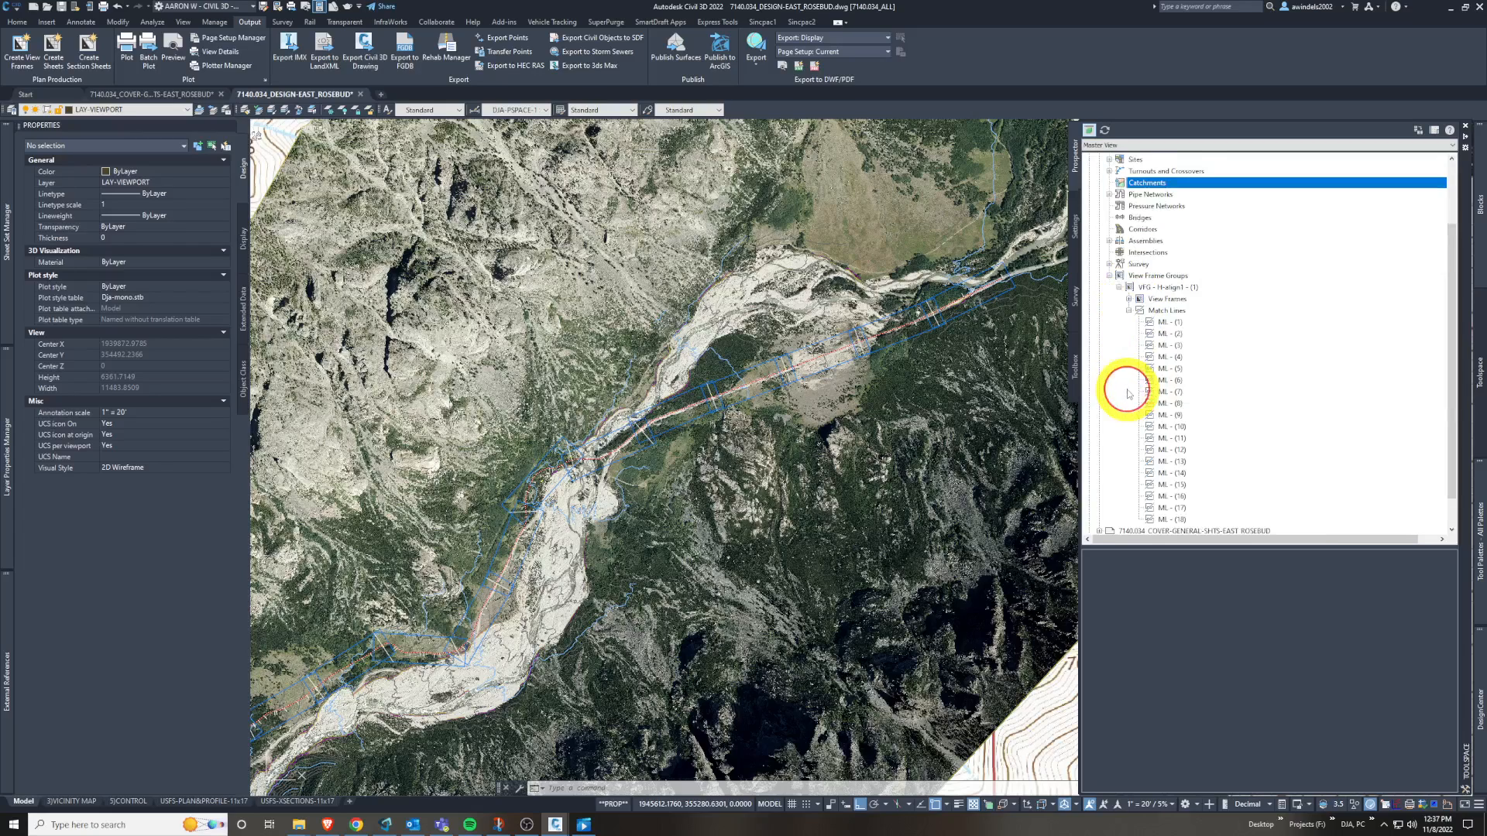
{"action": "left_click", "coordinate": [1130, 310]}
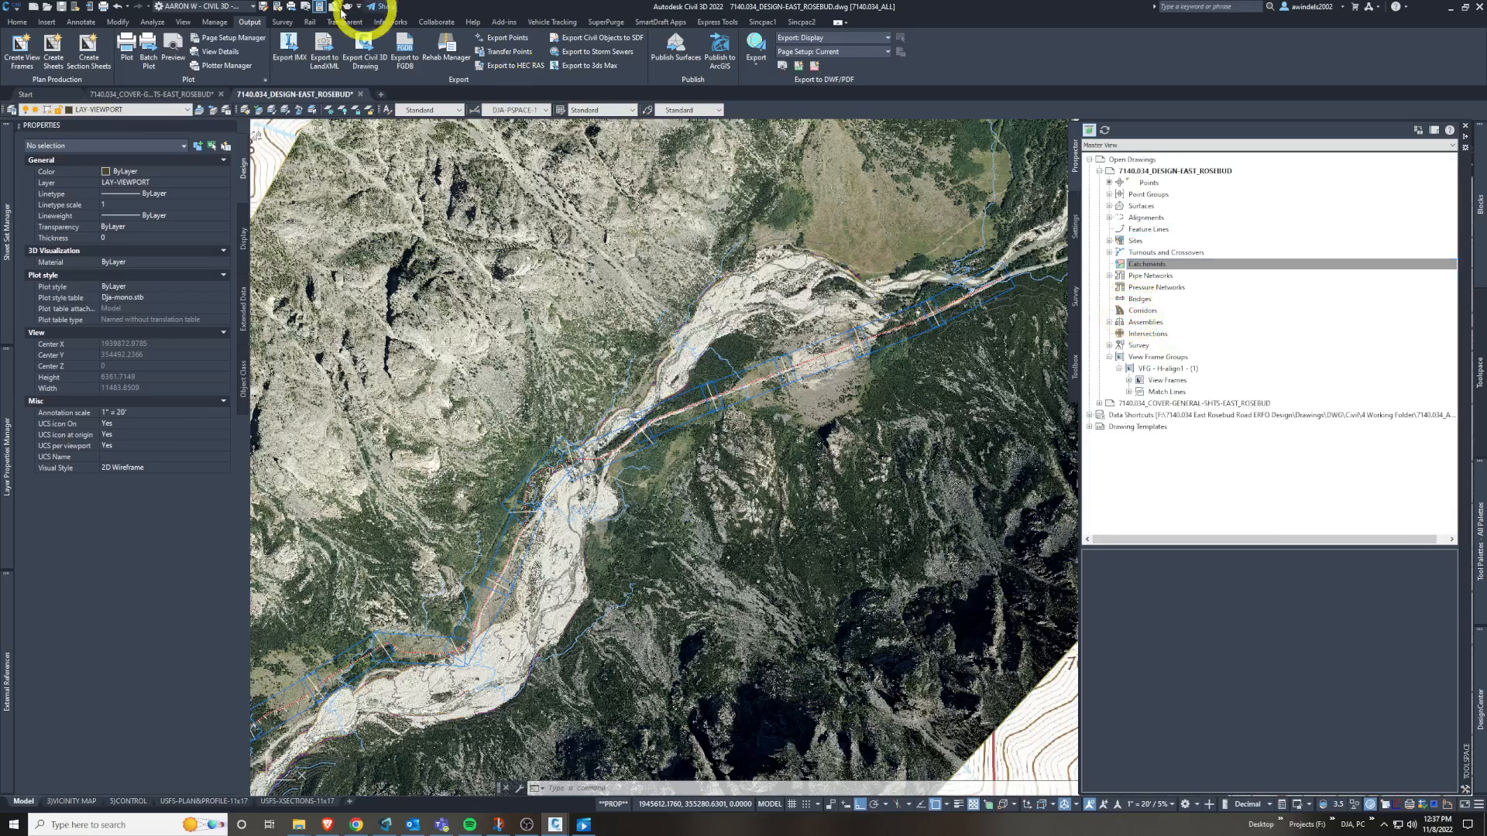
- Start Create Sheets for view frame group VFG - H-align1 - (1) and place all layouts in the current drawing
{"action": "left_click", "coordinate": [48, 59]}
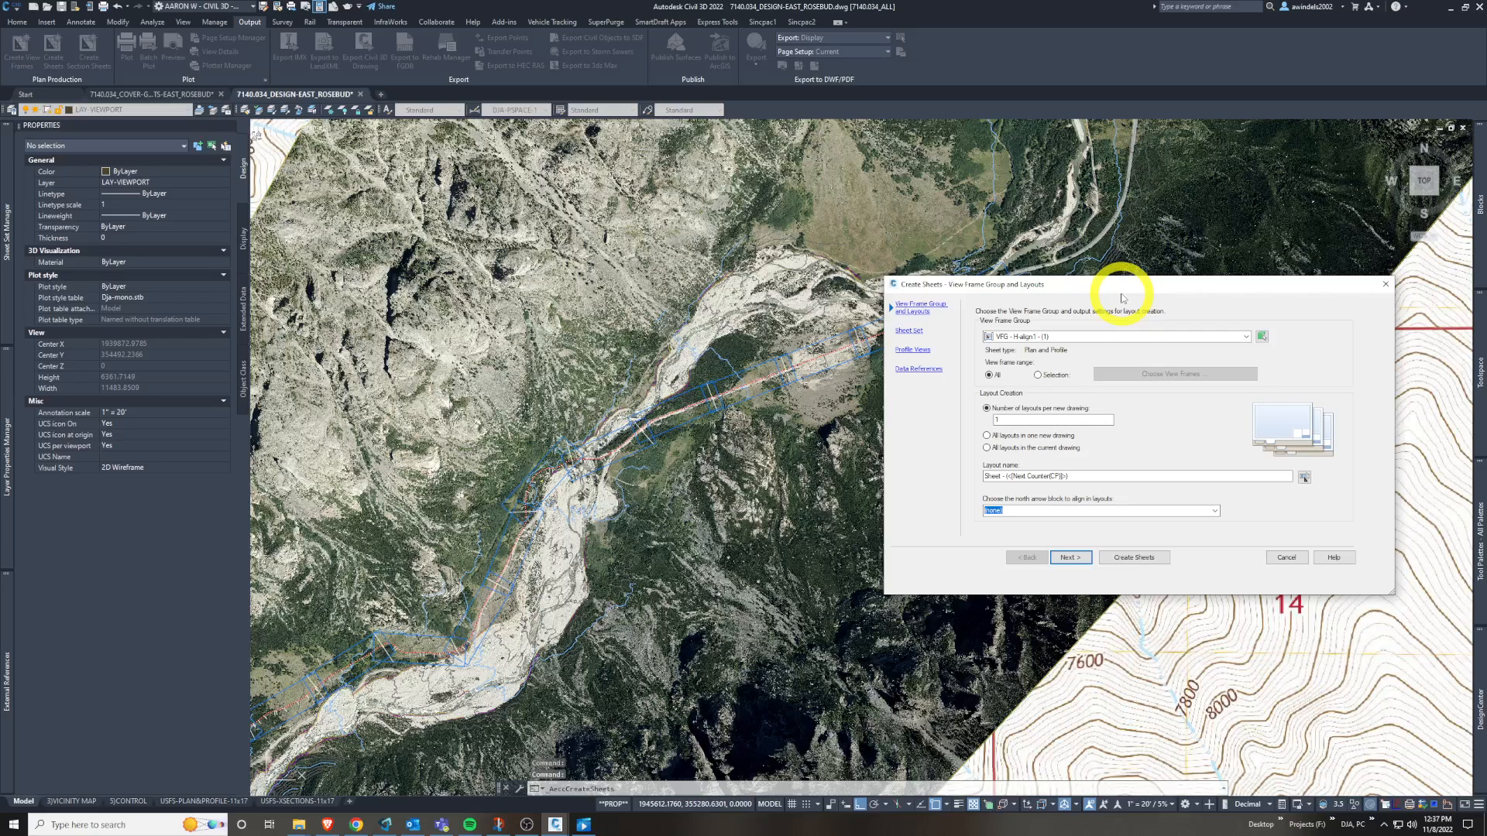
{"action": "left_click", "coordinate": [1130, 338]}
{"action": "left_click", "coordinate": [1130, 338]}
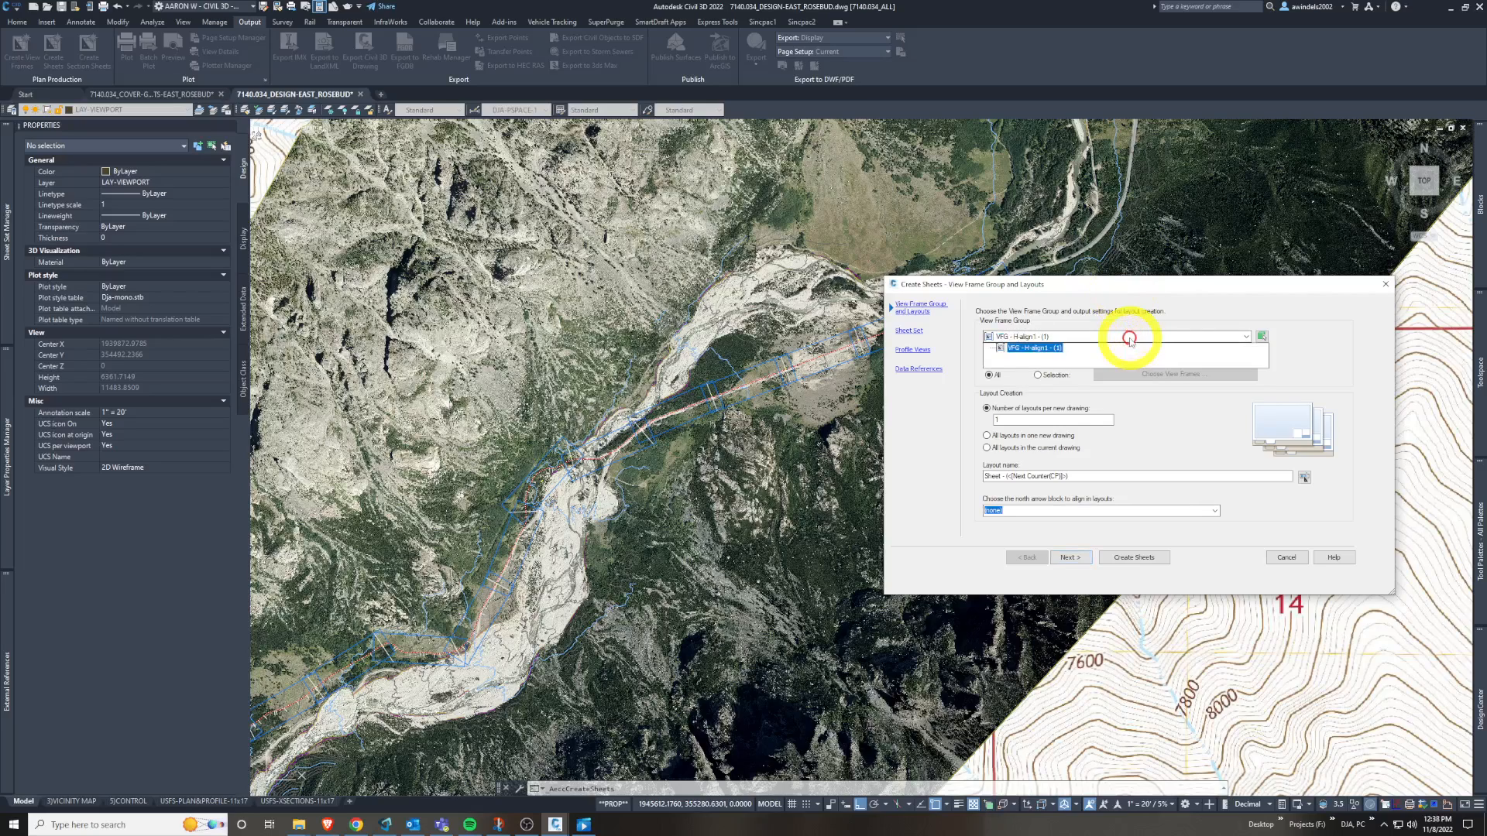
{"action": "left_click", "coordinate": [1129, 337]}
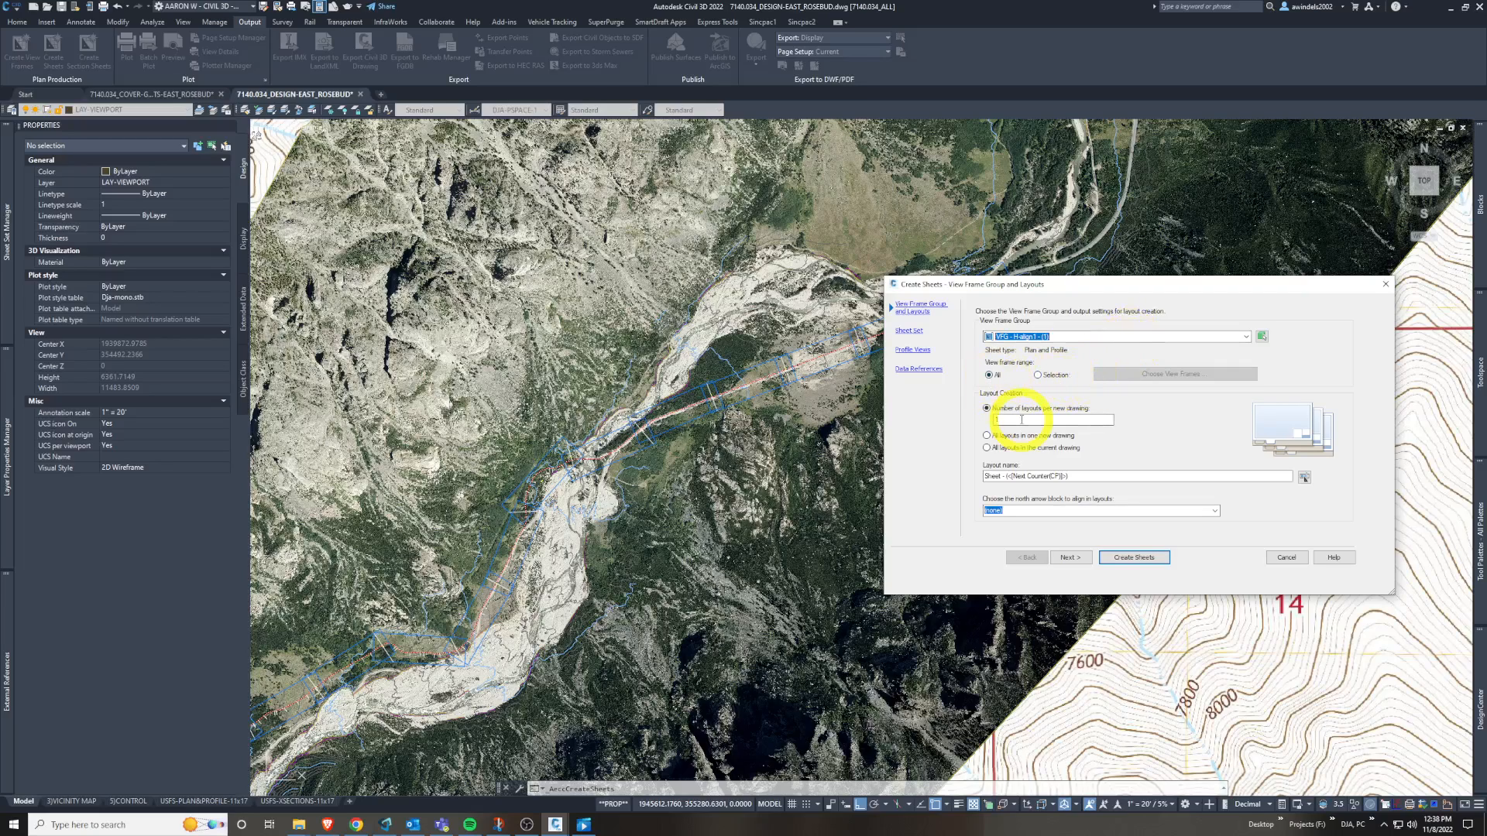
{"action": "left_click", "coordinate": [1019, 450]}
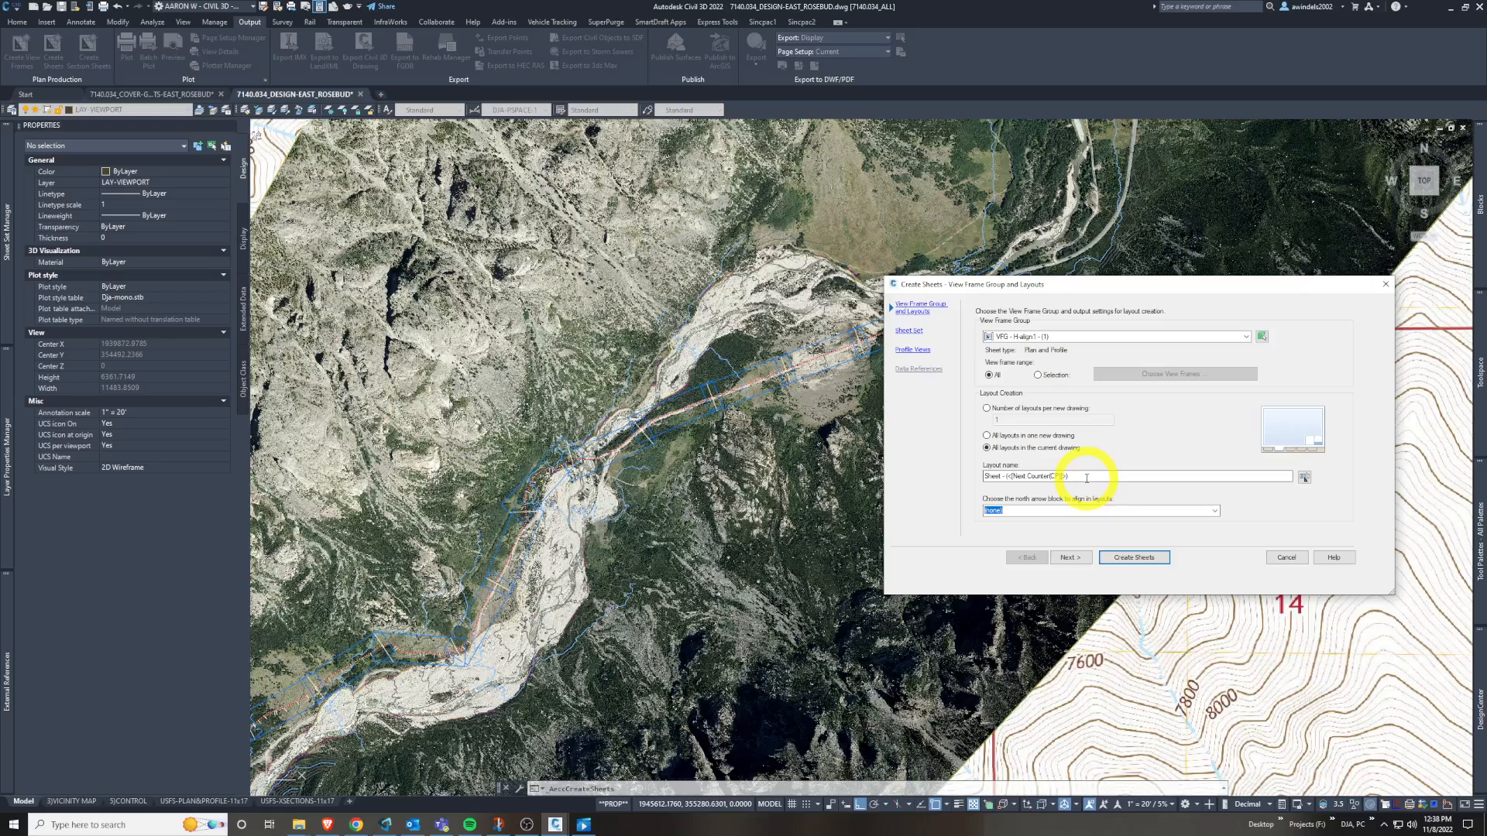
- Replace the layout name with a template reading PLAN & PROFILE followed by the View Frame Start Raw Station field
{"action": "left_click_drag", "start_coordinate": [1086, 478], "coordinate": [917, 476]}
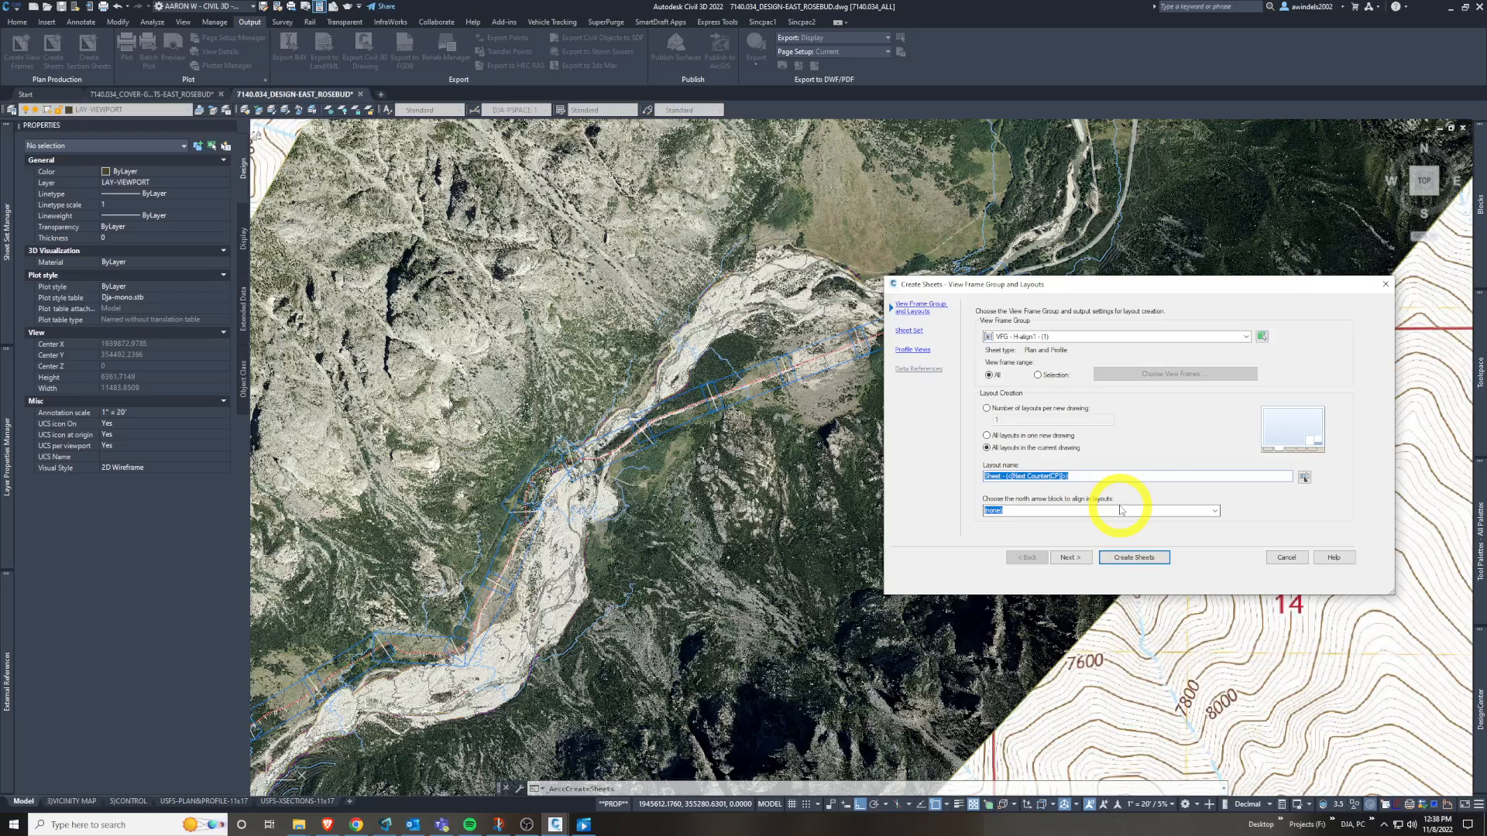
{"action": "key", "text": "BackSpace"}
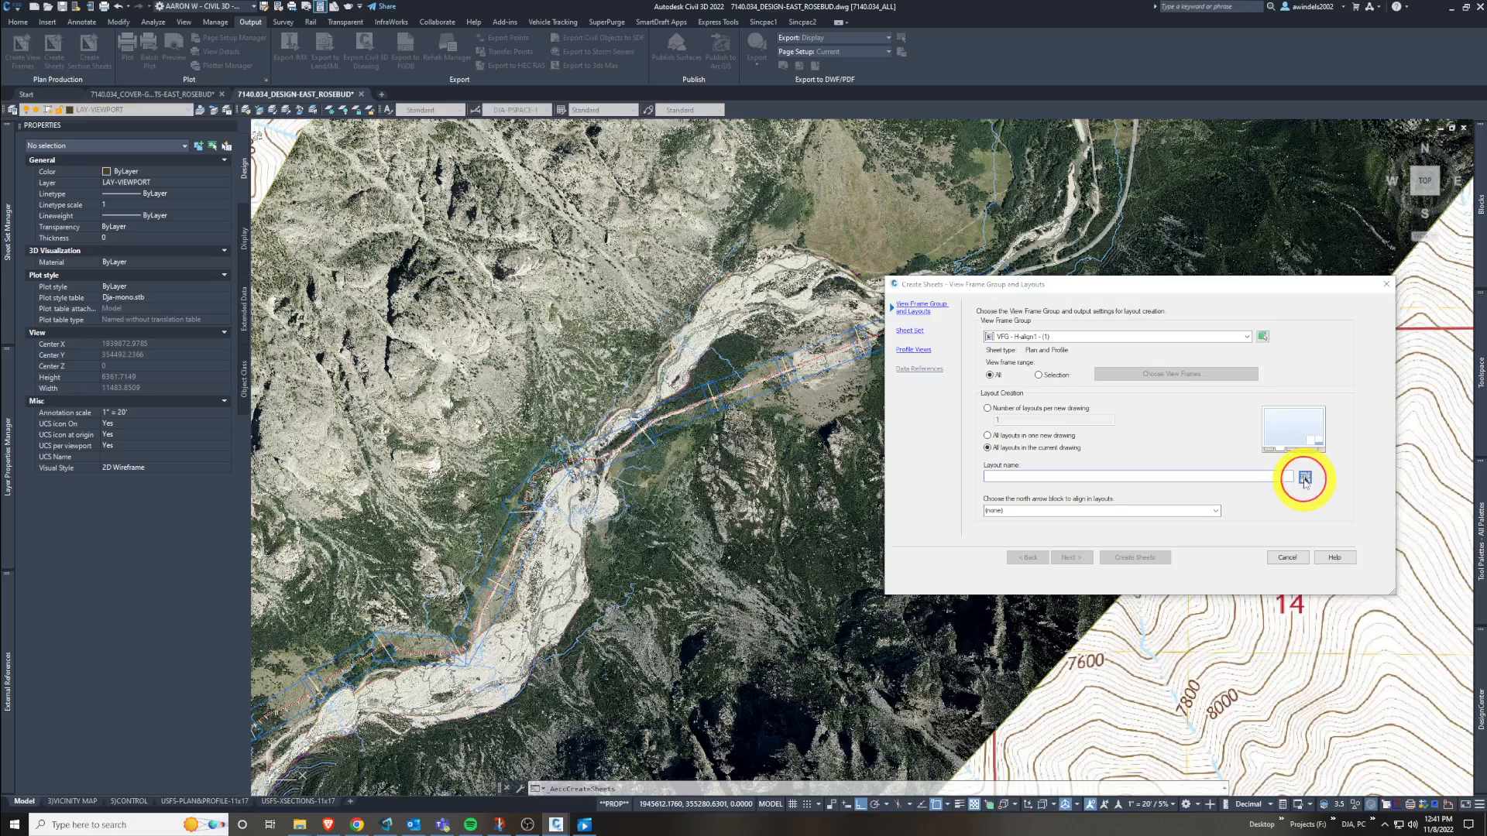
{"action": "left_click", "coordinate": [1305, 478]}
{"action": "left_click_drag", "start_coordinate": [593, 338], "coordinate": [716, 335]}
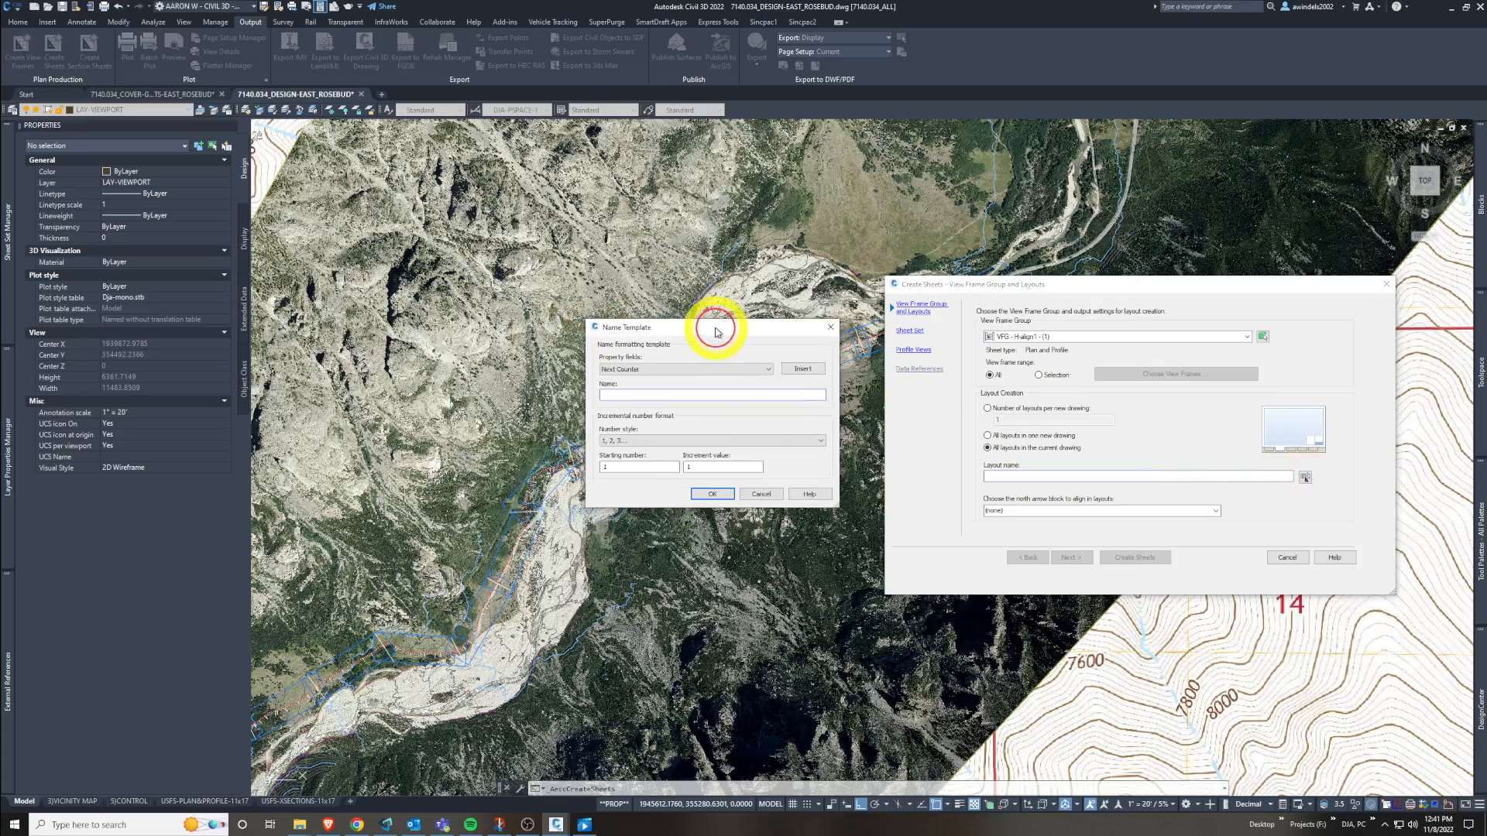
{"action": "left_click", "coordinate": [693, 395]}
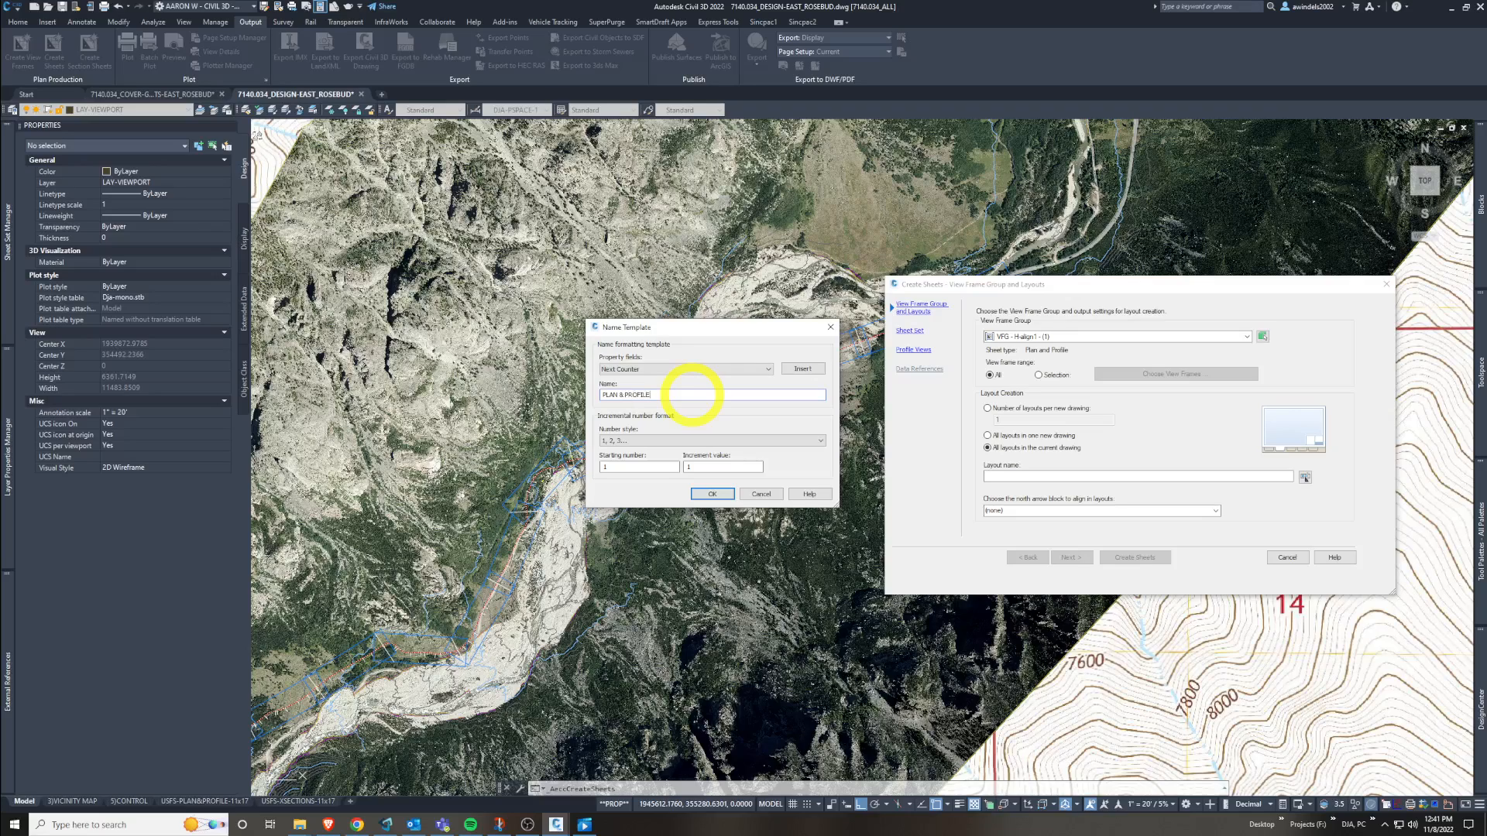
{"action": "left_click", "coordinate": [737, 364]}
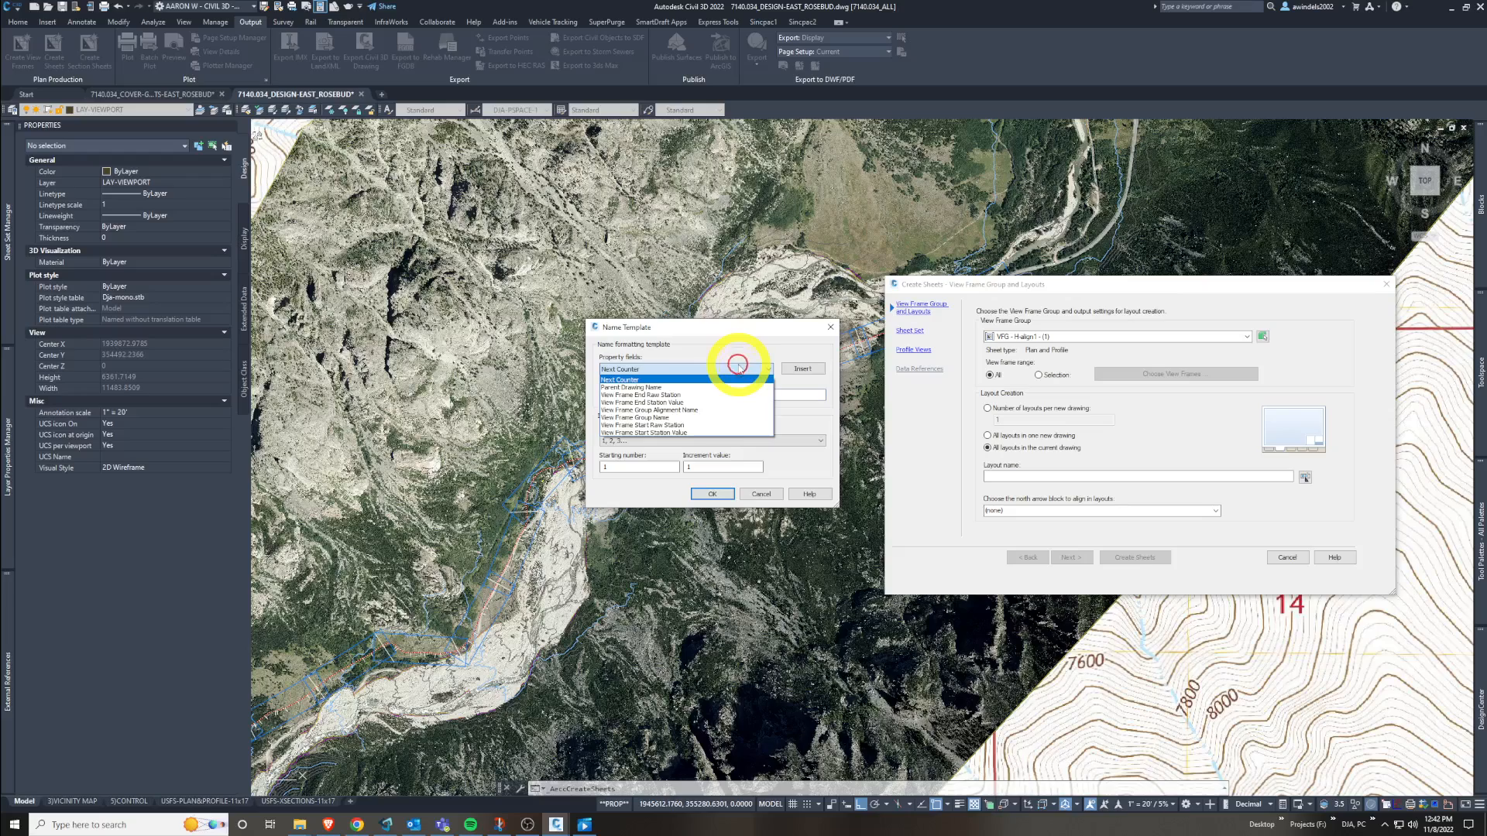
{"action": "left_click", "coordinate": [740, 426]}
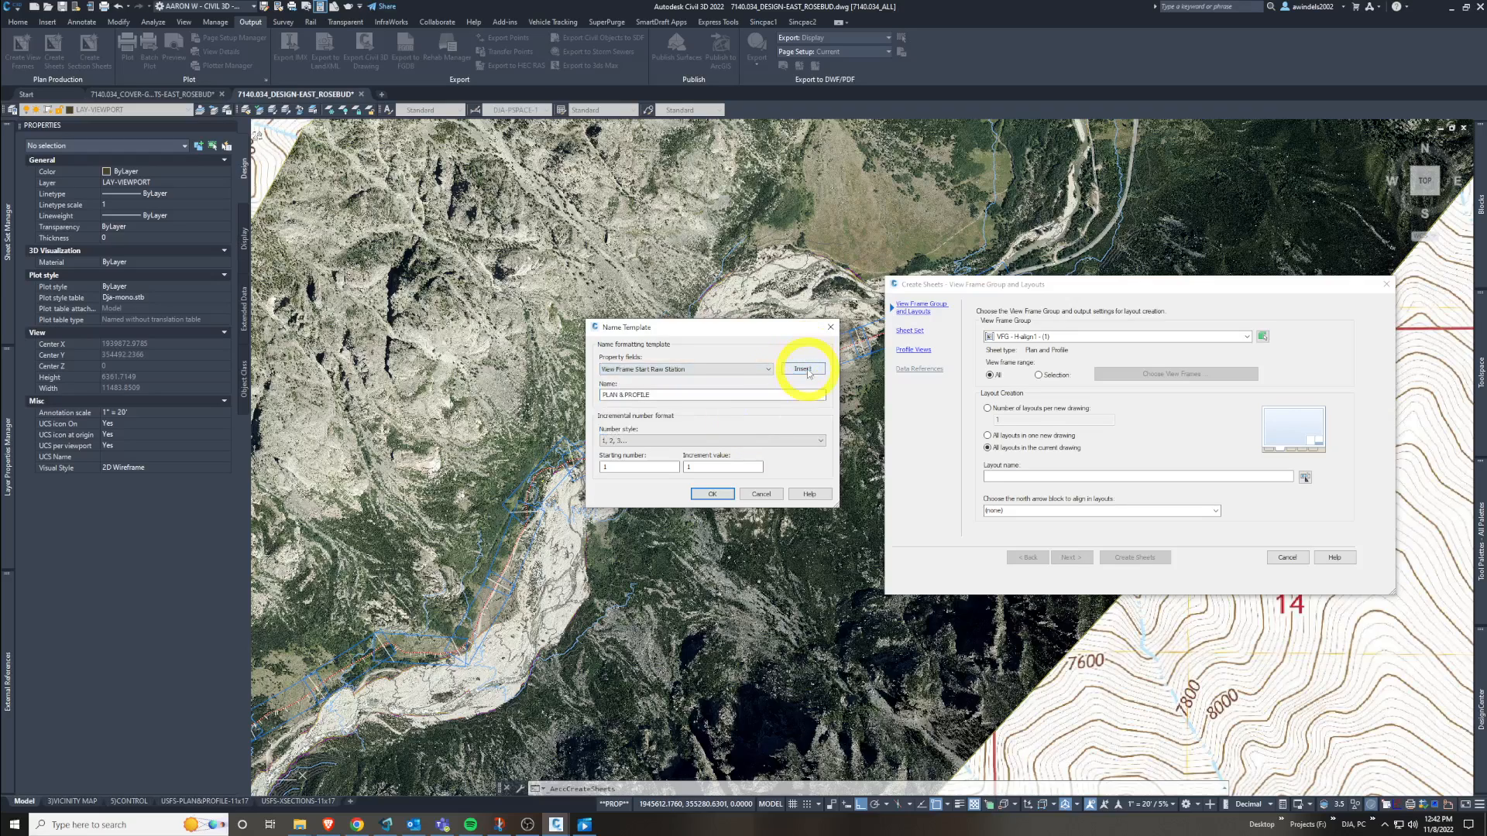
{"action": "left_click", "coordinate": [803, 368]}
- Append TO and the View Frame End Raw Station field to the layout name template, and apply the template
{"action": "left_click", "coordinate": [788, 393]}
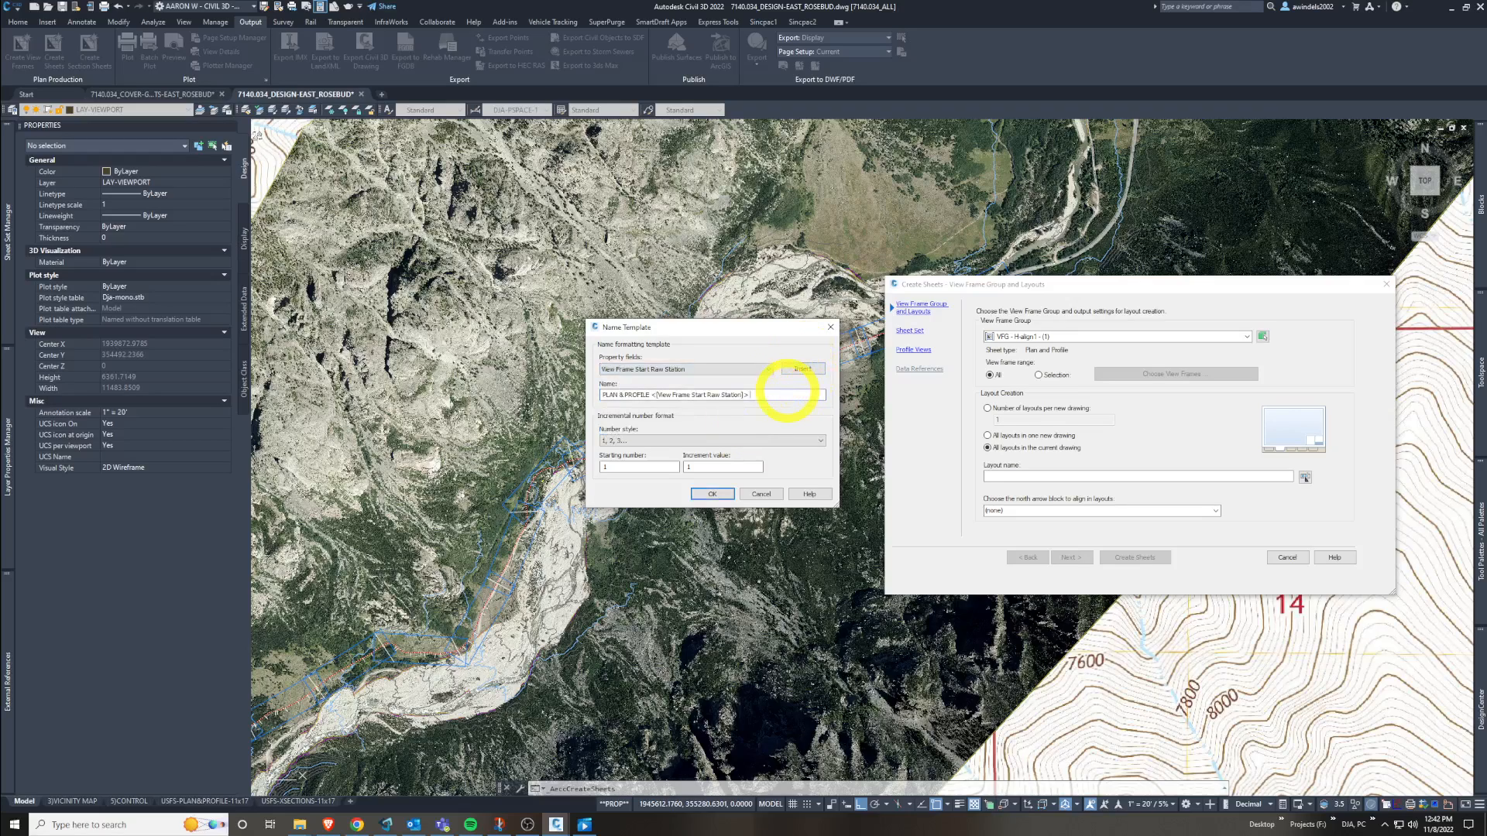
{"action": "type", "text": "TO"}
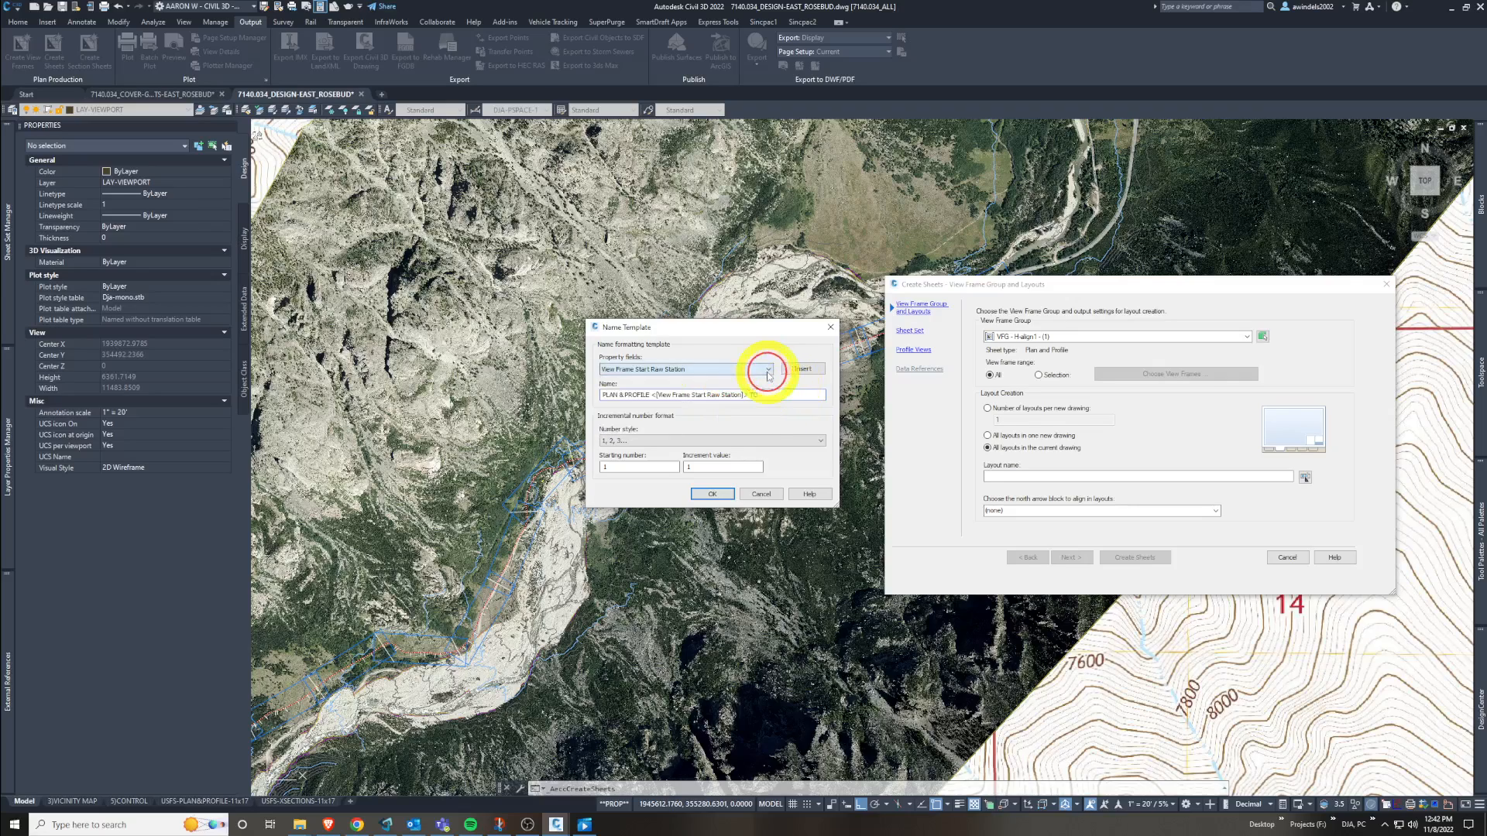
{"action": "left_click", "coordinate": [767, 370]}
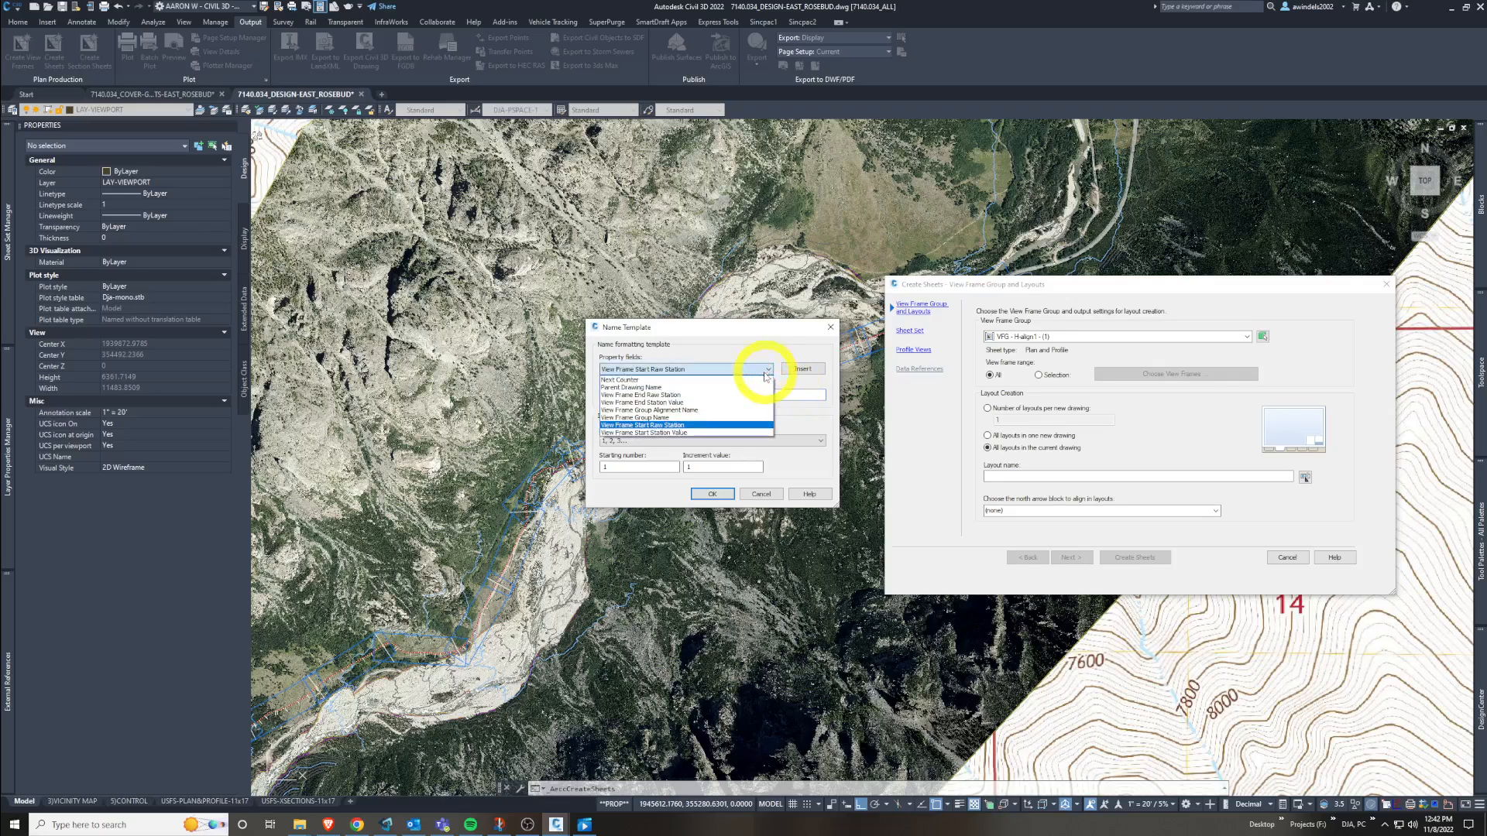
{"action": "left_click", "coordinate": [725, 396]}
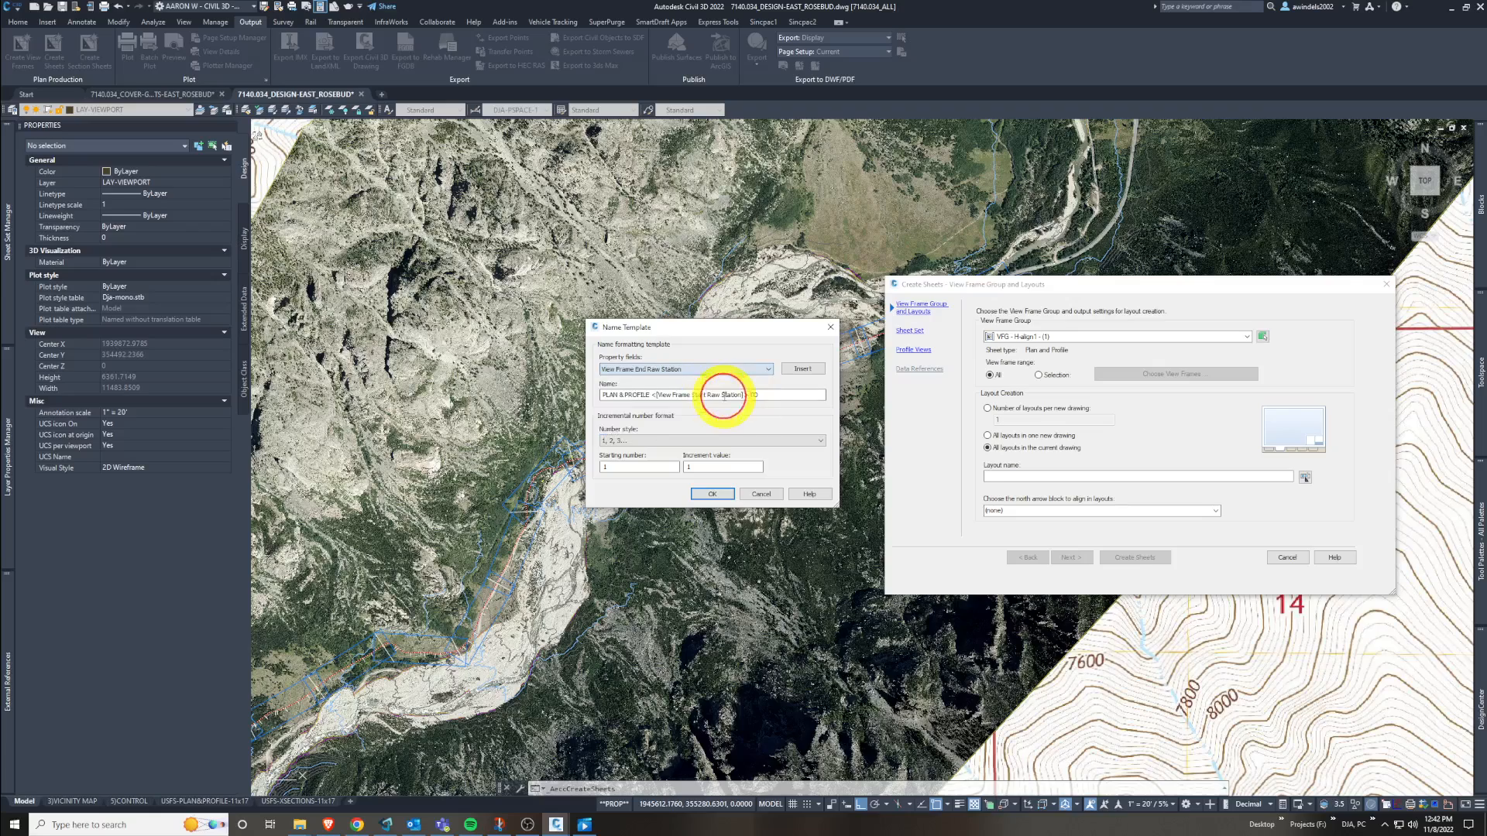
{"action": "left_click", "coordinate": [803, 369]}
{"action": "left_click_drag", "start_coordinate": [752, 397], "coordinate": [591, 392]}
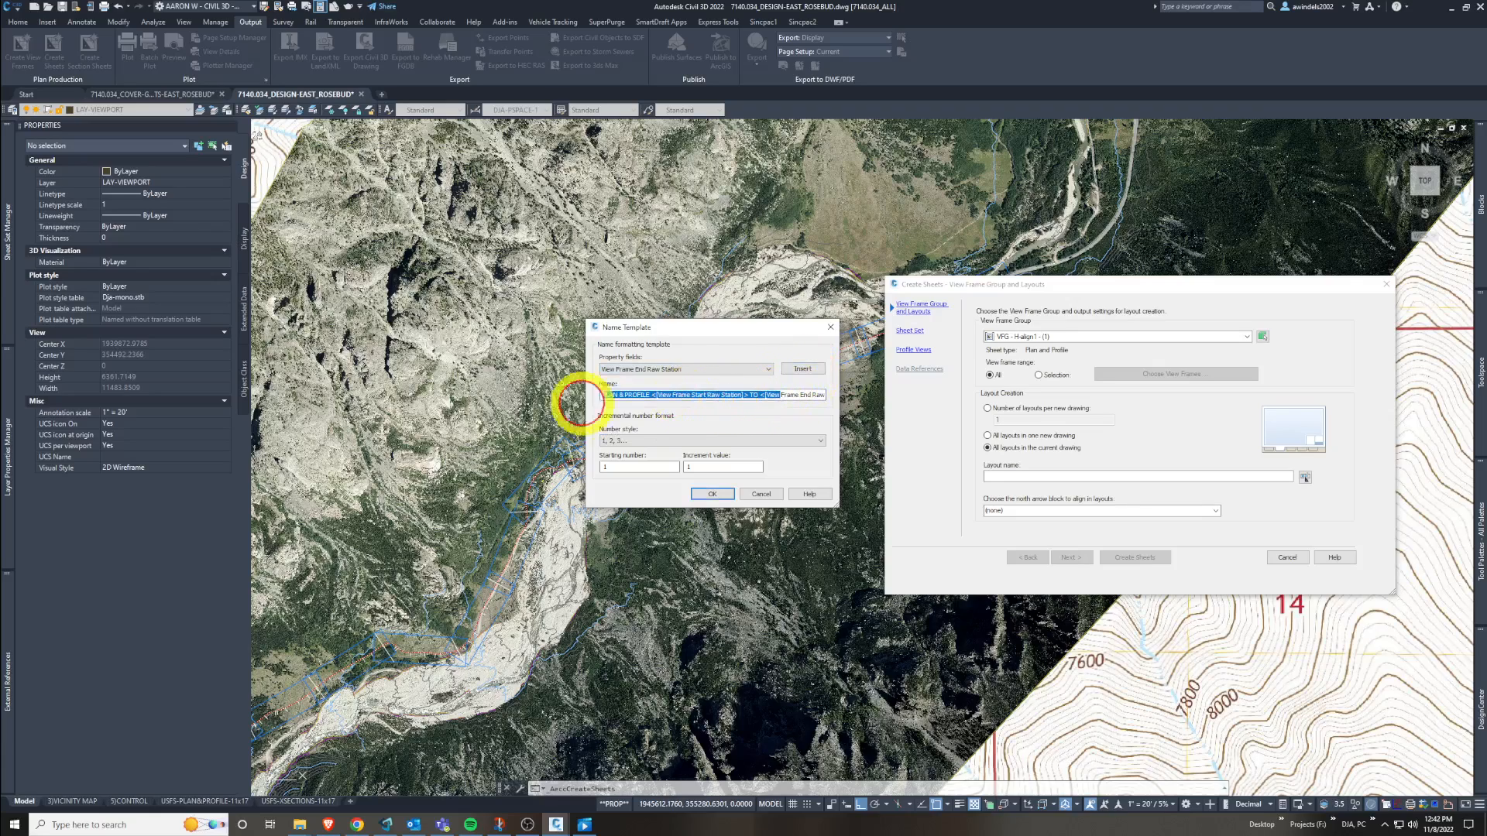
{"action": "left_click", "coordinate": [681, 402]}
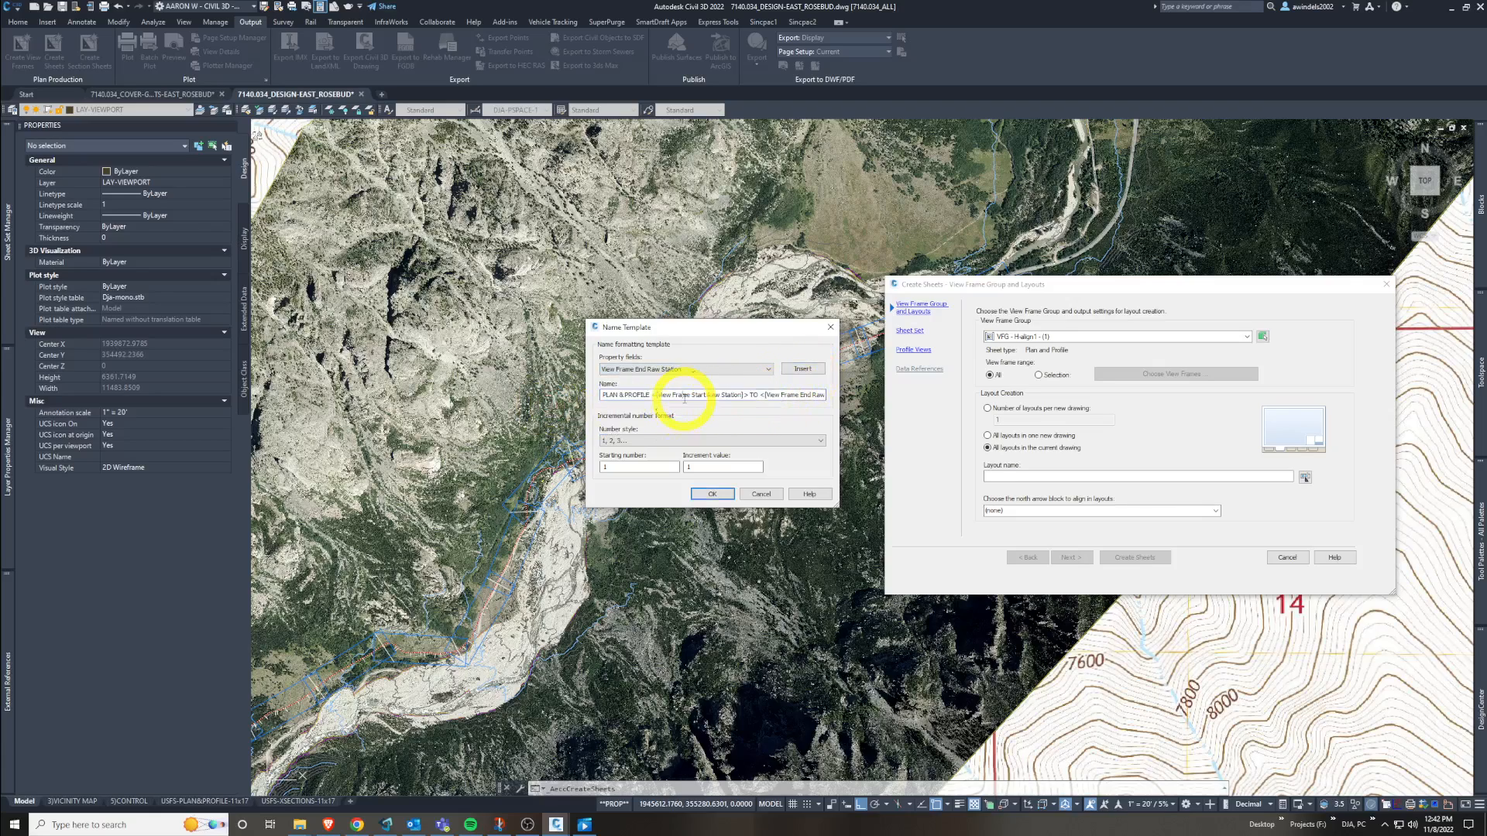
{"action": "left_click", "coordinate": [760, 372]}
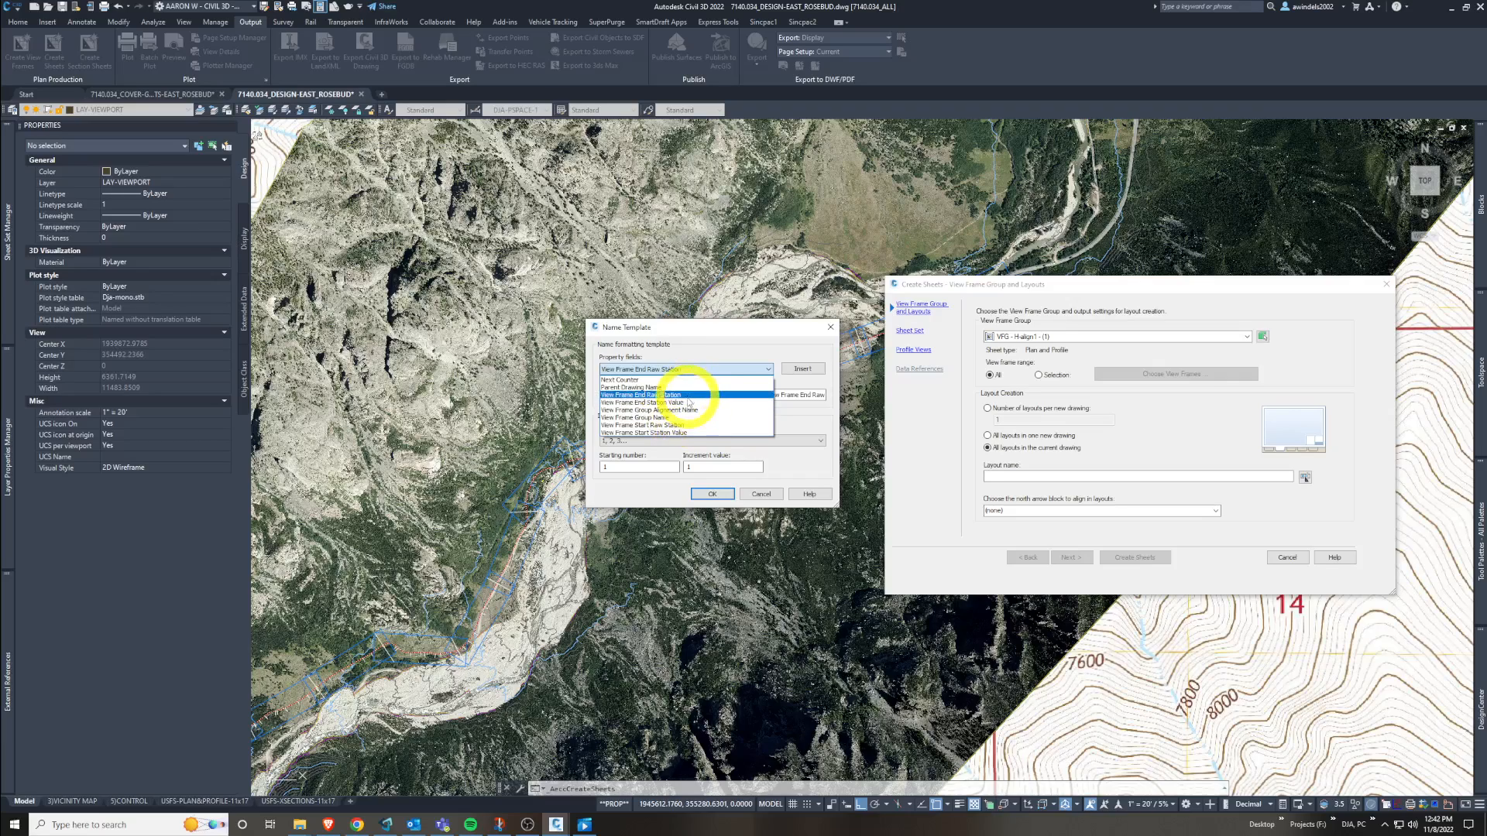
{"action": "left_click", "coordinate": [730, 338]}
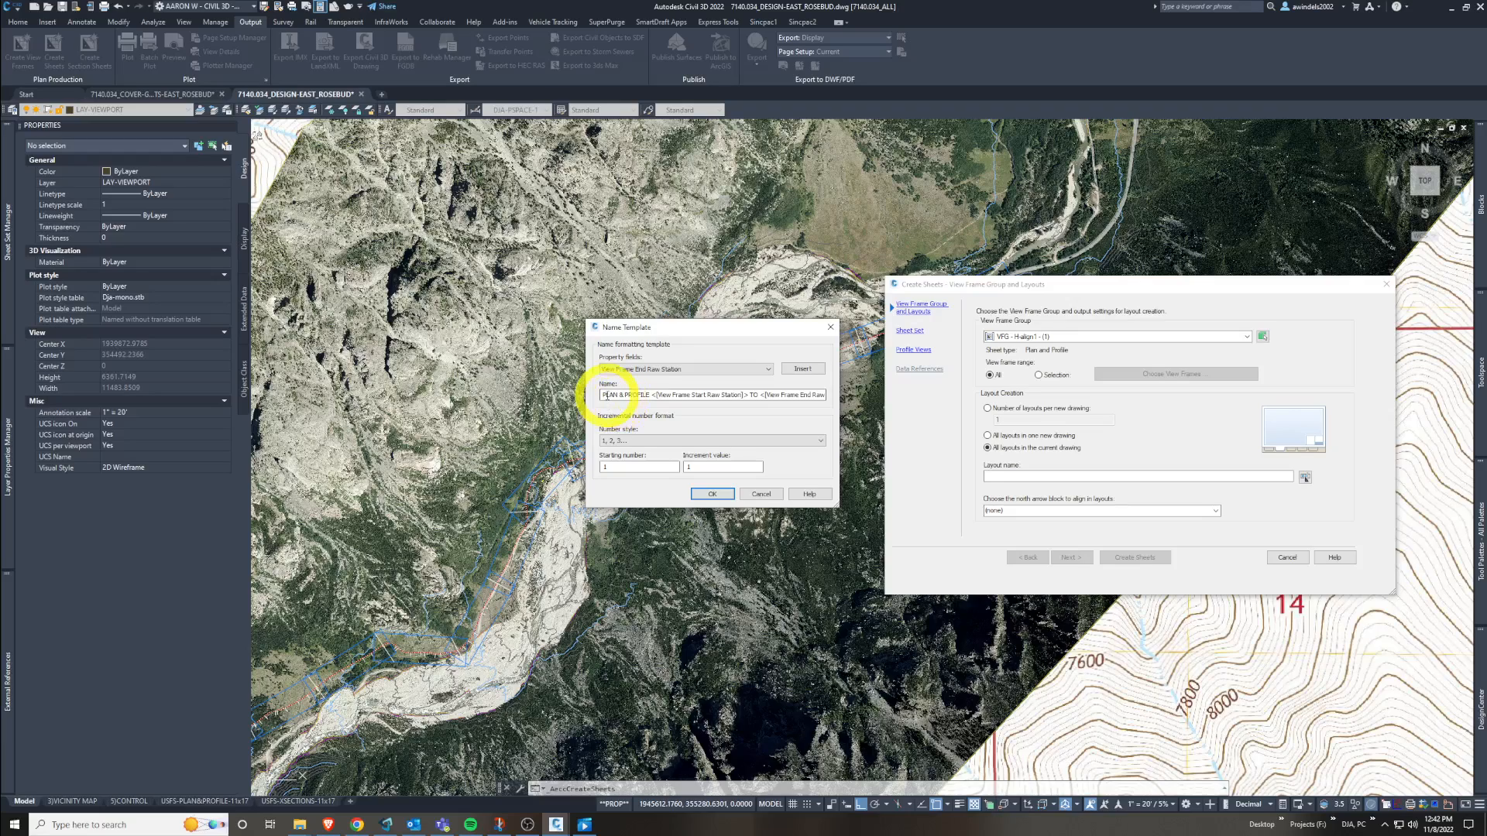
{"action": "left_click", "coordinate": [708, 494]}
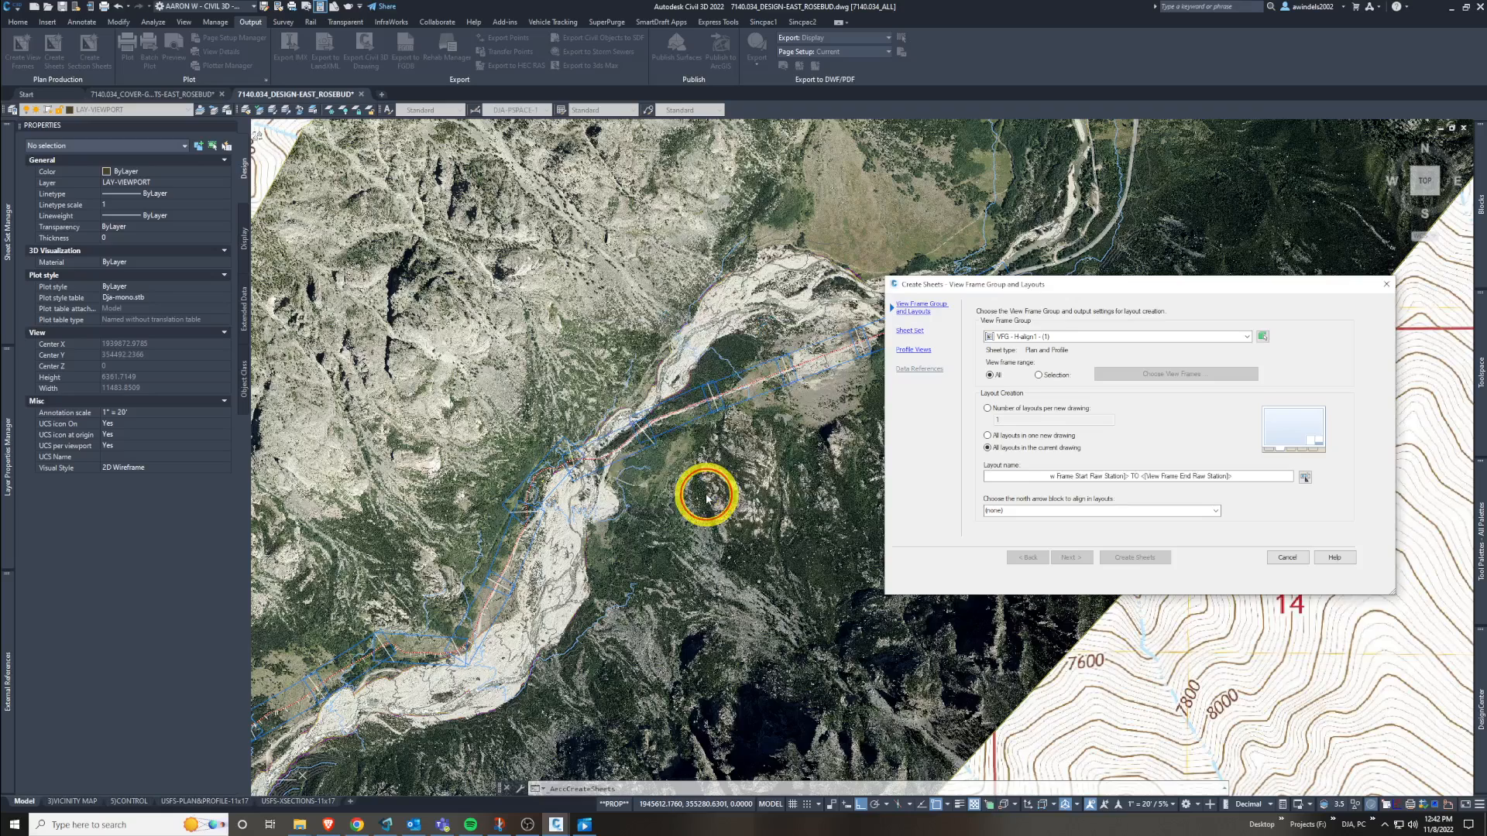
- Choose the small north arrow block to align in the layouts and continue to the sheet set settings
{"action": "left_click_drag", "start_coordinate": [1267, 478], "coordinate": [989, 481]}
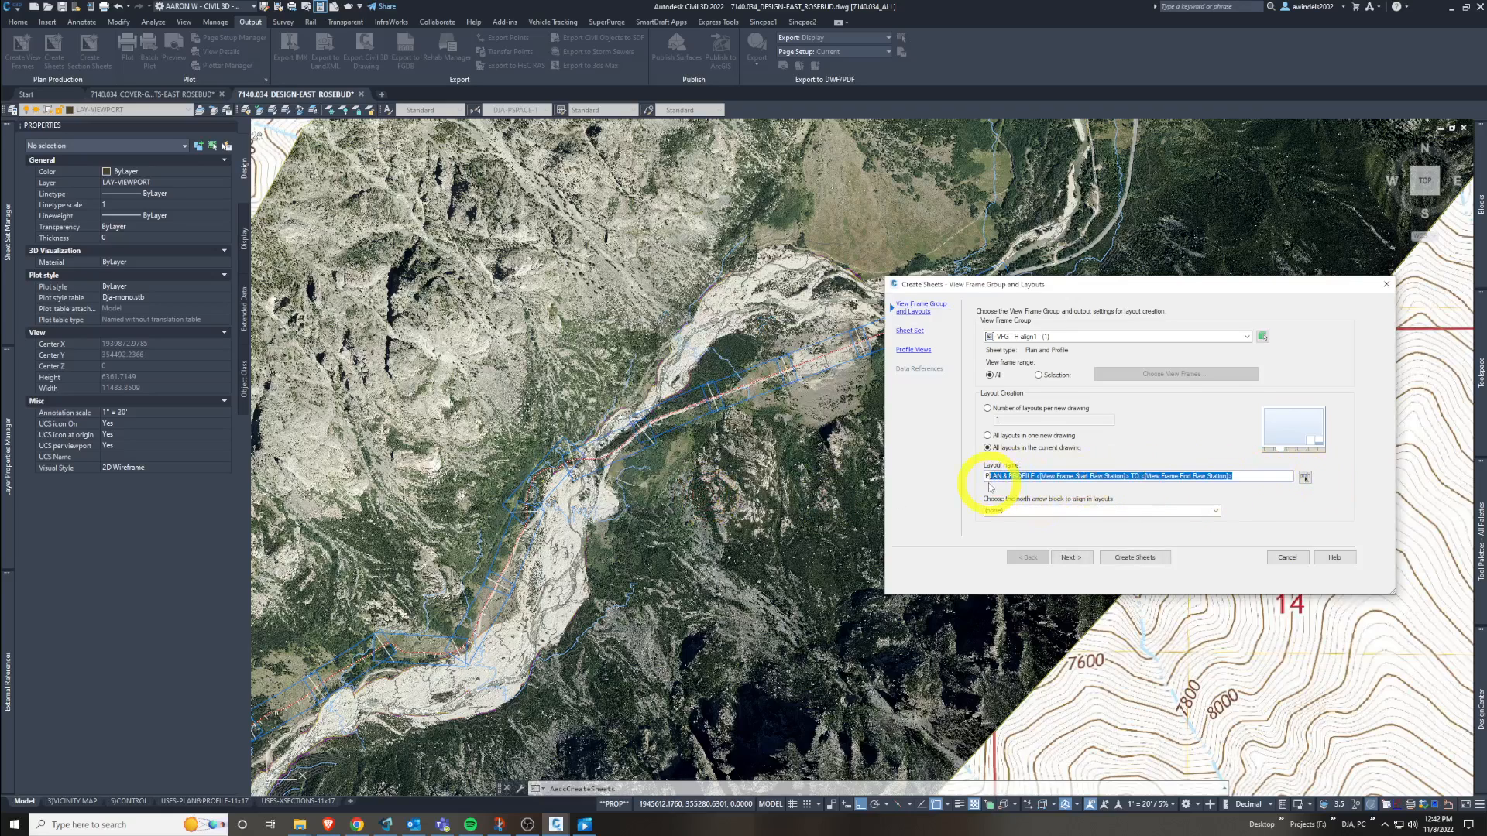
{"action": "left_click", "coordinate": [1215, 511]}
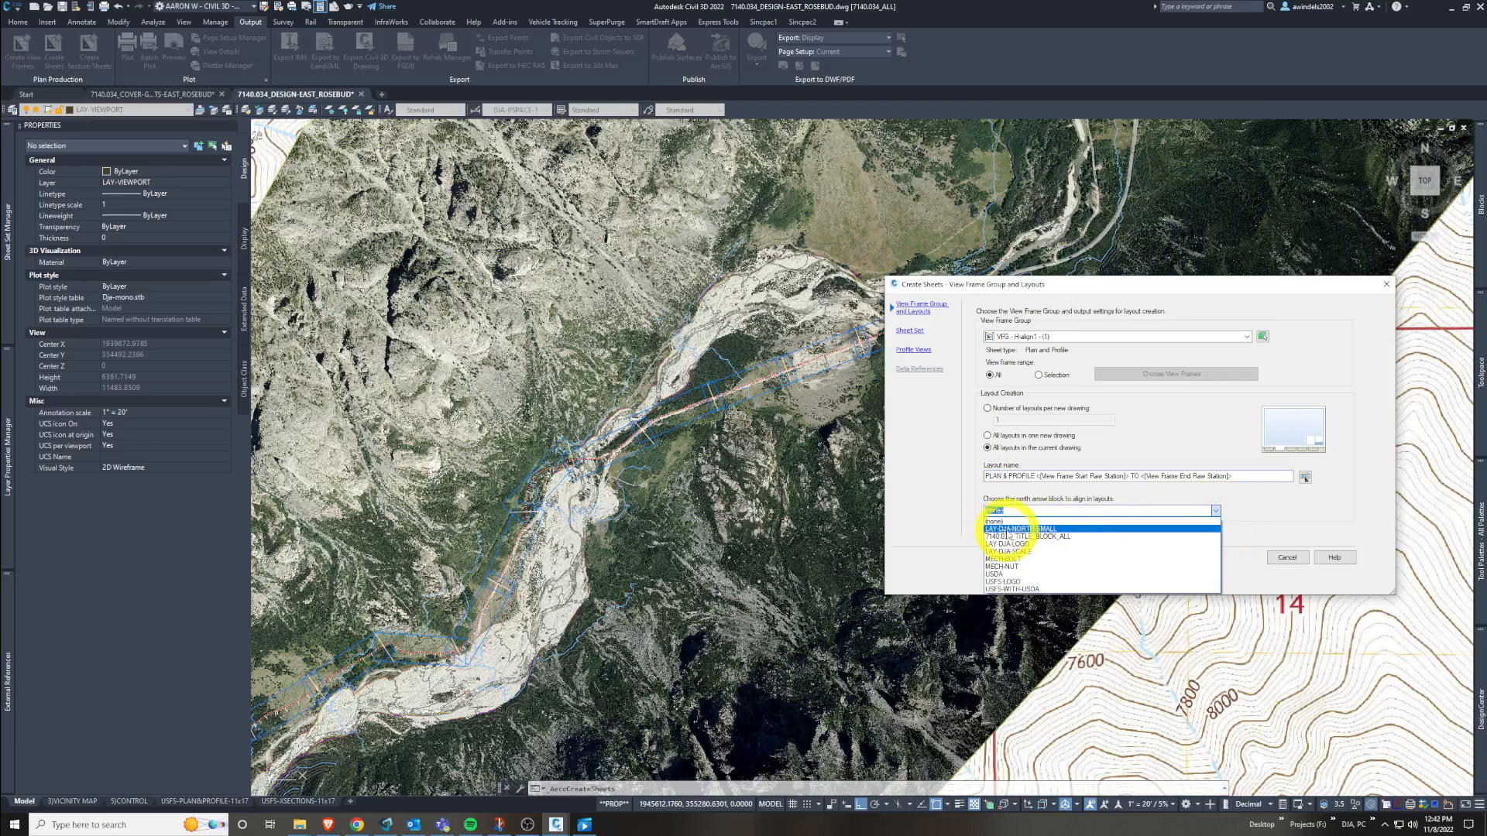
{"action": "left_click", "coordinate": [1011, 530]}
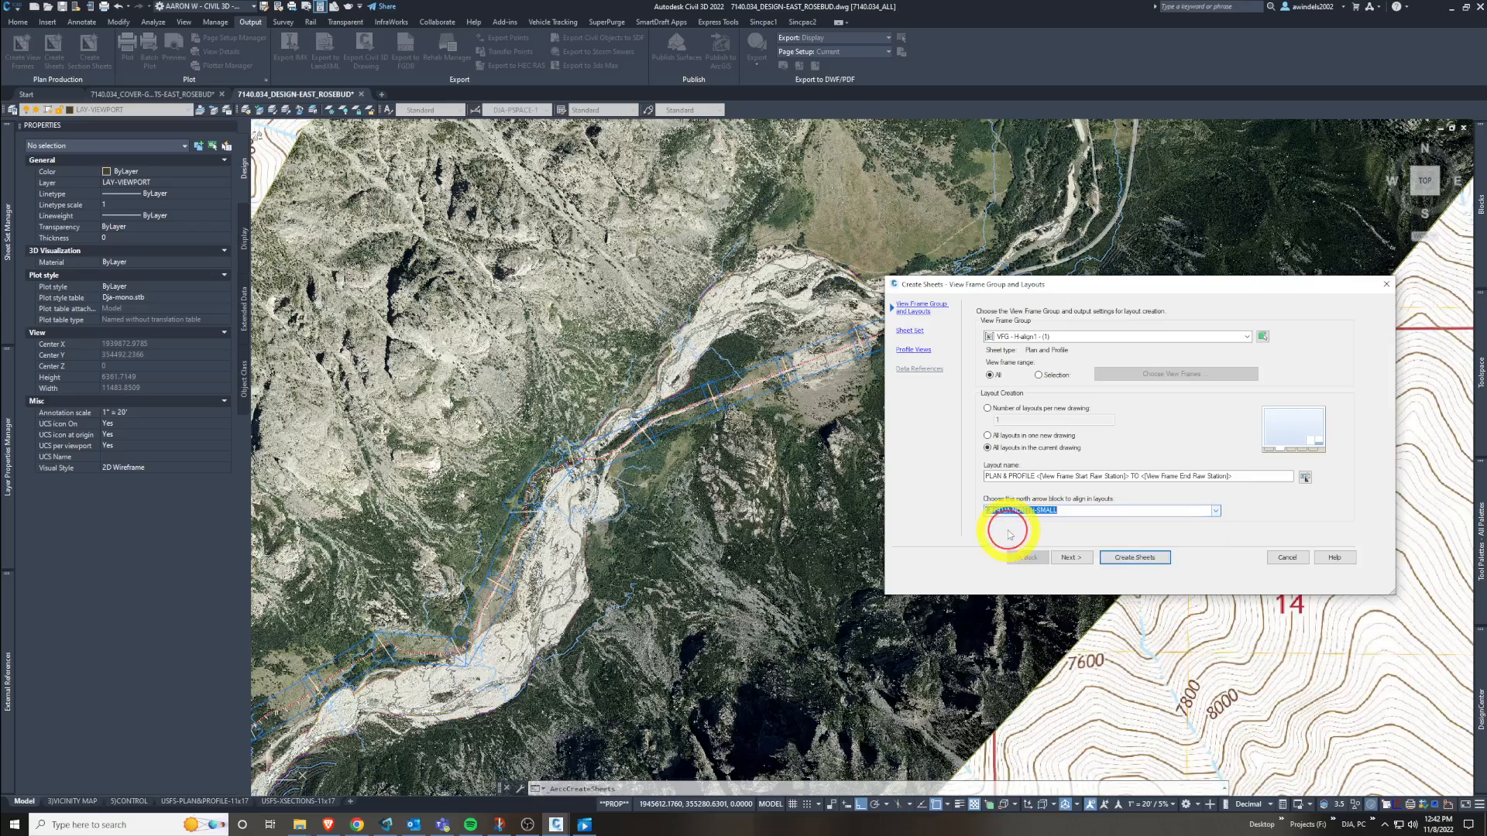
{"action": "left_click", "coordinate": [1076, 564]}
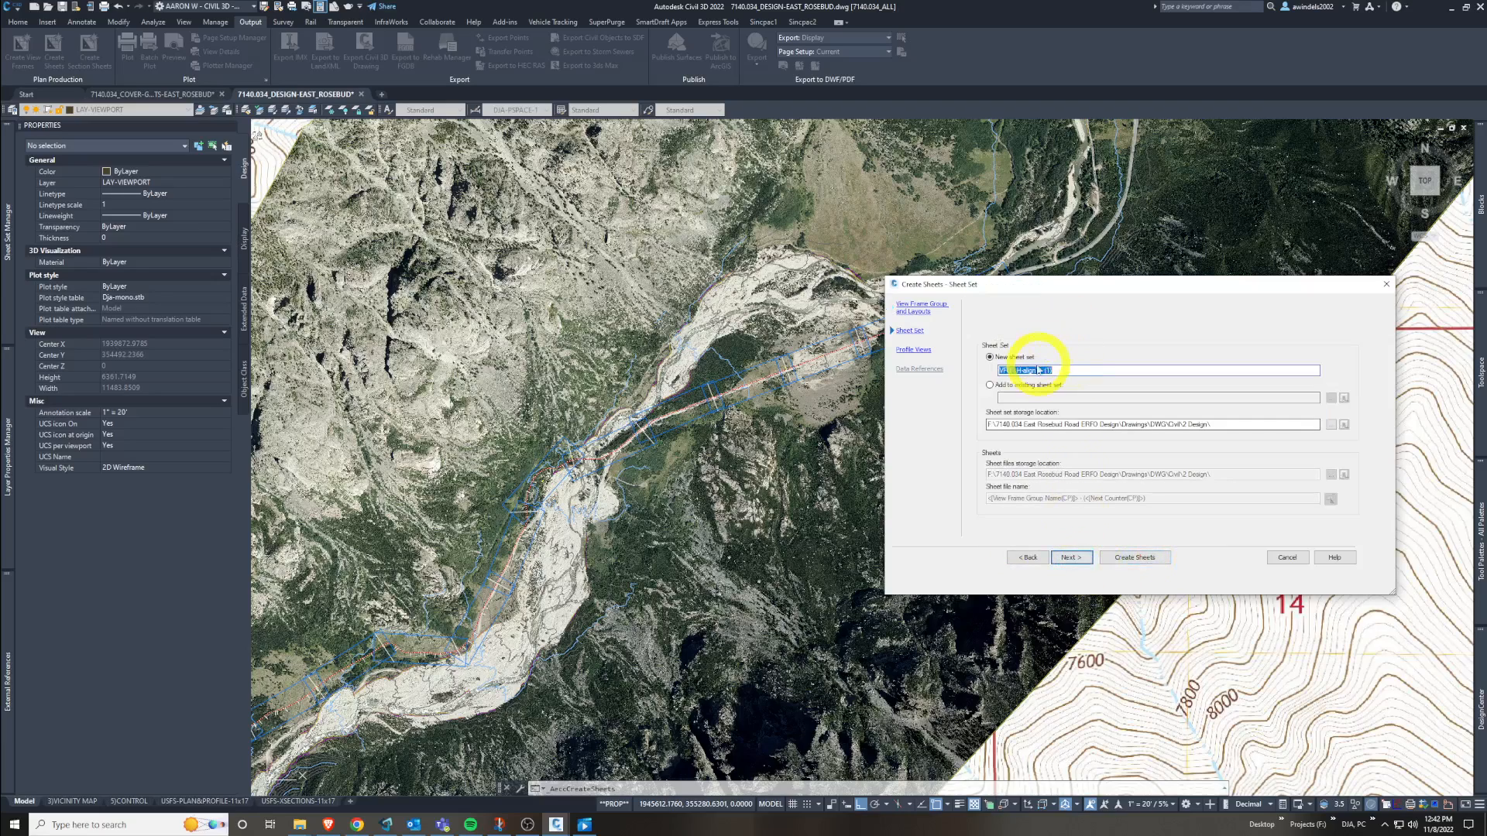
- Add the sheets to the existing sheet set 7140_EAST_ROSEBUD.dst from the 5 Sheet Production folder
{"action": "left_click", "coordinate": [992, 386]}
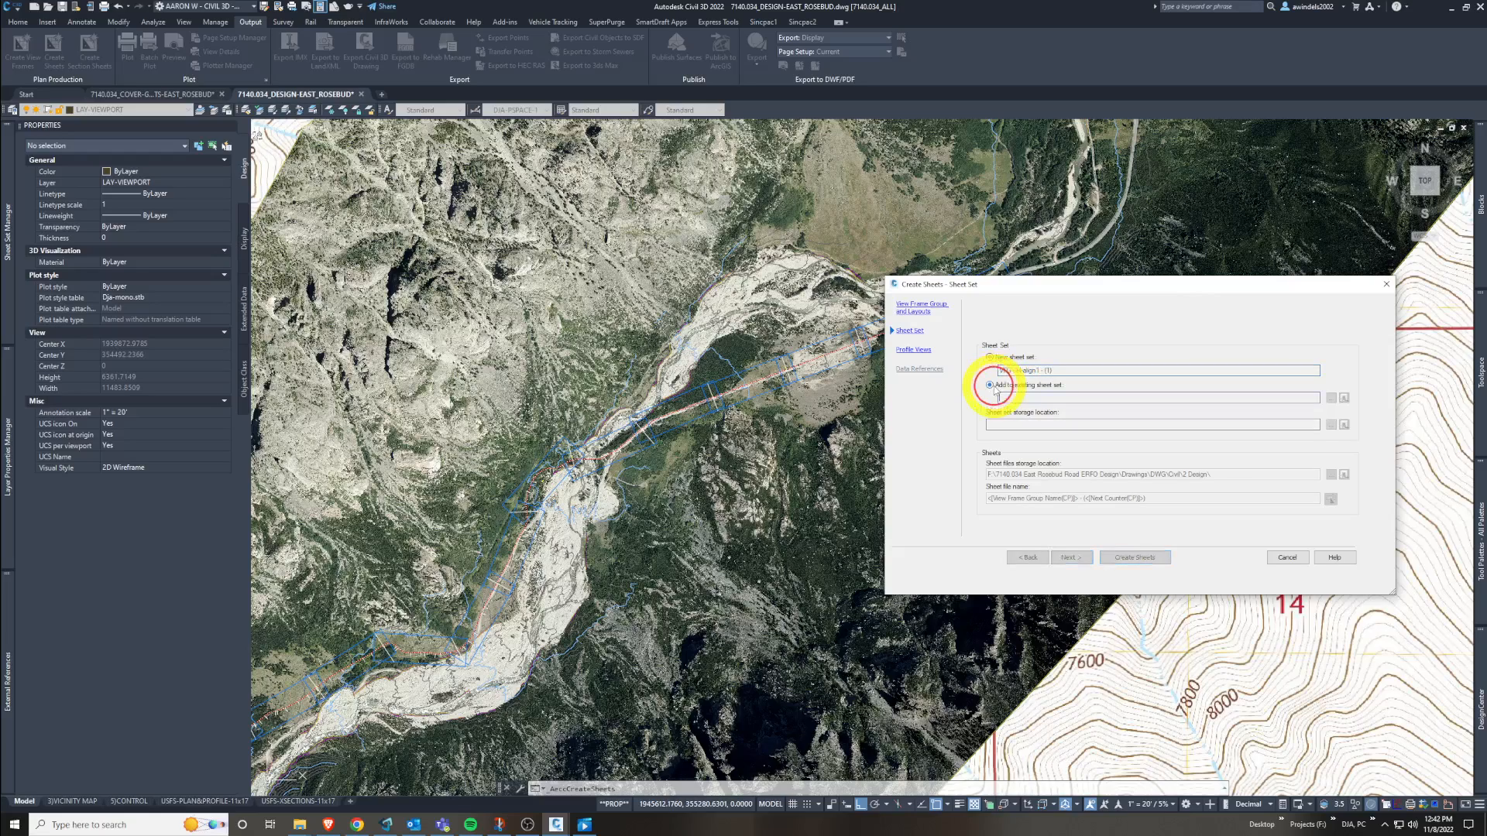
{"action": "left_click", "coordinate": [1332, 399]}
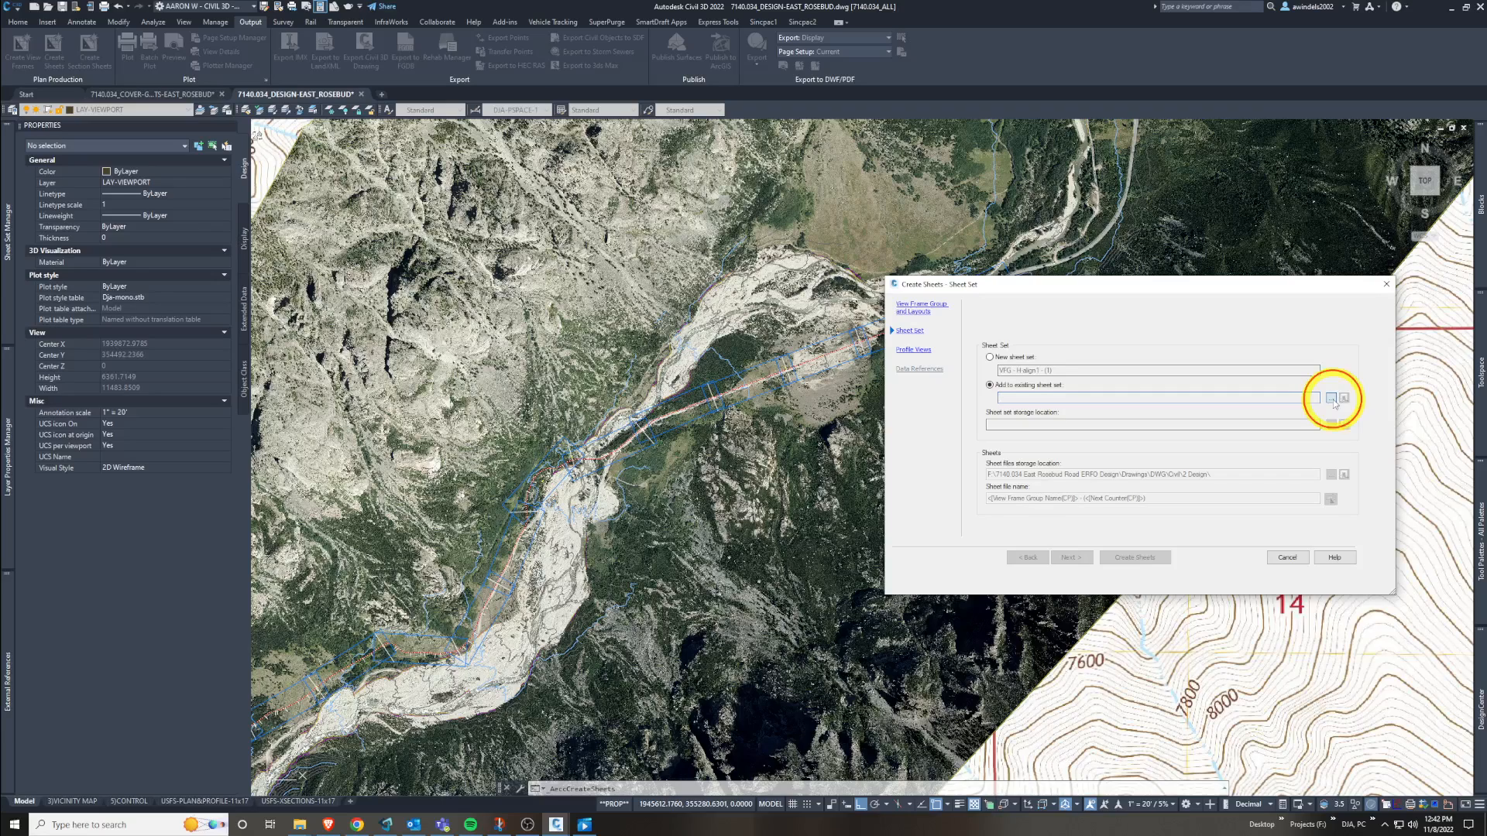
{"action": "left_click", "coordinate": [461, 291]}
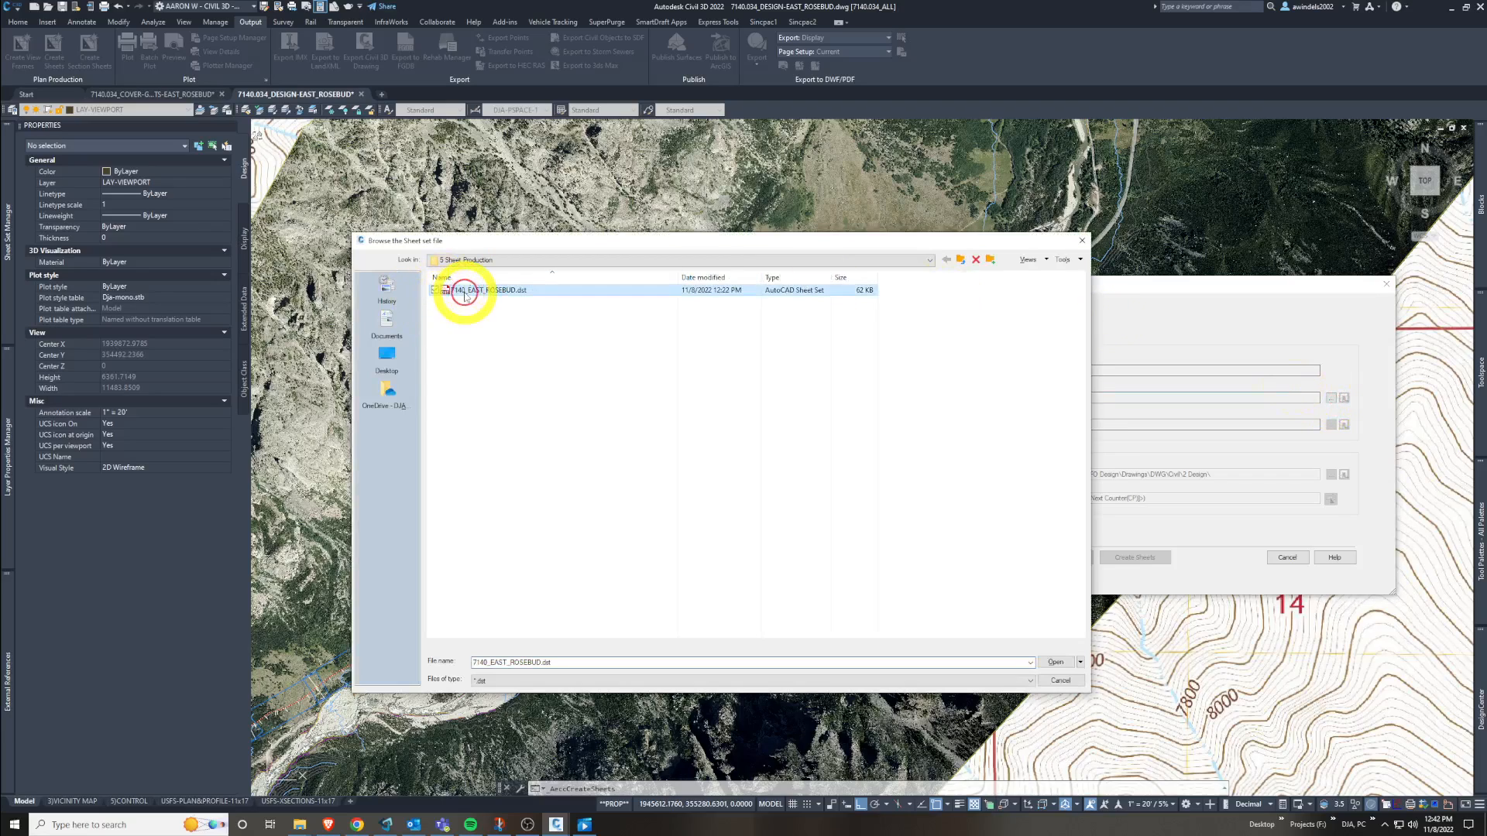
{"action": "left_click", "coordinate": [1055, 663]}
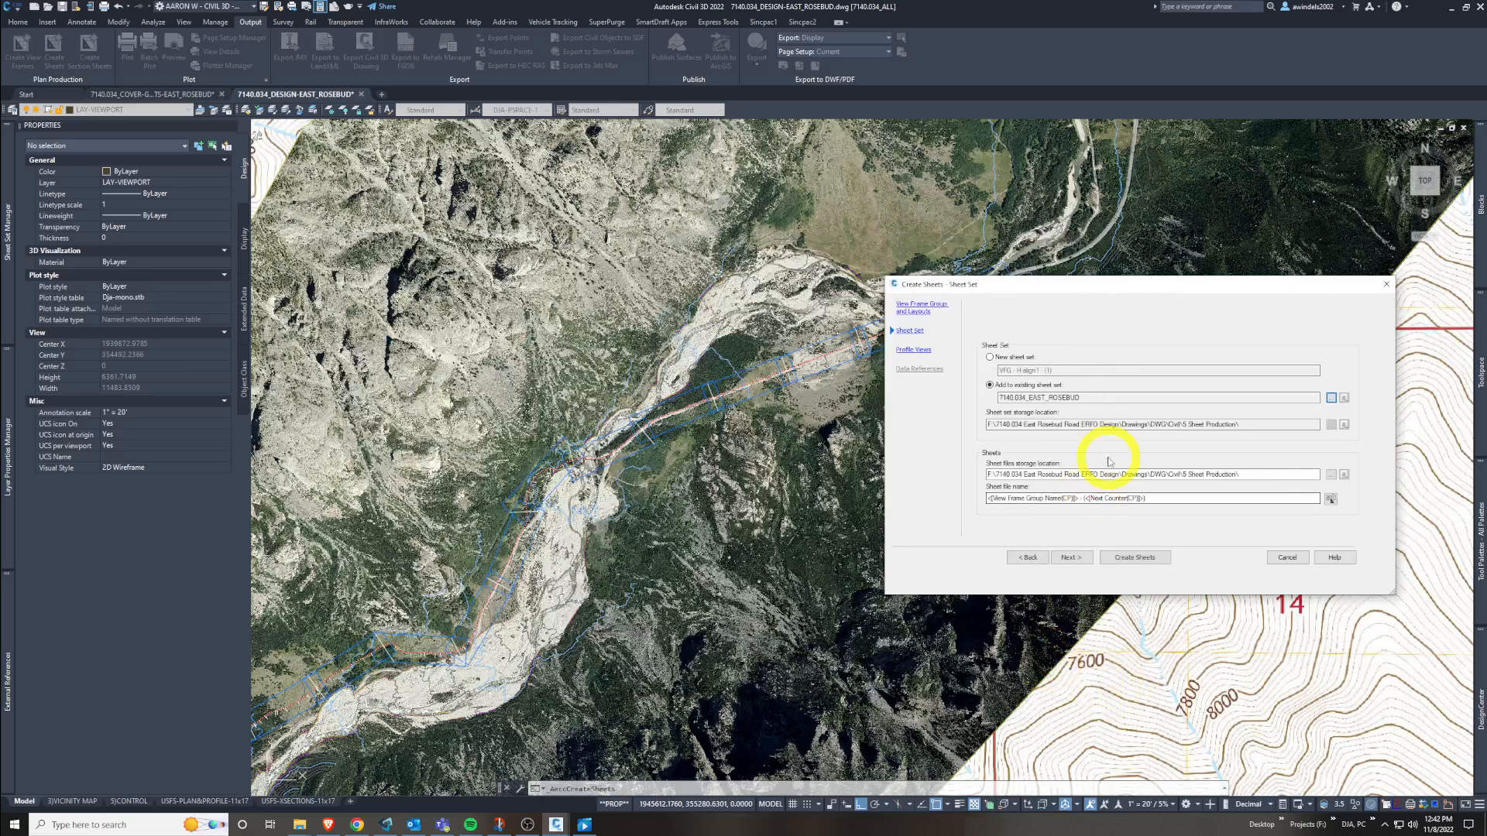
{"action": "left_click", "coordinate": [1243, 474]}
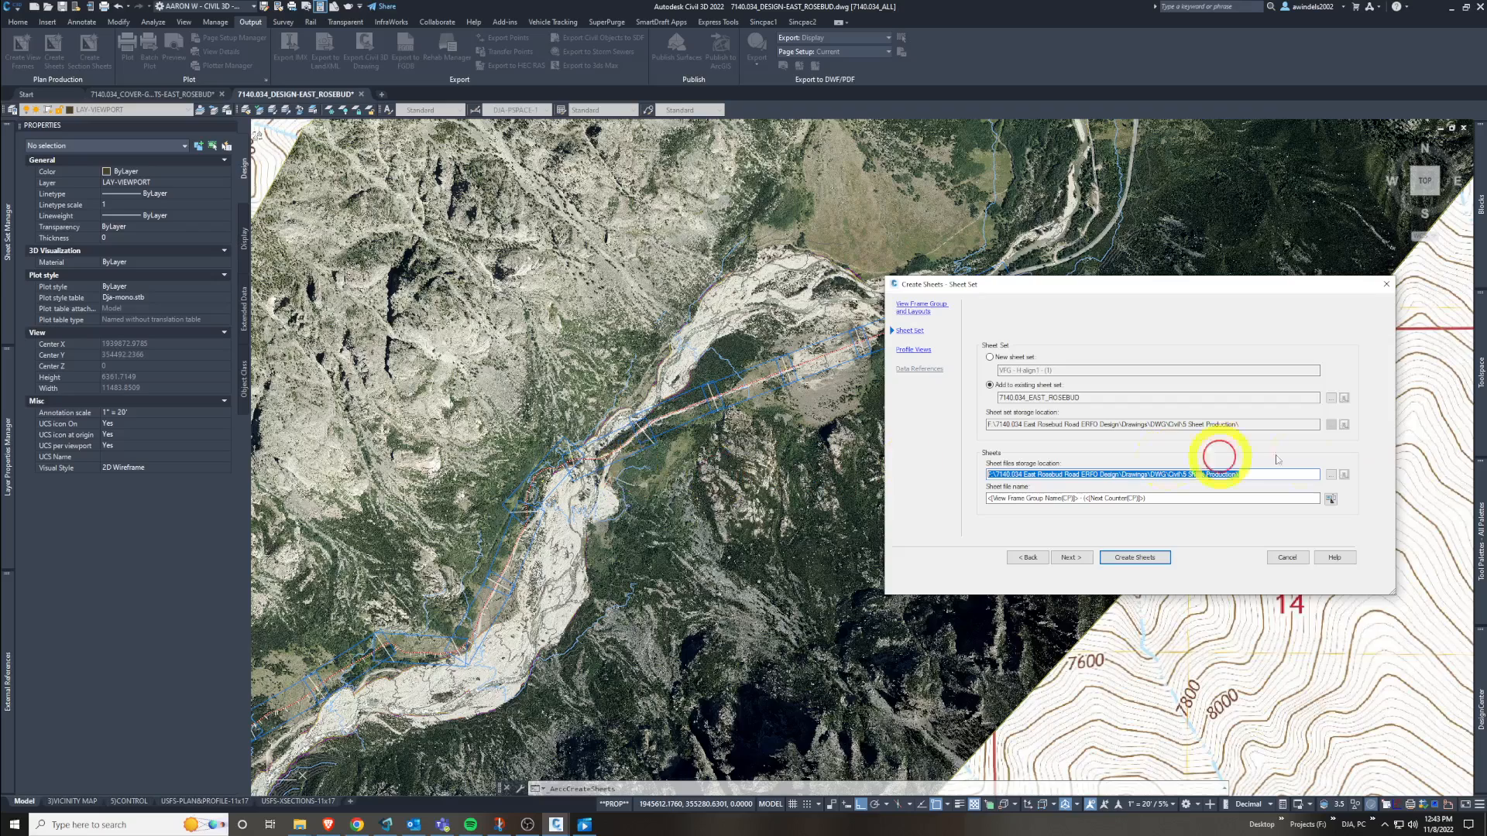
{"action": "left_click", "coordinate": [1330, 474]}
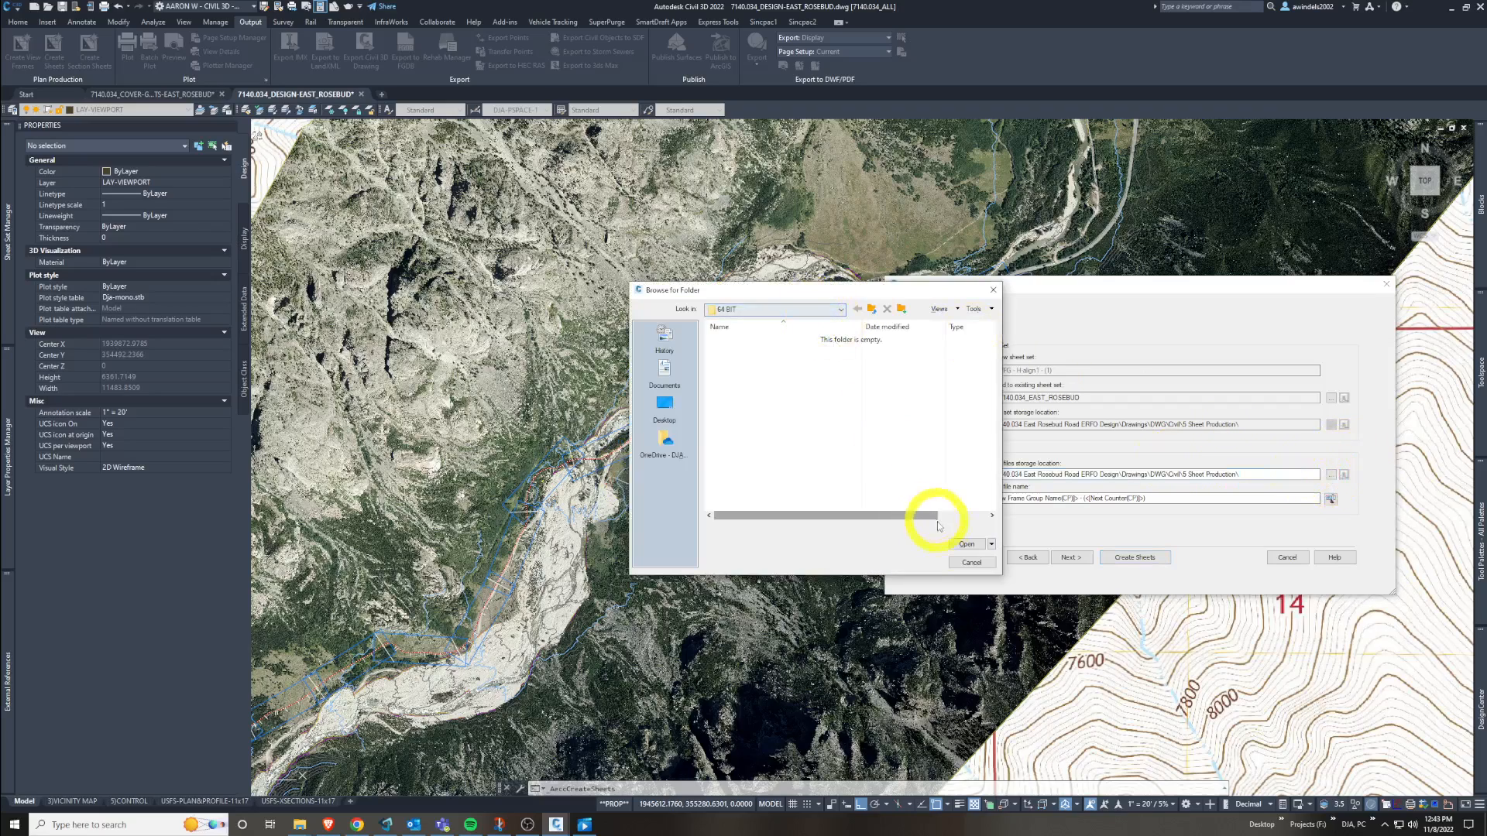
{"action": "left_click", "coordinate": [972, 562]}
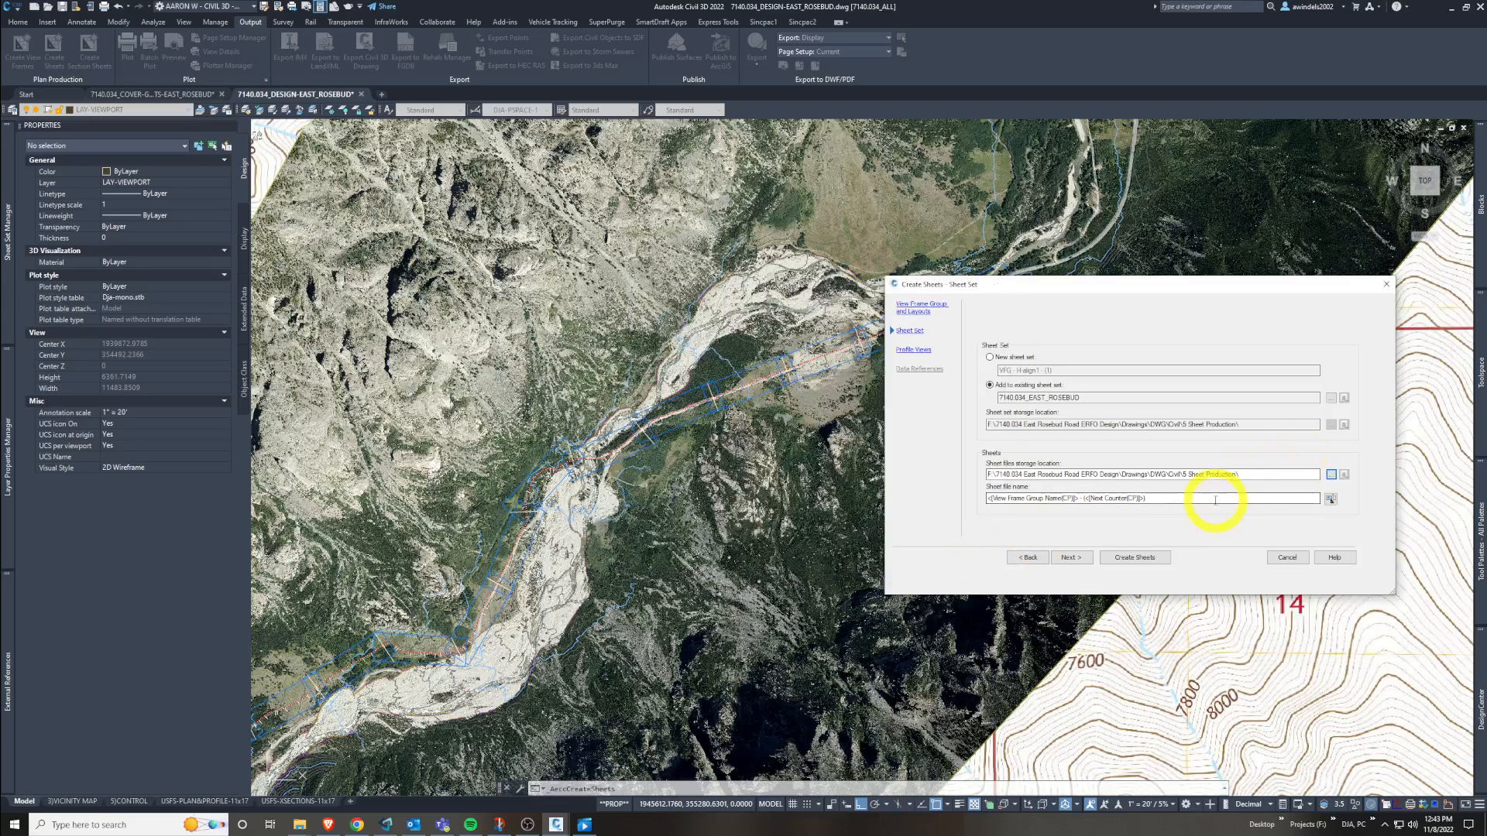
- Replace the sheet file name with a template of P&P followed by the View Frame Start Raw Station field
{"action": "left_click_drag", "start_coordinate": [1218, 501], "coordinate": [1043, 502]}
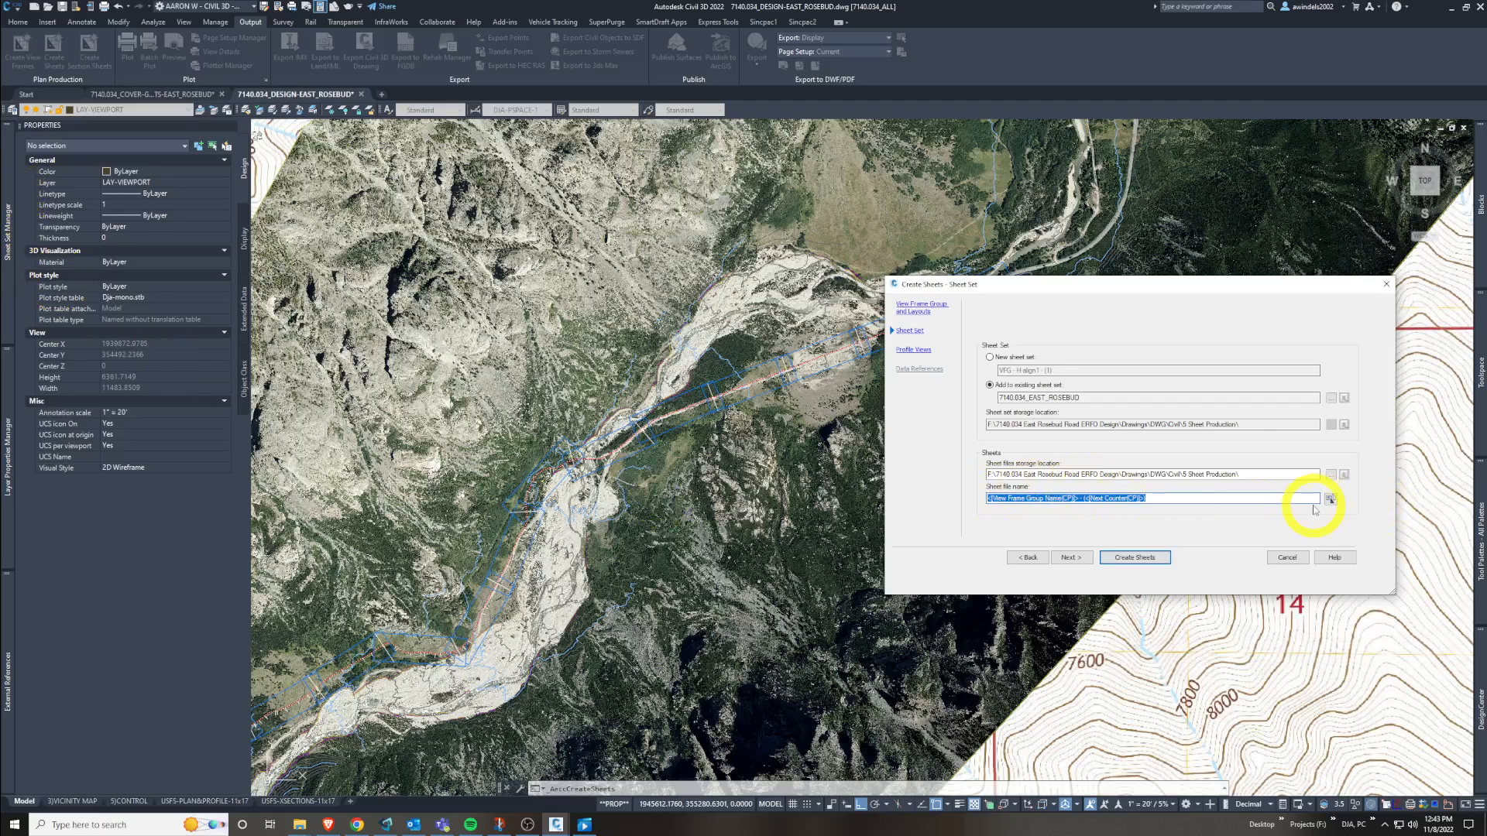
{"action": "key", "text": "BackSpace"}
{"action": "type", "text": "P&P"}
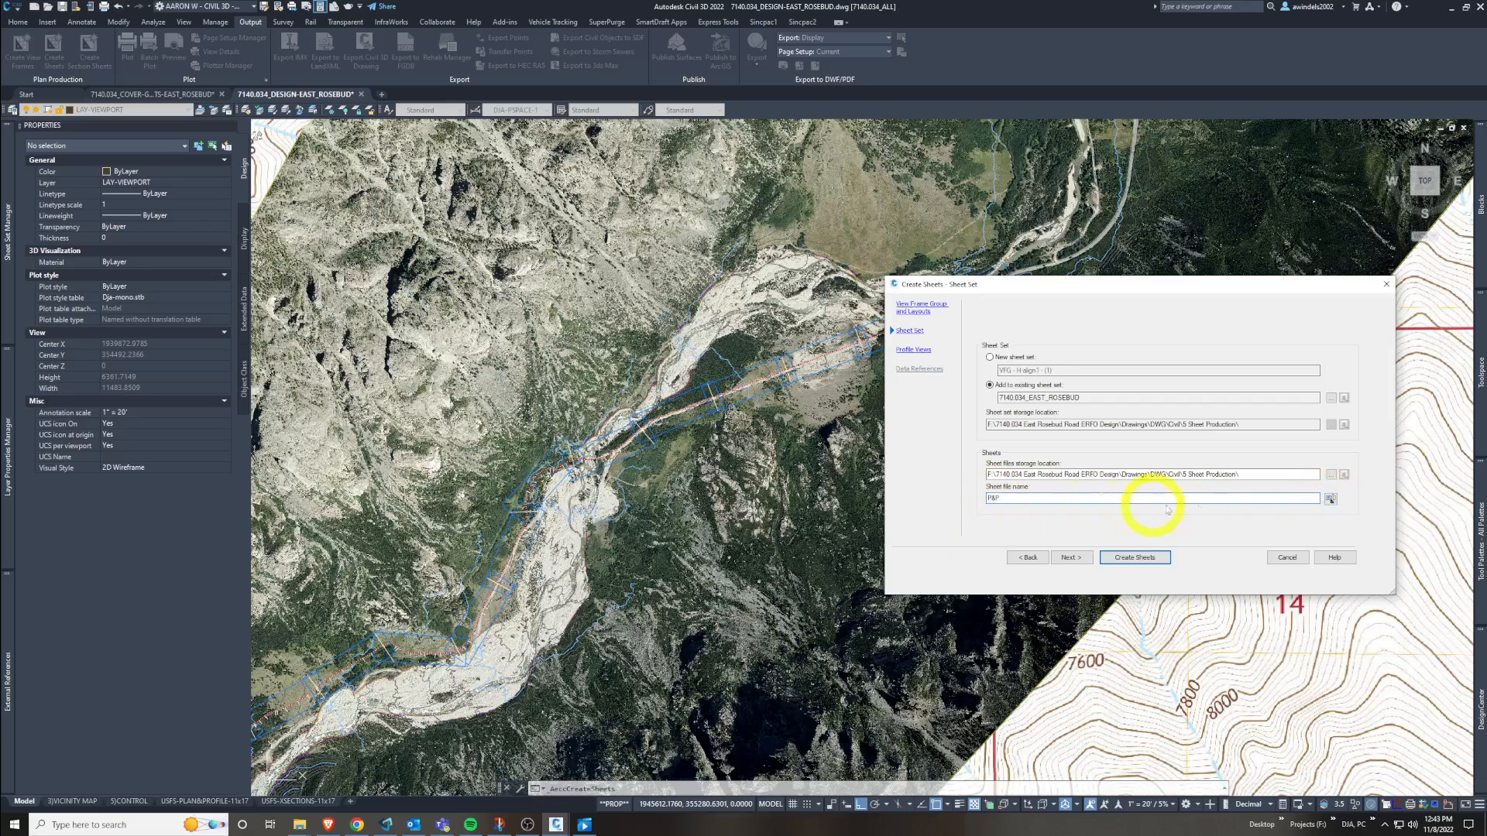
{"action": "left_click", "coordinate": [1329, 500]}
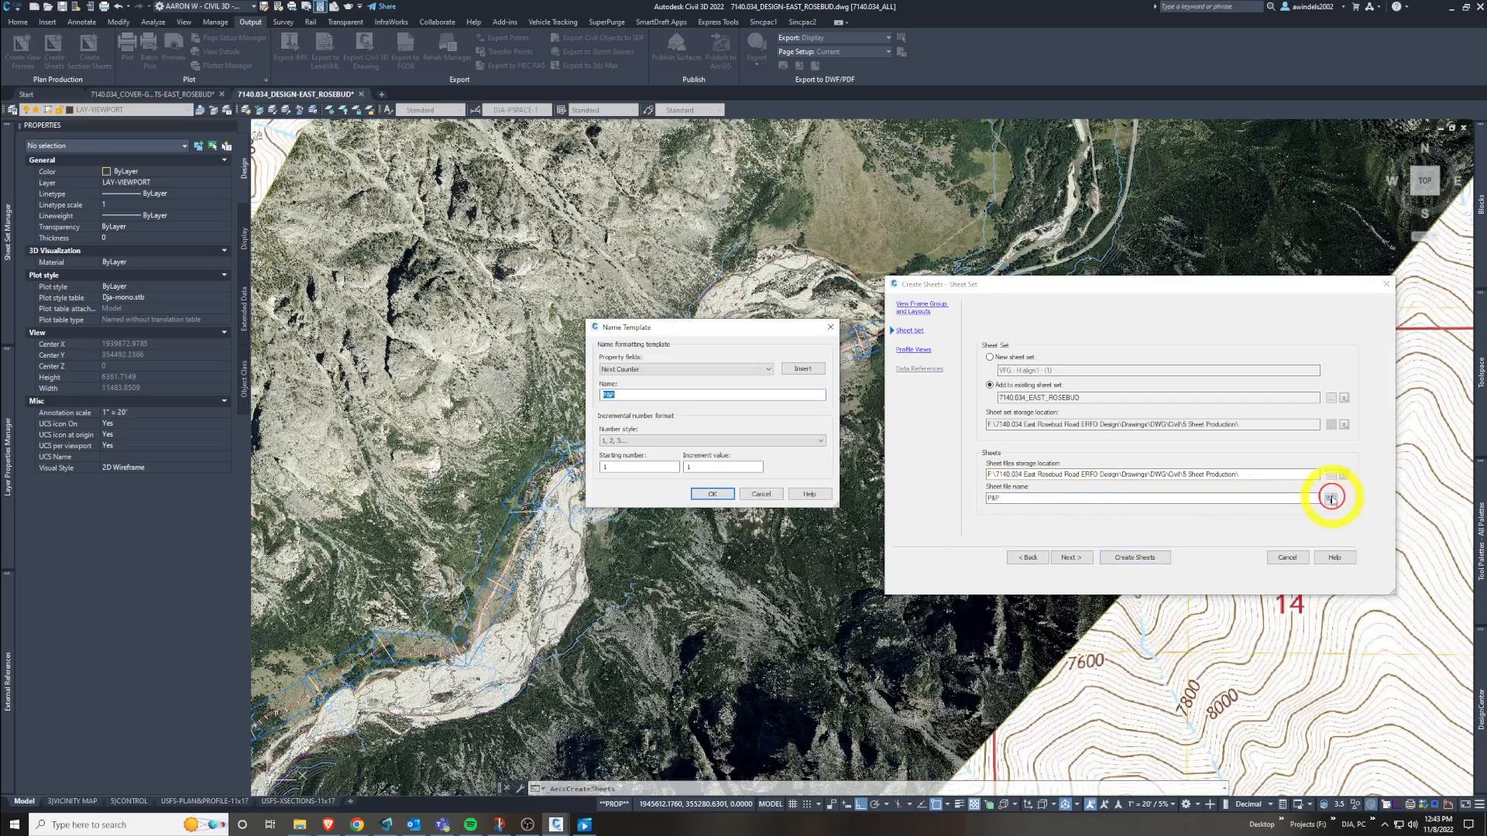
{"action": "left_click", "coordinate": [724, 394]}
{"action": "type", "text": "VGGG"}
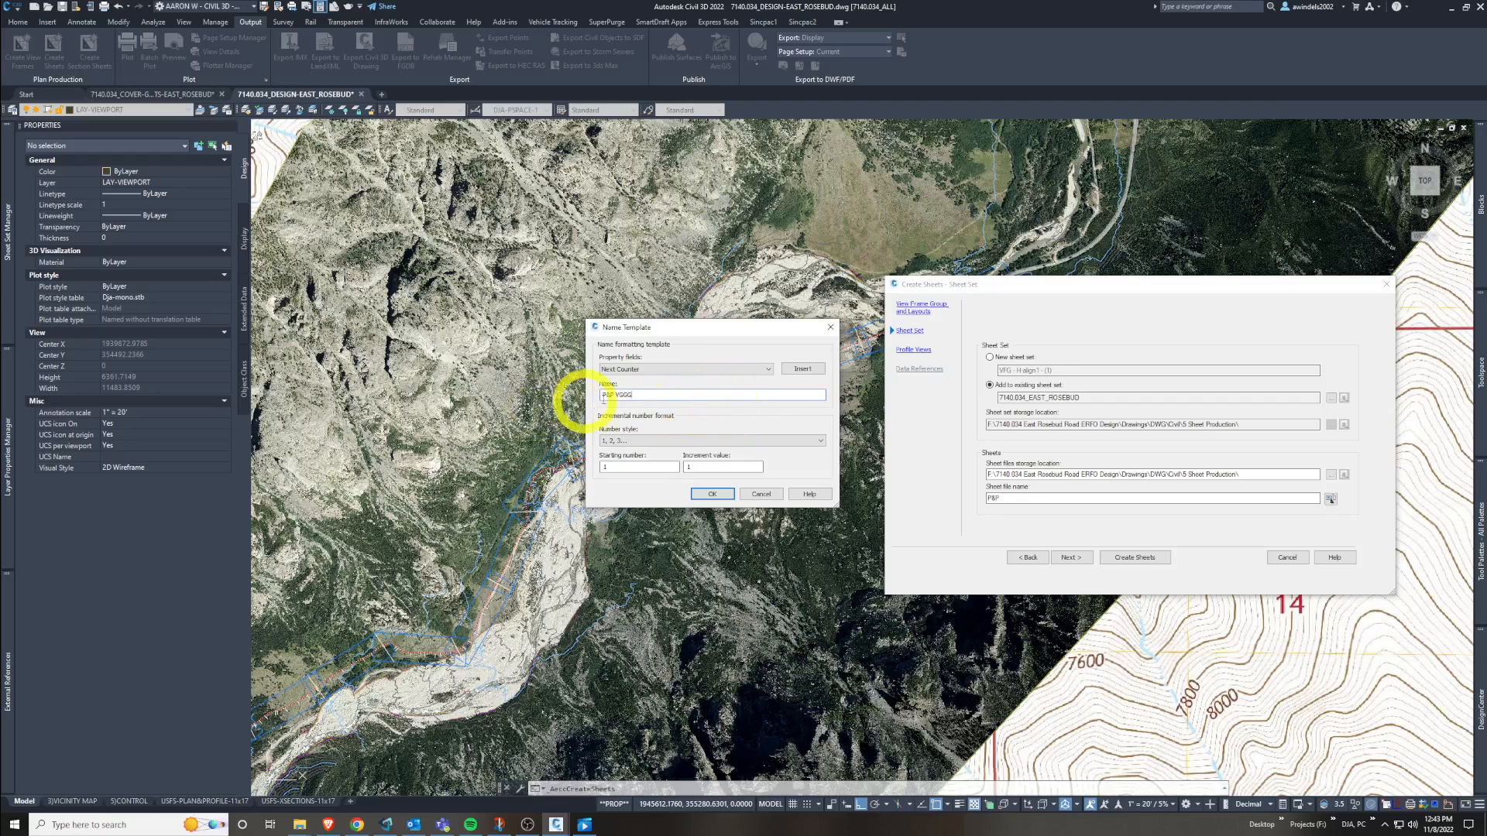
{"action": "left_click", "coordinate": [681, 369]}
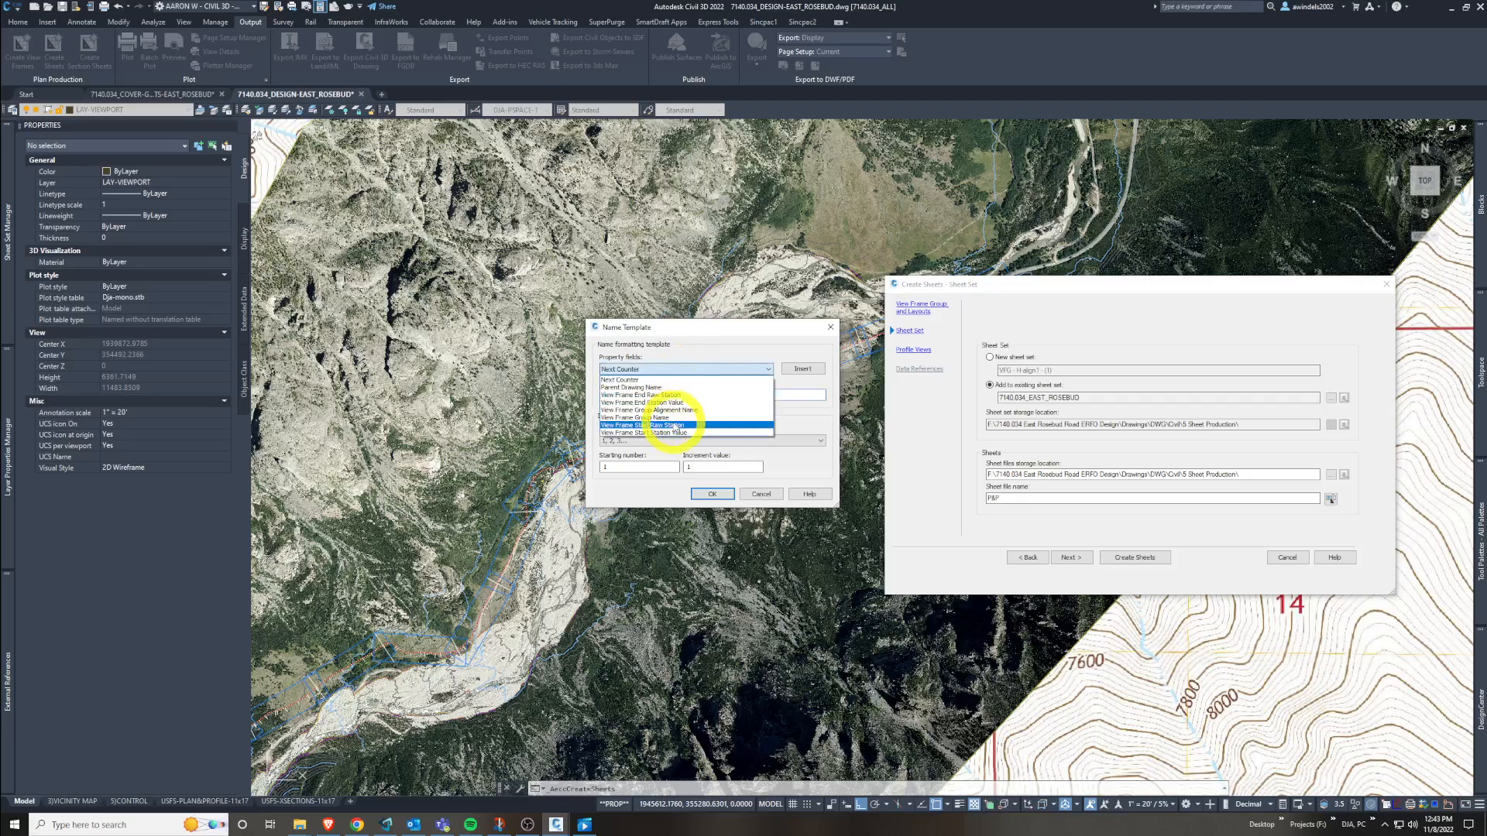
{"action": "left_click", "coordinate": [655, 425]}
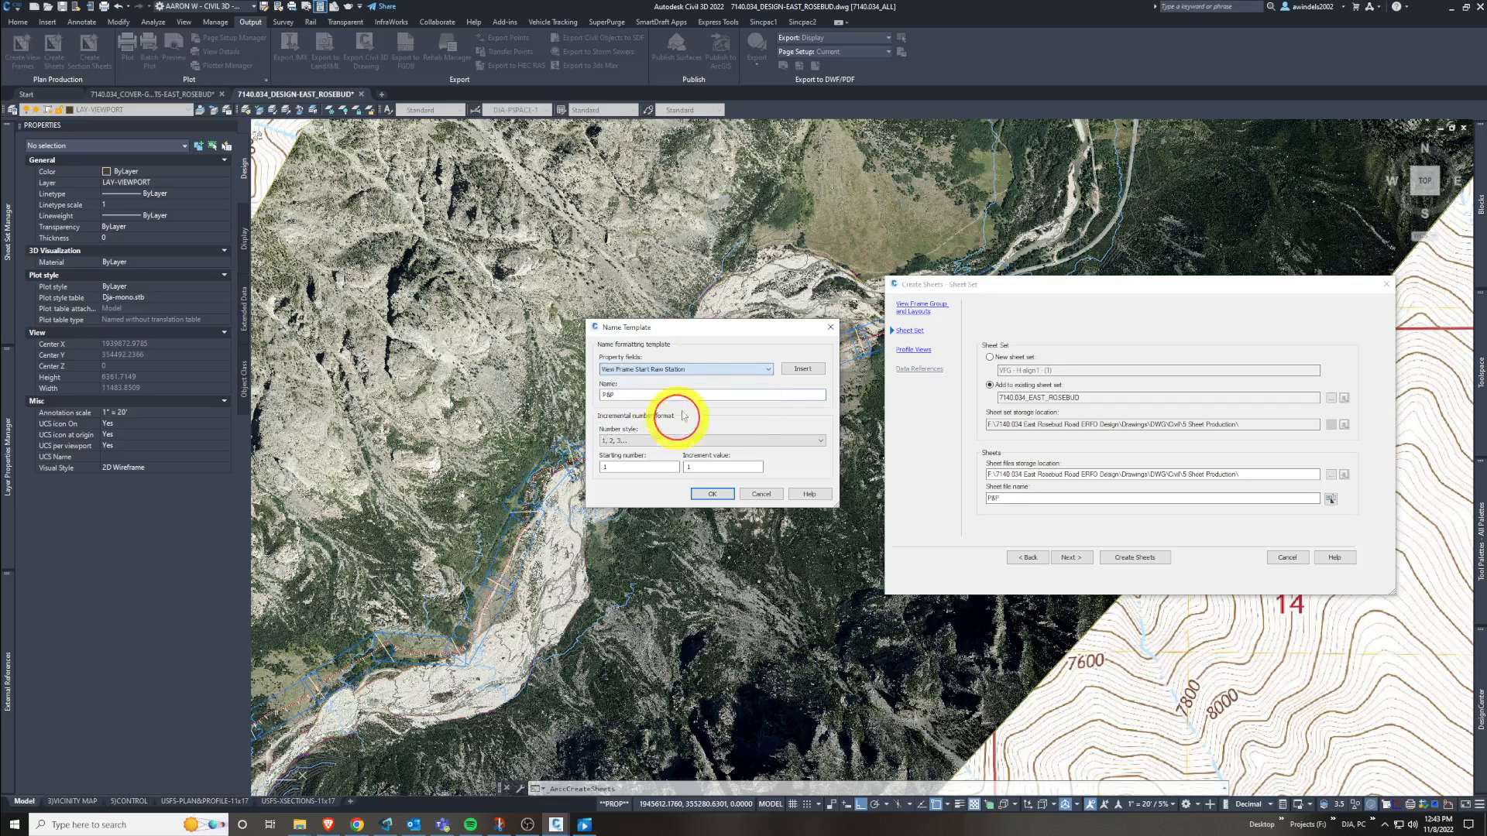
{"action": "left_click", "coordinate": [787, 370]}
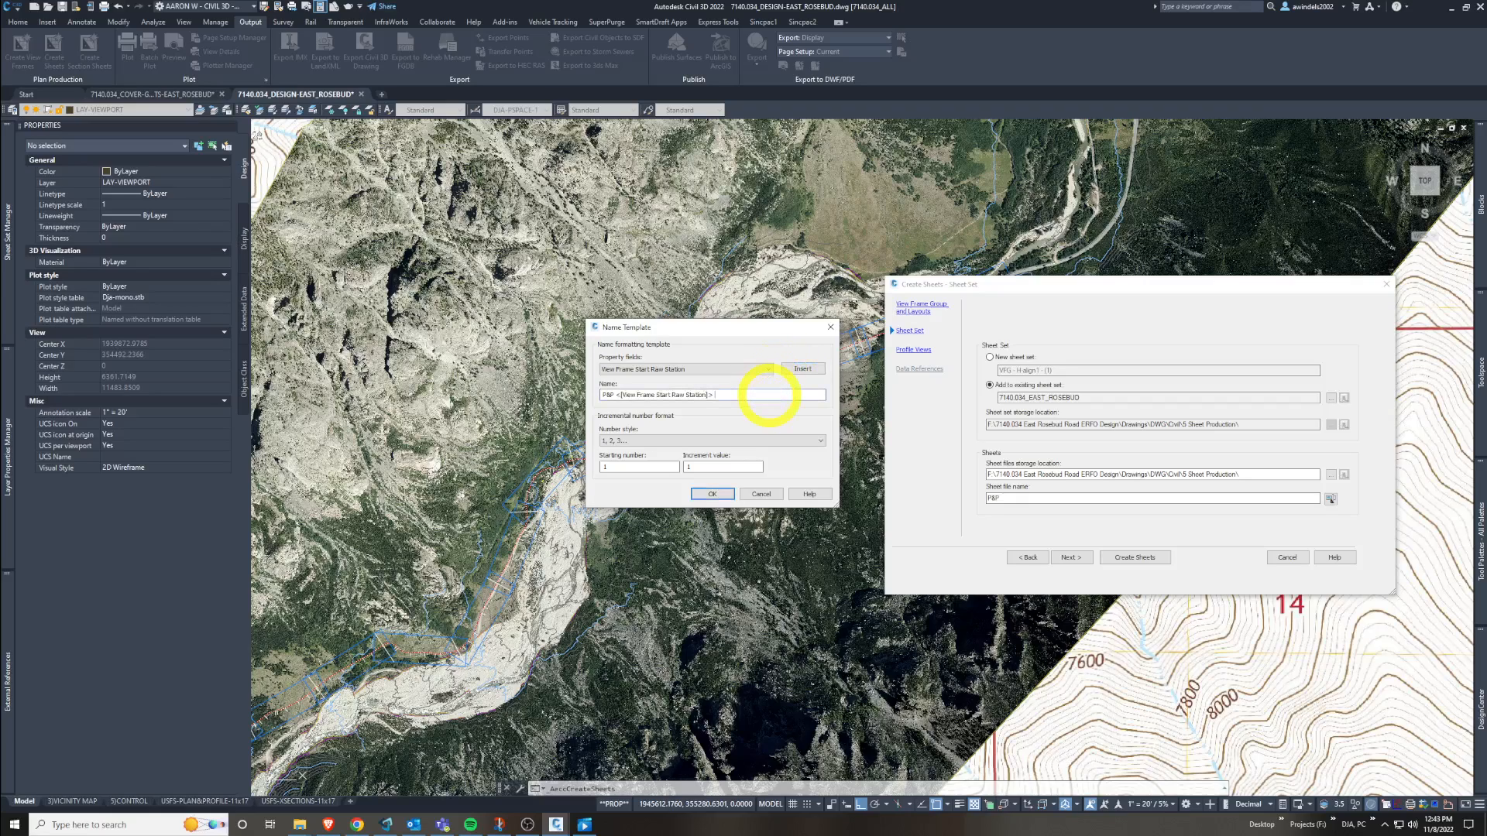
- Append TO and the View Frame End Station Value field to the sheet file name template, and apply the template
{"action": "type", "text": "TO"}
{"action": "left_click", "coordinate": [763, 370]}
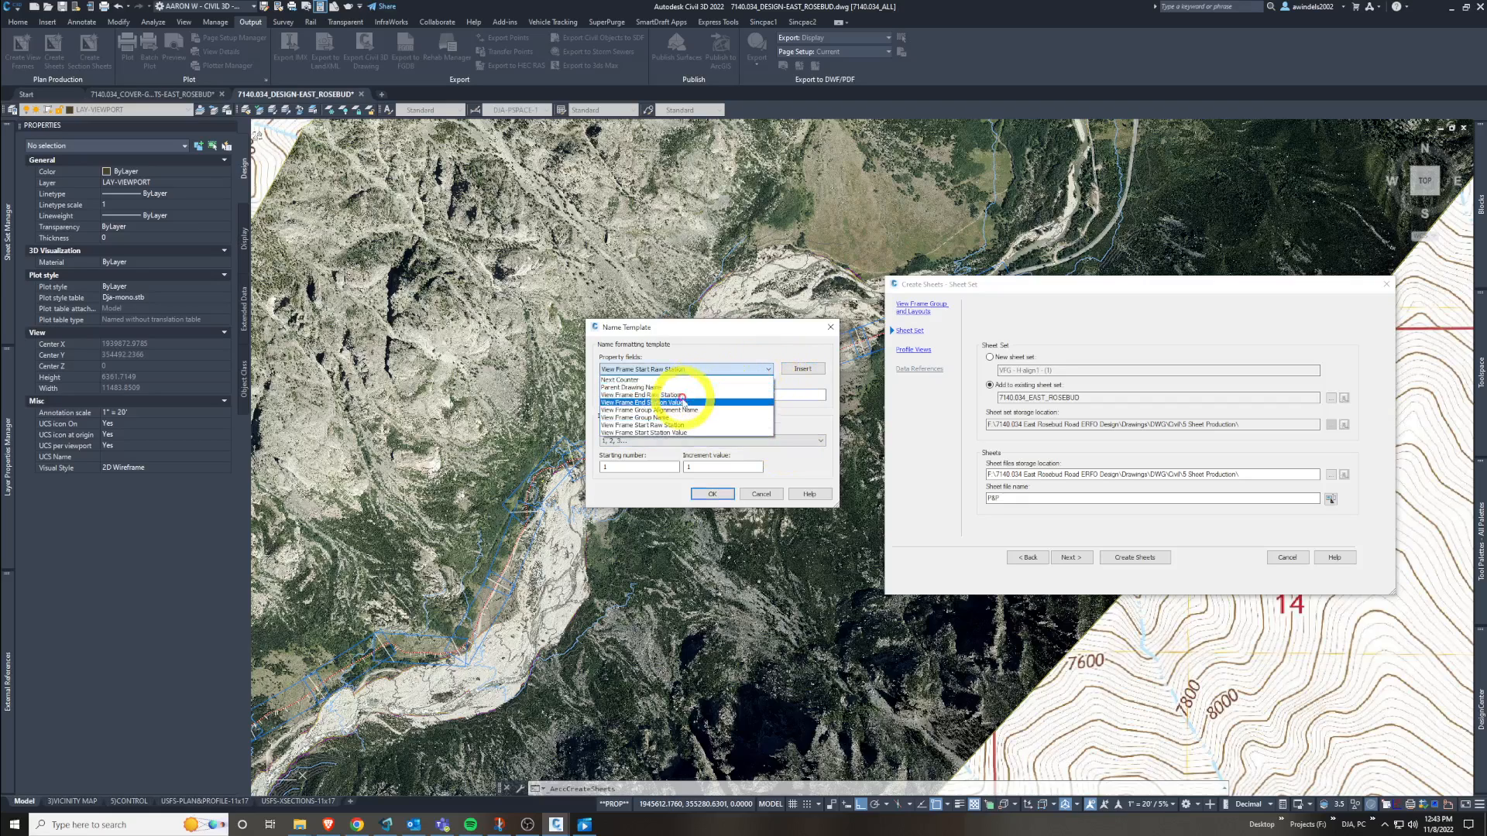
{"action": "left_click", "coordinate": [684, 403]}
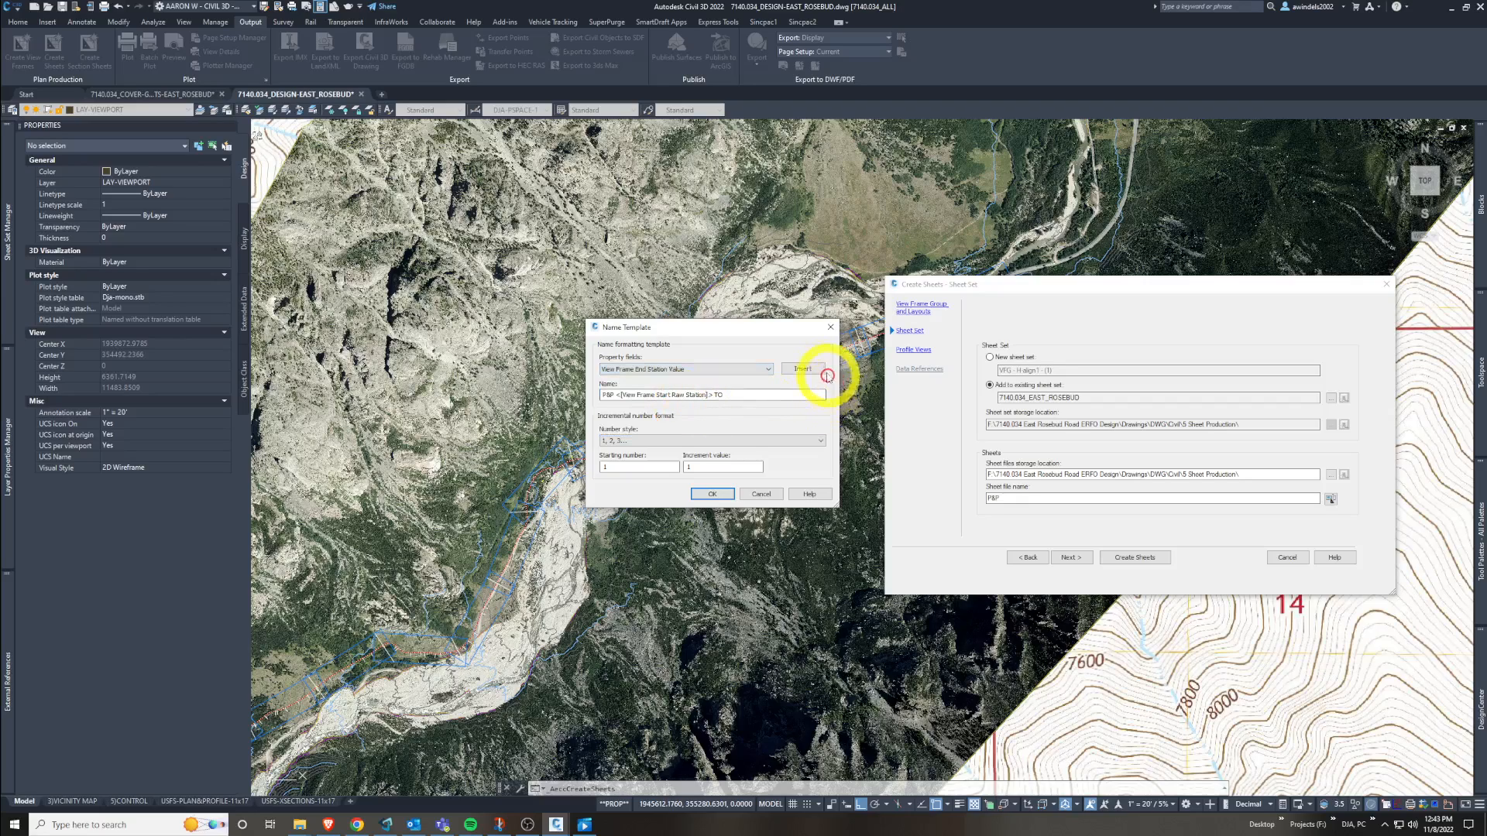
{"action": "left_click", "coordinate": [806, 369]}
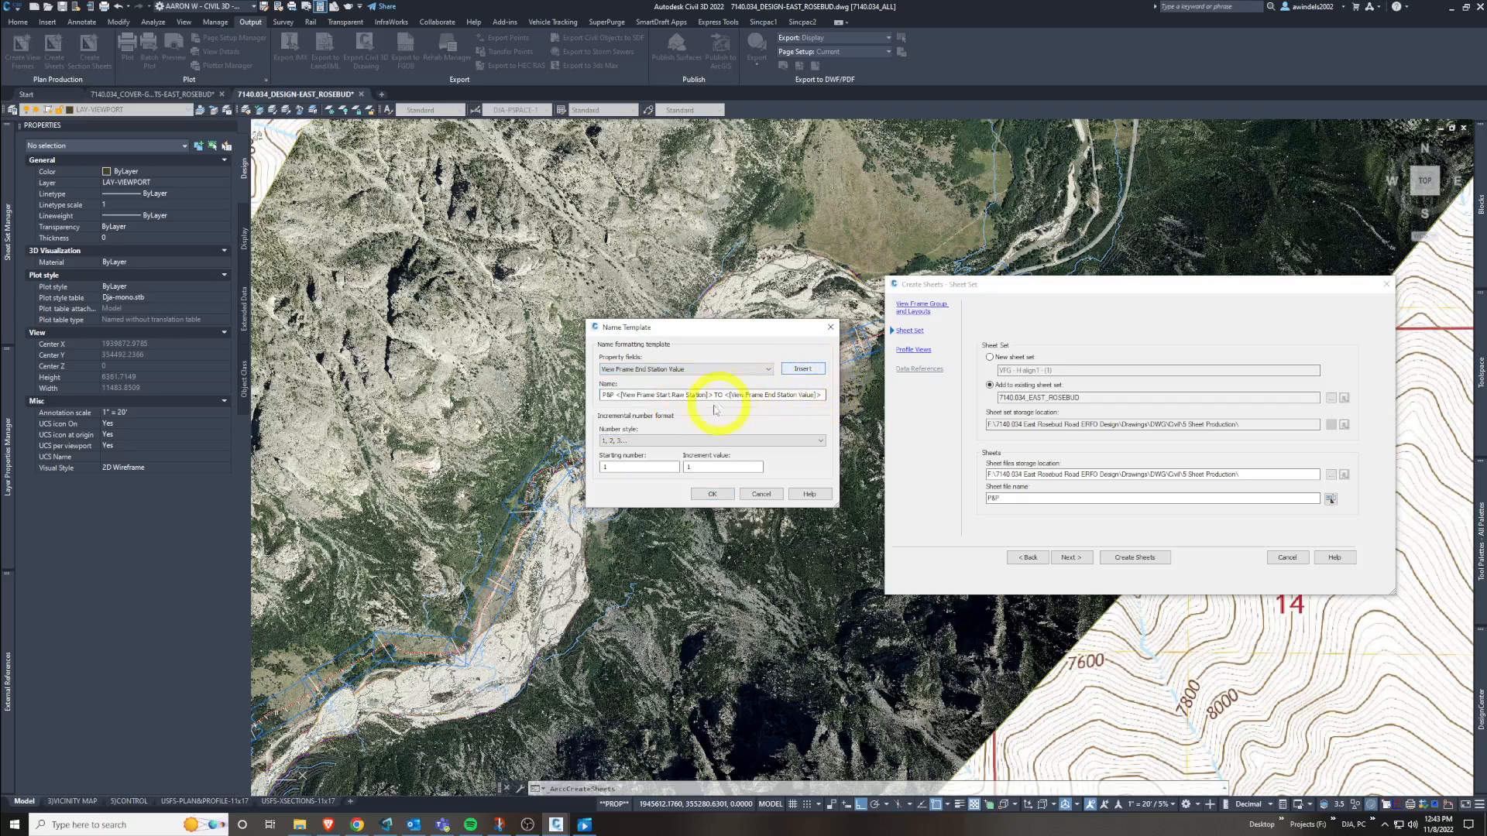
{"action": "left_click", "coordinate": [711, 494]}
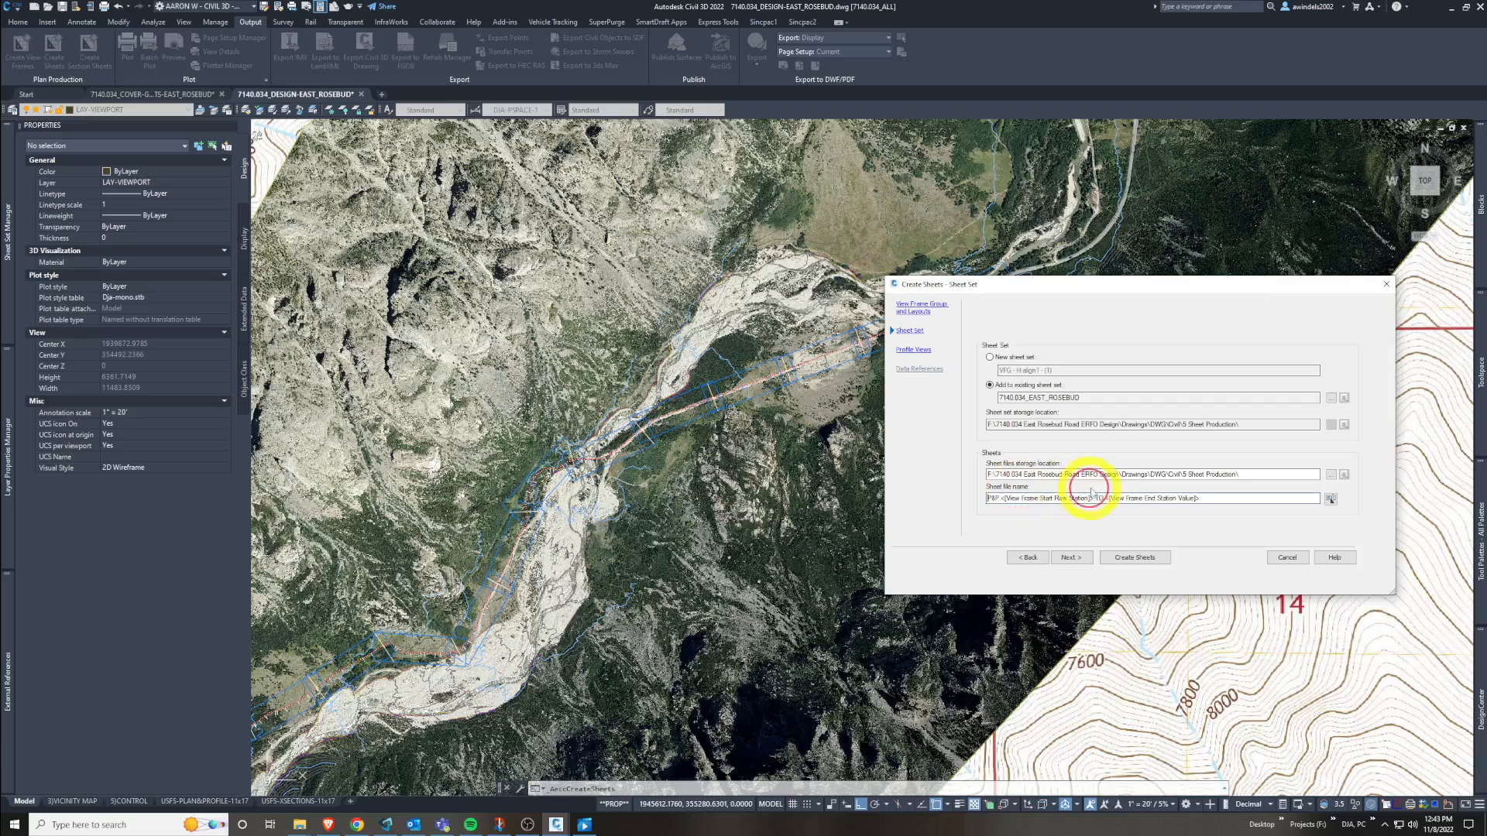
- Review the sheet file name template, the sheet files storage location and the existing sheet set file in the 5 Sheet Production folder
{"action": "double_click", "coordinate": [994, 498]}
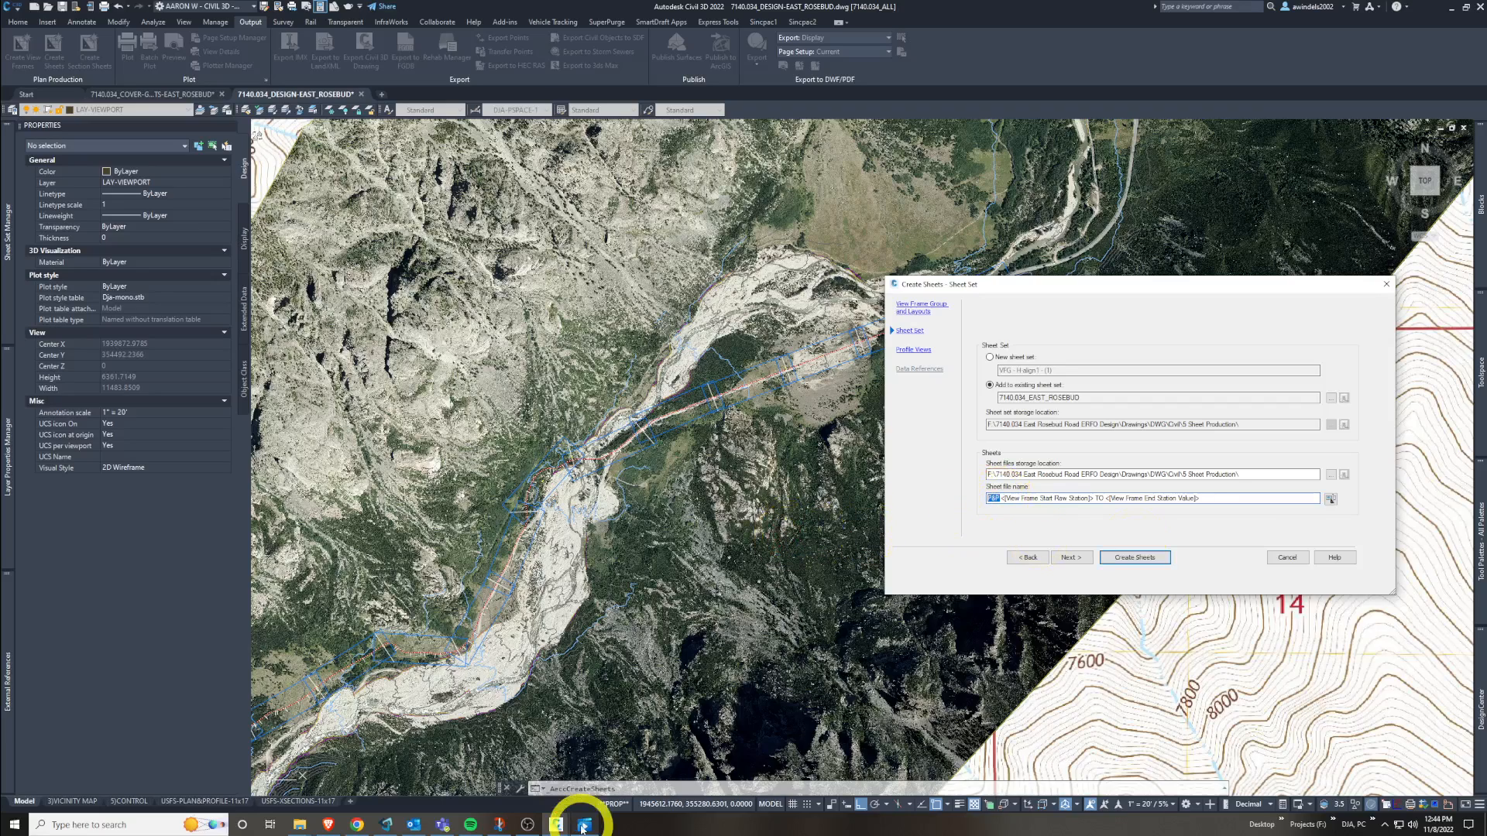
{"action": "left_click", "coordinate": [1115, 498]}
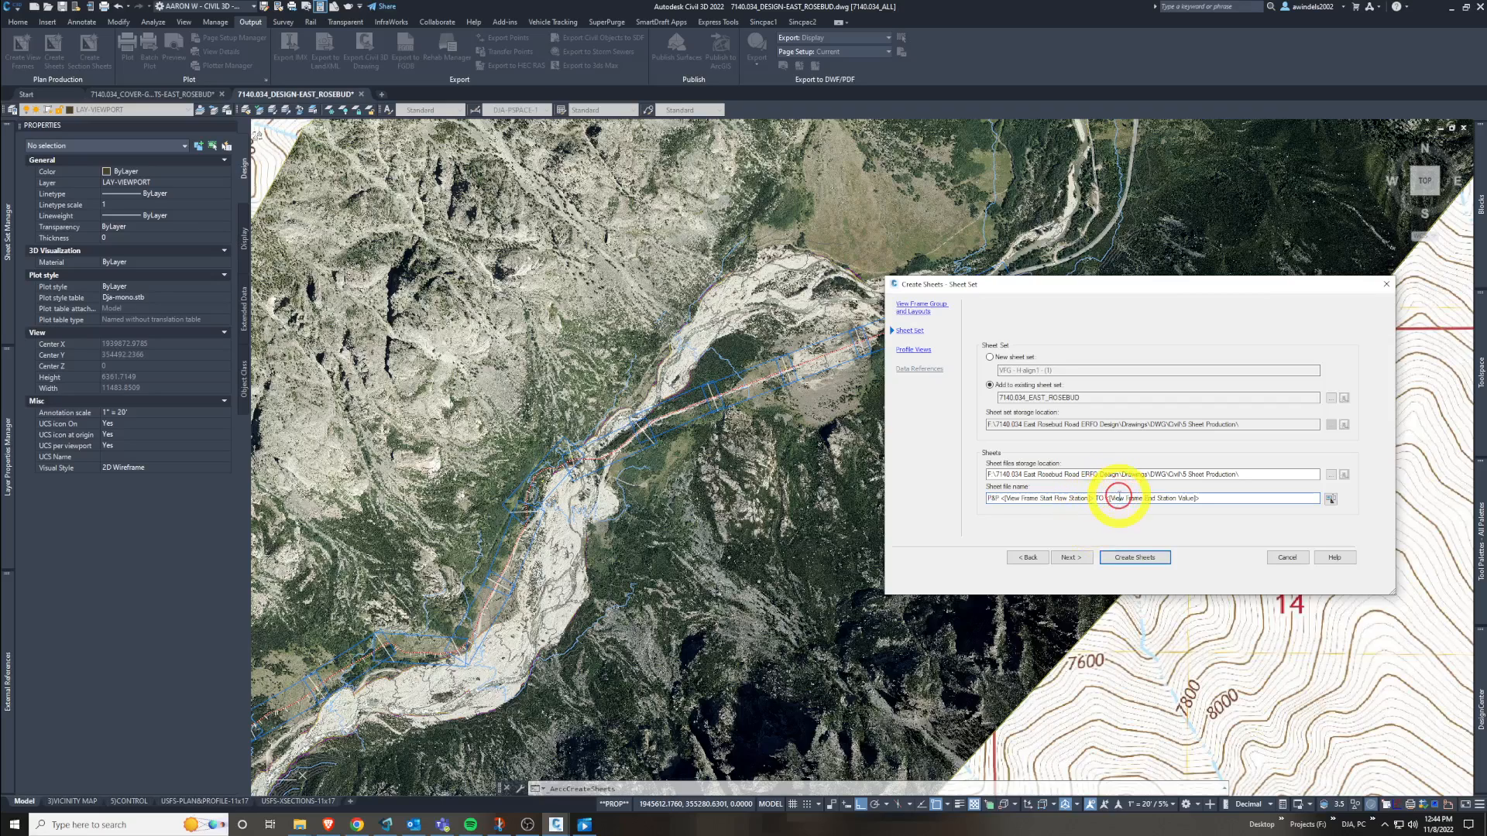
{"action": "left_click", "coordinate": [1332, 475]}
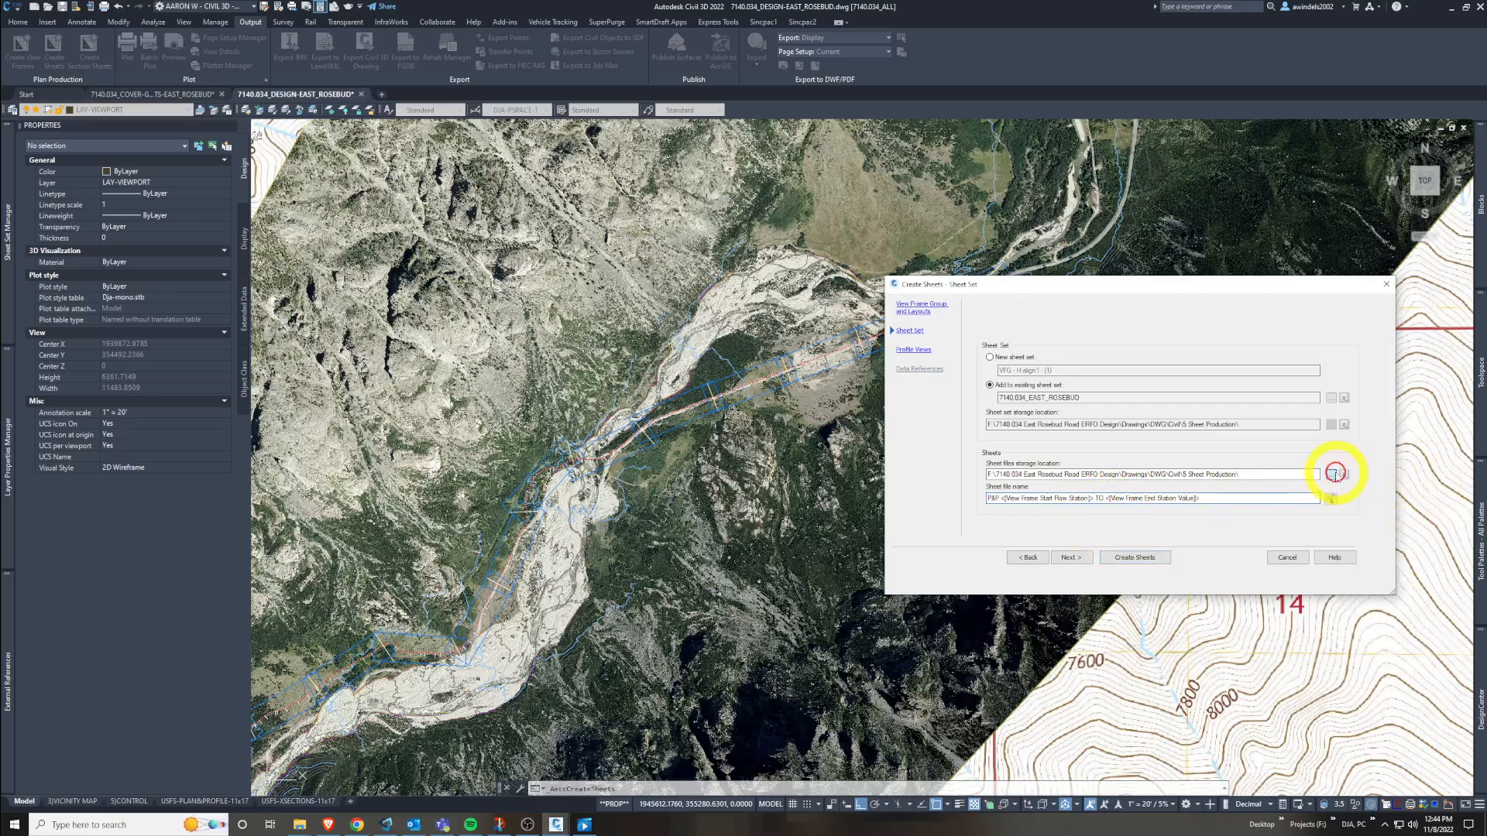
{"action": "key", "text": "Escape"}
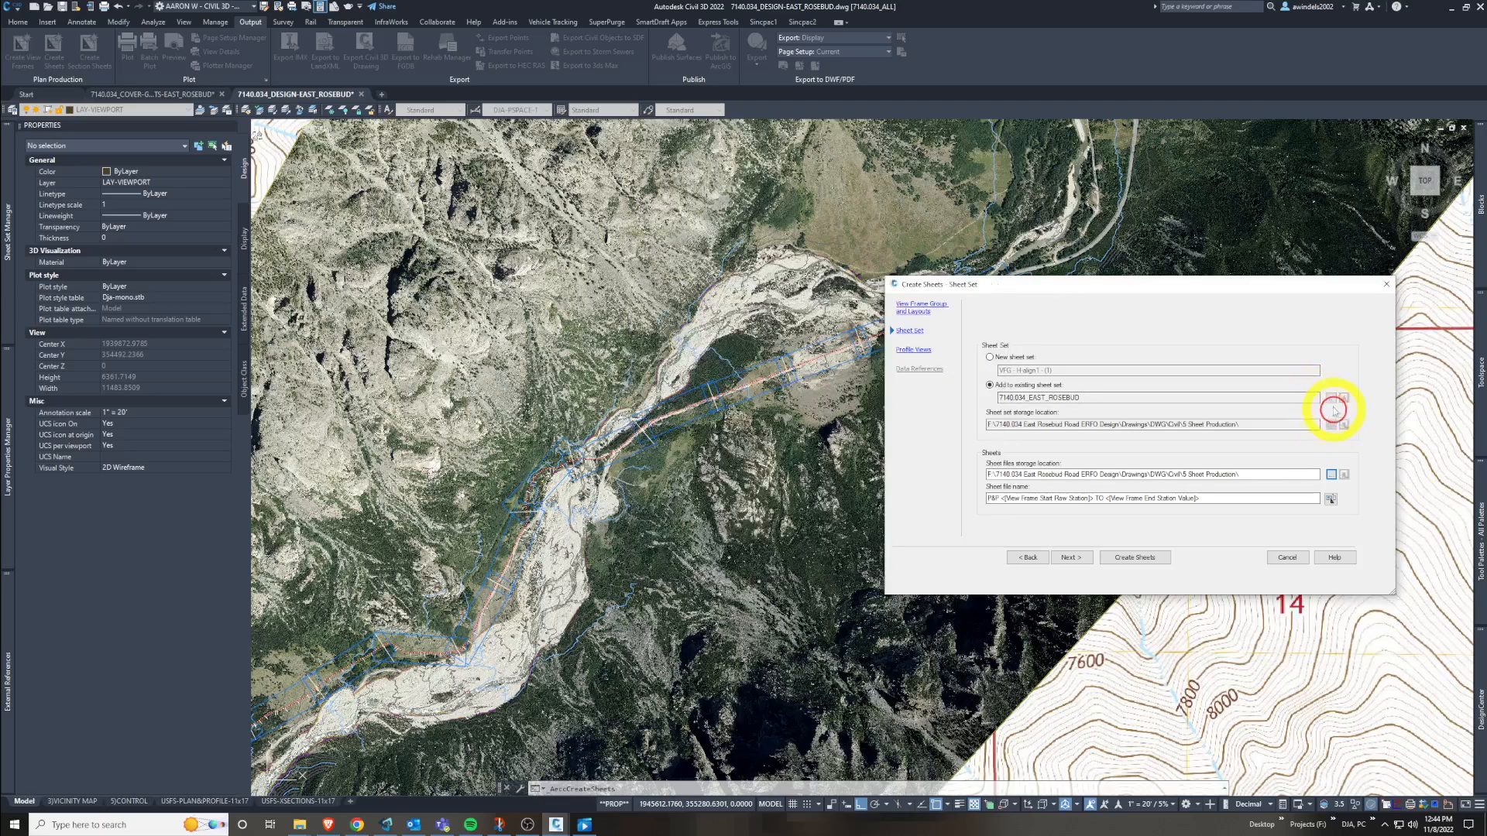
{"action": "left_click", "coordinate": [1330, 398]}
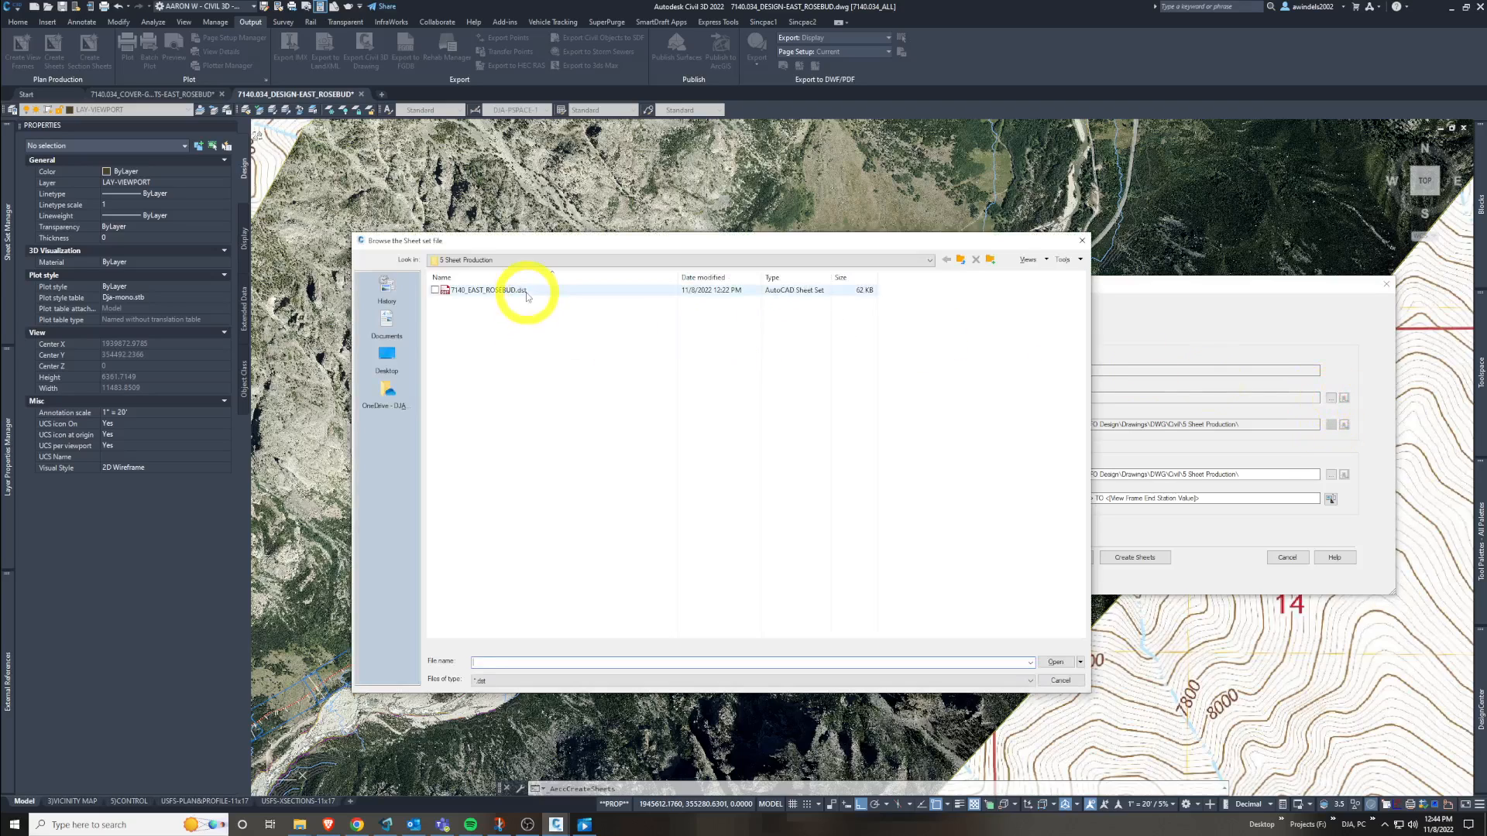
{"action": "left_click", "coordinate": [531, 259]}
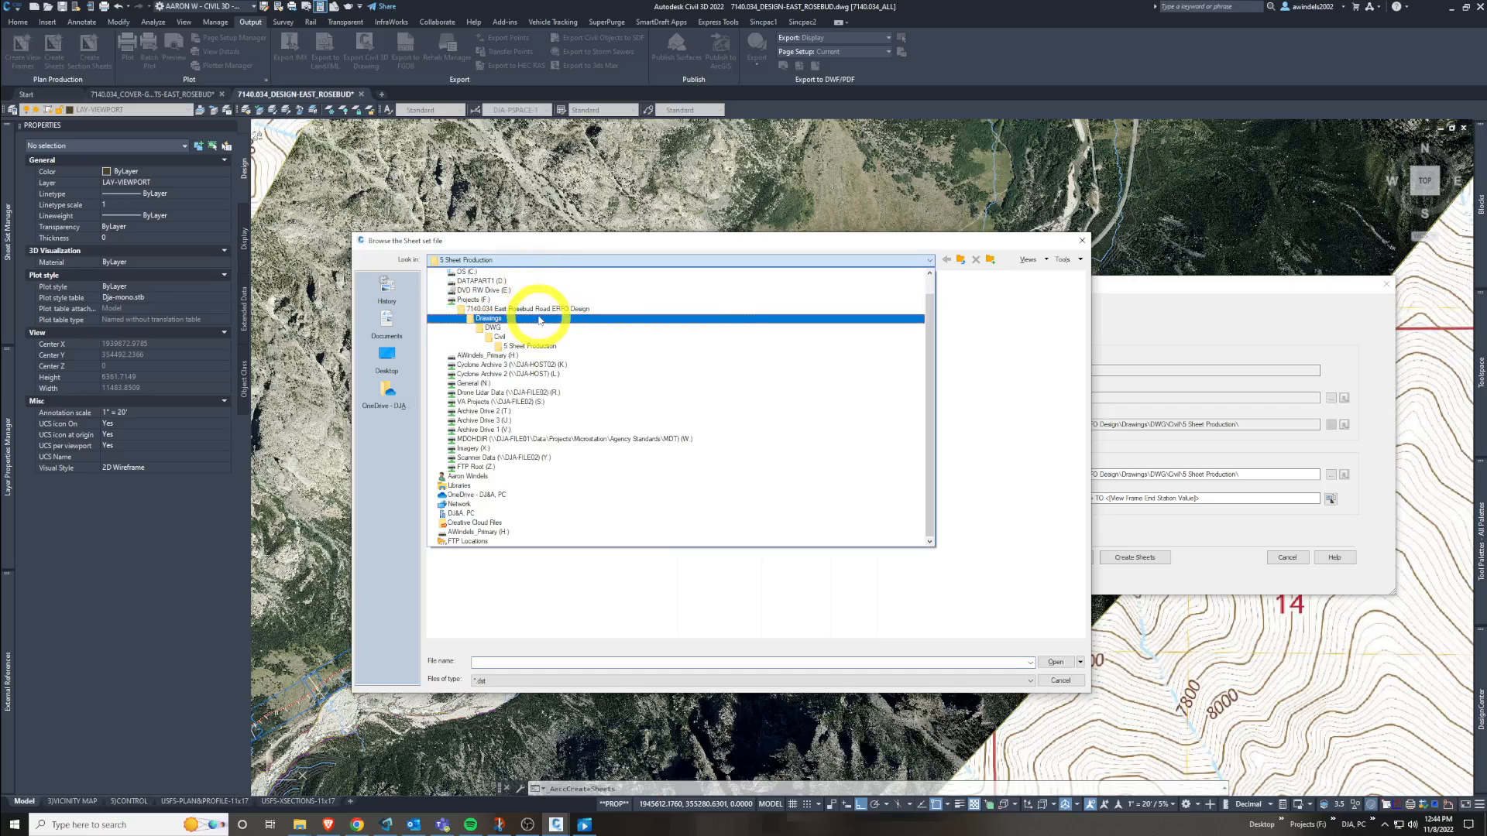
{"action": "left_click", "coordinate": [531, 346]}
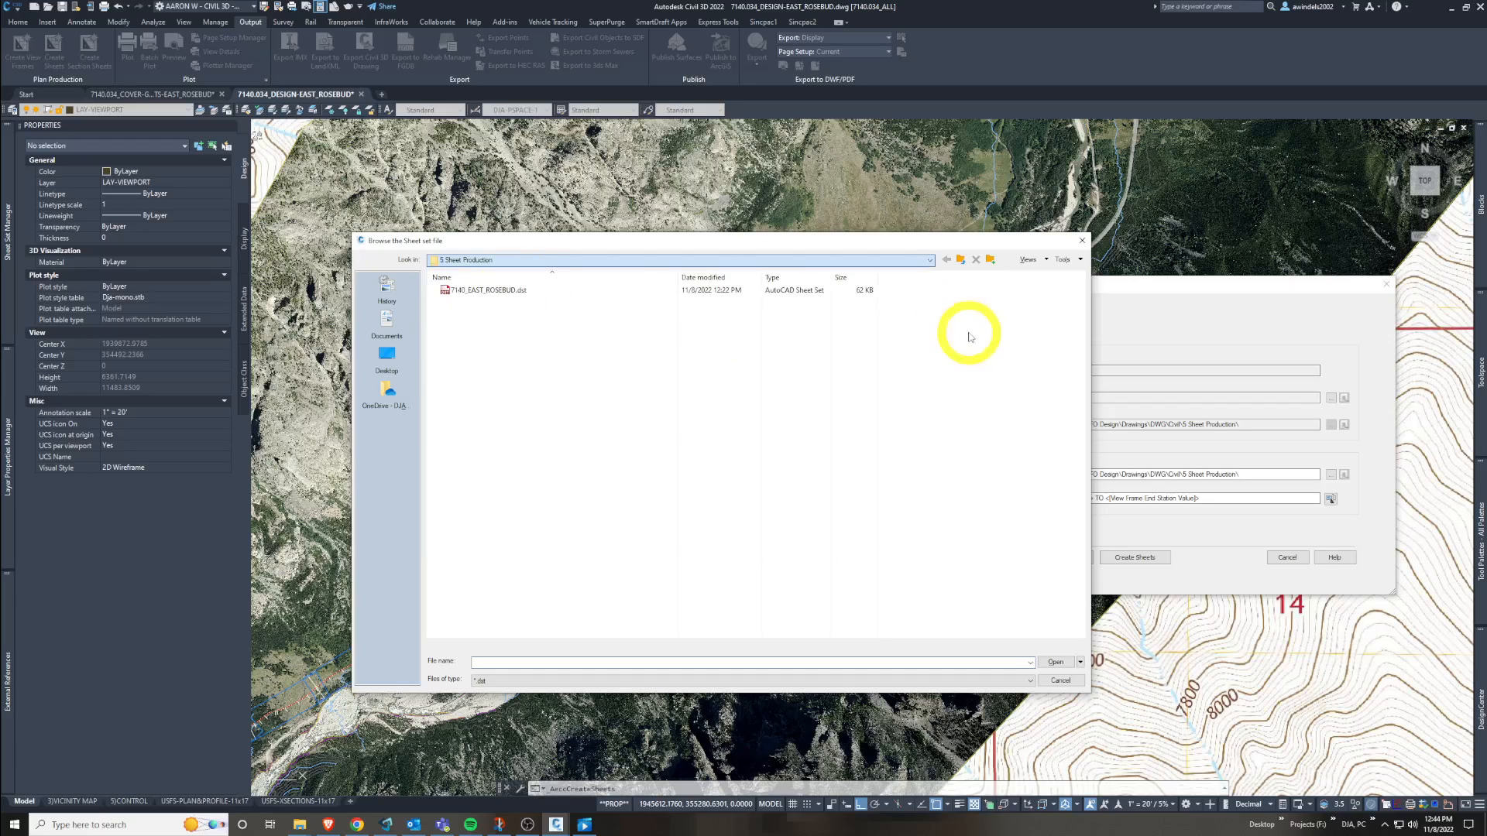
{"action": "left_click", "coordinate": [538, 290]}
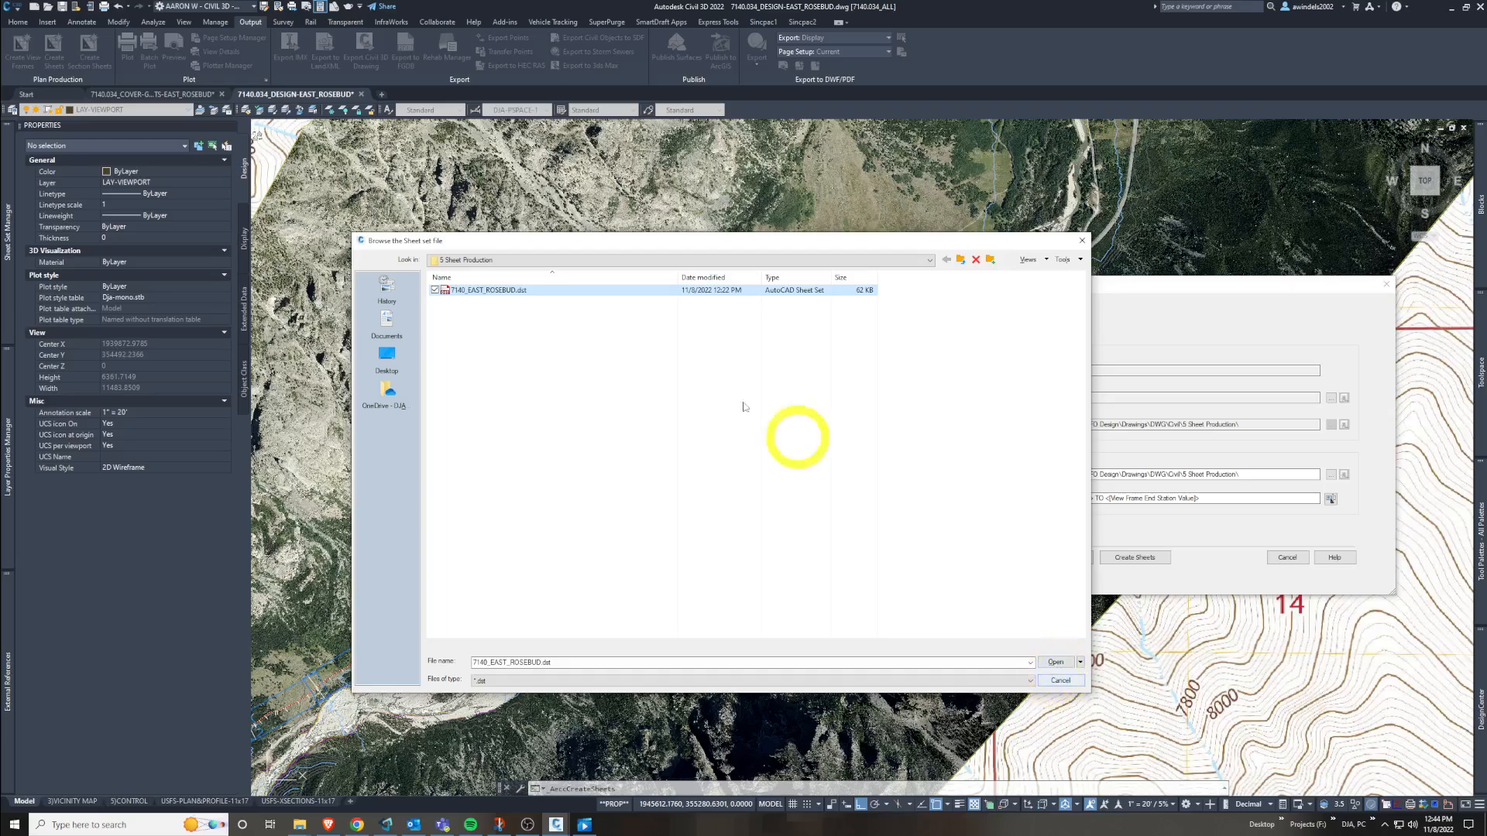
{"action": "left_click", "coordinate": [495, 290]}
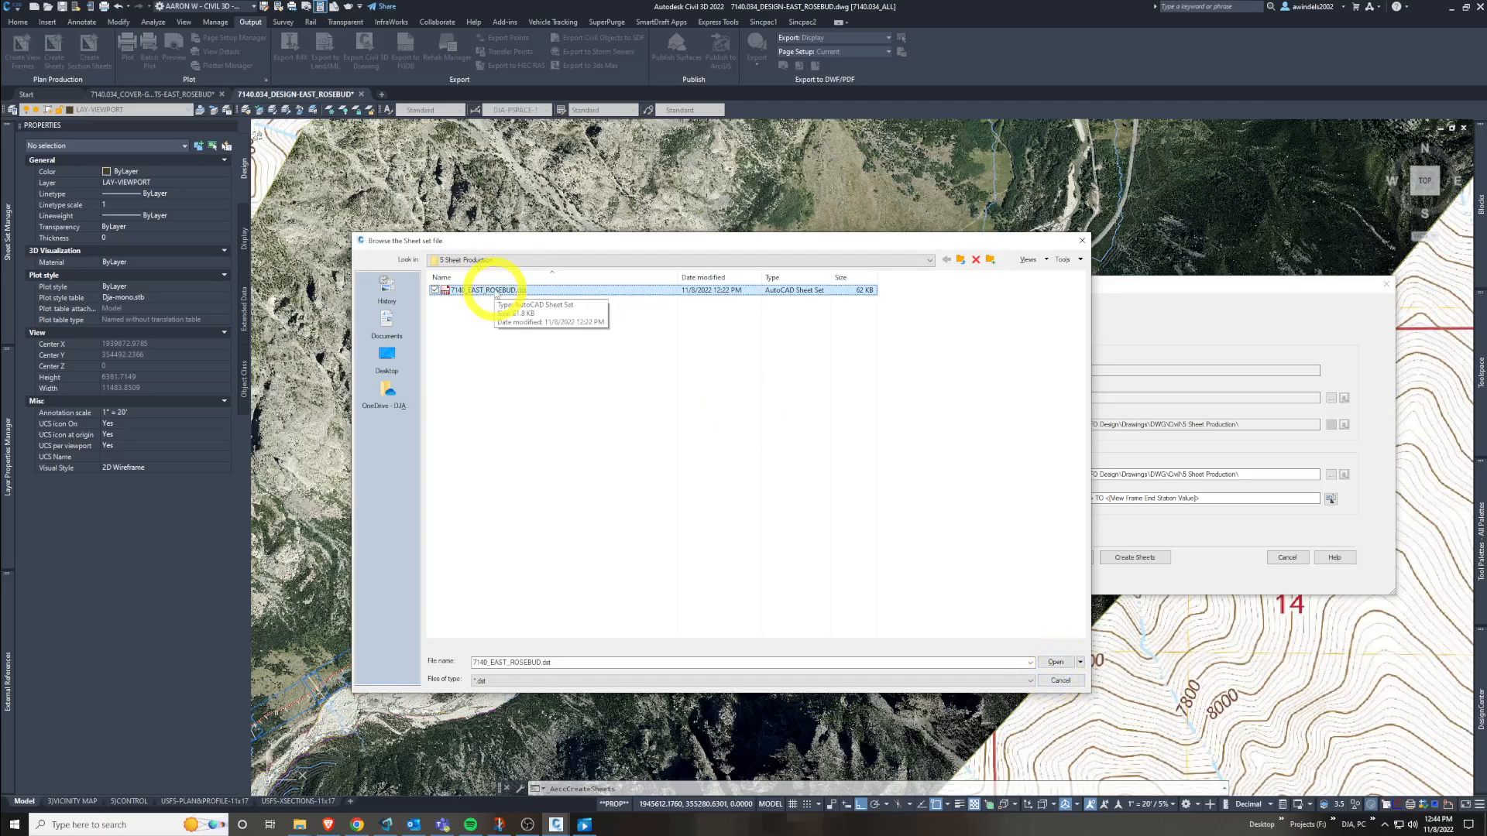
{"action": "left_click", "coordinate": [1055, 681]}
- Return to the view frame group and layout settings and review the layout name template
{"action": "left_click", "coordinate": [910, 305]}
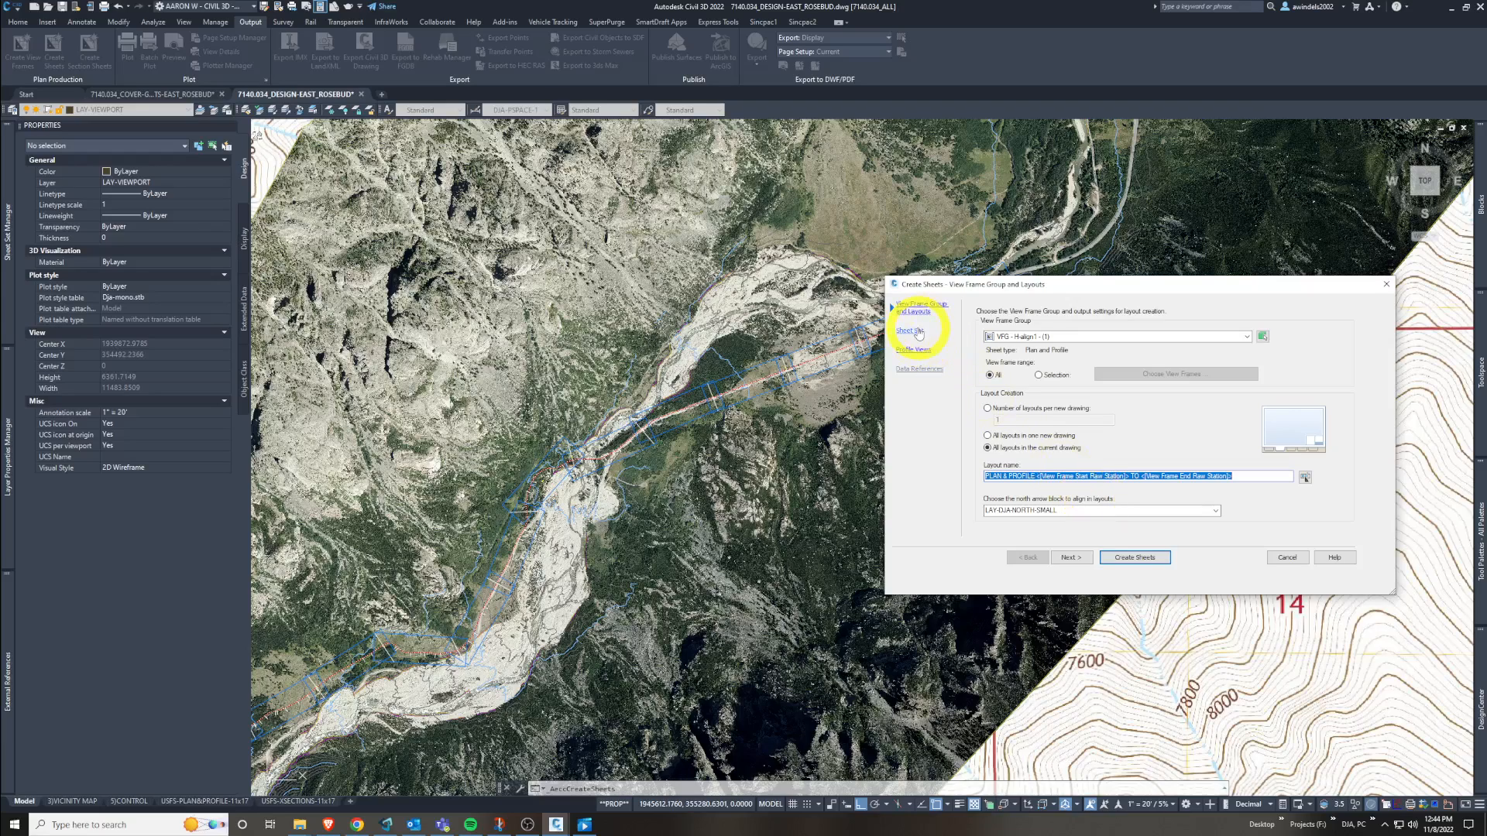
{"action": "left_click", "coordinate": [1212, 475]}
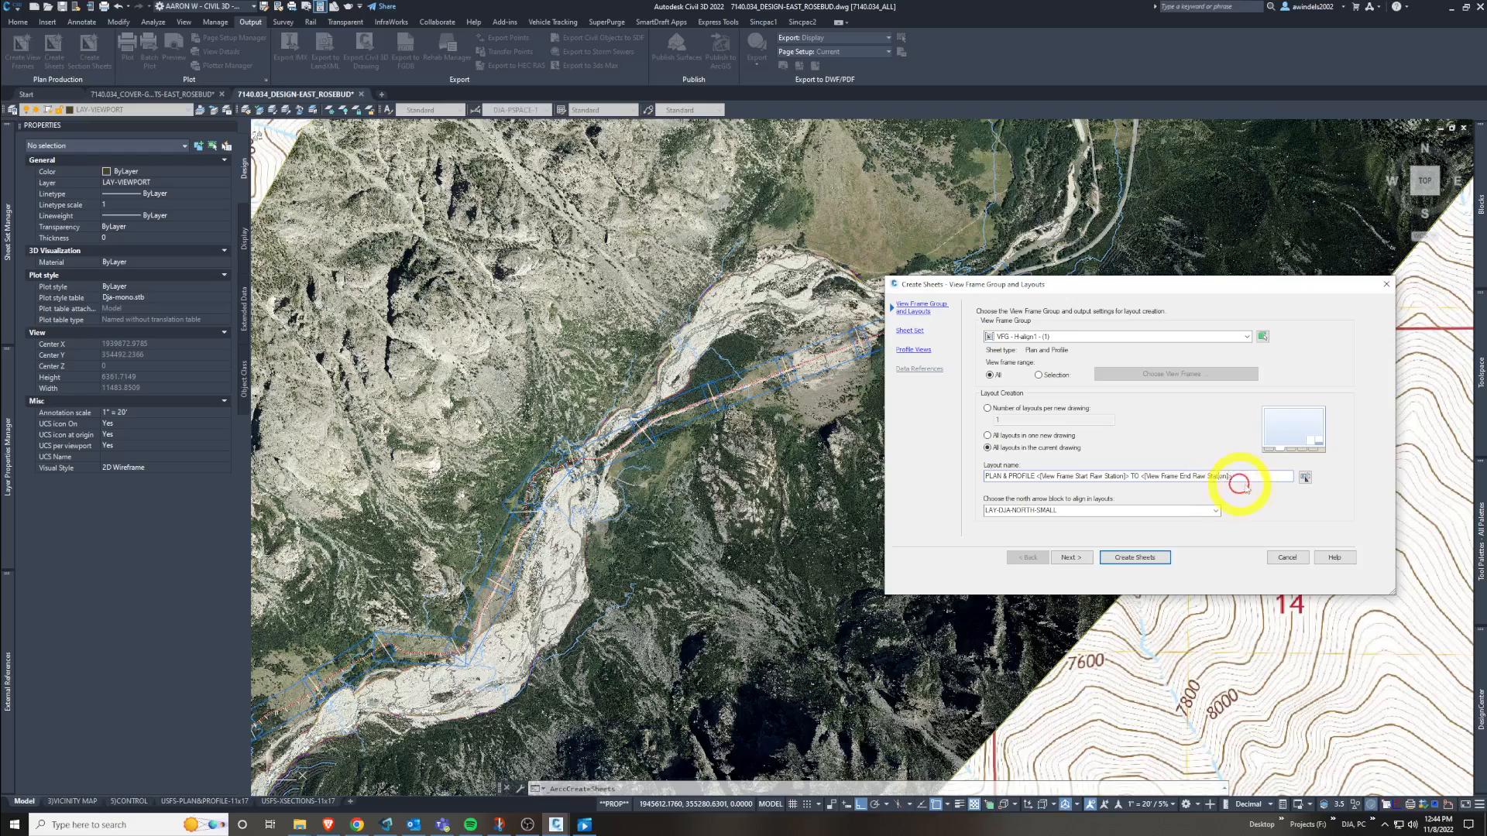
{"action": "left_click_drag", "start_coordinate": [1249, 480], "coordinate": [989, 478]}
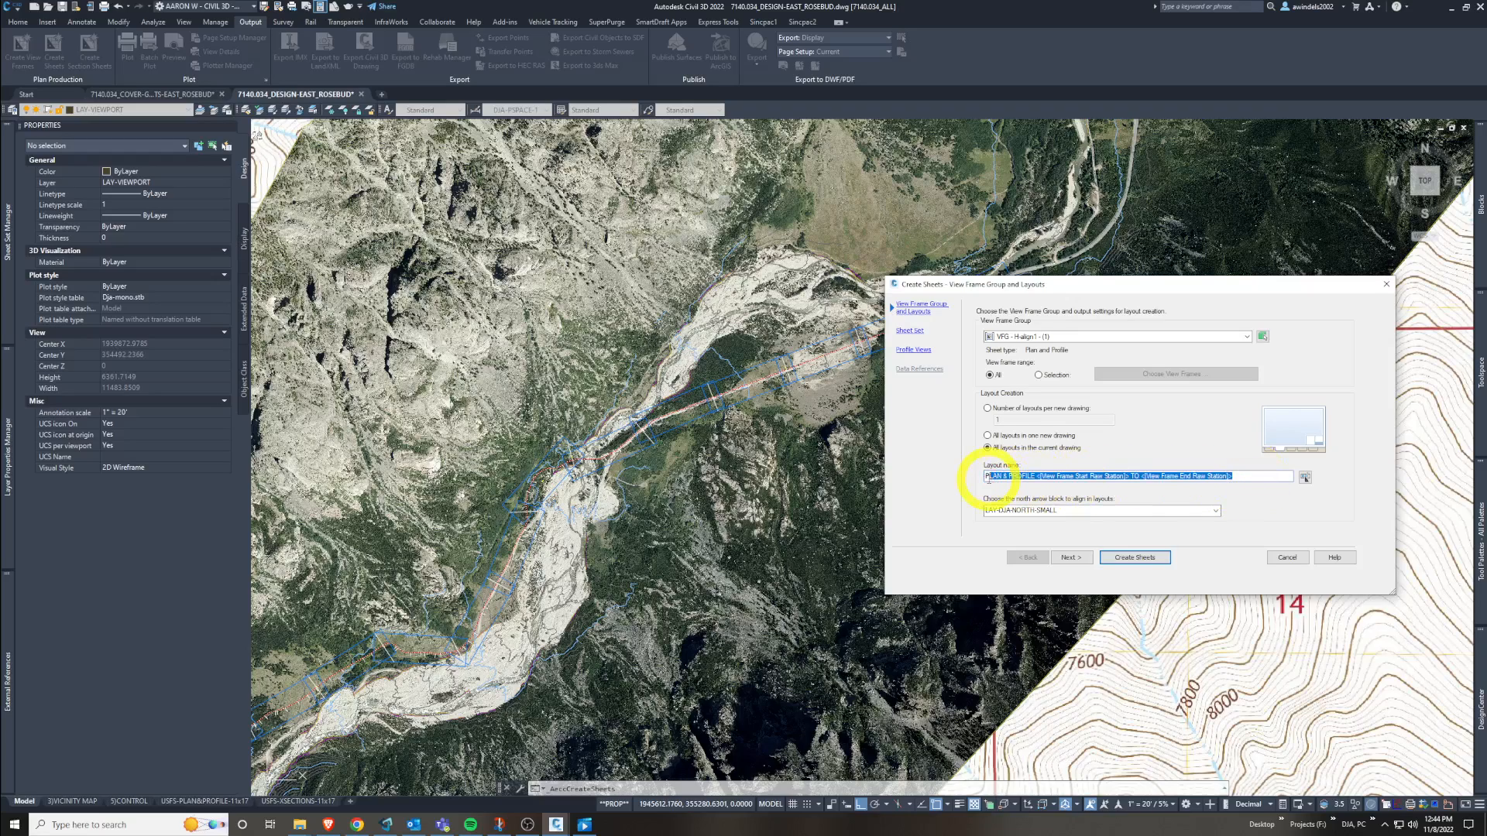
{"action": "left_click", "coordinate": [989, 477]}
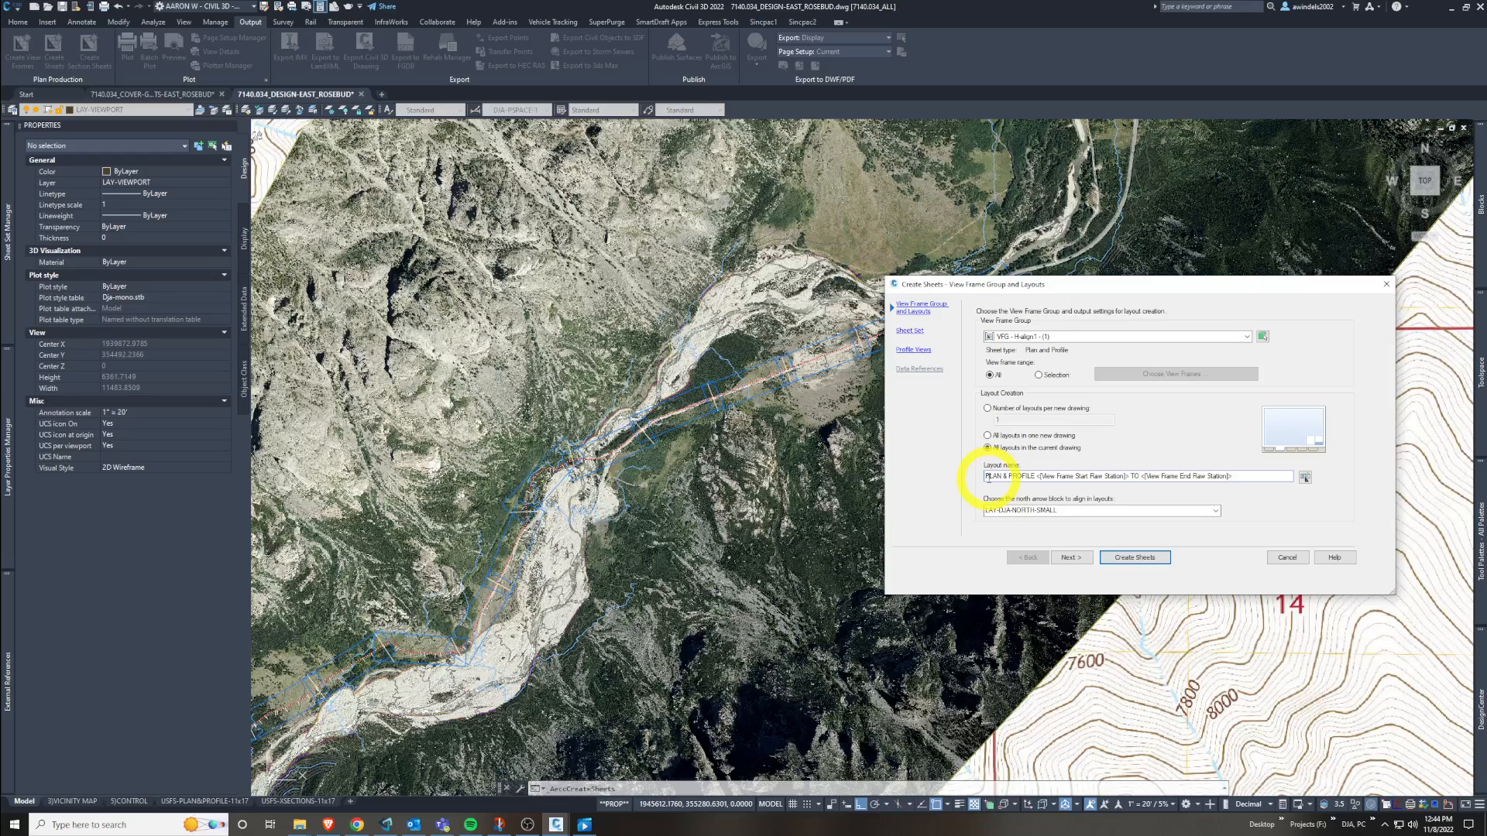
{"action": "left_click_drag", "start_coordinate": [1256, 477], "coordinate": [954, 483]}
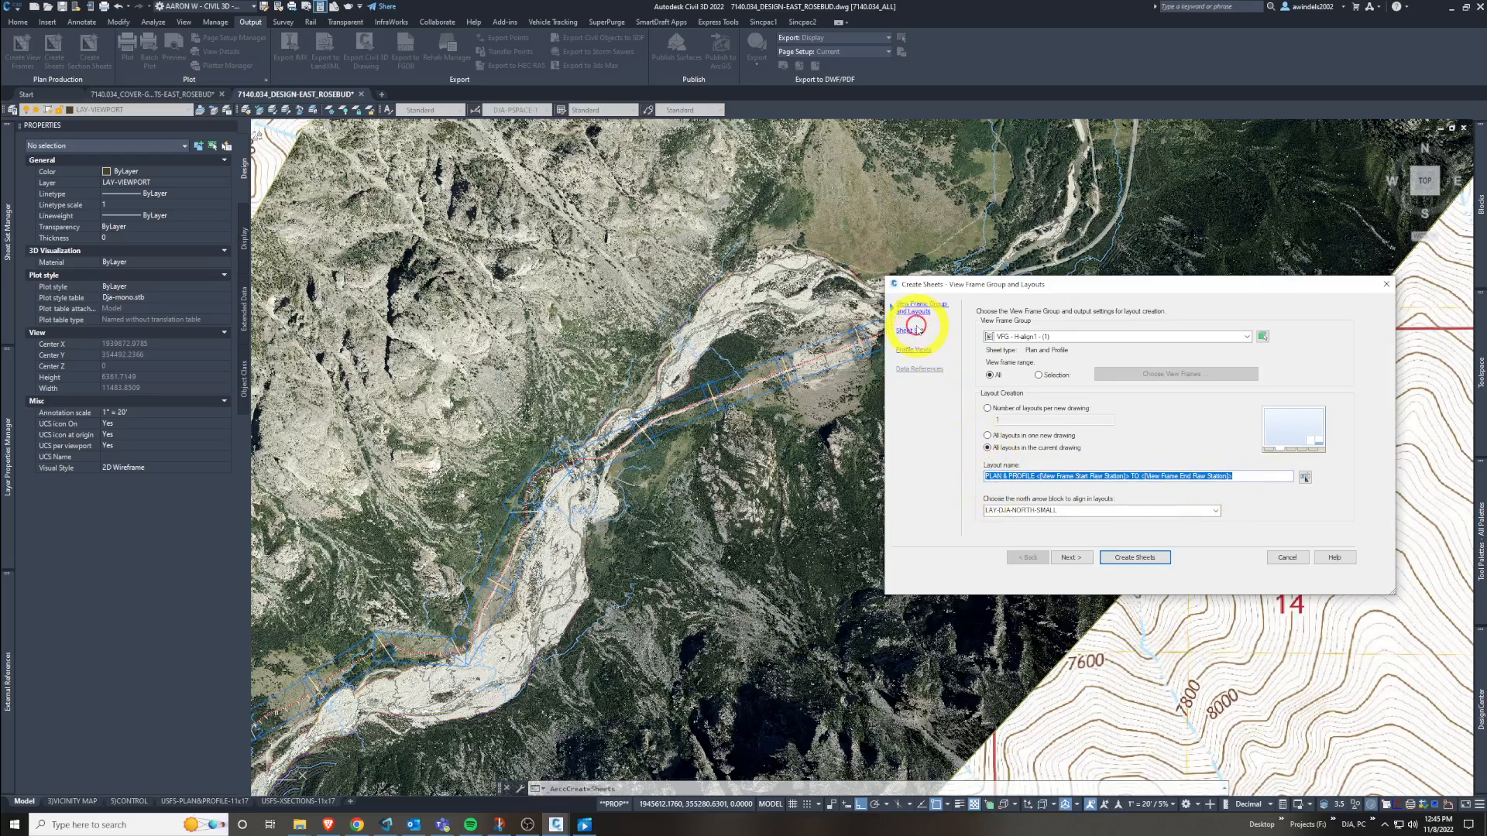
- Go back to the sheet set settings and reselect 7140_EAST_ROSEBUD.dst from the 5 Sheet Production folder as the existing sheet set
{"action": "left_click", "coordinate": [910, 330]}
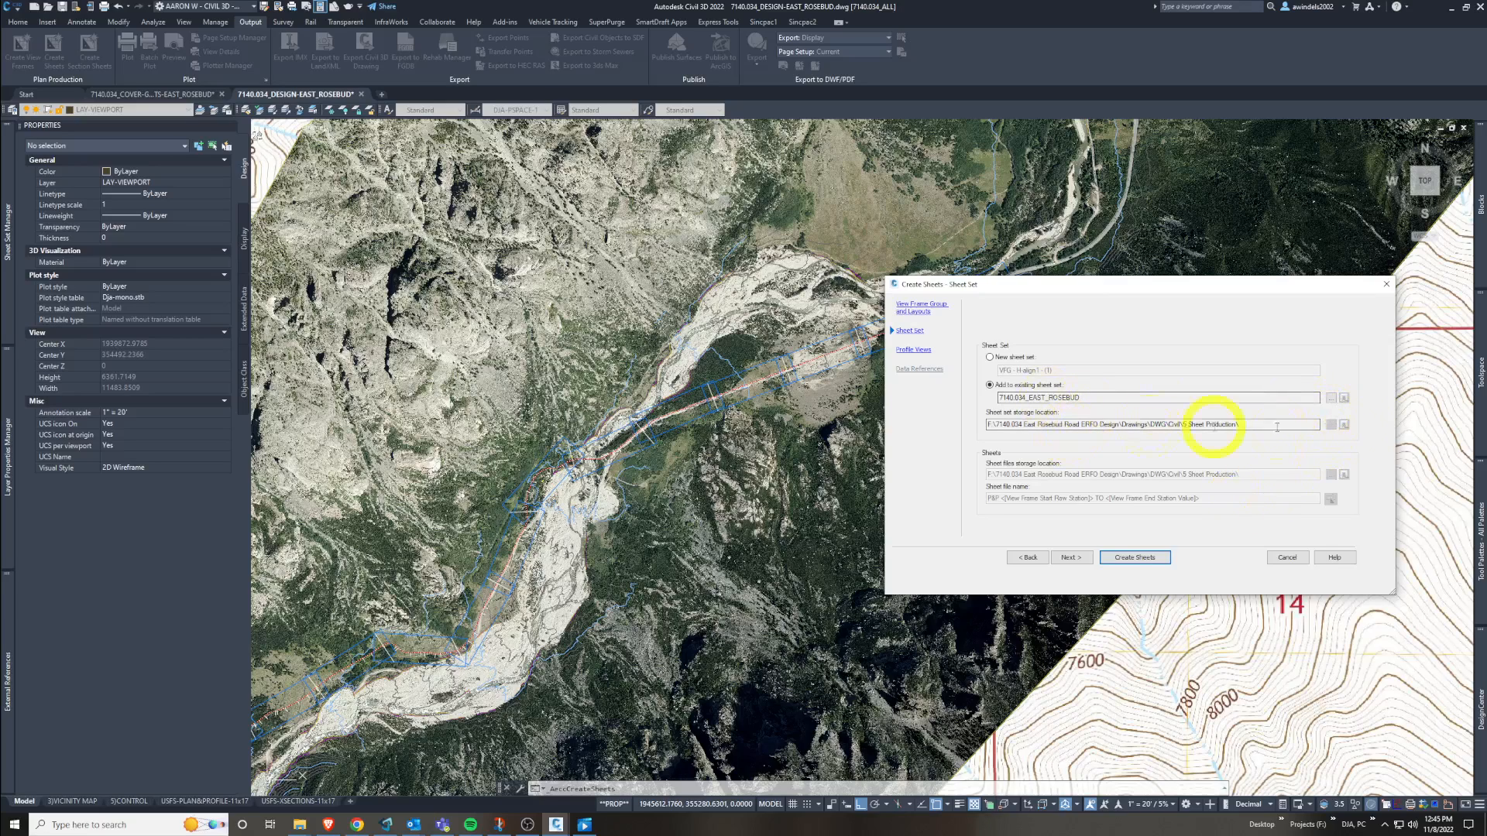
{"action": "left_click", "coordinate": [1330, 397]}
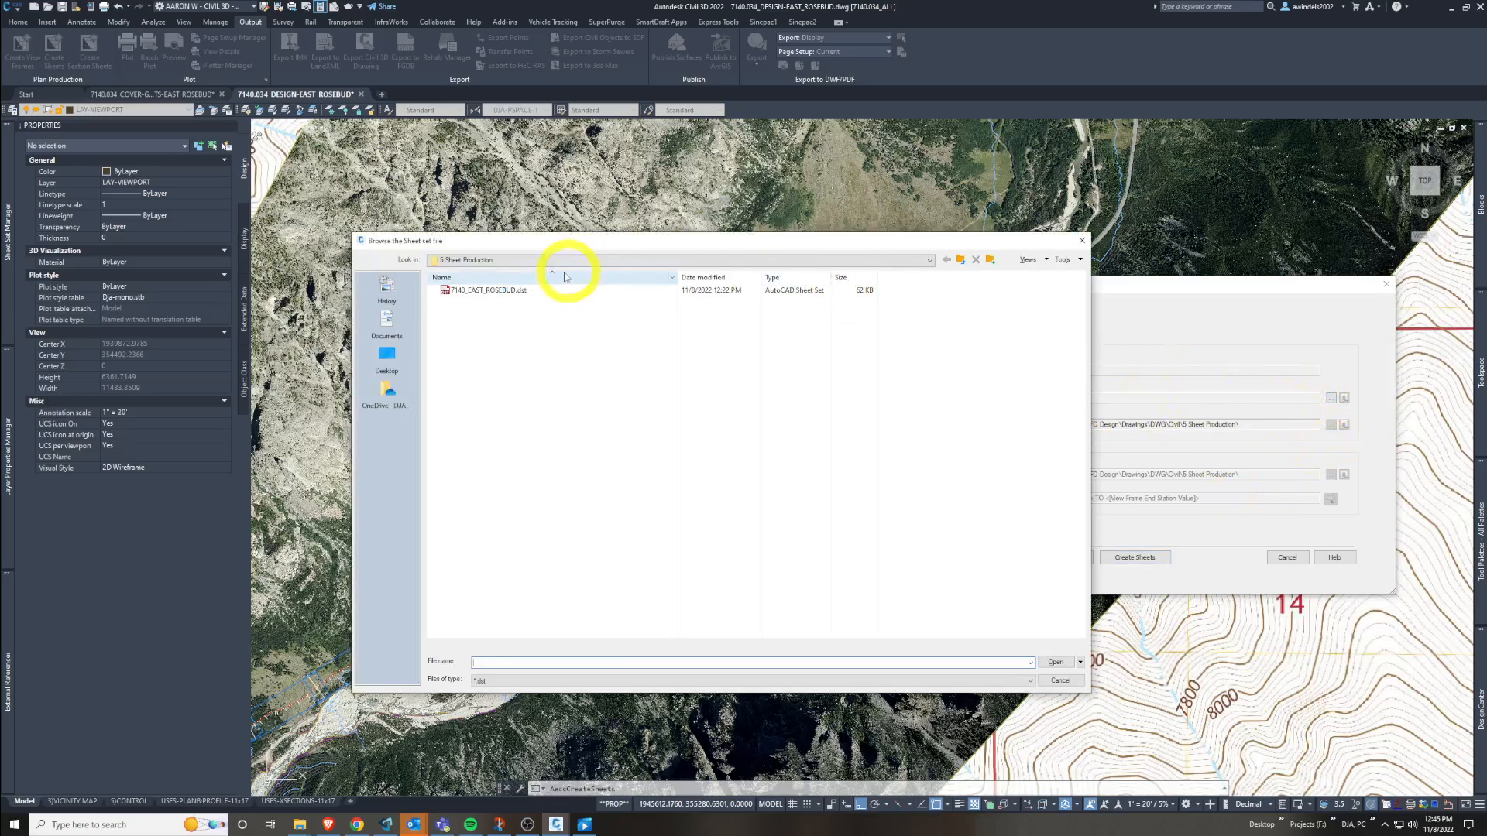
{"action": "double_click", "coordinate": [548, 291]}
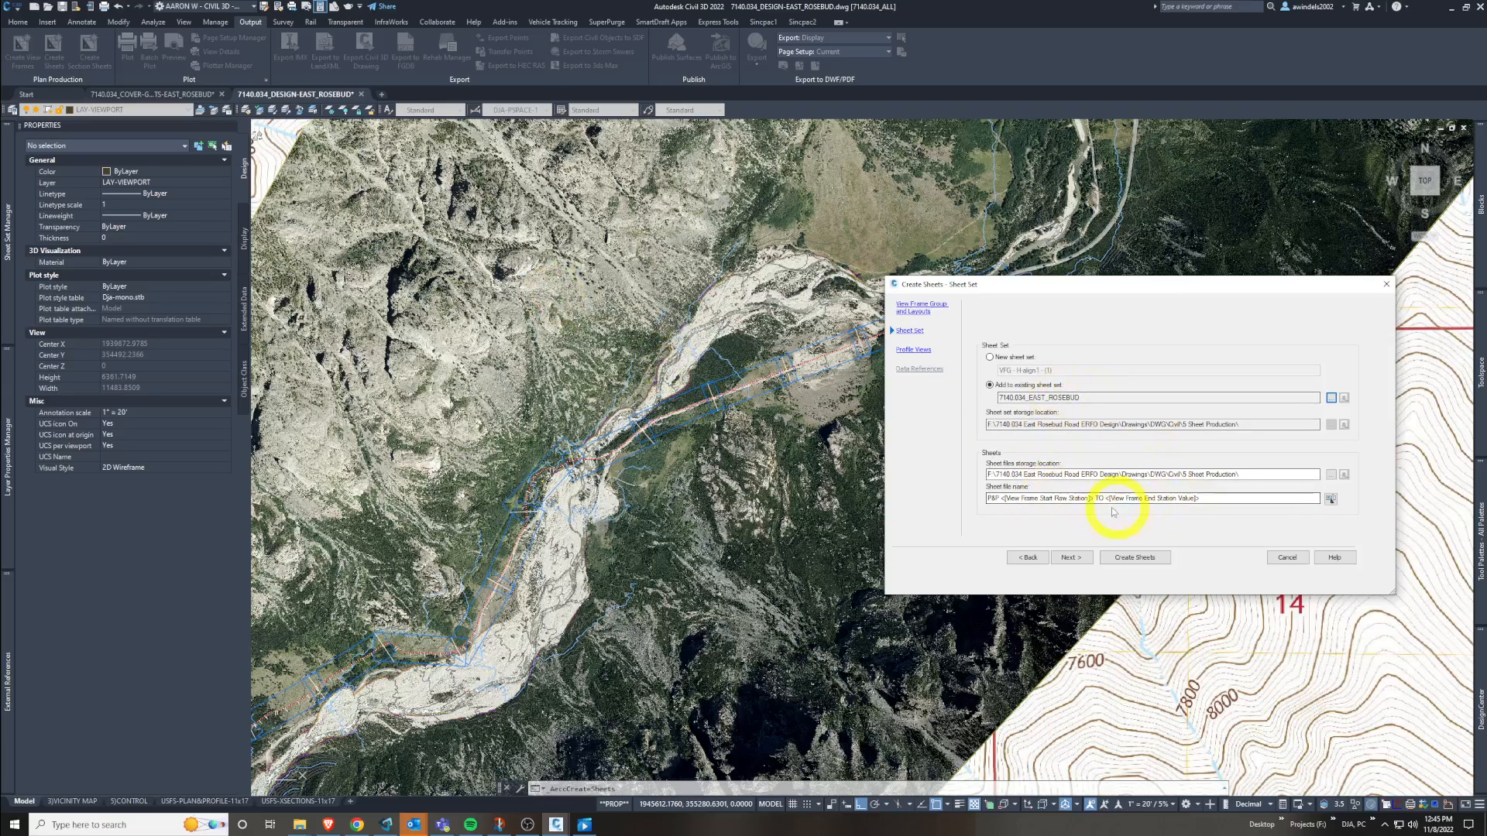
- Check the P&P prefix and station fields in the sheet file name, and continue to the profile view settings
{"action": "left_click", "coordinate": [1000, 498]}
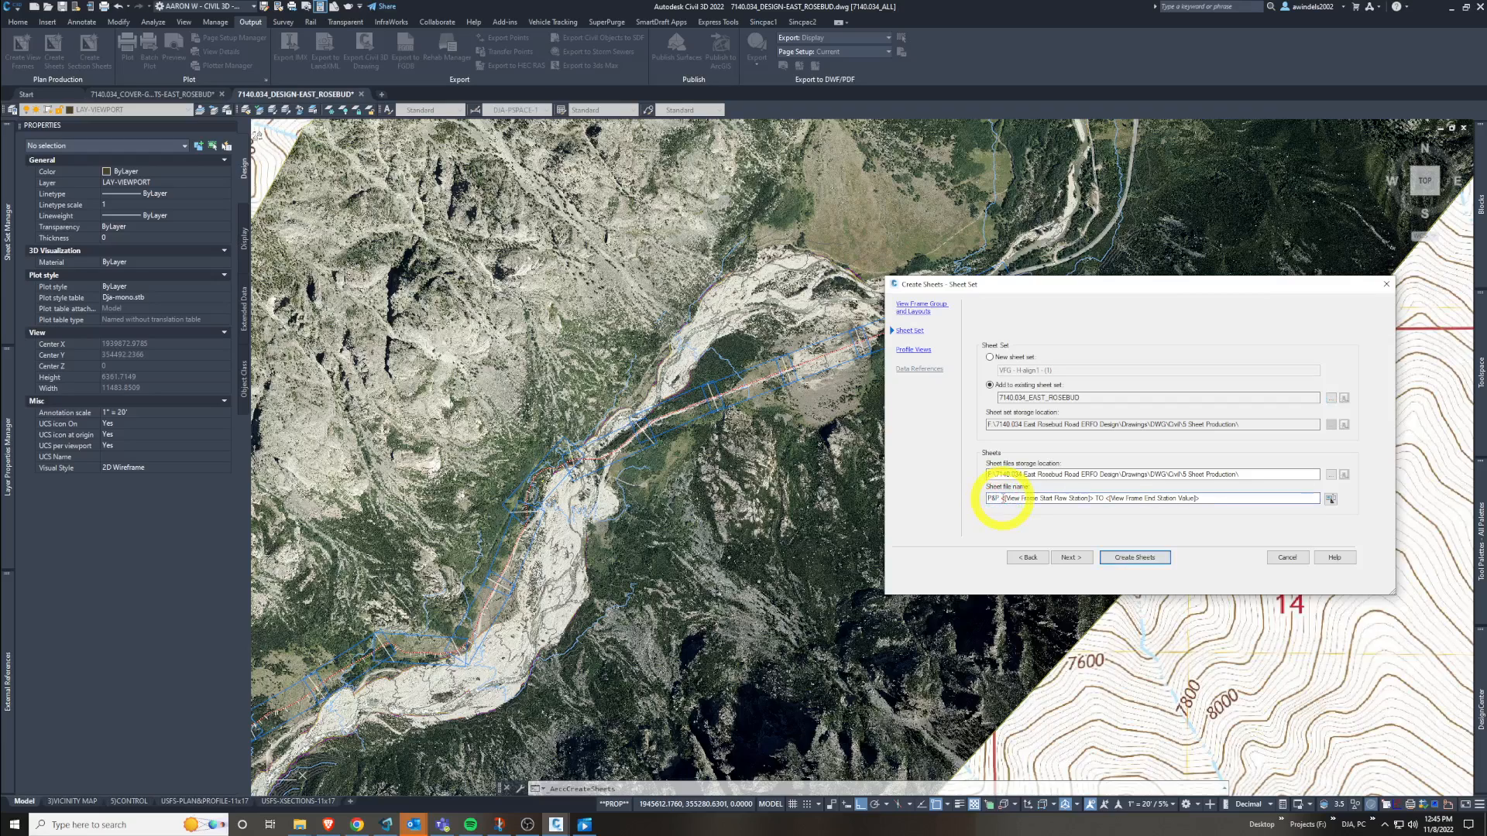
{"action": "left_click_drag", "start_coordinate": [1001, 498], "coordinate": [940, 511]}
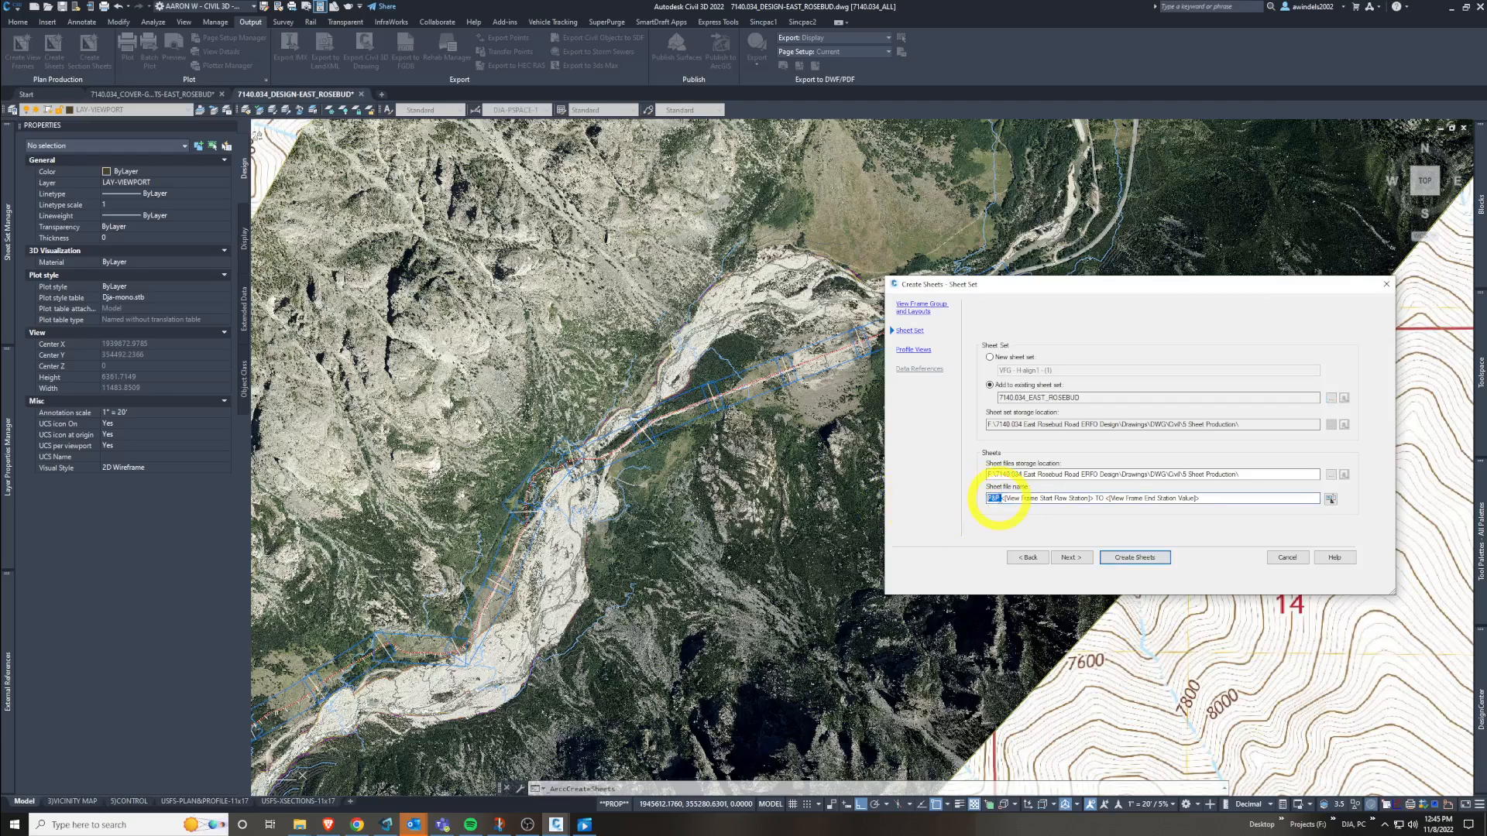
{"action": "left_click", "coordinate": [998, 498]}
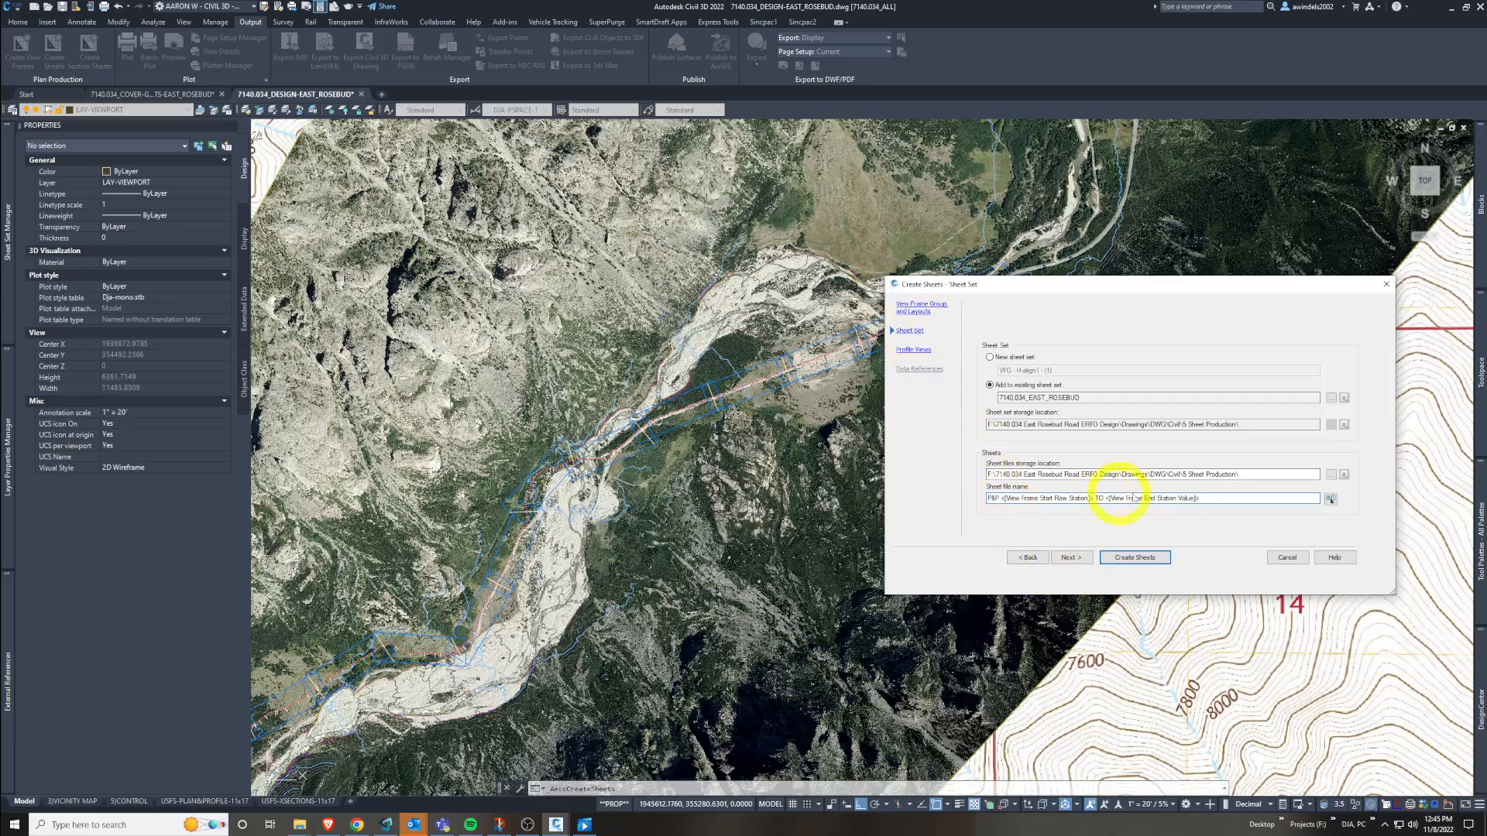
{"action": "left_click_drag", "start_coordinate": [1197, 498], "coordinate": [965, 496]}
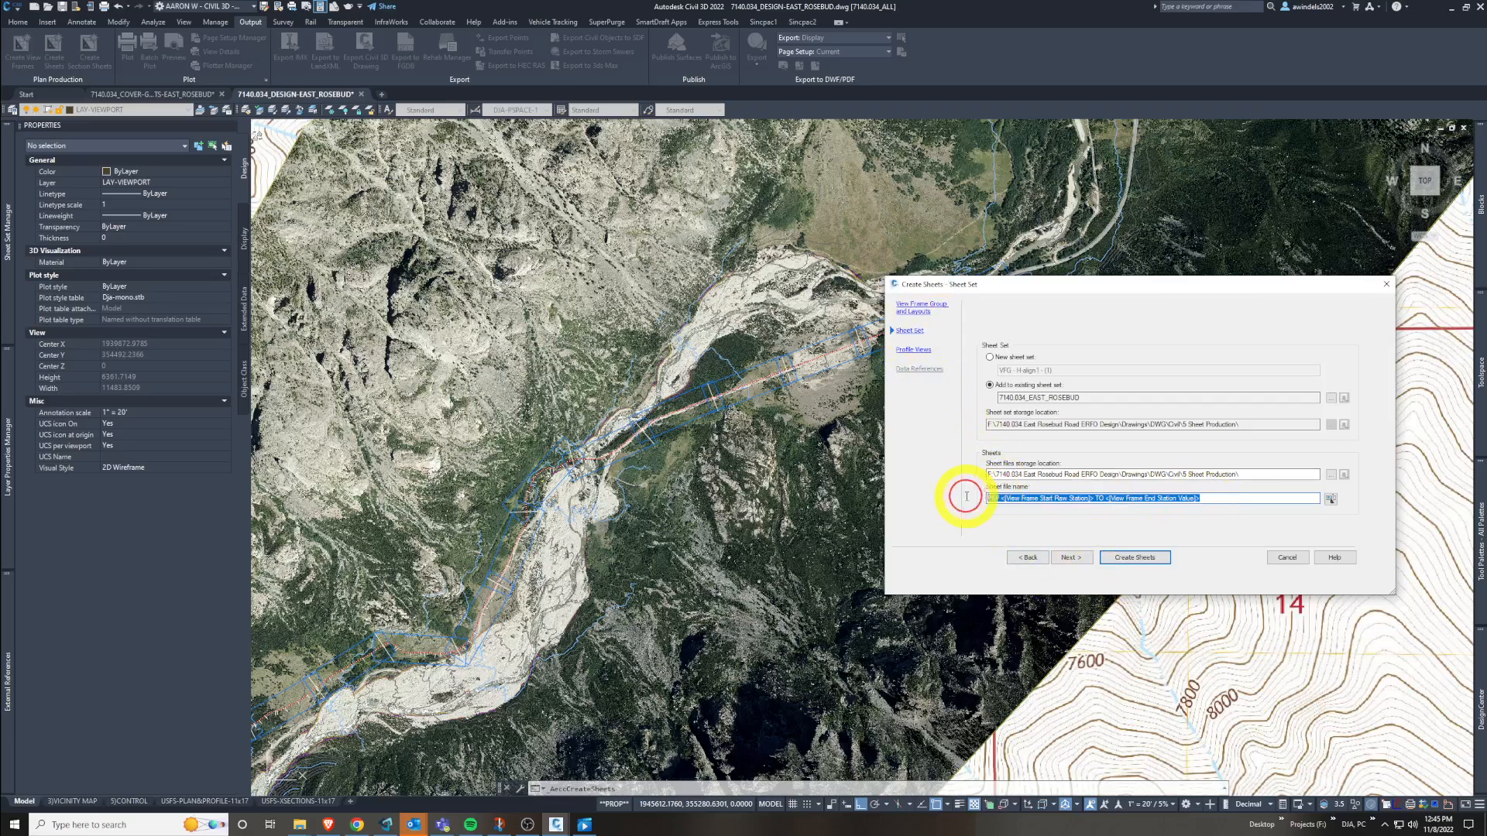
{"action": "left_click", "coordinate": [1022, 499]}
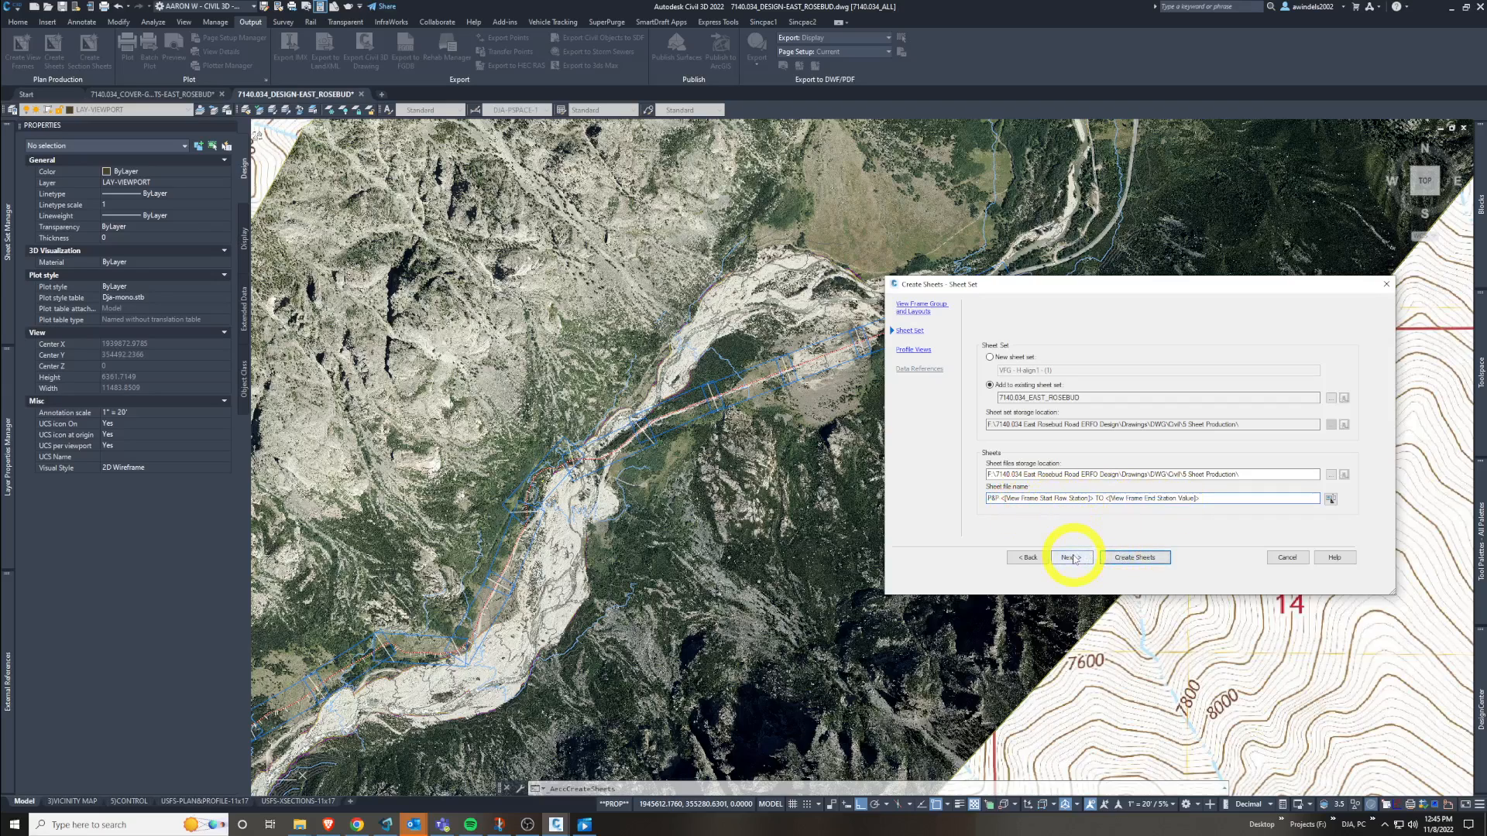
{"action": "left_click", "coordinate": [1073, 558]}
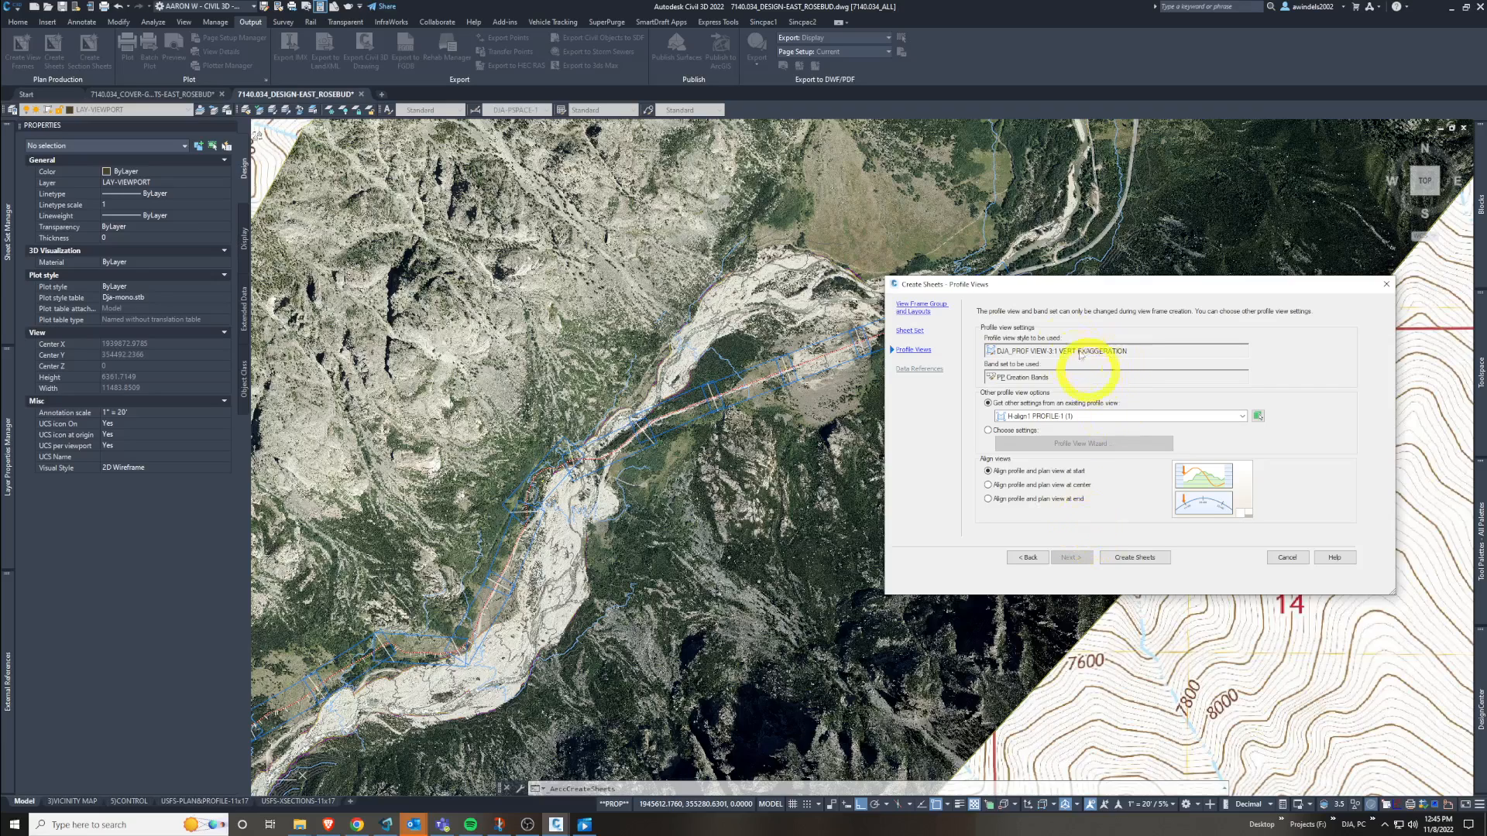
- Try aligning the profile and plan views at end, and restore the alignment at start
{"action": "left_click", "coordinate": [1038, 378]}
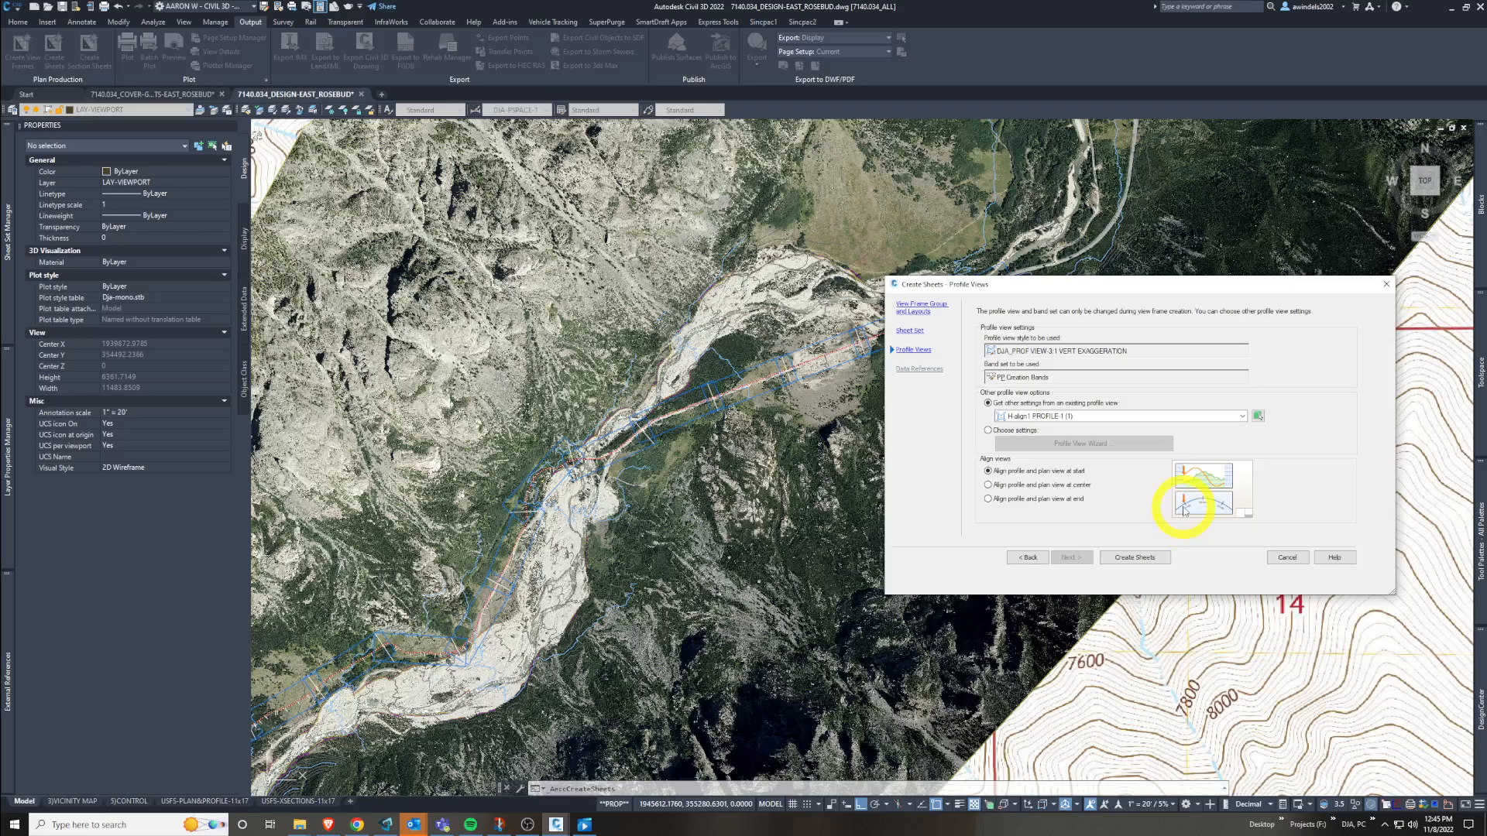
{"action": "left_click", "coordinate": [1002, 498]}
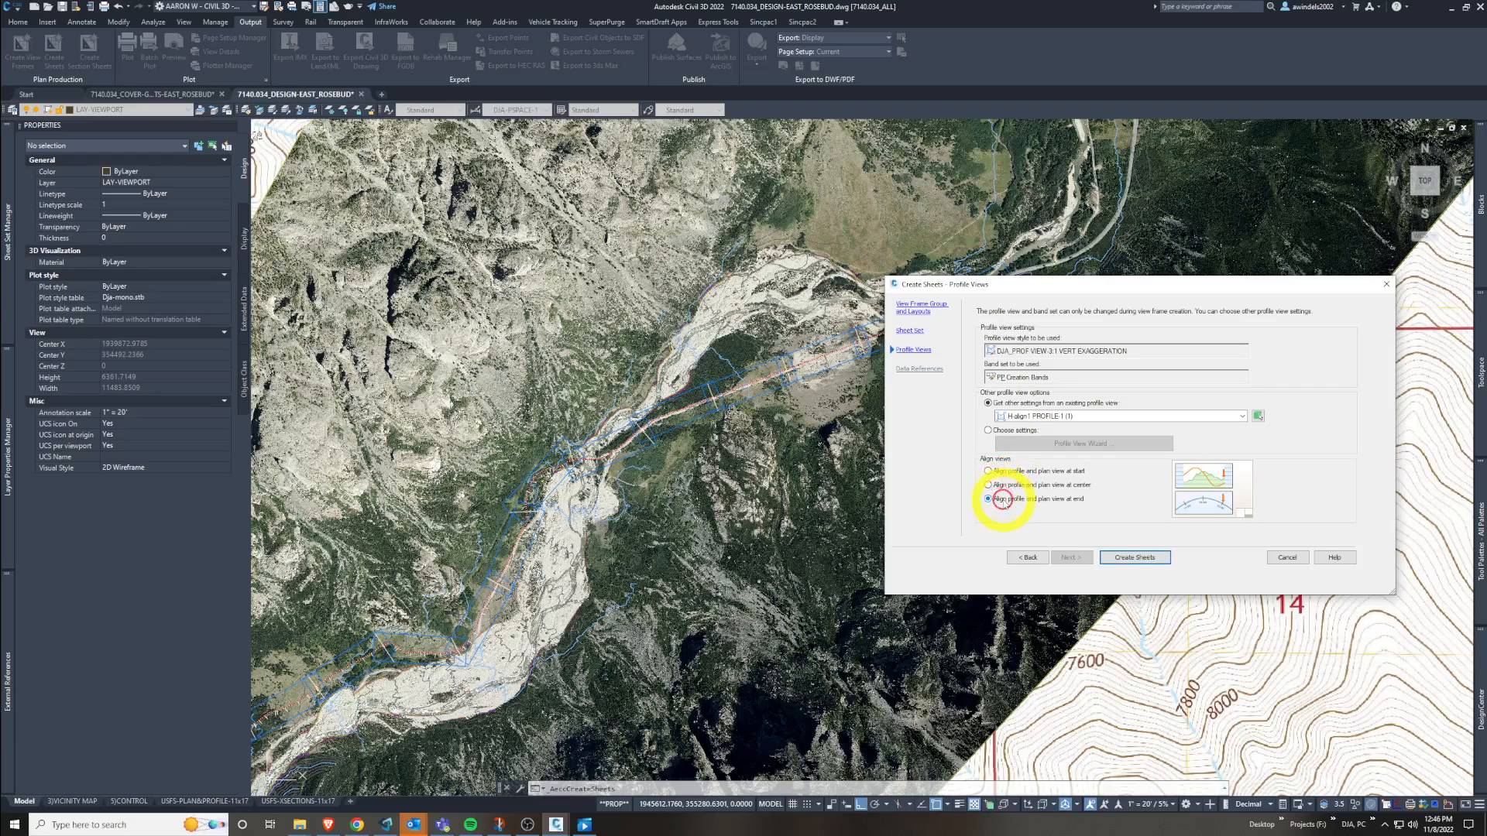
{"action": "left_click", "coordinate": [1000, 473]}
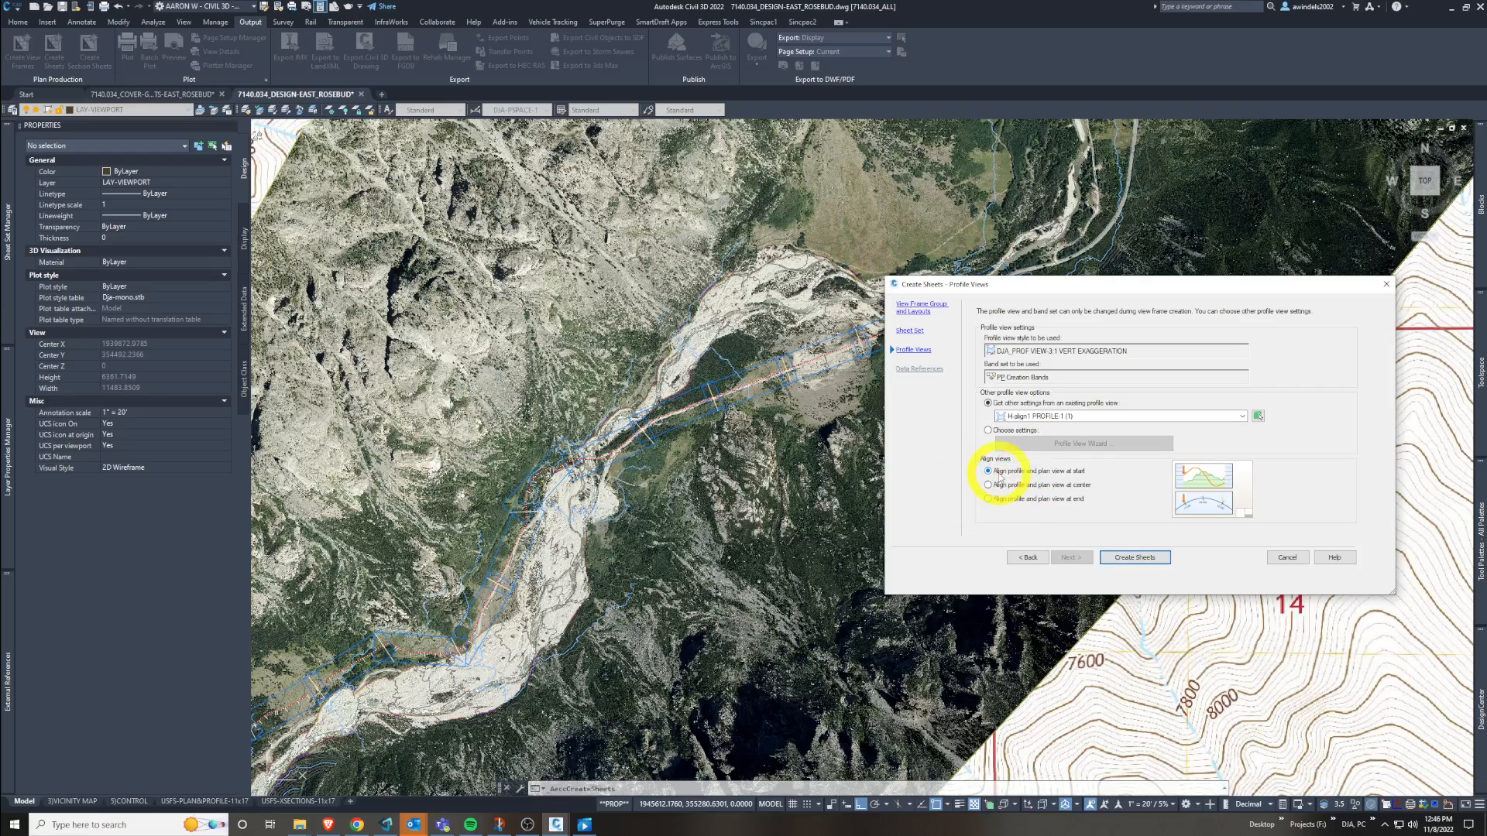
- Choose separate profile view settings instead of copying an existing view, open the Profile View Wizard and check its station range
{"action": "left_click", "coordinate": [1015, 431]}
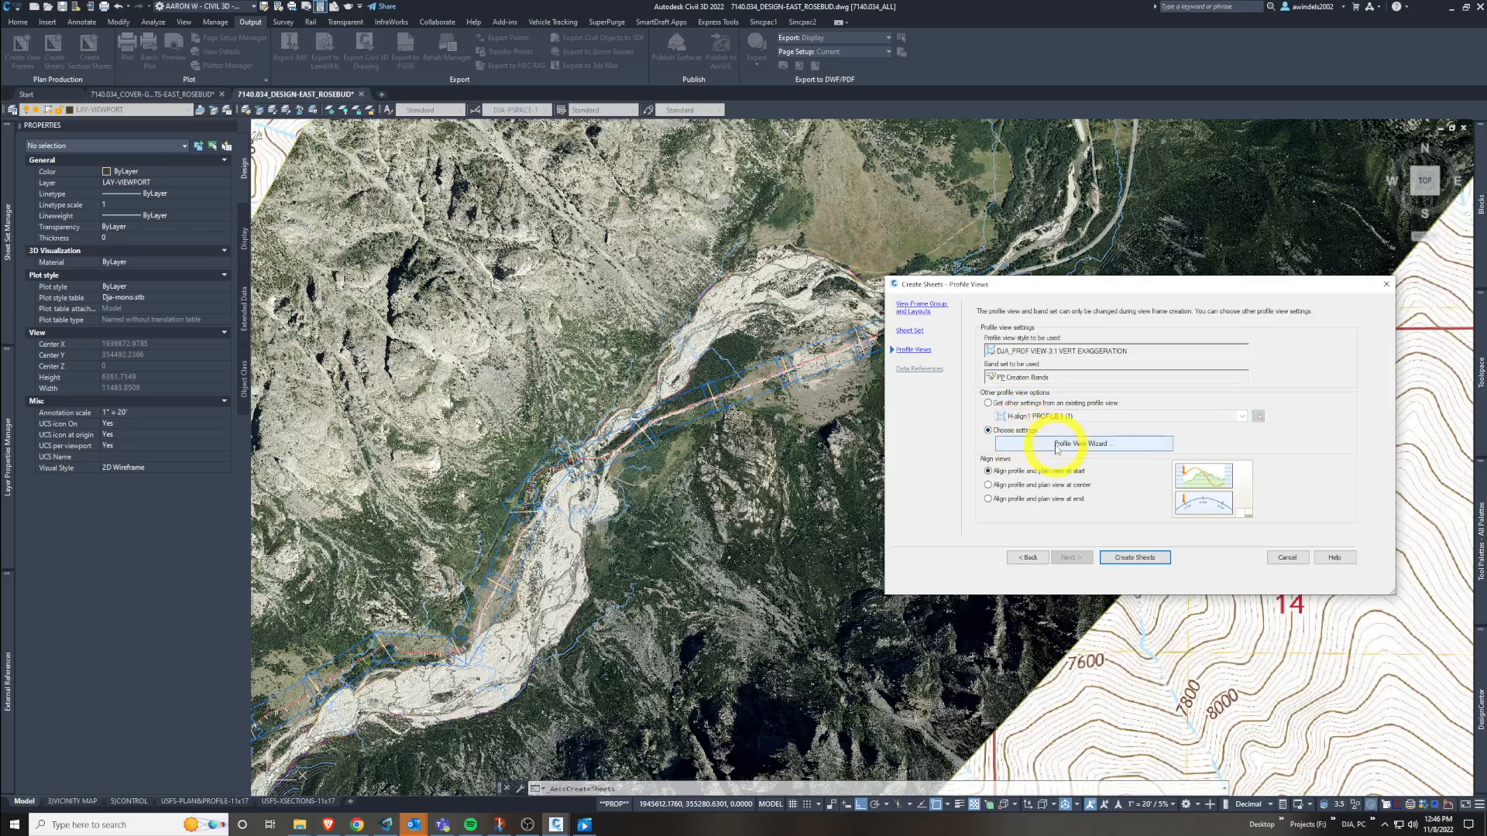
{"action": "left_click", "coordinate": [1056, 446]}
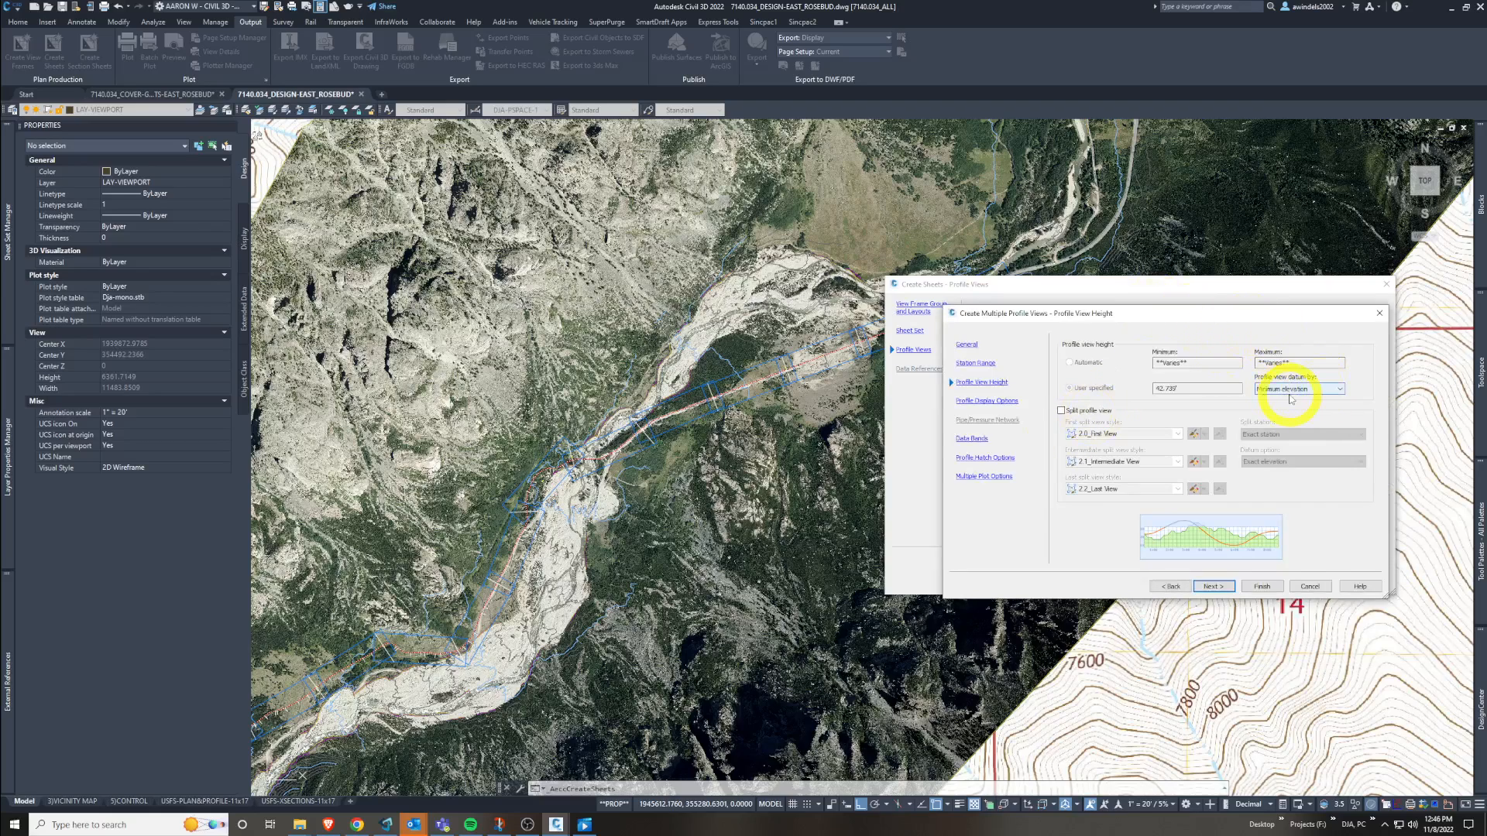
{"action": "left_click", "coordinate": [1077, 322]}
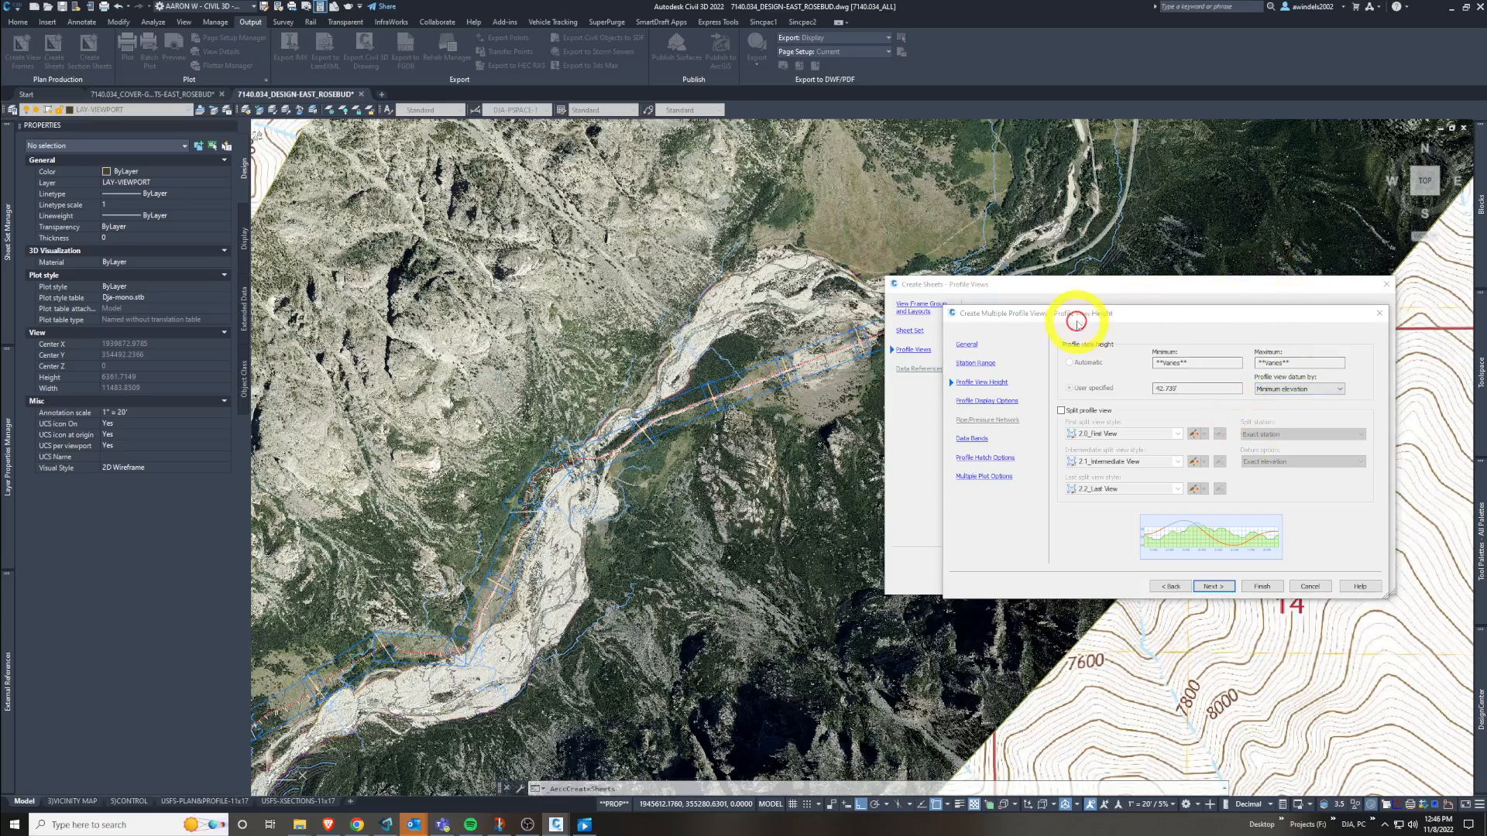
{"action": "left_click_drag", "start_coordinate": [1076, 322], "coordinate": [784, 385]}
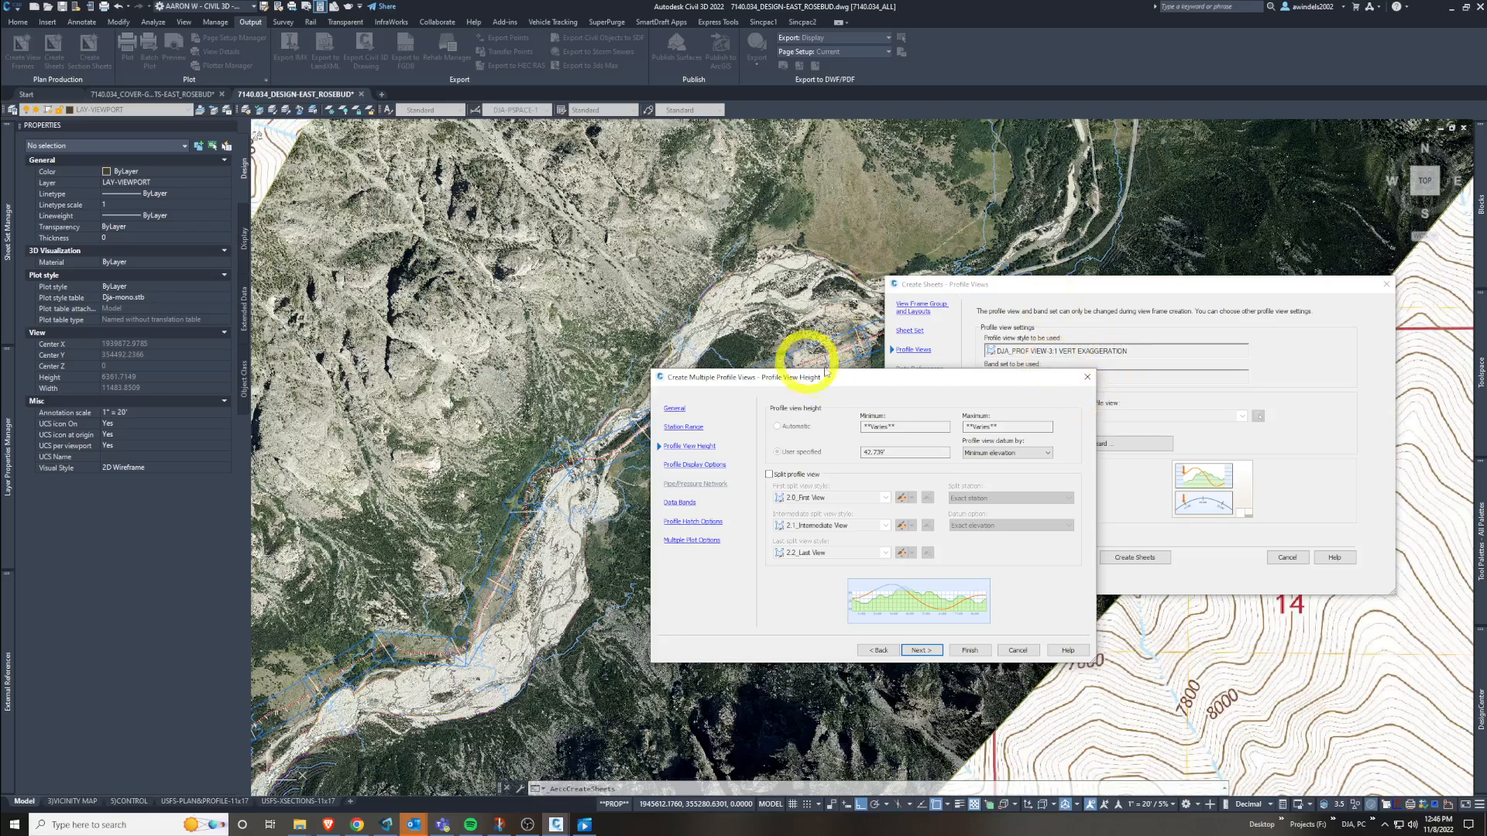
{"action": "left_click", "coordinate": [682, 427]}
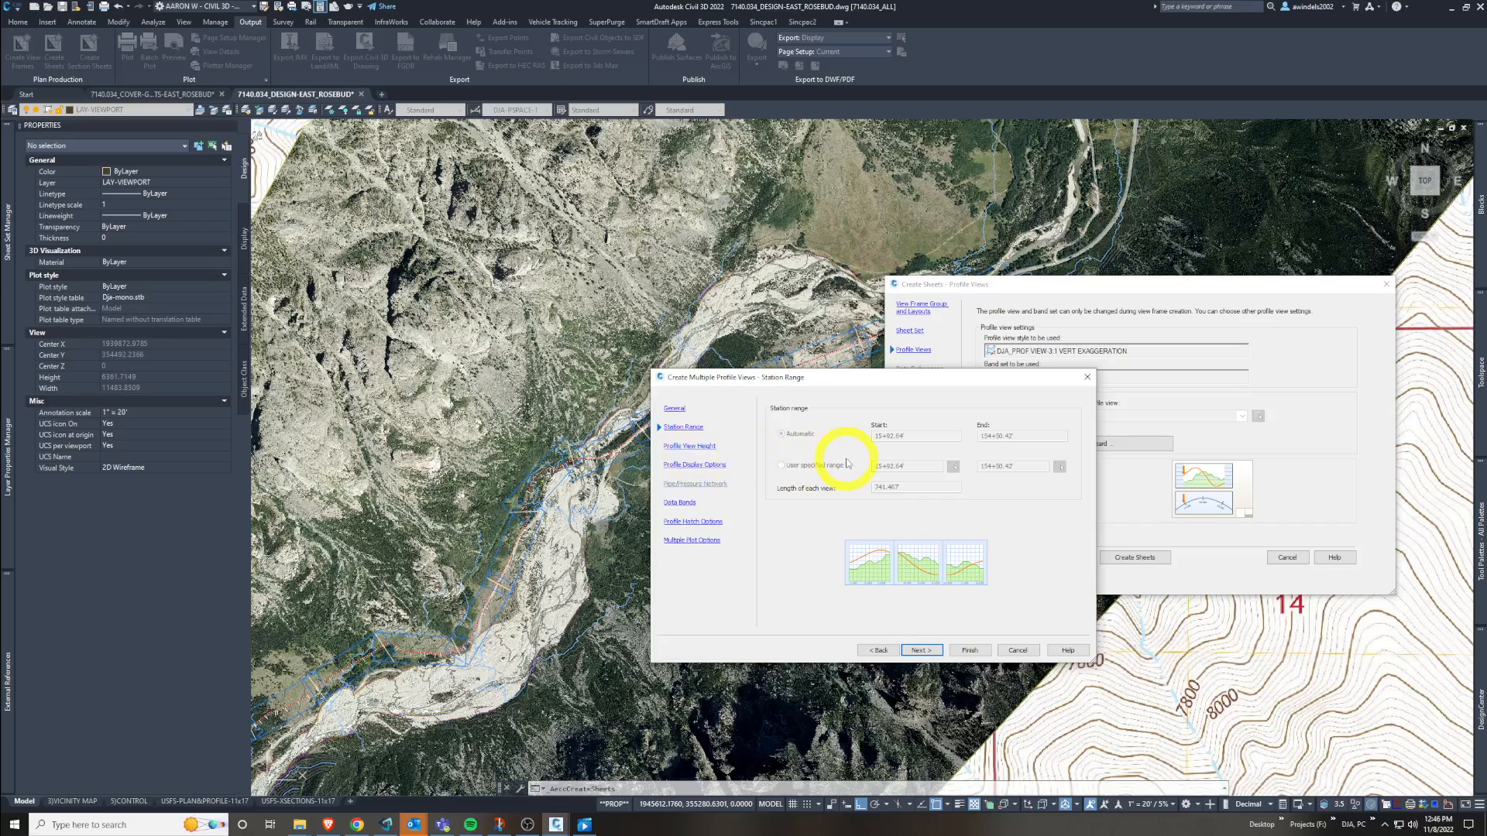
- Set the profile view datum to mean elevation and check the user-specified profile view height
{"action": "left_click", "coordinate": [691, 447]}
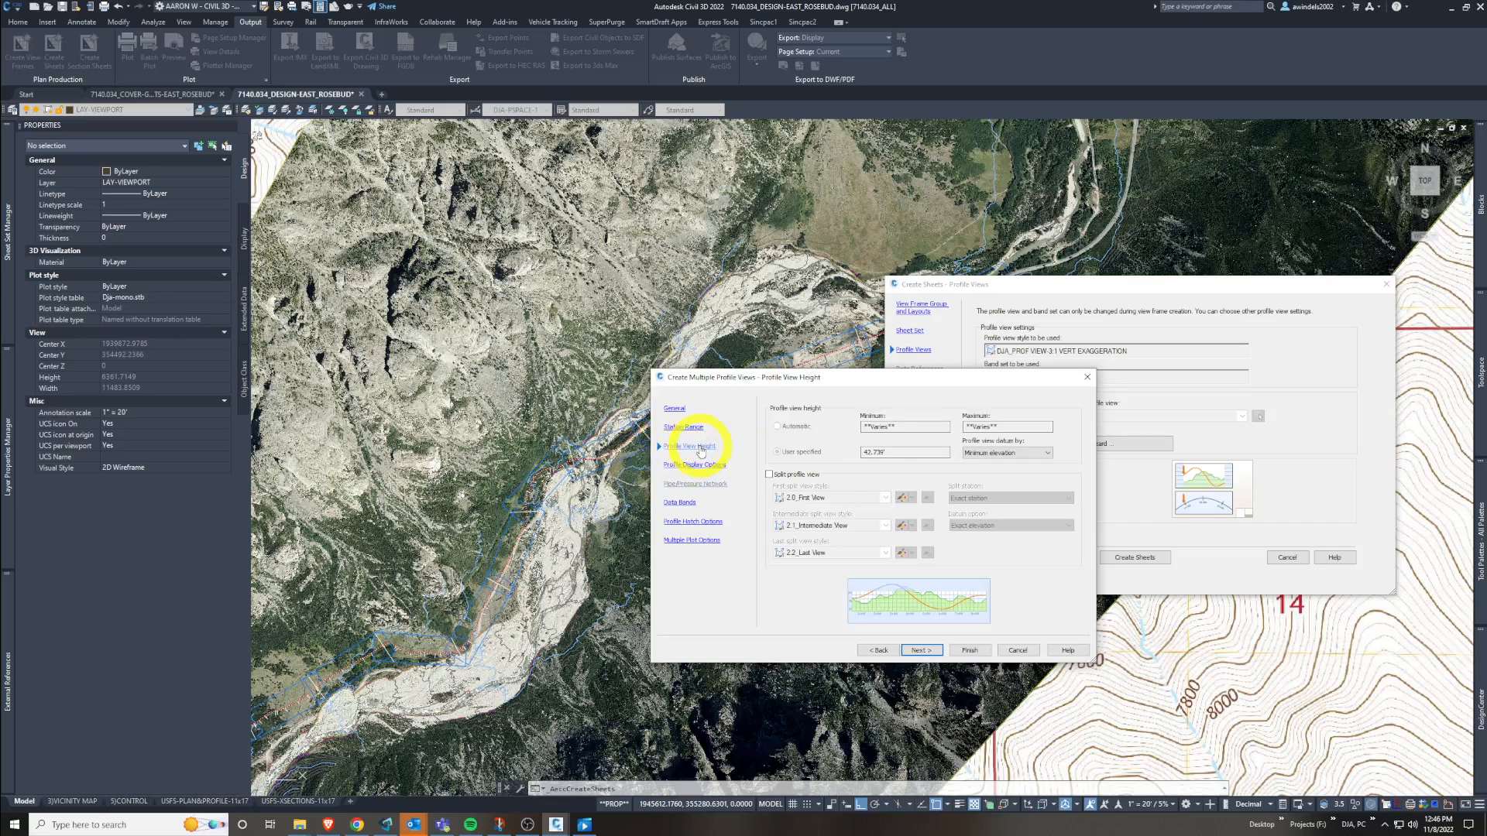
{"action": "left_click", "coordinate": [1005, 453]}
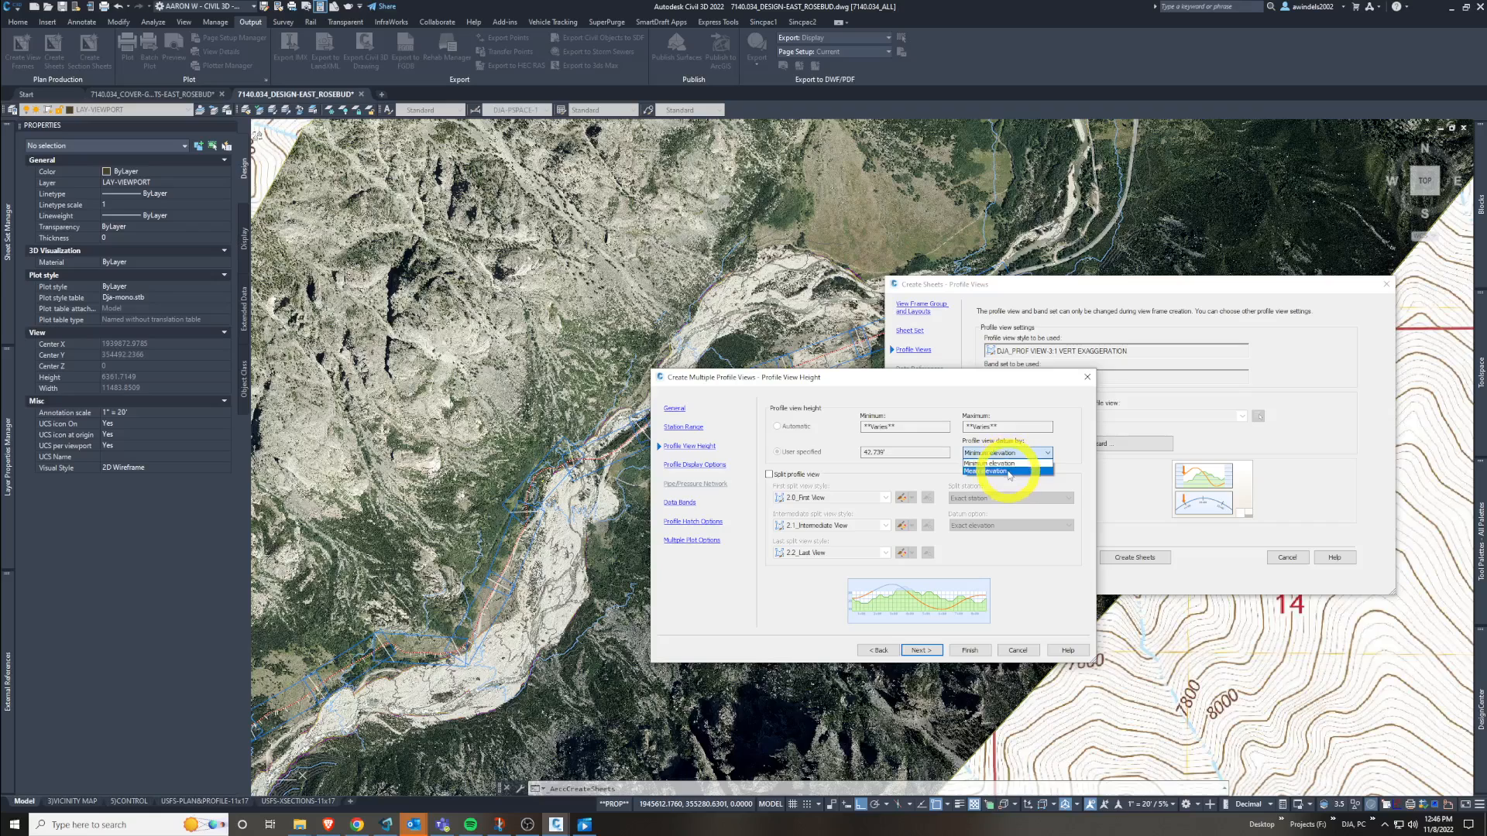
{"action": "left_click", "coordinate": [1009, 472]}
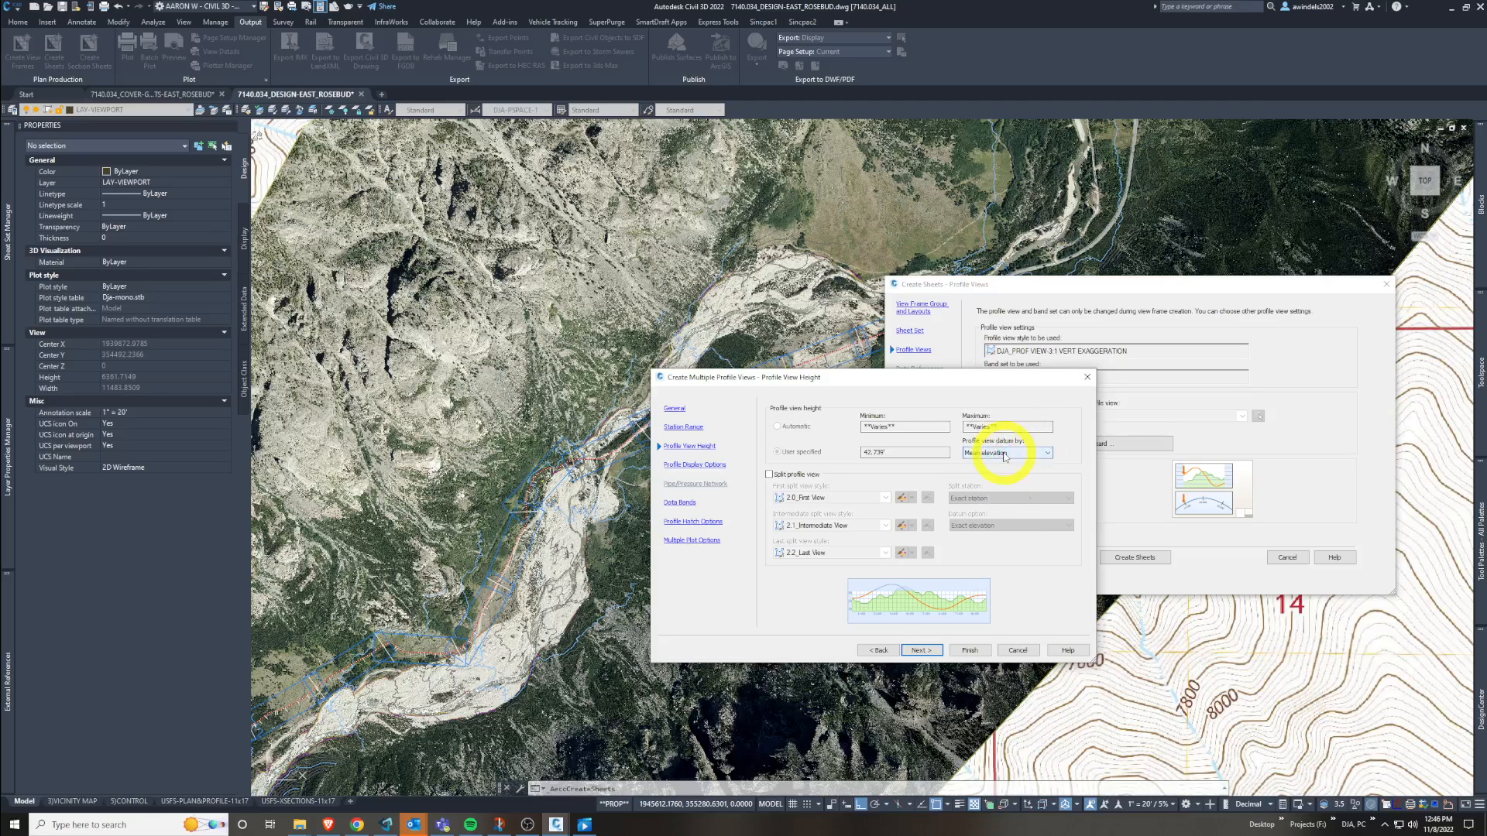
{"action": "left_click_drag", "start_coordinate": [900, 453], "coordinate": [854, 457]}
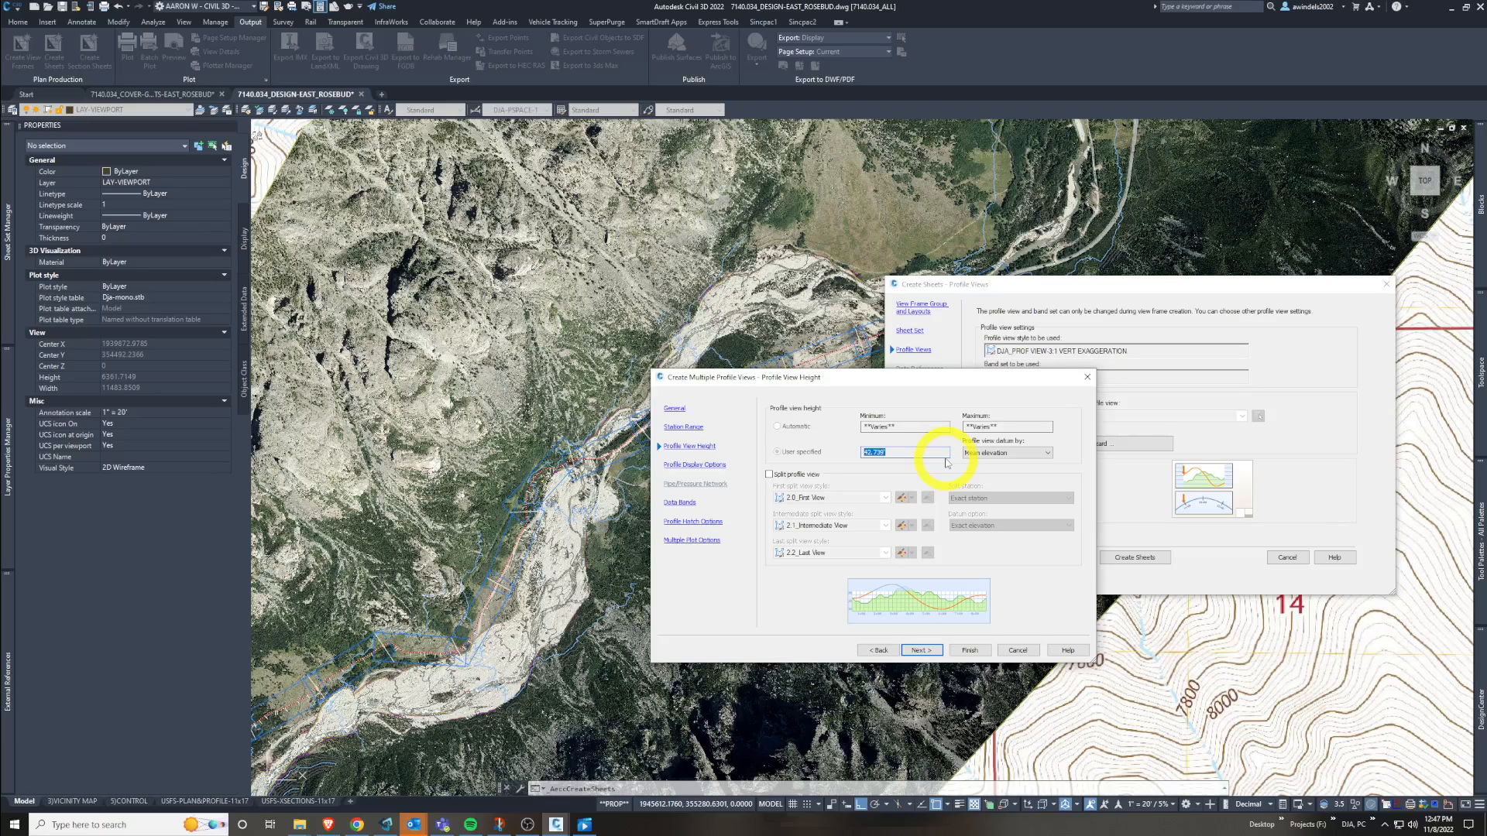
{"action": "left_click", "coordinate": [911, 454]}
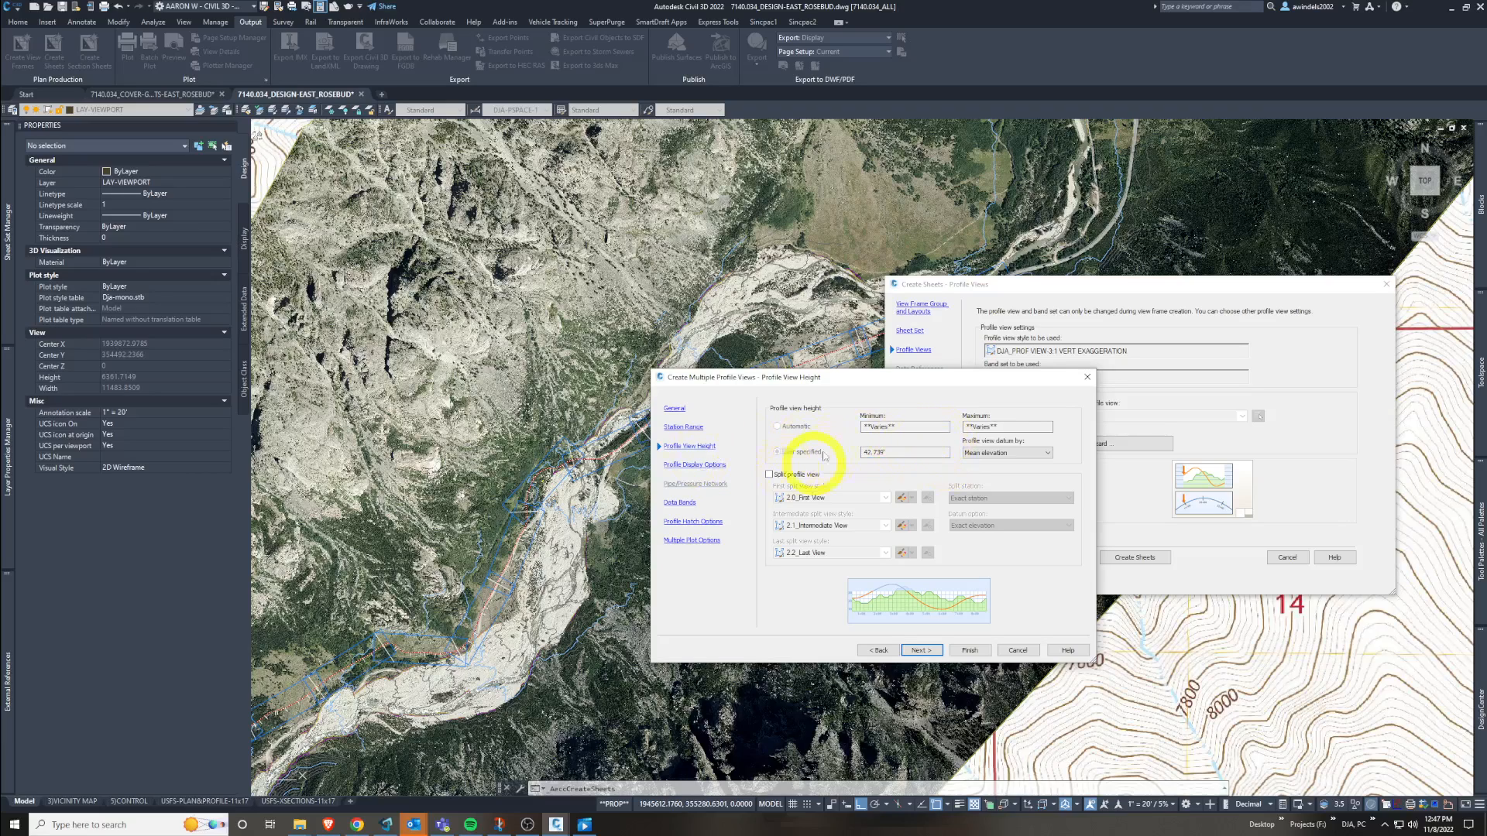
{"action": "left_click", "coordinate": [1023, 453]}
{"action": "left_click", "coordinate": [1024, 452]}
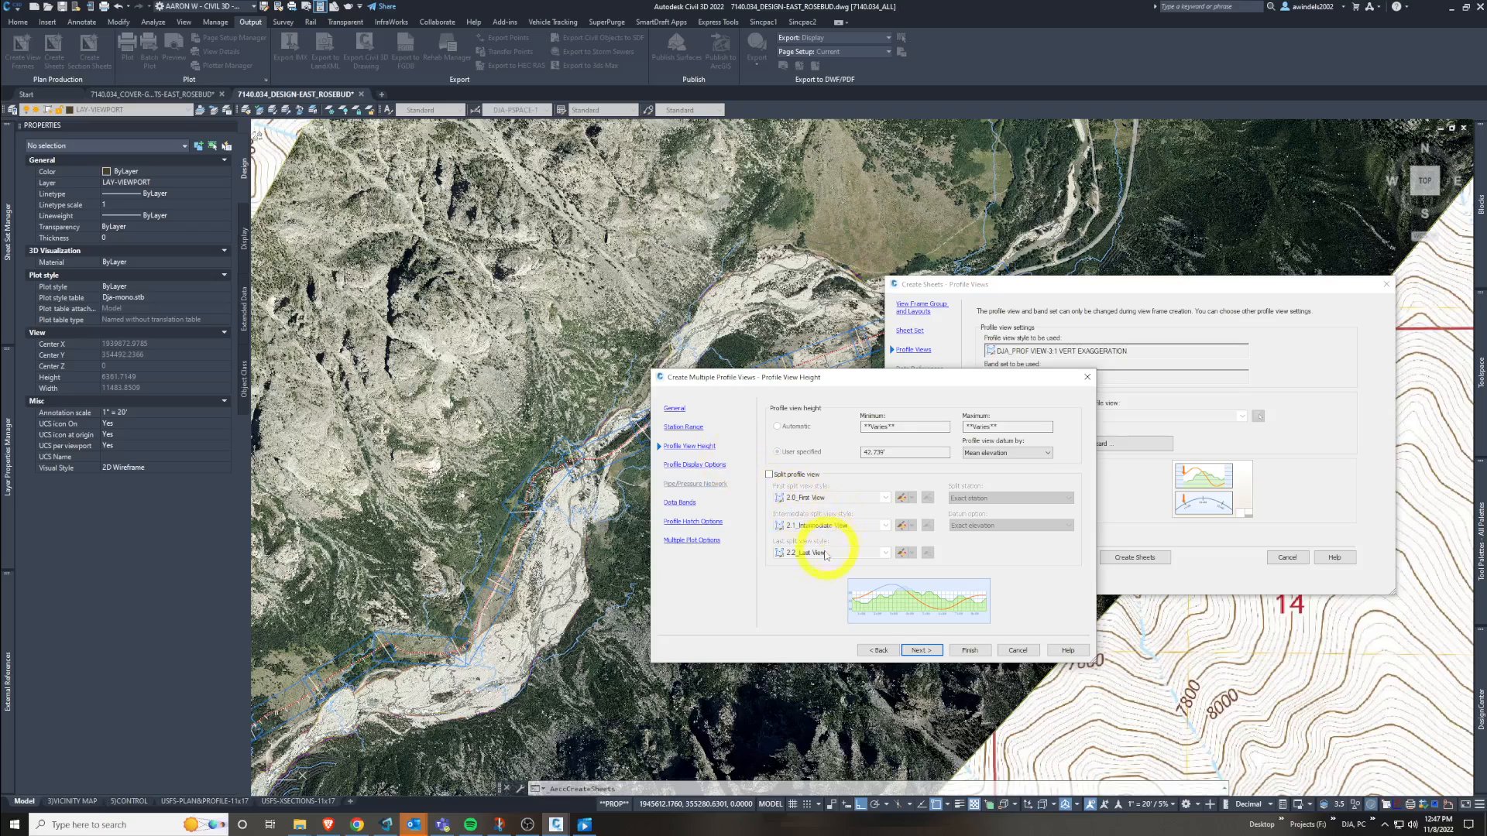
- Open the profile display options and enlarge the dialog and its columns to show the full profile names and styles
{"action": "left_click", "coordinate": [733, 465]}
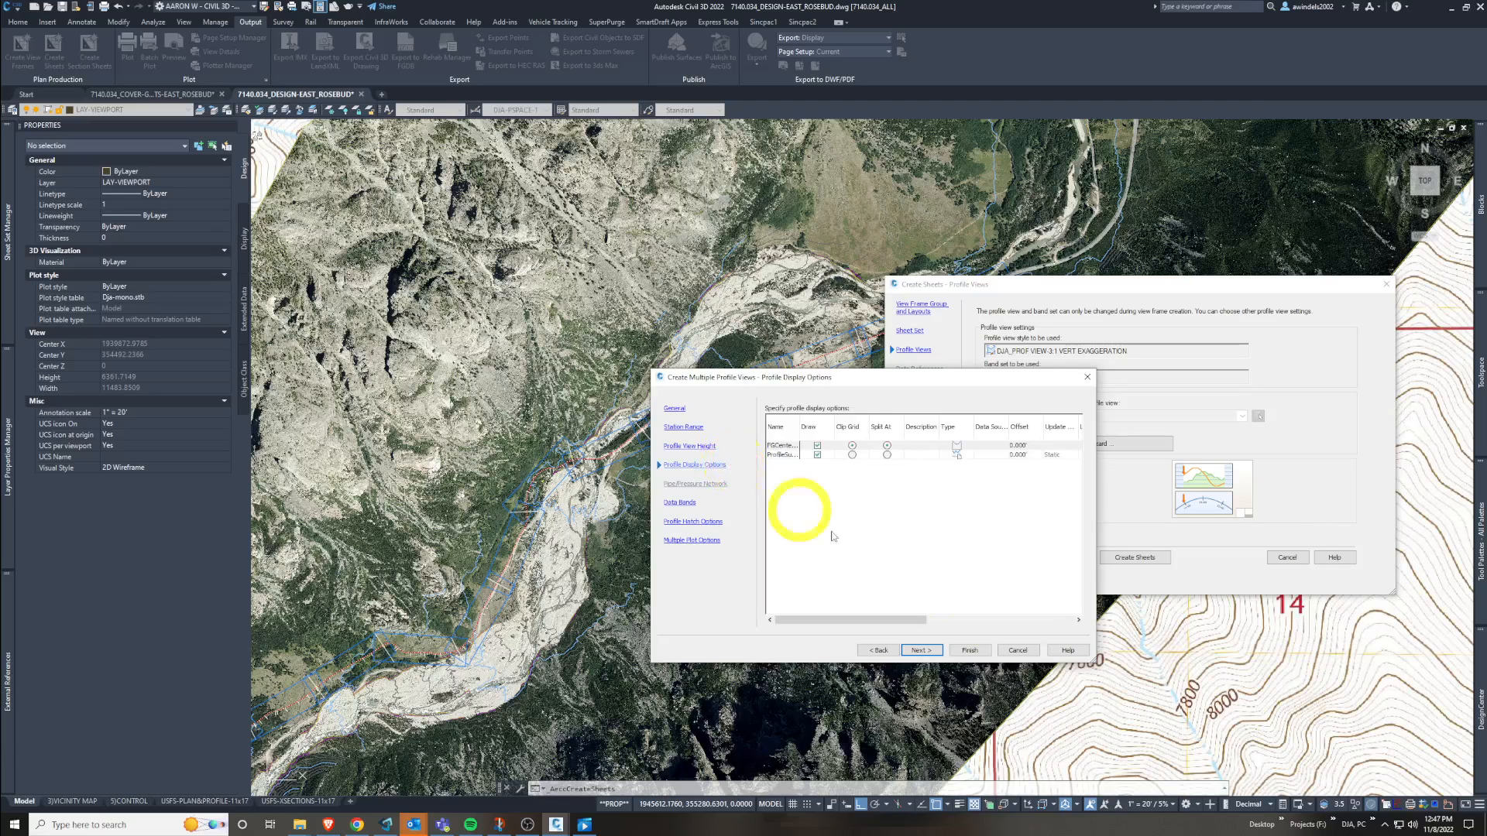
{"action": "left_click_drag", "start_coordinate": [1092, 668], "coordinate": [1327, 728]}
{"action": "left_click_drag", "start_coordinate": [1105, 382], "coordinate": [879, 364]}
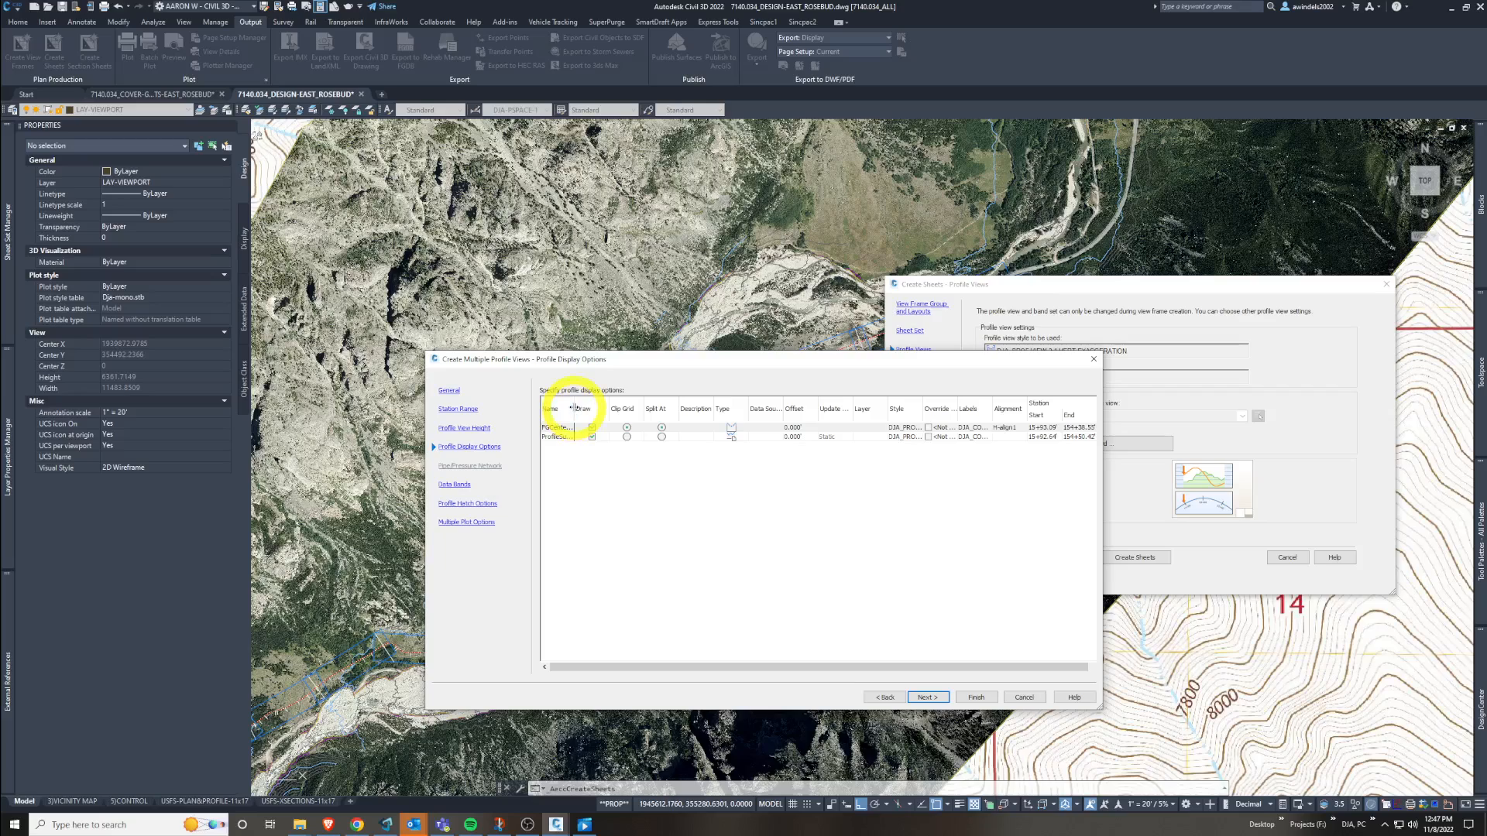
{"action": "left_click_drag", "start_coordinate": [574, 412], "coordinate": [602, 415]}
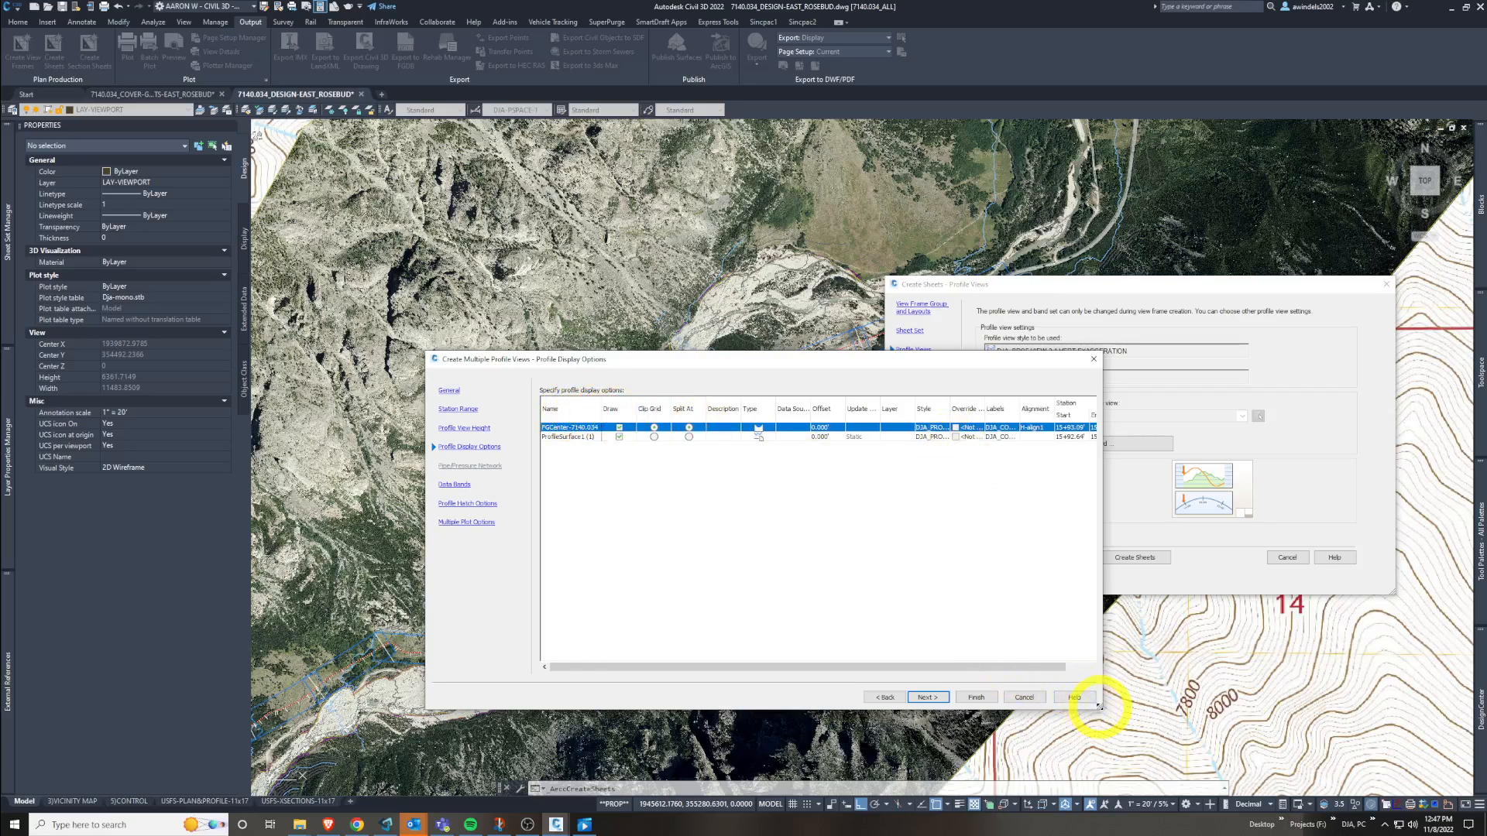
{"action": "left_click_drag", "start_coordinate": [1102, 707], "coordinate": [1164, 725]}
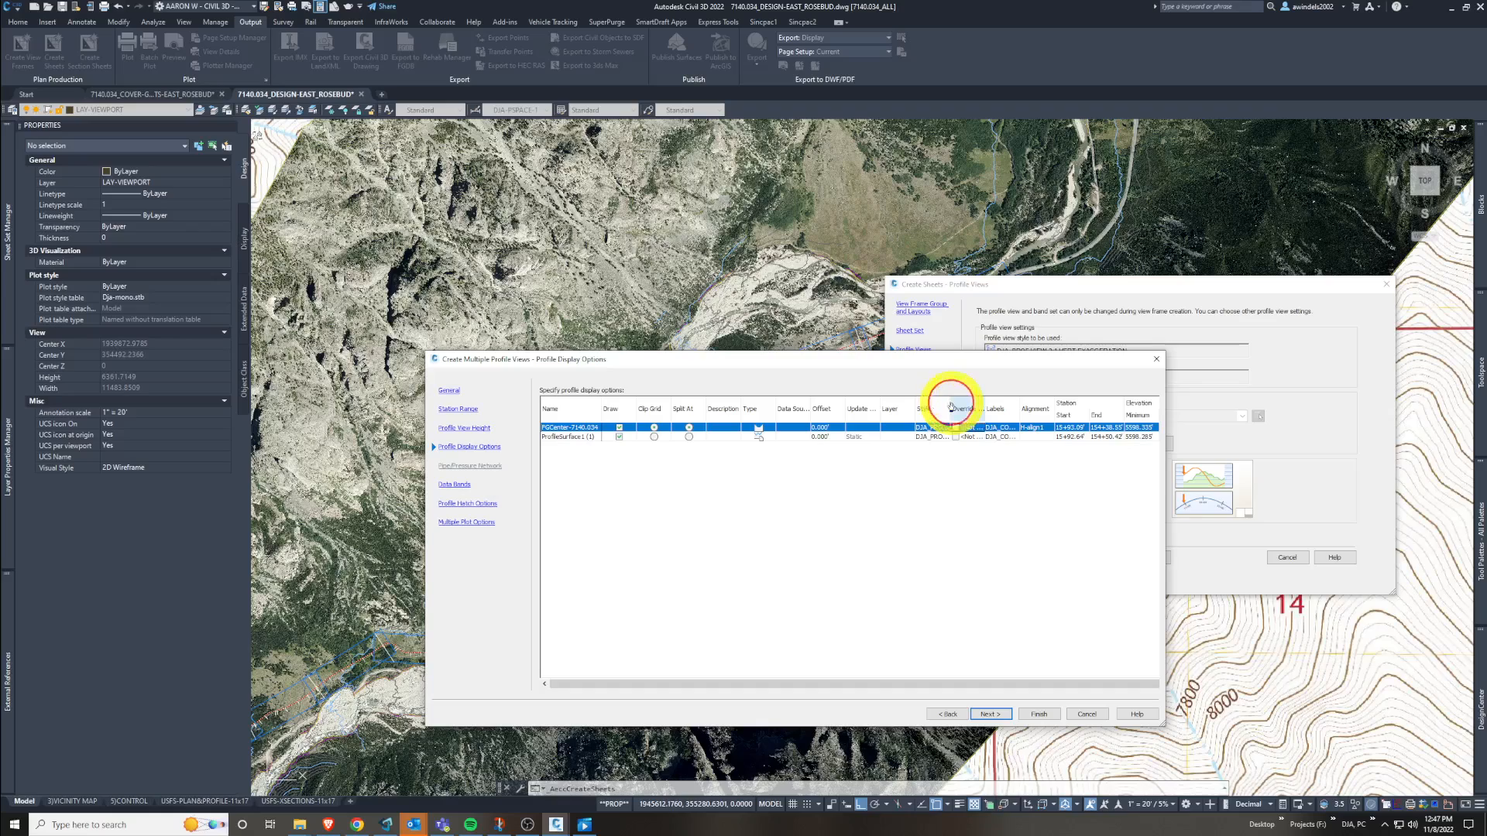
{"action": "left_click_drag", "start_coordinate": [955, 405], "coordinate": [982, 428]}
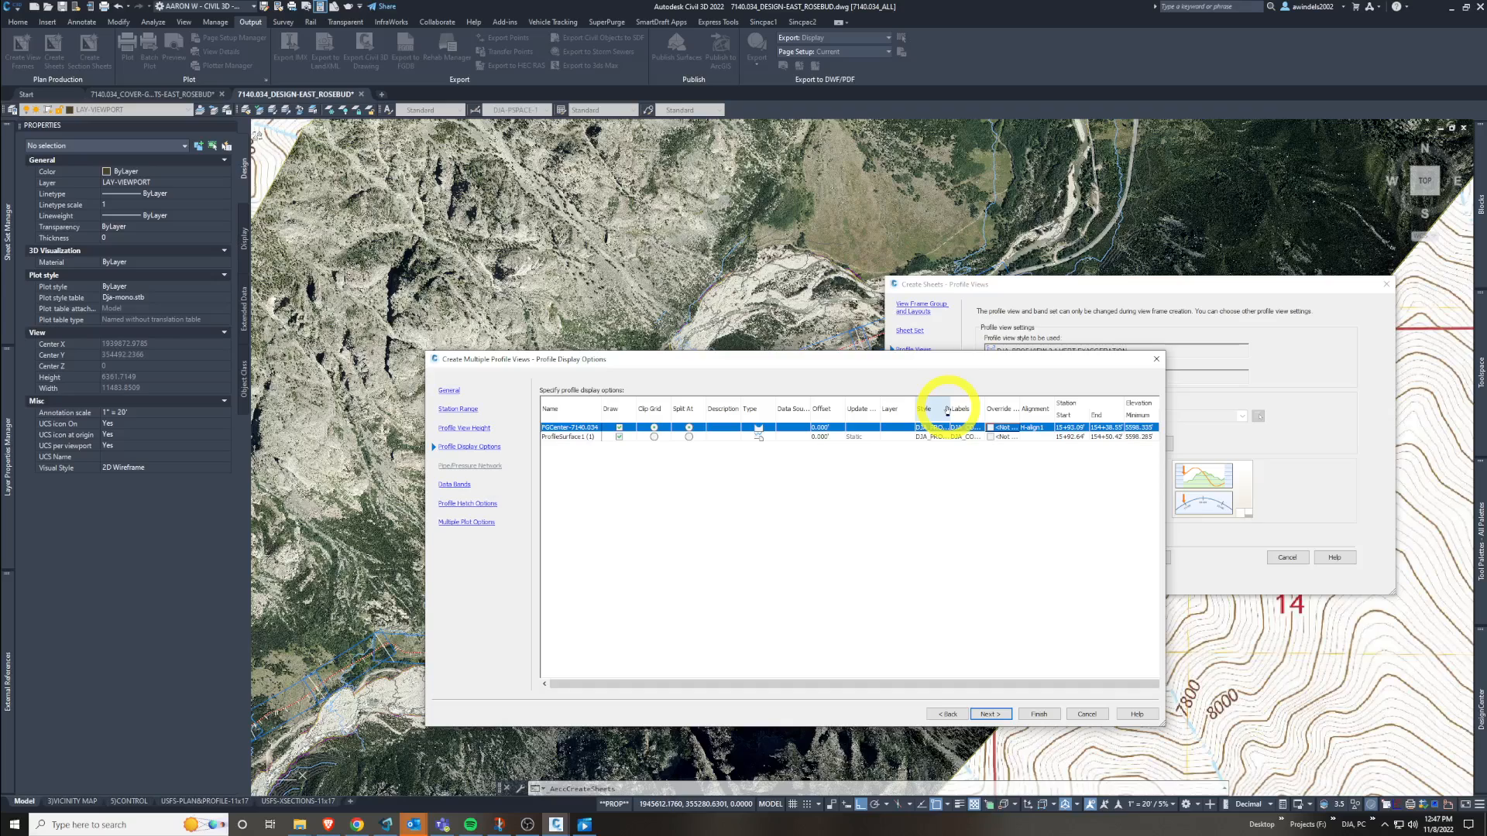
{"action": "left_click_drag", "start_coordinate": [949, 410], "coordinate": [1057, 401]}
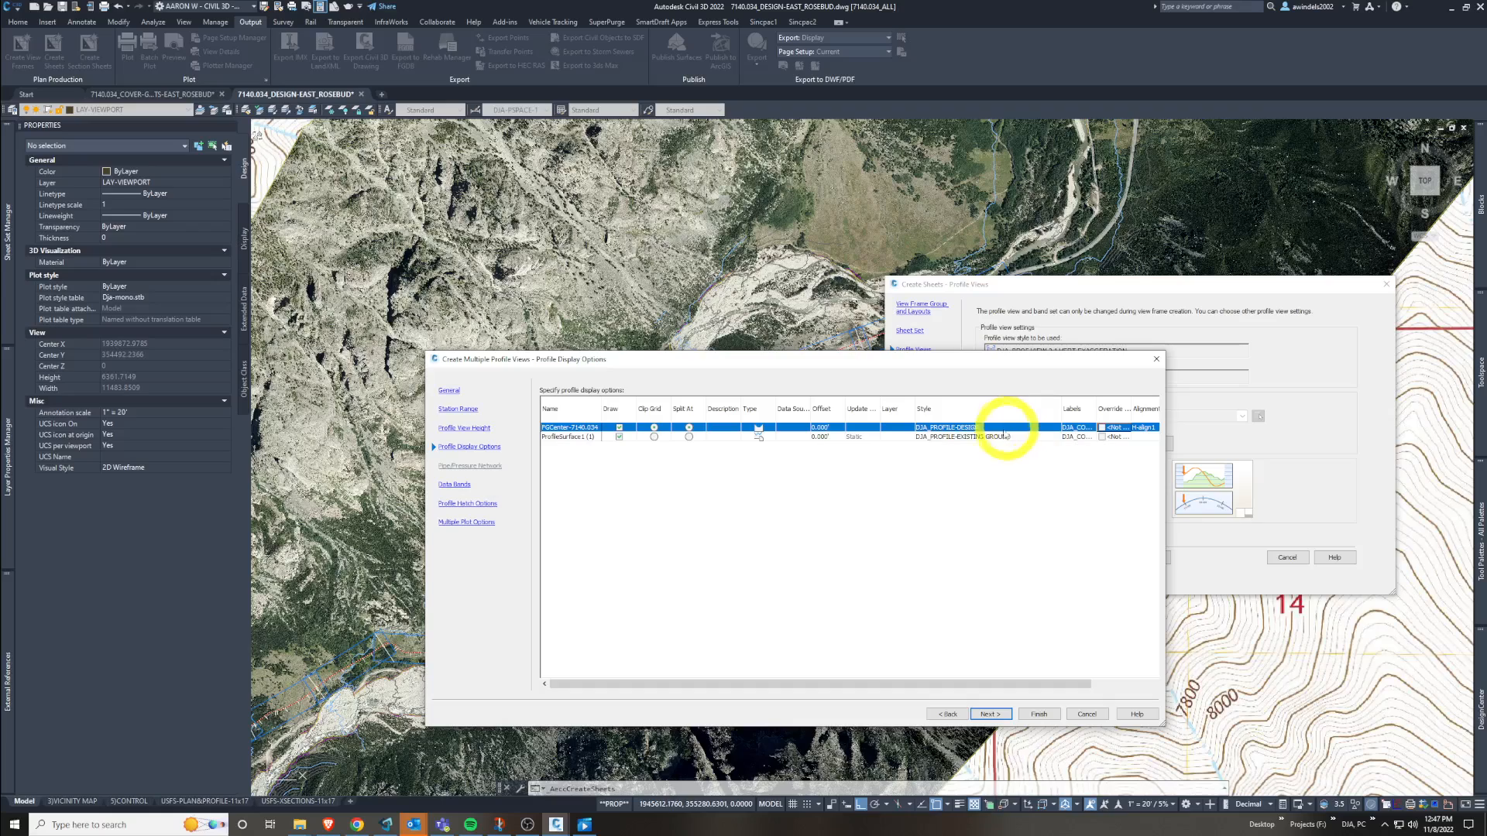
- Check the styles assigned to the design profile and the existing ground profile
{"action": "left_click", "coordinate": [989, 431]}
{"action": "left_click", "coordinate": [988, 431]}
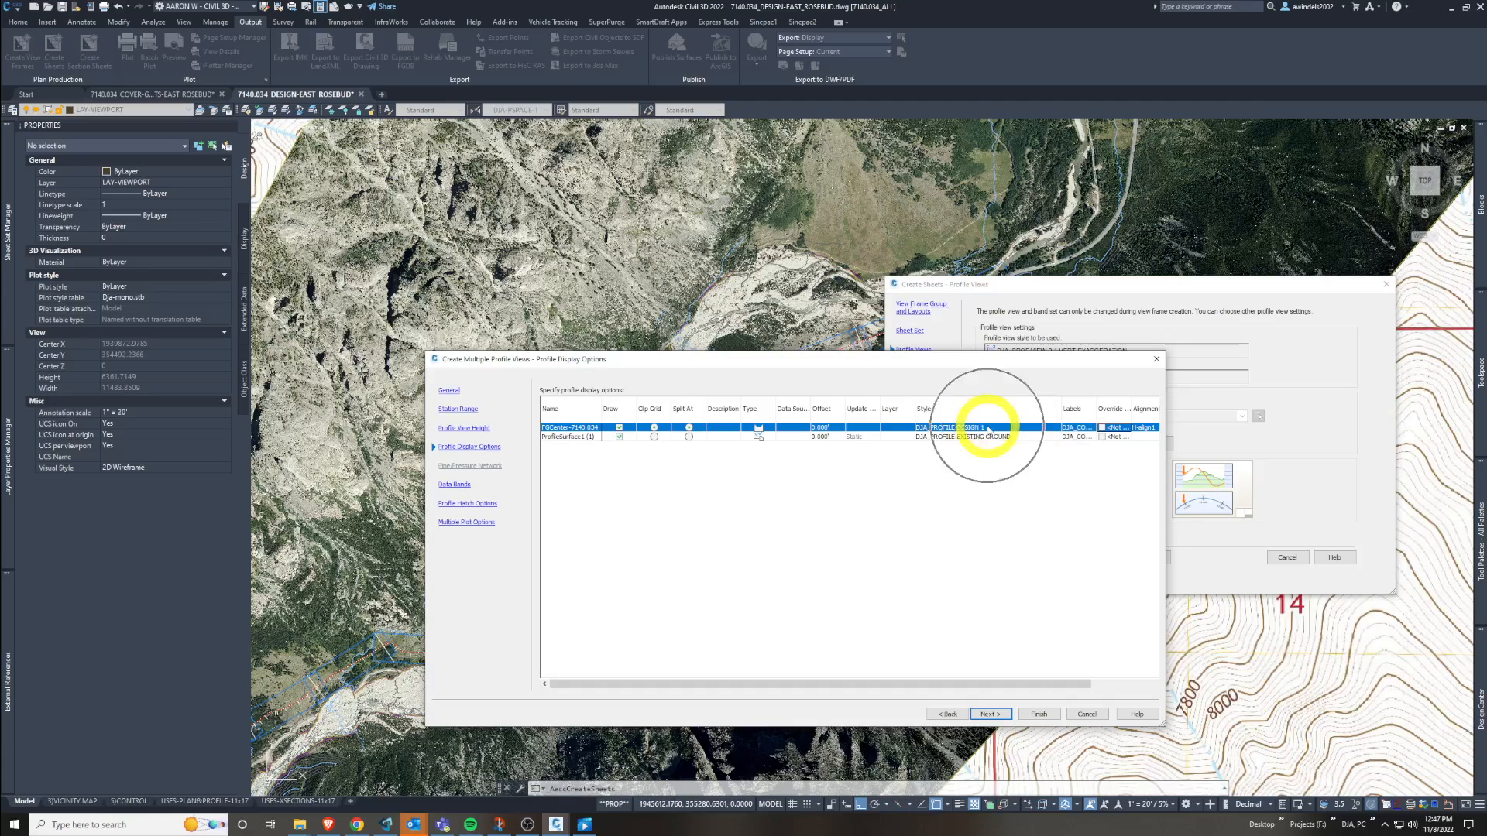
{"action": "left_click", "coordinate": [988, 431]}
{"action": "left_click", "coordinate": [989, 430]}
{"action": "left_click", "coordinate": [988, 440]}
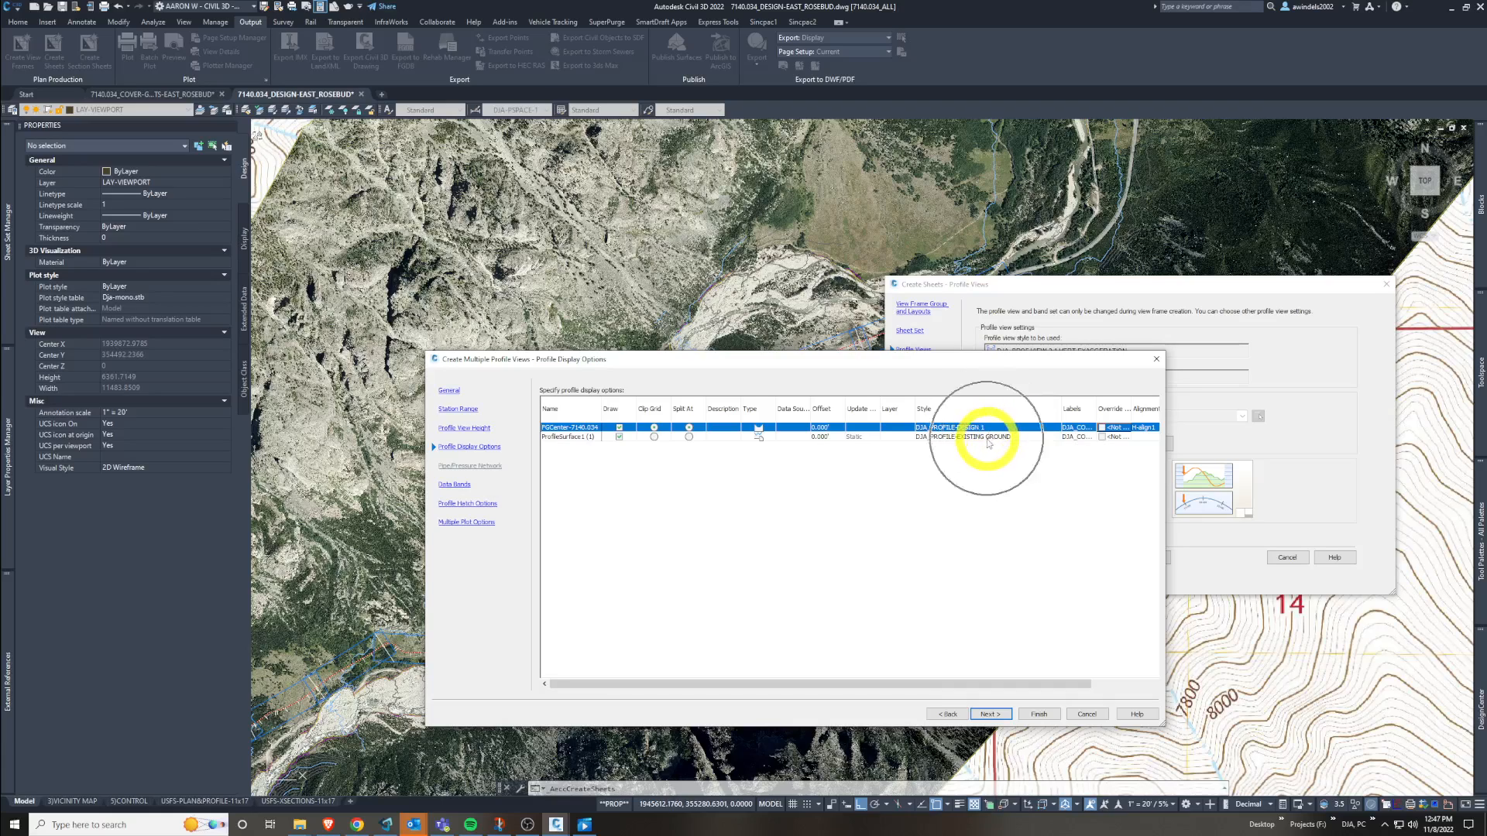
{"action": "left_click", "coordinate": [988, 440]}
{"action": "left_click", "coordinate": [988, 440]}
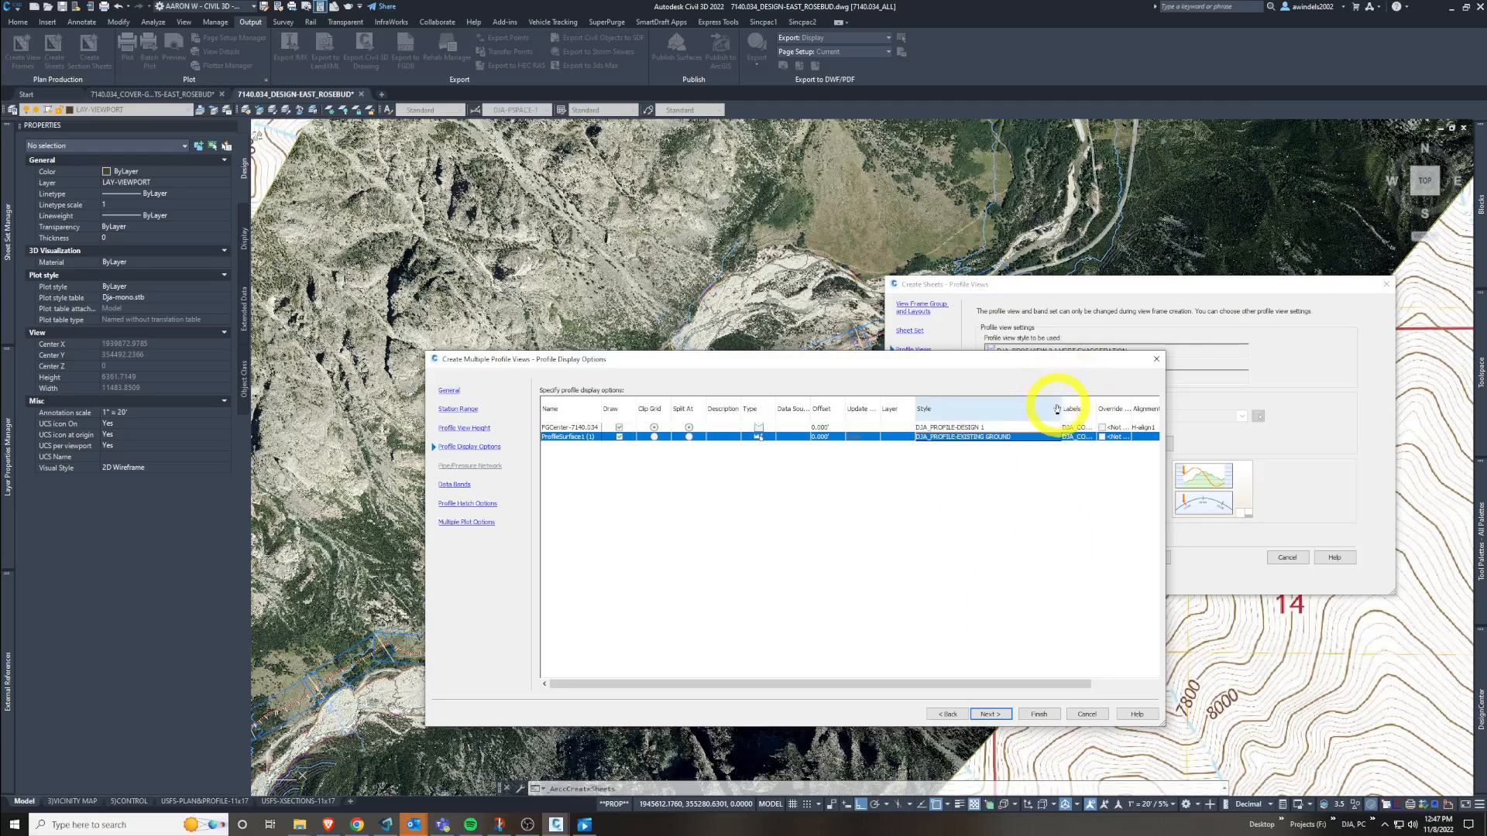
- Enlarge the display options dialog and its Labels column, and compare the label sets assigned to both profiles
{"action": "mouse_move", "coordinate": [1063, 404]}
{"action": "left_mouse_down"}
{"action": "mouse_move", "coordinate": [1016, 403]}
{"action": "mouse_move", "coordinate": [1092, 404]}
{"action": "left_mouse_up"}
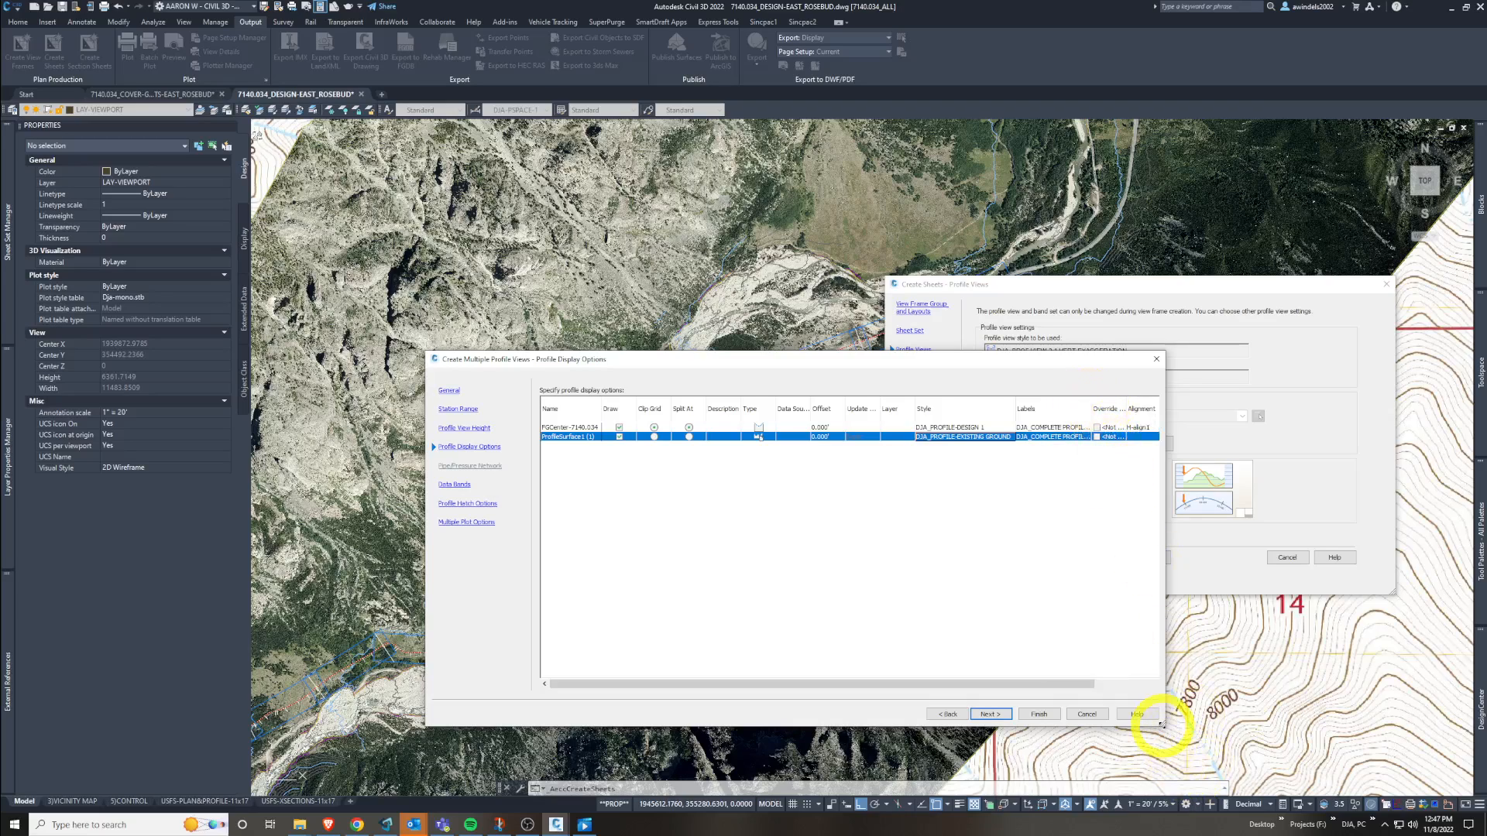
{"action": "left_click_drag", "start_coordinate": [1162, 726], "coordinate": [1357, 726]}
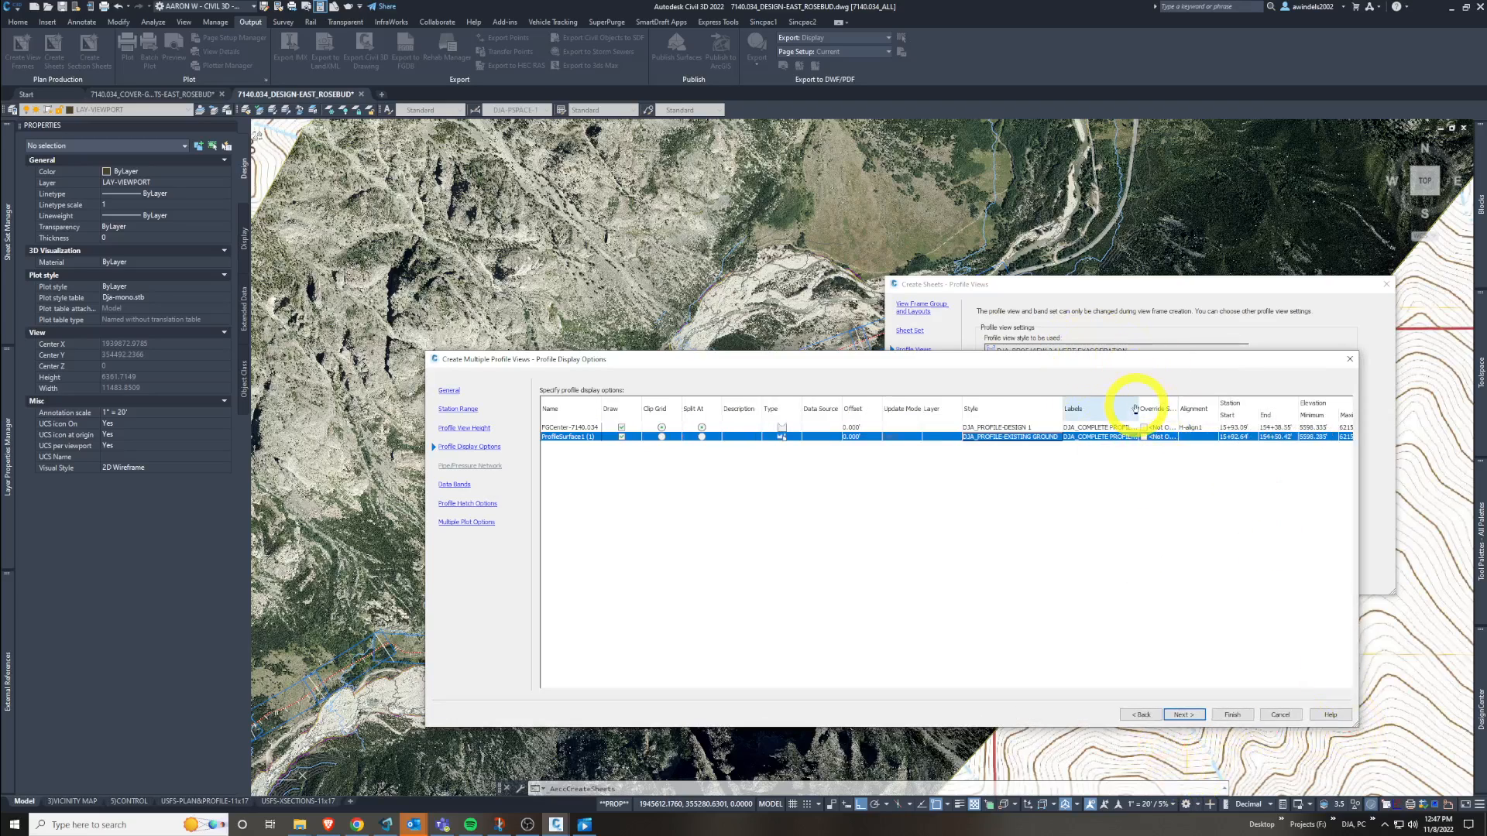
{"action": "left_click_drag", "start_coordinate": [1135, 409], "coordinate": [1211, 403]}
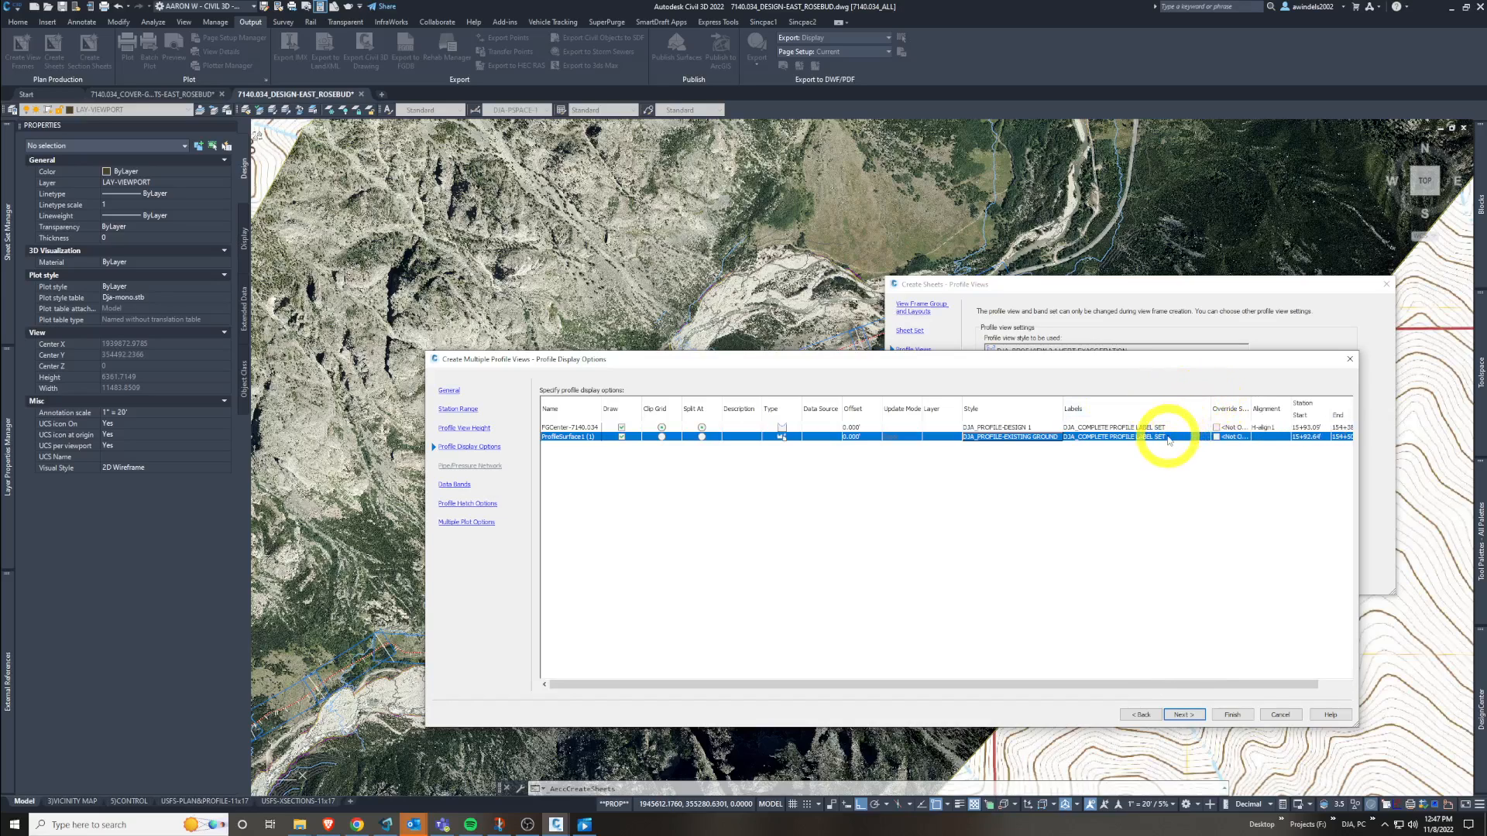
{"action": "left_click", "coordinate": [1162, 437]}
{"action": "left_click", "coordinate": [558, 440]}
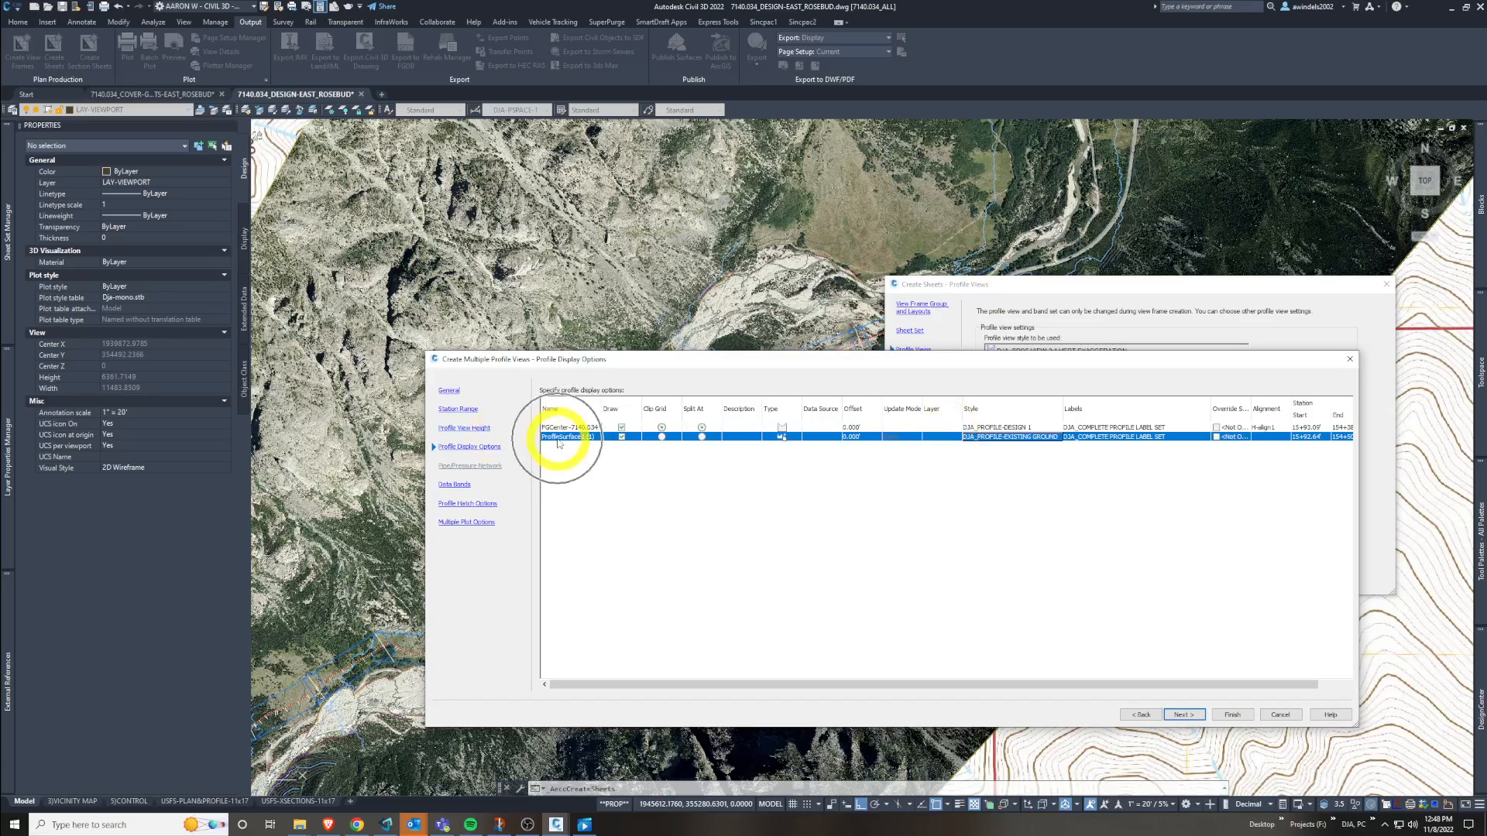
{"action": "left_click", "coordinate": [551, 429]}
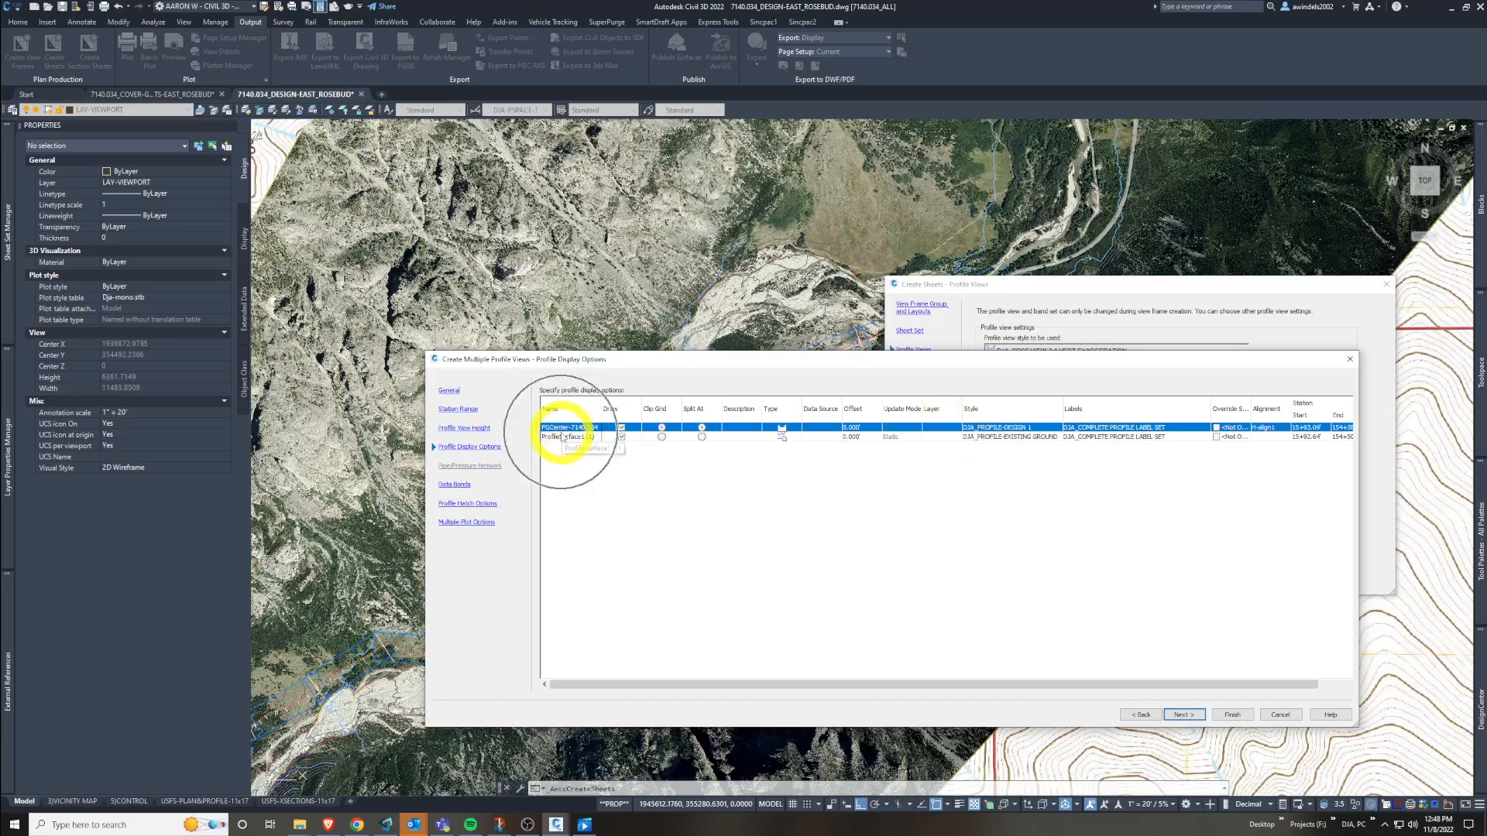
{"action": "left_click", "coordinate": [562, 438]}
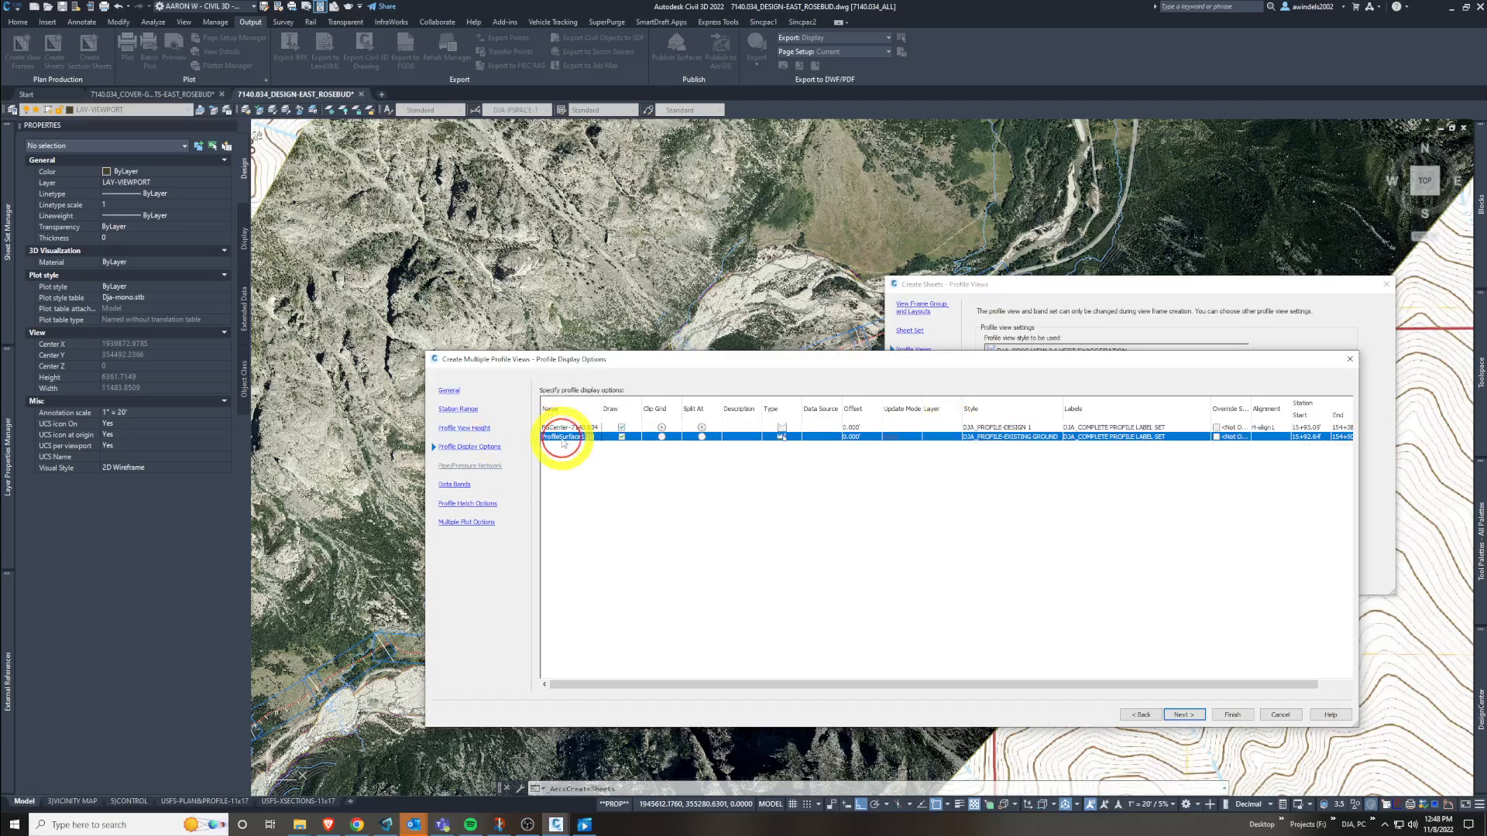
- Change the label set of the existing ground profile ProfileSurface1 to _NO LABELS
{"action": "left_click", "coordinate": [1140, 437]}
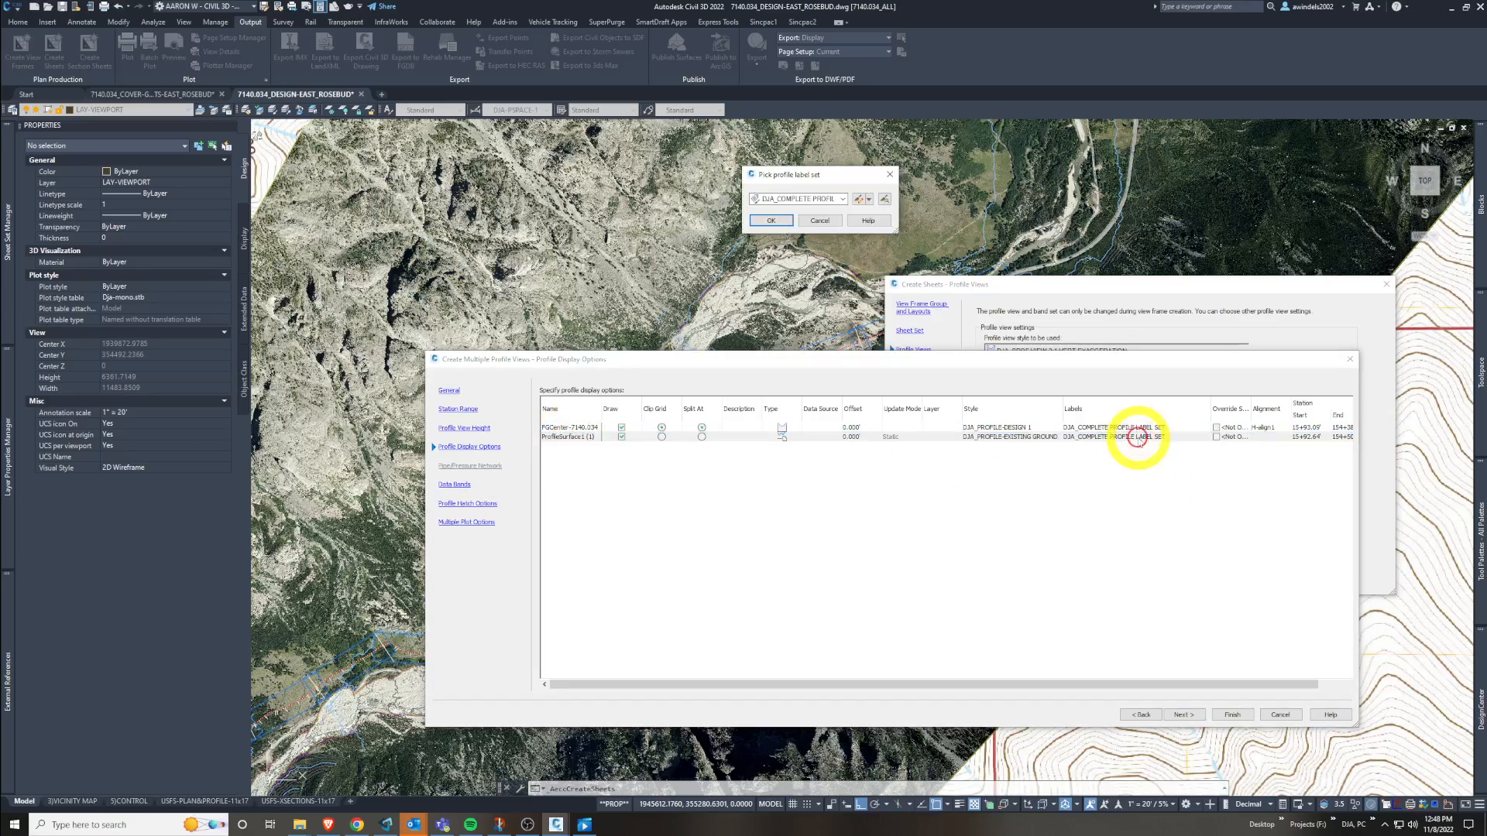
{"action": "left_click", "coordinate": [808, 199]}
{"action": "left_click", "coordinate": [797, 211]}
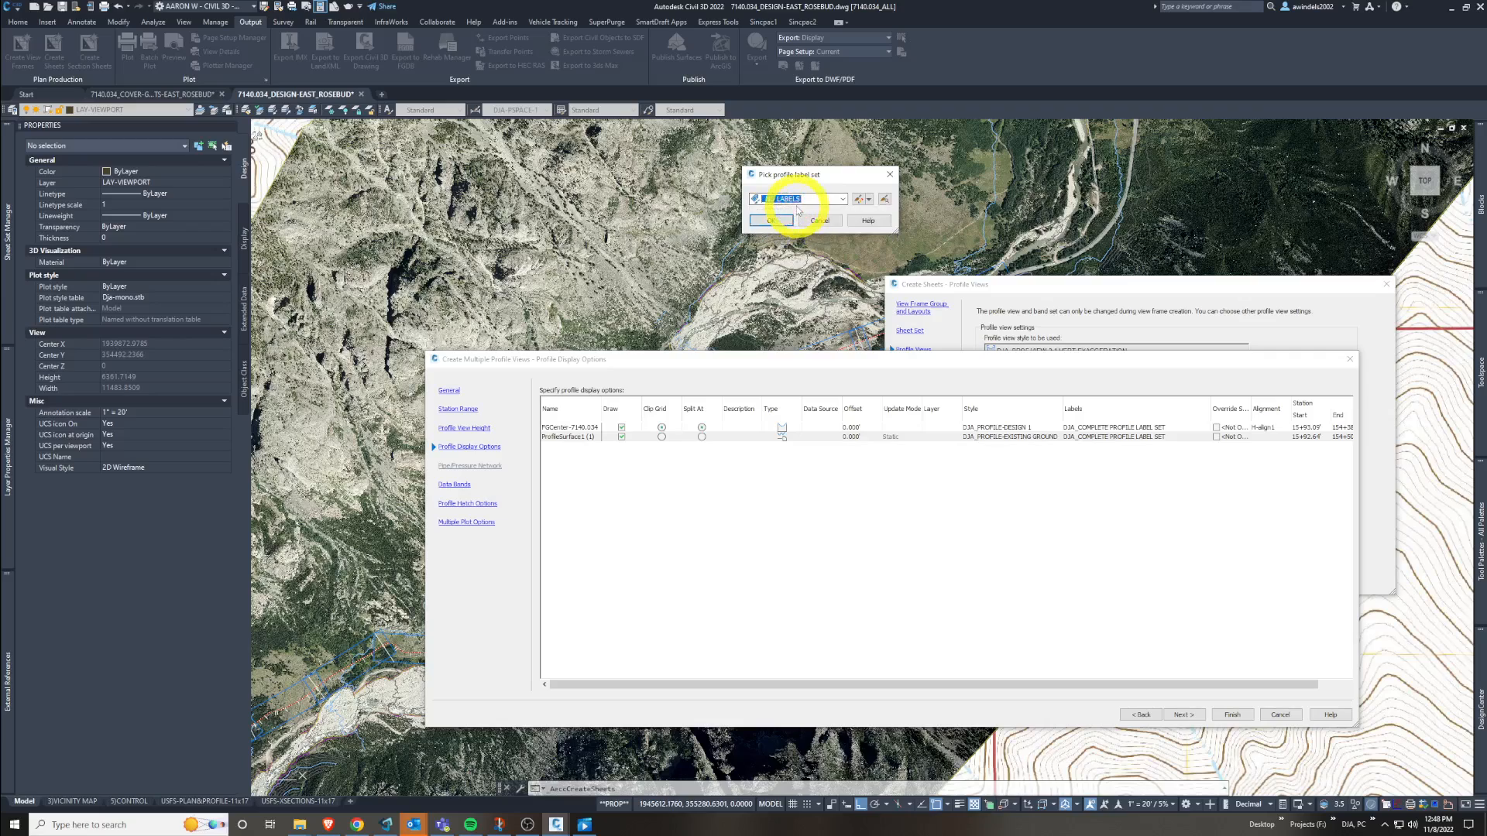
{"action": "left_click", "coordinate": [814, 200]}
{"action": "left_click", "coordinate": [798, 210]}
{"action": "left_click", "coordinate": [797, 199]}
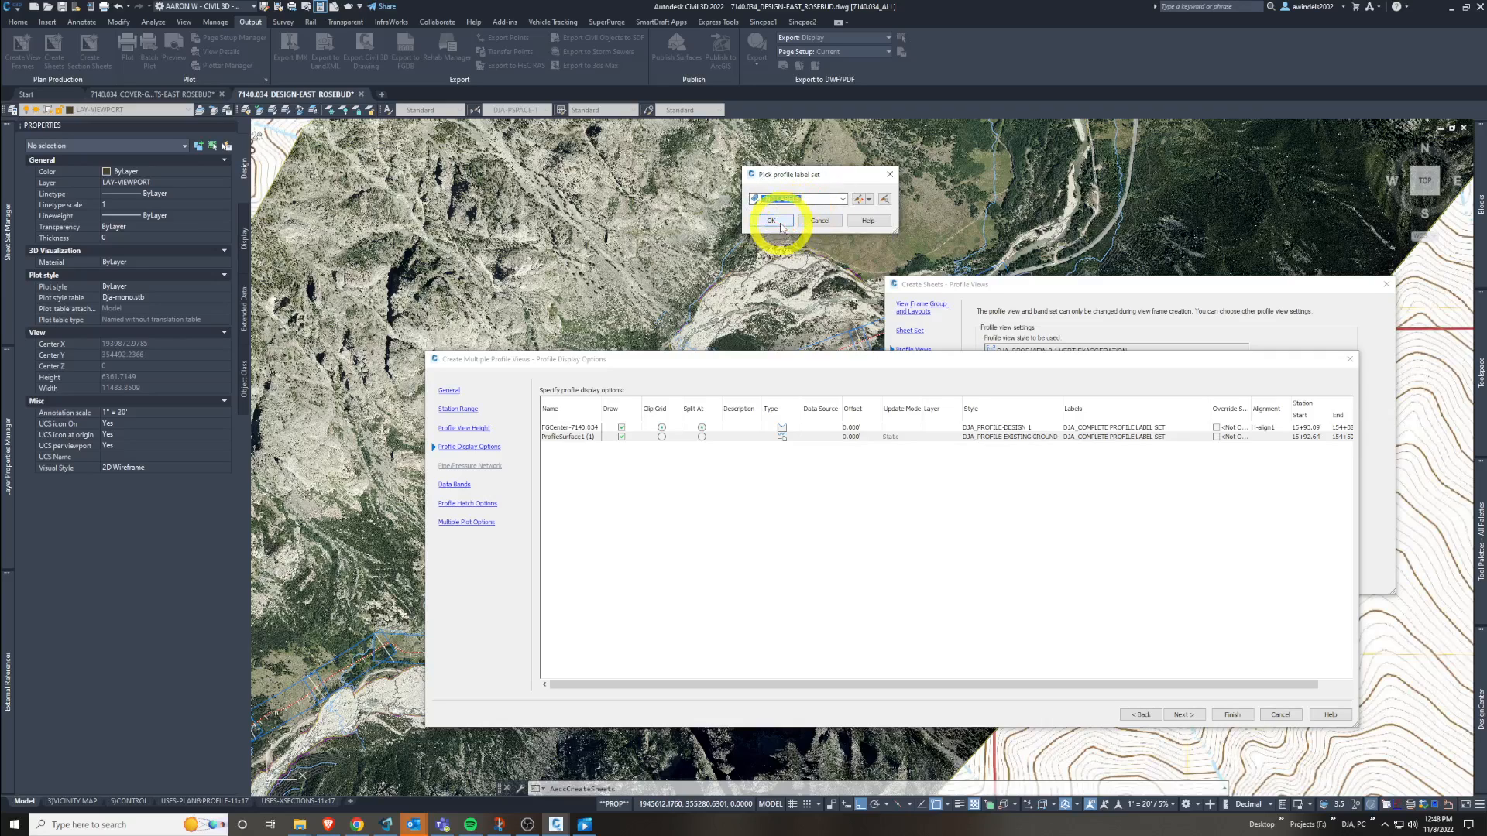
{"action": "left_click", "coordinate": [778, 220]}
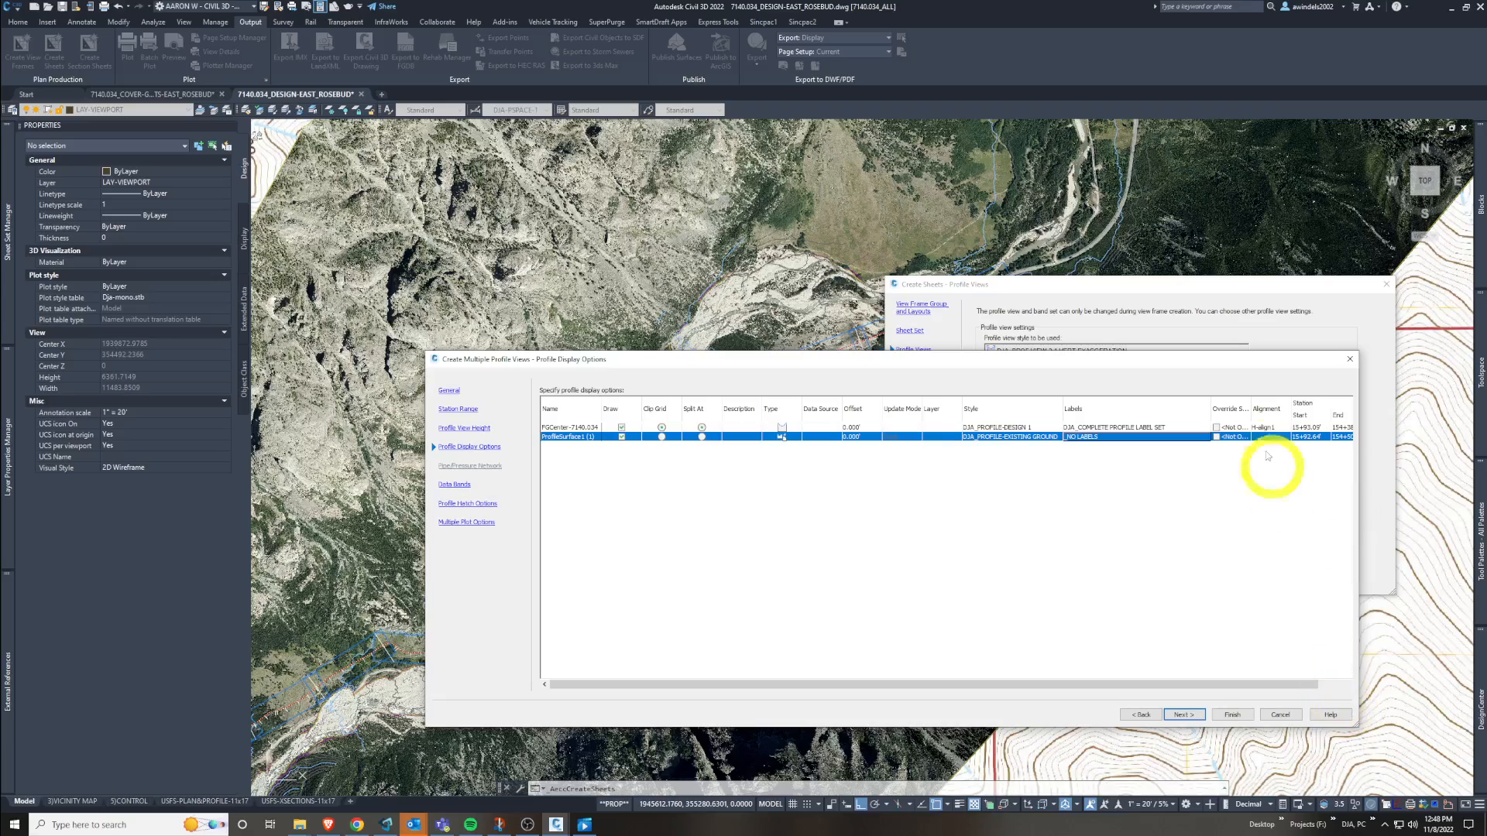
- Review the override style, station and type columns for the design and existing ground profiles
{"action": "mouse_move", "coordinate": [1210, 411]}
{"action": "left_mouse_down"}
{"action": "mouse_move", "coordinate": [1177, 406]}
{"action": "mouse_move", "coordinate": [1239, 407]}
{"action": "left_mouse_up"}
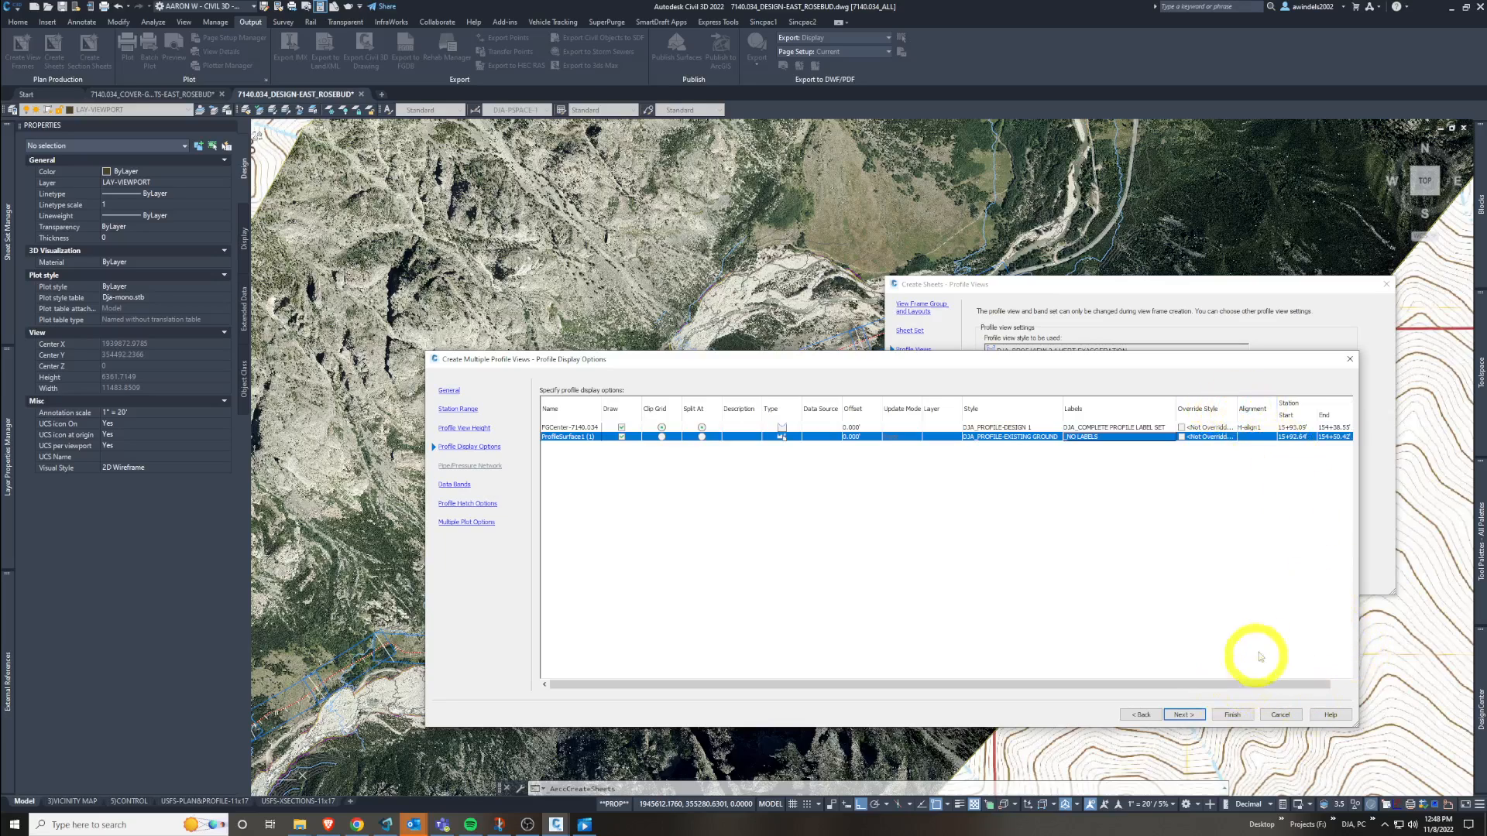
{"action": "mouse_move", "coordinate": [1207, 686]}
{"action": "left_mouse_down"}
{"action": "mouse_move", "coordinate": [1284, 681]}
{"action": "mouse_move", "coordinate": [1112, 687]}
{"action": "left_mouse_up"}
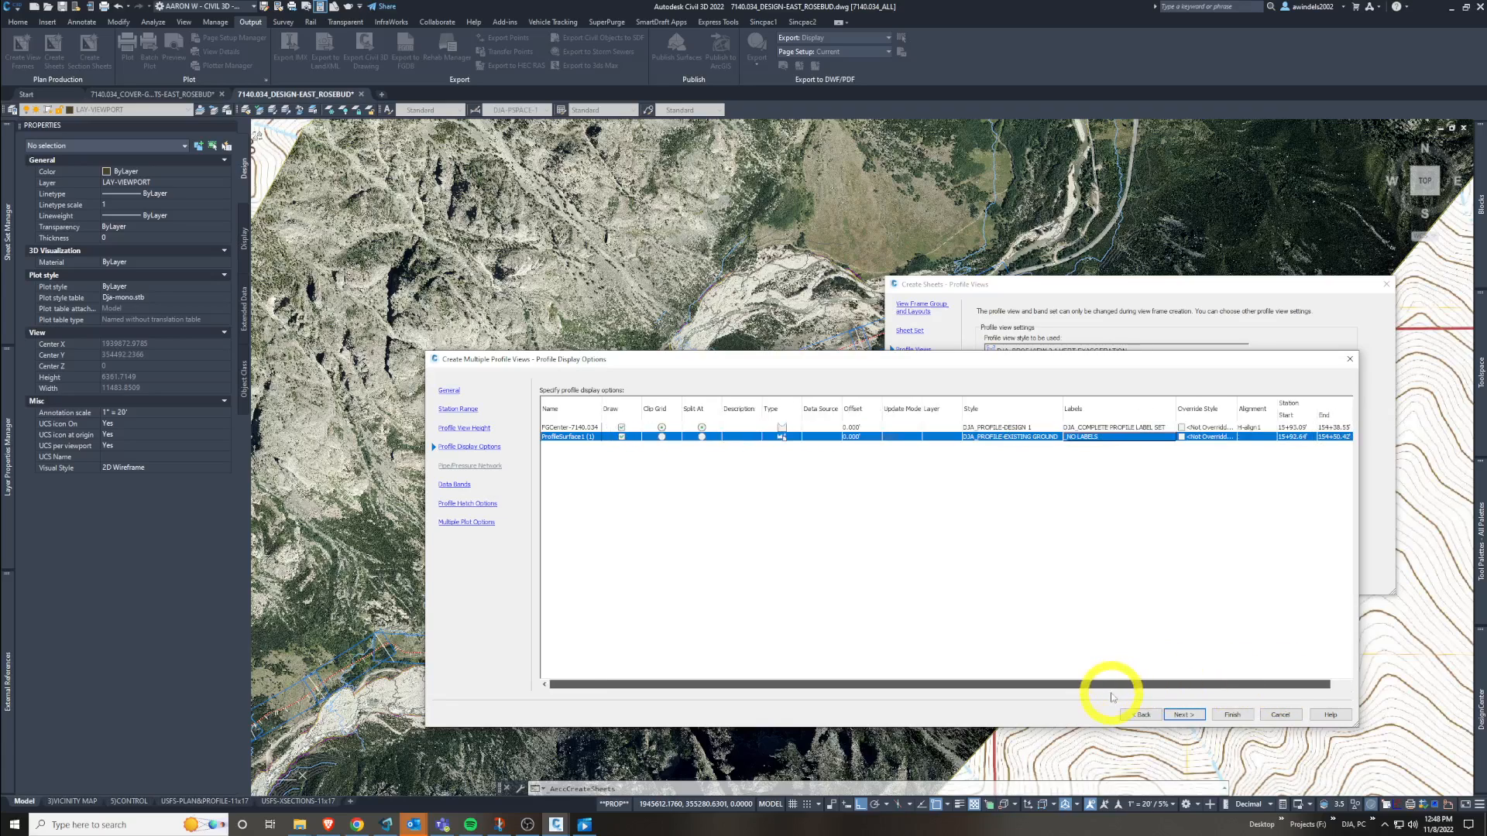
{"action": "left_click", "coordinate": [782, 429]}
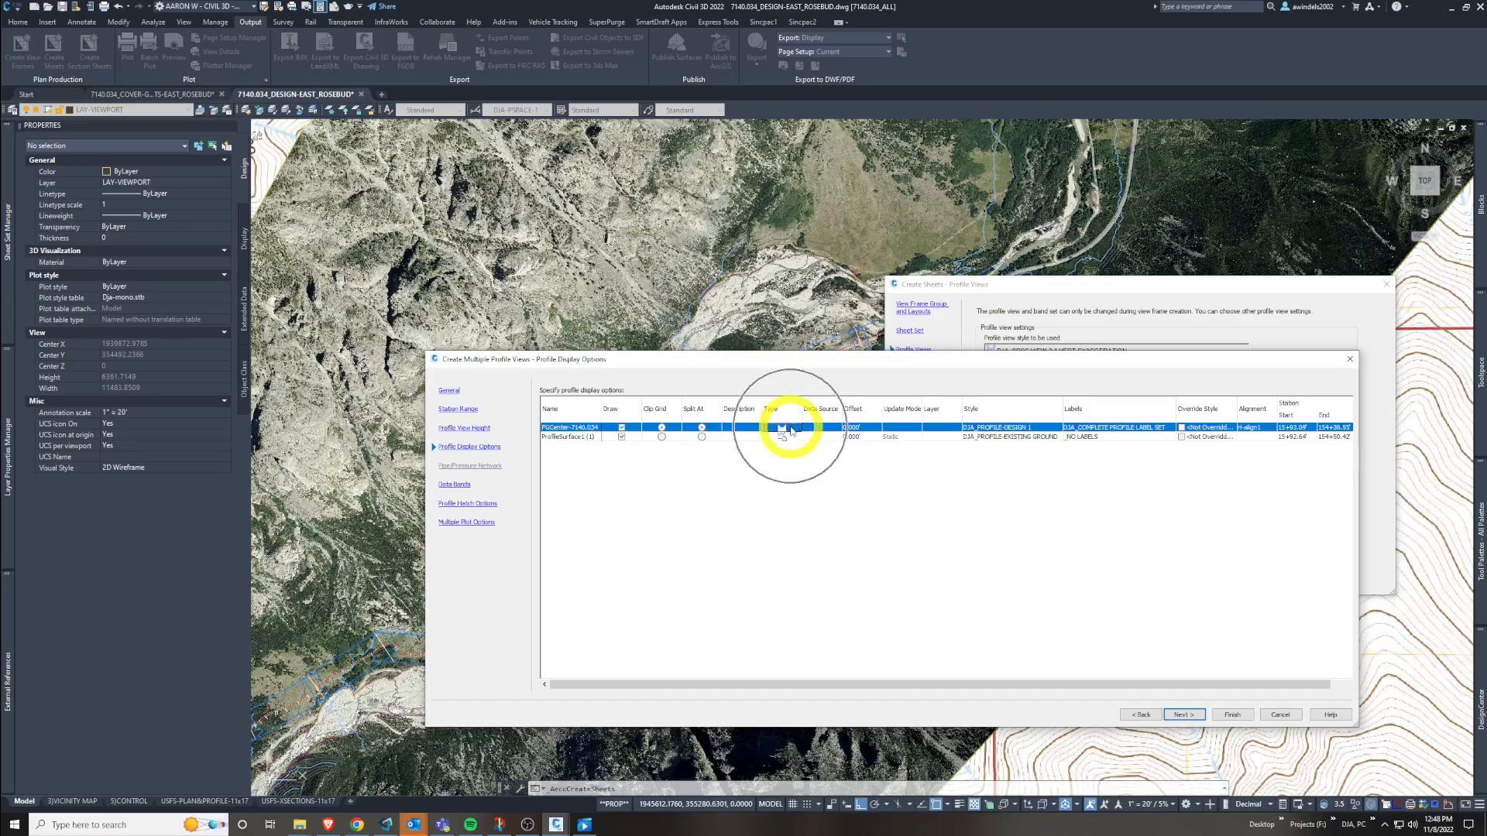
{"action": "left_click", "coordinate": [790, 436]}
{"action": "left_click", "coordinate": [794, 427]}
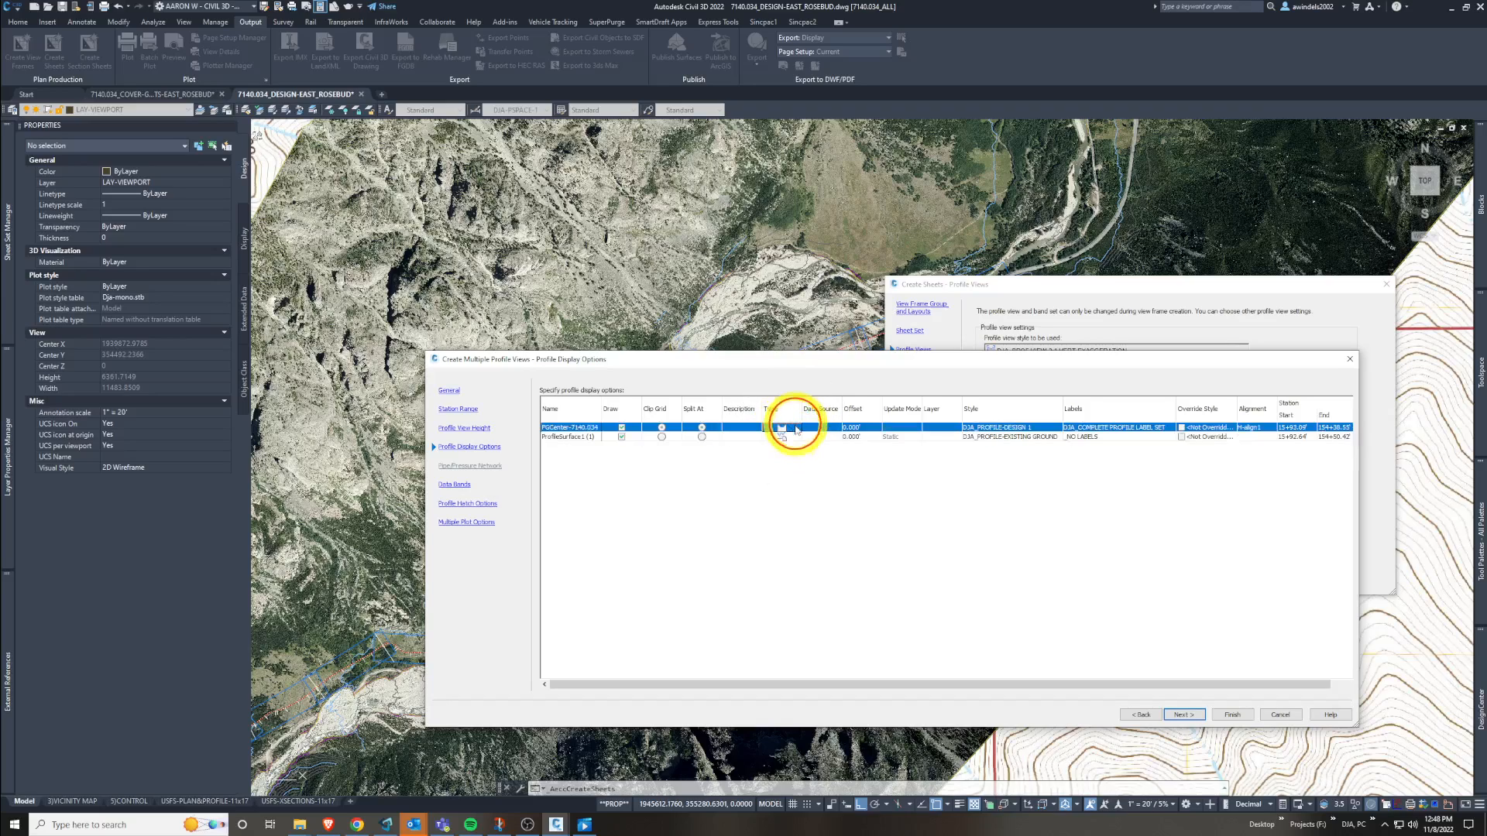
{"action": "left_click", "coordinate": [795, 436]}
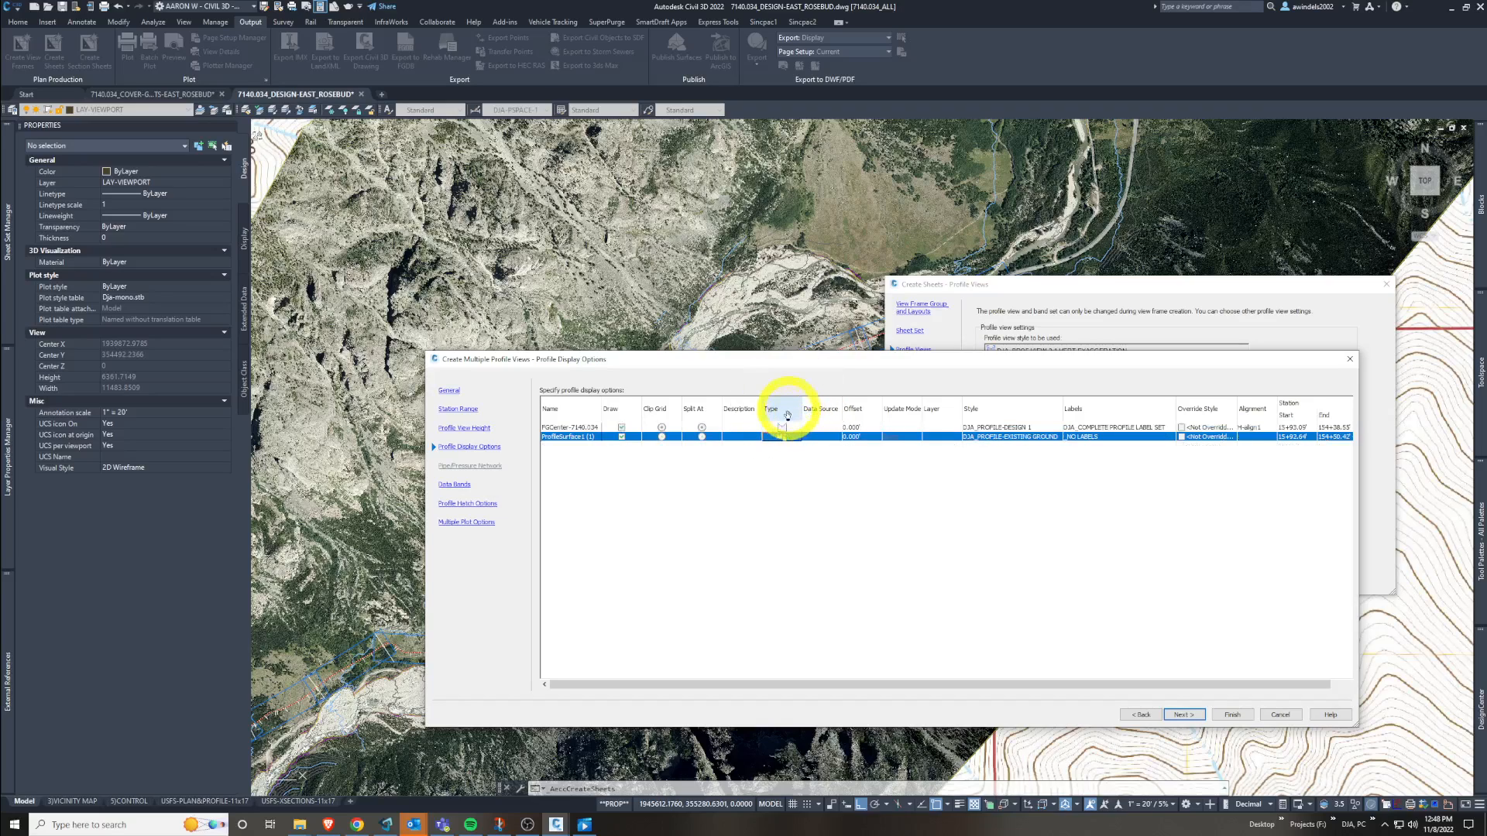
- Review the data band settings, profile hatch options and multiple plot options for the profile views
{"action": "left_click", "coordinate": [471, 486]}
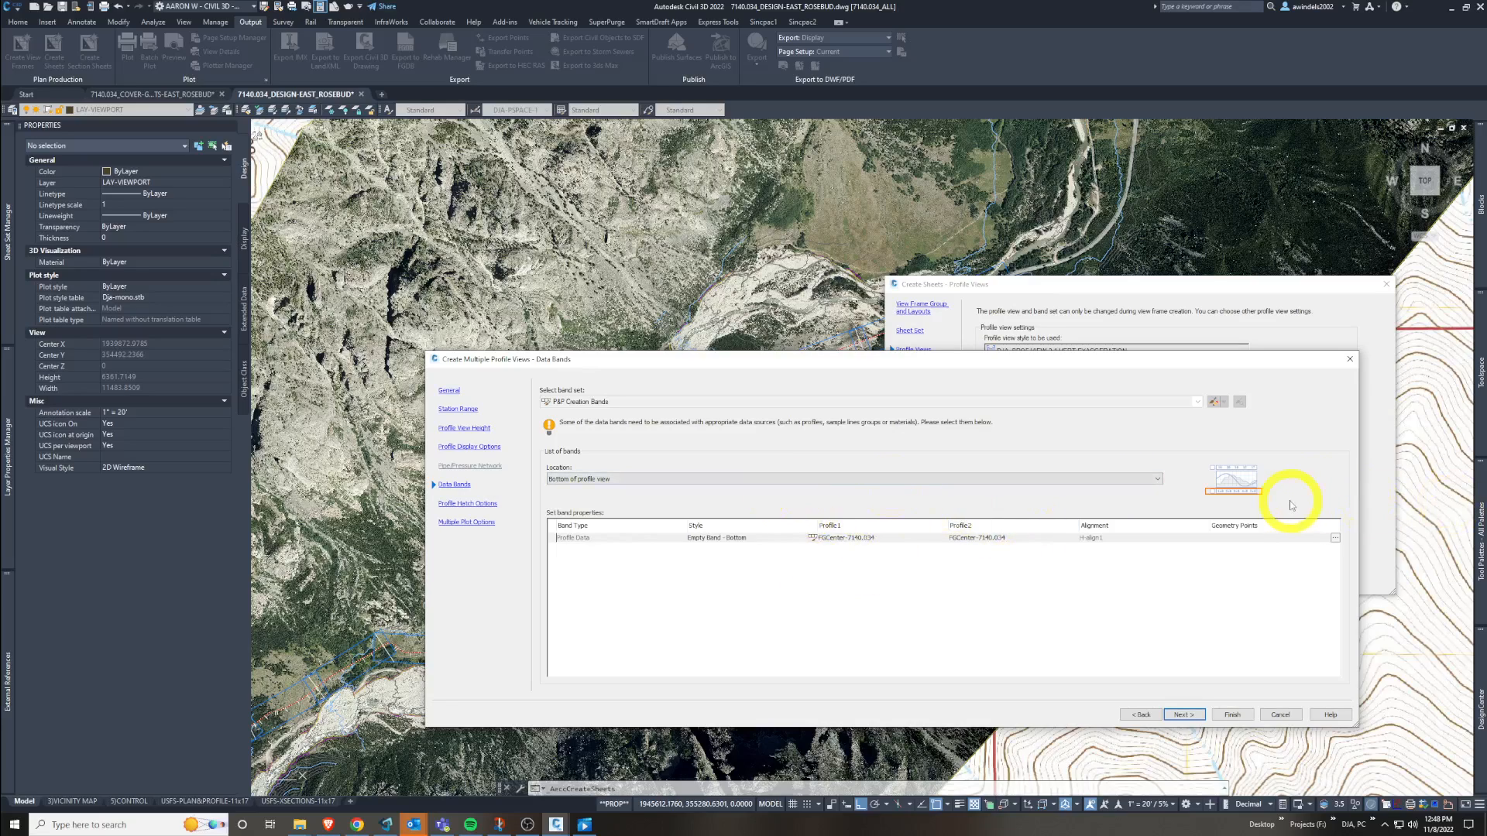
{"action": "left_click", "coordinate": [586, 825]}
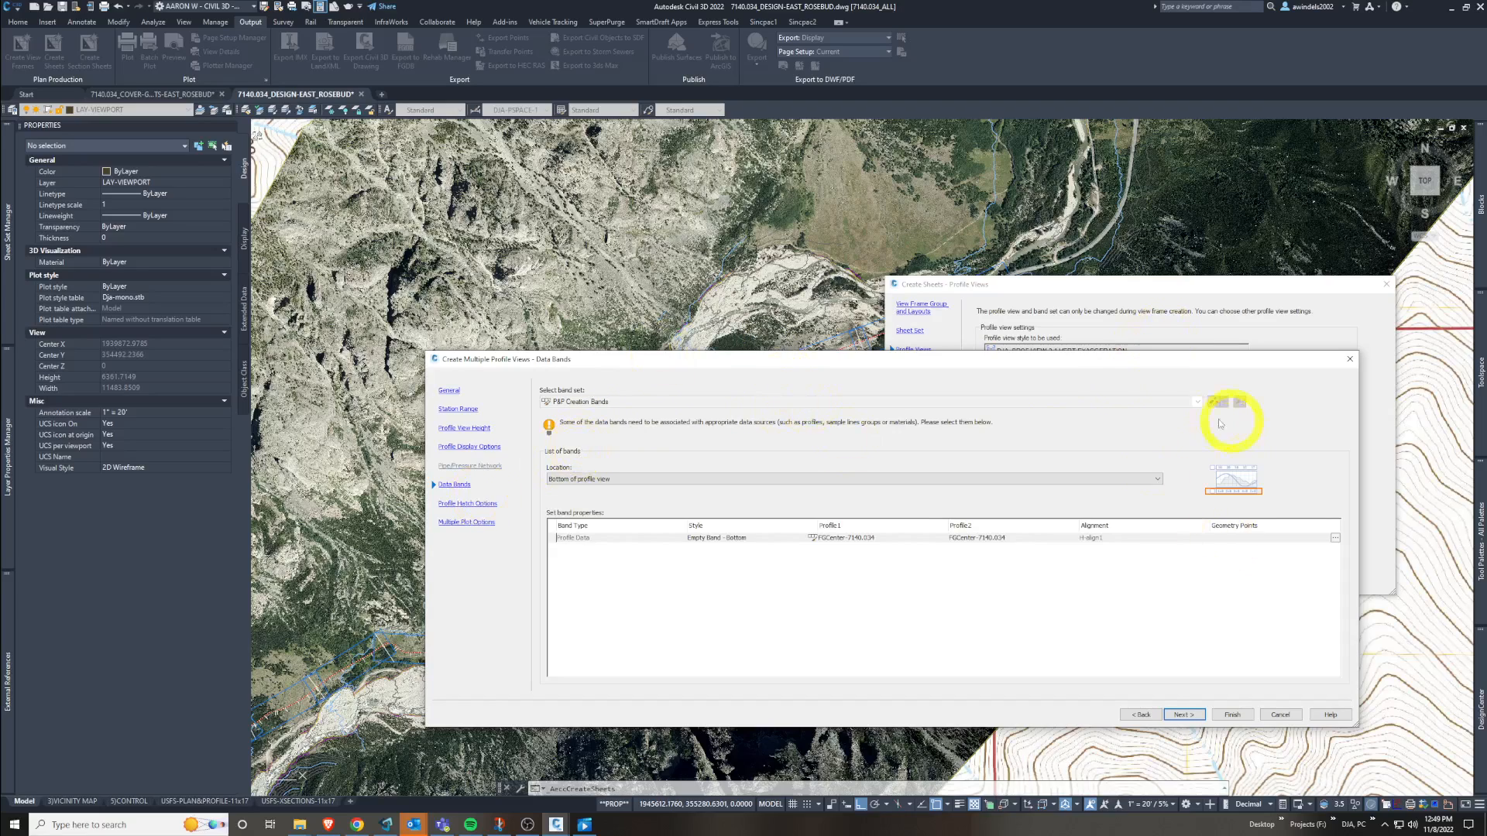
{"action": "left_click", "coordinate": [486, 504]}
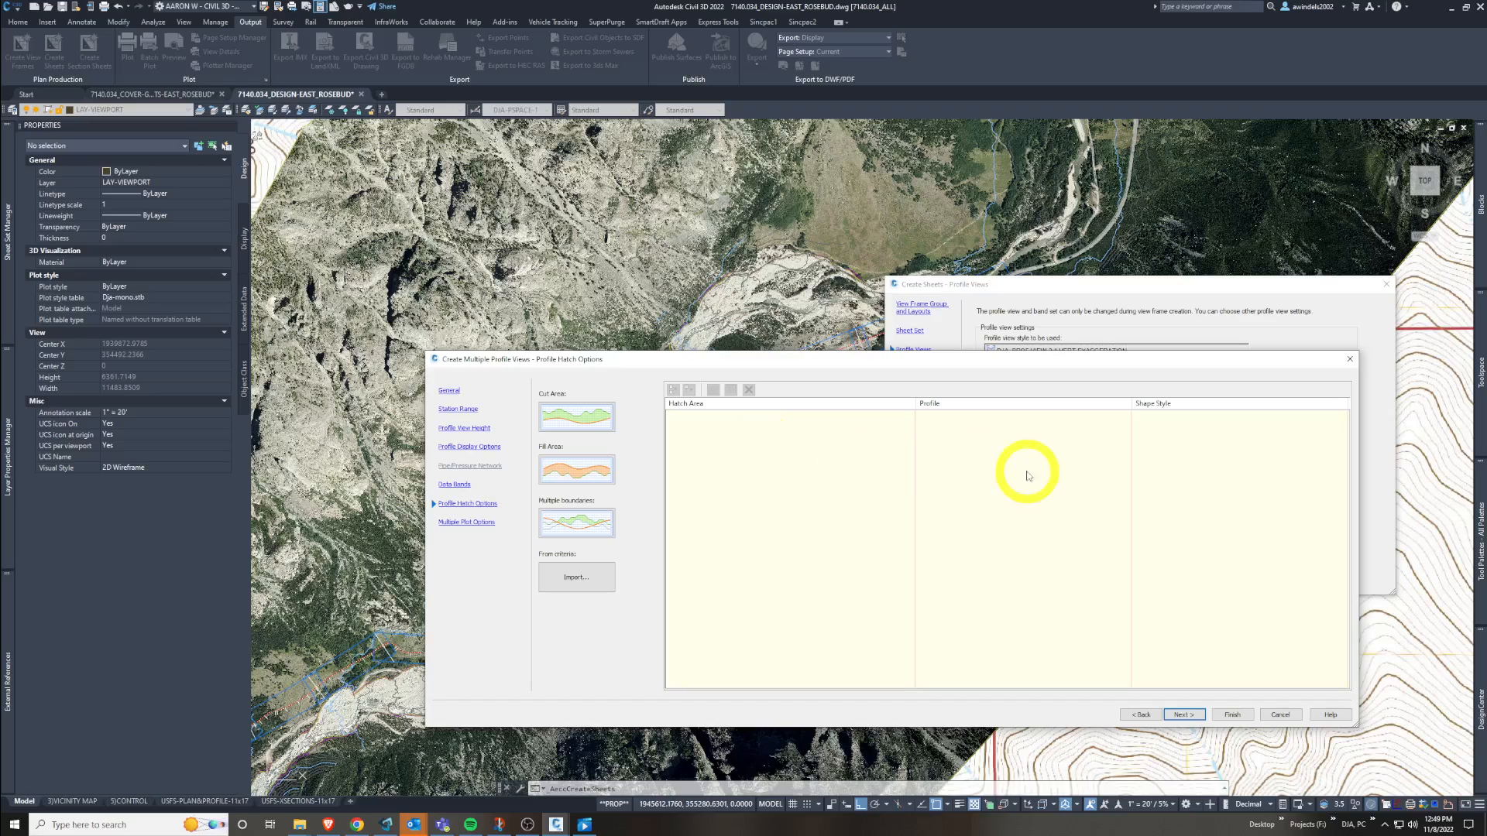
{"action": "left_click", "coordinate": [489, 522]}
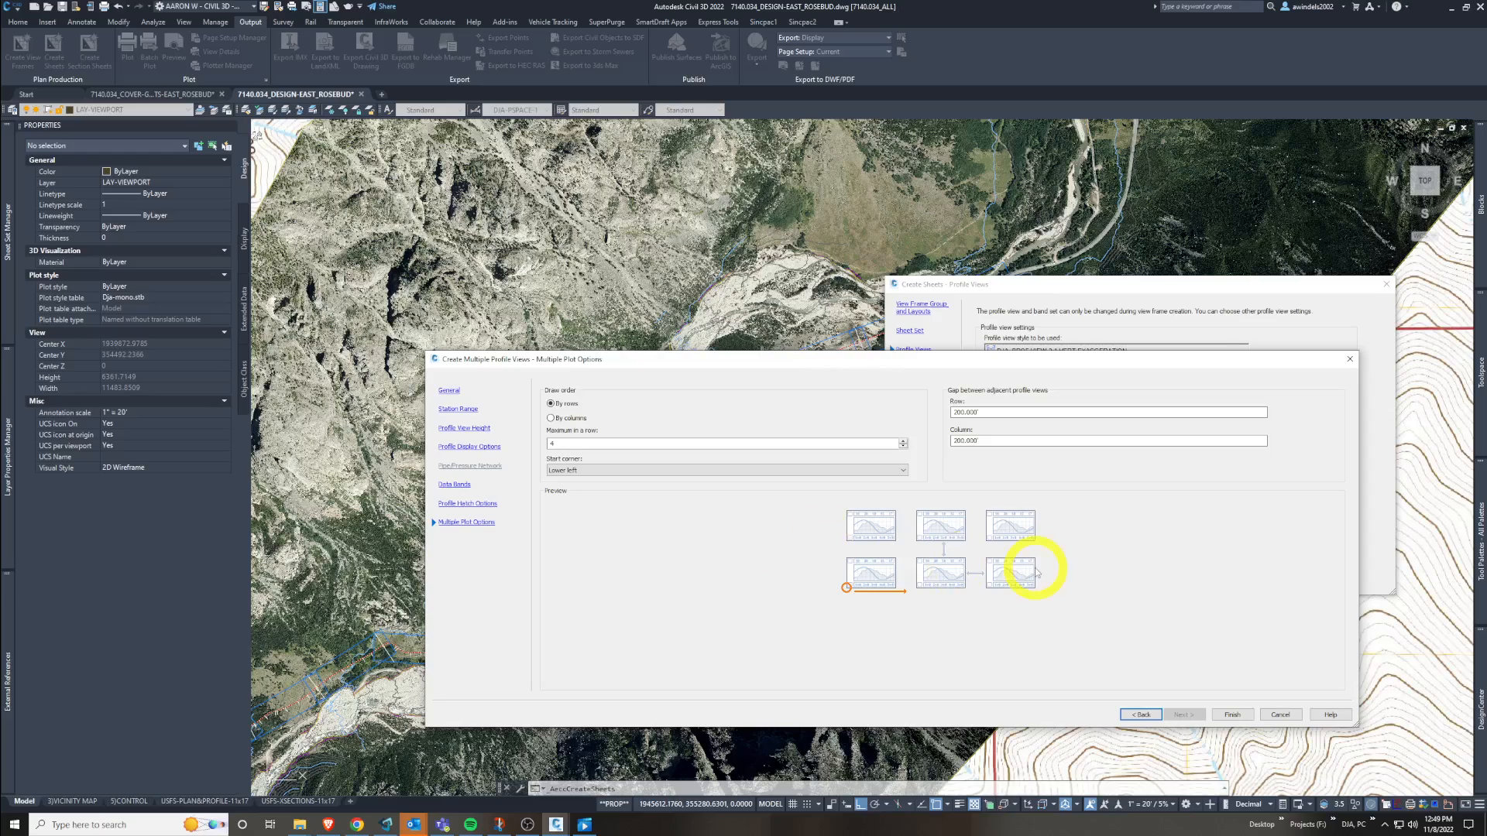
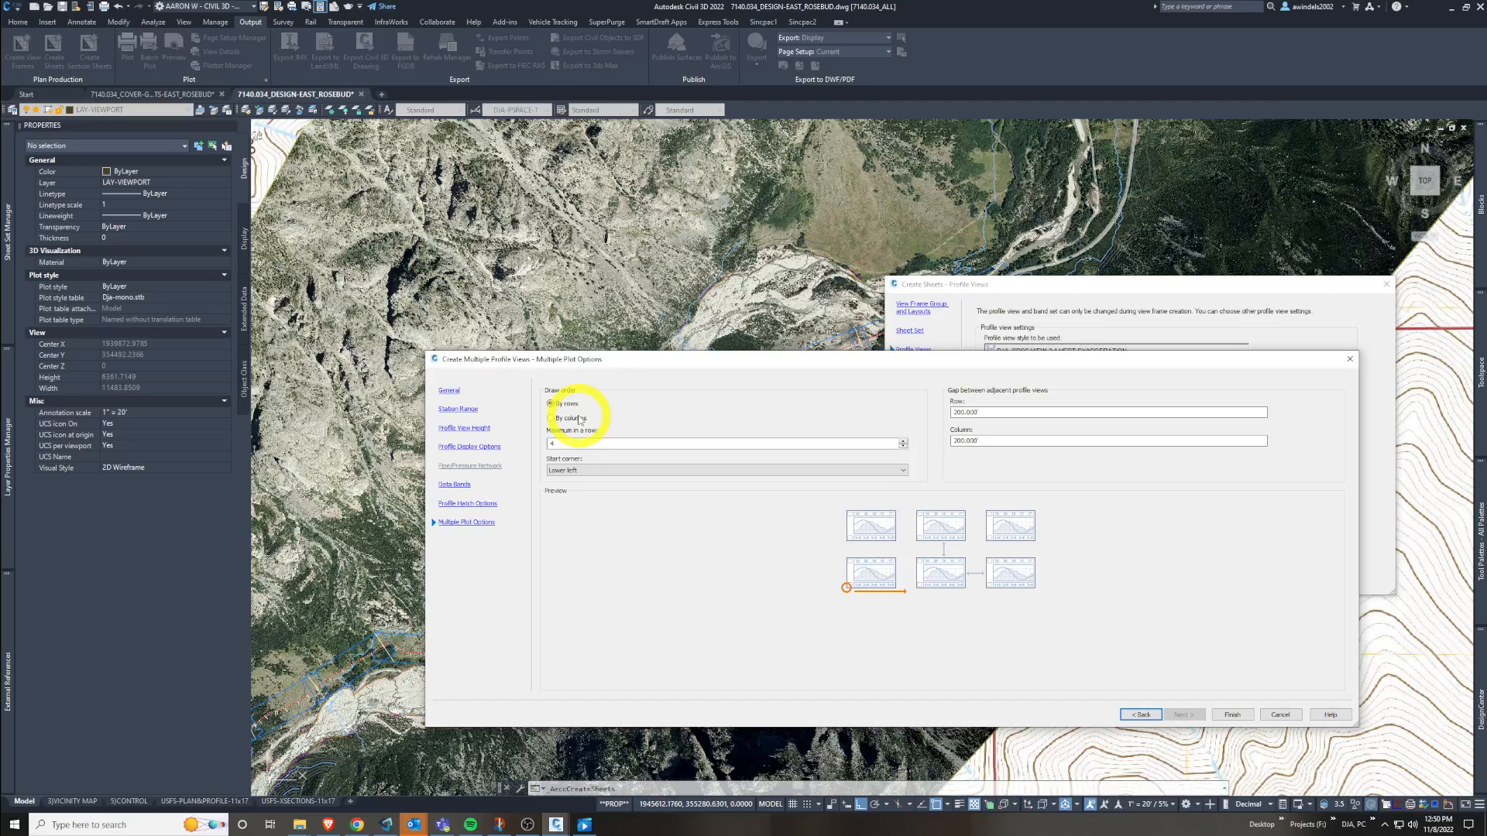
- Keep the profile view draw order by rows and raise the maximum number of views in a row
{"action": "left_click", "coordinate": [579, 419]}
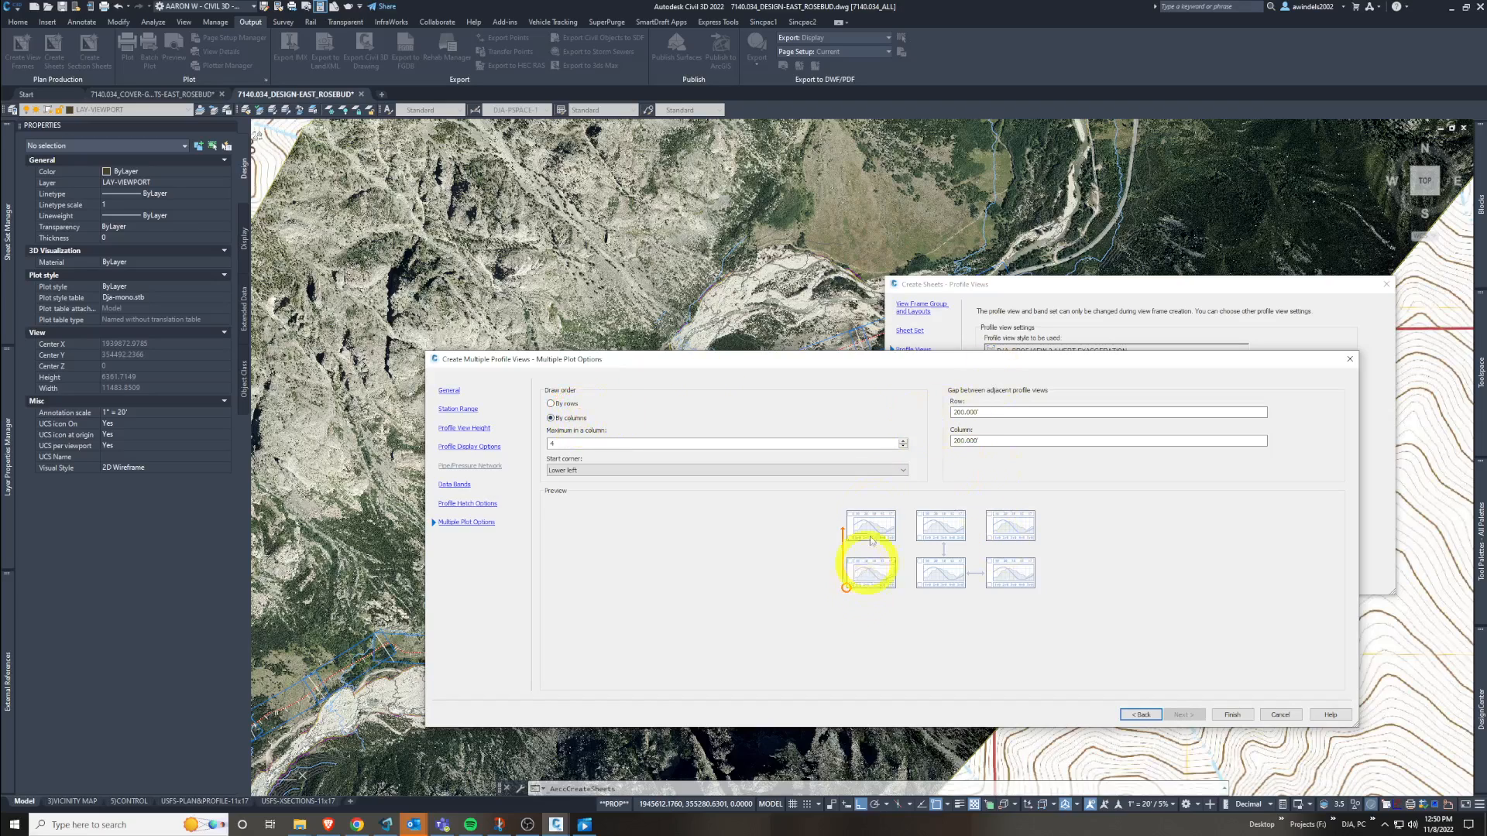
{"action": "left_click", "coordinate": [561, 404]}
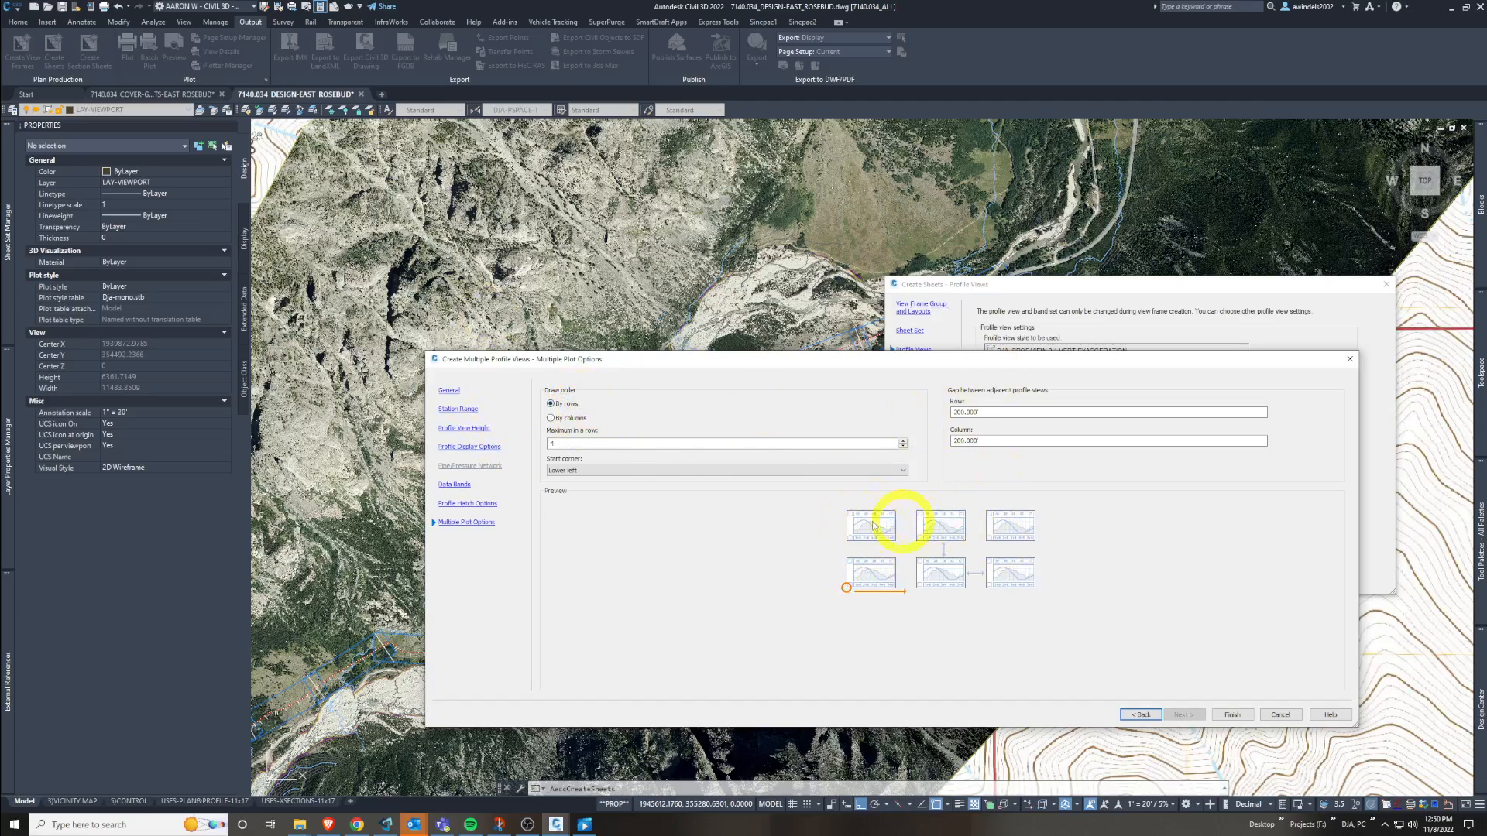
{"action": "left_click", "coordinate": [624, 443]}
{"action": "left_click", "coordinate": [903, 447]}
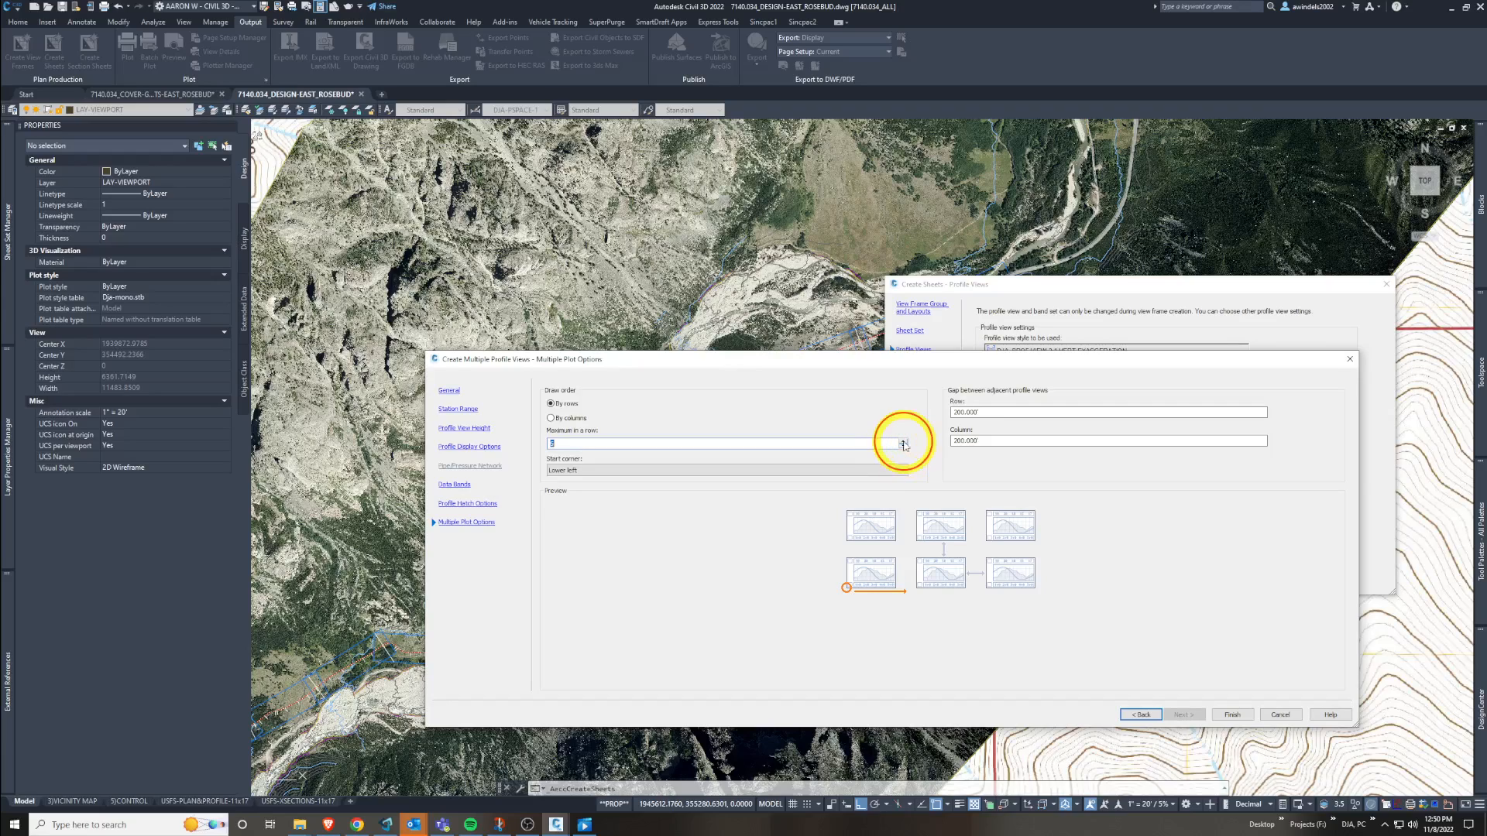
{"action": "left_click", "coordinate": [904, 445]}
{"action": "left_click", "coordinate": [904, 445]}
{"action": "left_click", "coordinate": [904, 445]}
{"action": "left_click", "coordinate": [903, 444]}
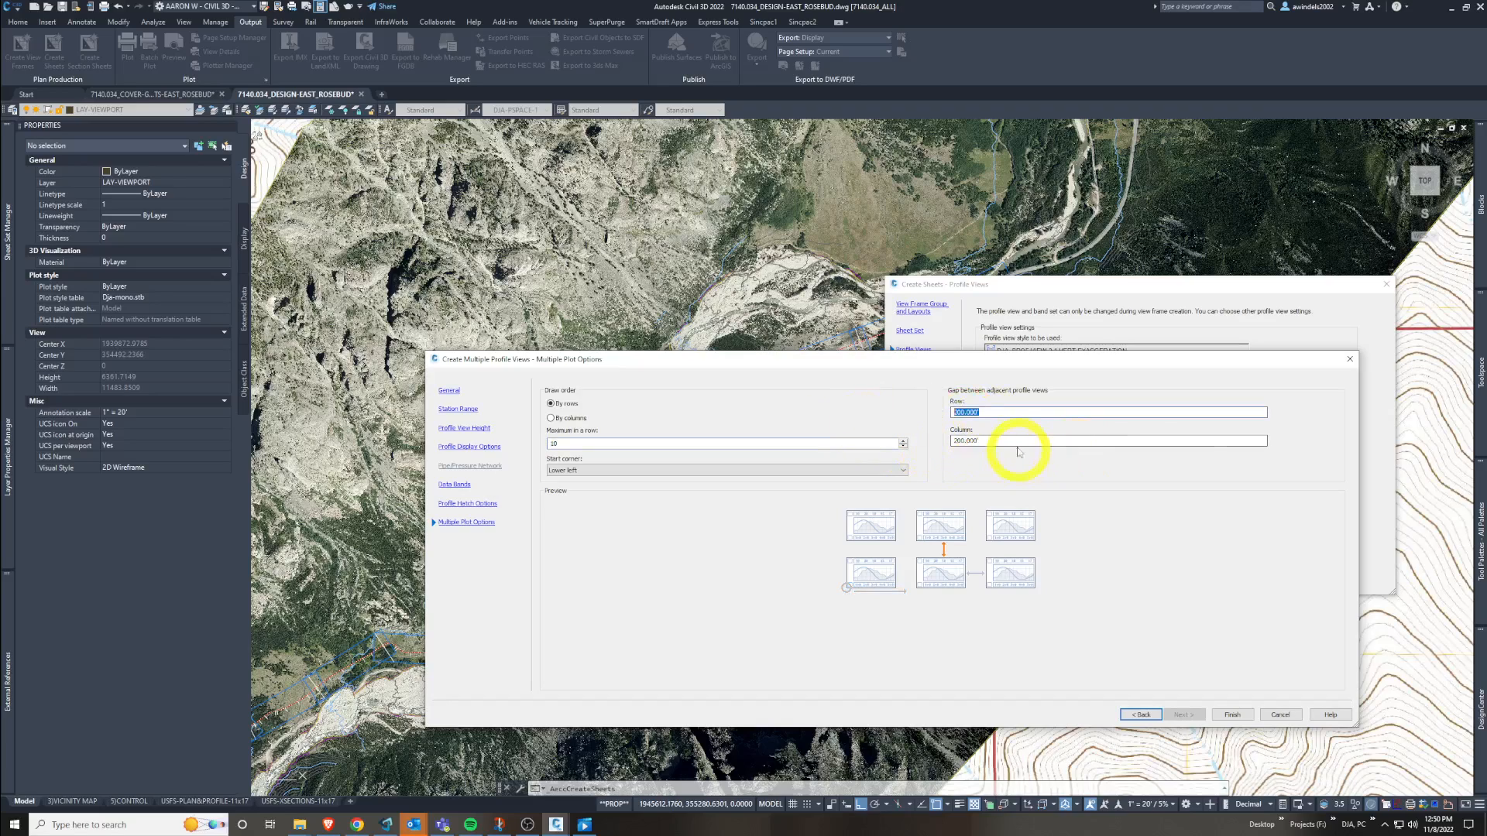
- Check the row and column gaps between adjacent profile views, and set the start corner to Upper left
{"action": "left_click", "coordinate": [965, 441]}
{"action": "left_click", "coordinate": [993, 412]}
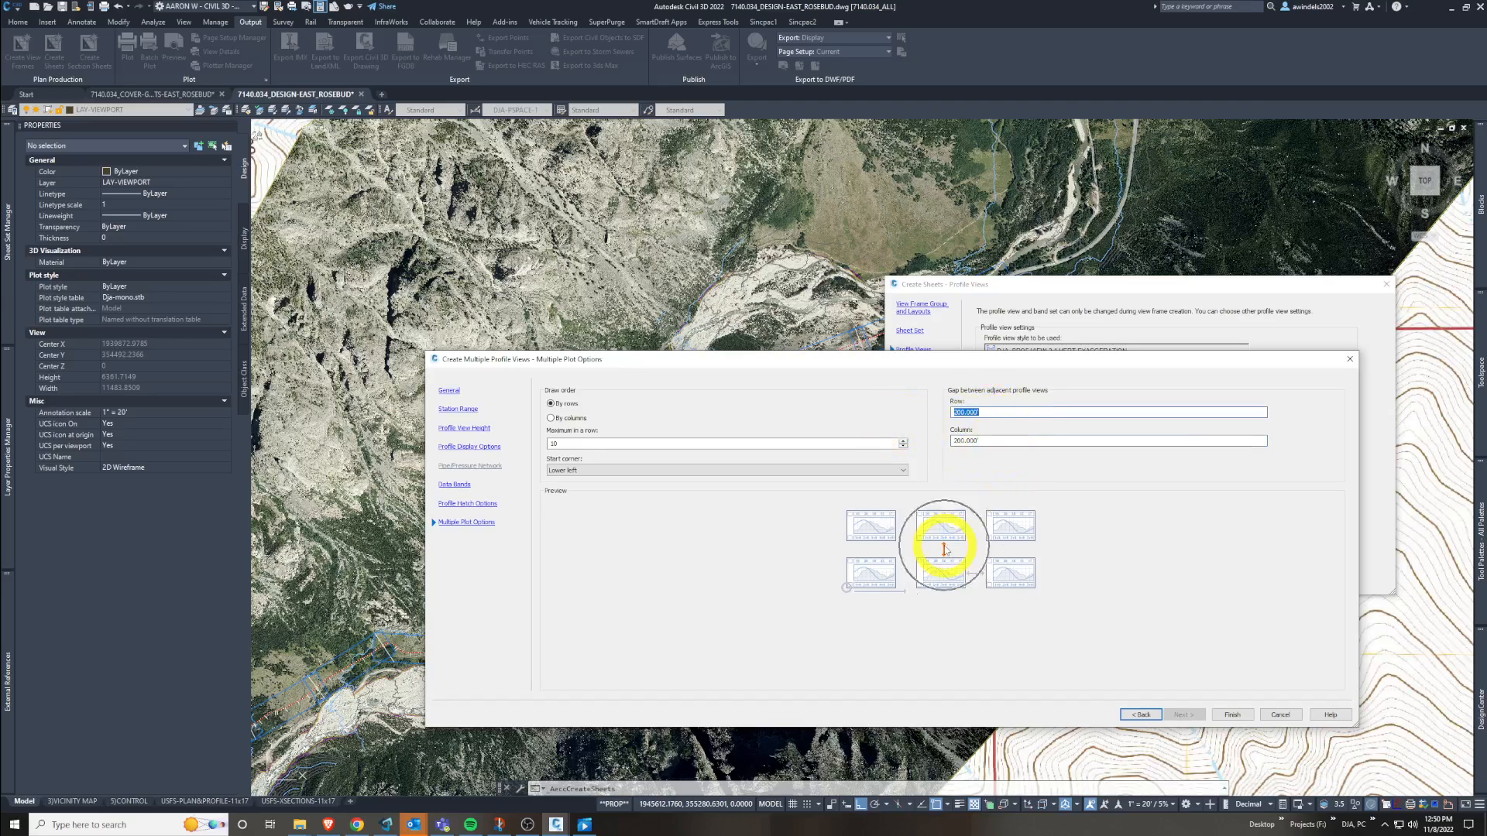
{"action": "left_click", "coordinate": [996, 440]}
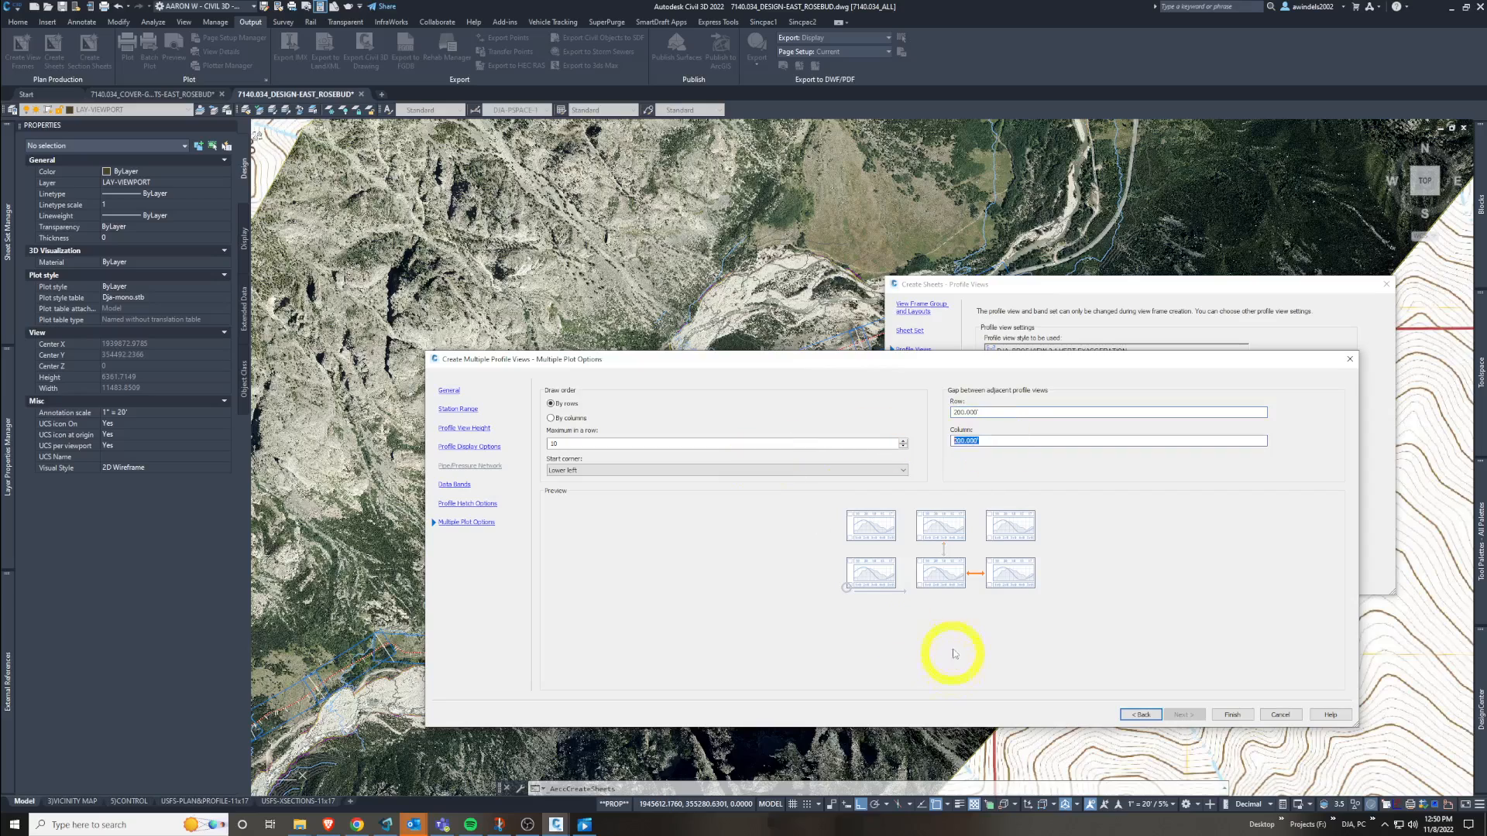
{"action": "left_click", "coordinate": [649, 470]}
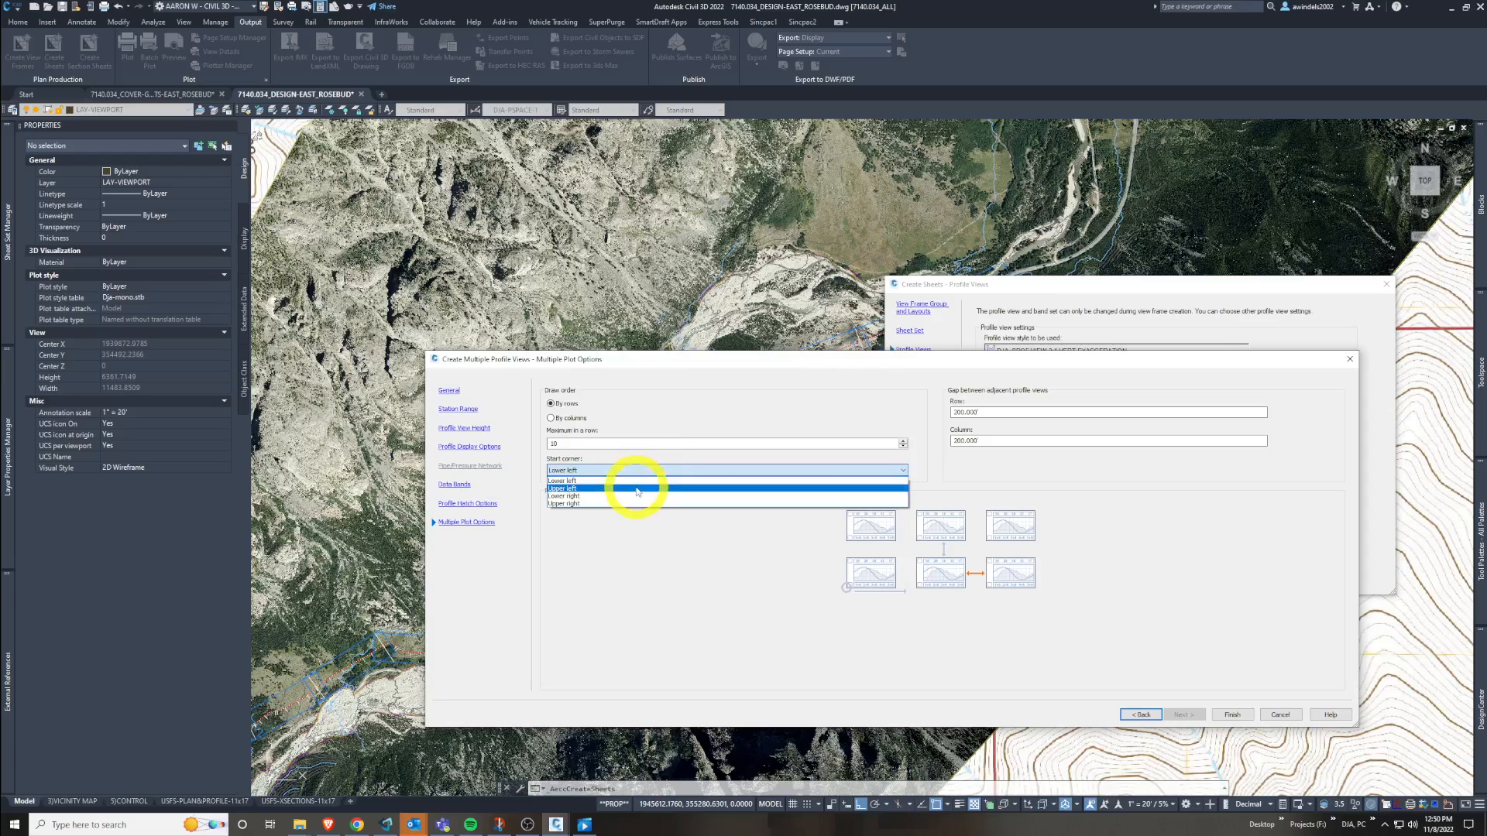
{"action": "left_click", "coordinate": [630, 489]}
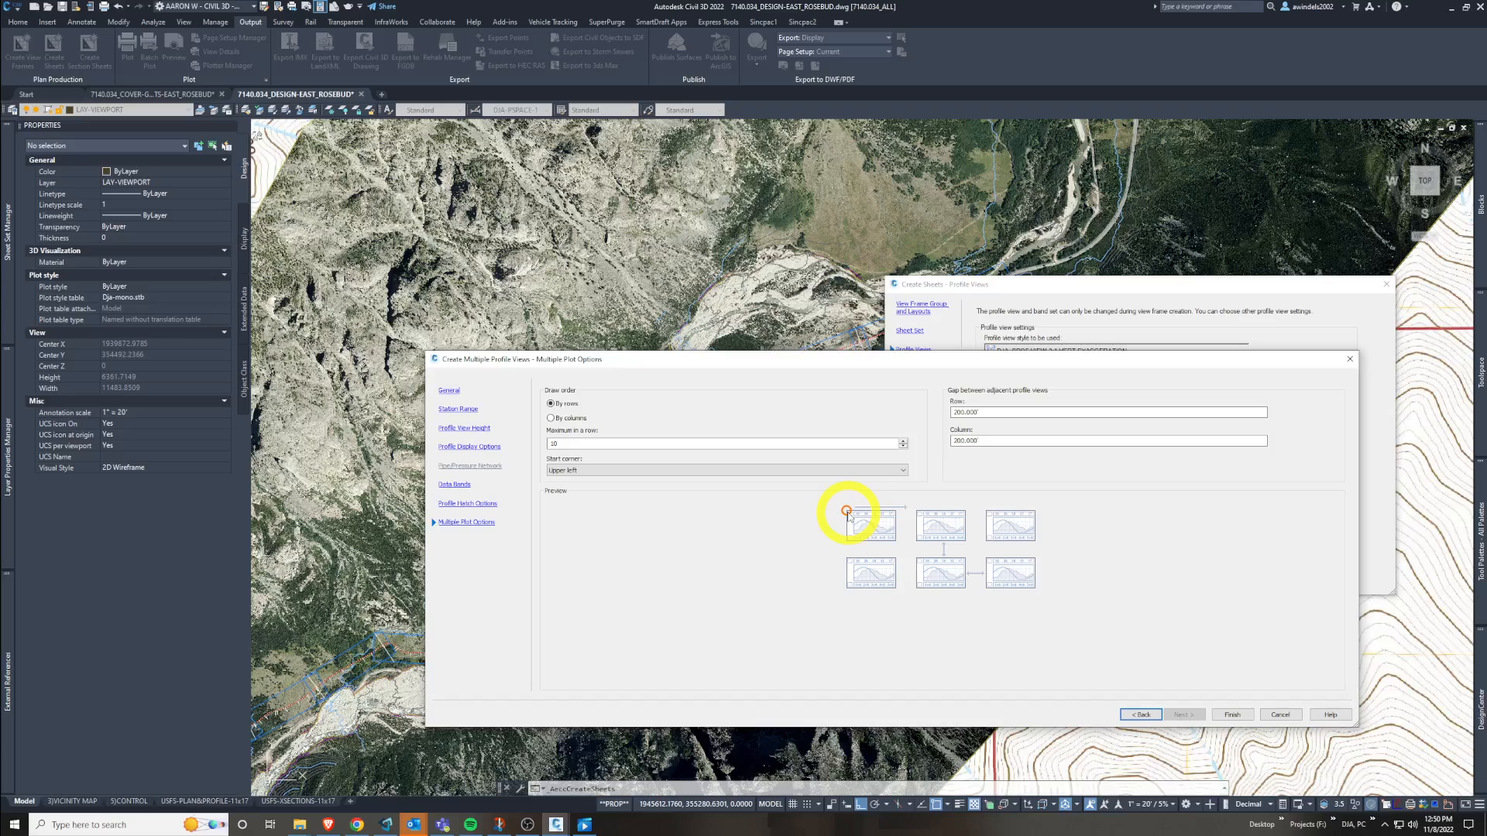
{"action": "left_click", "coordinate": [871, 516]}
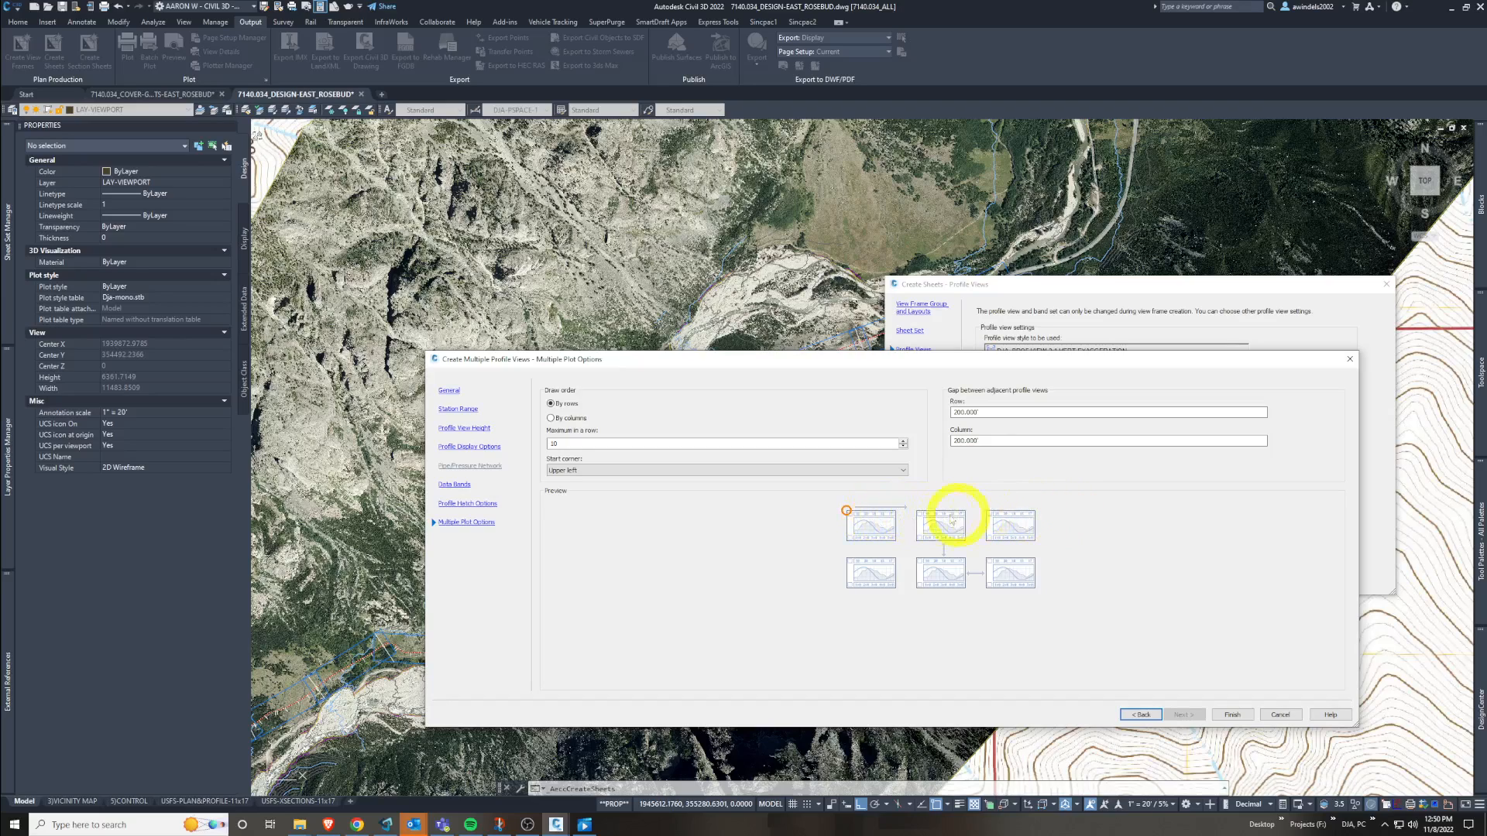
- Try the by-columns draw order for the profile views and return to drawing them by rows
{"action": "left_click", "coordinate": [559, 422]}
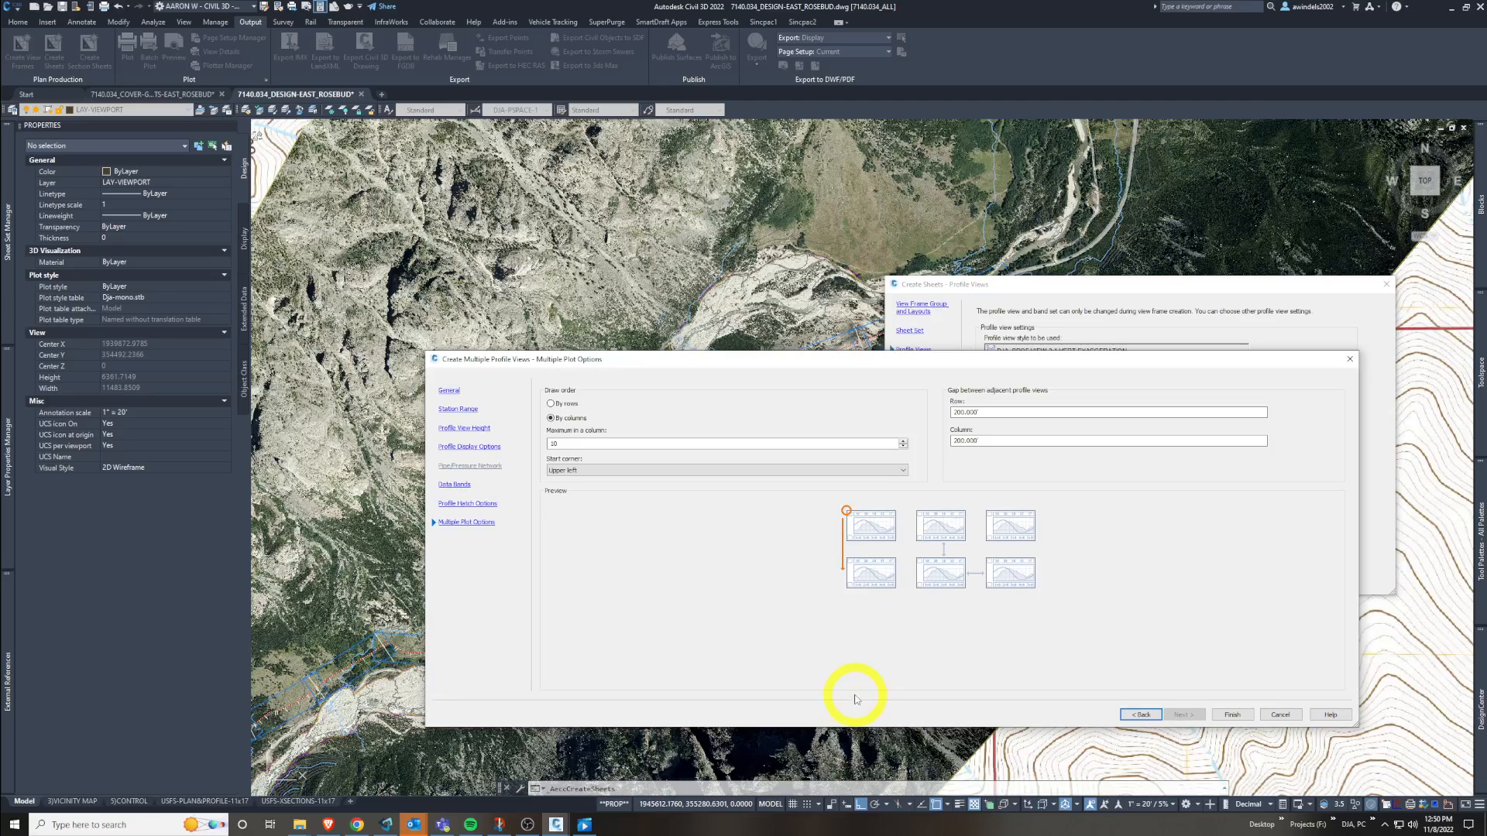
{"action": "mouse_move", "coordinate": [872, 513]}
{"action": "left_mouse_down"}
{"action": "mouse_move", "coordinate": [870, 684]}
{"action": "mouse_move", "coordinate": [889, 660]}
{"action": "mouse_move", "coordinate": [919, 667]}
{"action": "mouse_move", "coordinate": [890, 514]}
{"action": "mouse_move", "coordinate": [942, 504]}
{"action": "mouse_move", "coordinate": [946, 530]}
{"action": "mouse_move", "coordinate": [960, 509]}
{"action": "mouse_move", "coordinate": [946, 650]}
{"action": "mouse_move", "coordinate": [955, 676]}
{"action": "mouse_move", "coordinate": [970, 672]}
{"action": "mouse_move", "coordinate": [997, 467]}
{"action": "mouse_move", "coordinate": [1015, 664]}
{"action": "mouse_move", "coordinate": [1072, 481]}
{"action": "mouse_move", "coordinate": [1115, 639]}
{"action": "mouse_move", "coordinate": [1151, 571]}
{"action": "left_mouse_up"}
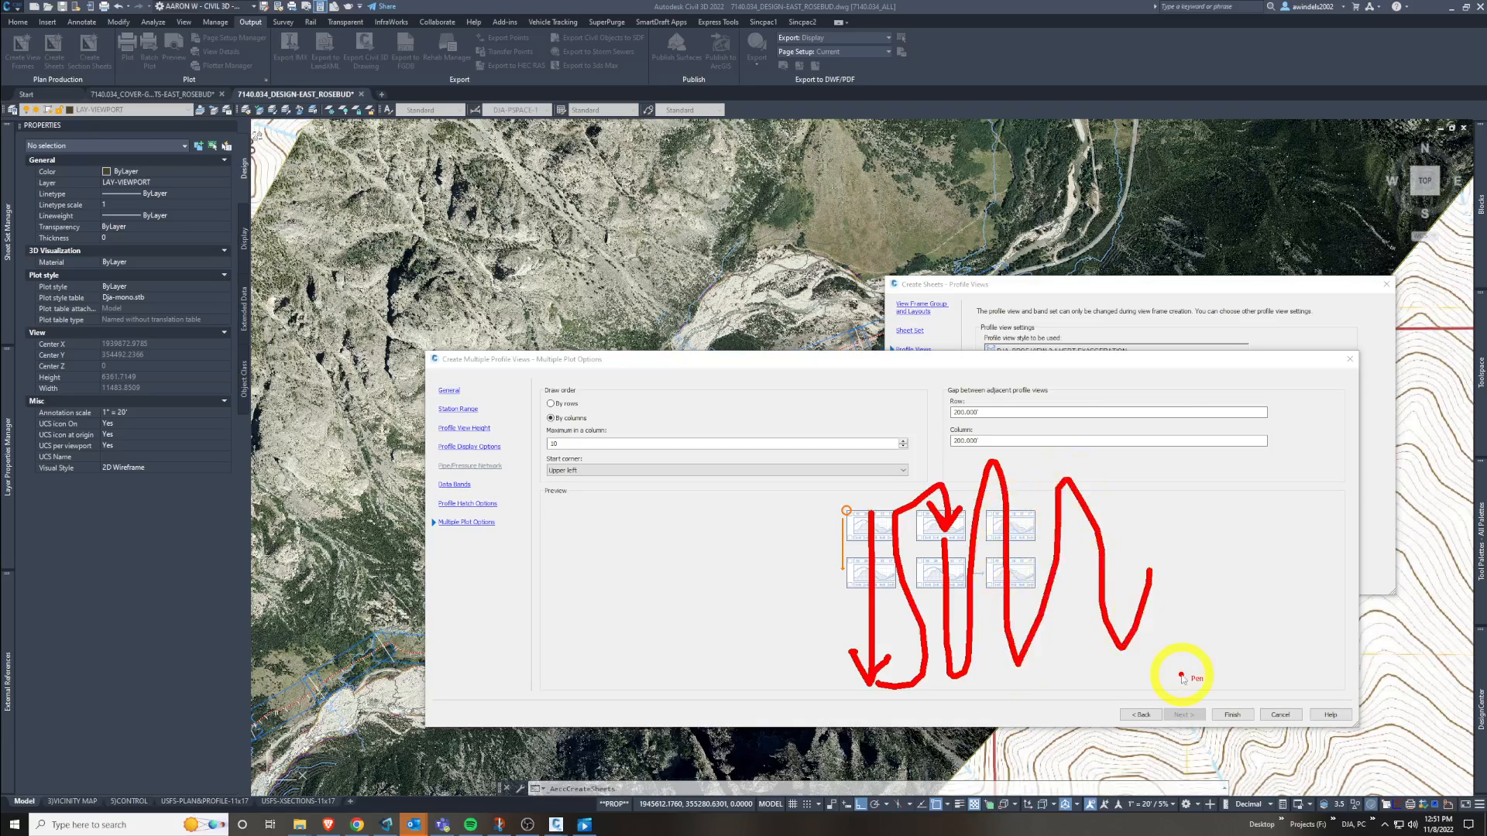
{"action": "key", "text": "Escape"}
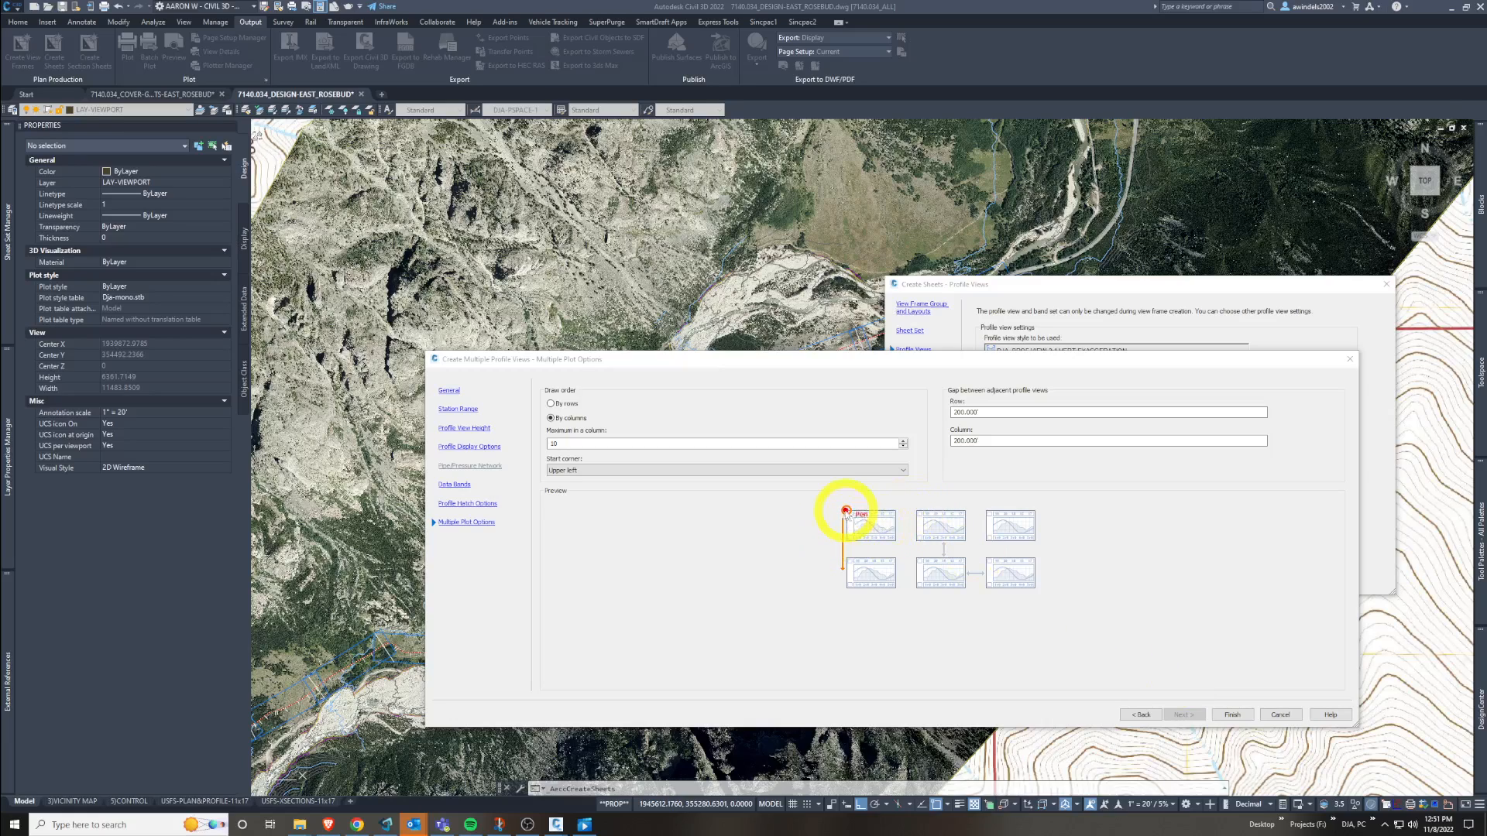
{"action": "mouse_move", "coordinate": [836, 499]}
{"action": "left_mouse_down"}
{"action": "mouse_move", "coordinate": [866, 531]}
{"action": "mouse_move", "coordinate": [838, 533]}
{"action": "left_mouse_up"}
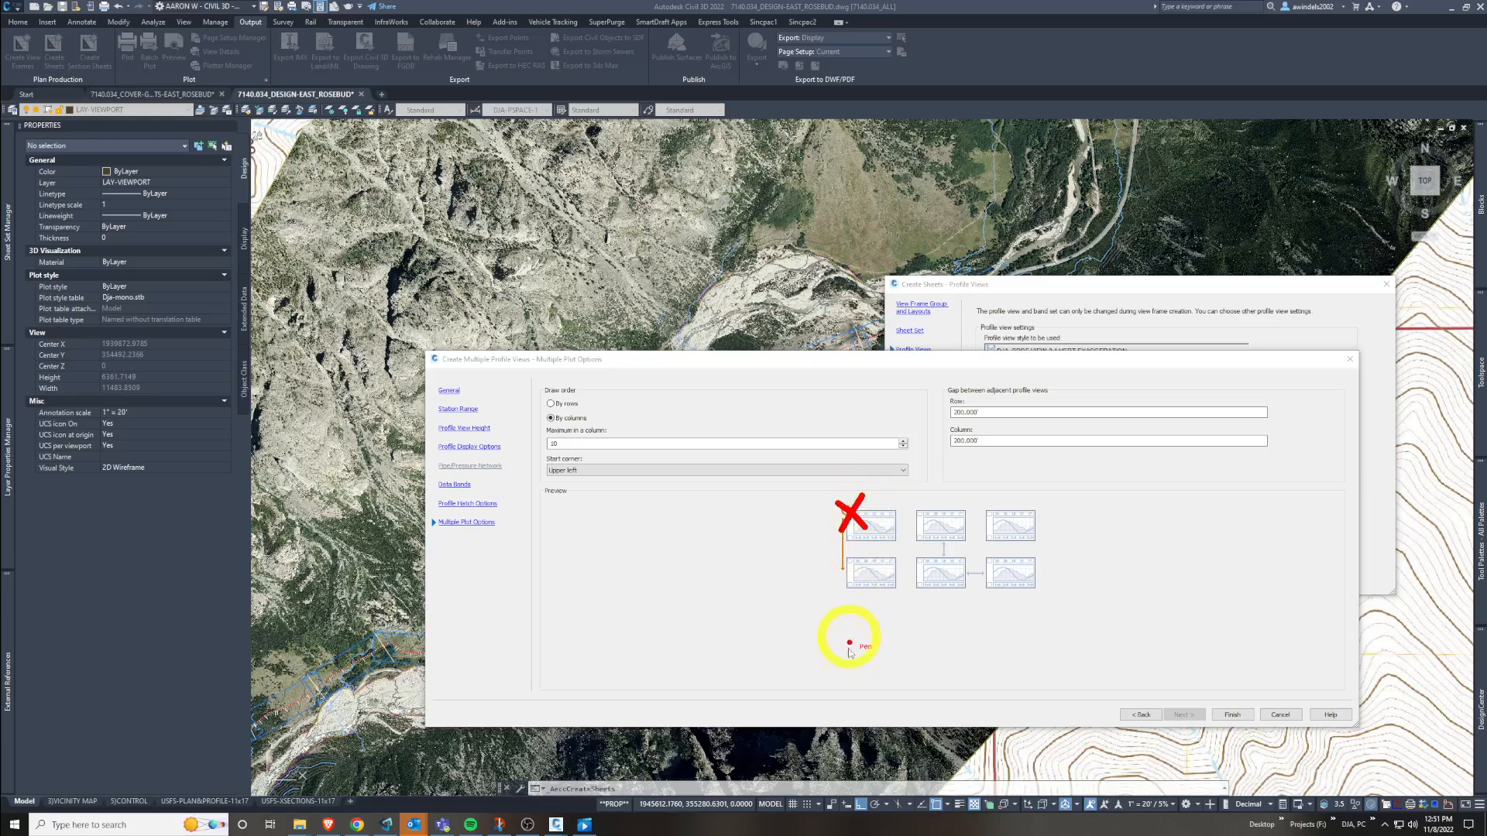
{"action": "mouse_move", "coordinate": [835, 653]}
{"action": "left_mouse_down"}
{"action": "mouse_move", "coordinate": [883, 689]}
{"action": "mouse_move", "coordinate": [863, 661]}
{"action": "mouse_move", "coordinate": [846, 686]}
{"action": "left_mouse_up"}
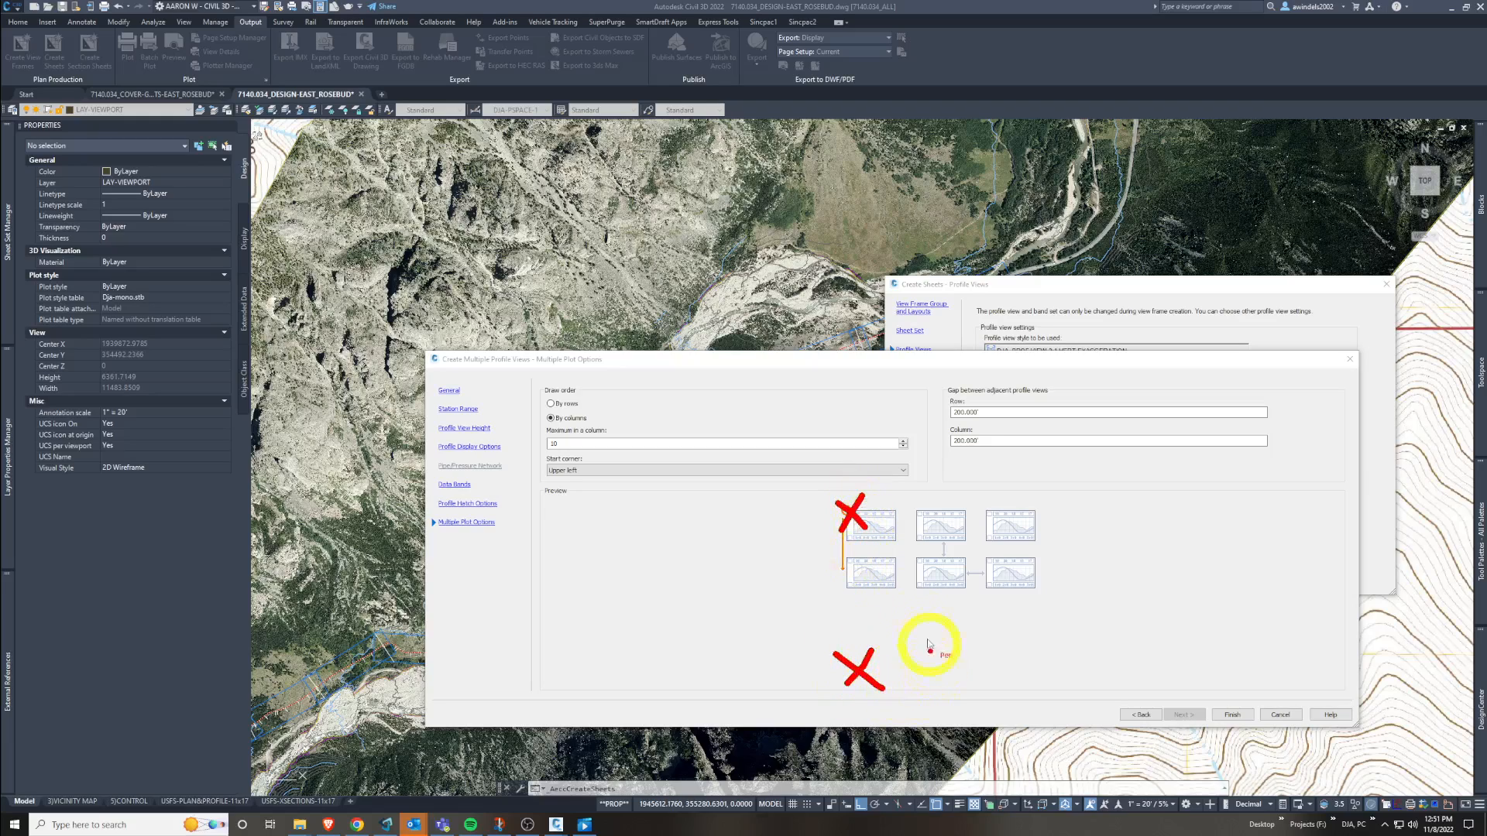
{"action": "mouse_move", "coordinate": [867, 513]}
{"action": "left_mouse_down"}
{"action": "mouse_move", "coordinate": [1149, 514]}
{"action": "mouse_move", "coordinate": [1122, 531]}
{"action": "mouse_move", "coordinate": [1154, 559]}
{"action": "mouse_move", "coordinate": [829, 557]}
{"action": "mouse_move", "coordinate": [847, 597]}
{"action": "mouse_move", "coordinate": [1106, 597]}
{"action": "mouse_move", "coordinate": [1101, 631]}
{"action": "mouse_move", "coordinate": [836, 664]}
{"action": "mouse_move", "coordinate": [1192, 656]}
{"action": "left_mouse_up"}
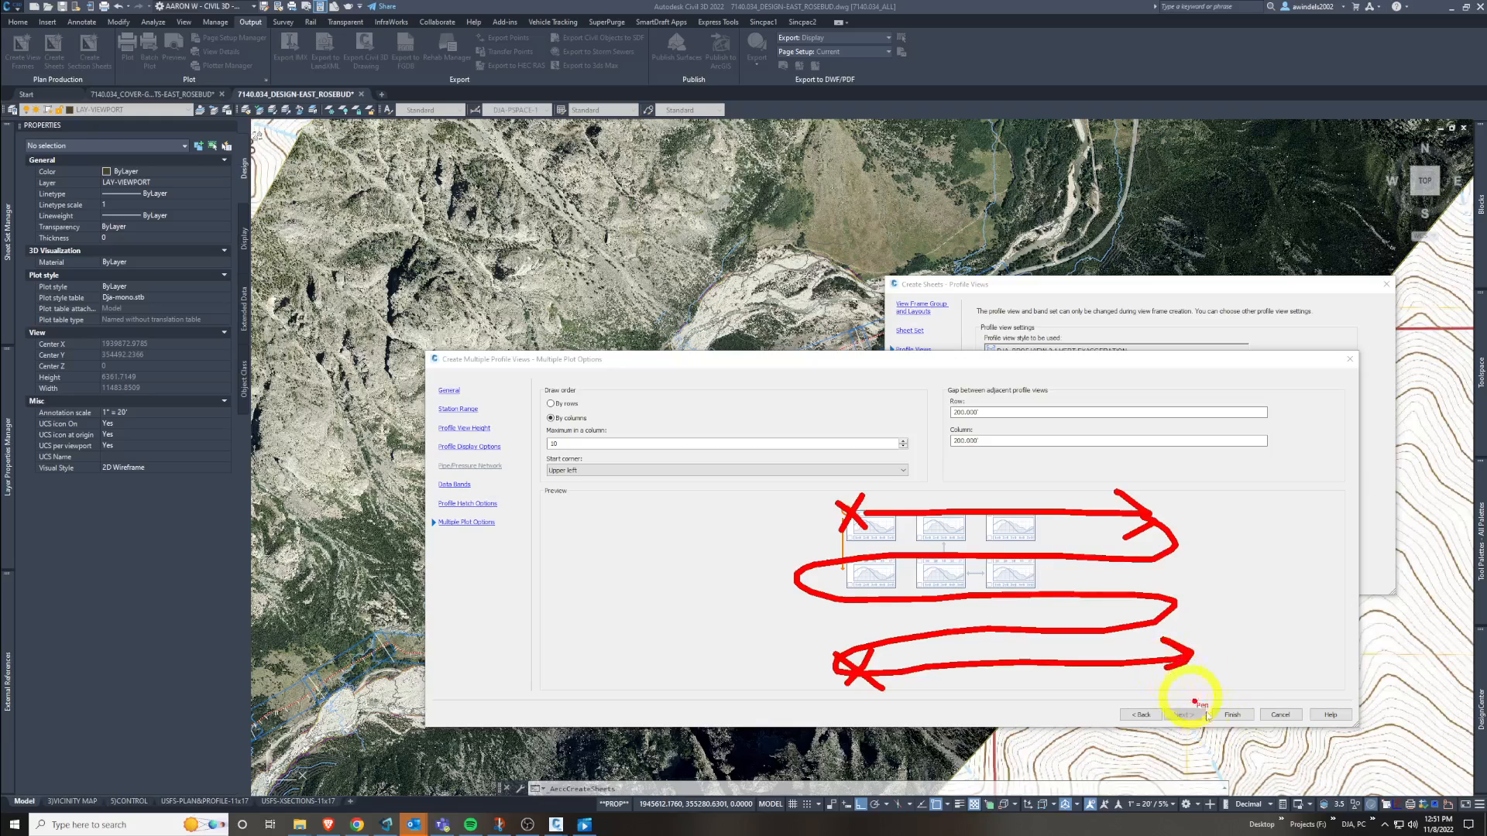
{"action": "key", "text": "Escape"}
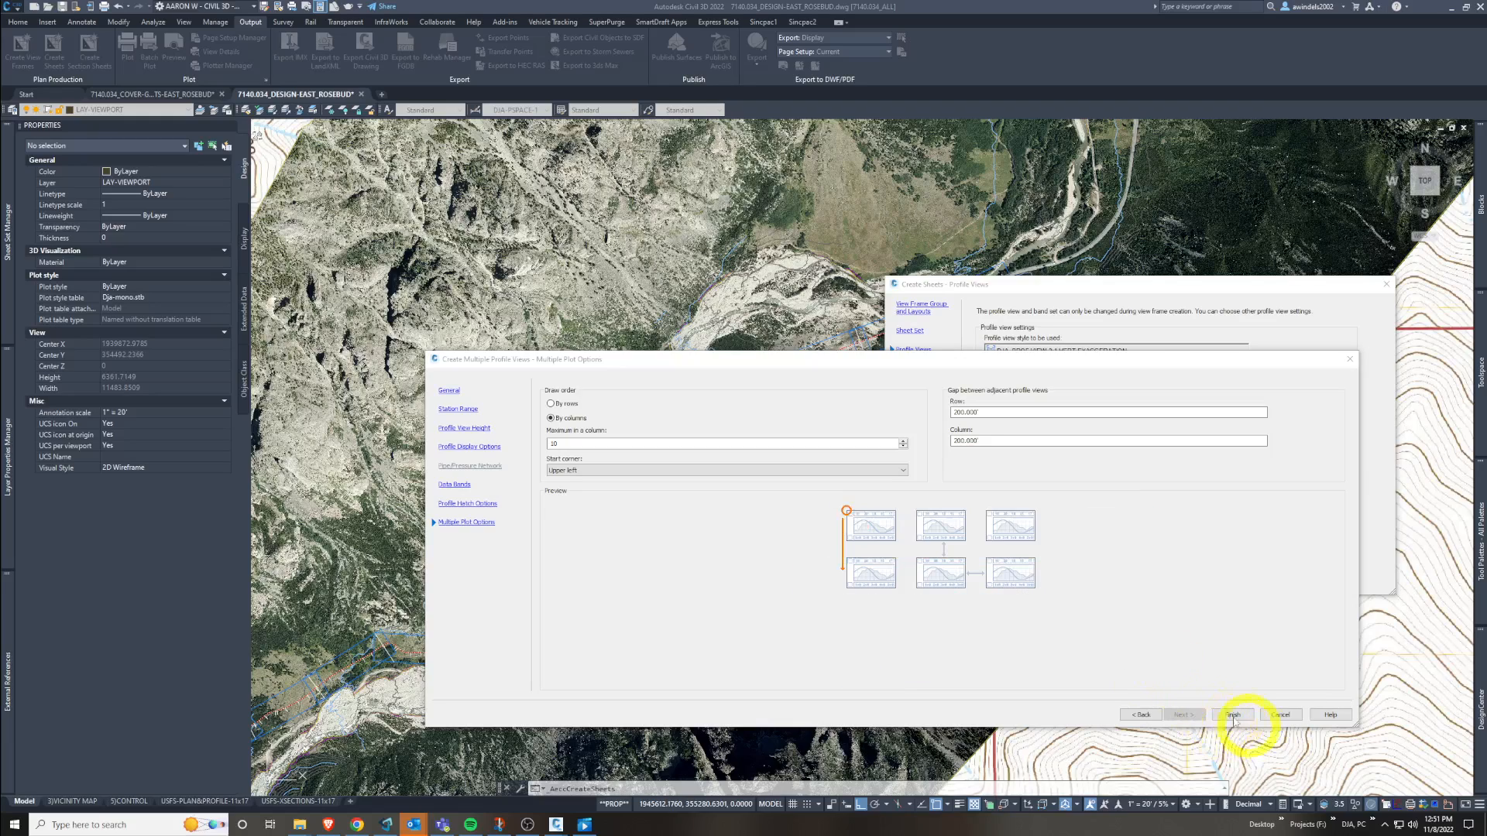
{"action": "left_click", "coordinate": [568, 444]}
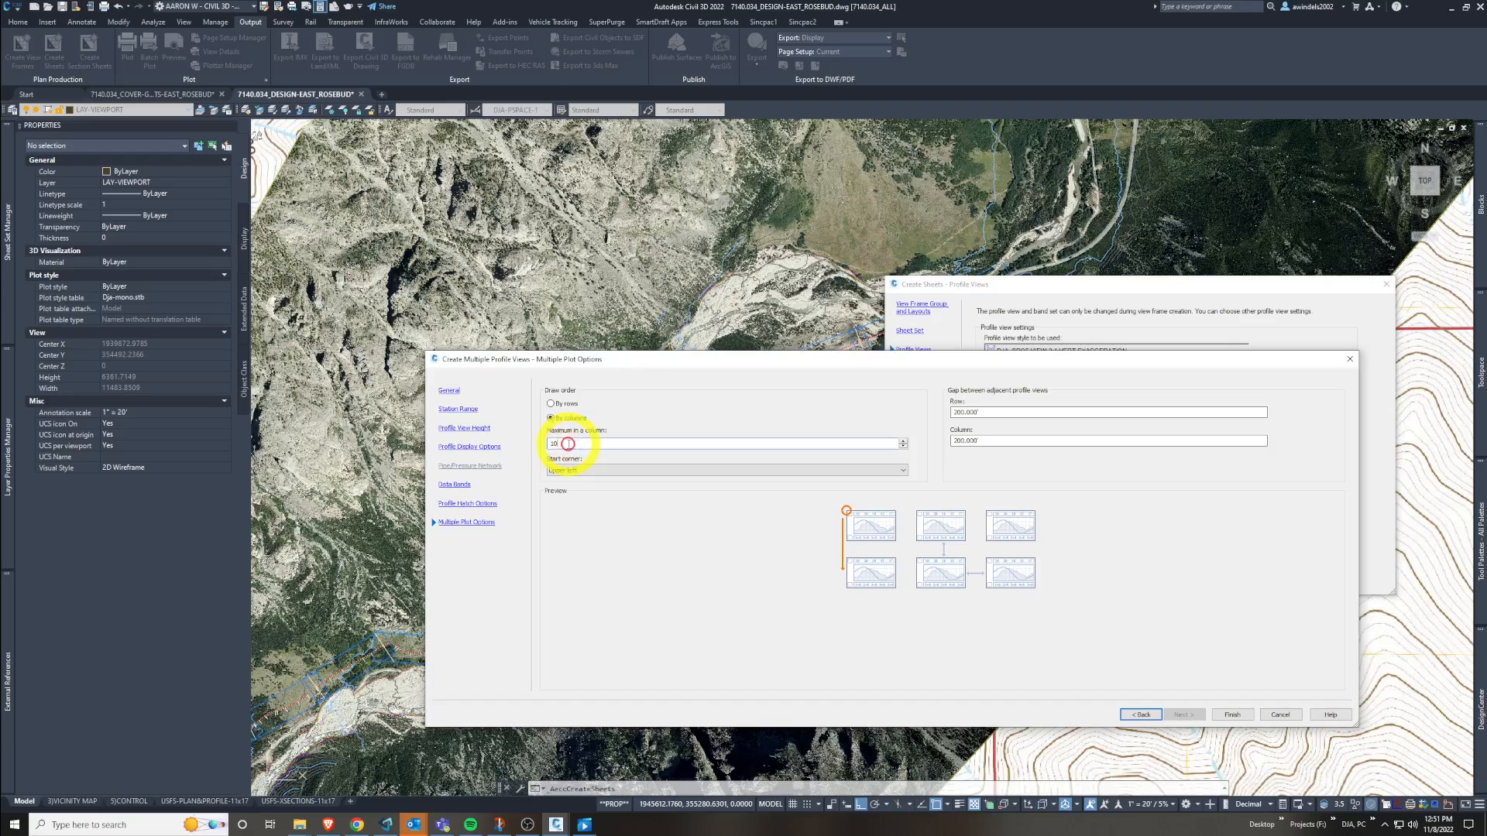
{"action": "double_click", "coordinate": [578, 443]}
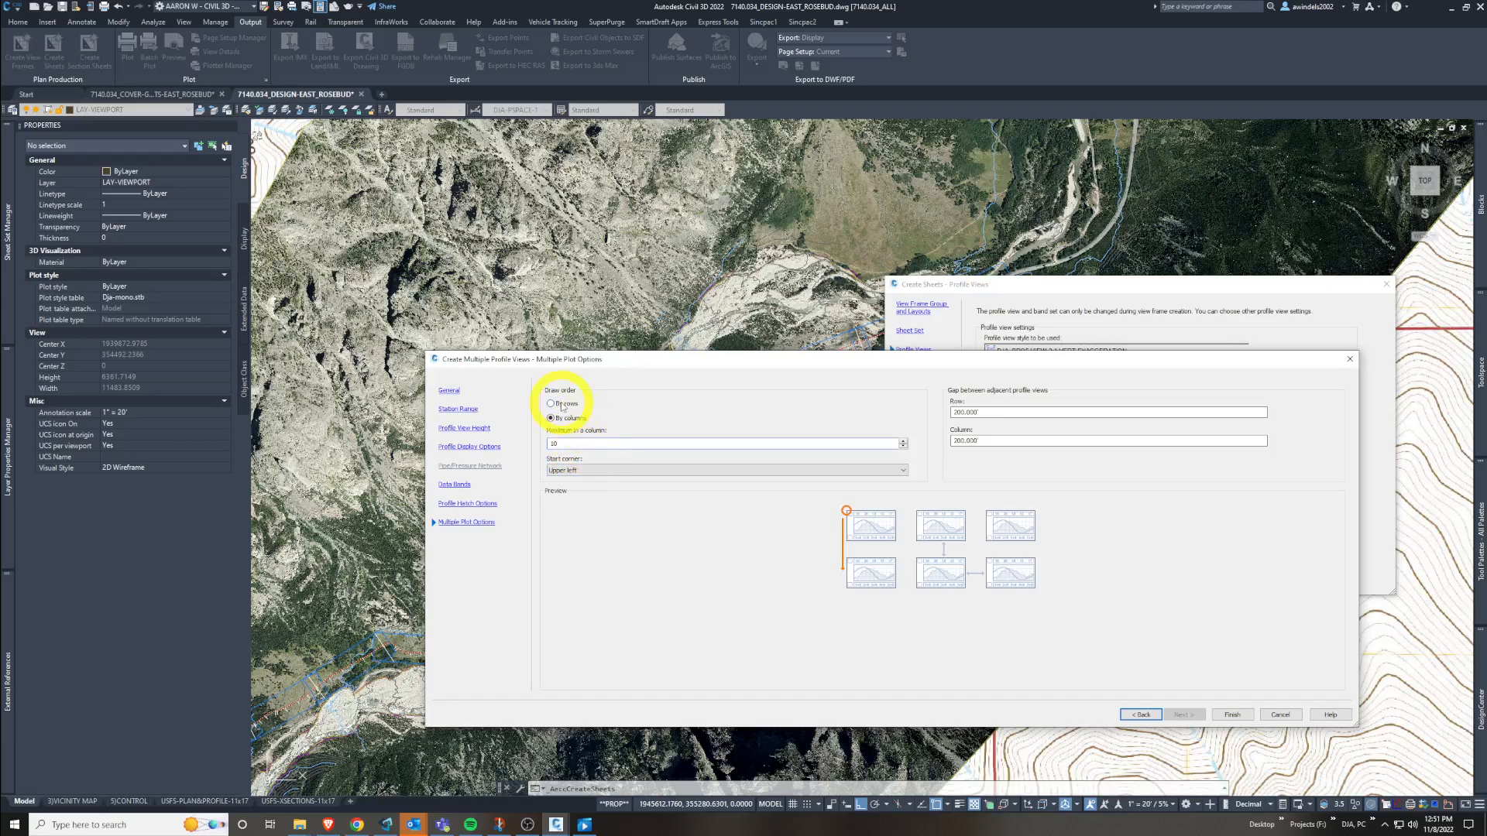
{"action": "left_click", "coordinate": [563, 410]}
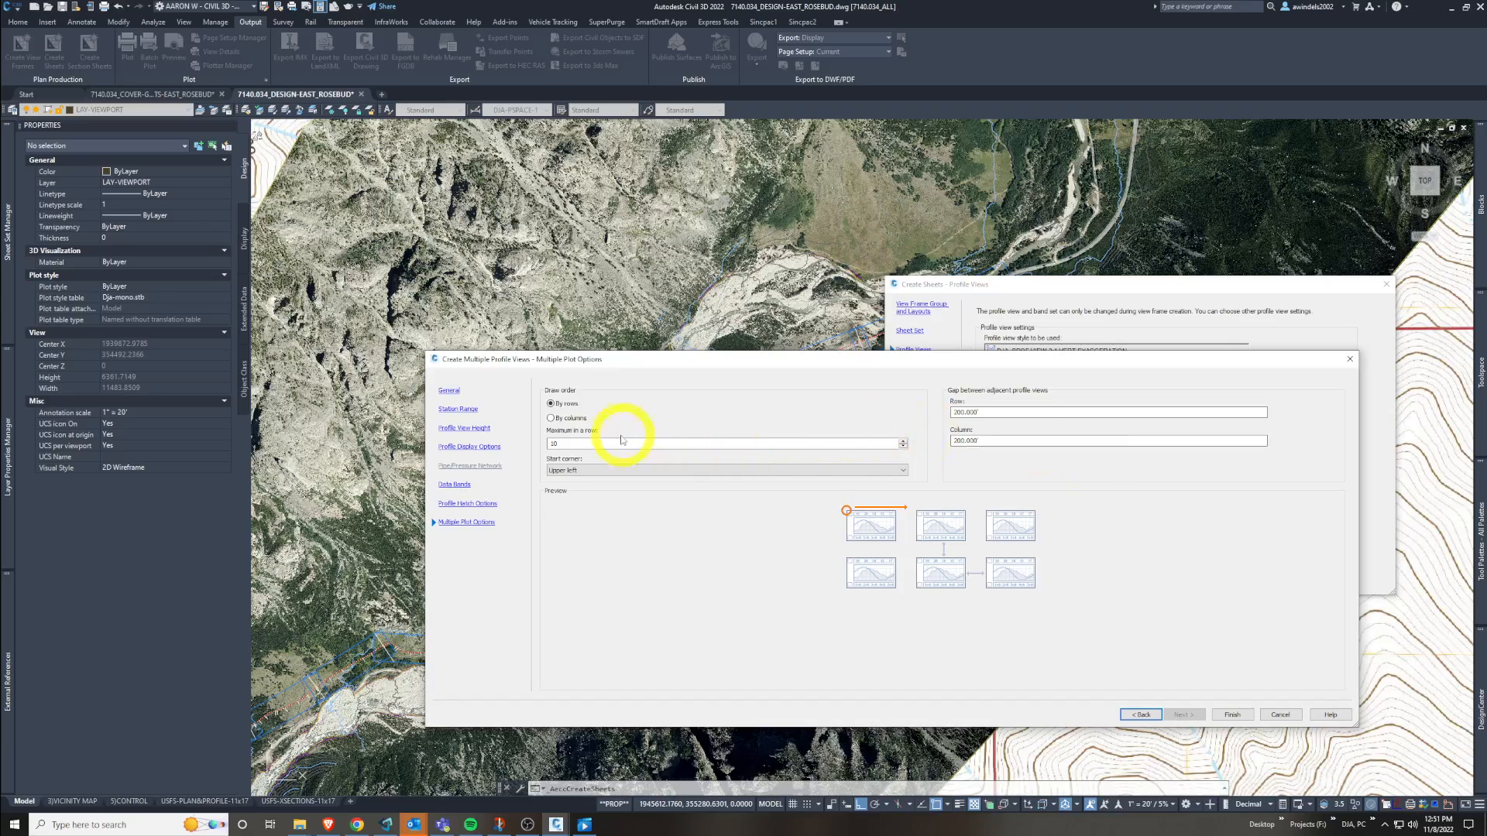
- Finish the multiple profile view settings and create the sheets, allowing the current drawing to be saved
{"action": "left_click_drag", "start_coordinate": [589, 441], "coordinate": [311, 445]}
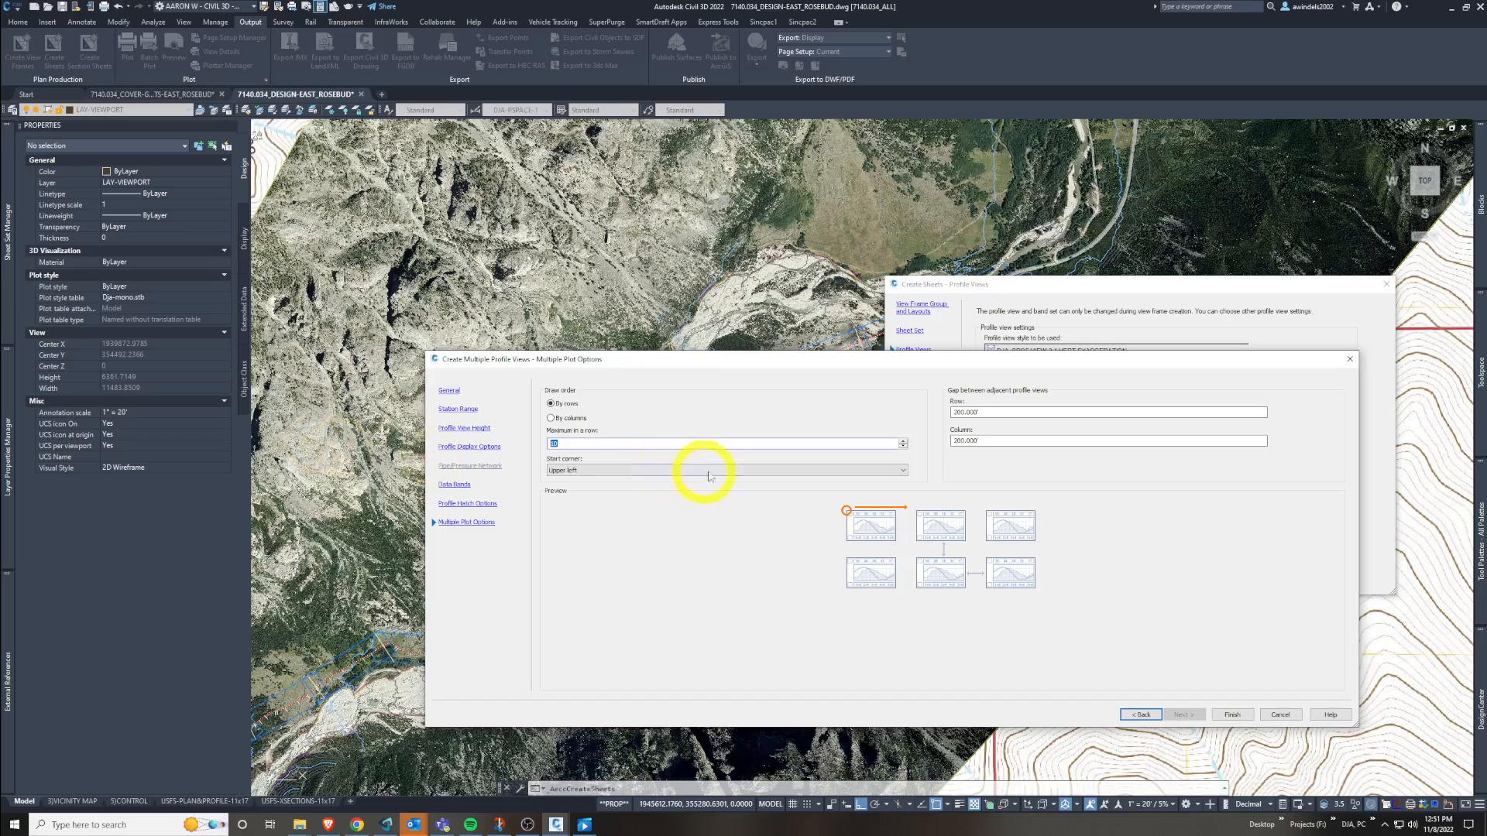
{"action": "left_click", "coordinate": [1232, 715]}
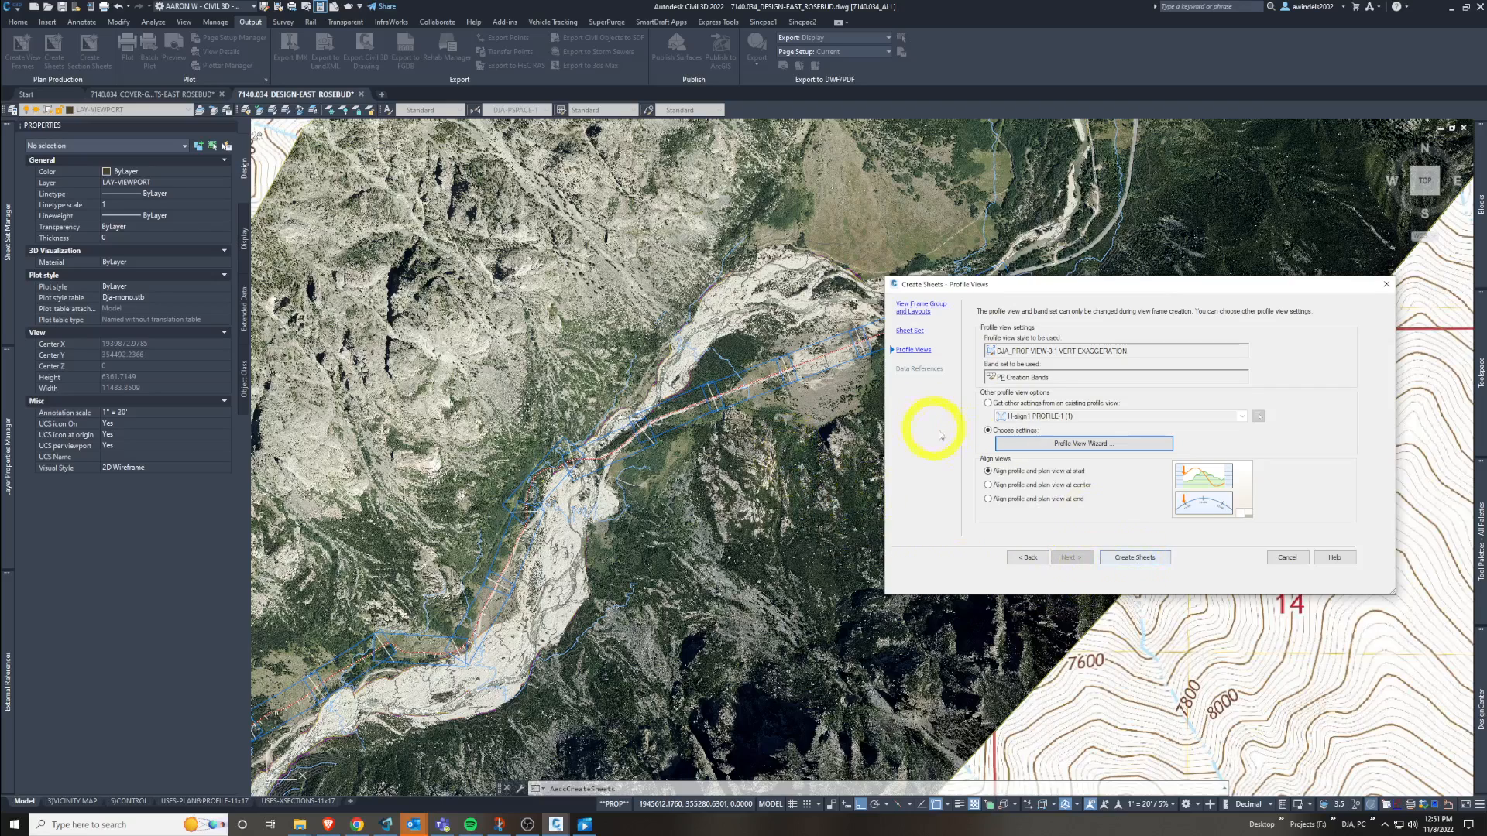
{"action": "left_click", "coordinate": [1134, 557]}
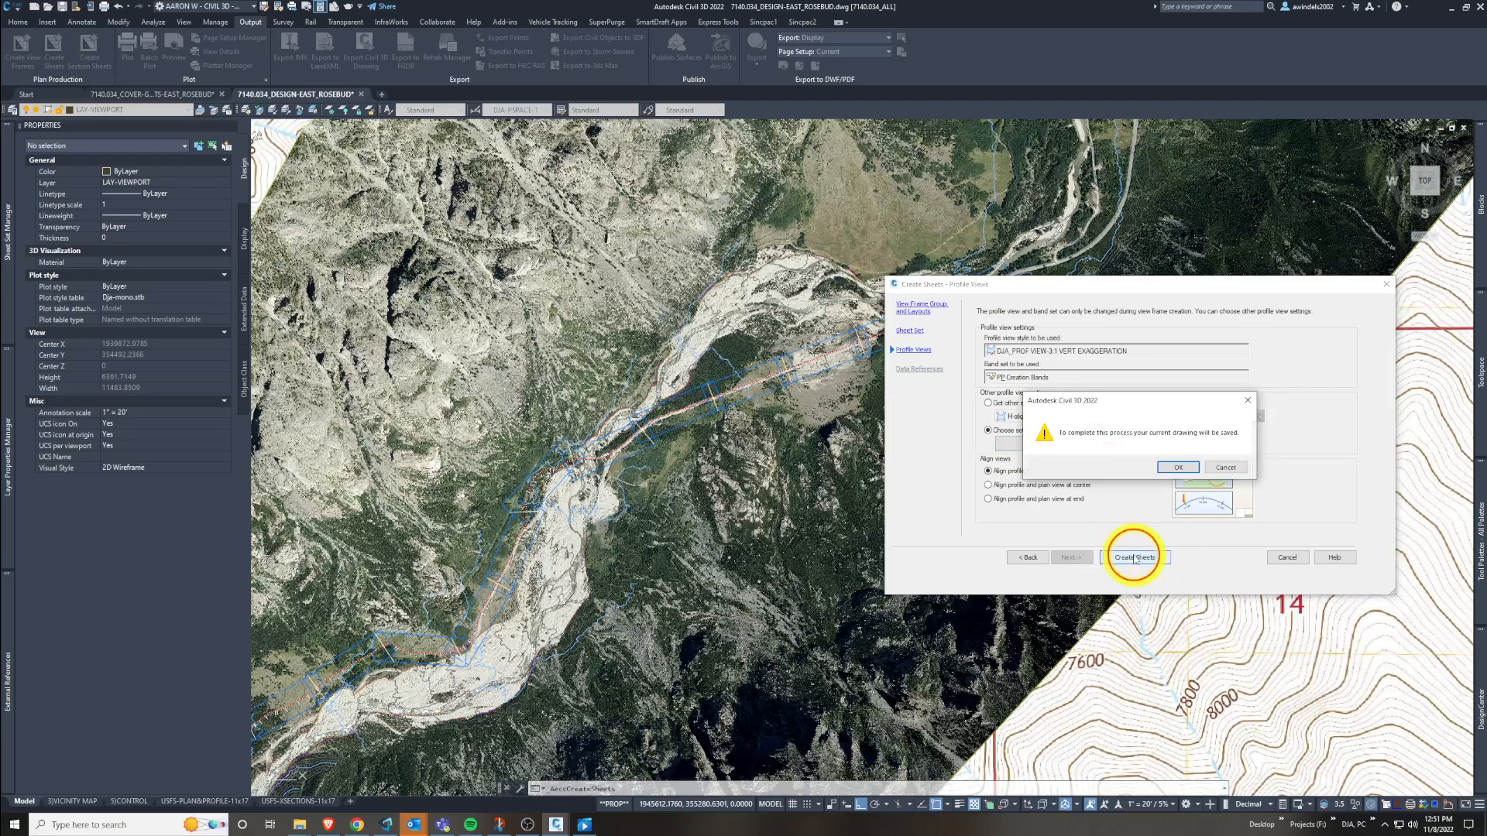
{"action": "left_click", "coordinate": [1181, 468]}
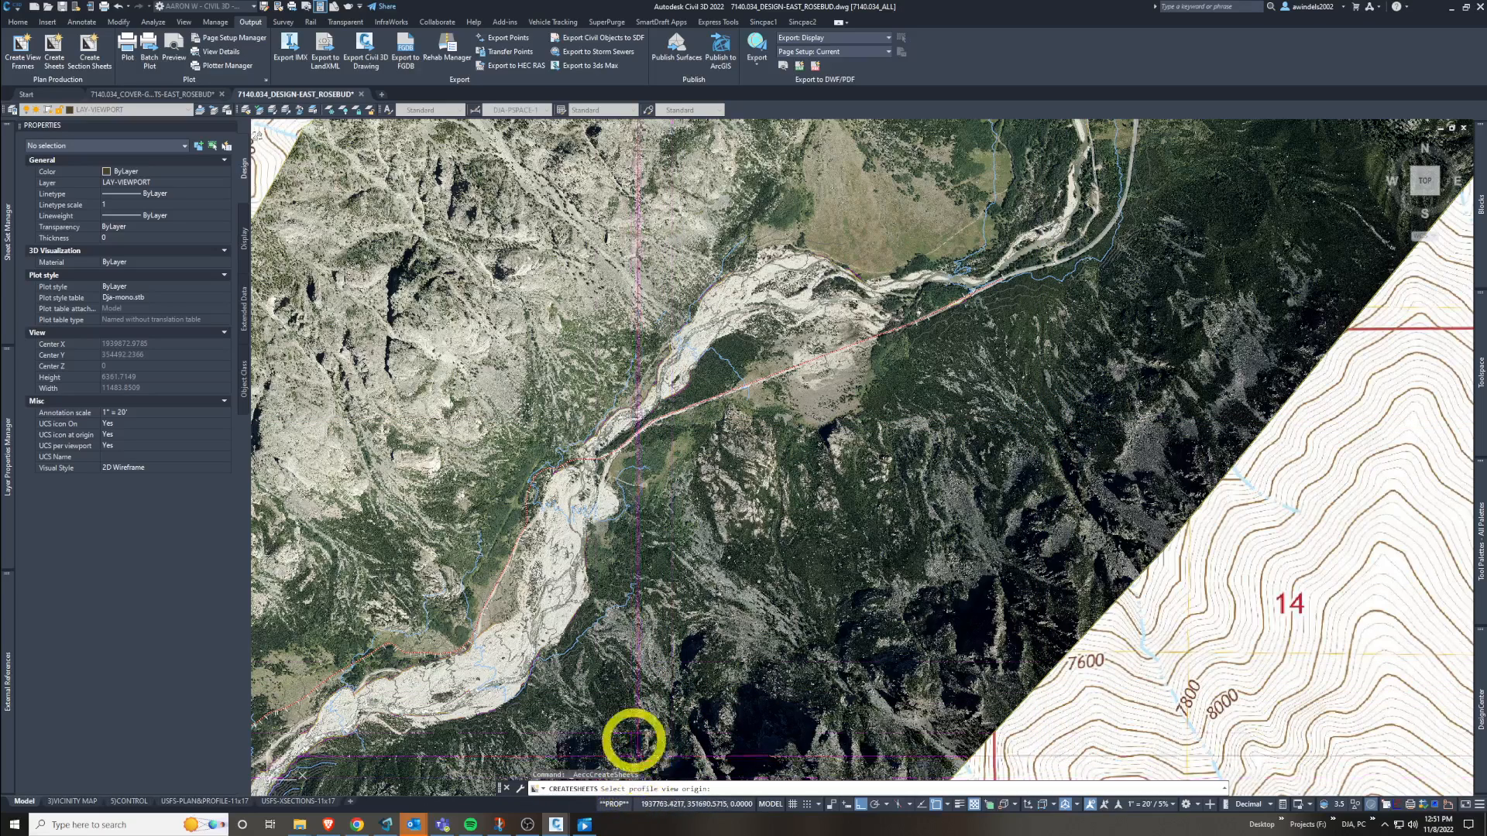
- Turn on object snap tracking and polar tracking for picking the profile view origin near the existing profile view's upper-left corner
{"action": "scroll", "coordinate": [551, 604], "scroll_direction": "down", "scroll_amount": 4}
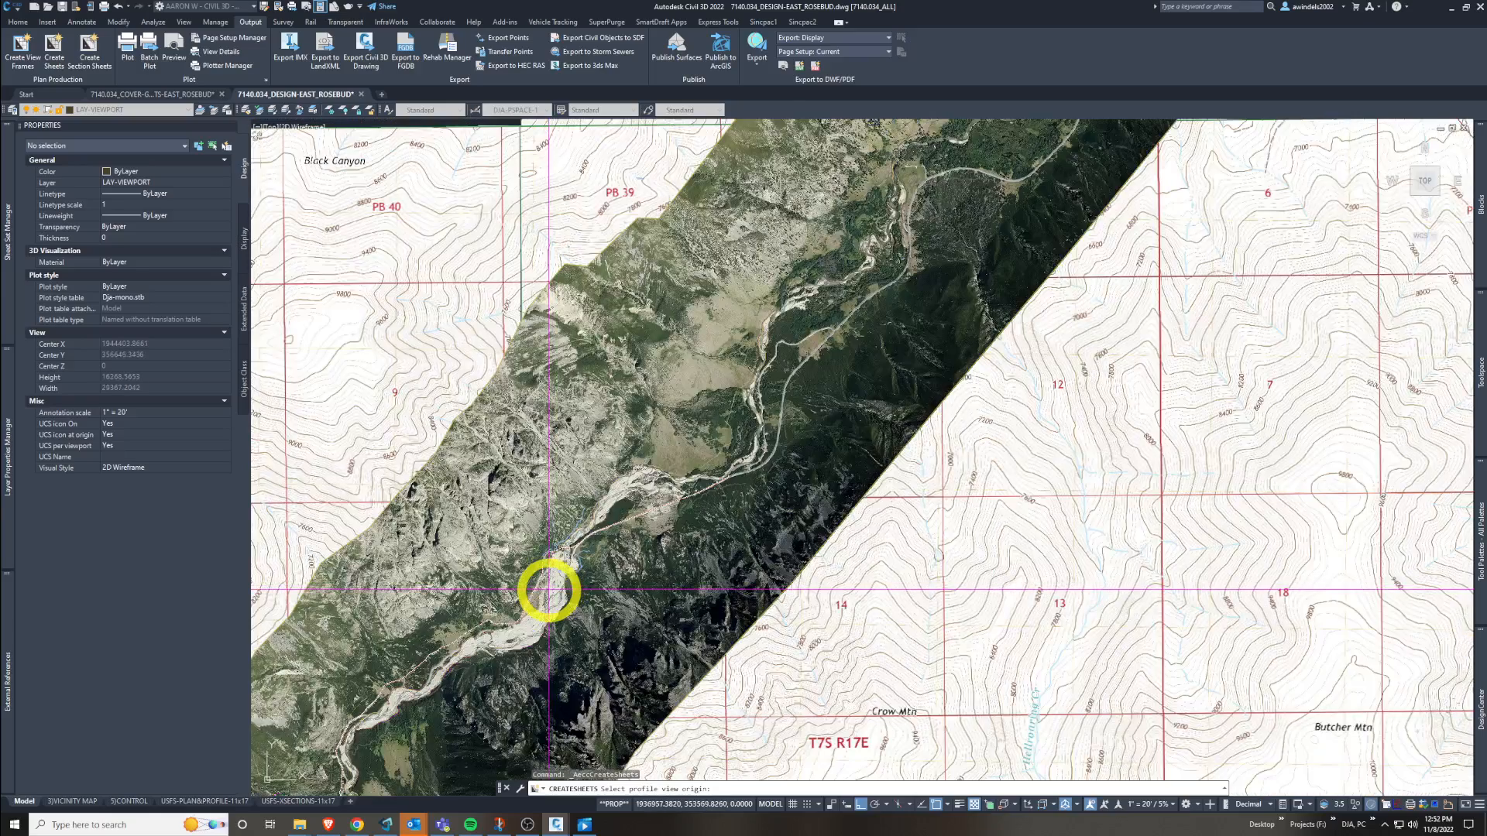
{"action": "mouse_move", "coordinate": [550, 591]}
{"action": "middle_mouse_down"}
{"action": "mouse_move", "coordinate": [1065, 687]}
{"action": "mouse_move", "coordinate": [979, 504]}
{"action": "mouse_move", "coordinate": [1089, 508]}
{"action": "mouse_move", "coordinate": [1192, 667]}
{"action": "middle_mouse_up"}
{"action": "scroll", "coordinate": [893, 481], "scroll_direction": "down", "scroll_amount": 4}
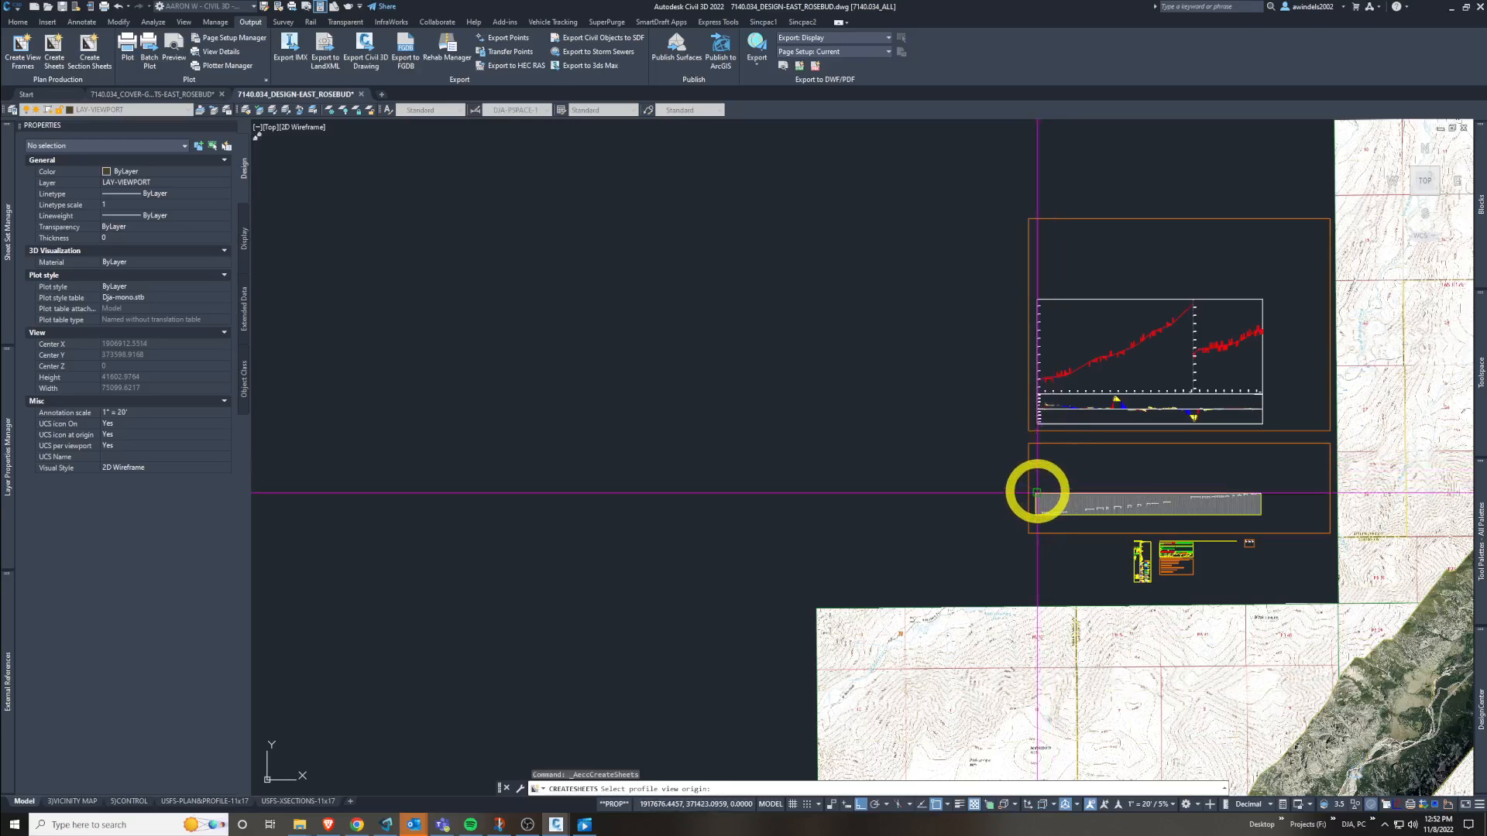
{"action": "scroll", "coordinate": [1037, 485], "scroll_direction": "up", "scroll_amount": 10}
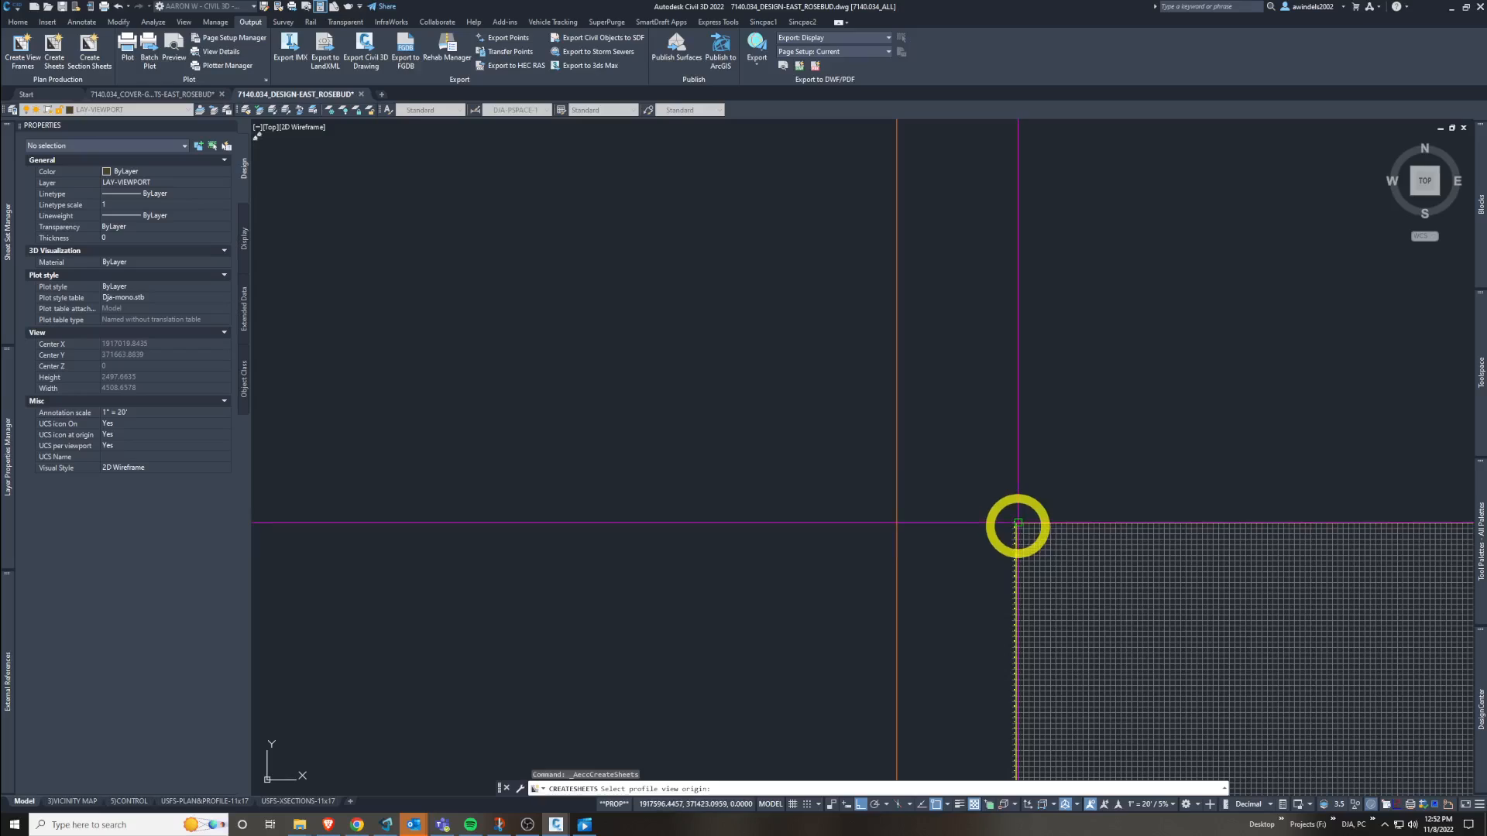
{"action": "scroll", "coordinate": [1020, 524], "scroll_direction": "up", "scroll_amount": 5}
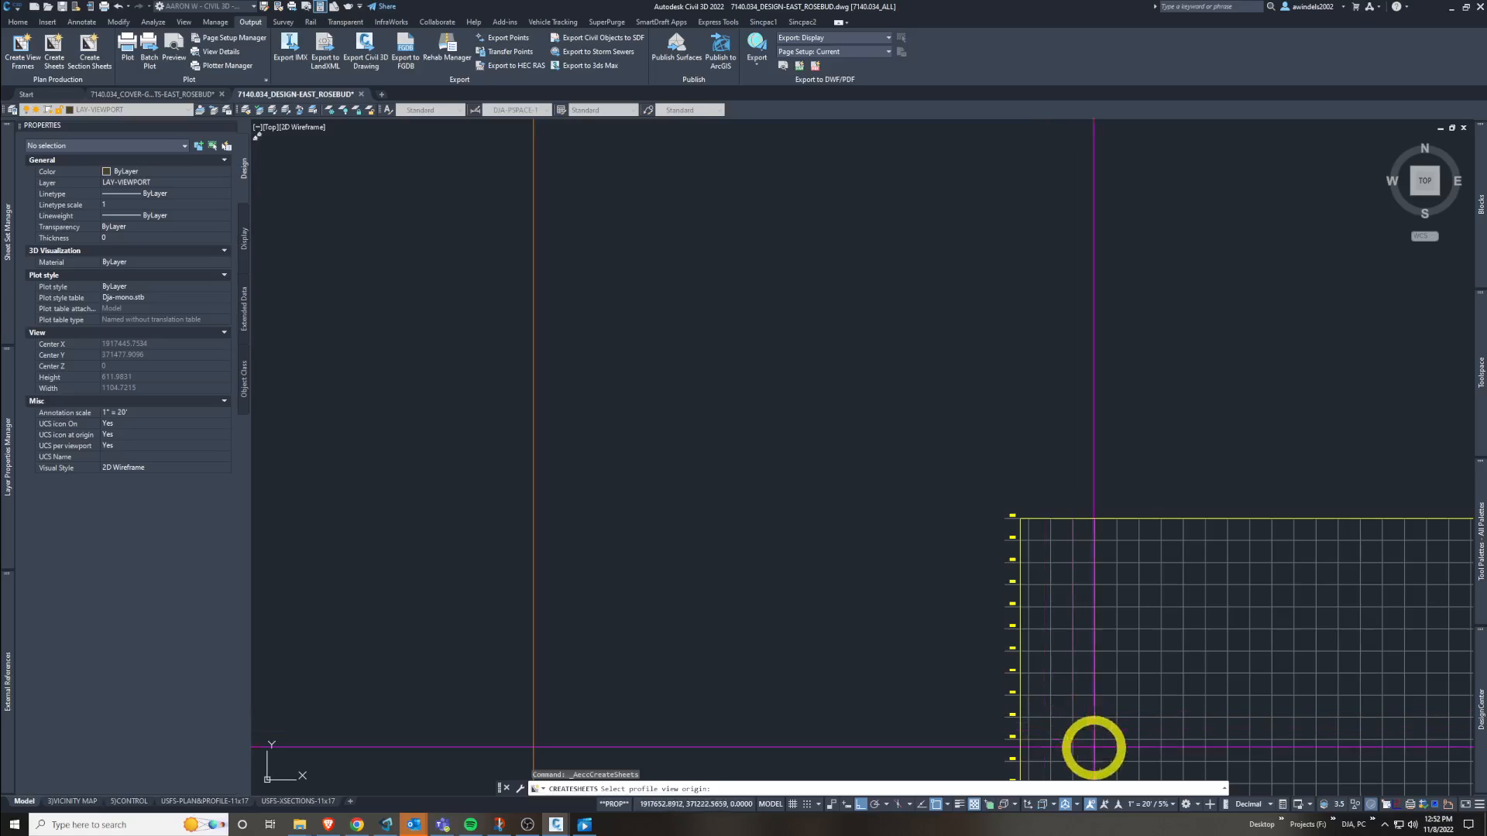
{"action": "left_click", "coordinate": [921, 805]}
{"action": "left_click", "coordinate": [876, 805]}
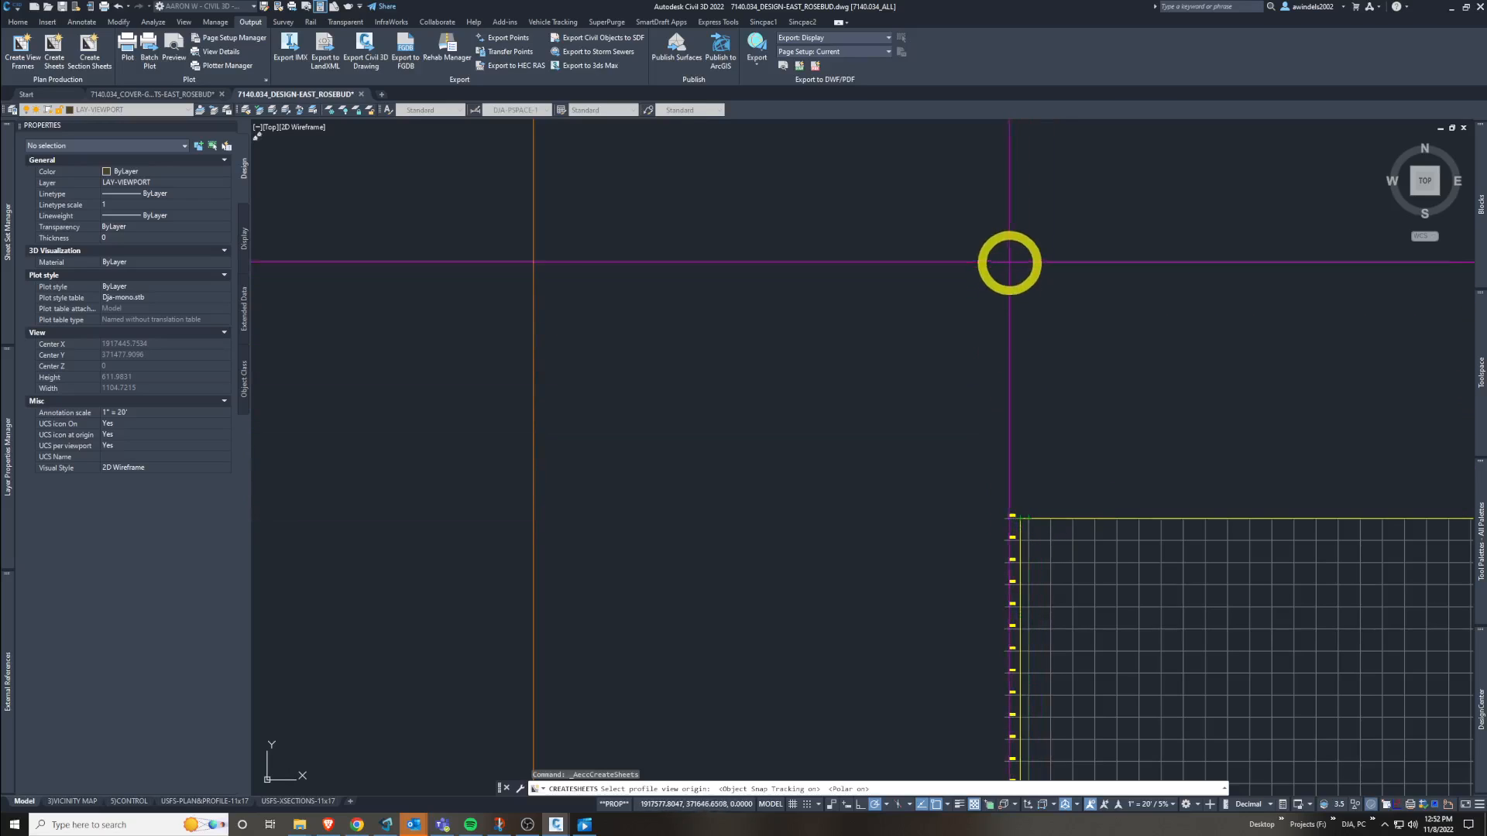
- Place the profile view origin above the existing profile view, in line with its upper-left corner, to generate the sheets
{"action": "scroll", "coordinate": [1015, 248], "scroll_direction": "down", "scroll_amount": 2}
{"action": "scroll", "coordinate": [1030, 543], "scroll_direction": "down", "scroll_amount": 2}
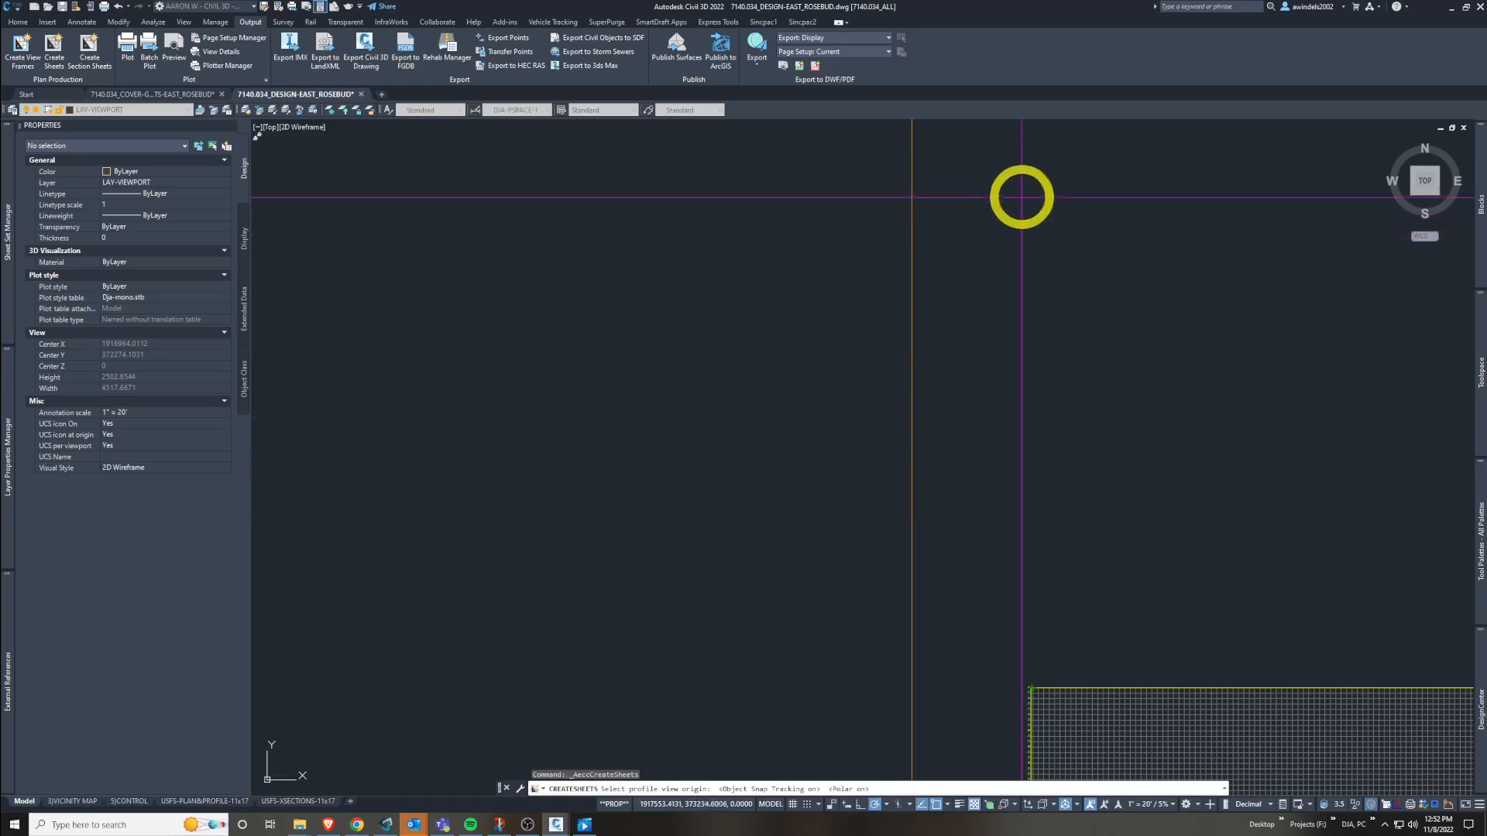
{"action": "scroll", "coordinate": [1022, 170], "scroll_direction": "down", "scroll_amount": 2}
{"action": "scroll", "coordinate": [1037, 270], "scroll_direction": "down", "scroll_amount": 2}
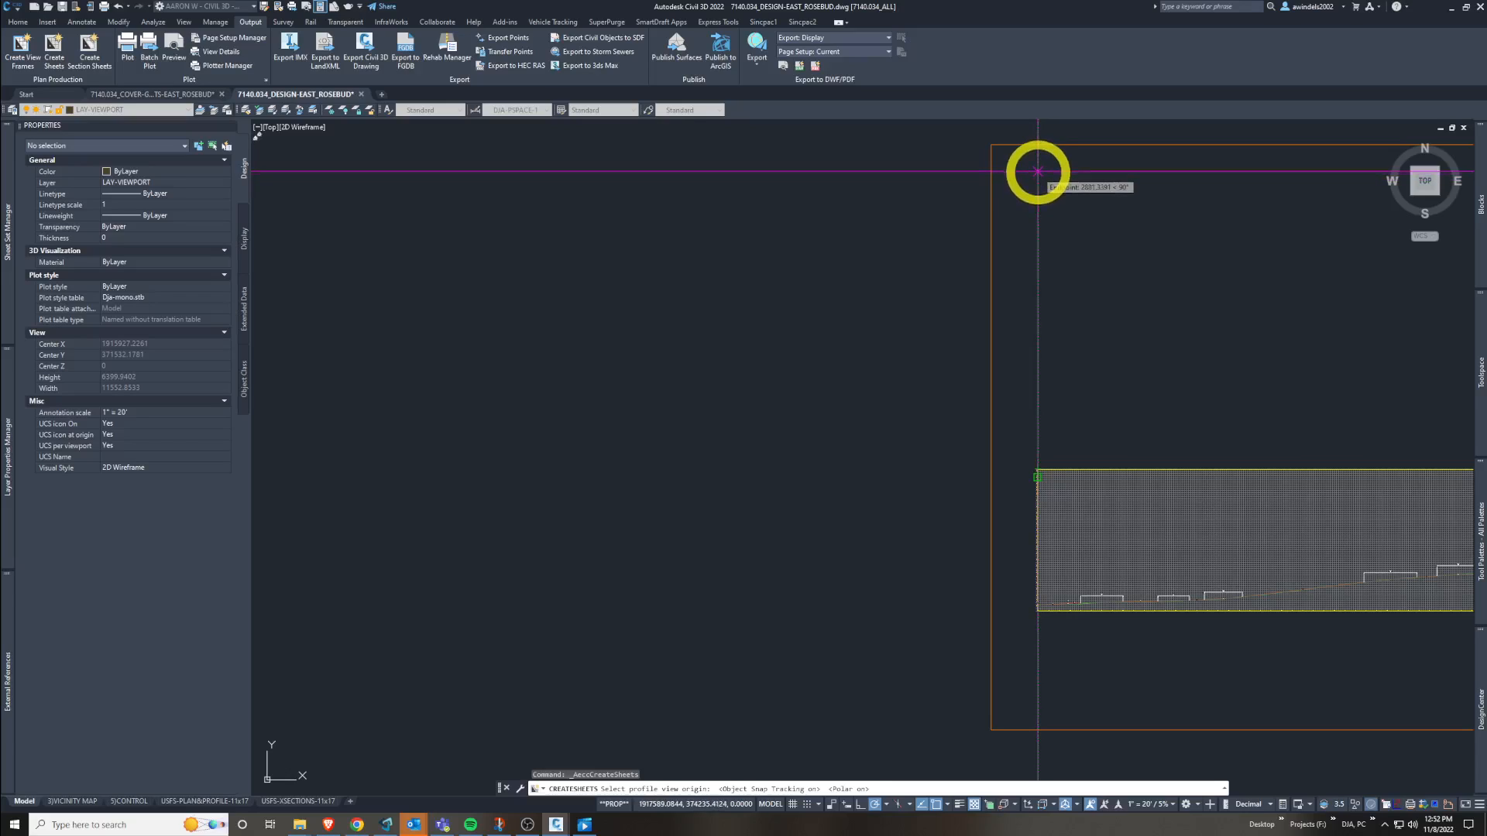
{"action": "left_click", "coordinate": [1148, 324]}
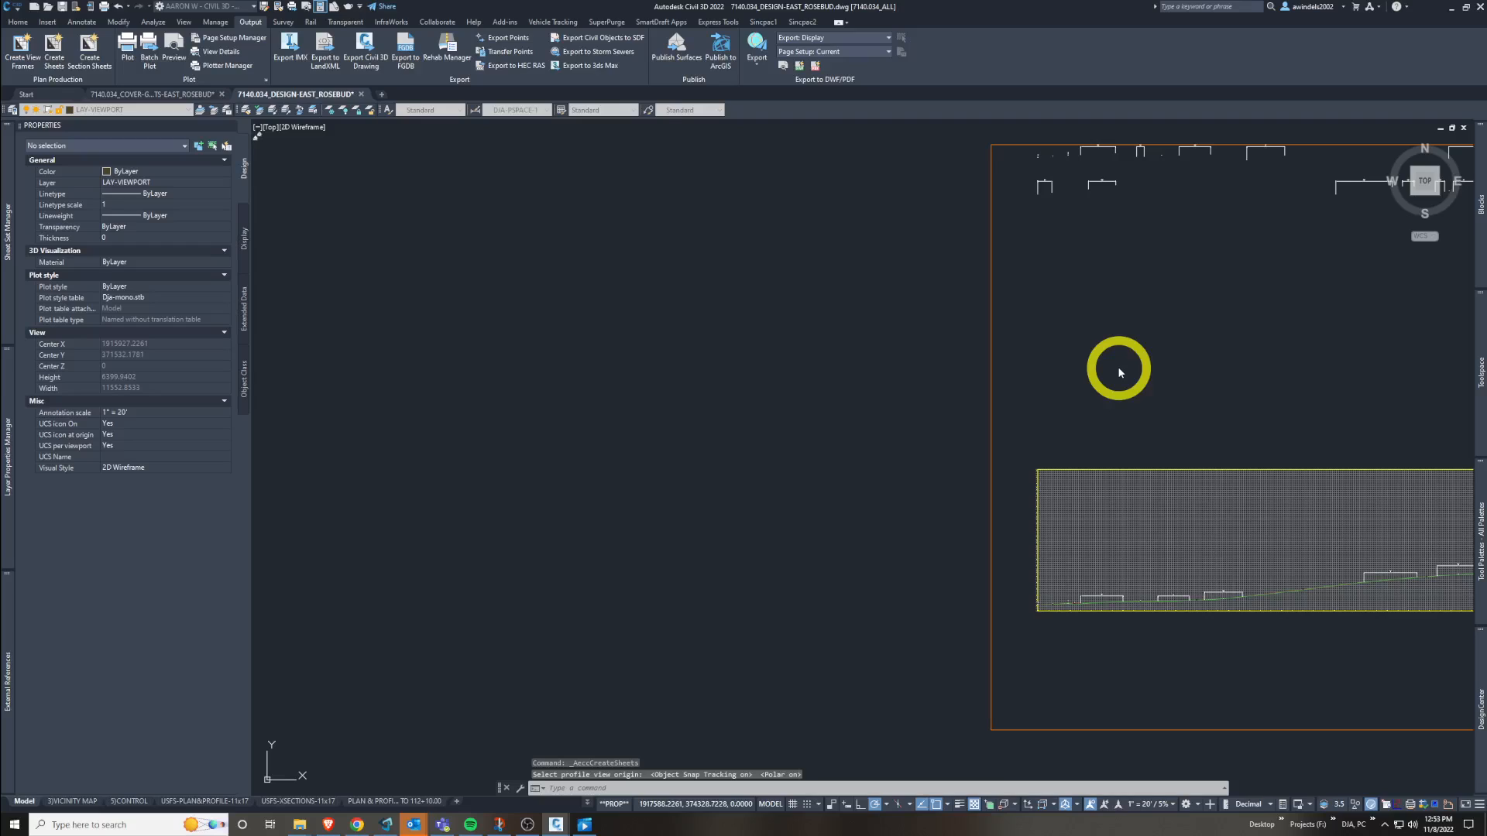
- Inspect the newly placed profile views and regenerate the whole model with REGENALL
{"action": "middle_click_drag", "start_coordinate": [1131, 371], "coordinate": [929, 447]}
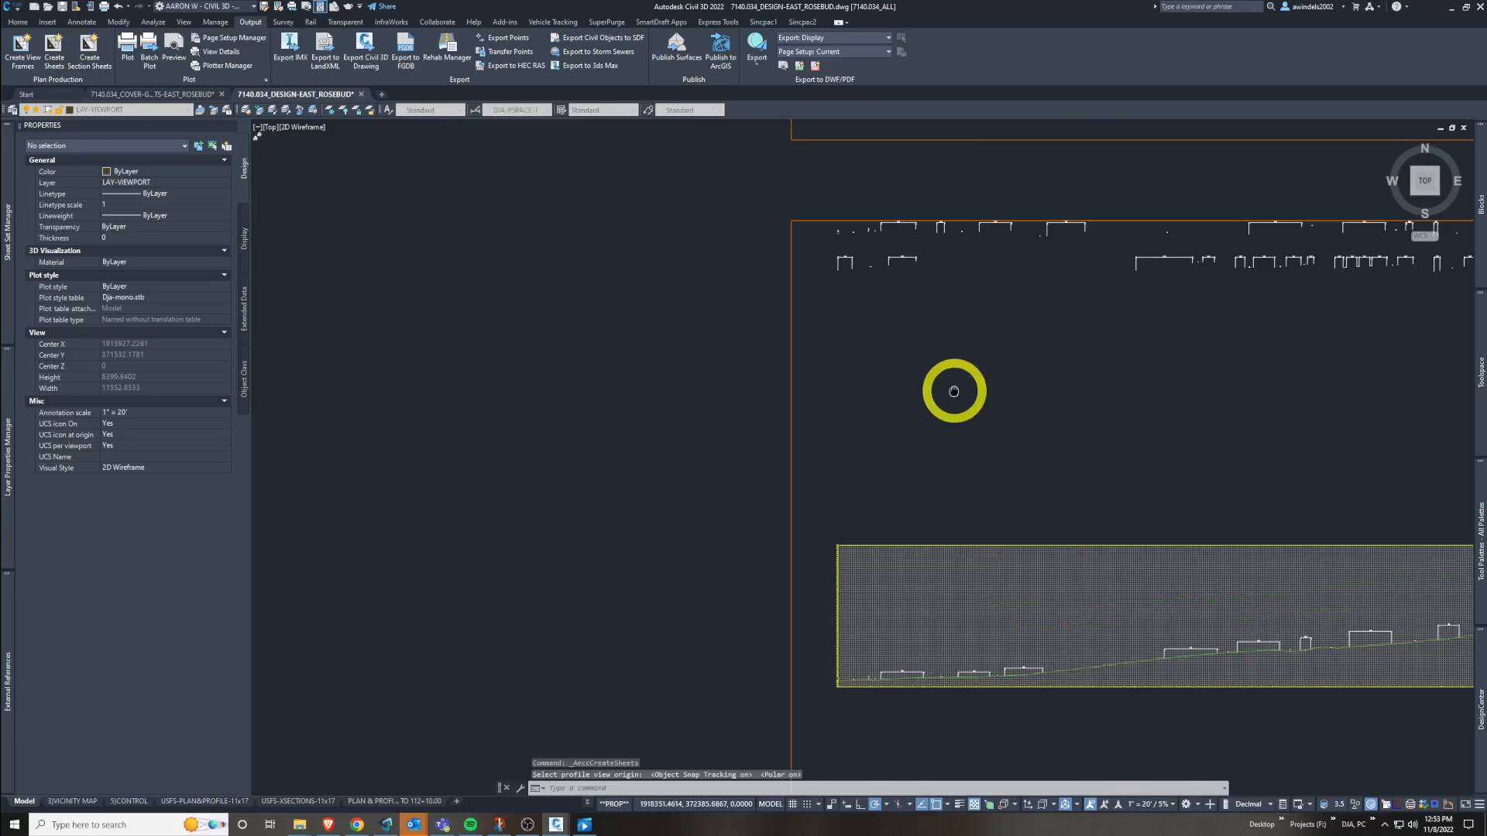
{"action": "middle_click_drag", "start_coordinate": [1038, 348], "coordinate": [787, 468]}
{"action": "scroll", "coordinate": [833, 458], "scroll_direction": "up", "scroll_amount": 3}
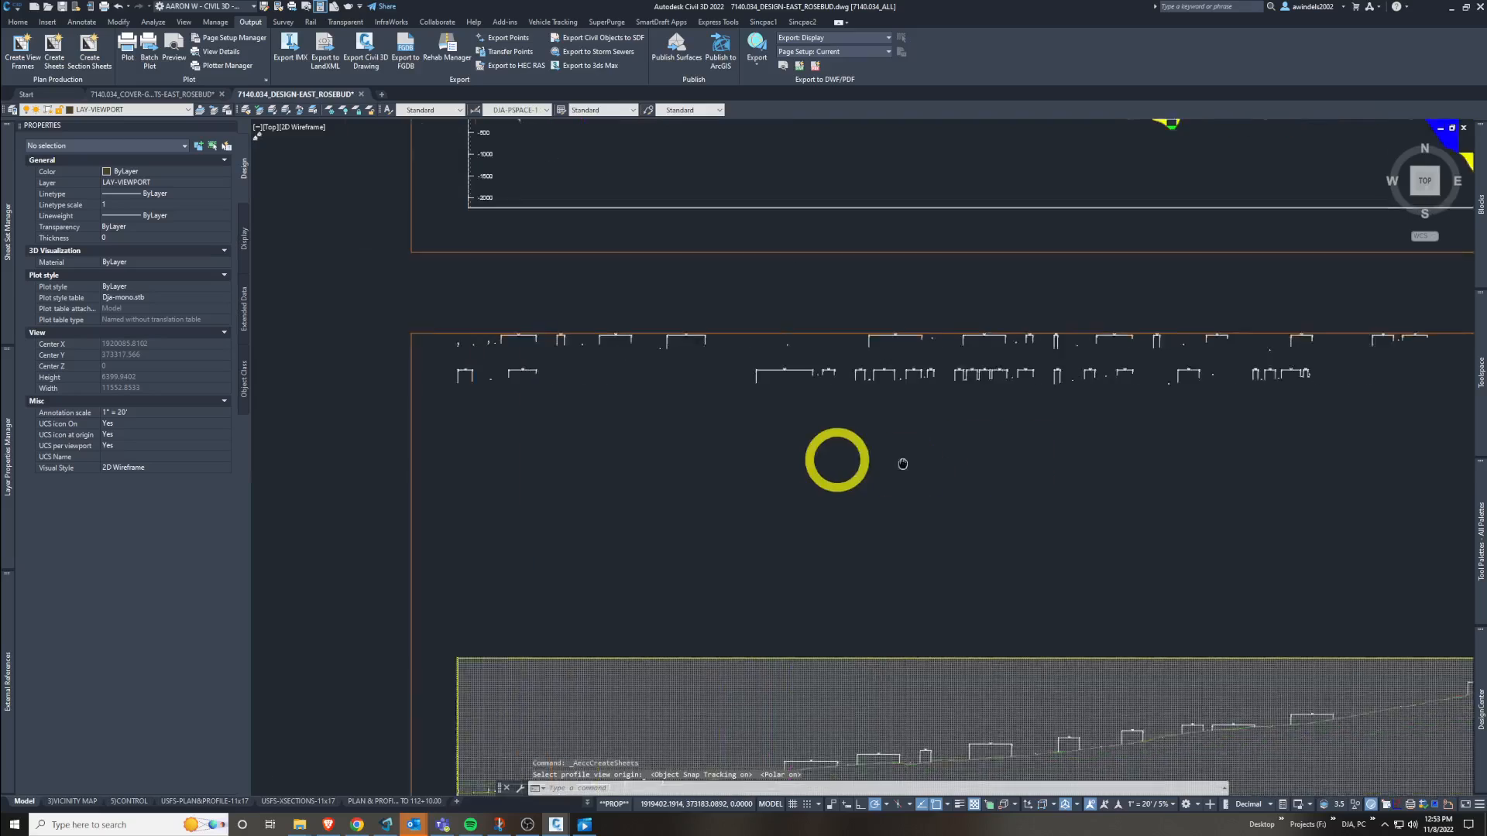
{"action": "scroll", "coordinate": [1032, 361], "scroll_direction": "up", "scroll_amount": 7}
{"action": "scroll", "coordinate": [1033, 362], "scroll_direction": "up", "scroll_amount": 2}
{"action": "scroll", "coordinate": [541, 371], "scroll_direction": "up", "scroll_amount": 4}
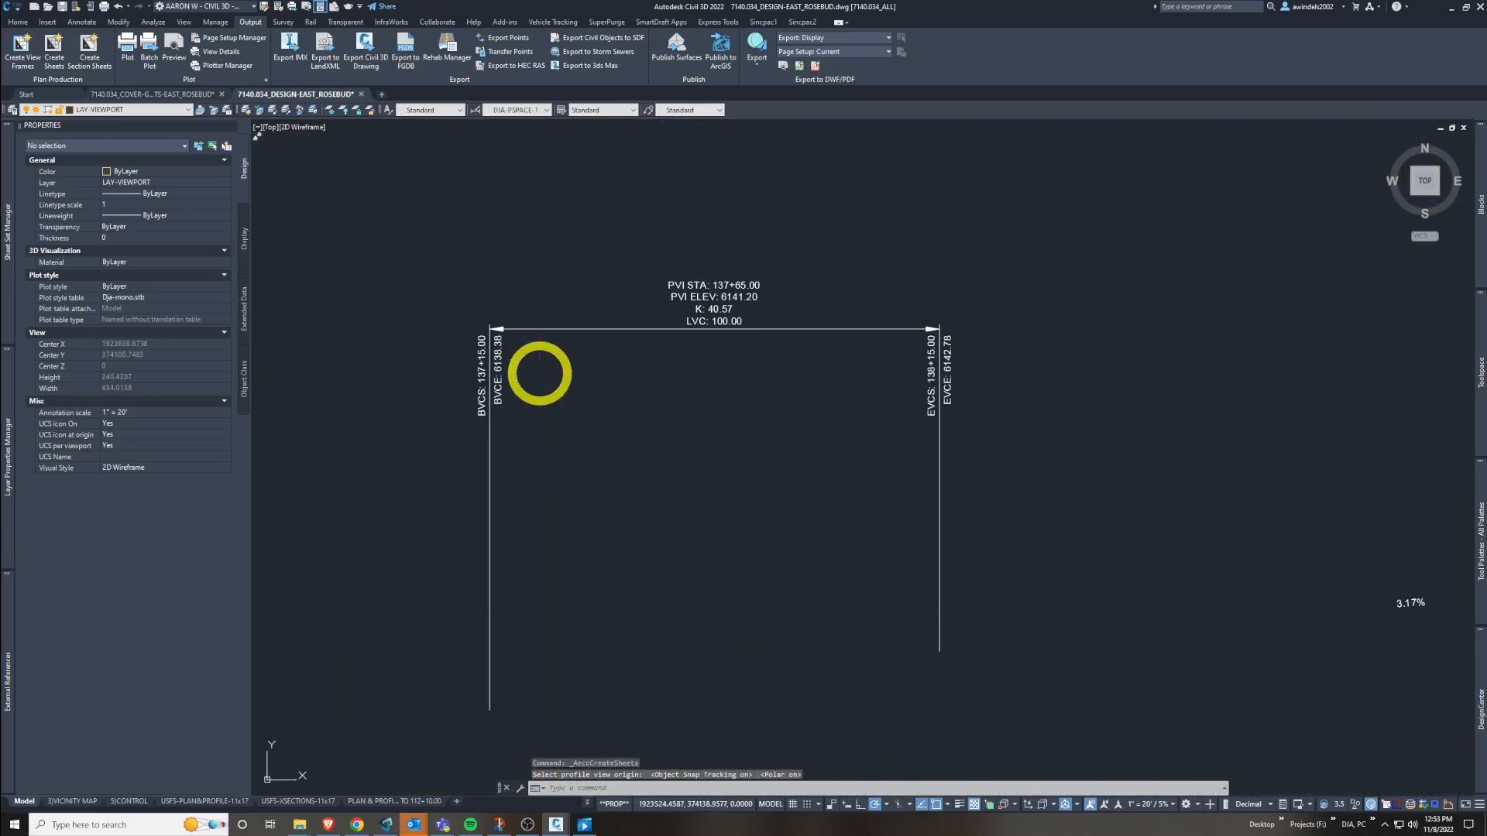
{"action": "middle_click_drag", "start_coordinate": [1344, 607], "coordinate": [956, 534]}
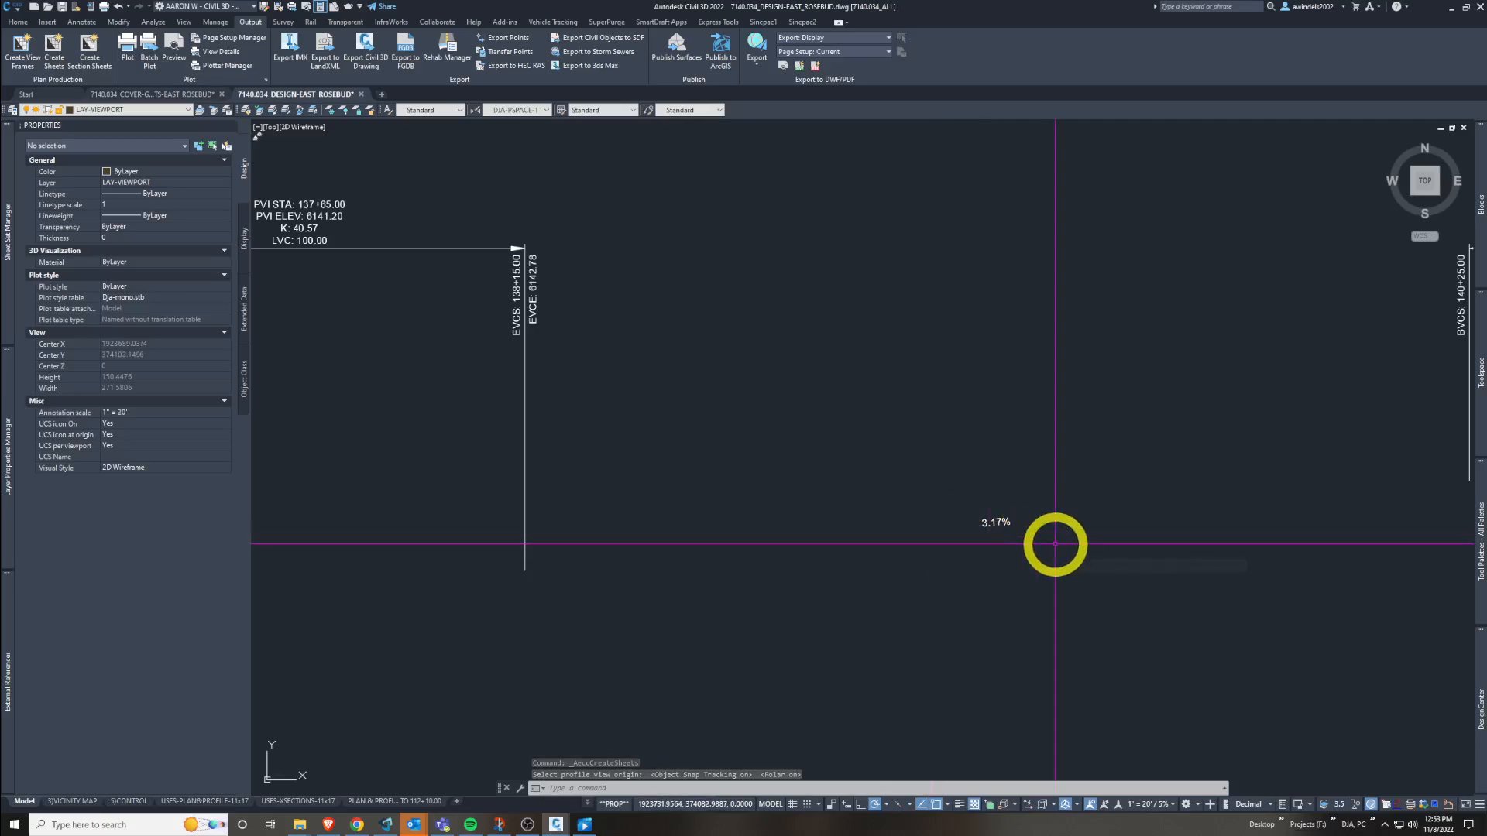
{"action": "type", "text": "REA"}
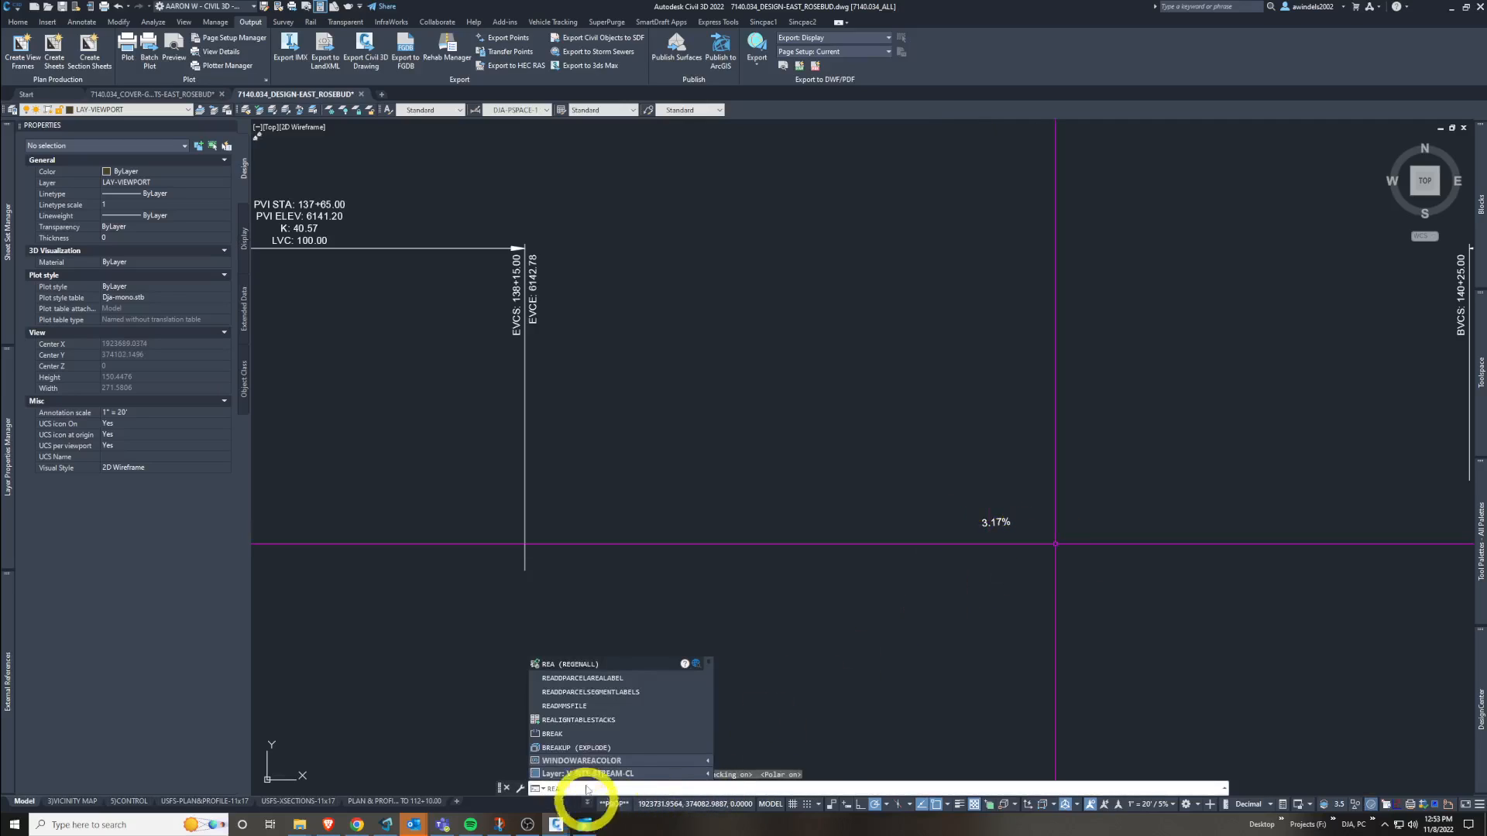
{"action": "left_click", "coordinate": [581, 664]}
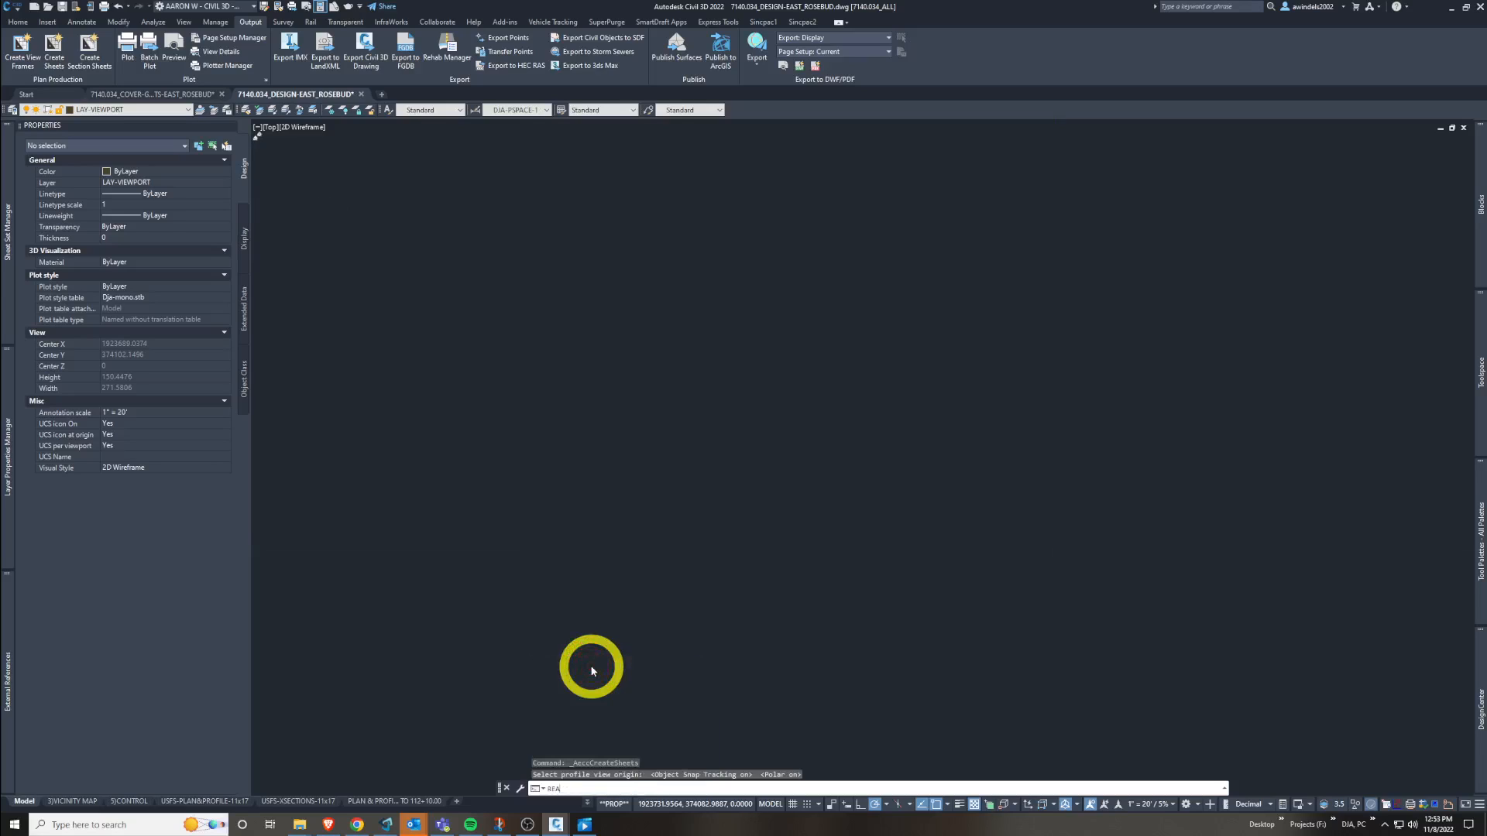
{"action": "scroll", "coordinate": [624, 550], "scroll_direction": "down", "scroll_amount": 6}
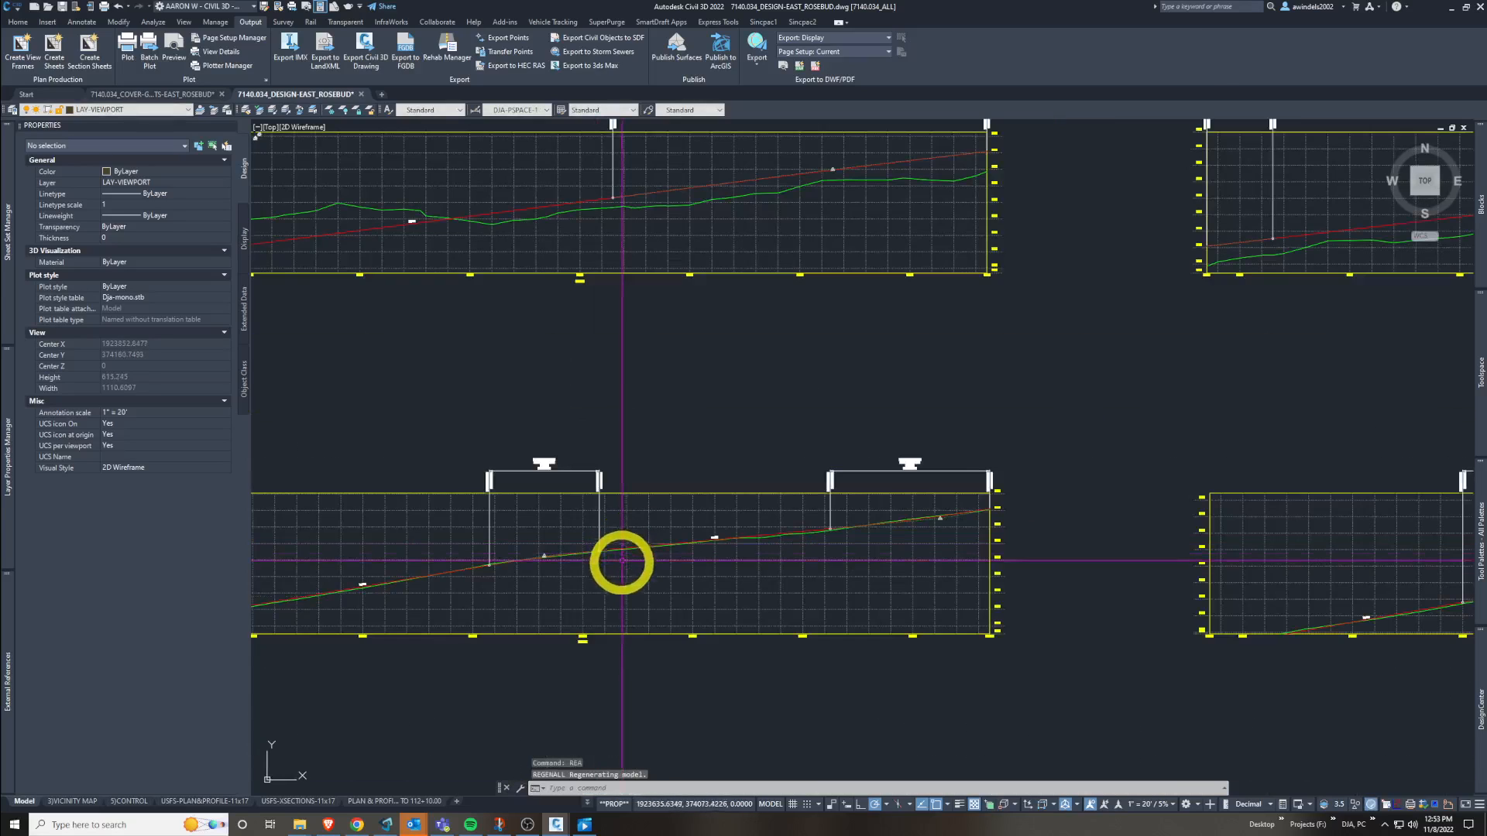
- Stretch the top edge of the orange border polyline straight up to enclose the new rows of profile views, and deselect it
{"action": "middle_click_drag", "start_coordinate": [758, 575], "coordinate": [1416, 621]}
{"action": "middle_click_drag", "start_coordinate": [1186, 621], "coordinate": [710, 475]}
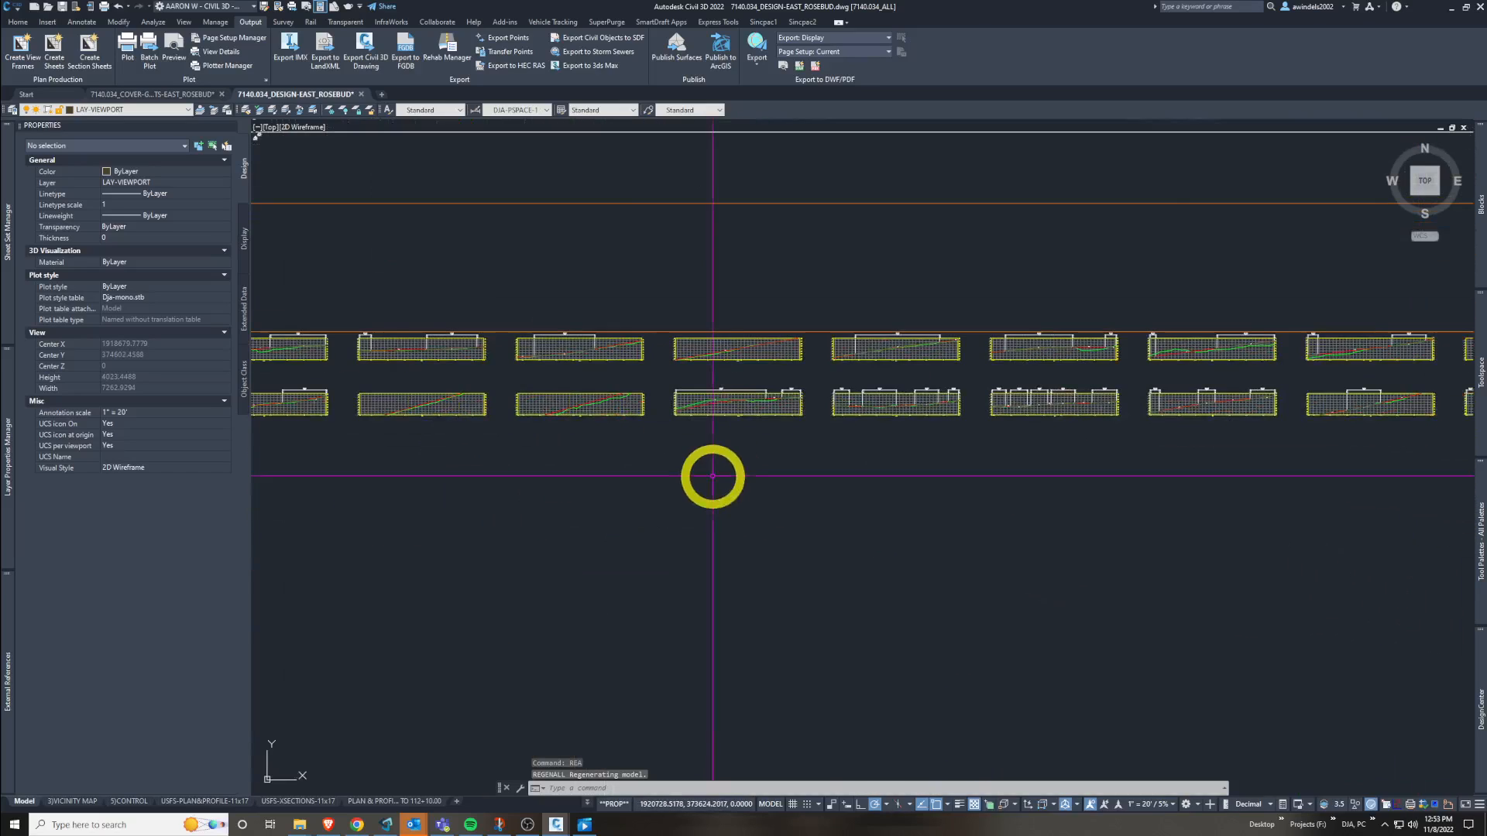
{"action": "scroll", "coordinate": [710, 475], "scroll_direction": "down", "scroll_amount": 2}
{"action": "left_click", "coordinate": [630, 528]}
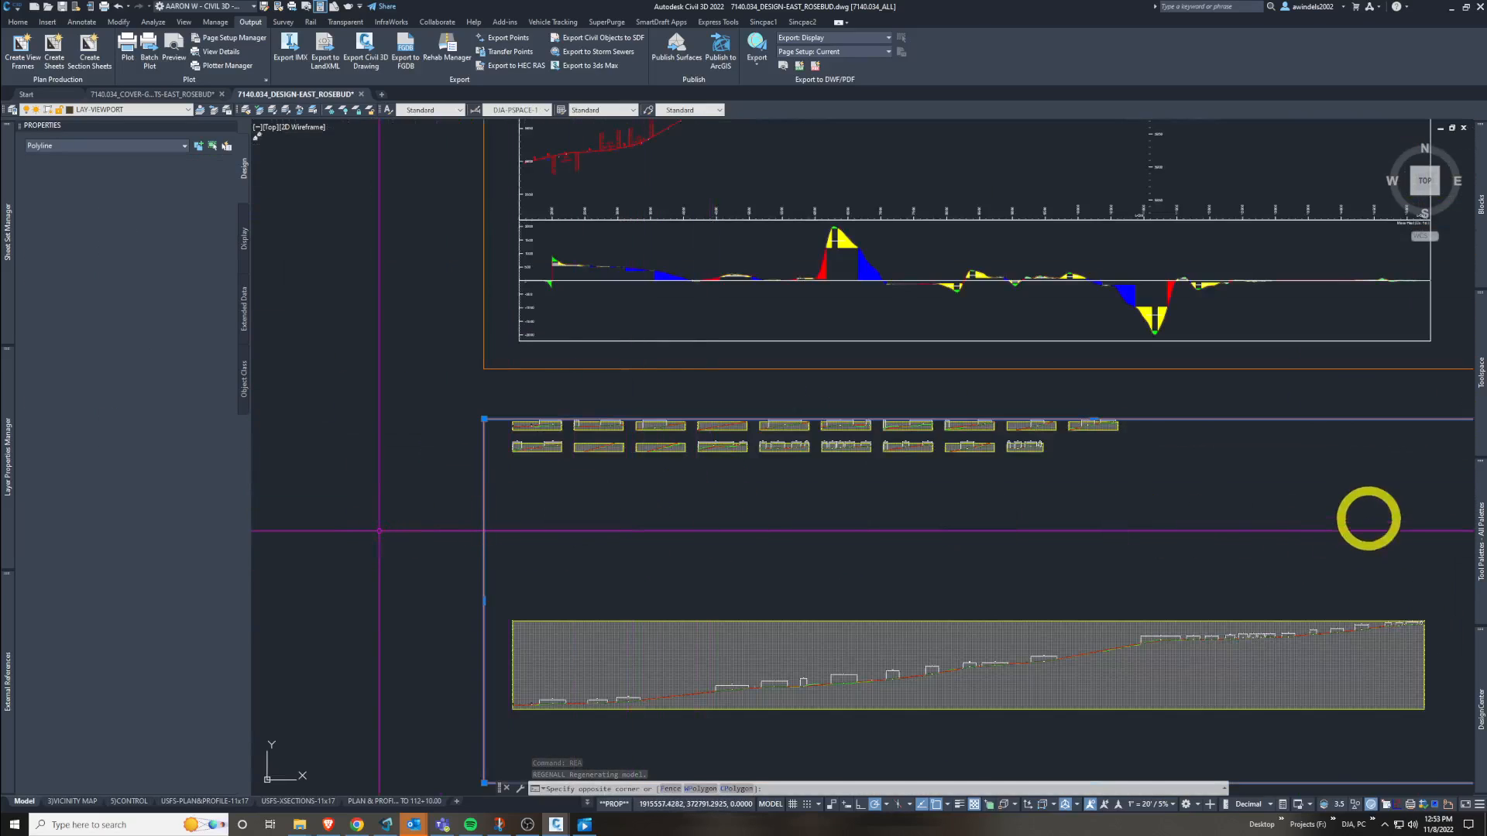
{"action": "left_click", "coordinate": [1095, 418]}
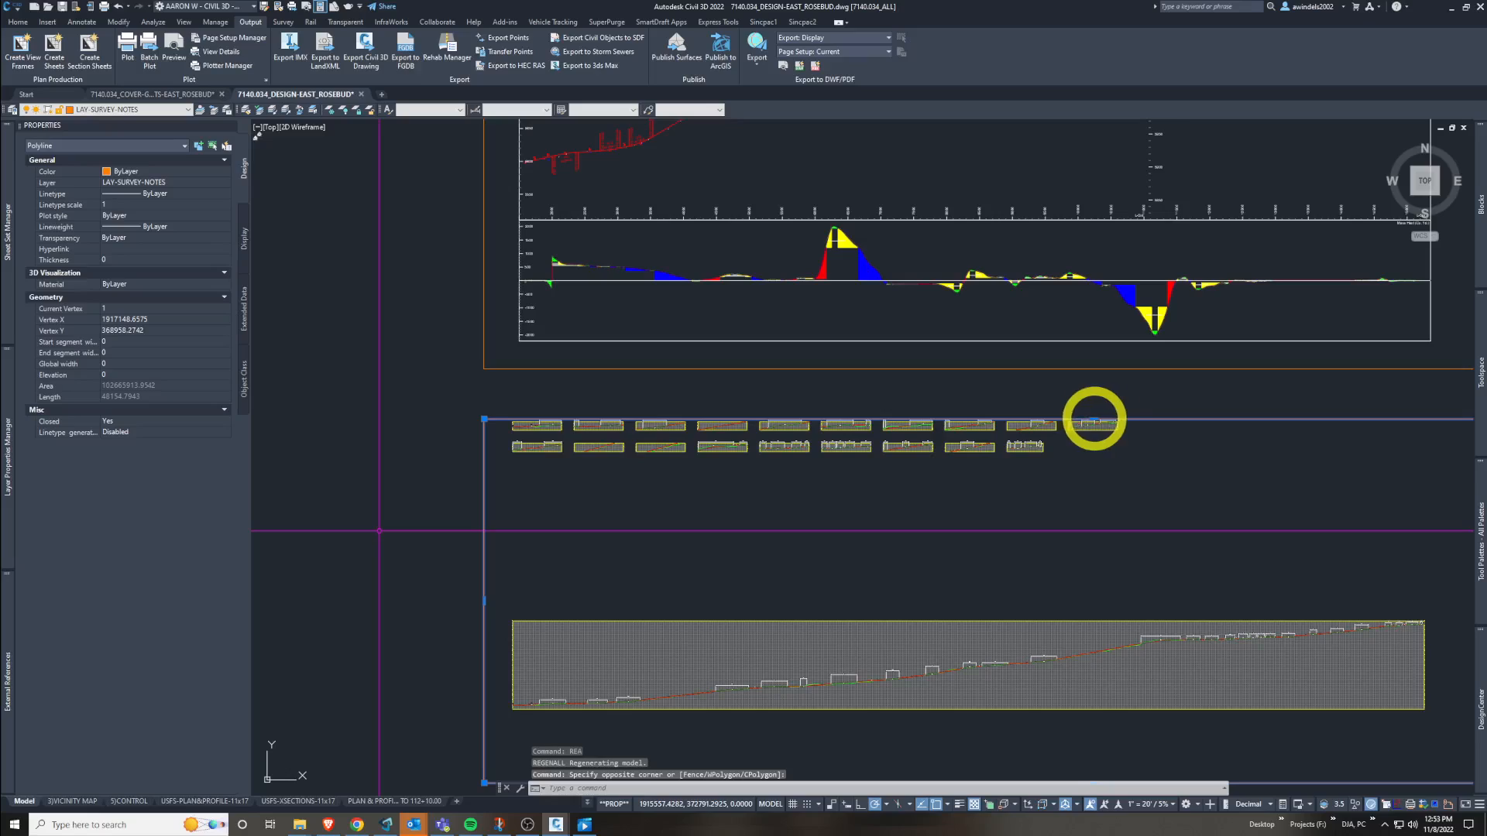
{"action": "left_click", "coordinate": [1094, 416]}
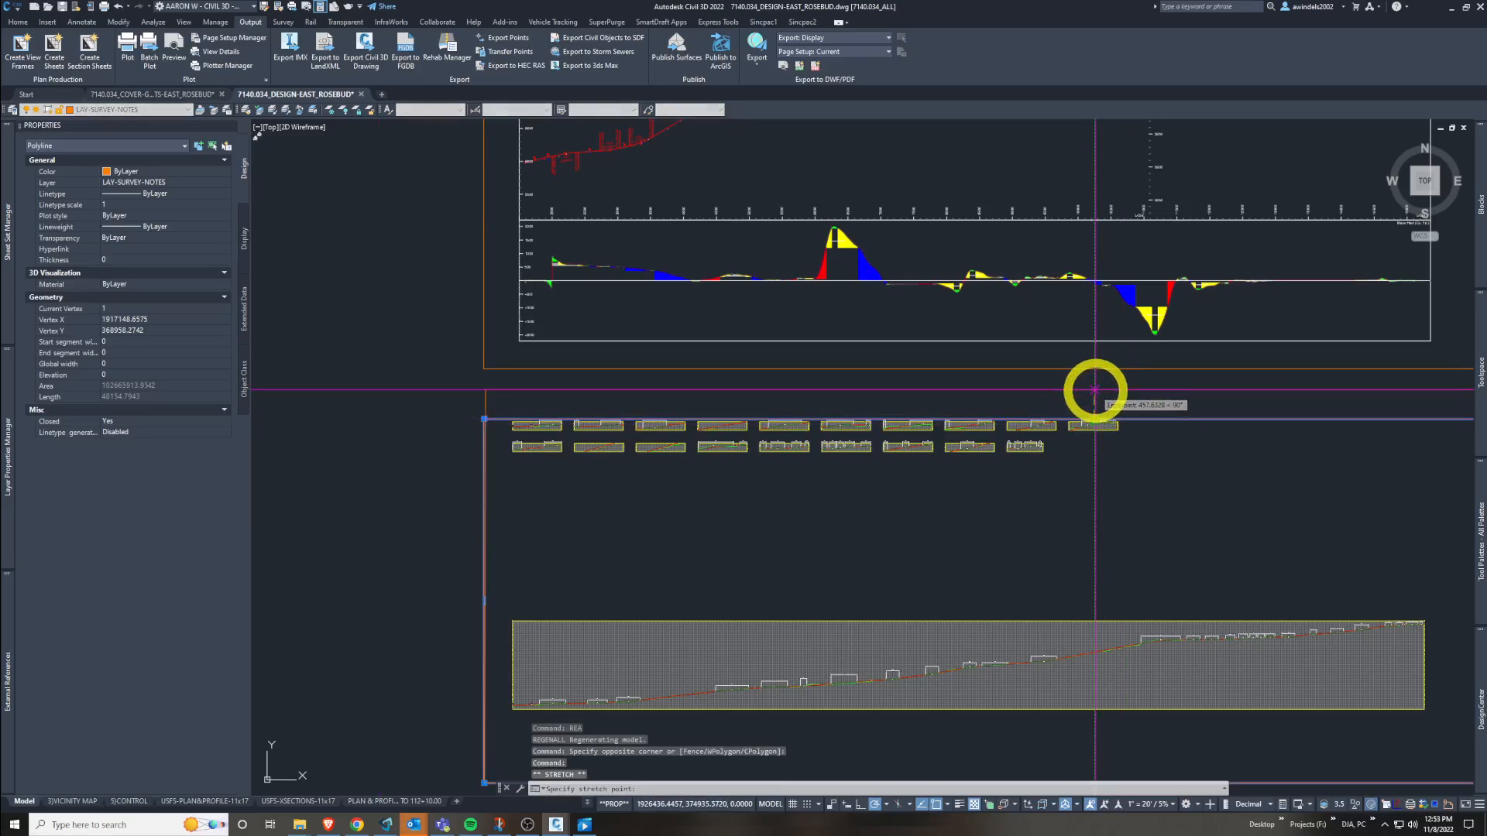
{"action": "left_click", "coordinate": [1095, 389]}
{"action": "scroll", "coordinate": [492, 420], "scroll_direction": "up", "scroll_amount": 2}
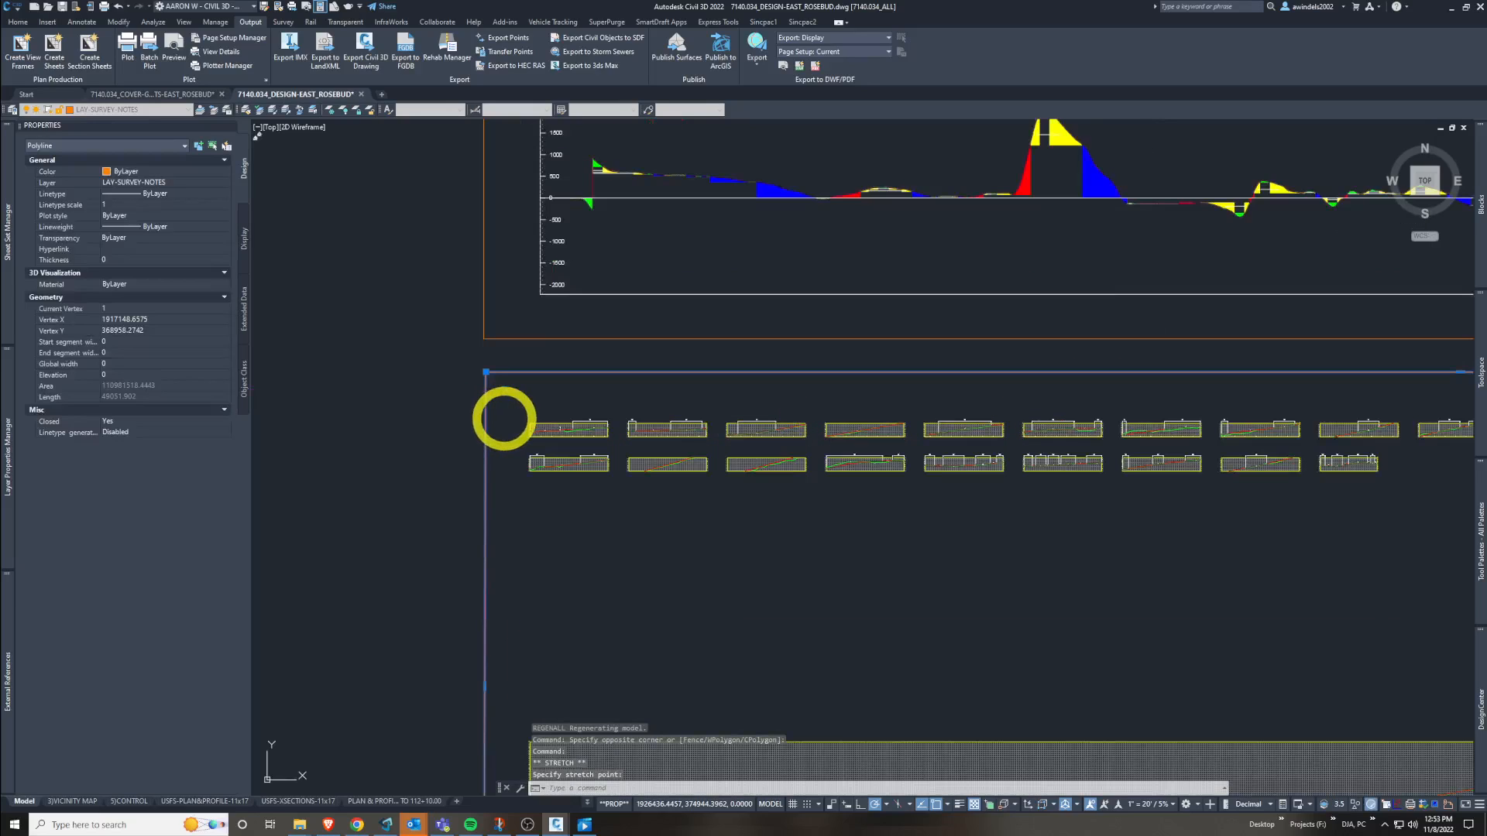
{"action": "key", "text": "Escape"}
- Check the start and end stations of the first two profile views in the upper row for continuity
{"action": "scroll", "coordinate": [503, 418], "scroll_direction": "up", "scroll_amount": 4}
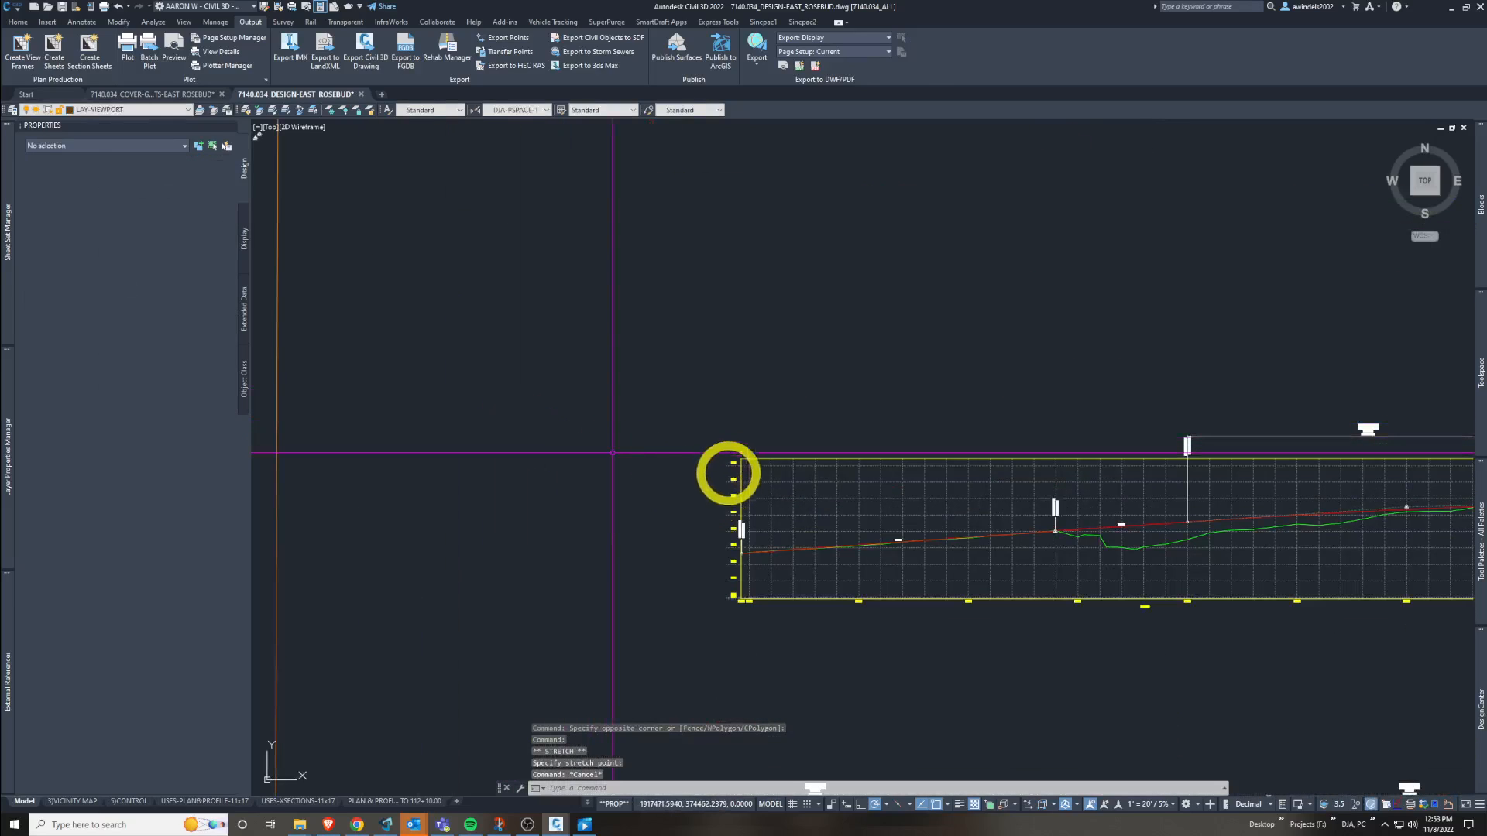
{"action": "scroll", "coordinate": [735, 455], "scroll_direction": "down", "scroll_amount": 5}
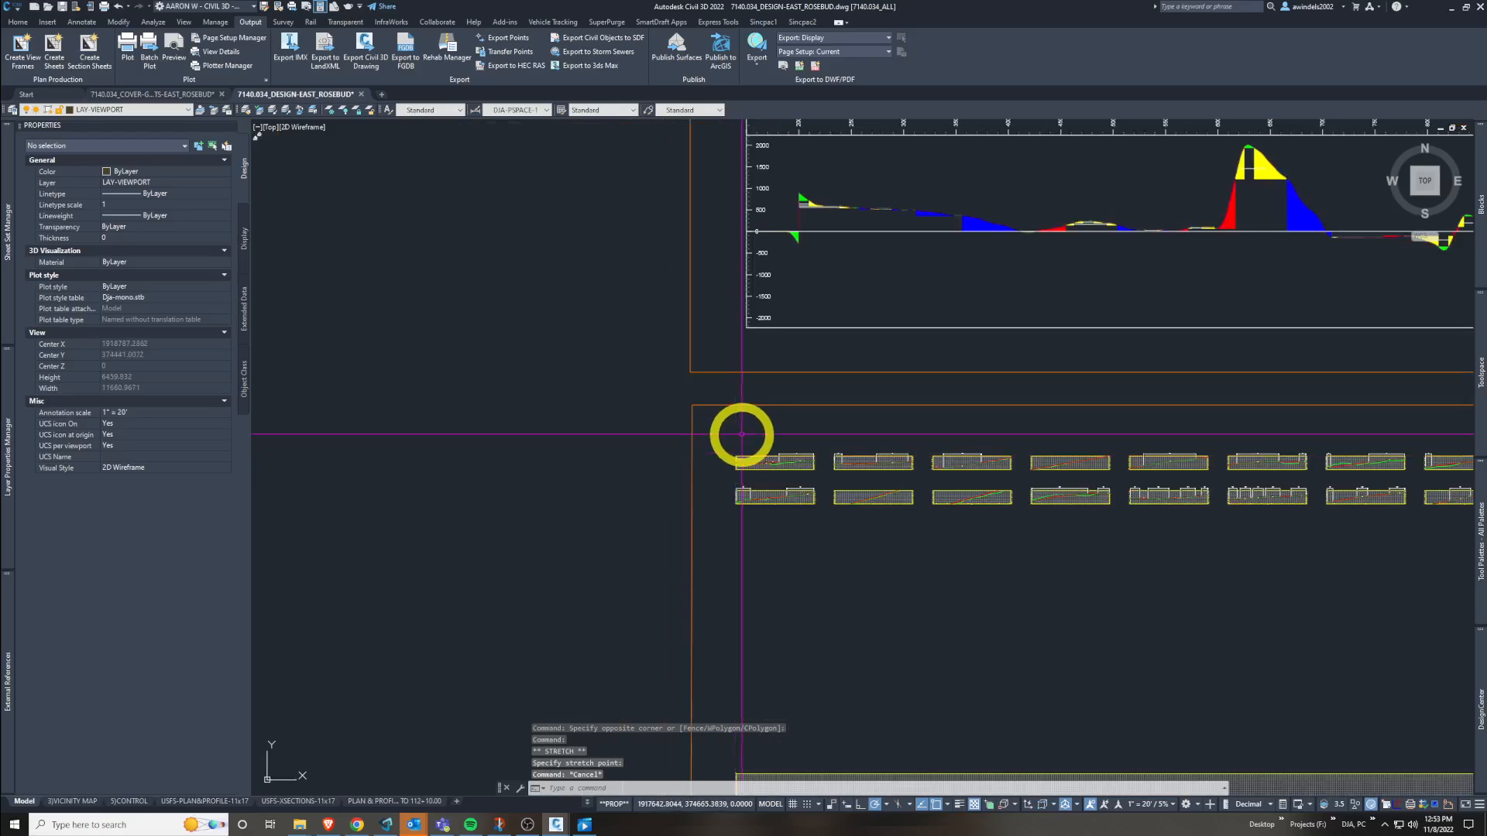
{"action": "mouse_move", "coordinate": [736, 434]}
{"action": "left_mouse_down"}
{"action": "mouse_move", "coordinate": [1084, 425]}
{"action": "mouse_move", "coordinate": [717, 431]}
{"action": "mouse_move", "coordinate": [728, 428]}
{"action": "mouse_move", "coordinate": [713, 561]}
{"action": "left_mouse_up"}
{"action": "scroll", "coordinate": [777, 432], "scroll_direction": "up", "scroll_amount": 6}
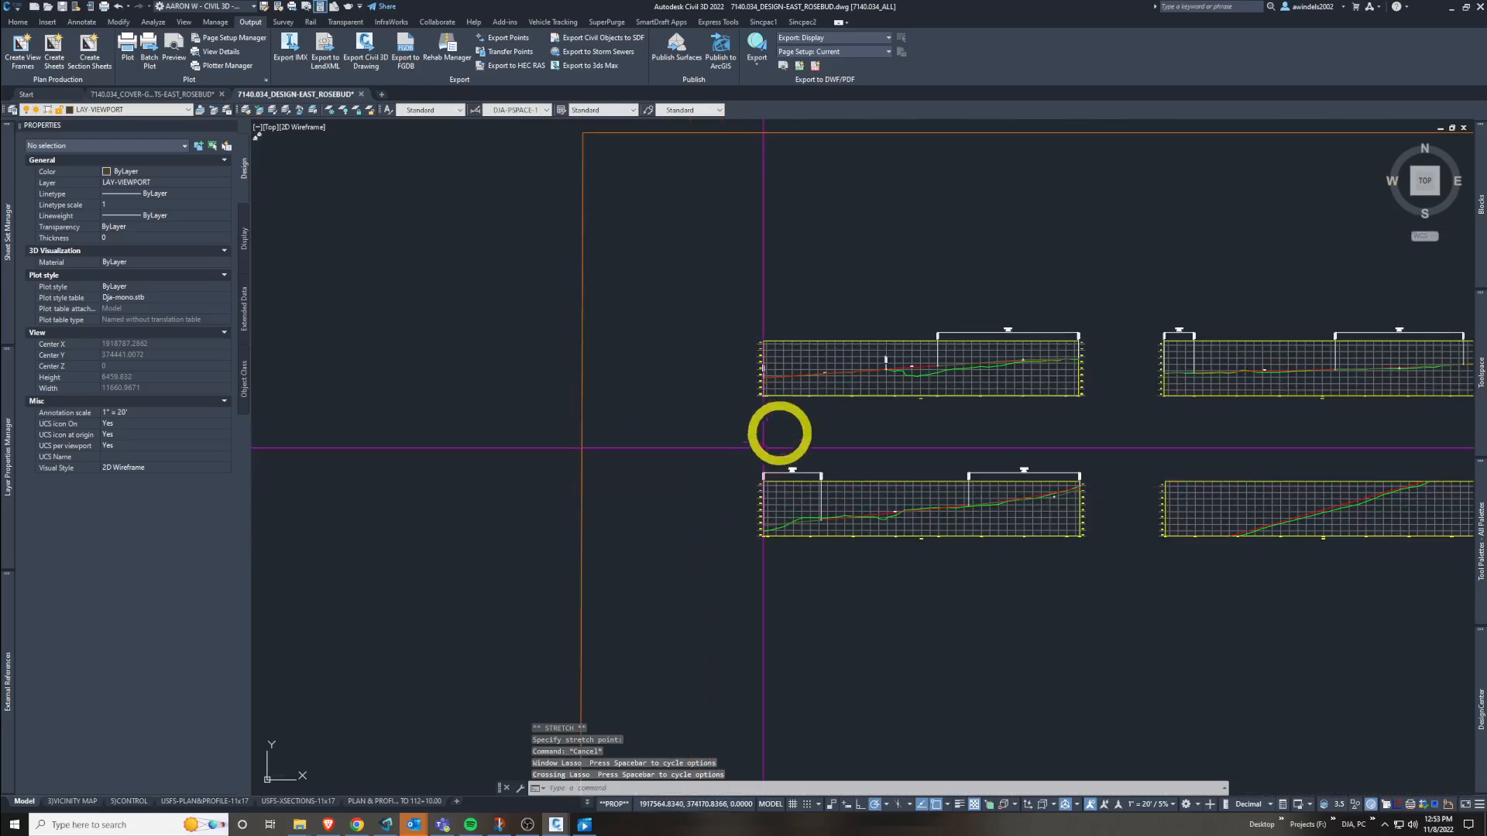
{"action": "scroll", "coordinate": [758, 413], "scroll_direction": "up", "scroll_amount": 8}
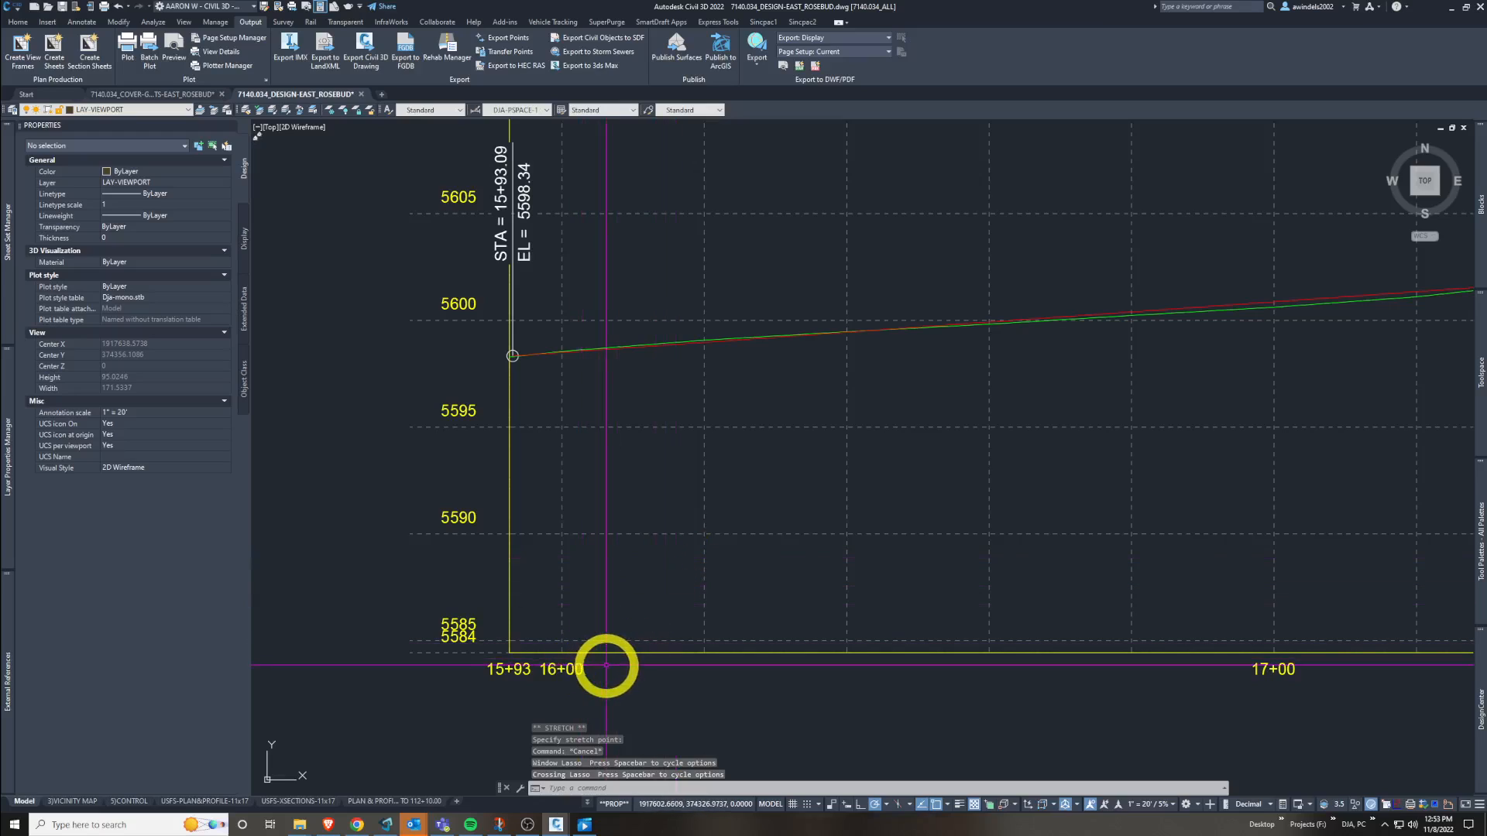
{"action": "scroll", "coordinate": [600, 654], "scroll_direction": "down", "scroll_amount": 6}
{"action": "middle_click_drag", "start_coordinate": [1041, 648], "coordinate": [443, 627]}
{"action": "mouse_move", "coordinate": [1140, 636]}
{"action": "middle_mouse_down"}
{"action": "mouse_move", "coordinate": [595, 622]}
{"action": "mouse_move", "coordinate": [940, 620]}
{"action": "middle_mouse_up"}
{"action": "scroll", "coordinate": [1252, 674], "scroll_direction": "up", "scroll_amount": 2}
{"action": "scroll", "coordinate": [1023, 639], "scroll_direction": "up", "scroll_amount": 2}
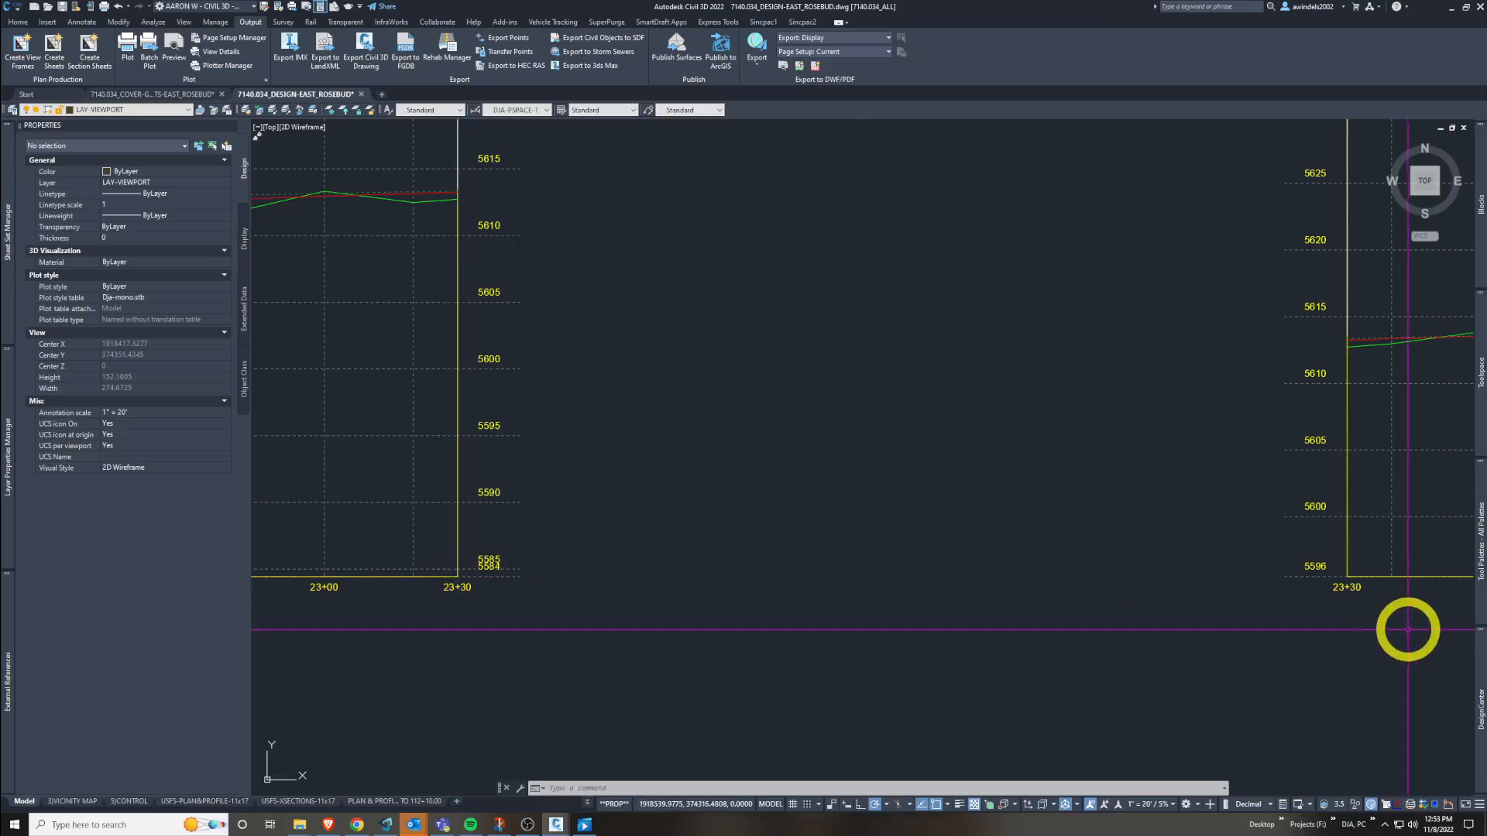
{"action": "scroll", "coordinate": [1346, 584], "scroll_direction": "down", "scroll_amount": 4}
{"action": "middle_click_drag", "start_coordinate": [1349, 584], "coordinate": [799, 541]}
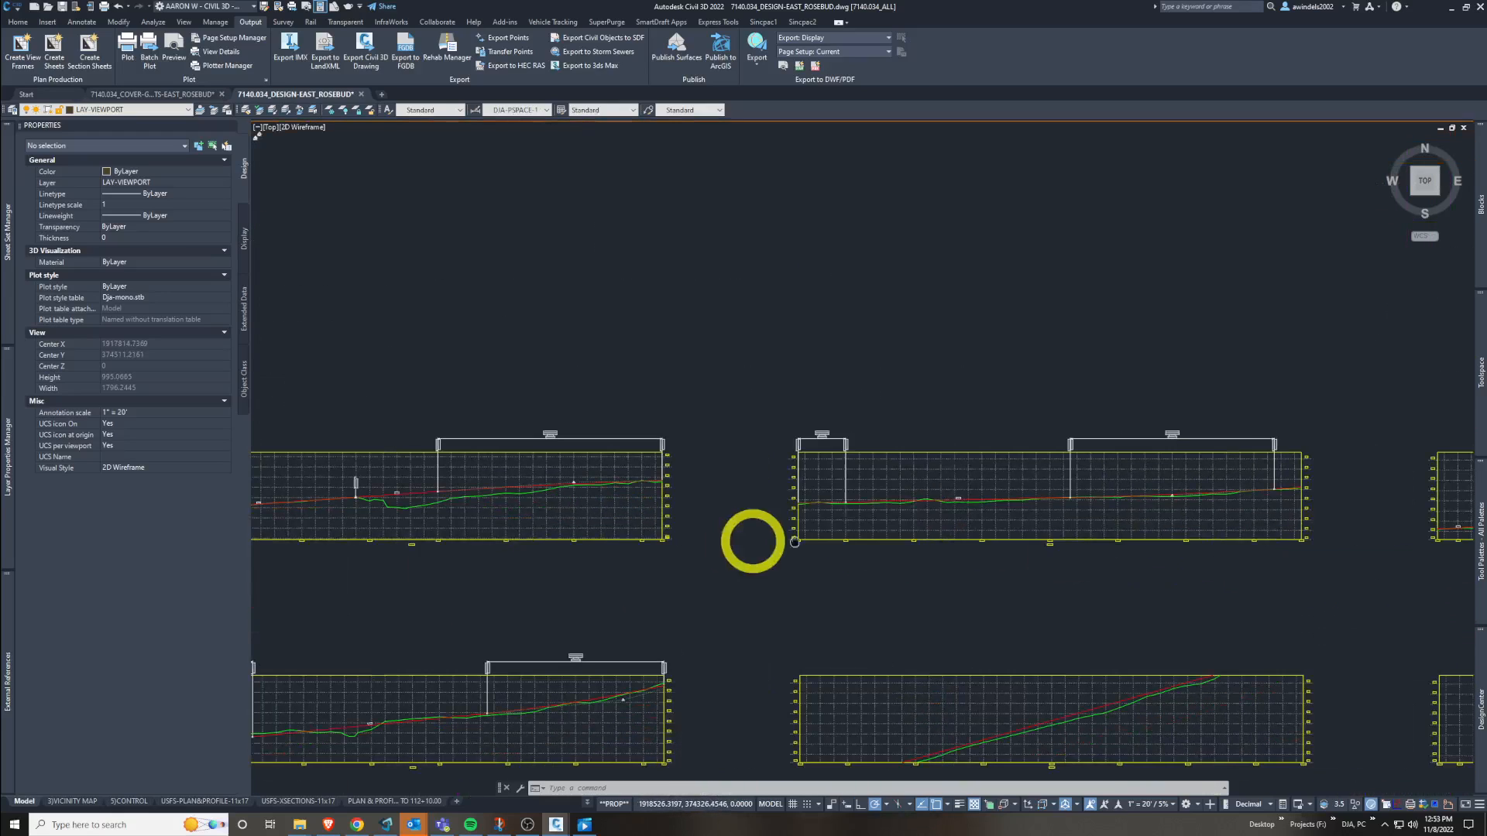
- Compare the ending station of the upper profile row with the starting station of the lower row
{"action": "middle_click_drag", "start_coordinate": [1309, 535], "coordinate": [722, 518]}
{"action": "scroll", "coordinate": [1061, 508], "scroll_direction": "down", "scroll_amount": 10}
{"action": "middle_click_drag", "start_coordinate": [1210, 514], "coordinate": [709, 511]}
{"action": "scroll", "coordinate": [1032, 504], "scroll_direction": "up", "scroll_amount": 20}
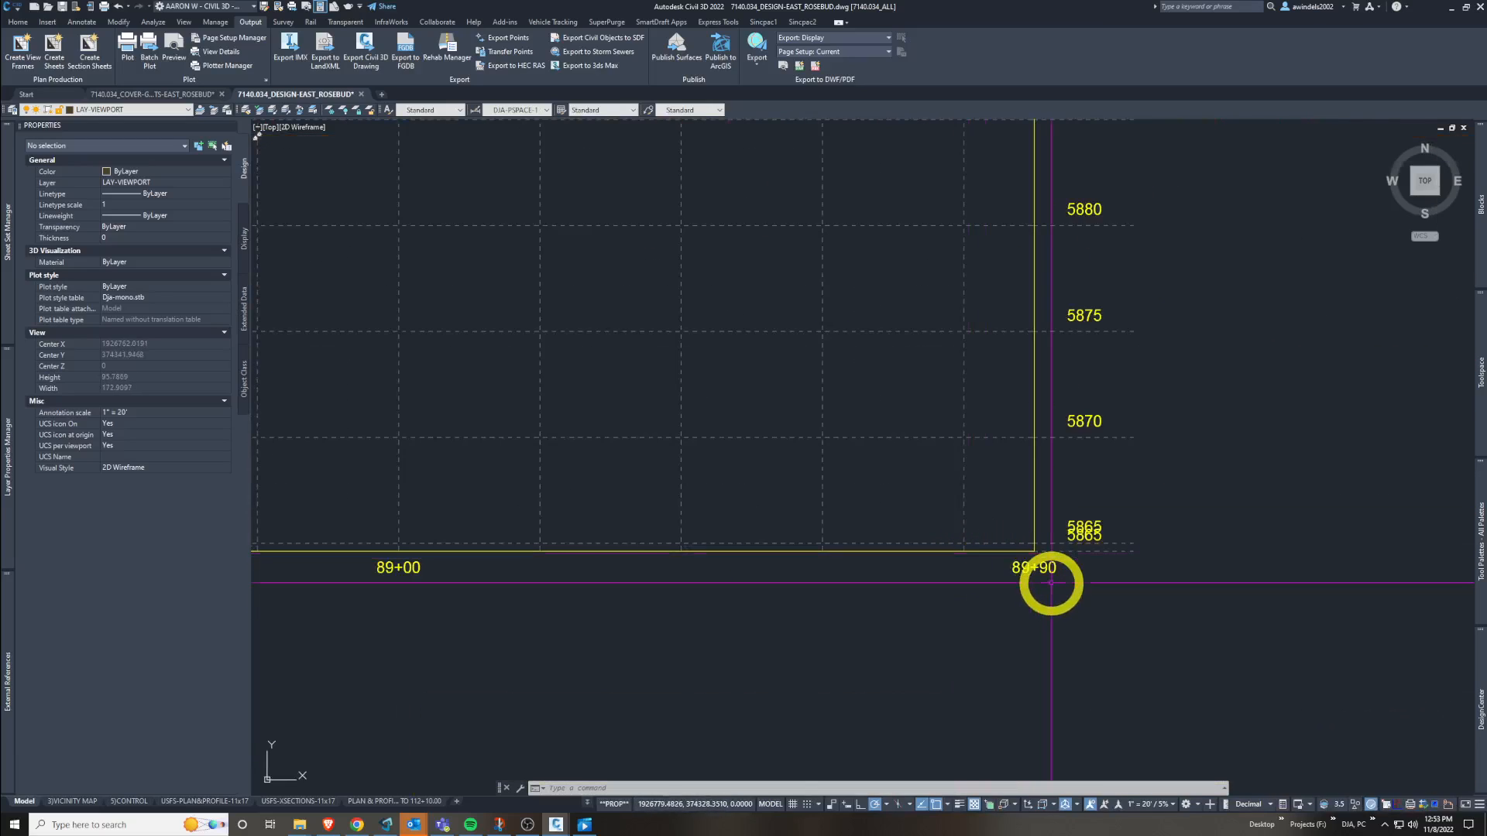
{"action": "scroll", "coordinate": [1041, 582], "scroll_direction": "down", "scroll_amount": 19}
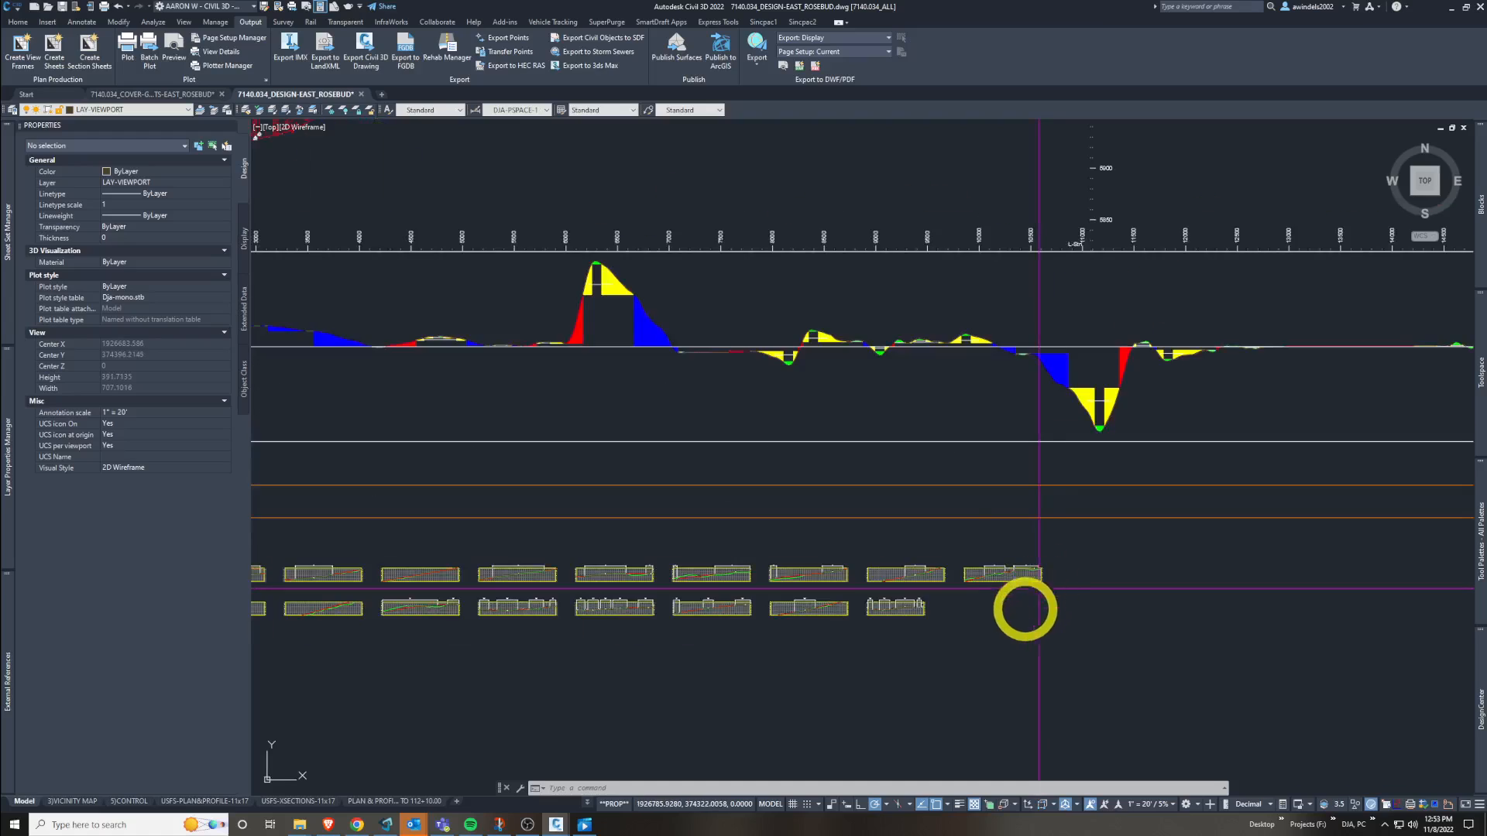
{"action": "scroll", "coordinate": [999, 580], "scroll_direction": "up", "scroll_amount": 20}
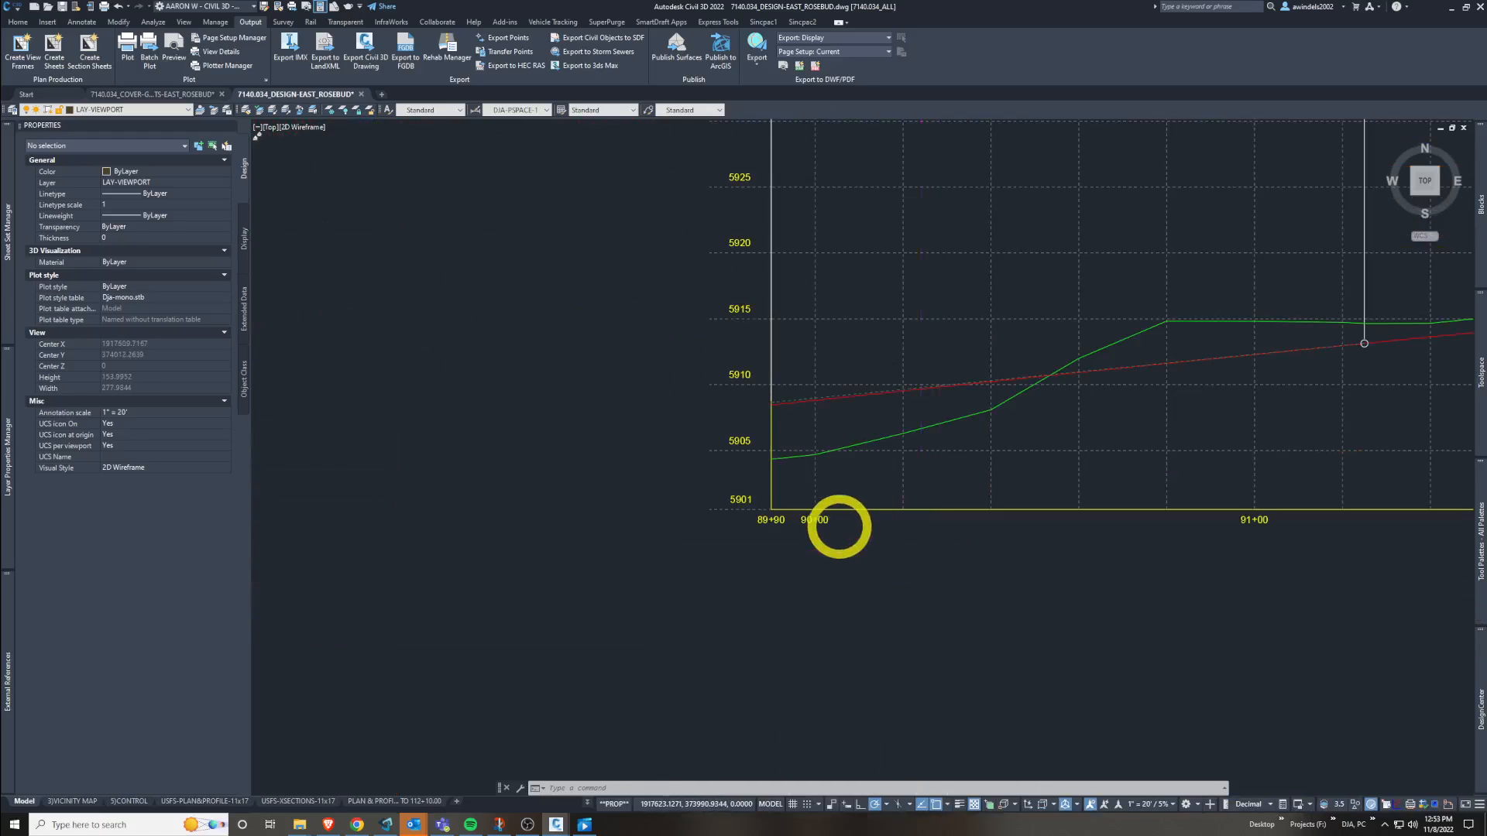
{"action": "scroll", "coordinate": [591, 477], "scroll_direction": "down", "scroll_amount": 20}
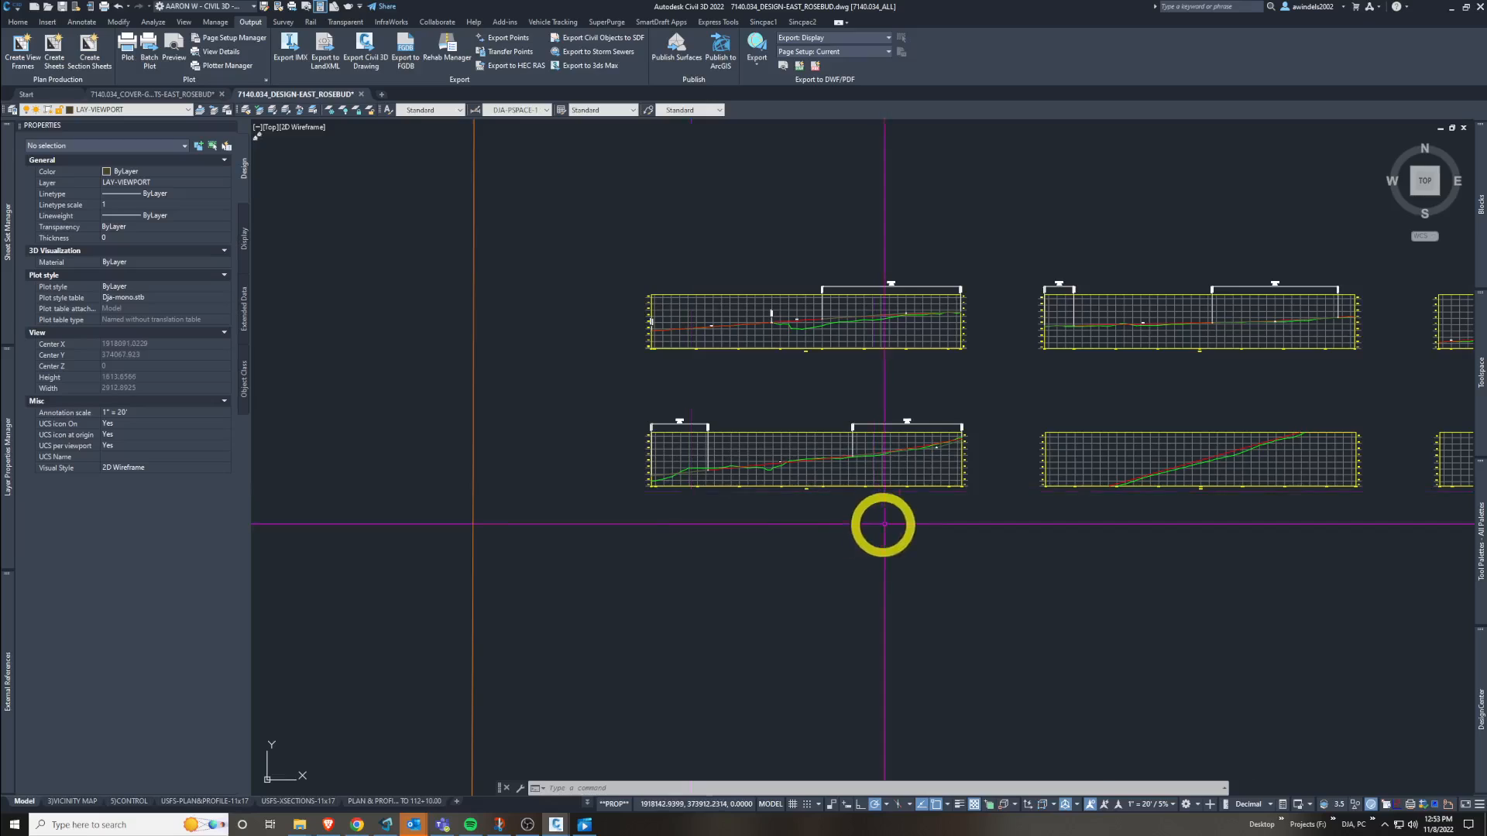
- Look through the list of generated plan and profile layouts and open PLAN & PROFILE 97+30.00 TO 104+70.00
{"action": "left_click", "coordinate": [587, 804]}
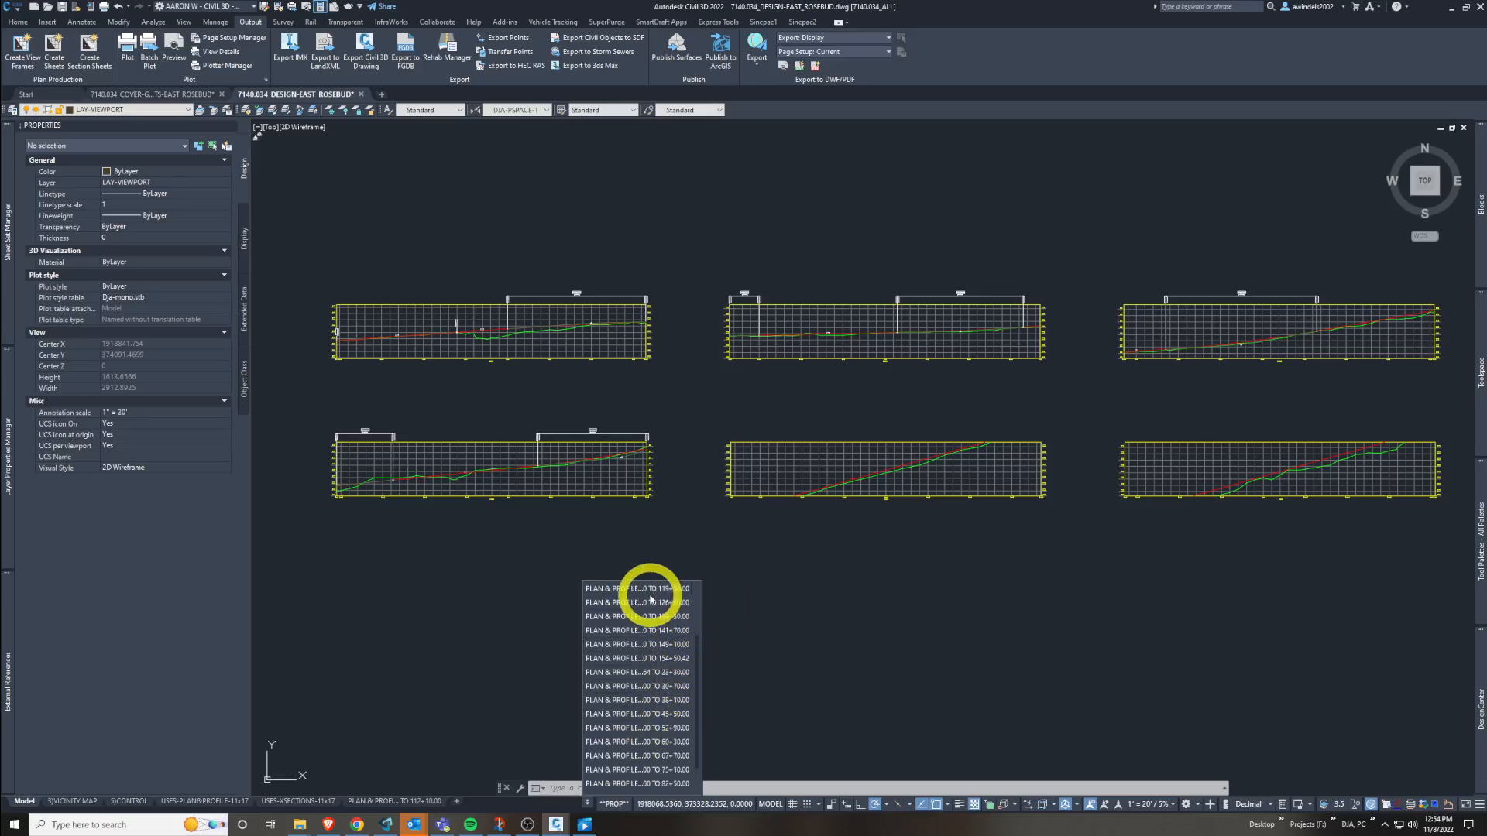
{"action": "scroll", "coordinate": [655, 601], "scroll_direction": "up", "scroll_amount": 2}
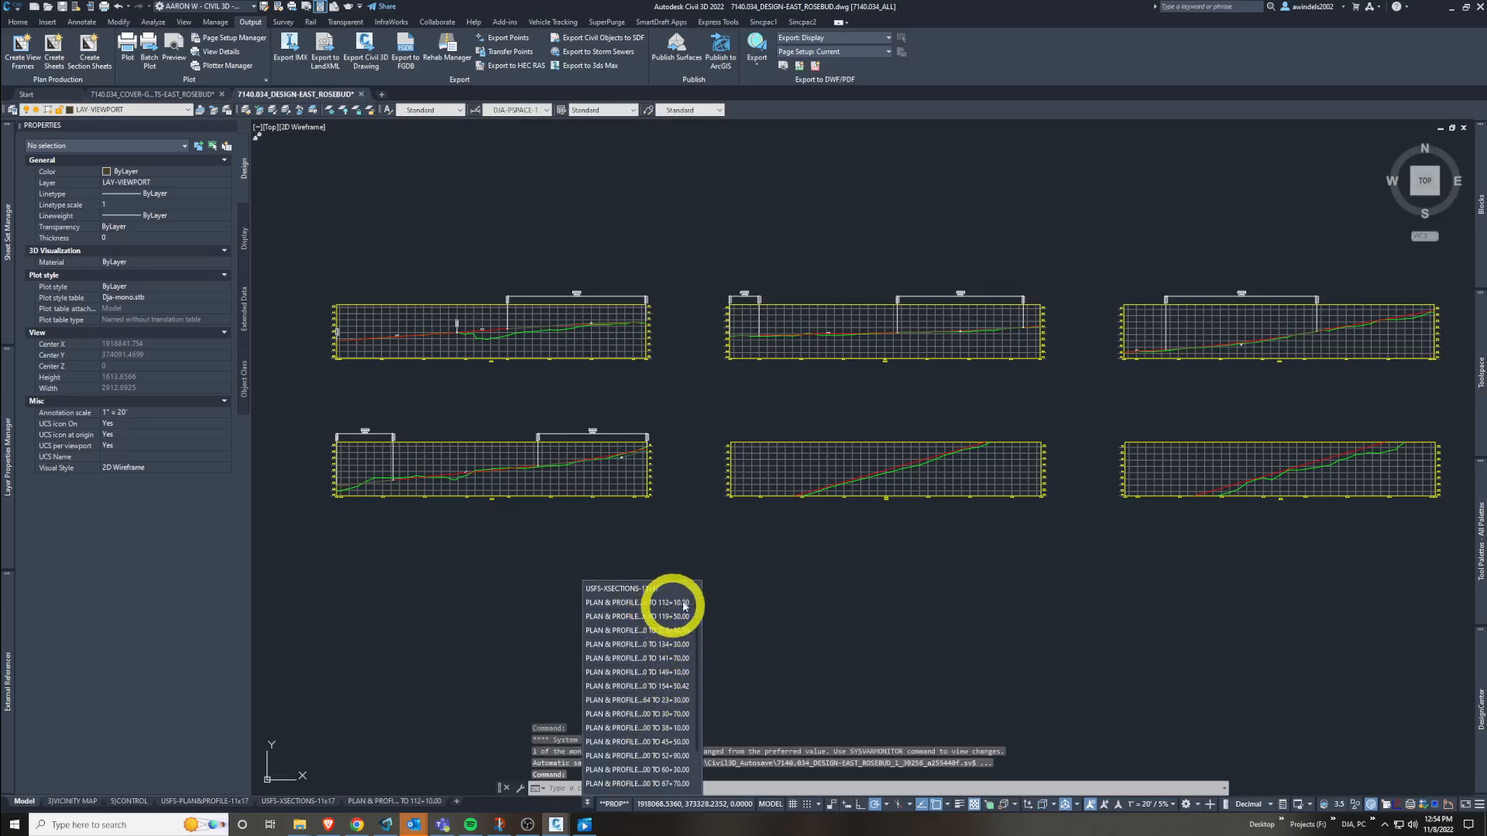
{"action": "scroll", "coordinate": [666, 681], "scroll_direction": "up", "scroll_amount": 2}
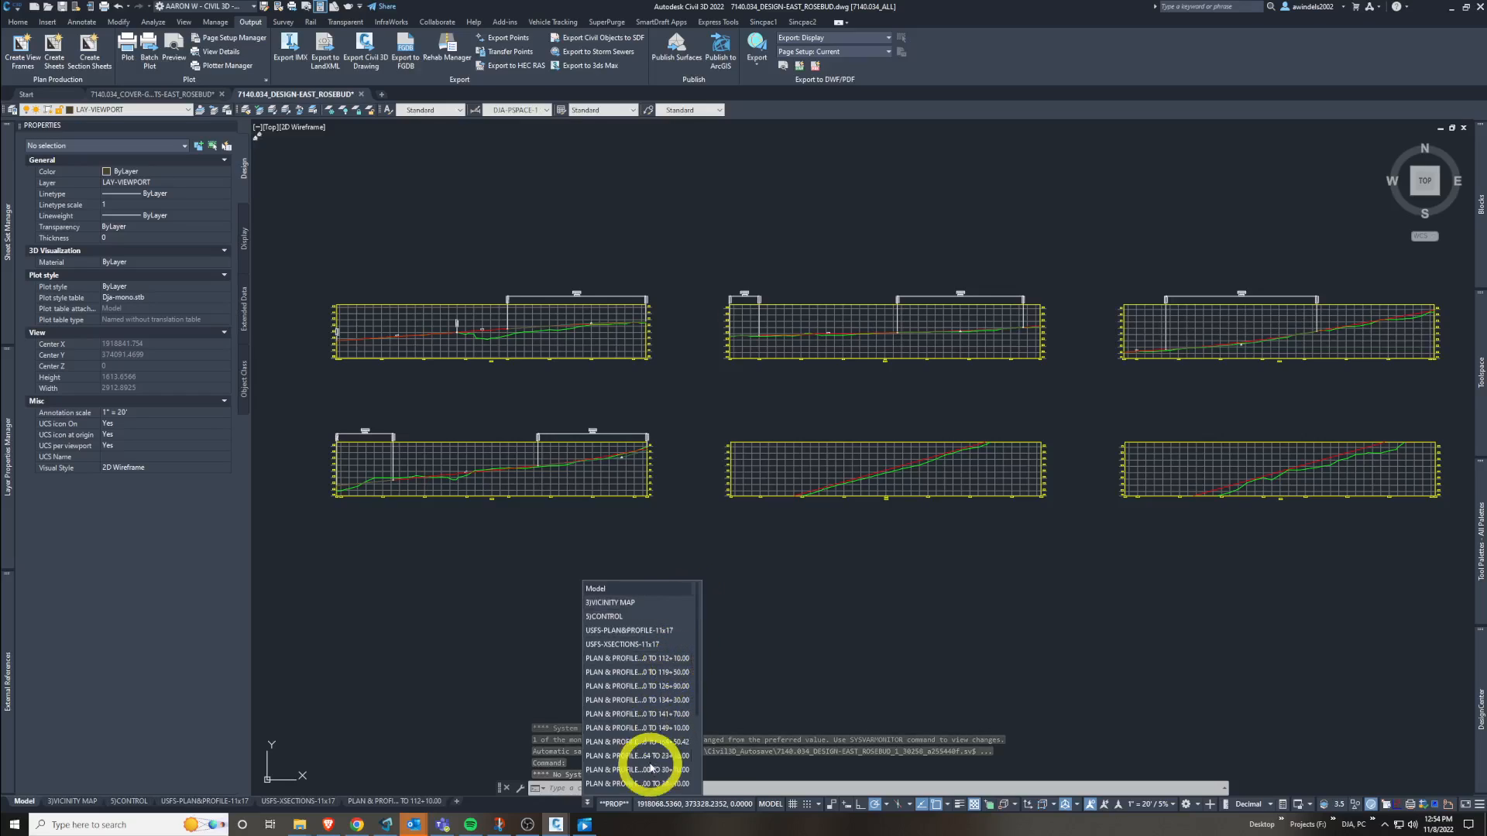
{"action": "scroll", "coordinate": [653, 731], "scroll_direction": "down", "scroll_amount": 4}
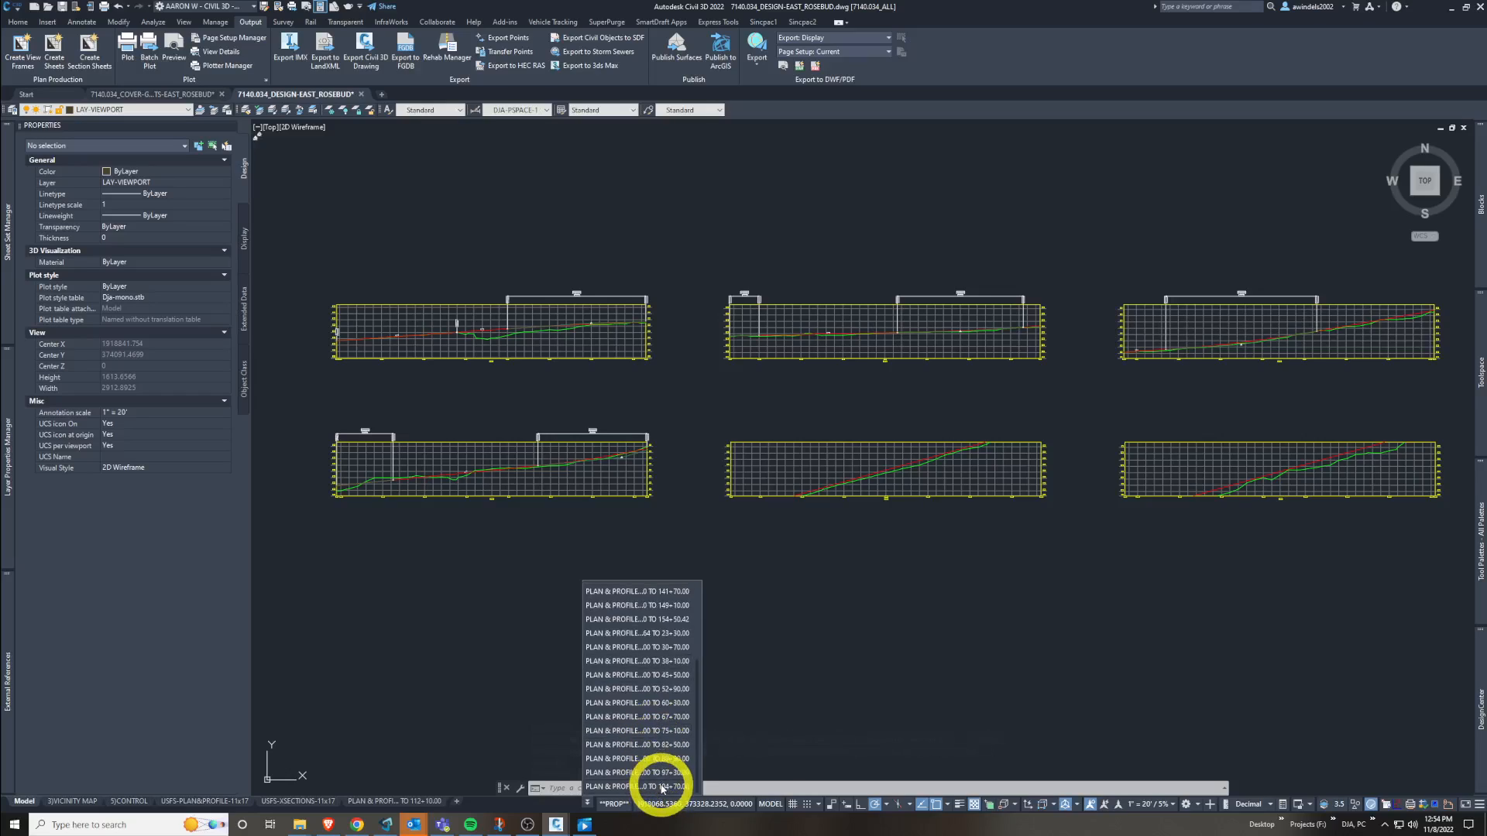
{"action": "left_click", "coordinate": [662, 788]}
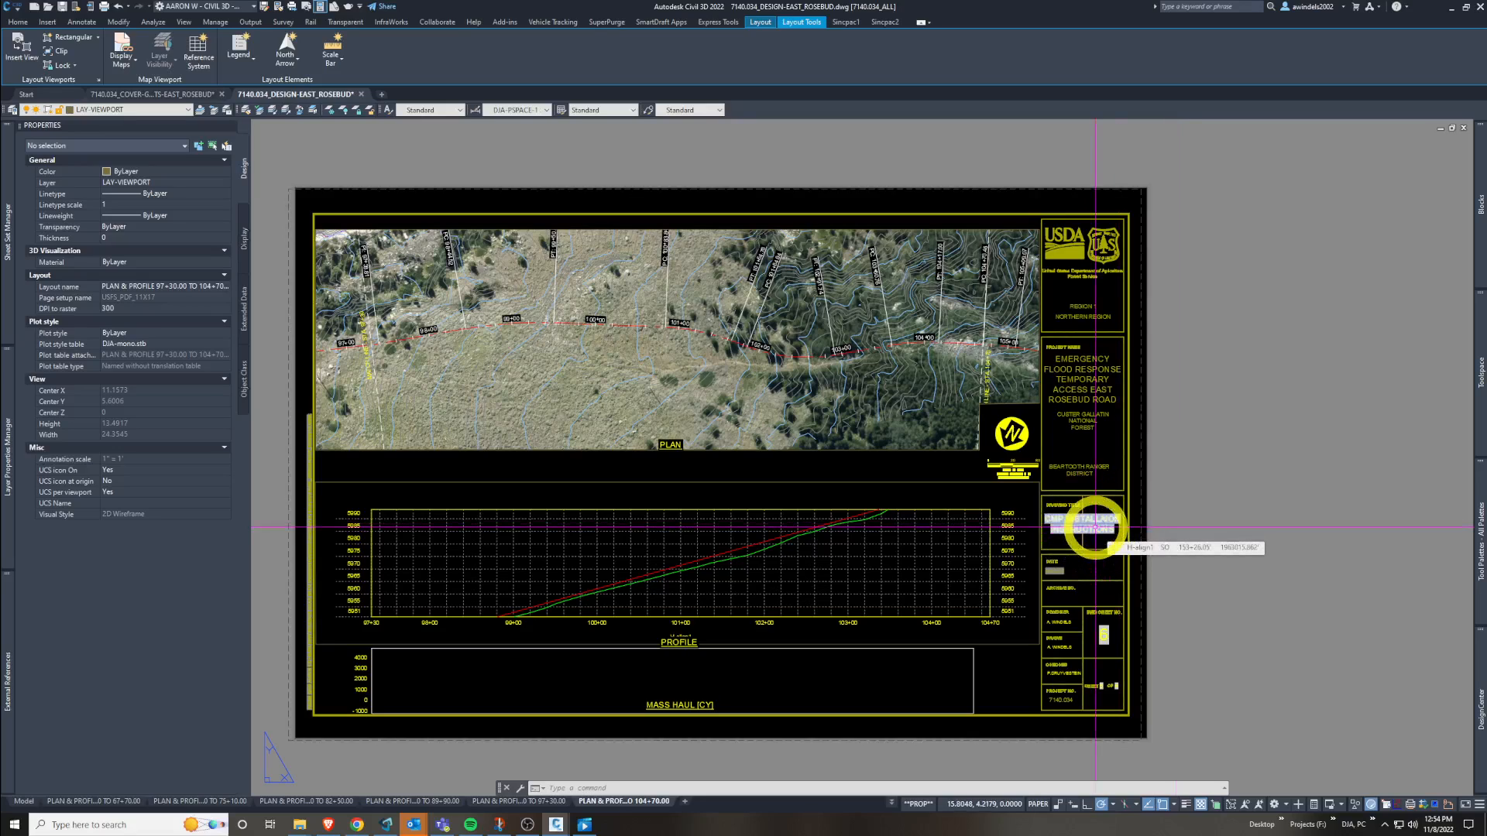
- Regenerate the open sheet layout with REGENALL and check its drawing title field in the title block
{"action": "type", "text": "REA"}
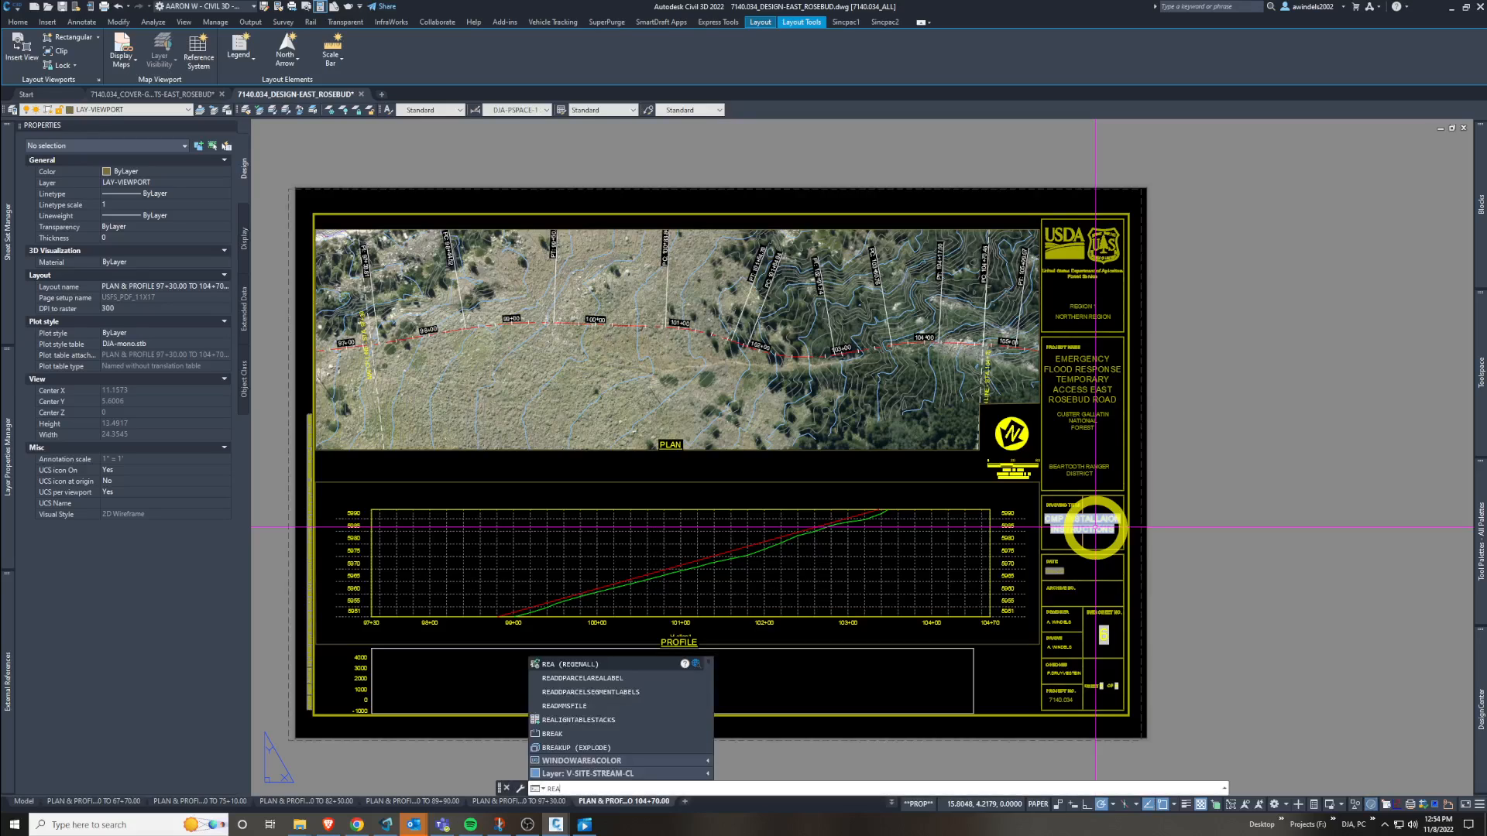
{"action": "key", "text": "Return"}
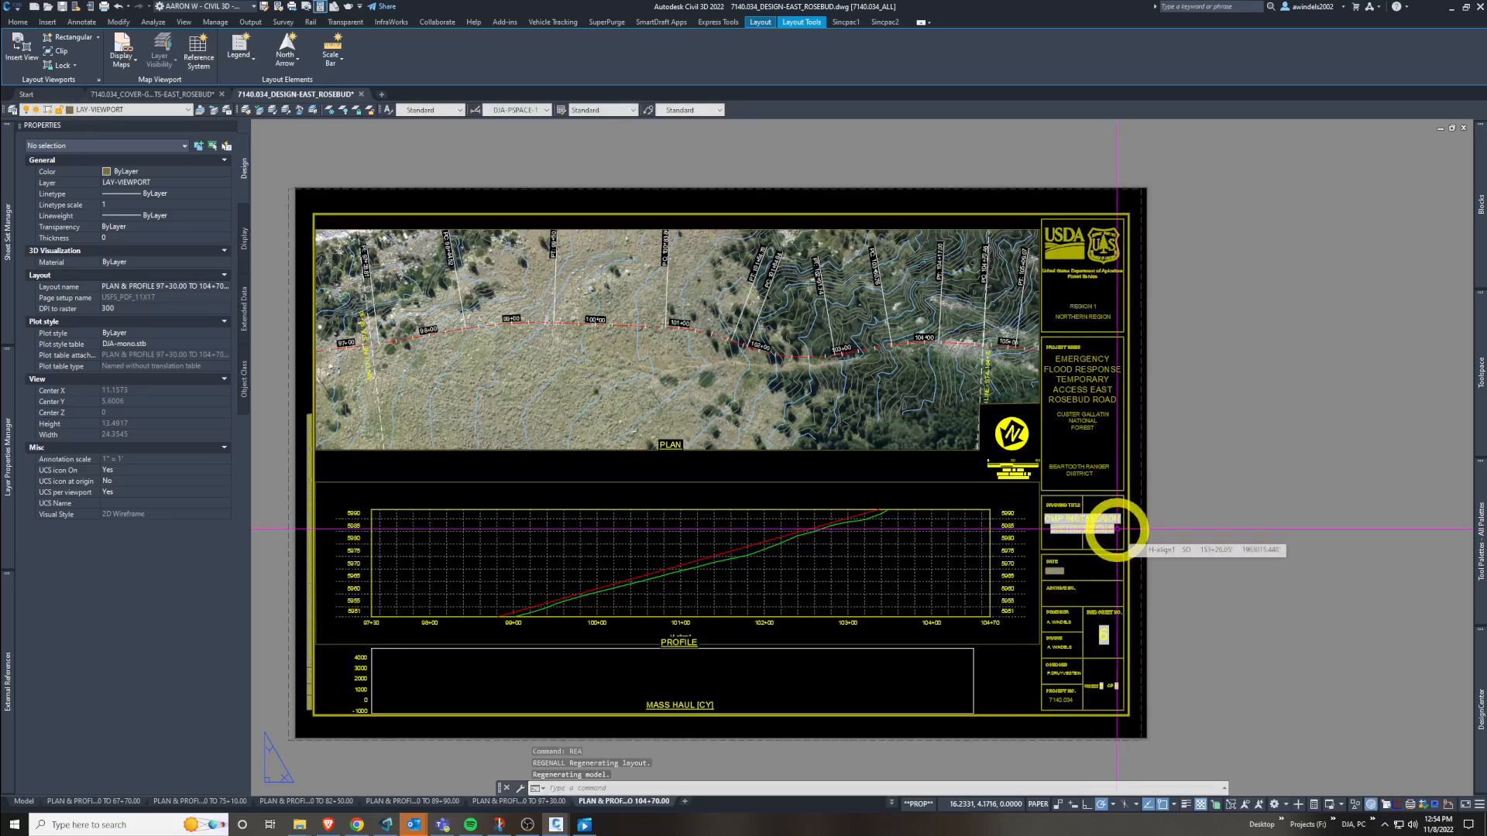
{"action": "left_click", "coordinate": [1107, 525]}
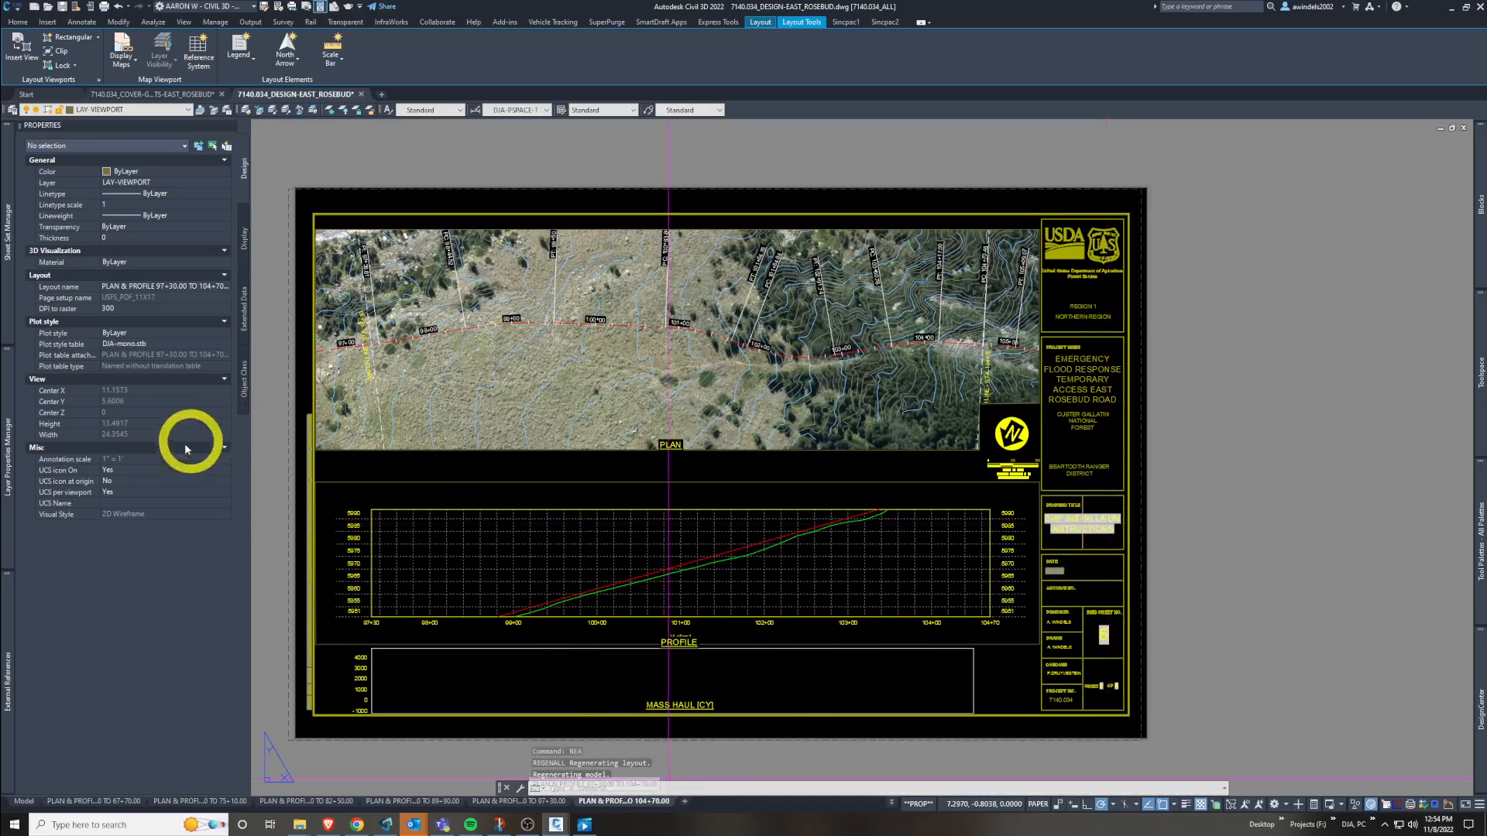
- Look through the sheets listed under the three VFG - H-align1 subsets of the 7140.034_EAST_ROSEBUD sheet set
{"action": "left_click", "coordinate": [8, 231]}
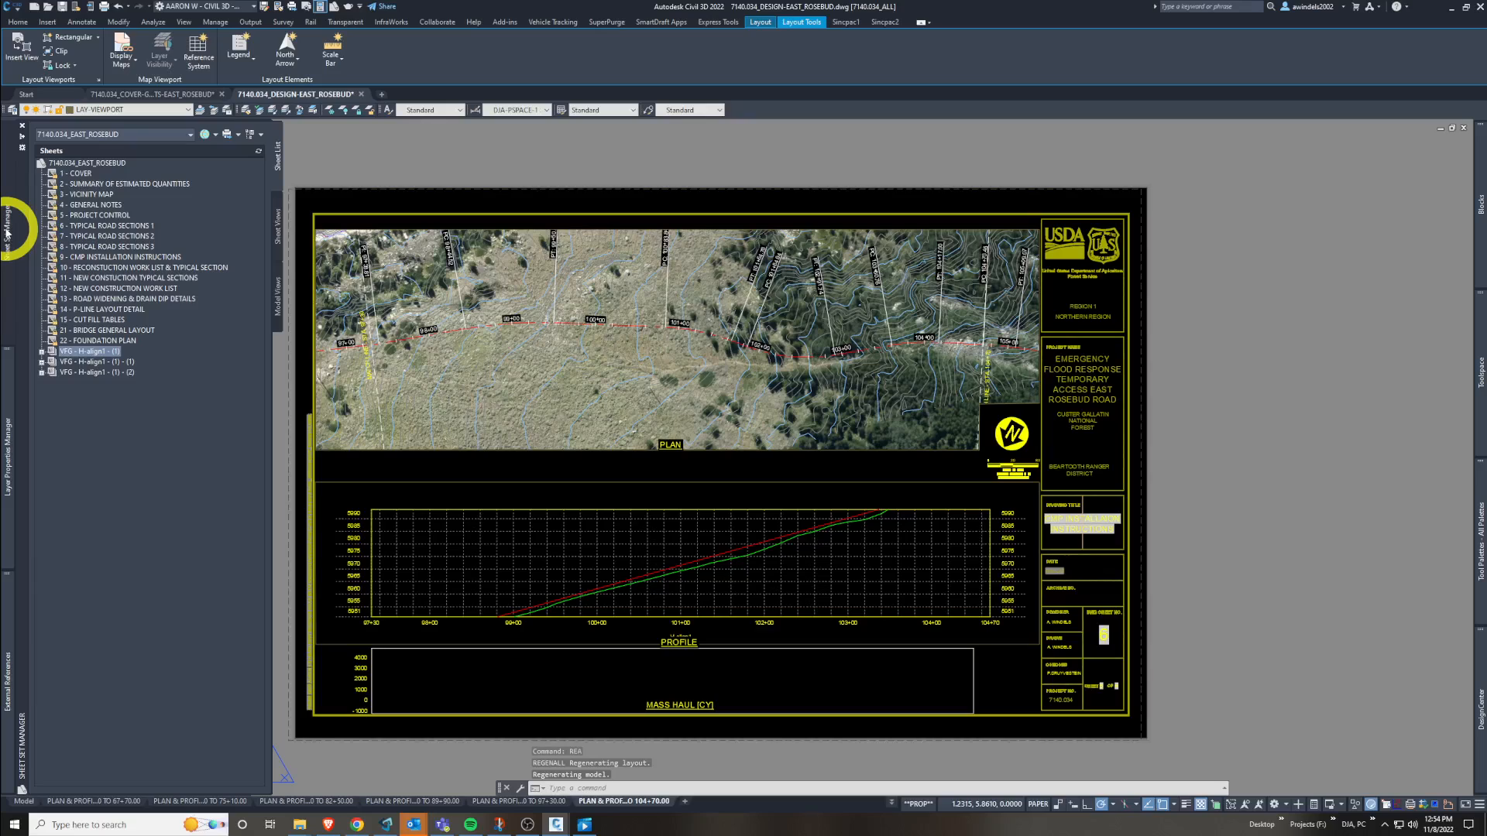
{"action": "left_click", "coordinate": [41, 352]}
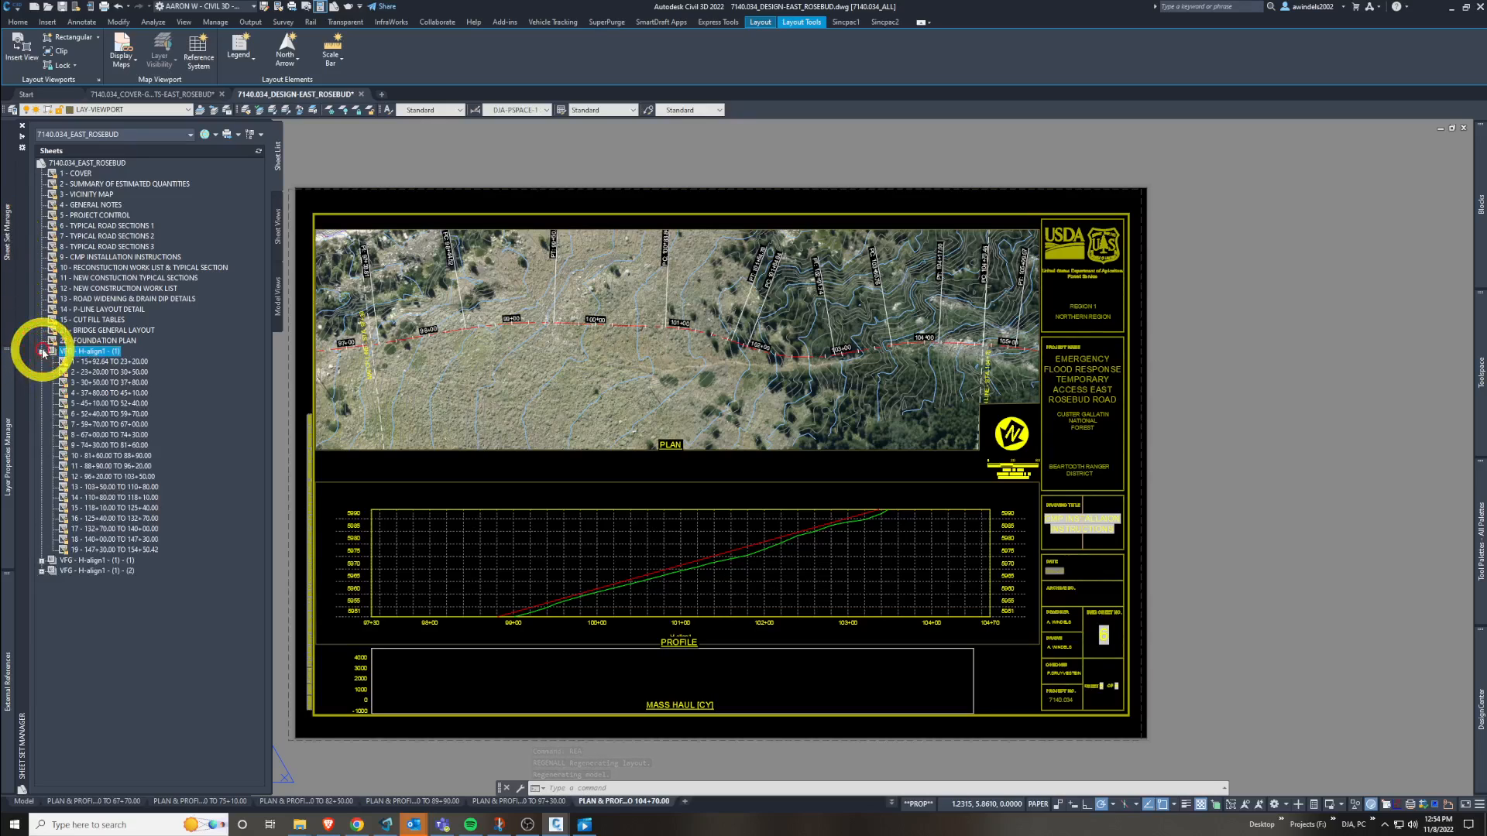
{"action": "left_click", "coordinate": [42, 353]}
{"action": "left_click", "coordinate": [41, 354]}
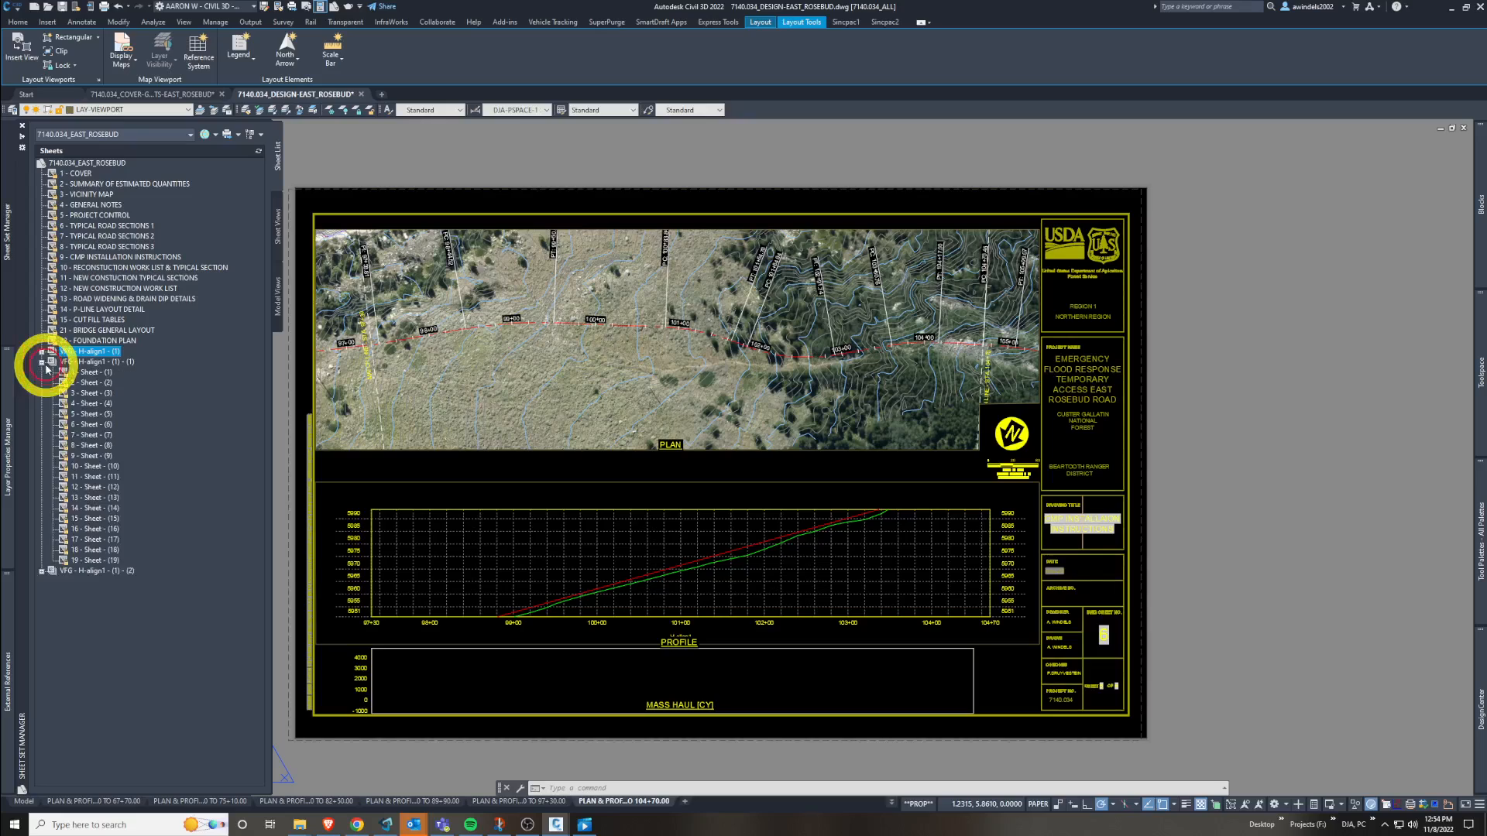
{"action": "left_click", "coordinate": [43, 353]}
{"action": "left_click", "coordinate": [43, 373]}
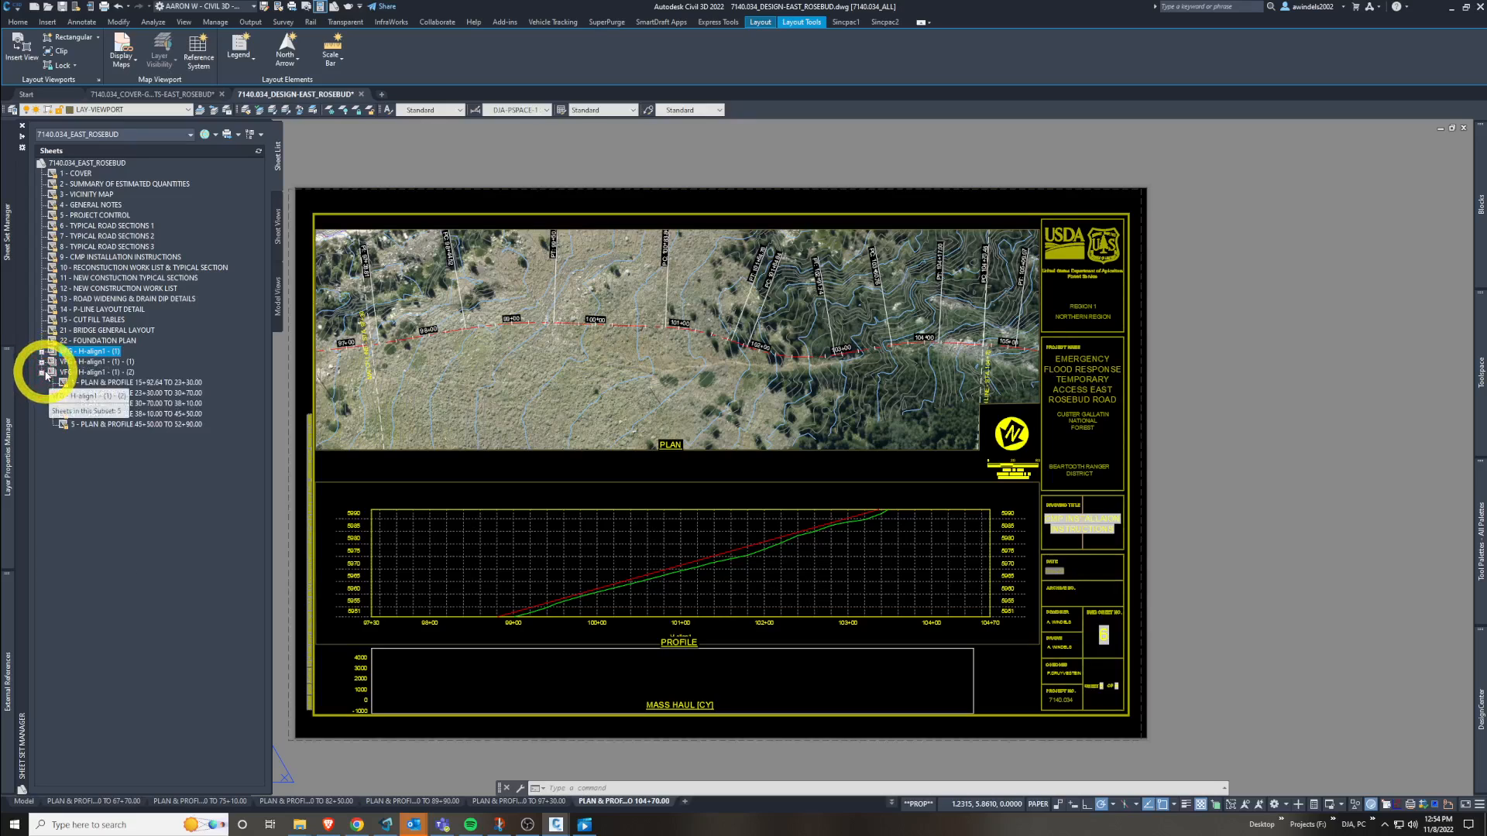
{"action": "left_click", "coordinate": [43, 373]}
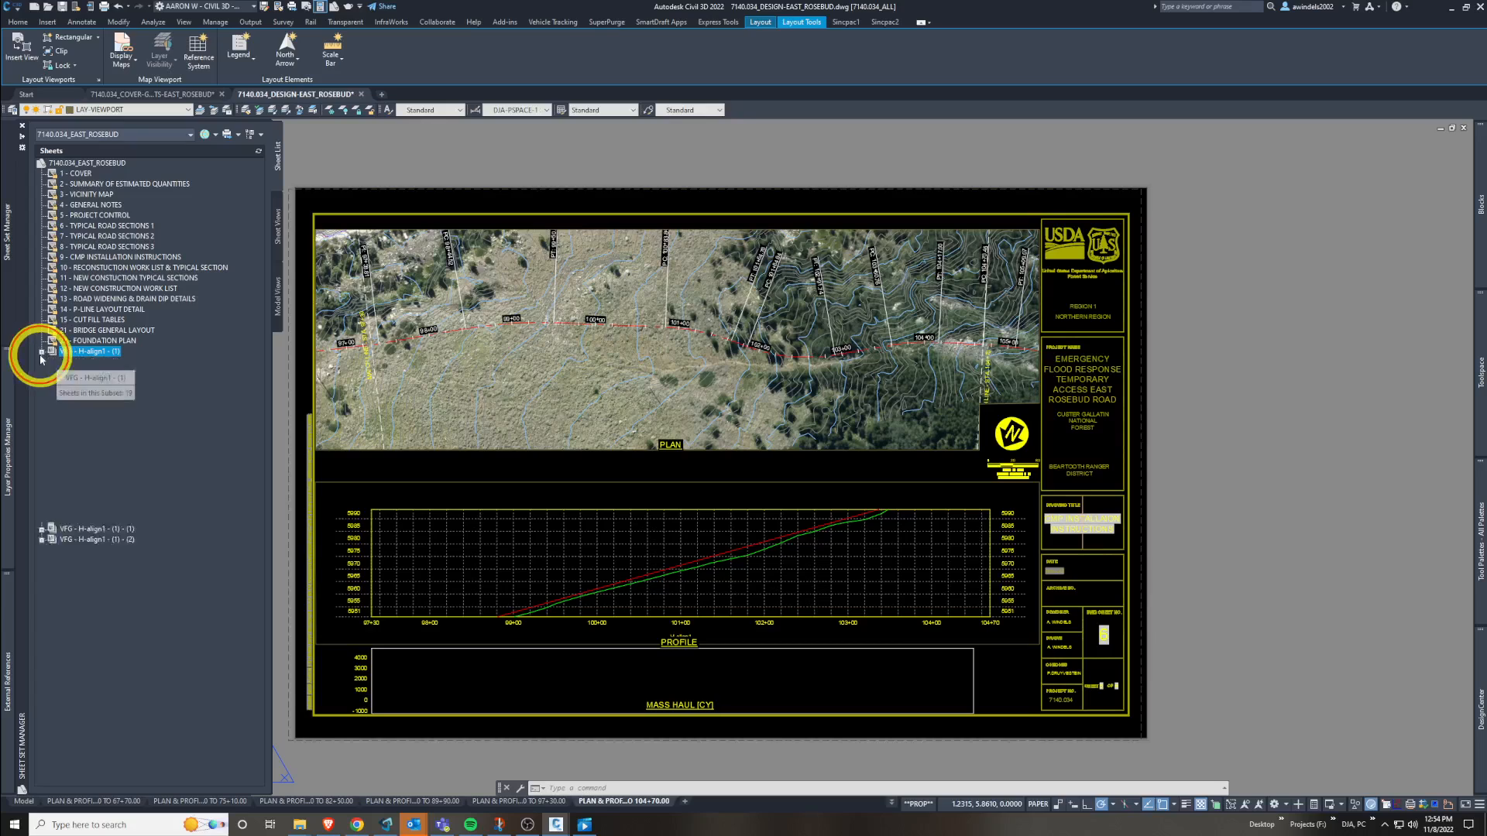
- Try to open sheet 1 - 15+92.64 TO 23+20.00 from the VFG - H-align1 - (1) subset
{"action": "left_click", "coordinate": [42, 352]}
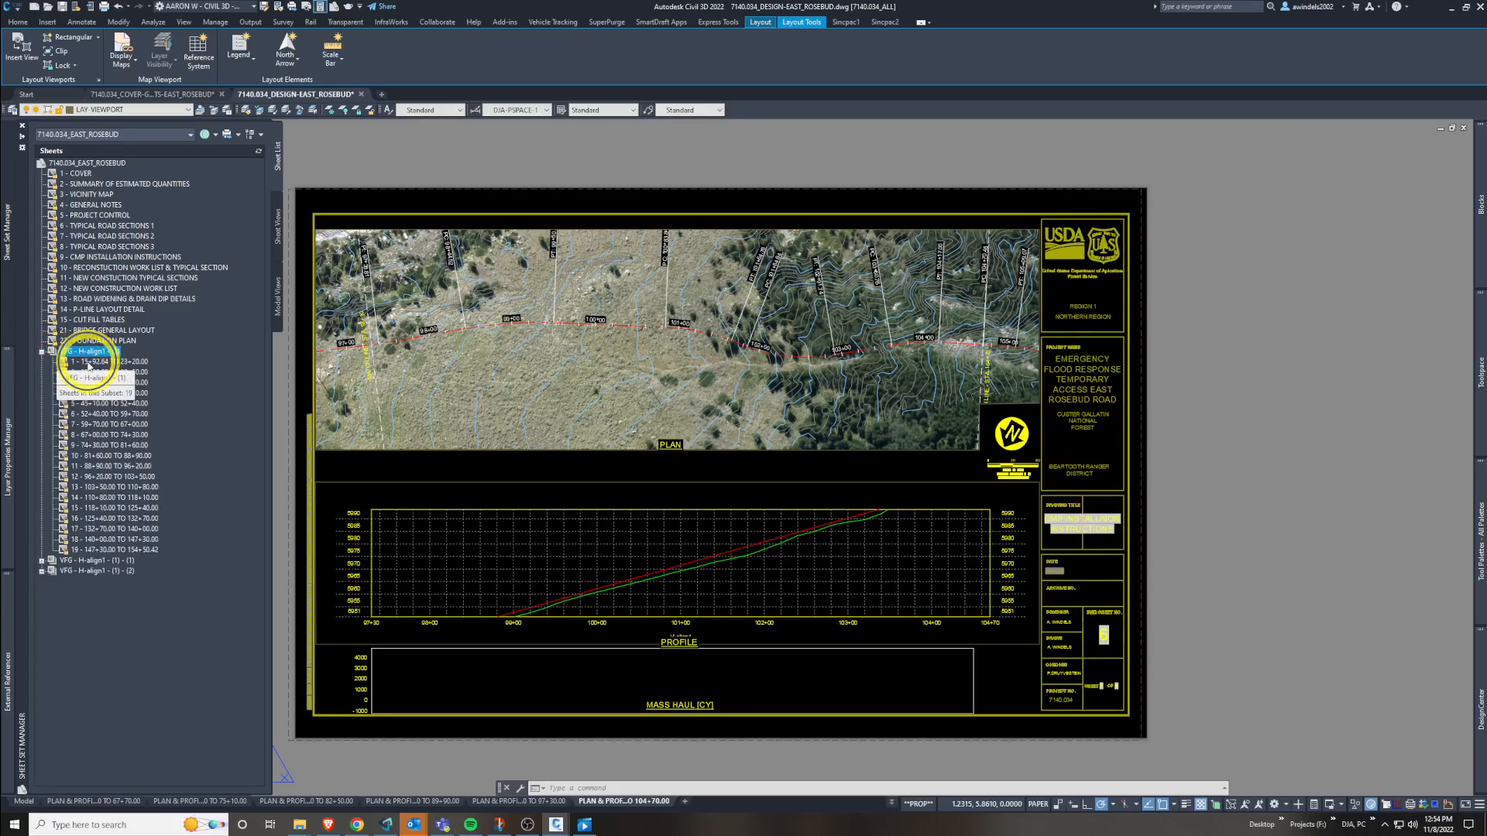
{"action": "right_click", "coordinate": [89, 362]}
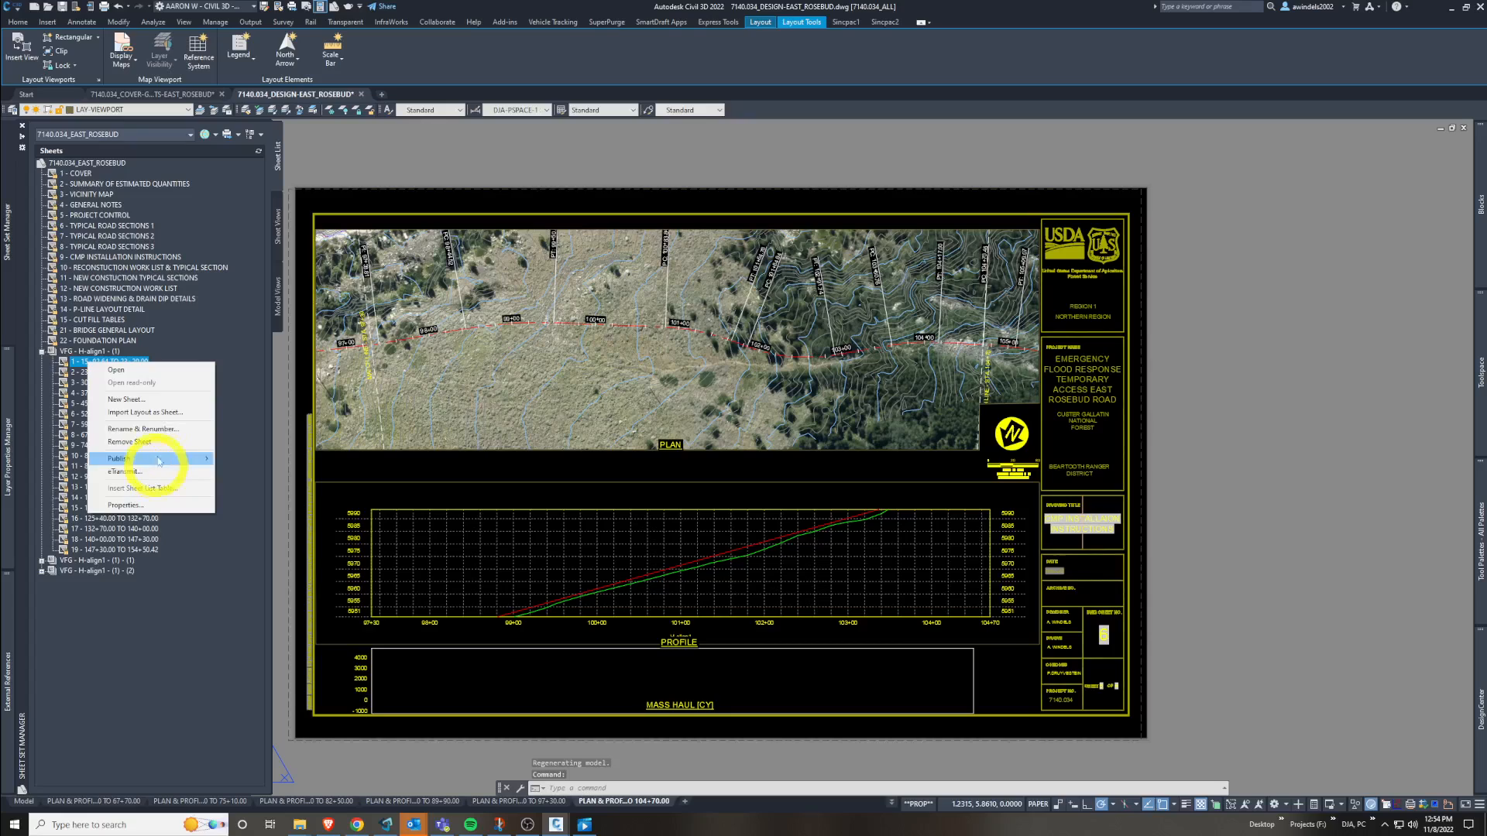
{"action": "left_click", "coordinate": [135, 372]}
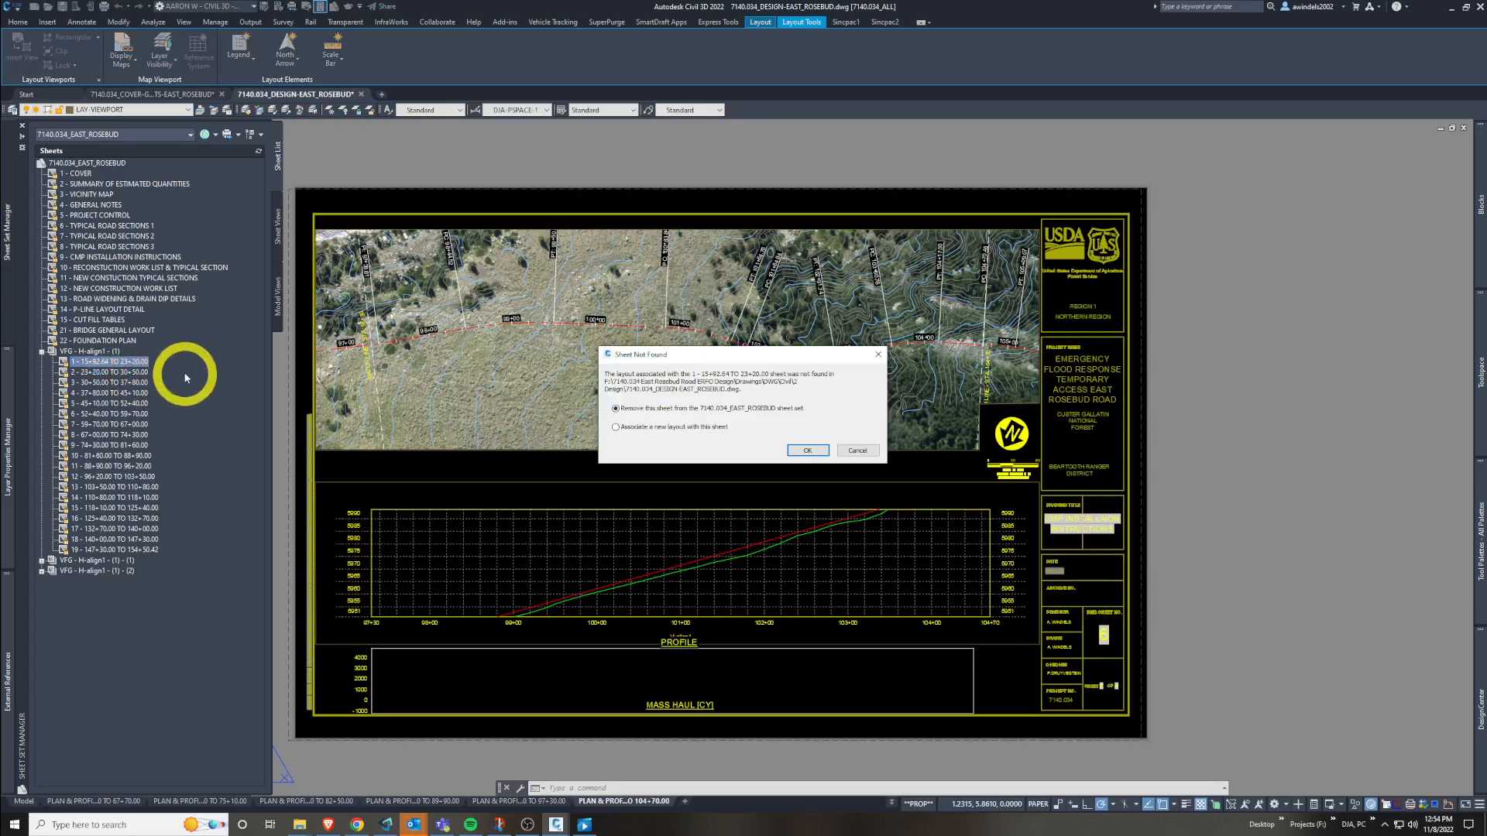
{"action": "left_click", "coordinate": [858, 452]}
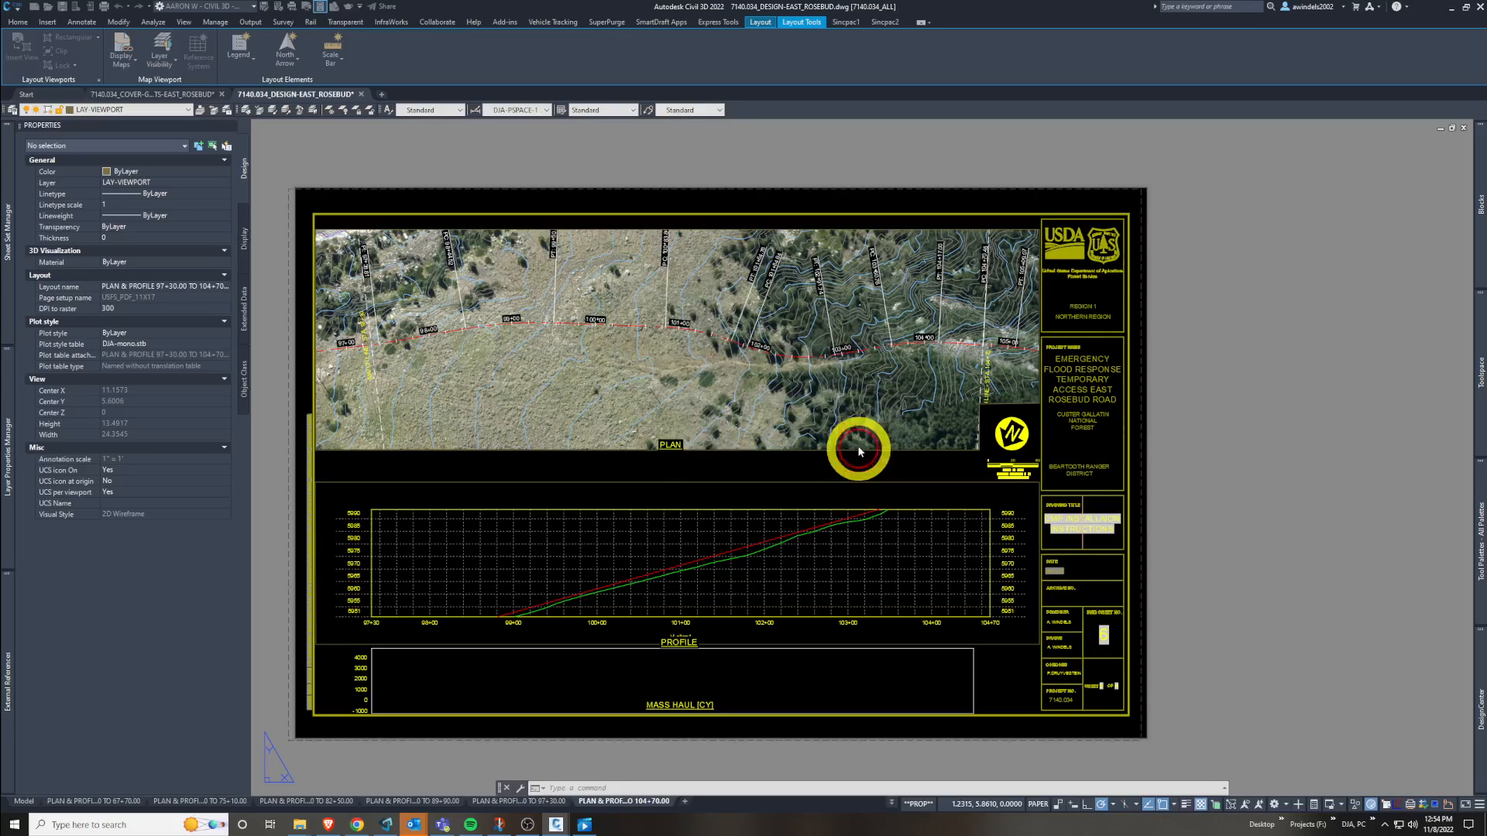
- Try to open sheet 1 - Sheet - (1) from the VFG - H-align1 - (1) - (1) subset
{"action": "left_click", "coordinate": [9, 457]}
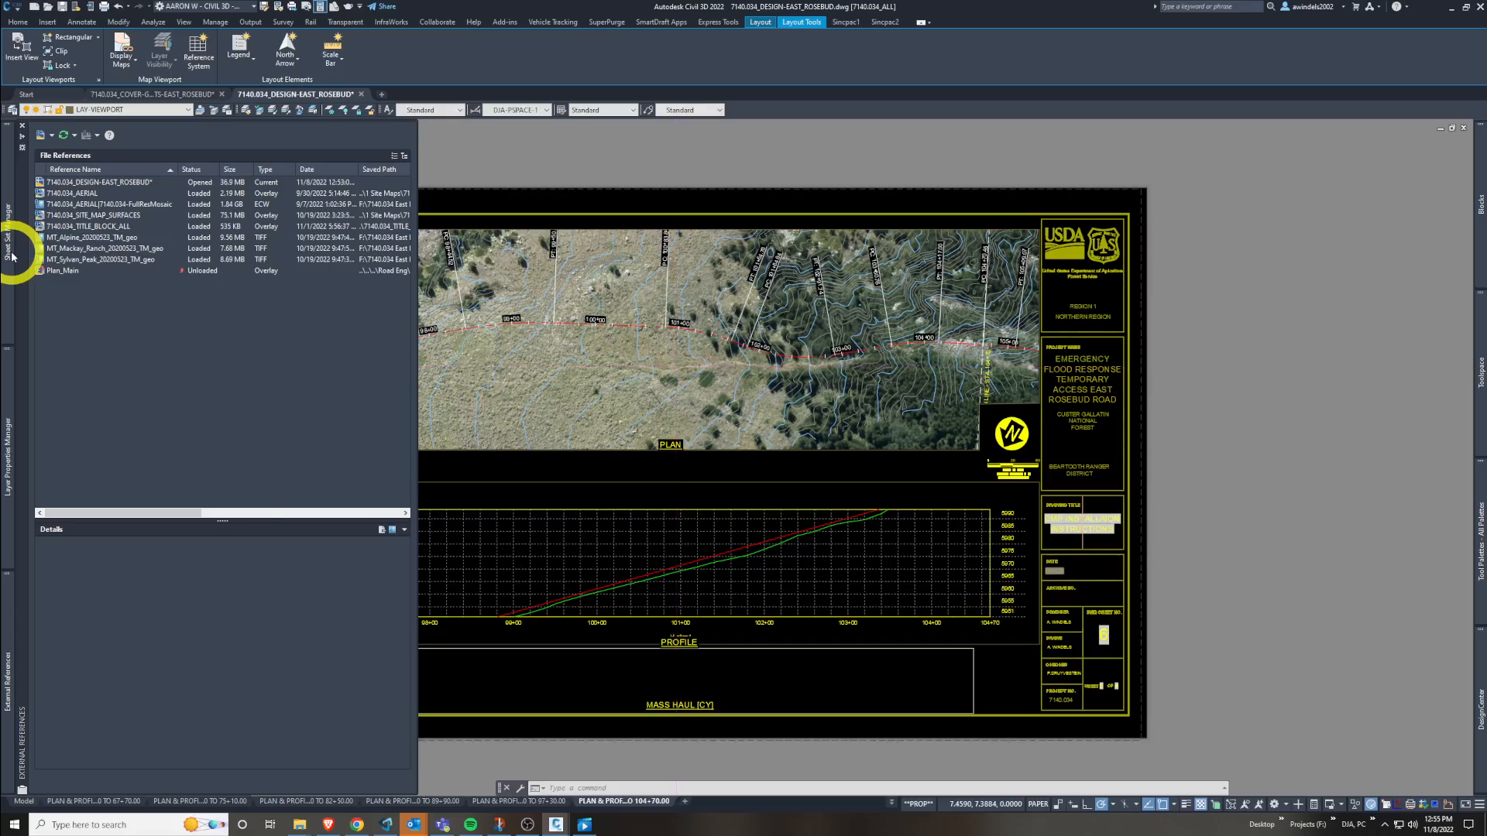
{"action": "left_click", "coordinate": [10, 250]}
{"action": "left_click", "coordinate": [41, 352]}
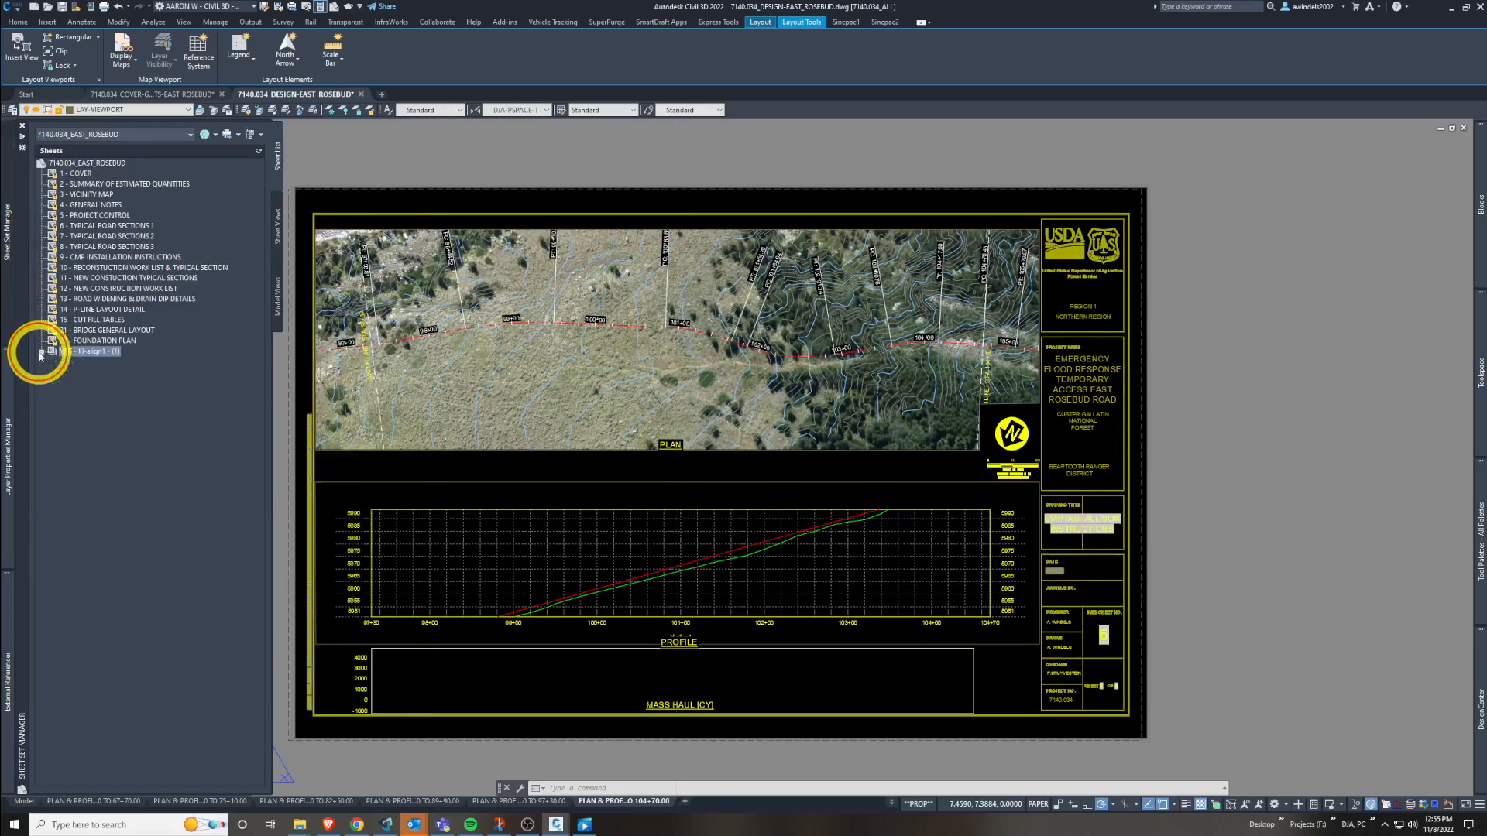
{"action": "left_click", "coordinate": [42, 373]}
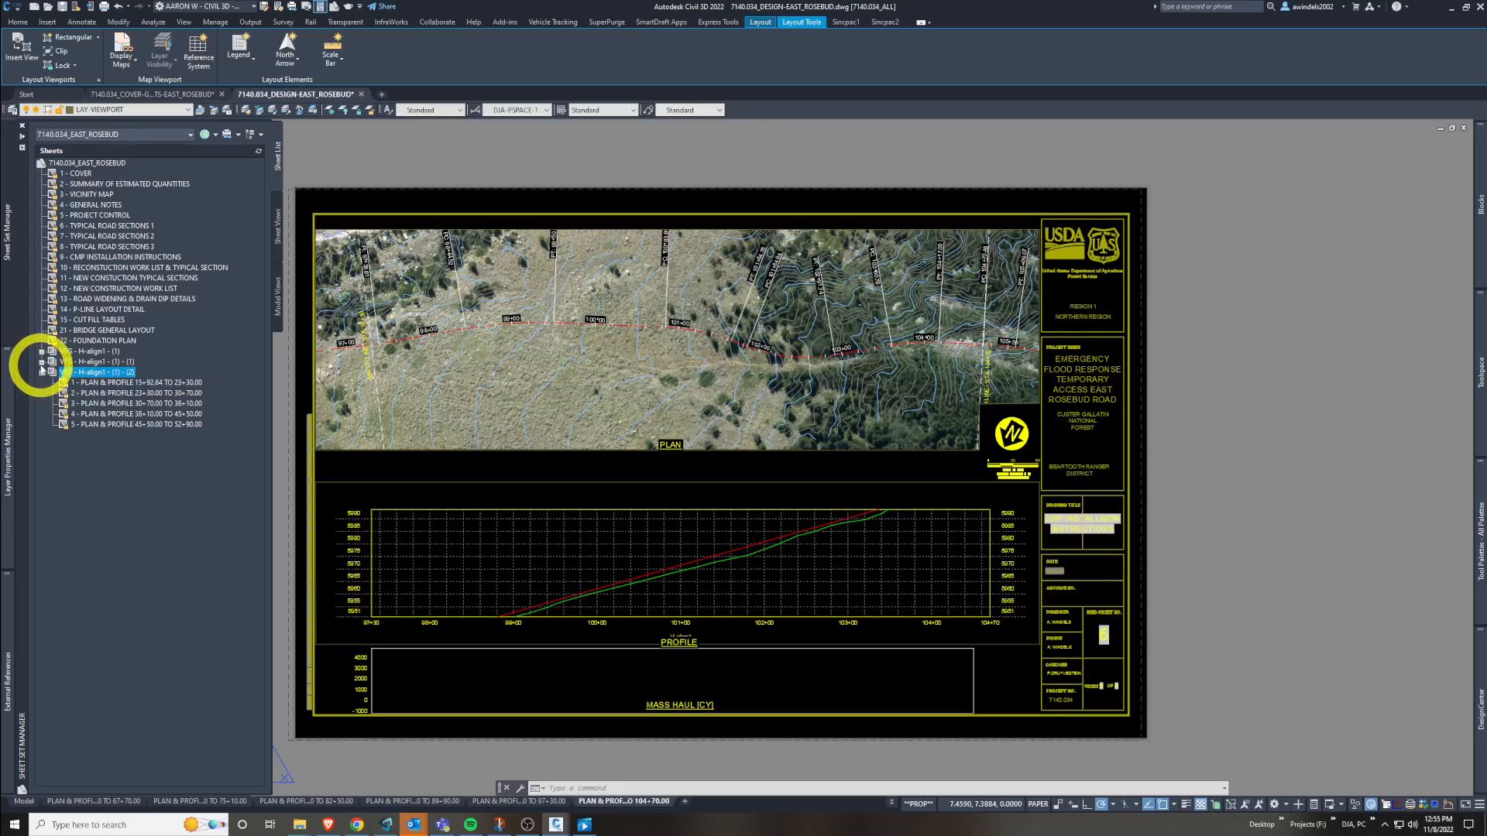
{"action": "left_click", "coordinate": [42, 362]}
{"action": "right_click", "coordinate": [89, 373]}
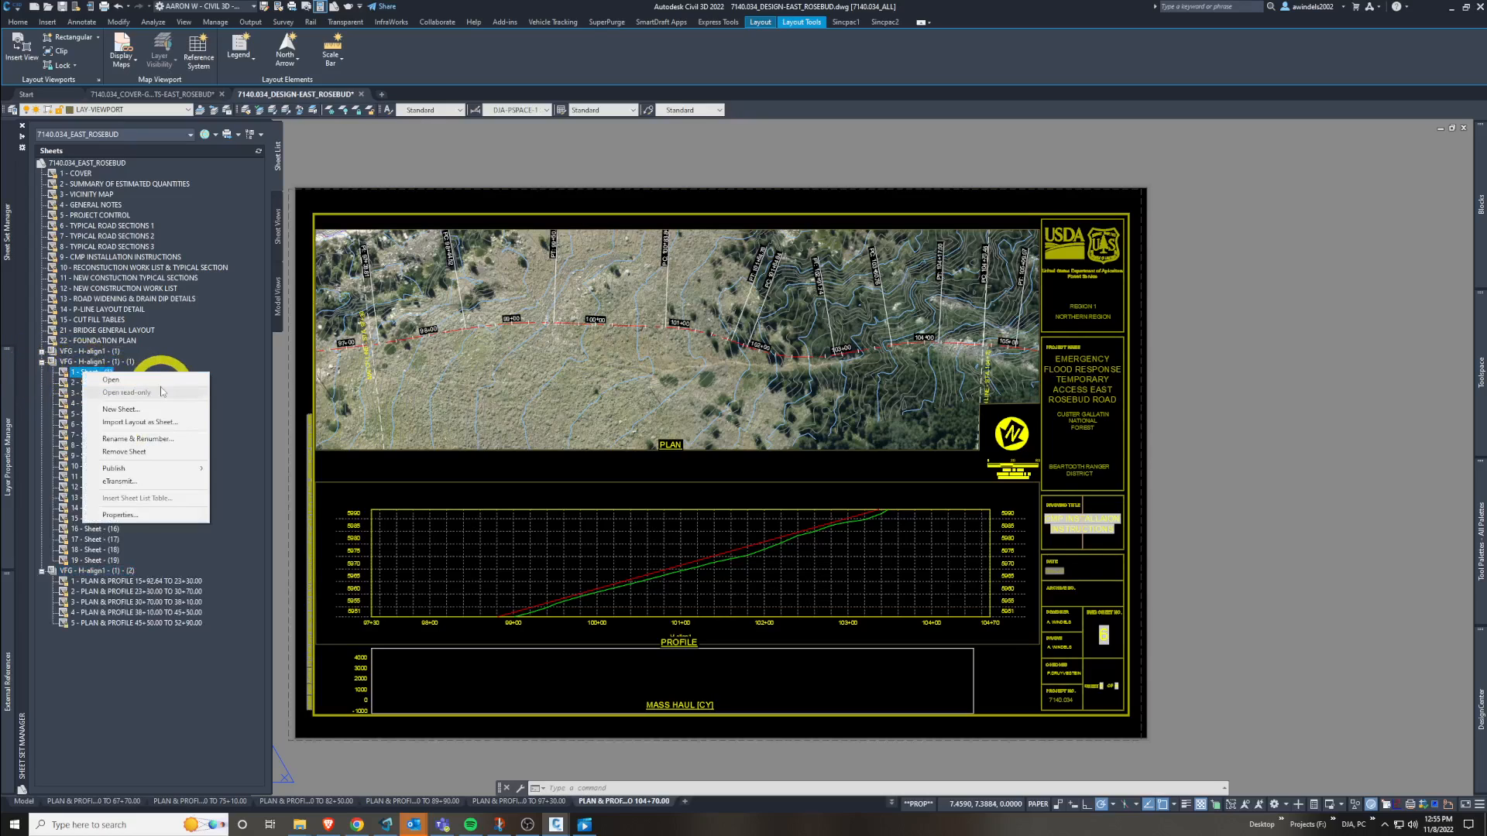
{"action": "left_click", "coordinate": [151, 386]}
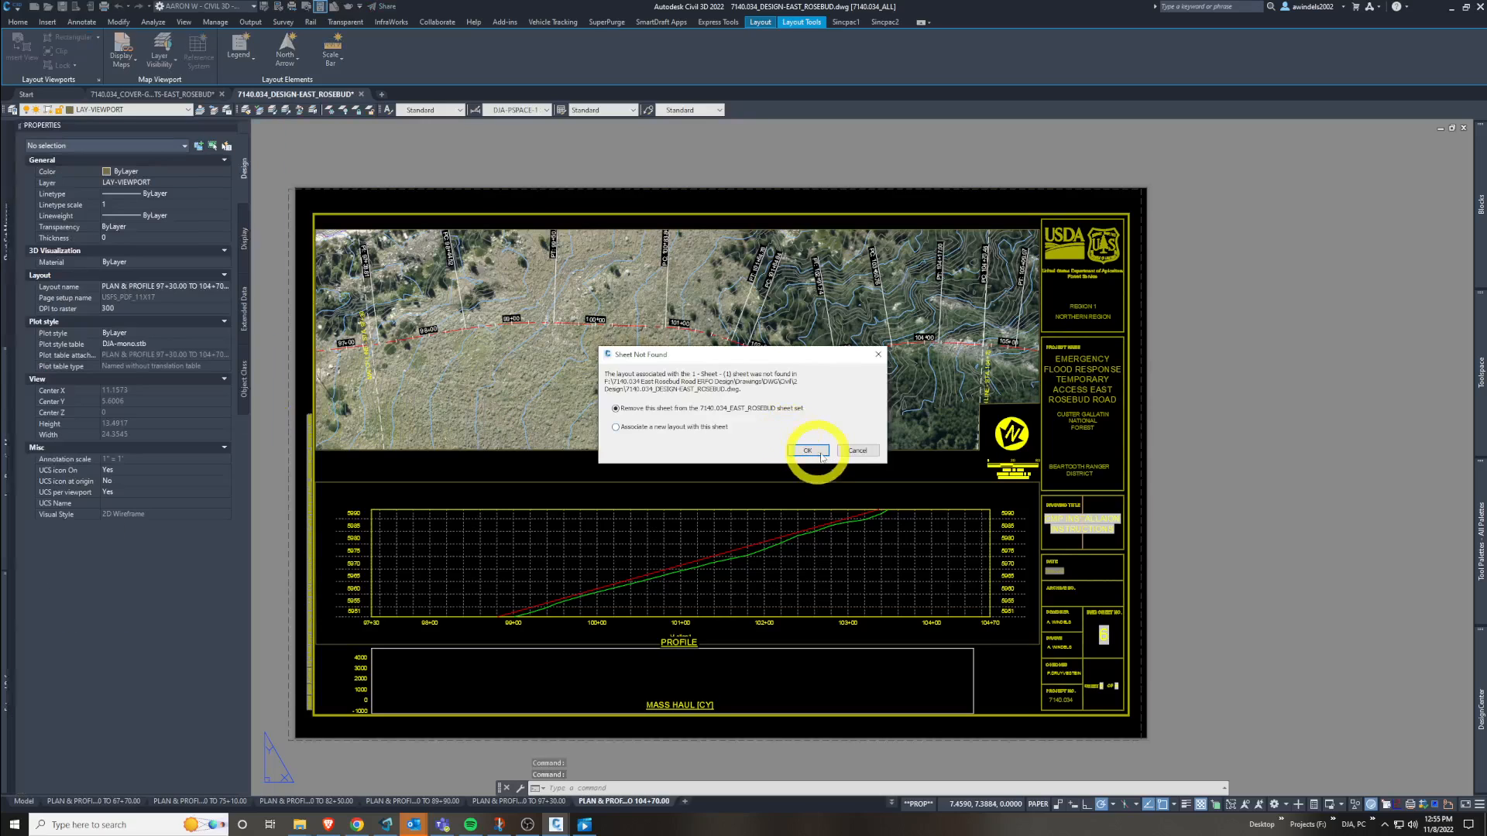
{"action": "left_click", "coordinate": [857, 451]}
- Open sheet 1 - PLAN & PROFILE 15+92.64 TO 23+30.00 from the VFG - H-align1 - (1) - (2) subset
{"action": "left_click", "coordinate": [10, 287]}
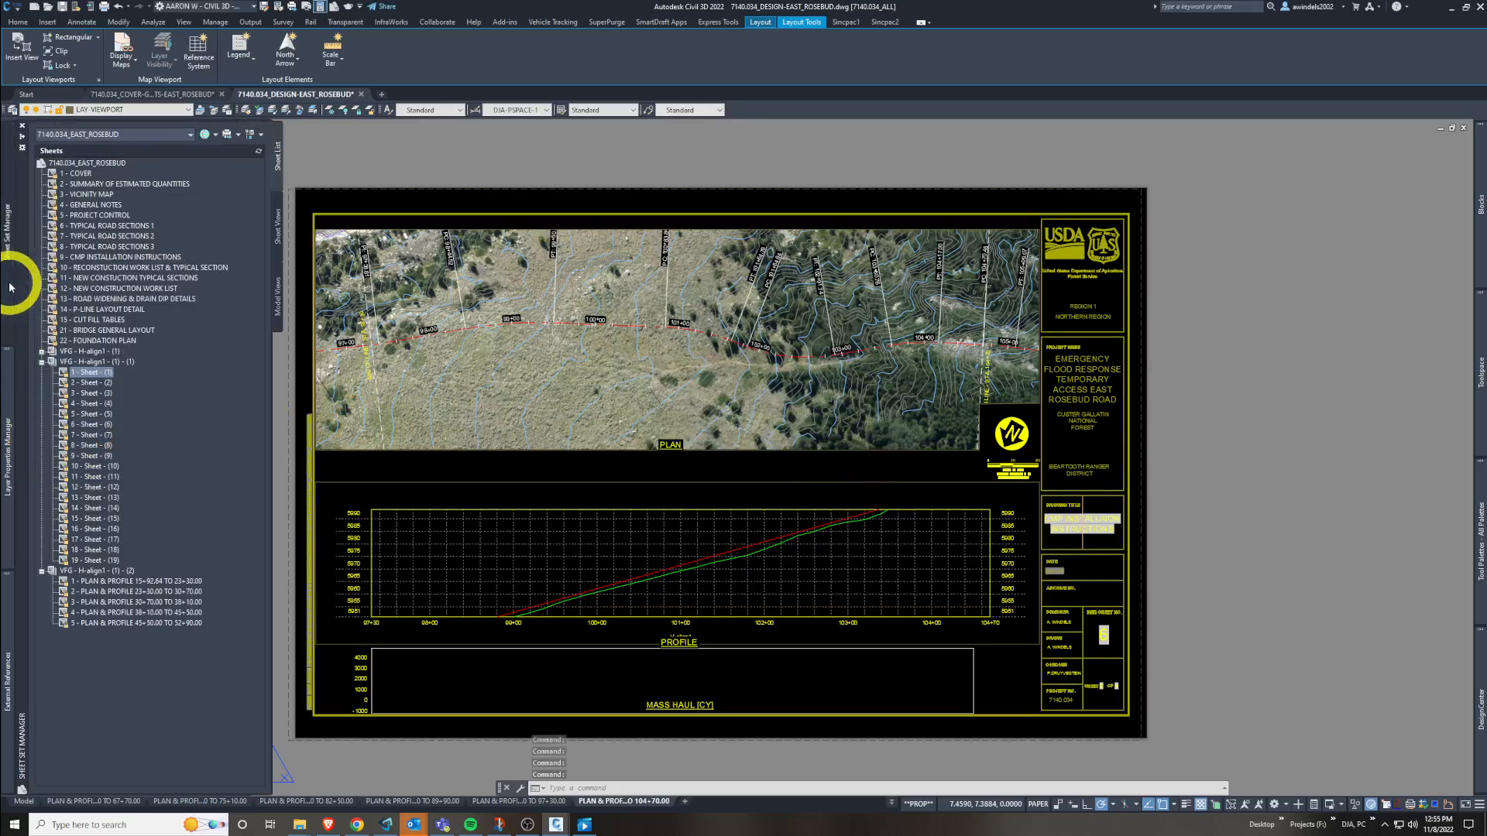
{"action": "left_click", "coordinate": [42, 362]}
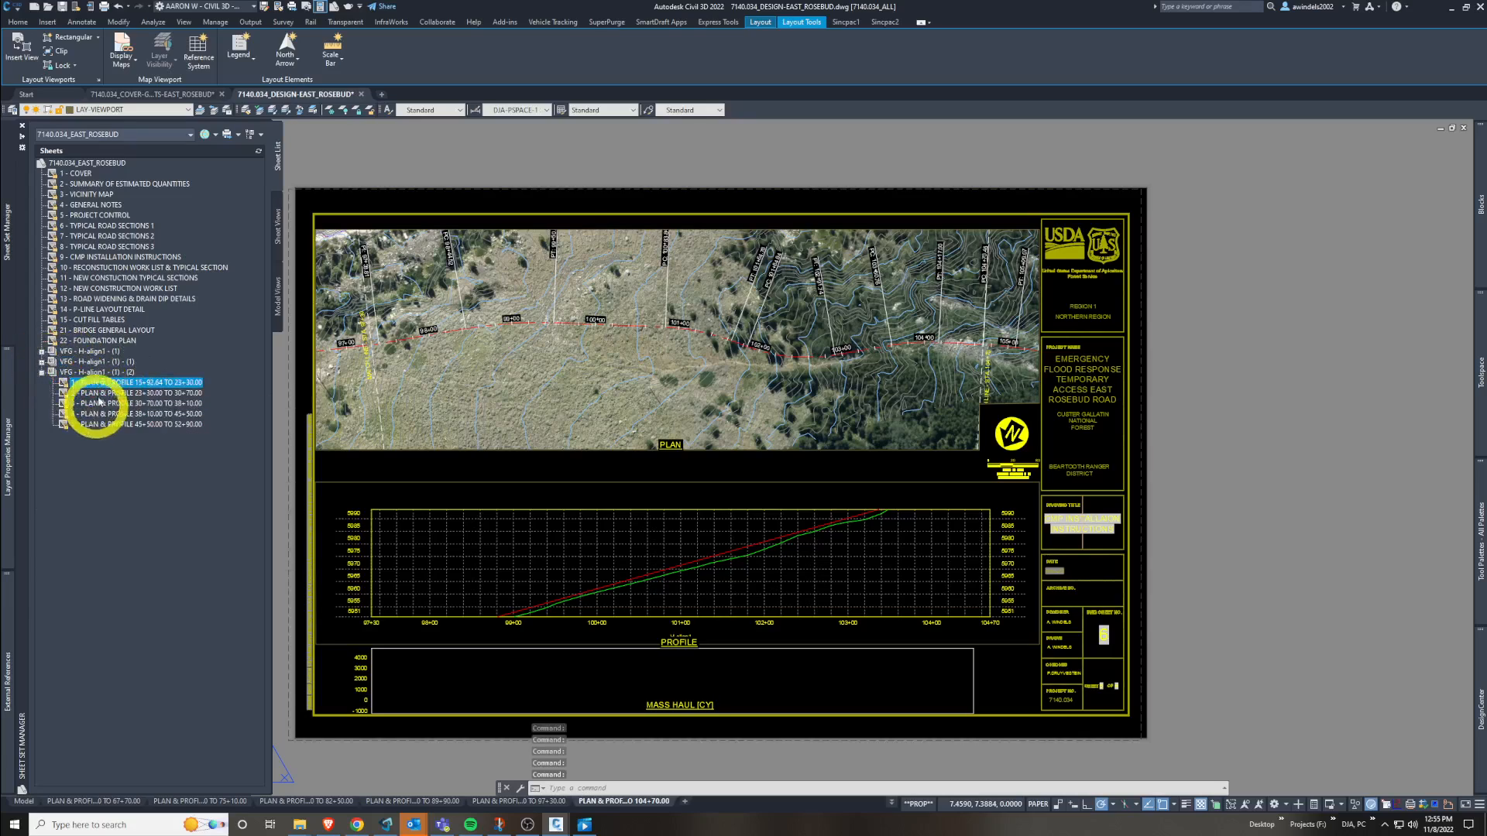
{"action": "right_click", "coordinate": [103, 385]}
{"action": "left_click", "coordinate": [144, 393]}
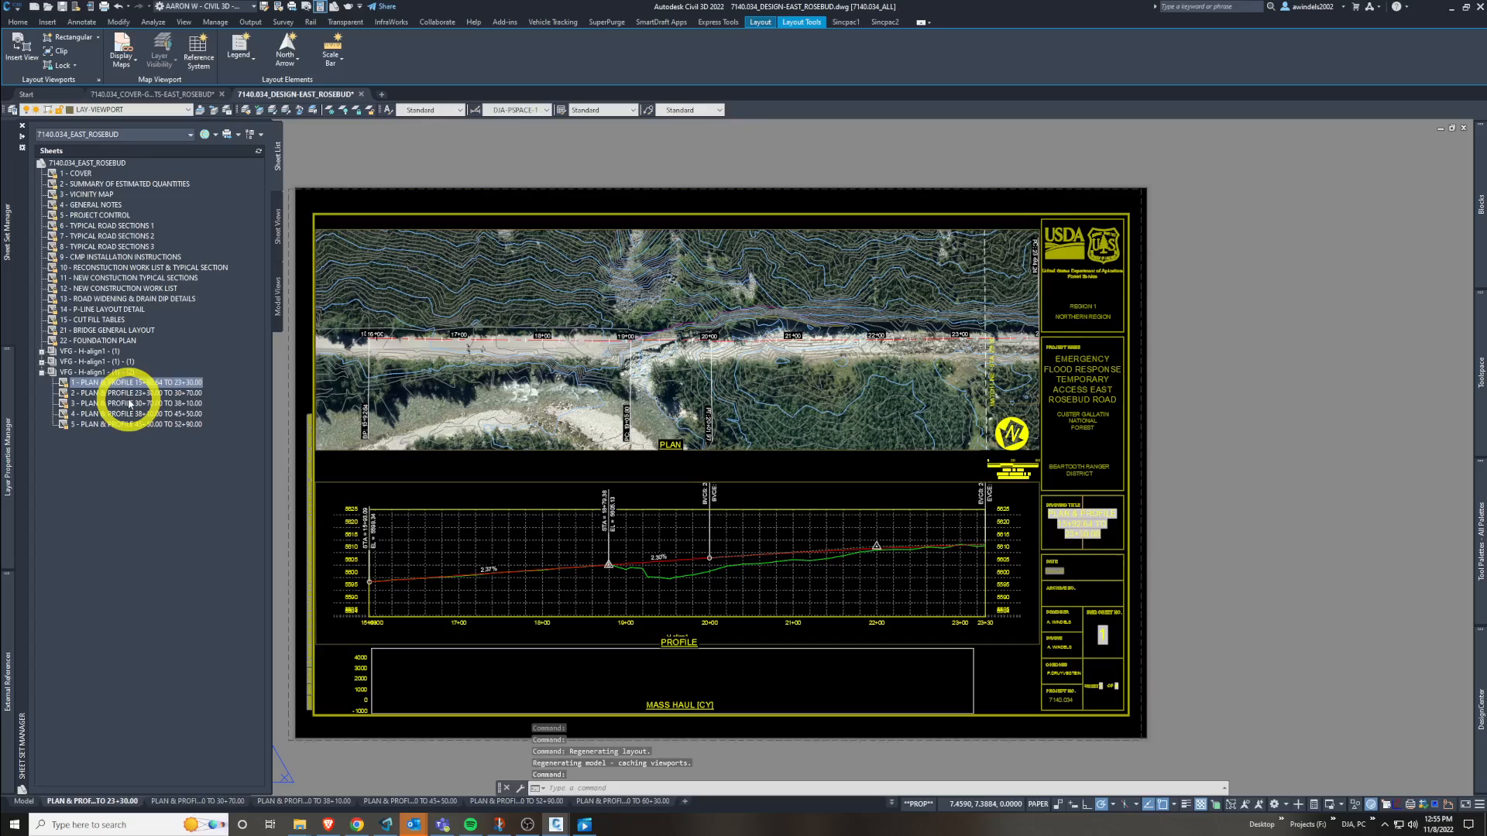
- Check the drawing title field in the sheet's title block, and look over the plan and profile beside it
{"action": "mouse_move", "coordinate": [132, 407]}
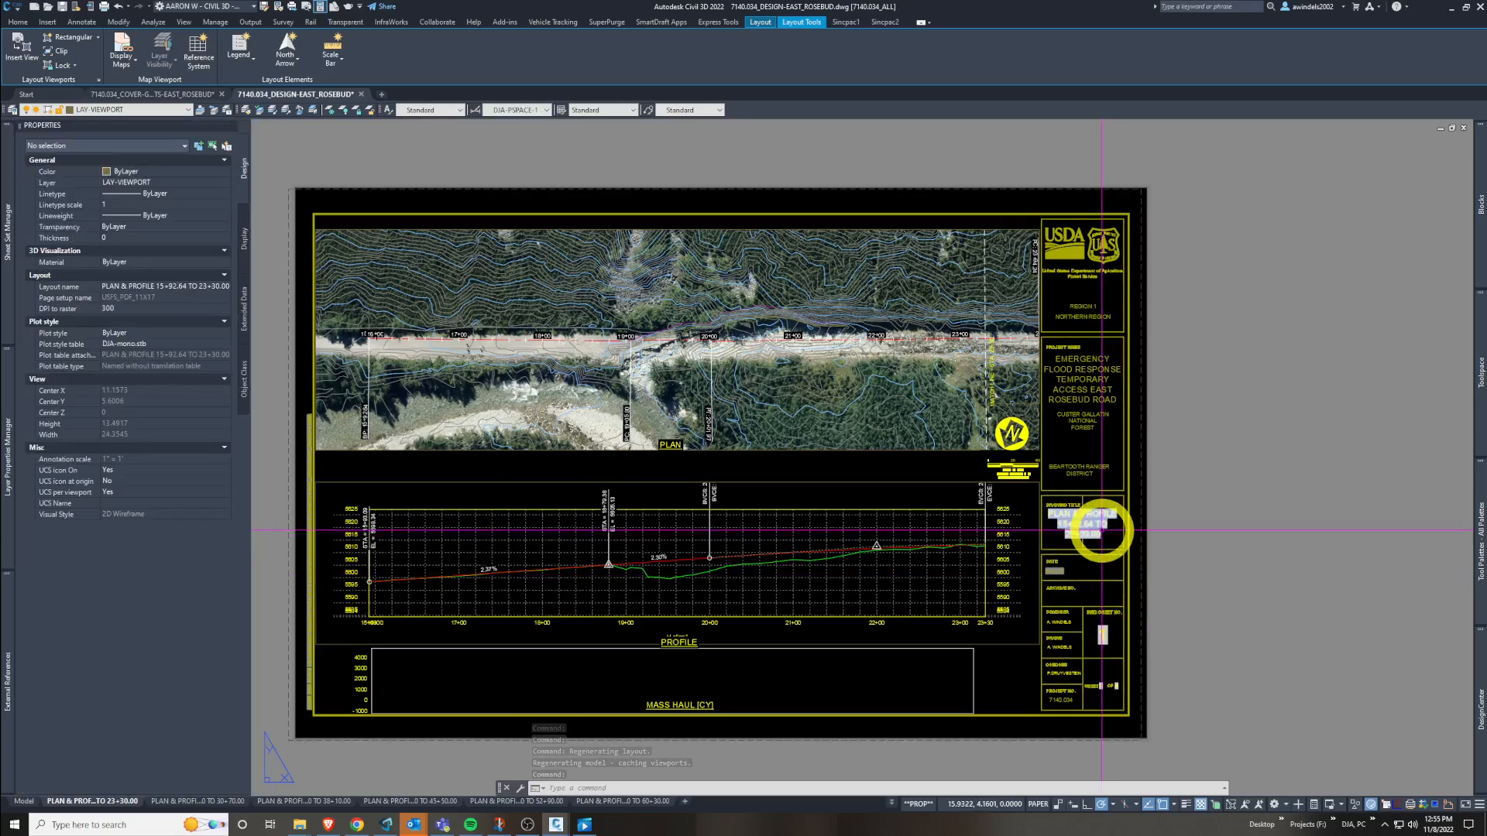
{"action": "mouse_move", "coordinate": [1101, 531]}
{"action": "scroll", "coordinate": [1101, 526], "scroll_direction": "up", "scroll_amount": 4}
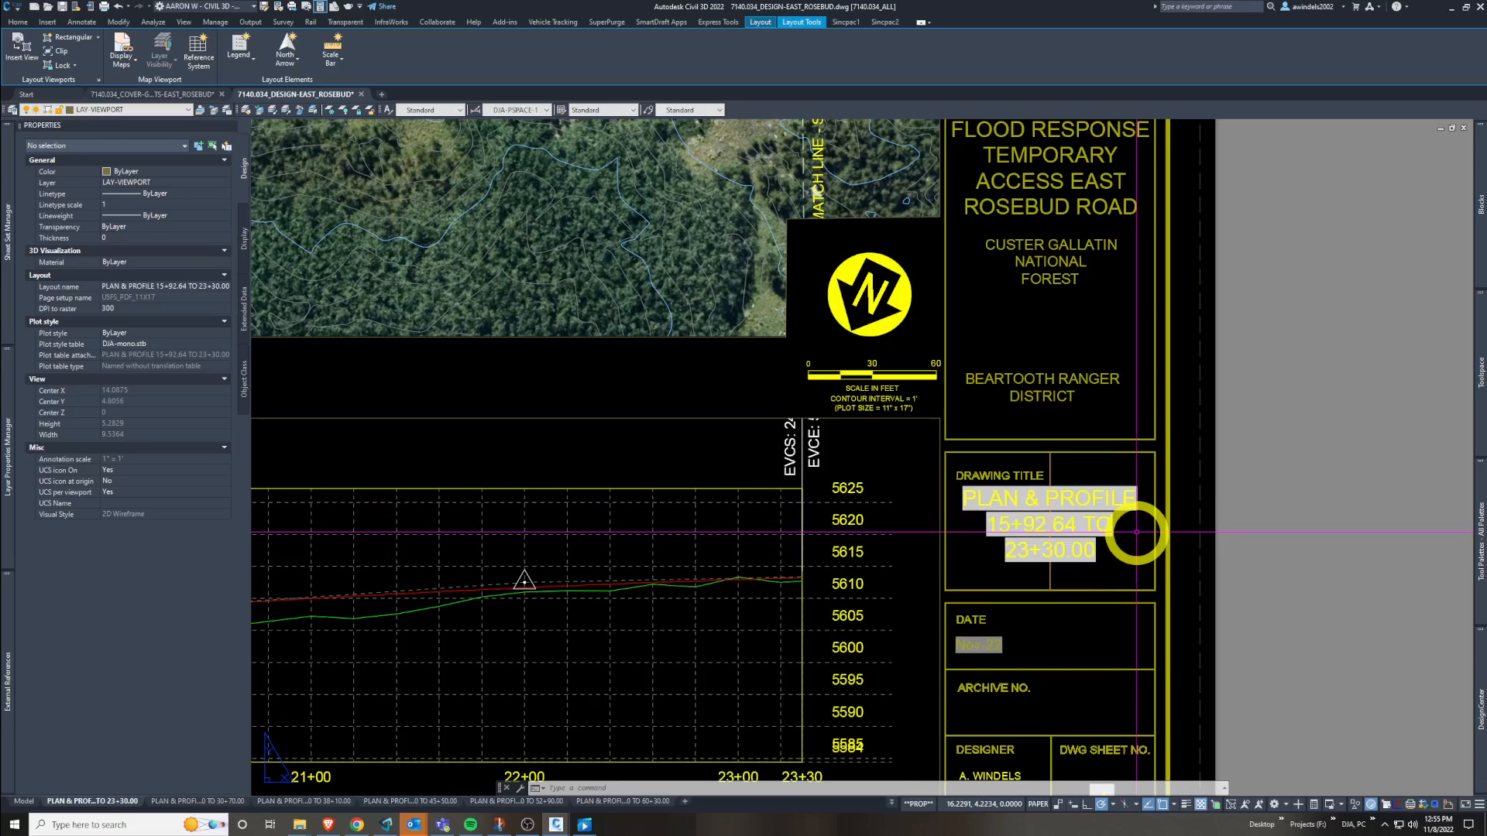
{"action": "scroll", "coordinate": [1115, 525], "scroll_direction": "up", "scroll_amount": 2}
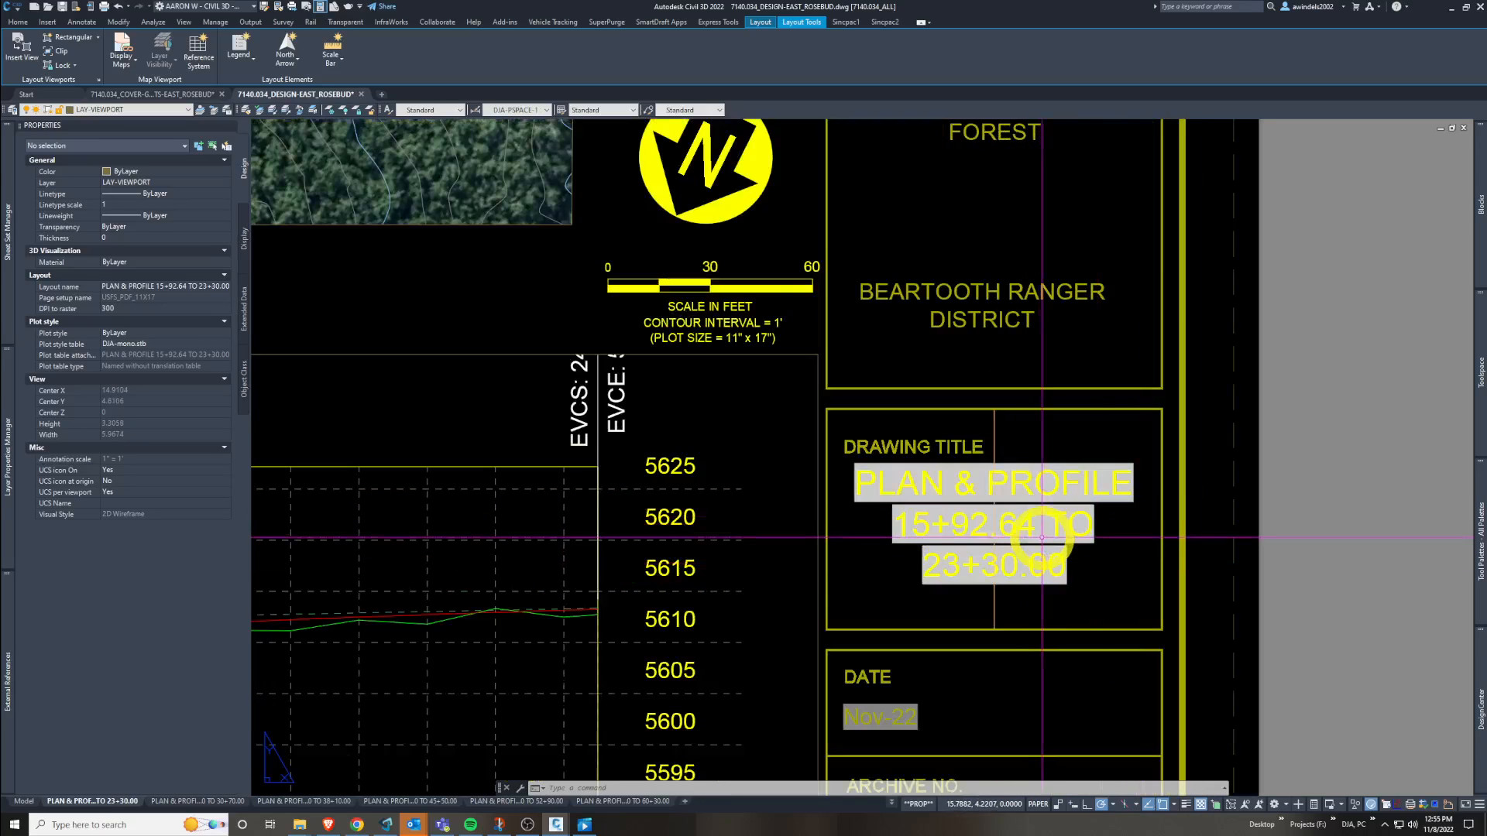
{"action": "scroll", "coordinate": [1042, 537], "scroll_direction": "down", "scroll_amount": 2}
{"action": "scroll", "coordinate": [1042, 537], "scroll_direction": "down", "scroll_amount": 4}
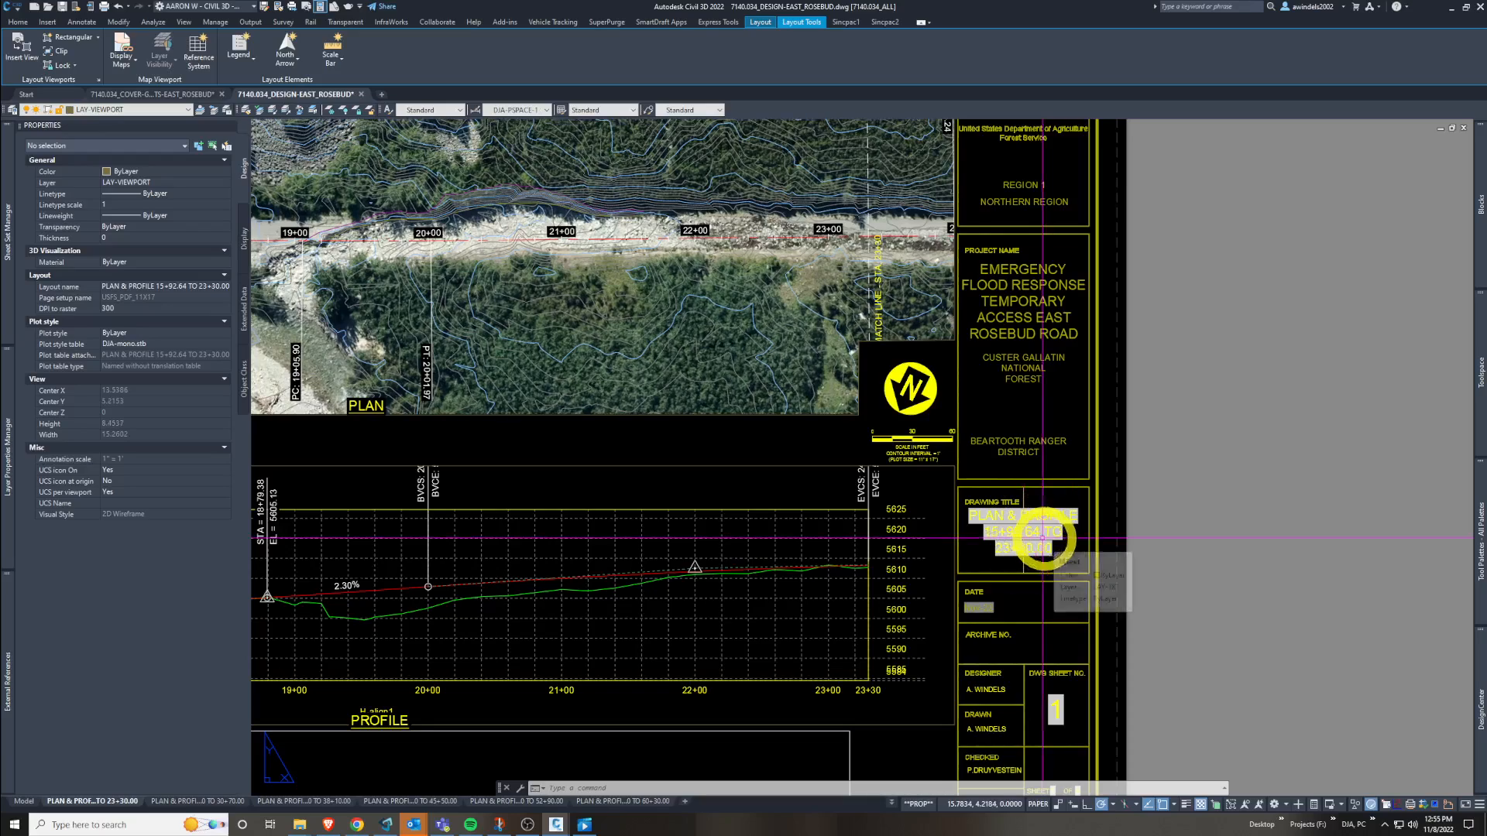
{"action": "middle_click_drag", "start_coordinate": [1109, 580], "coordinate": [1281, 602]}
{"action": "middle_click_drag", "start_coordinate": [815, 506], "coordinate": [1080, 579]}
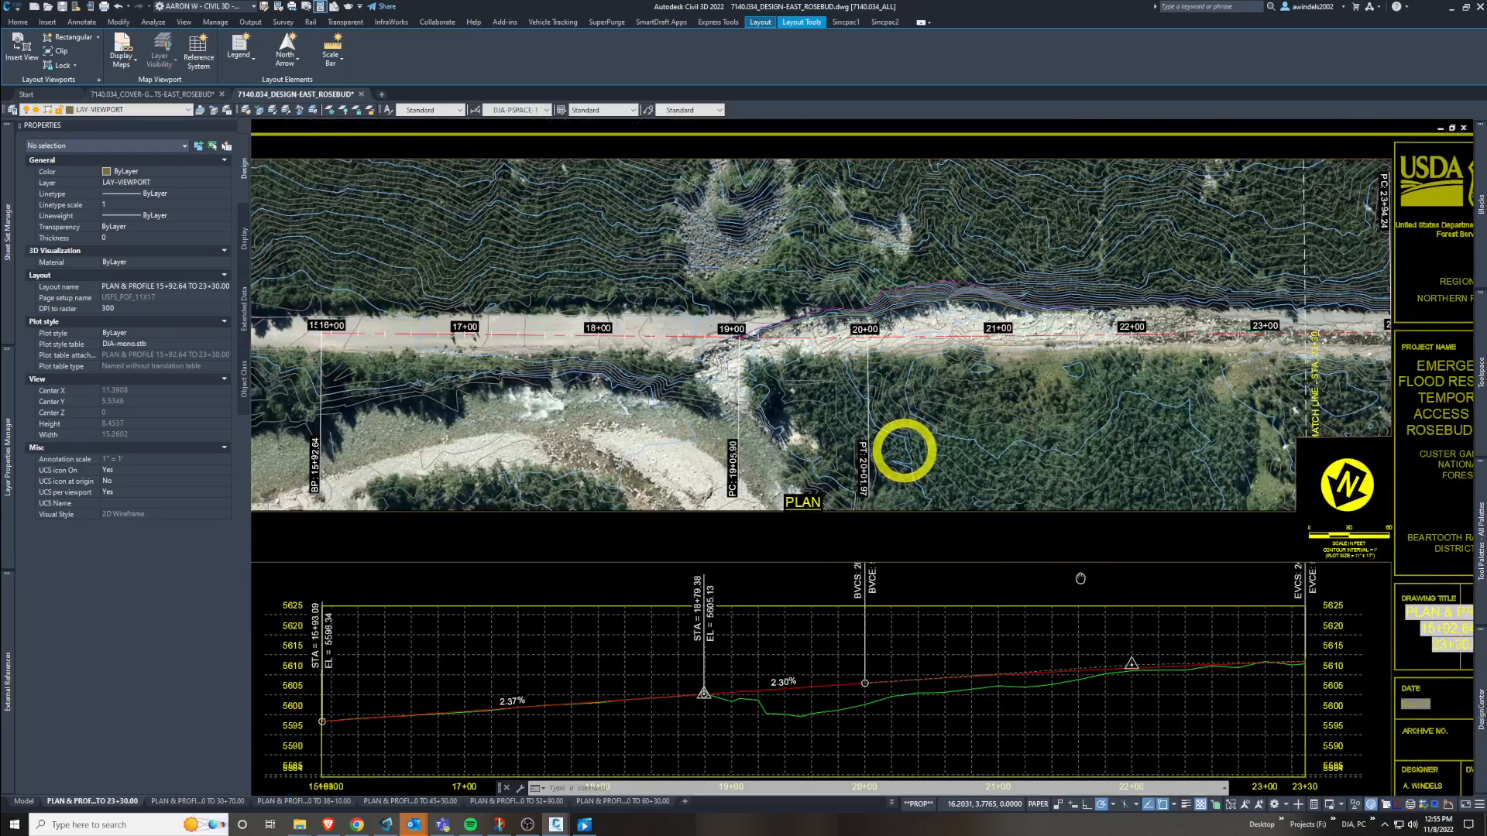
- Save a new layer state named 3_TYPICAL P&P-PLAN from inside the plan viewport, and return to paper space
{"action": "scroll", "coordinate": [903, 448], "scroll_direction": "down", "scroll_amount": 2}
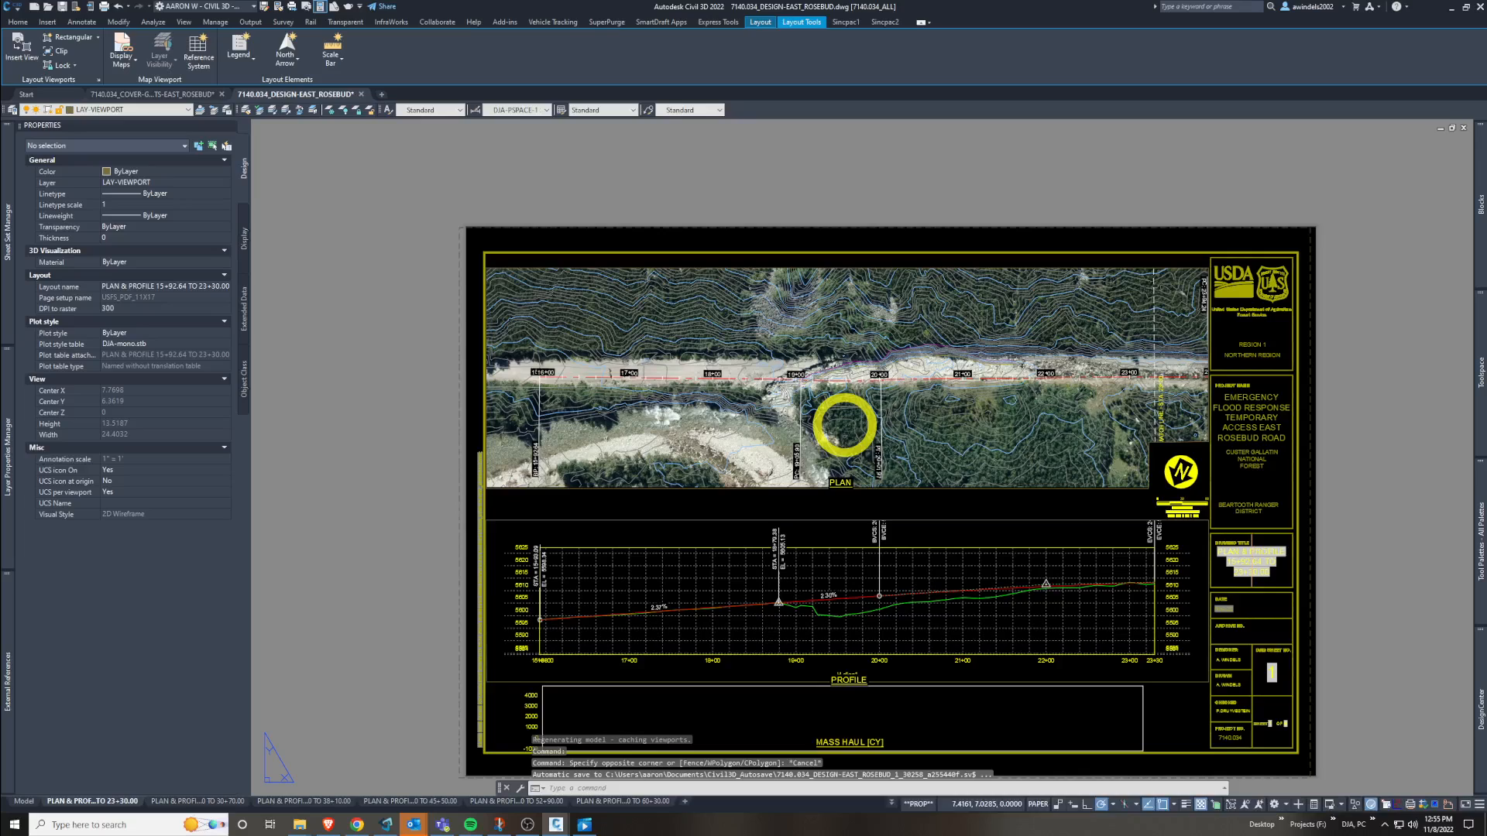
{"action": "double_click", "coordinate": [845, 426]}
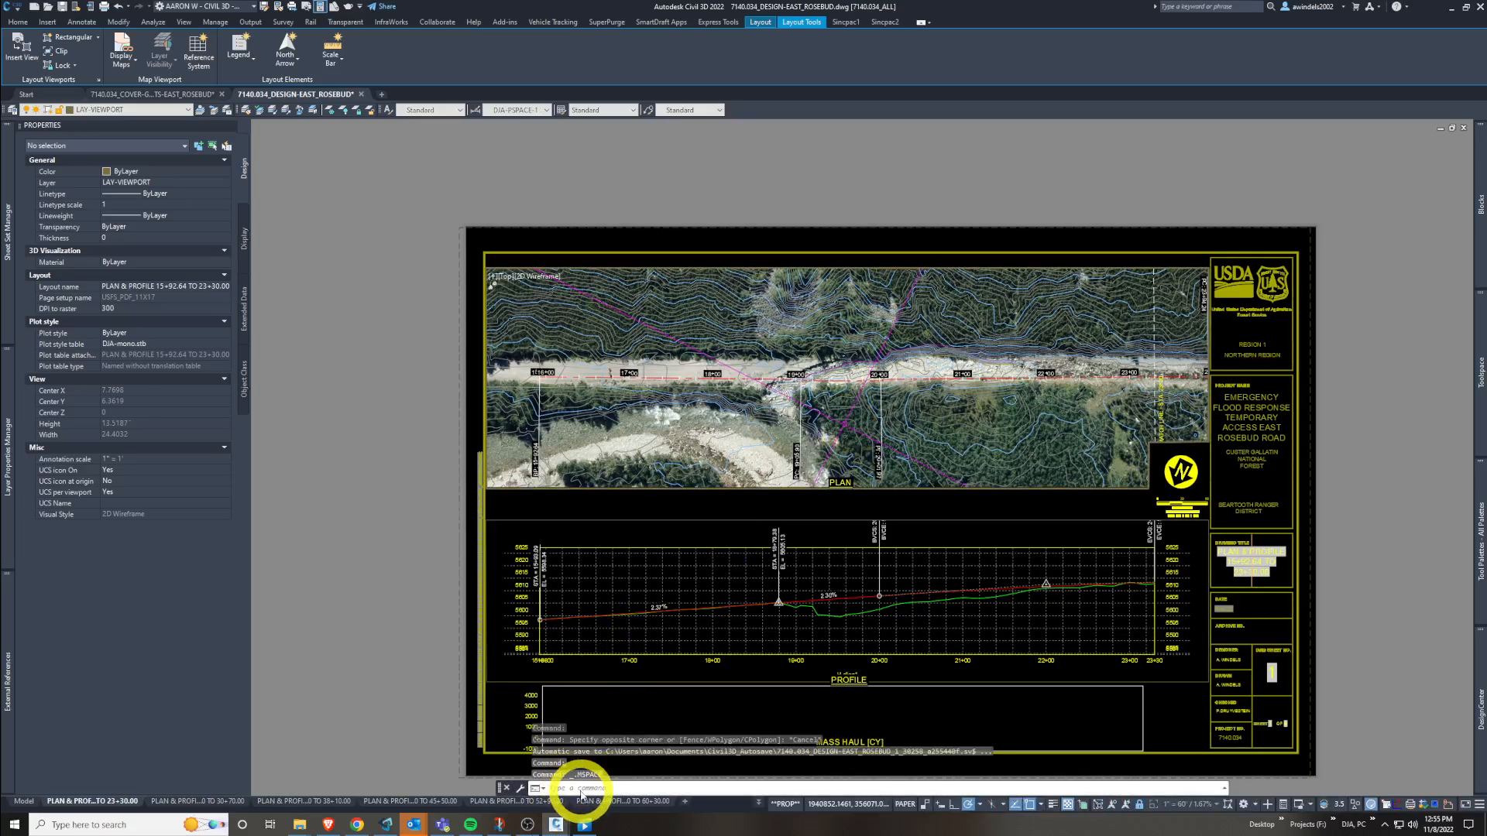
{"action": "left_click", "coordinate": [582, 794]}
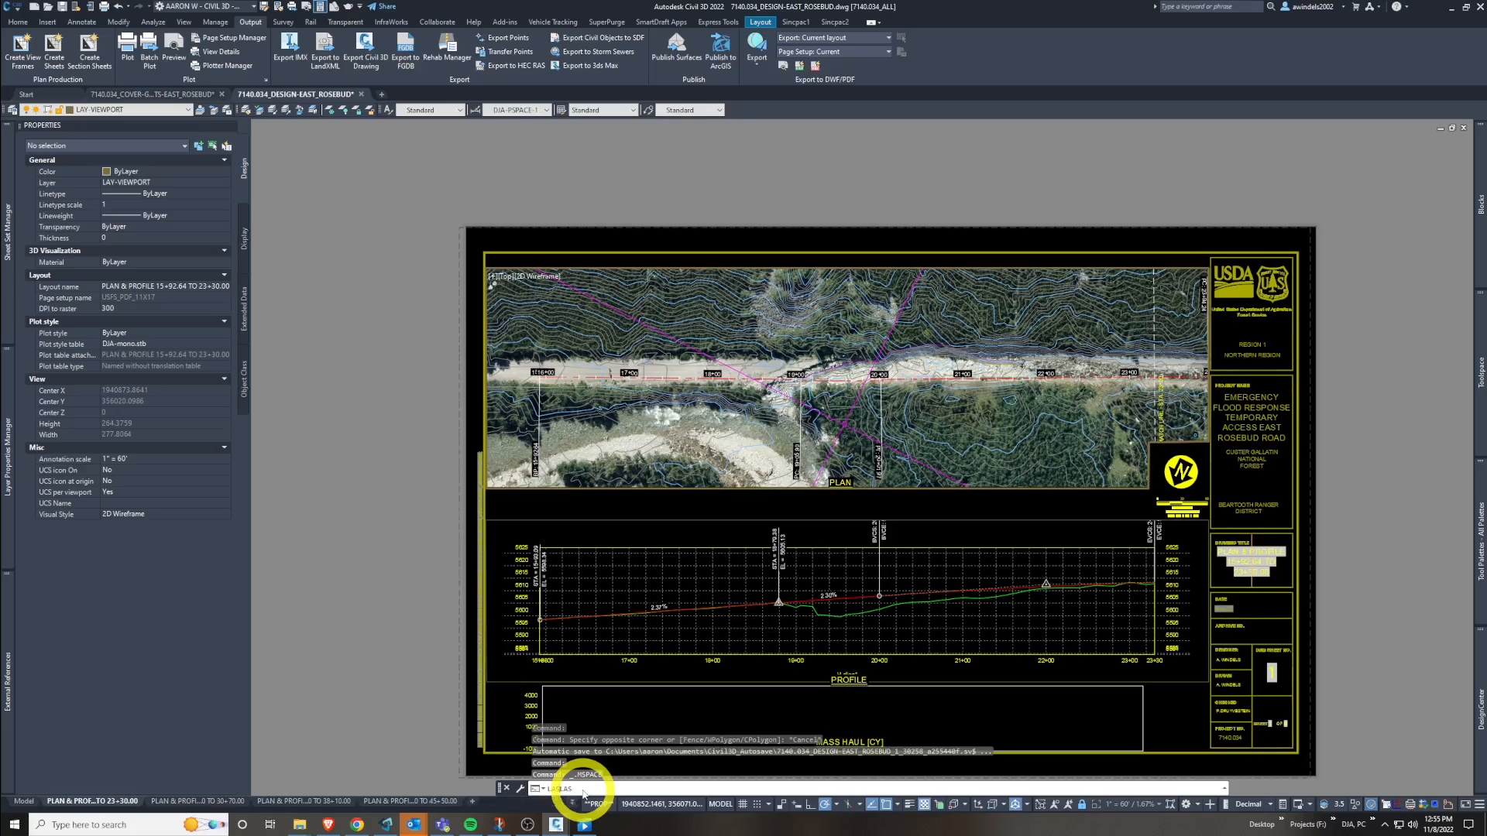
{"action": "type", "text": "LAS"}
{"action": "key", "text": "Return"}
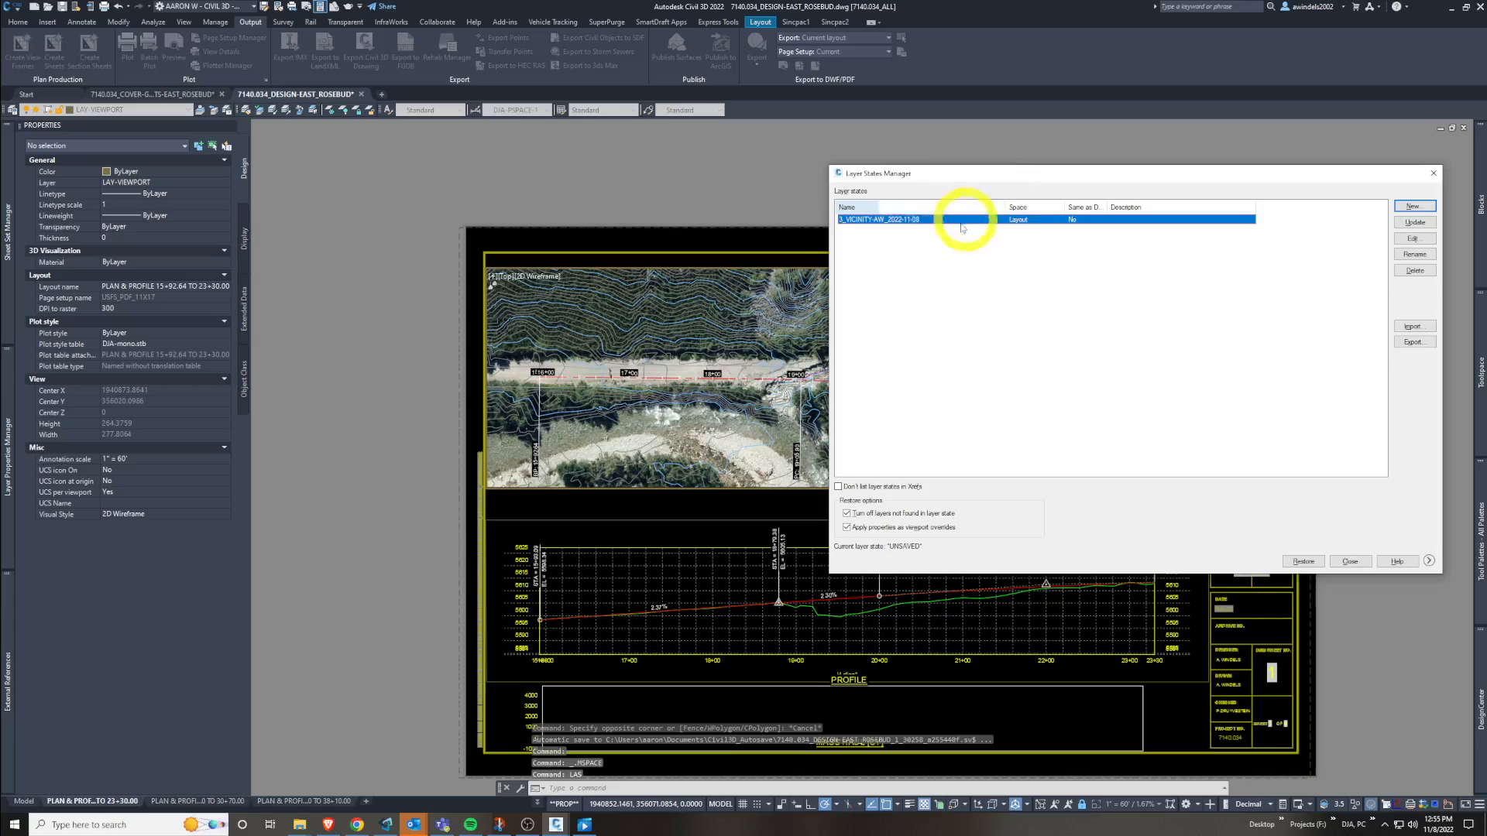
{"action": "left_click", "coordinate": [1413, 206]}
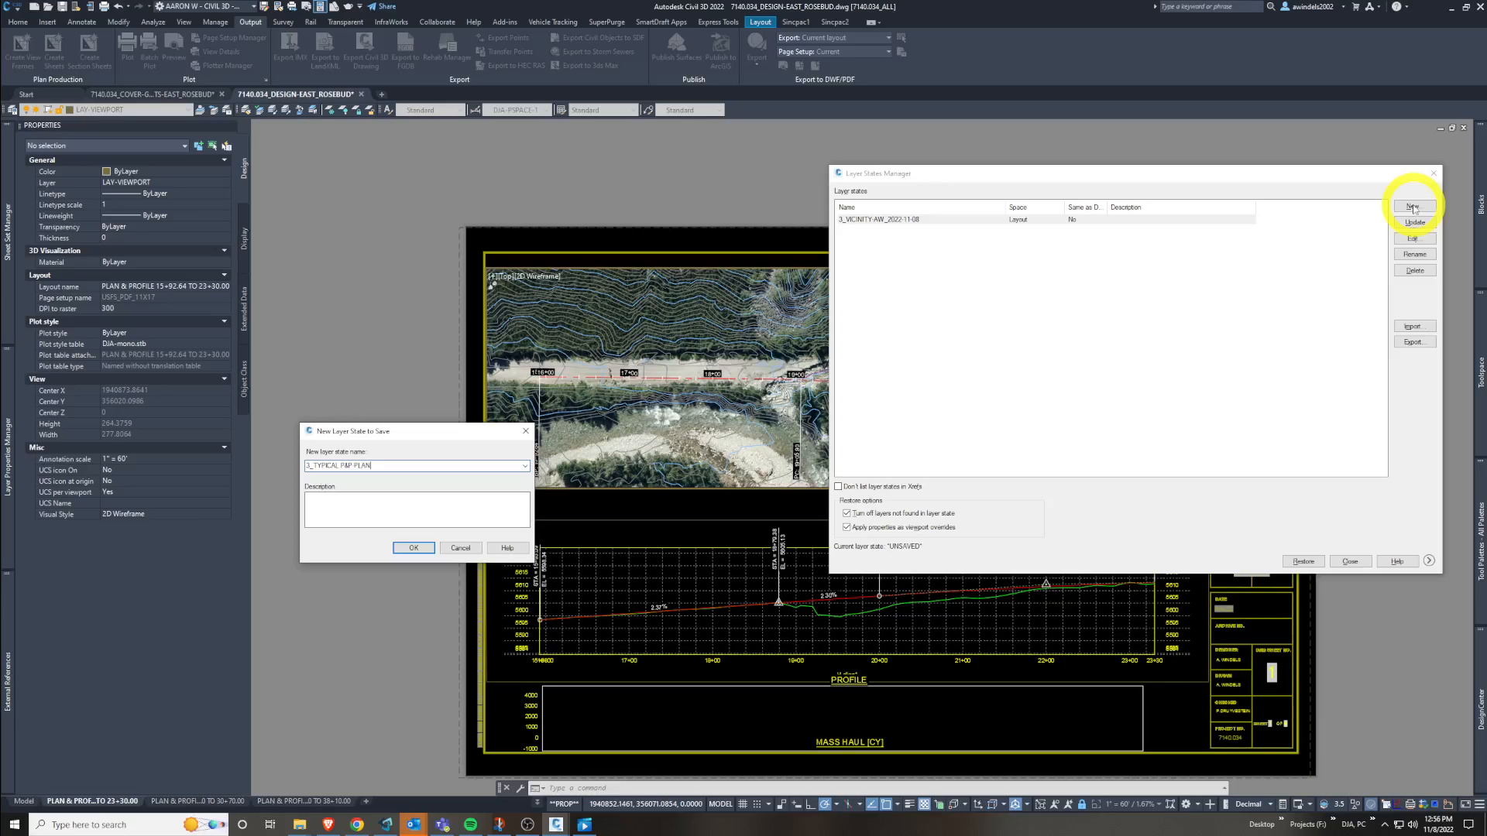
{"action": "left_click", "coordinate": [415, 548]}
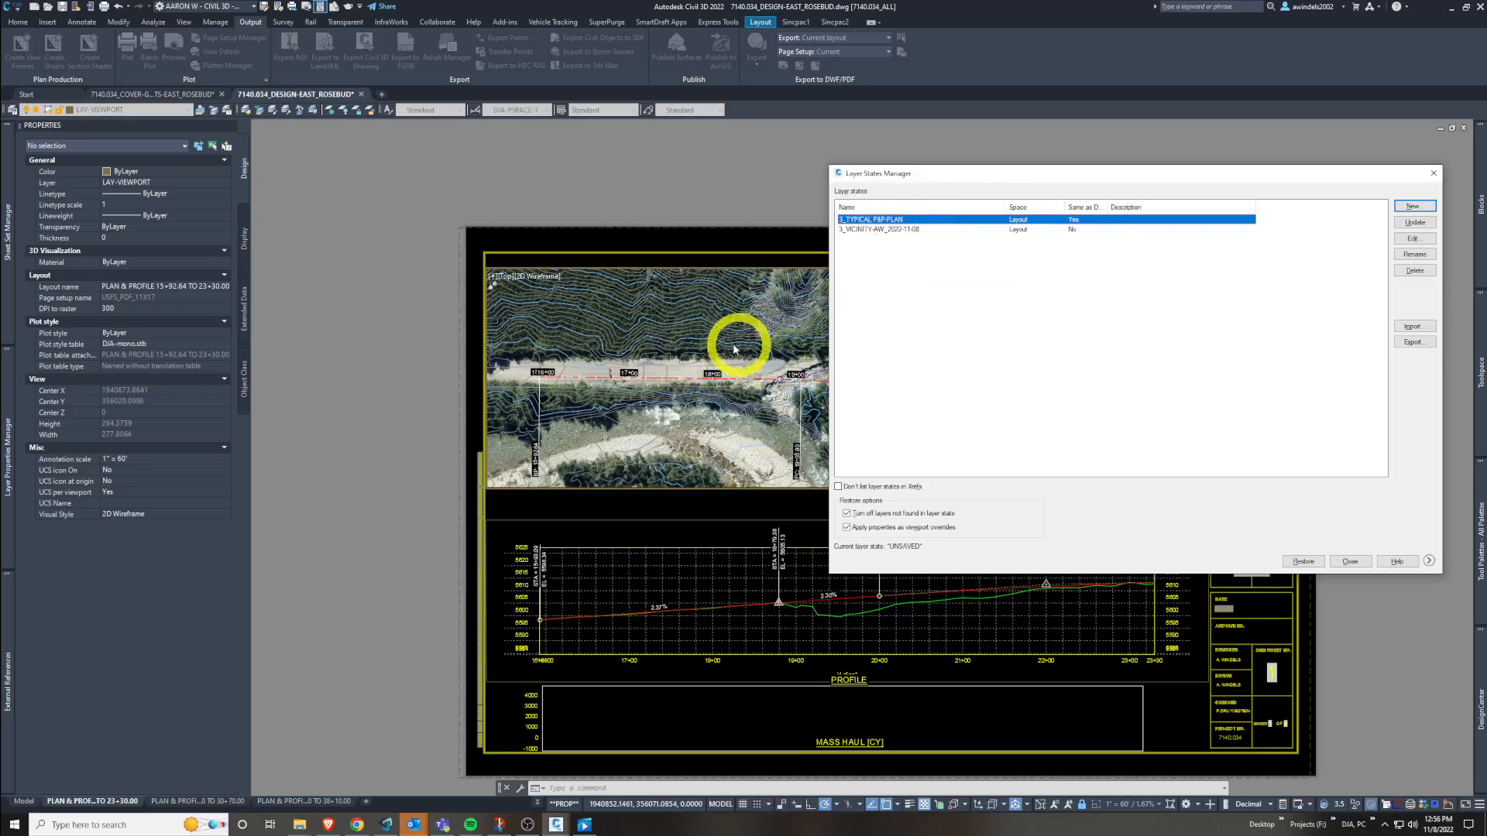
{"action": "left_click", "coordinate": [1349, 562]}
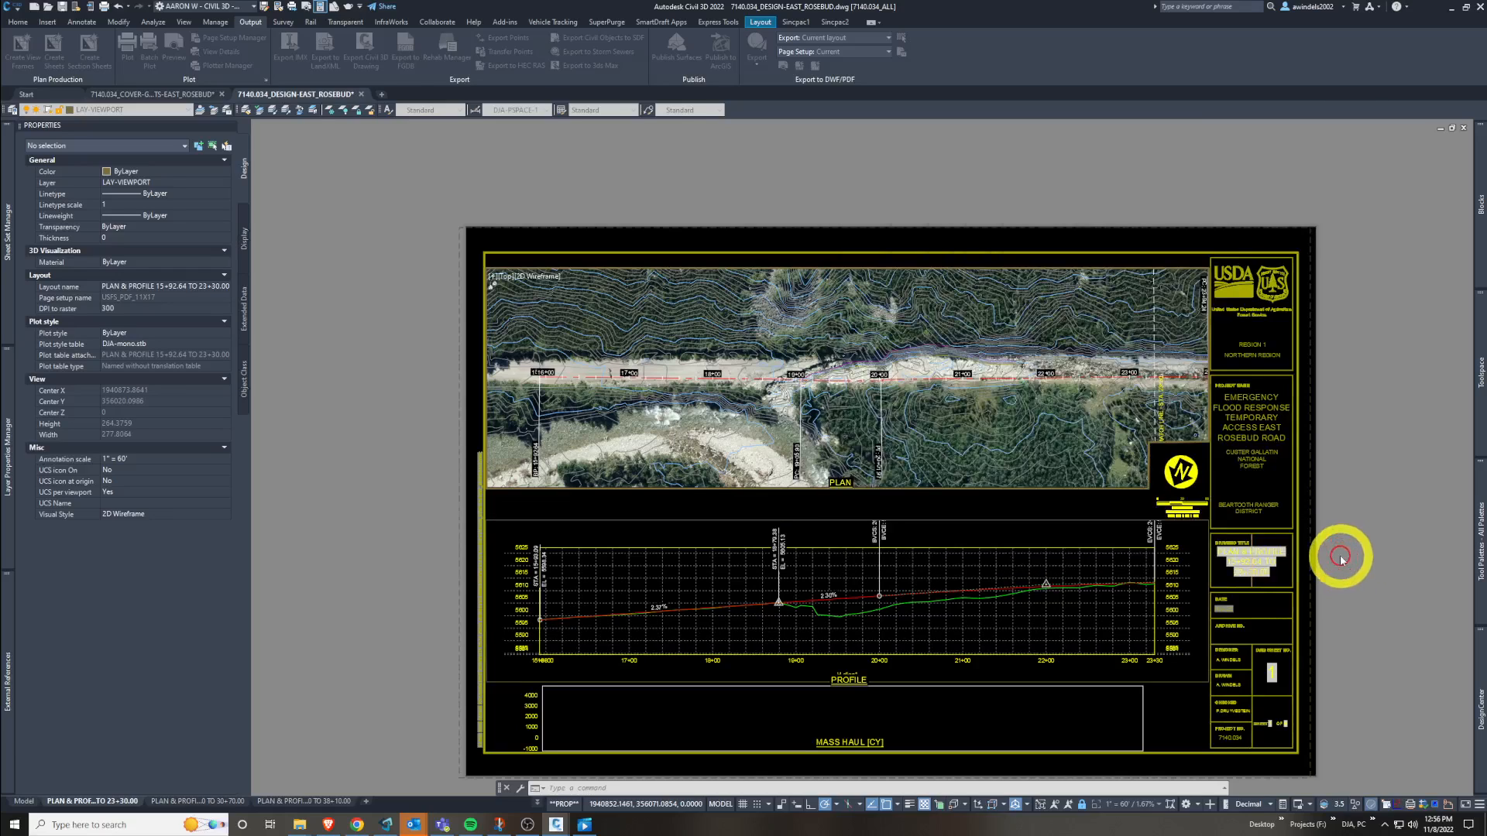
{"action": "double_click", "coordinate": [1340, 547]}
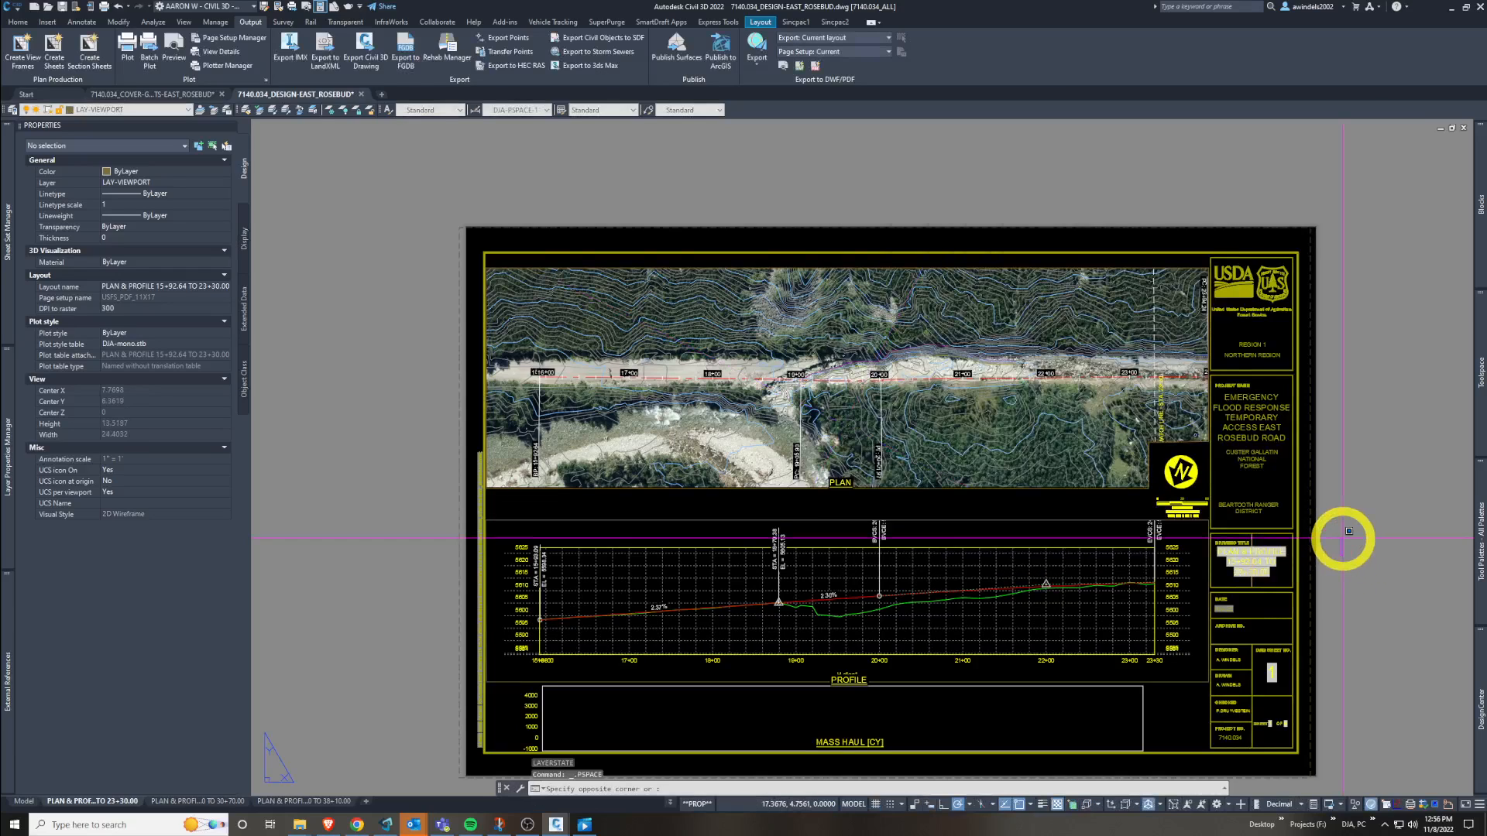
- Examine the match line, plan view, profile view and mass haul area across the open sheet
{"action": "scroll", "coordinate": [1193, 476], "scroll_direction": "up", "scroll_amount": 5}
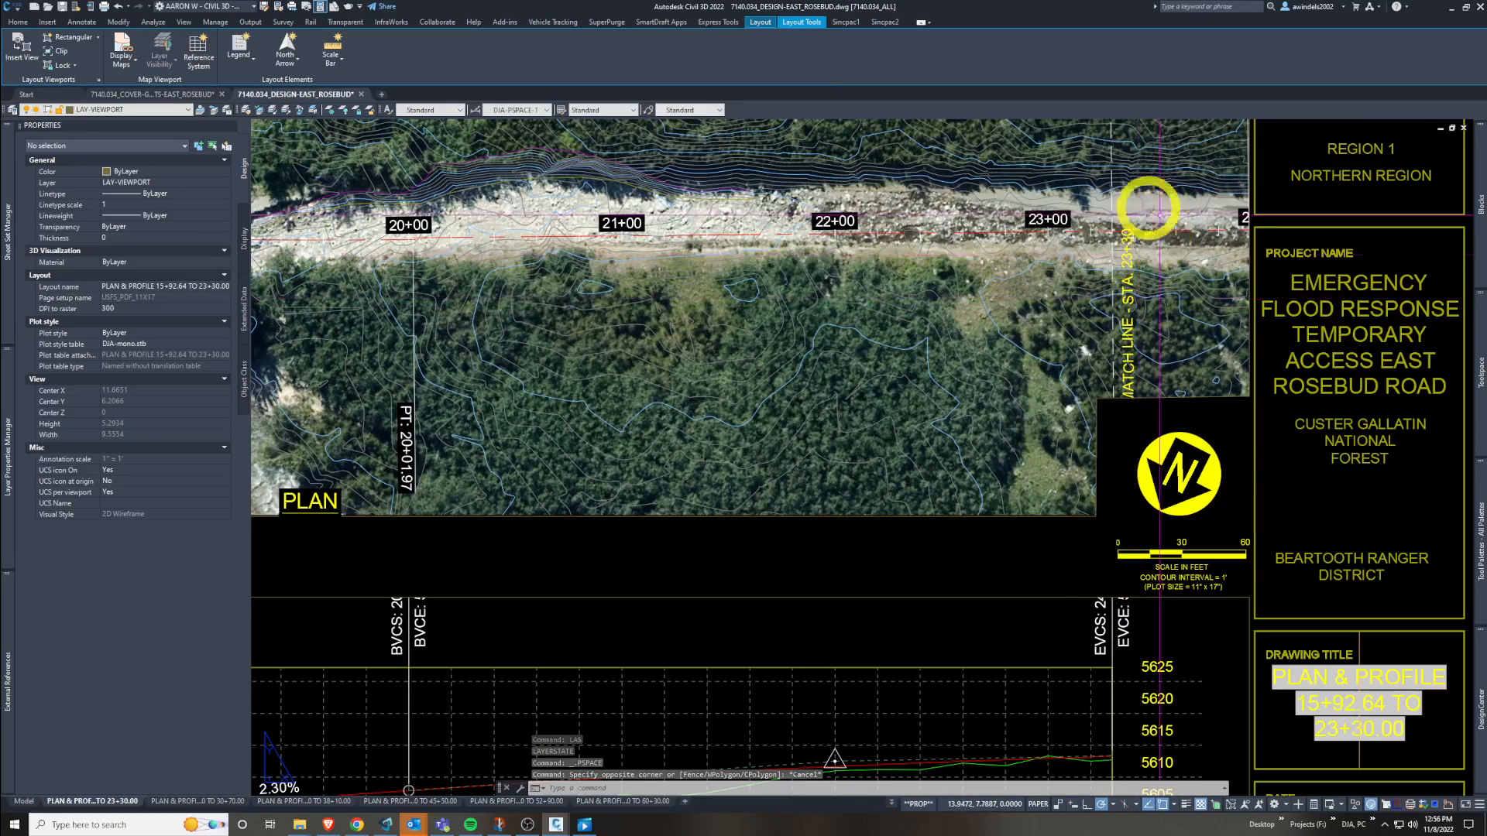
{"action": "scroll", "coordinate": [941, 333], "scroll_direction": "down", "scroll_amount": 2}
{"action": "middle_click_drag", "start_coordinate": [957, 356], "coordinate": [1224, 445]}
{"action": "middle_click_drag", "start_coordinate": [777, 435], "coordinate": [990, 276]}
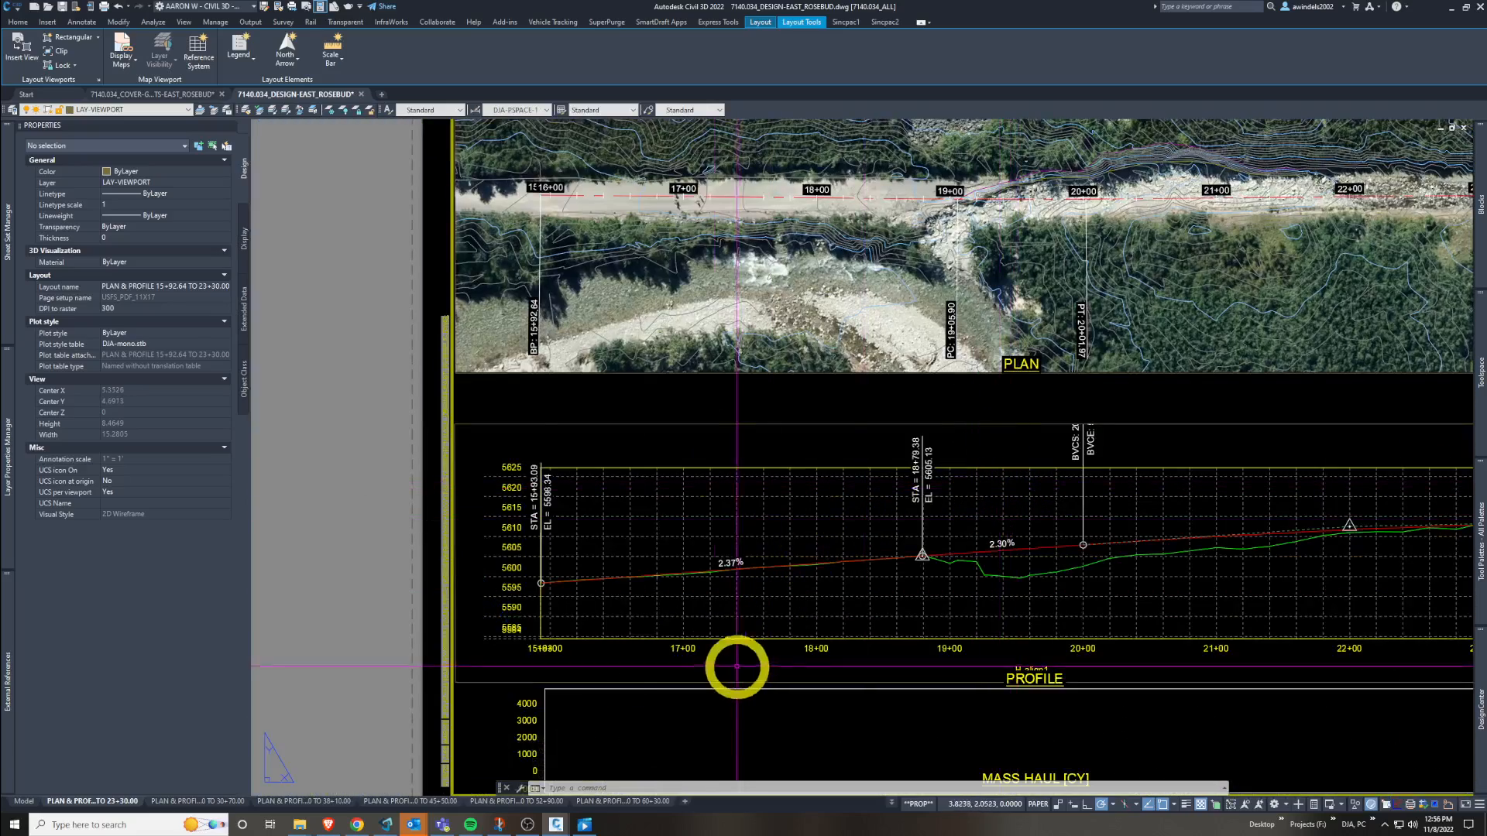
{"action": "middle_click_drag", "start_coordinate": [819, 615], "coordinate": [691, 614]}
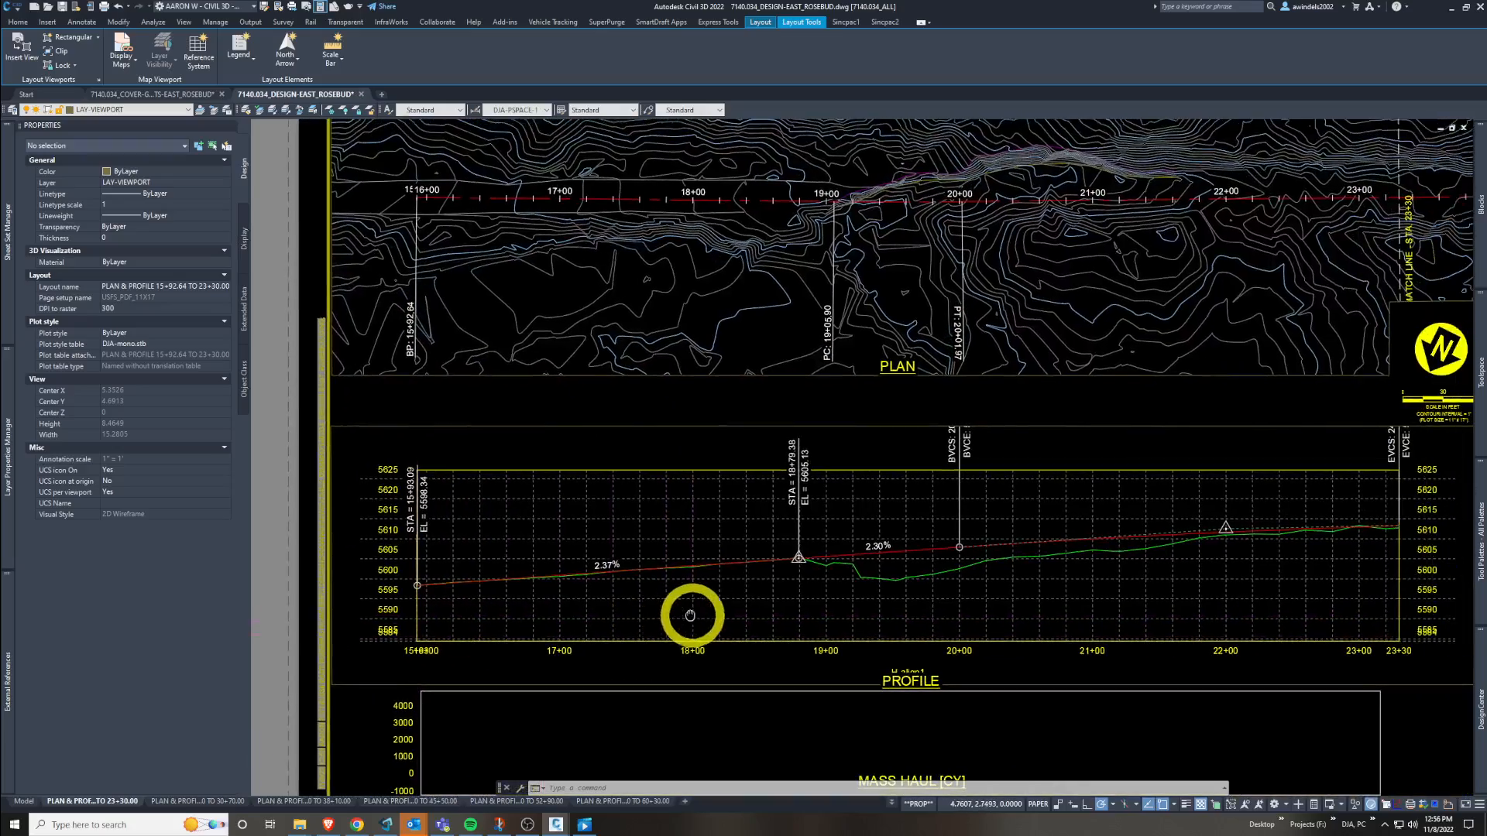
{"action": "middle_click_drag", "start_coordinate": [1049, 448], "coordinate": [921, 436]}
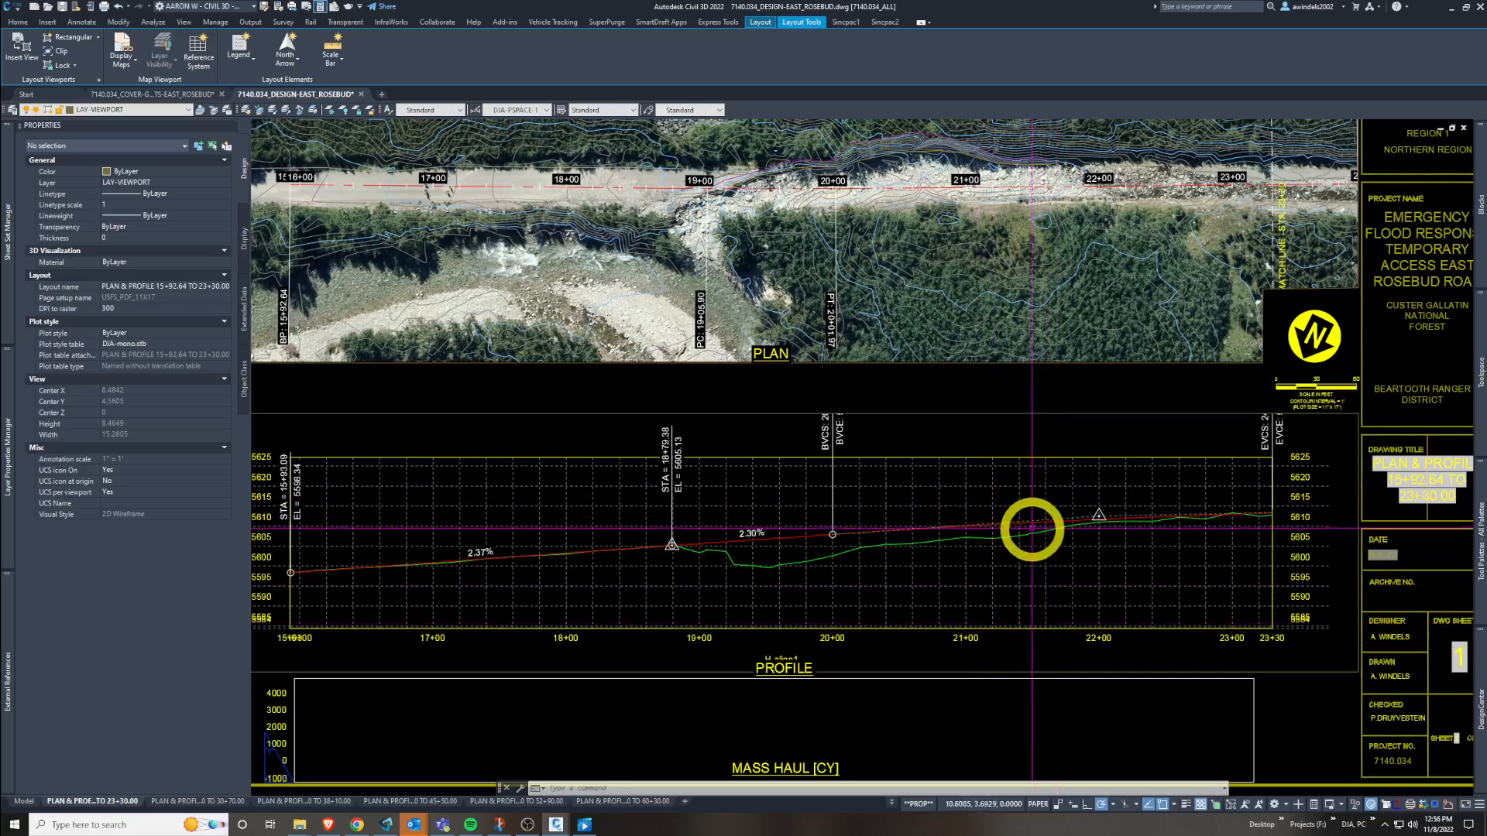
{"action": "scroll", "coordinate": [916, 572], "scroll_direction": "down", "scroll_amount": 3}
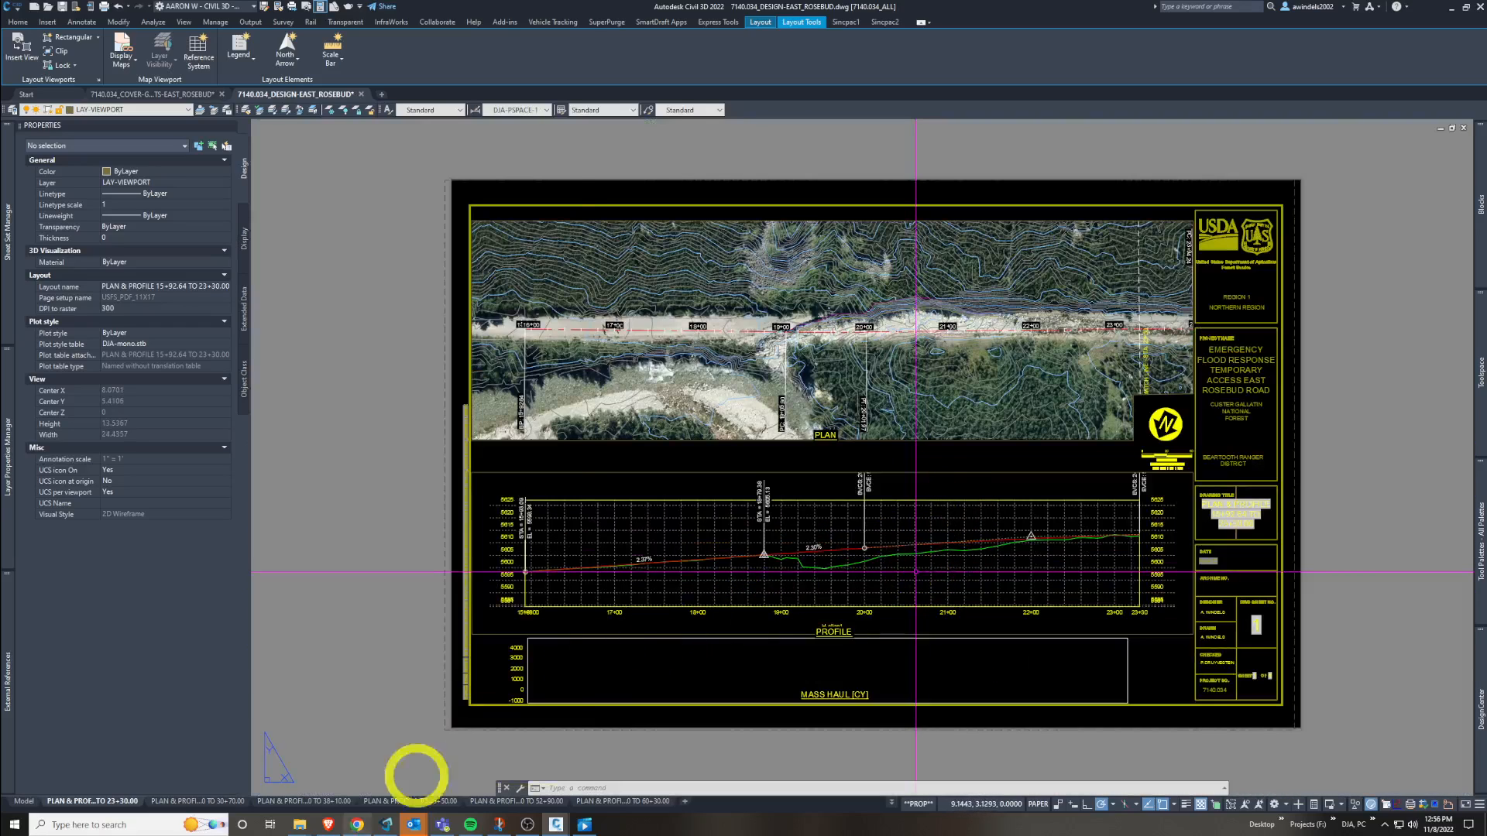
- Open the layout PLAN & PROFILE 23+30.00 TO 30+70.00 and inspect its north arrow block's properties
{"action": "left_click", "coordinate": [199, 802]}
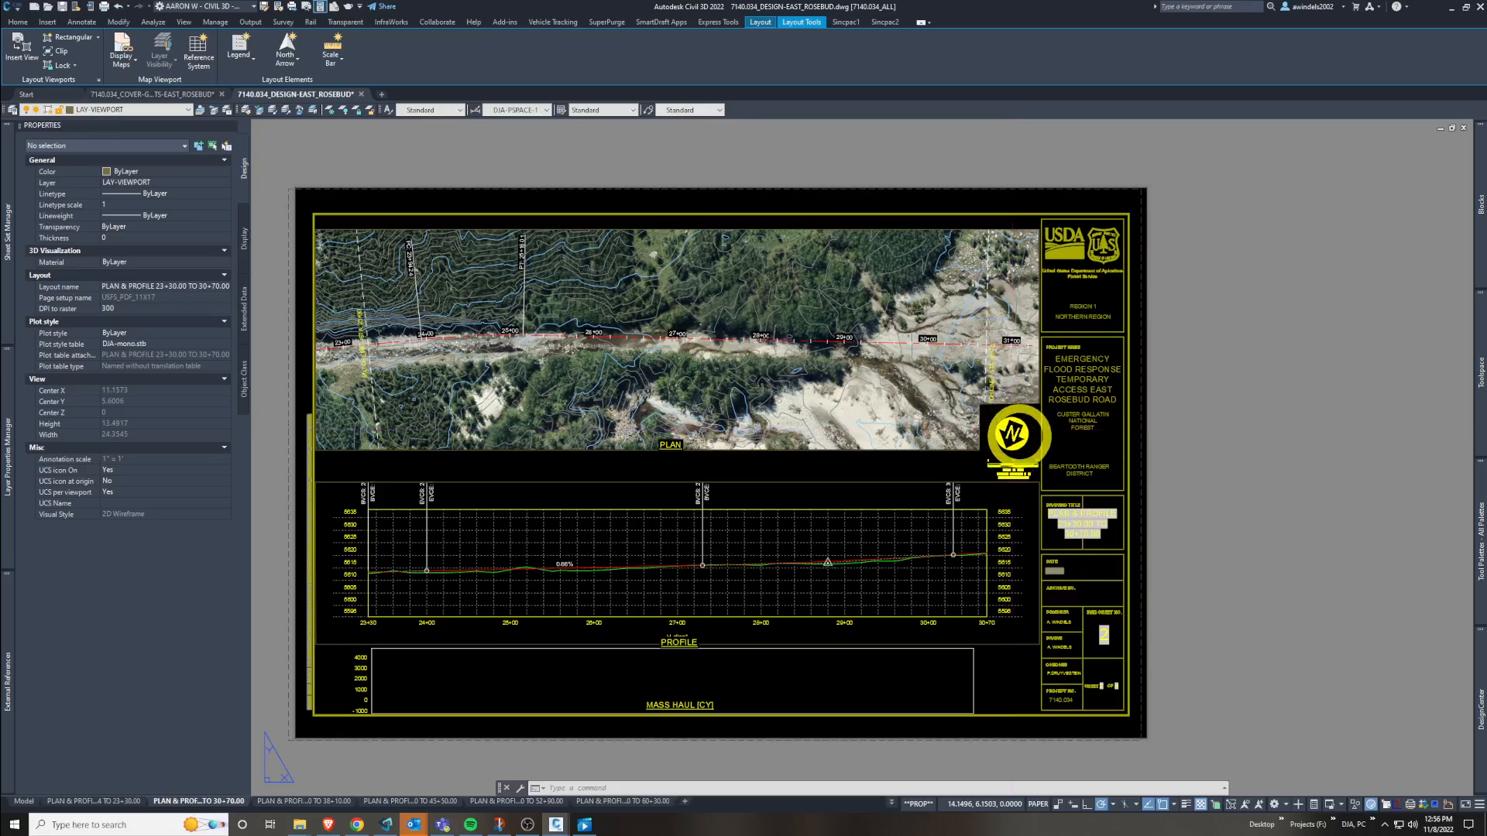
{"action": "left_click", "coordinate": [1015, 435]}
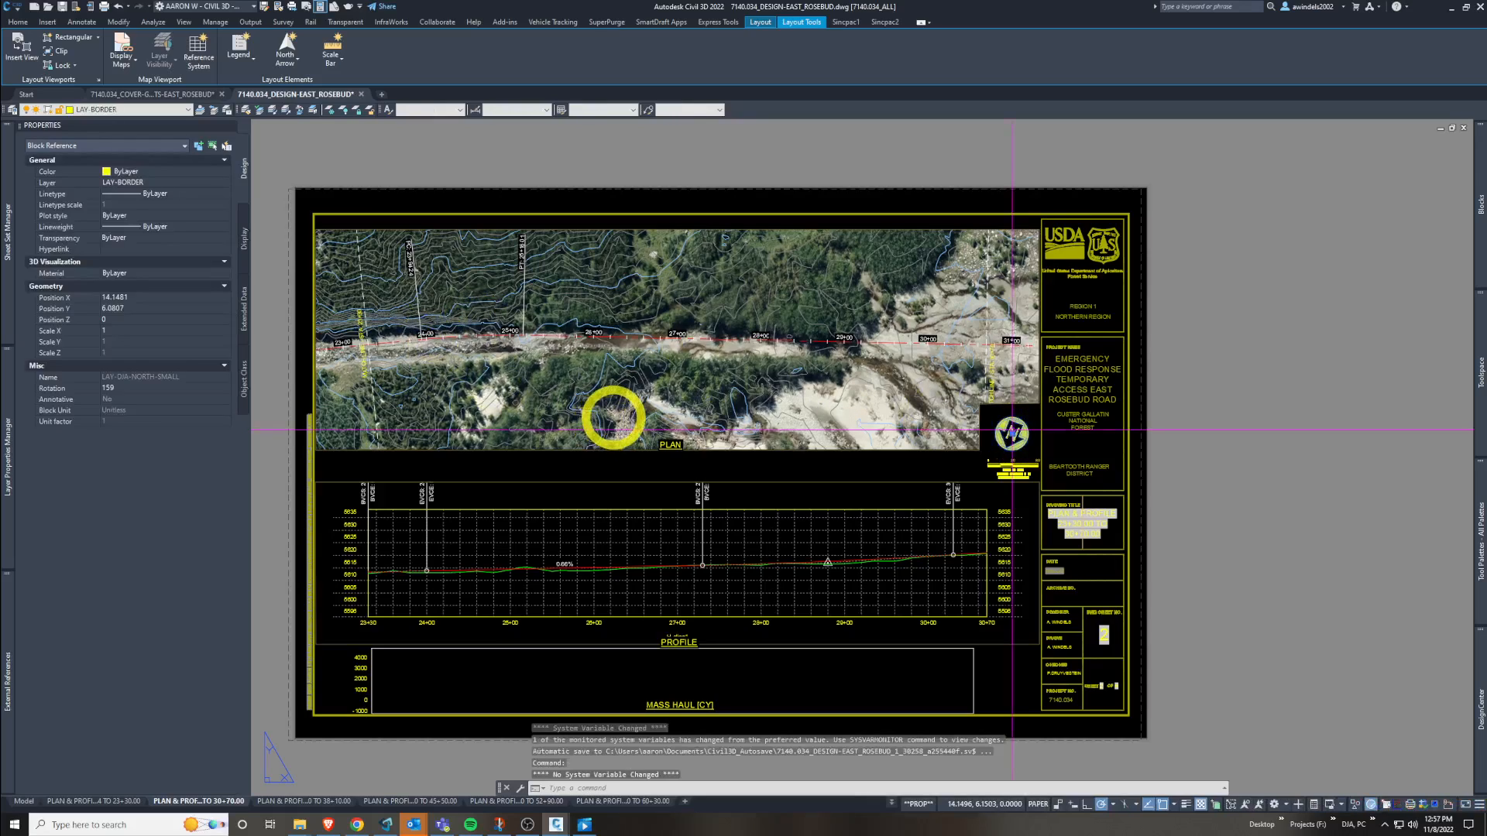
{"action": "key", "text": "Escape"}
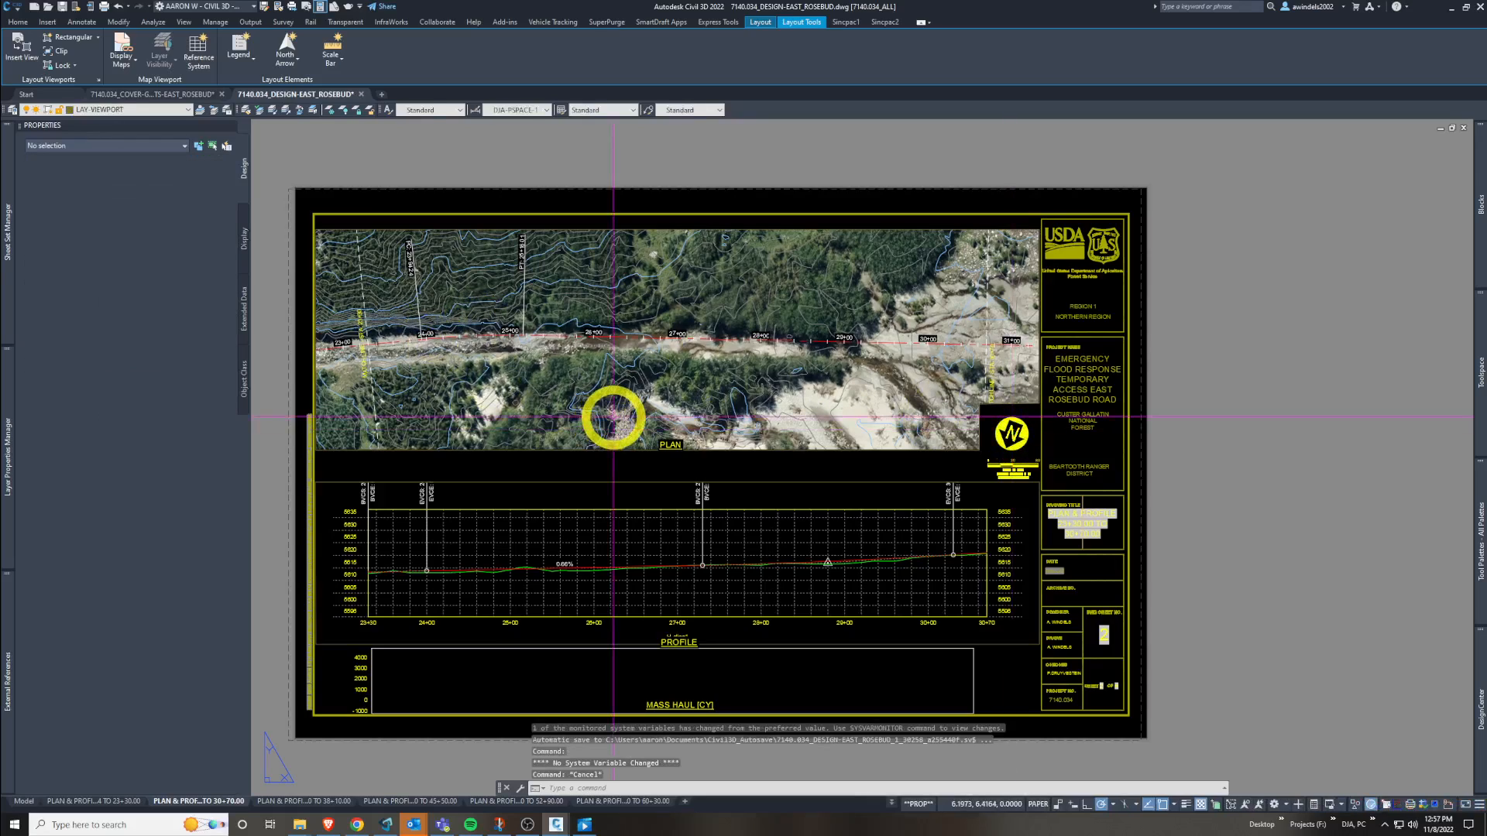